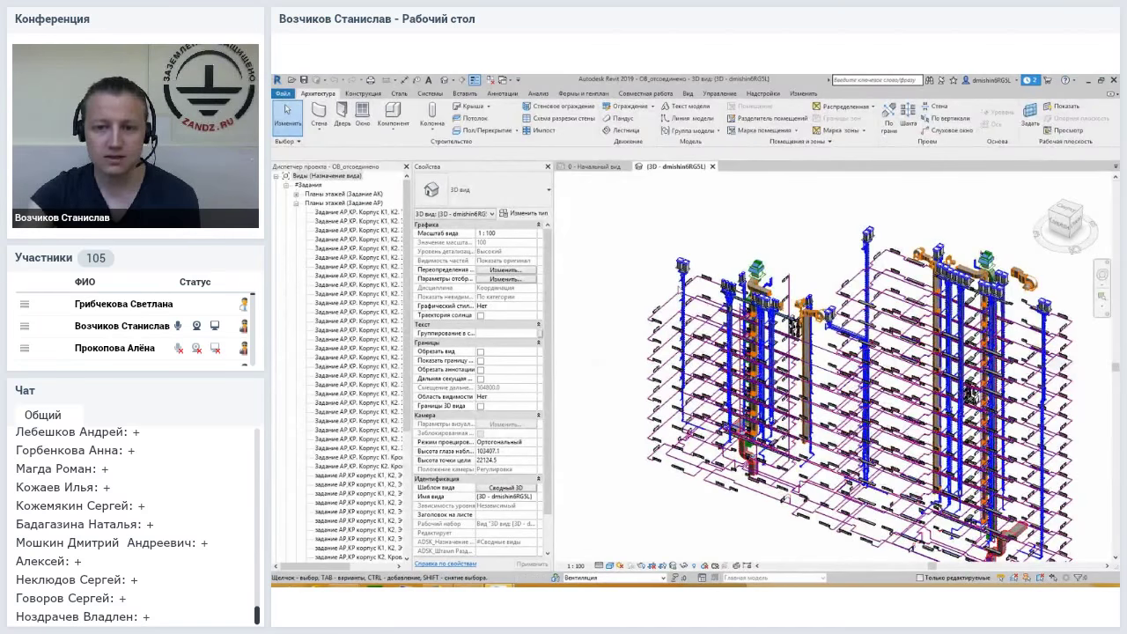
# Orbit the 3D view up to the riser tops and inspect the duct there.
pyautogui.scroll(3, 687, 313)
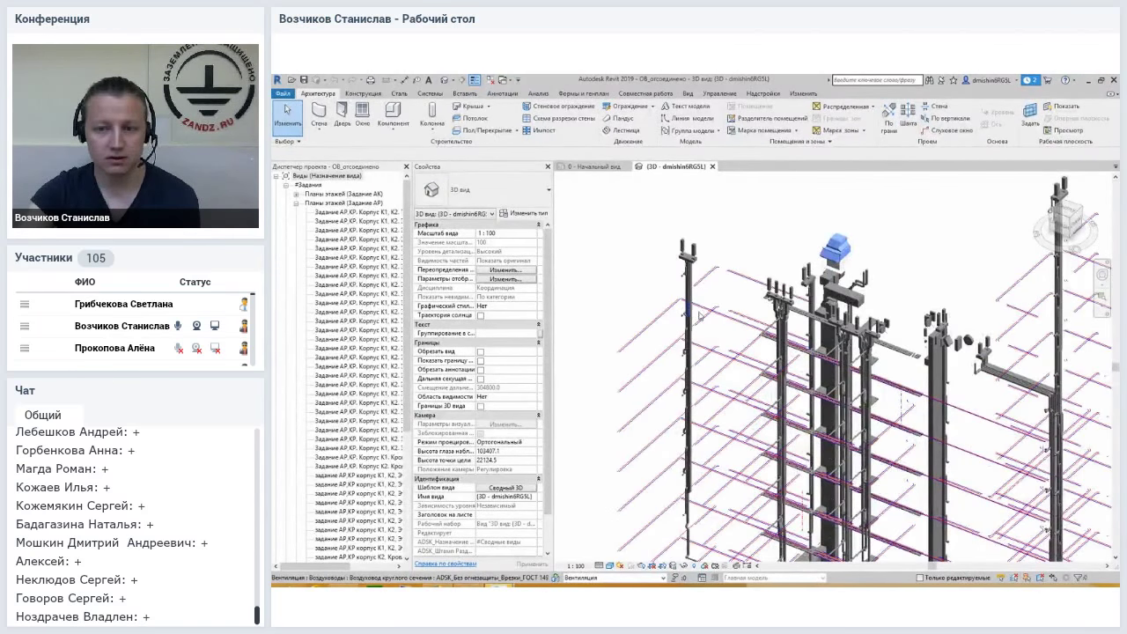
pyautogui.keyDown('shift'); pyautogui.moveTo(698, 315); pyautogui.dragTo(841, 363, button='middle'); pyautogui.keyUp('shift')
pyautogui.scroll(2, 841, 363)
pyautogui.scroll(3, 793, 366)
pyautogui.scroll(2, 763, 367)
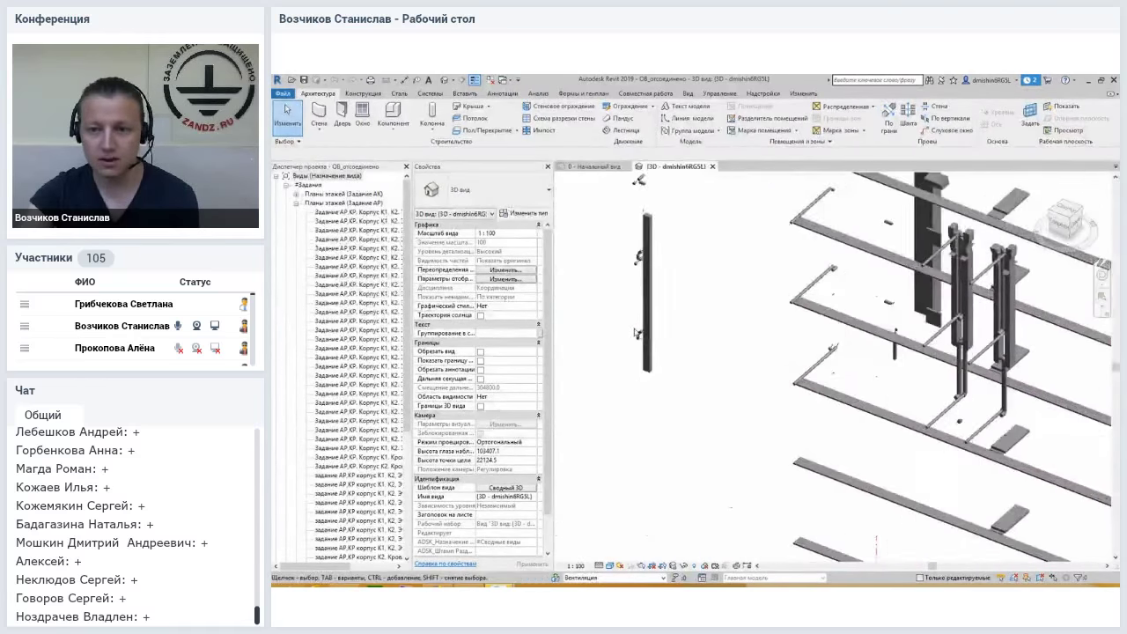
pyautogui.moveTo(636, 333); pyautogui.dragTo(867, 343, button='middle')
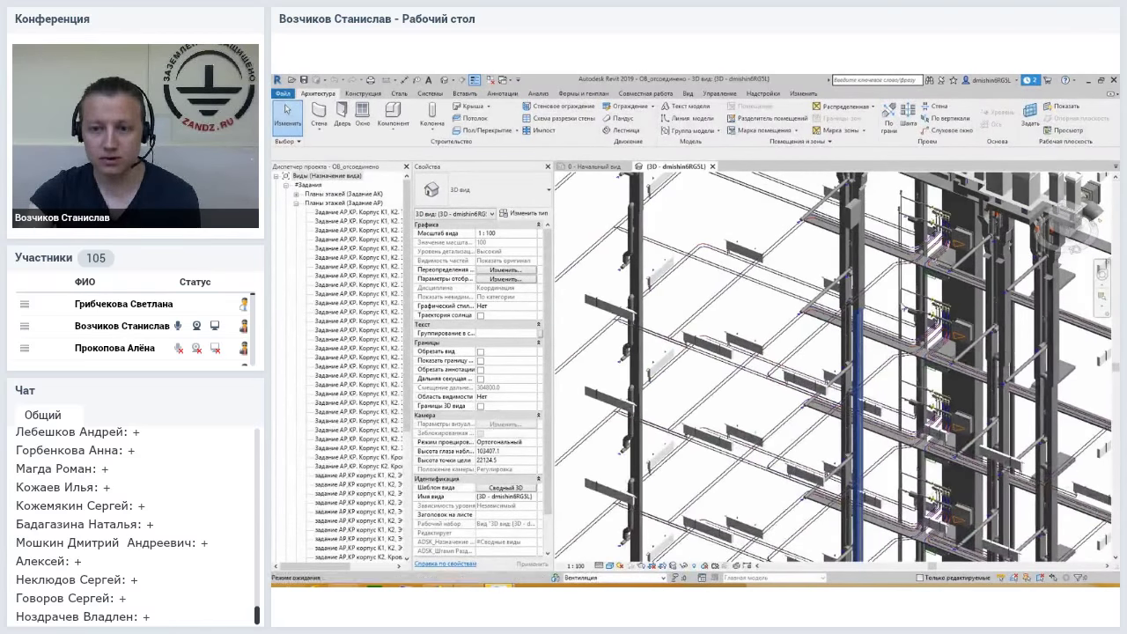
pyautogui.keyDown('shift'); pyautogui.moveTo(903, 304); pyautogui.dragTo(868, 300, button='middle'); pyautogui.keyUp('shift')
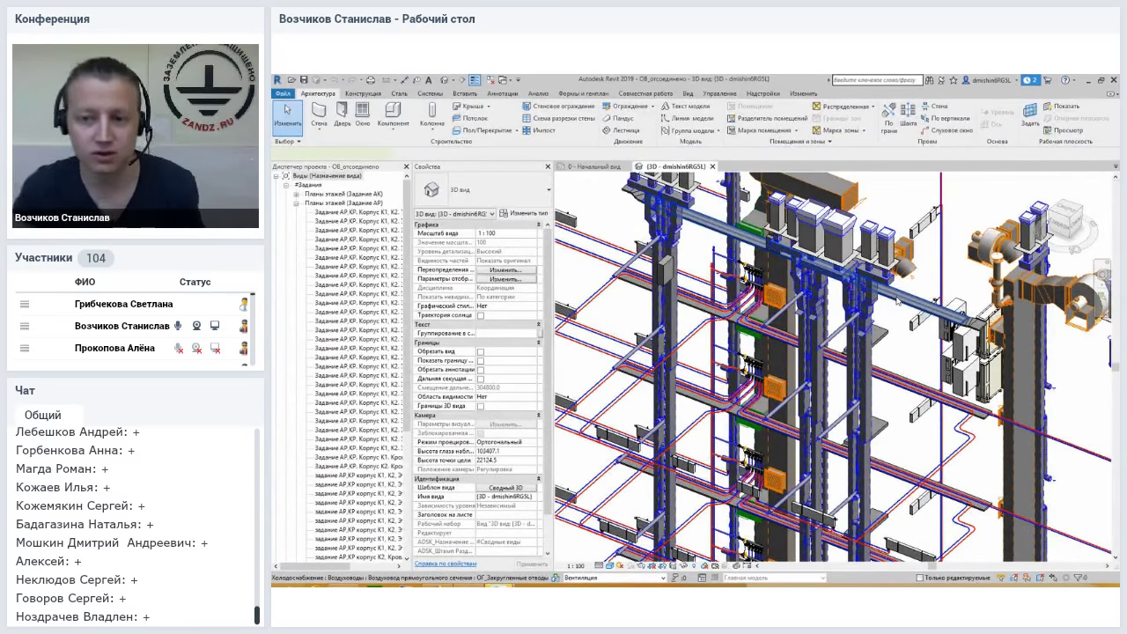
pyautogui.click(896, 301)
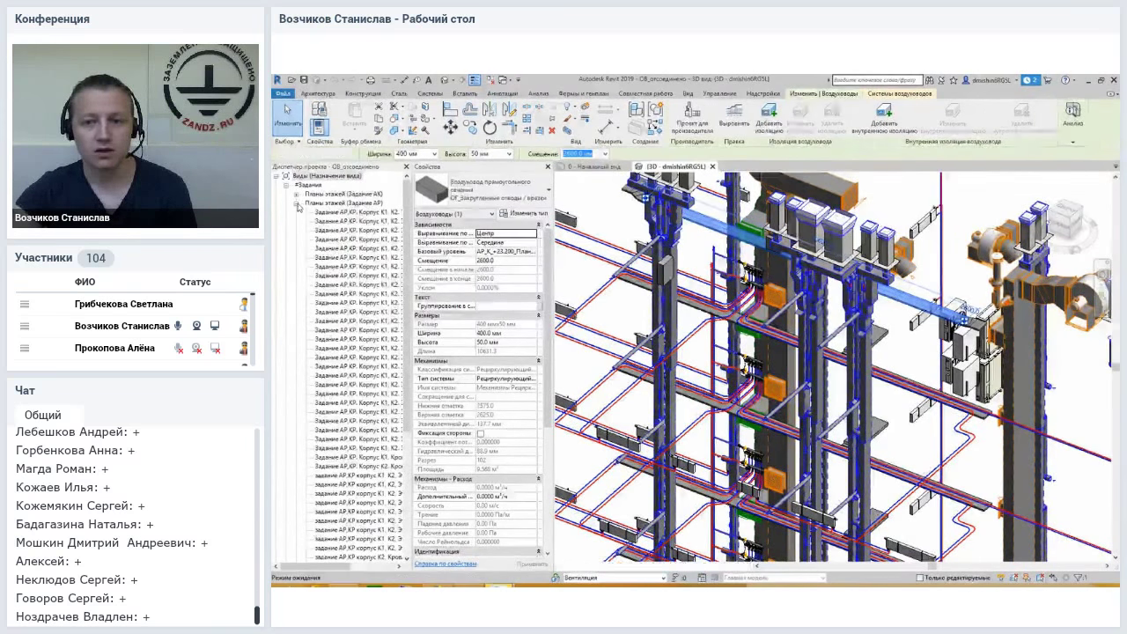
pyautogui.click(286, 185)
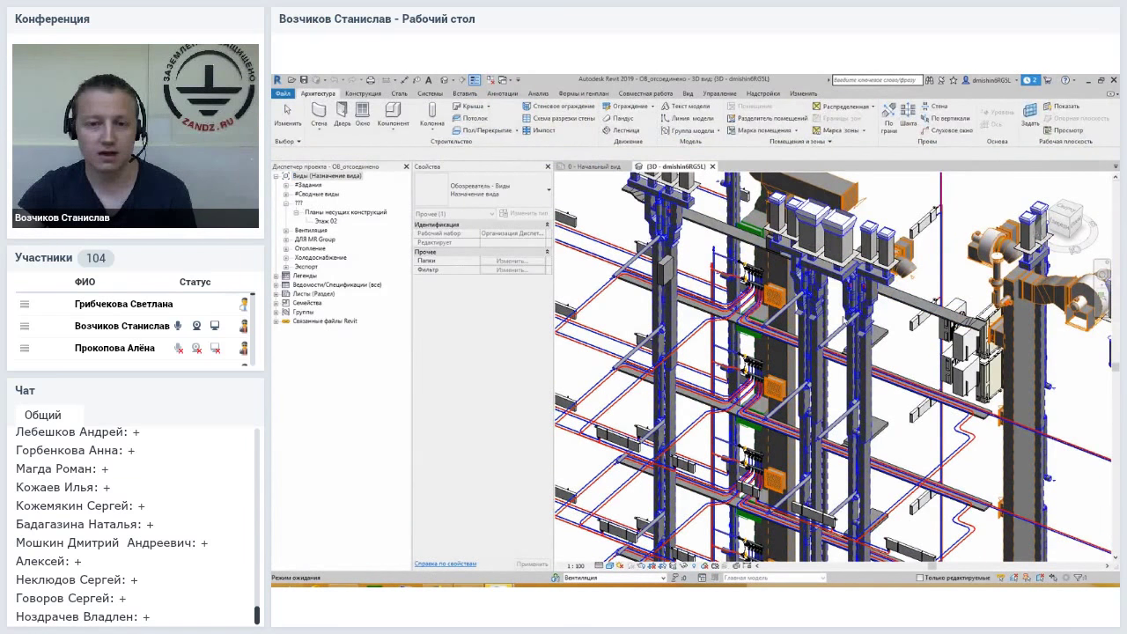
pyautogui.click(953, 346)
pyautogui.keyDown('shift'); pyautogui.moveTo(800, 344); pyautogui.dragTo(687, 280, button='middle'); pyautogui.keyUp('shift')
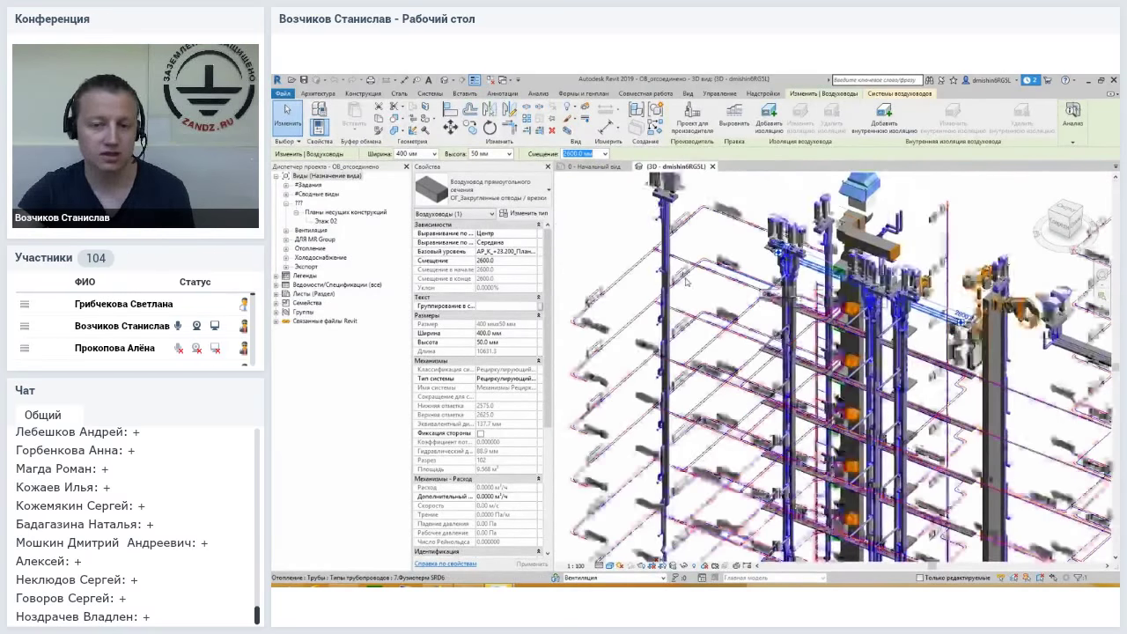
pyautogui.keyDown('shift'); pyautogui.moveTo(686, 282); pyautogui.dragTo(698, 297, button='middle'); pyautogui.keyUp('shift')
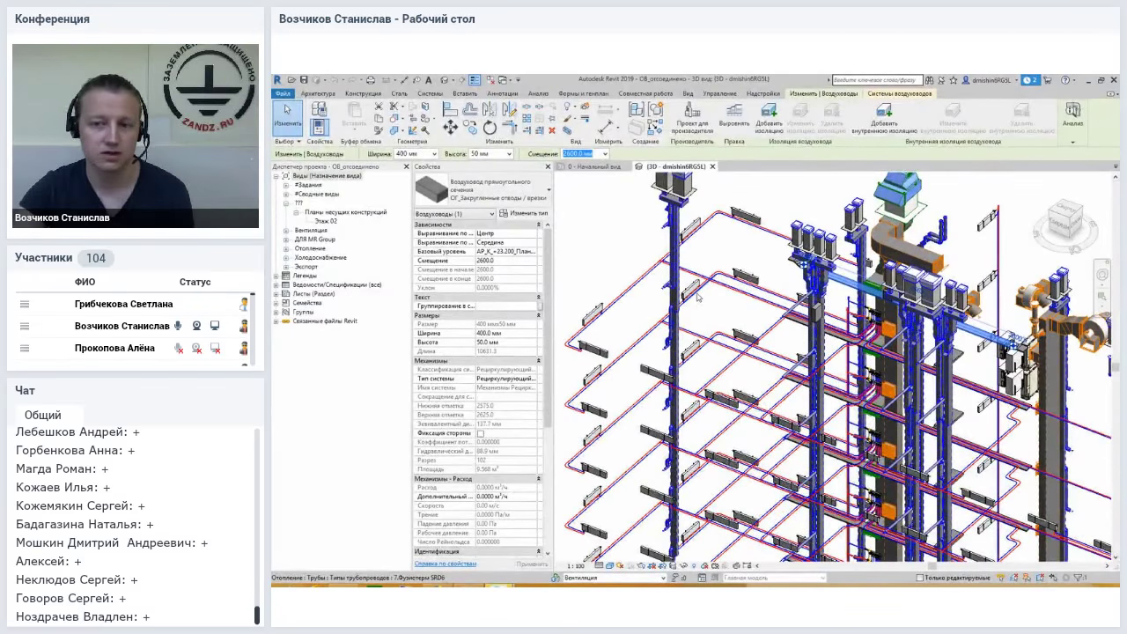
pyautogui.press('Escape')
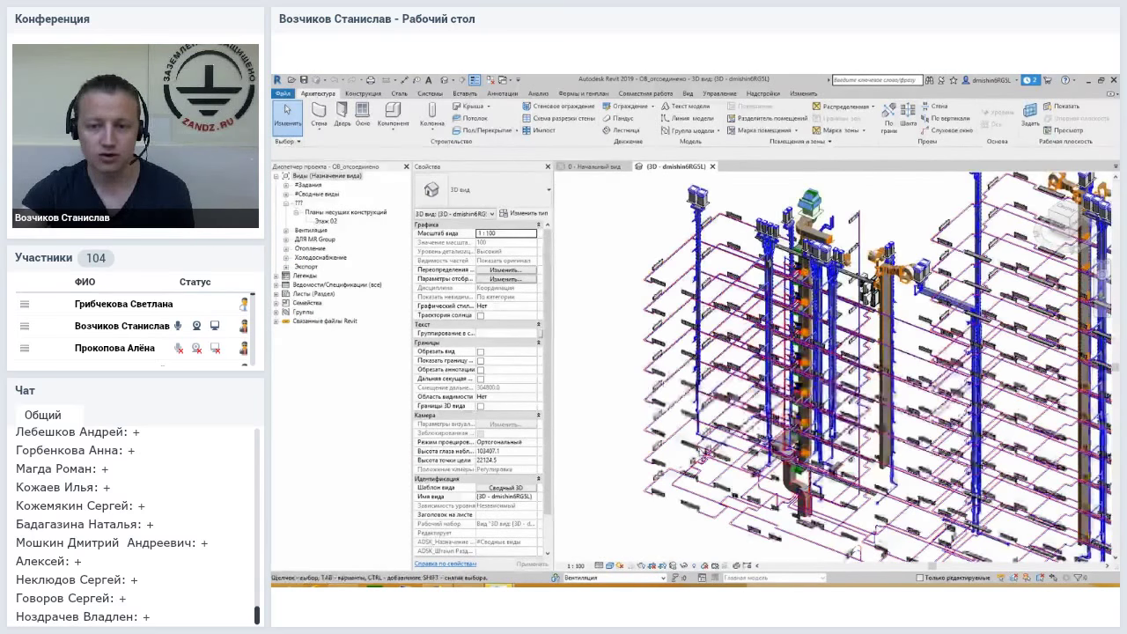
# Review the type properties of the blue heating pipe and the vertical duct without changes.
pyautogui.scroll(3, 755, 415)
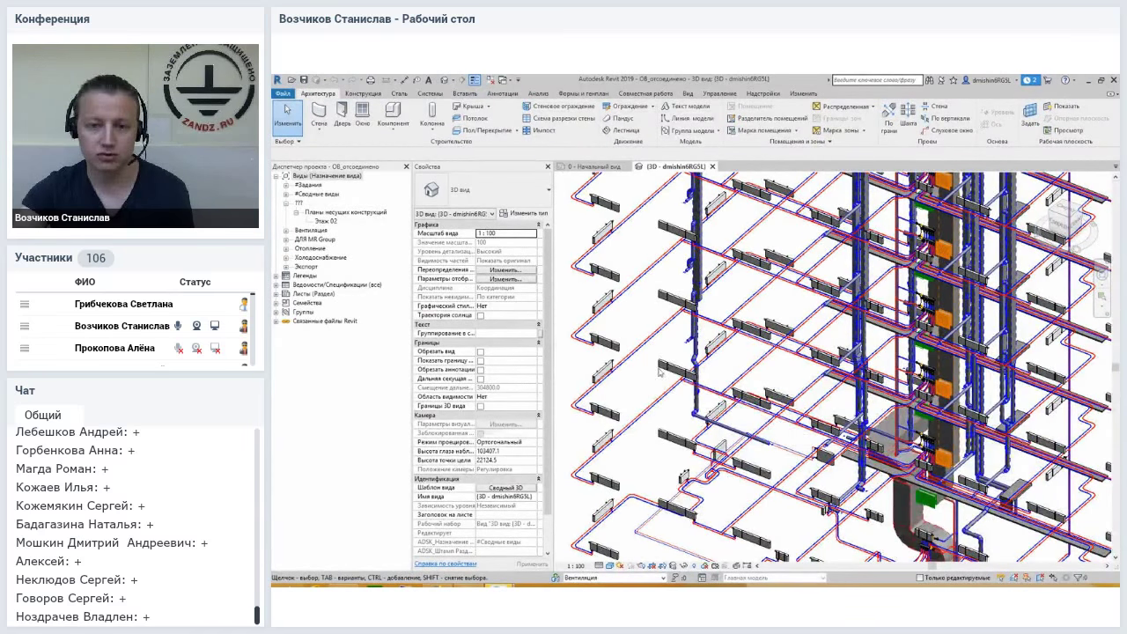
pyautogui.scroll(3, 756, 359)
pyautogui.scroll(2, 756, 359)
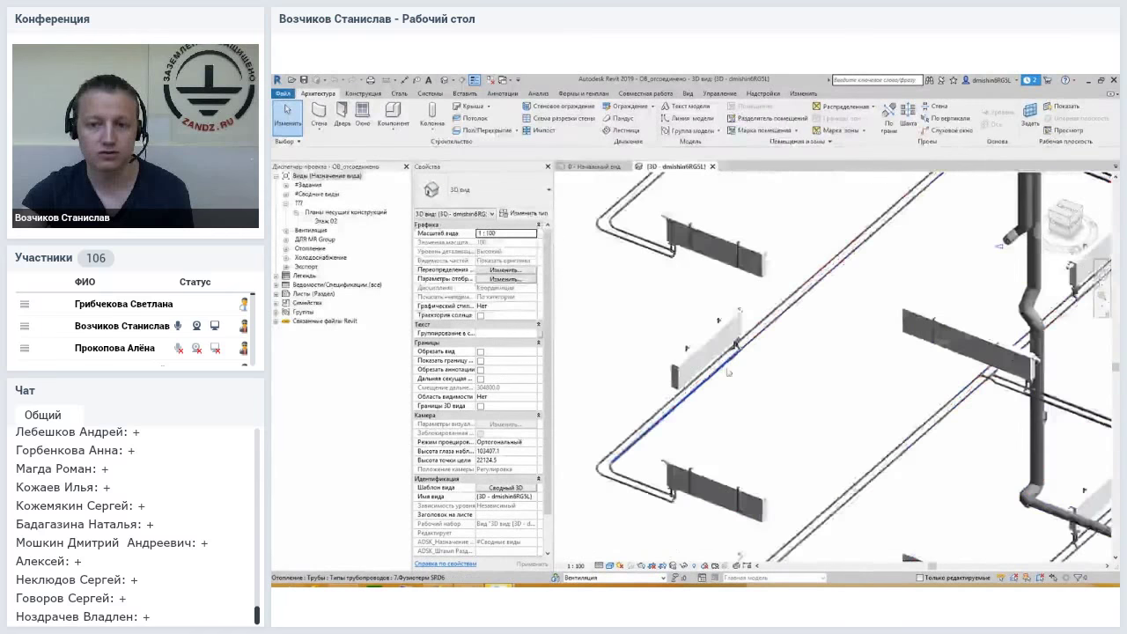
pyautogui.click(760, 327)
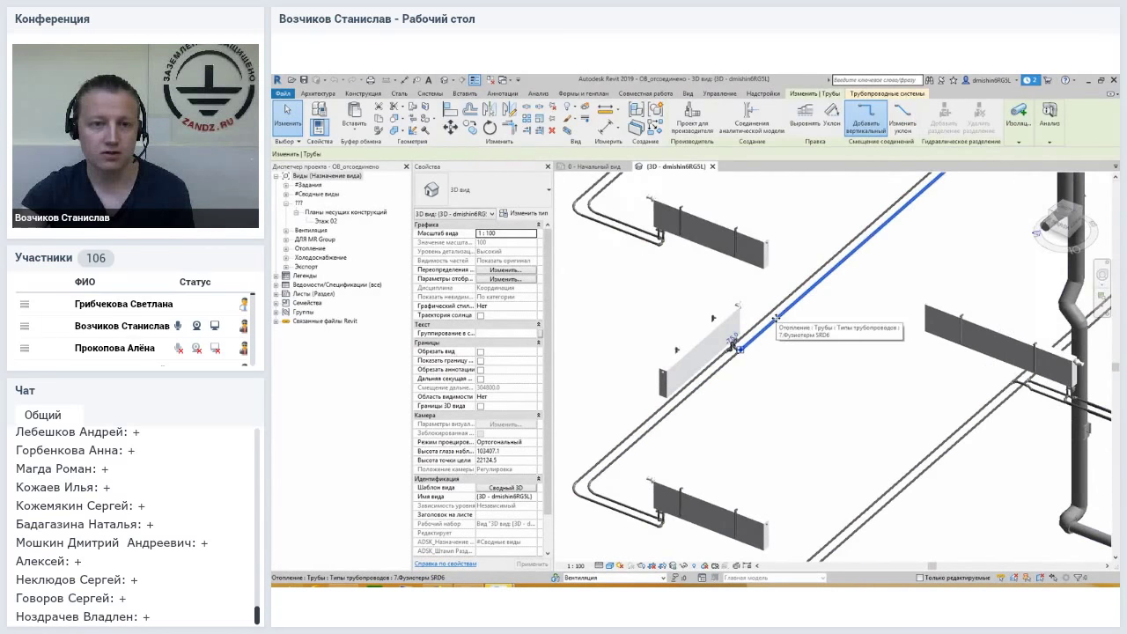
pyautogui.moveTo(548, 239)
pyautogui.mouseDown()
pyautogui.moveTo(548, 407)
pyautogui.moveTo(541, 239)
pyautogui.mouseUp()
pyautogui.click(522, 213)
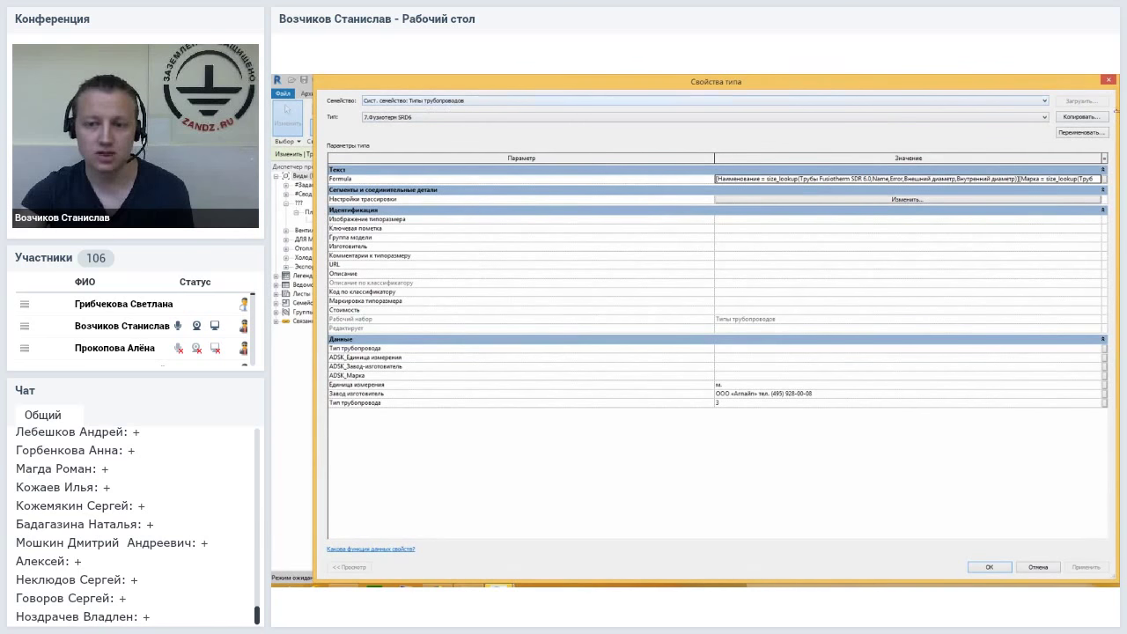
pyautogui.click(1106, 84)
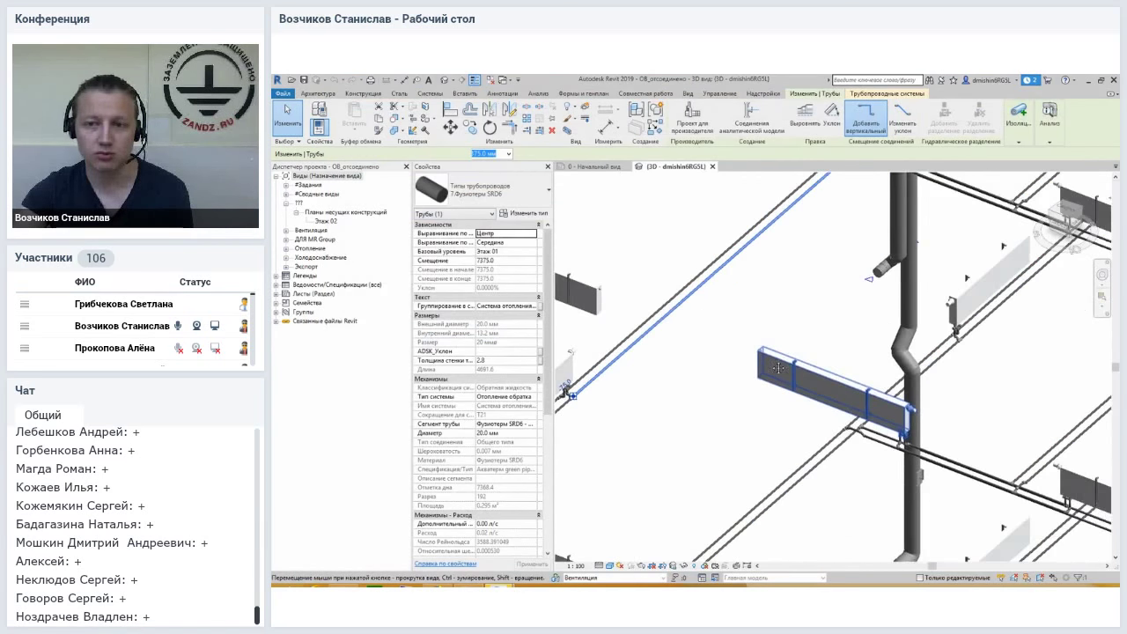
pyautogui.scroll(-4, 889, 308)
pyautogui.moveTo(889, 308); pyautogui.dragTo(843, 448, button='middle')
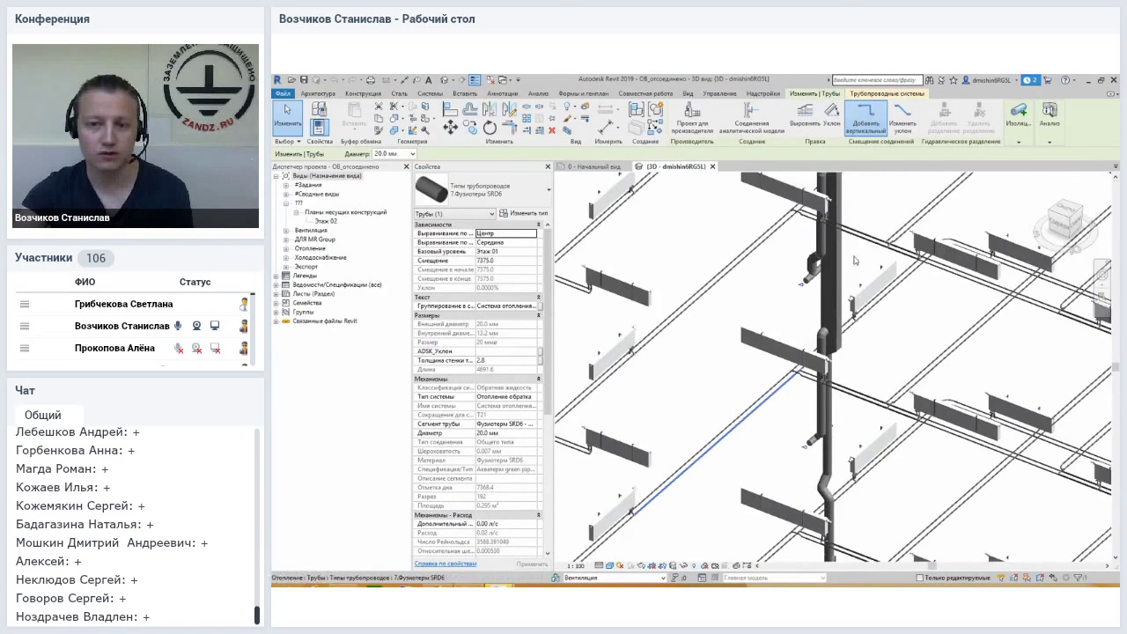
pyautogui.scroll(2, 854, 260)
pyautogui.press('Escape')
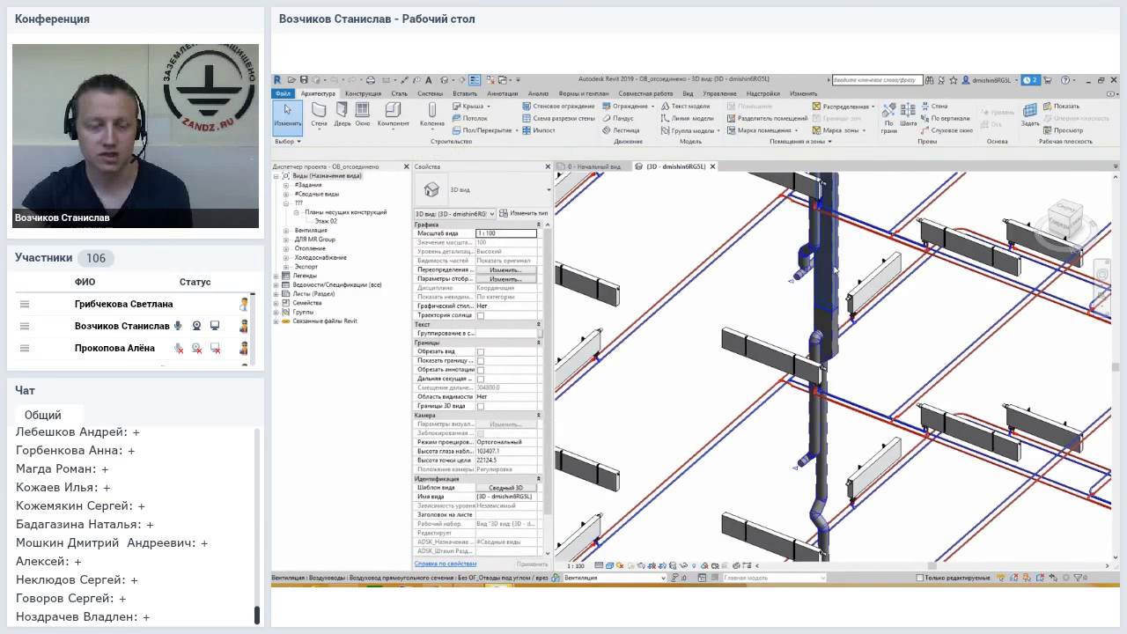
pyautogui.click(835, 270)
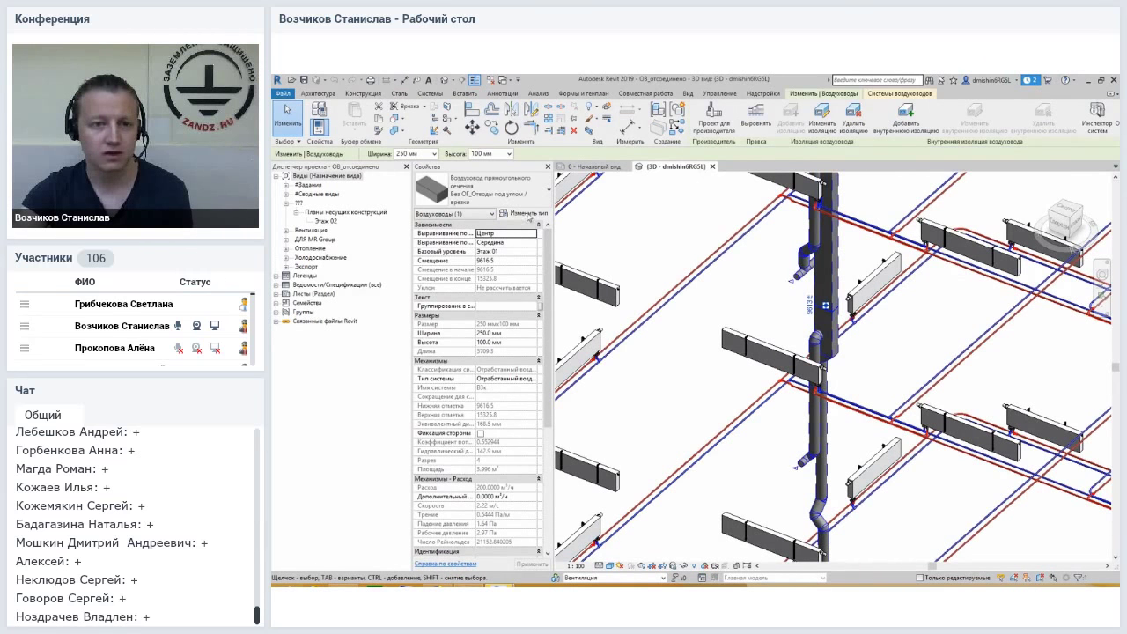
pyautogui.click(527, 214)
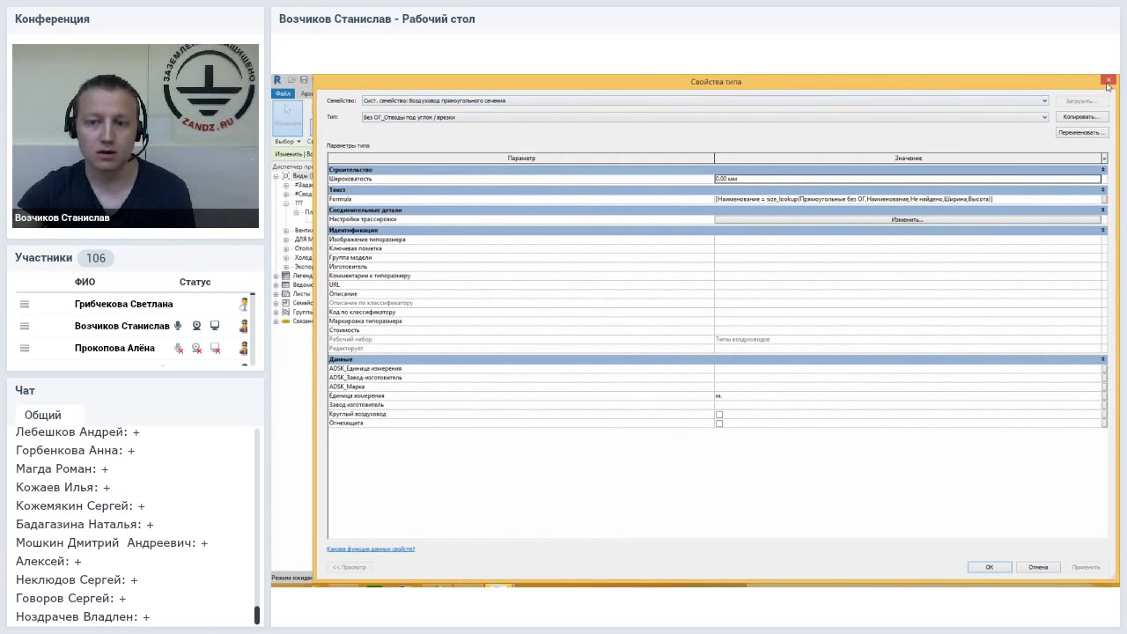
pyautogui.press('Escape')
pyautogui.press('Escape')
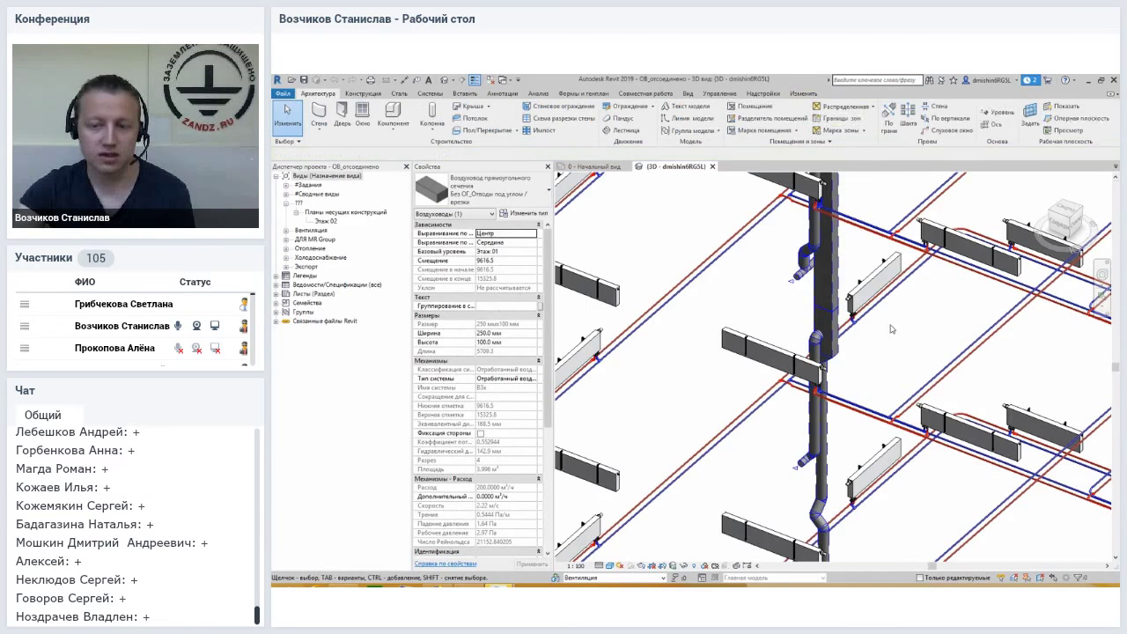
# Bring the risers into view and select the radiator beside the blue pipe.
pyautogui.keyDown('shift'); pyautogui.moveTo(934, 347); pyautogui.dragTo(803, 424, button='middle'); pyautogui.keyUp('shift')
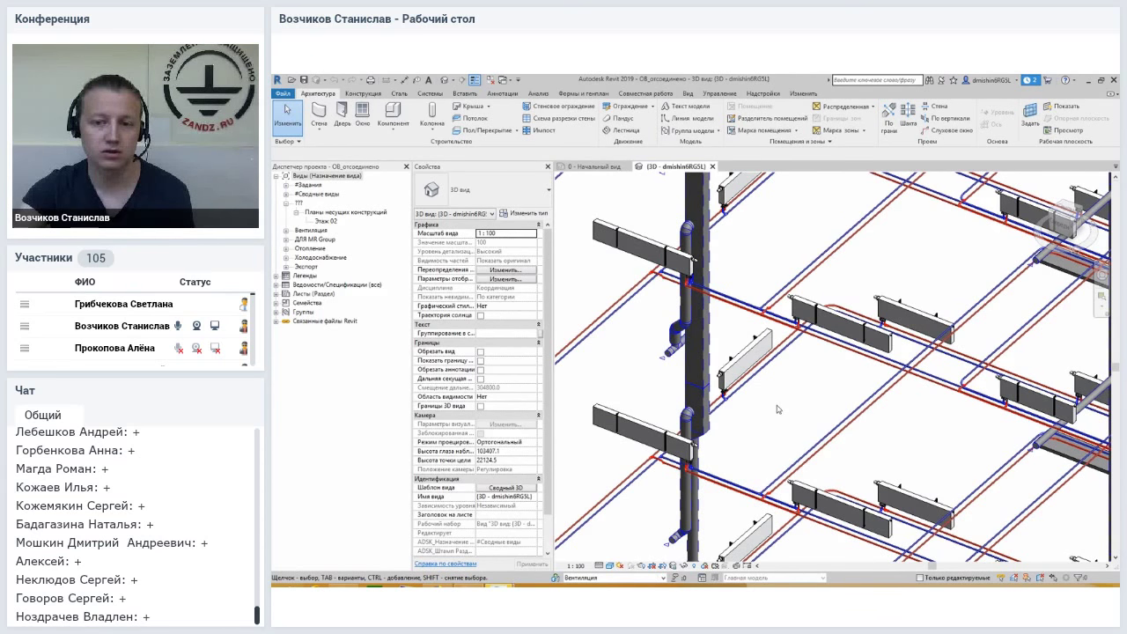
pyautogui.moveTo(778, 409)
pyautogui.keyDown('shift'); pyautogui.mouseDown(button='middle')
pyautogui.moveTo(772, 379)
pyautogui.moveTo(818, 379)
pyautogui.mouseUp(button='middle'); pyautogui.keyUp('shift')
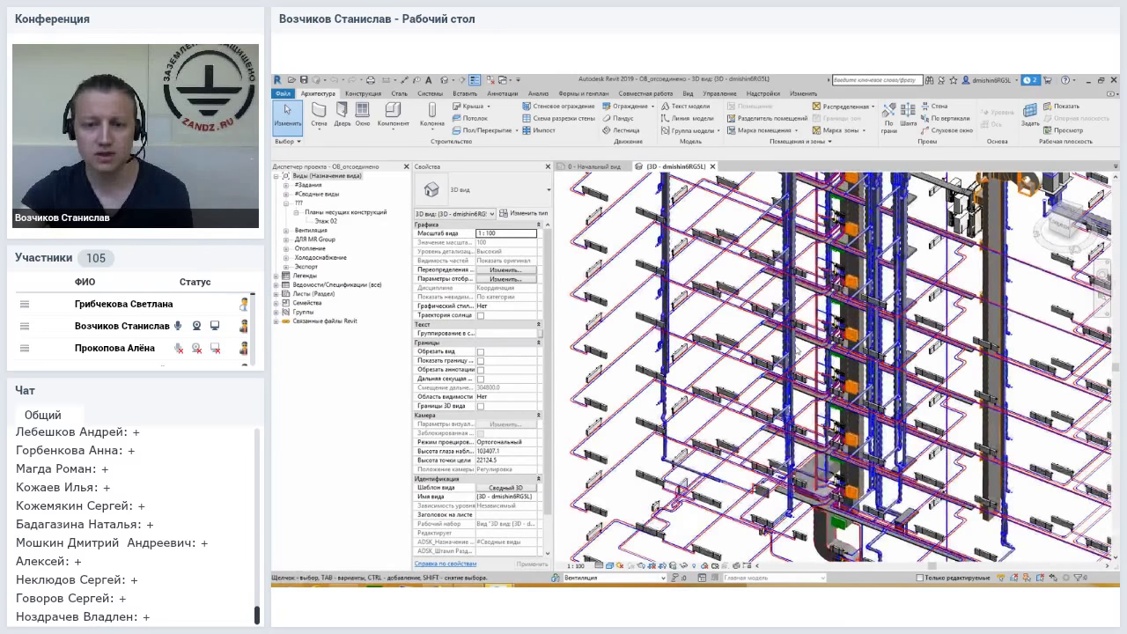
pyautogui.scroll(3, 744, 349)
pyautogui.scroll(2, 745, 350)
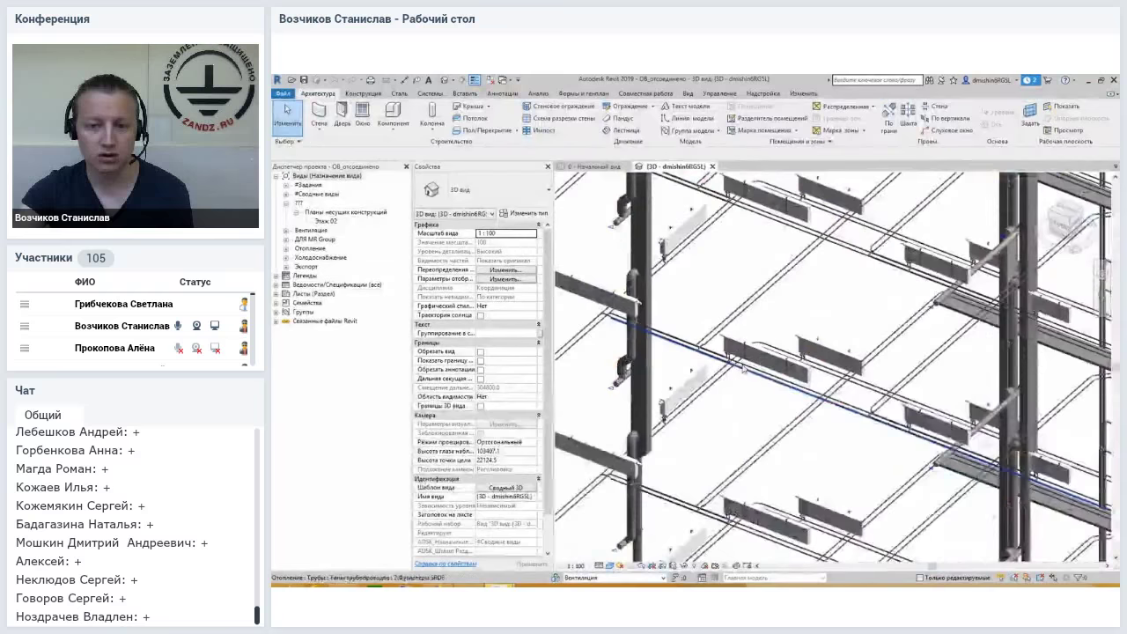
pyautogui.scroll(1, 744, 350)
pyautogui.click(744, 350)
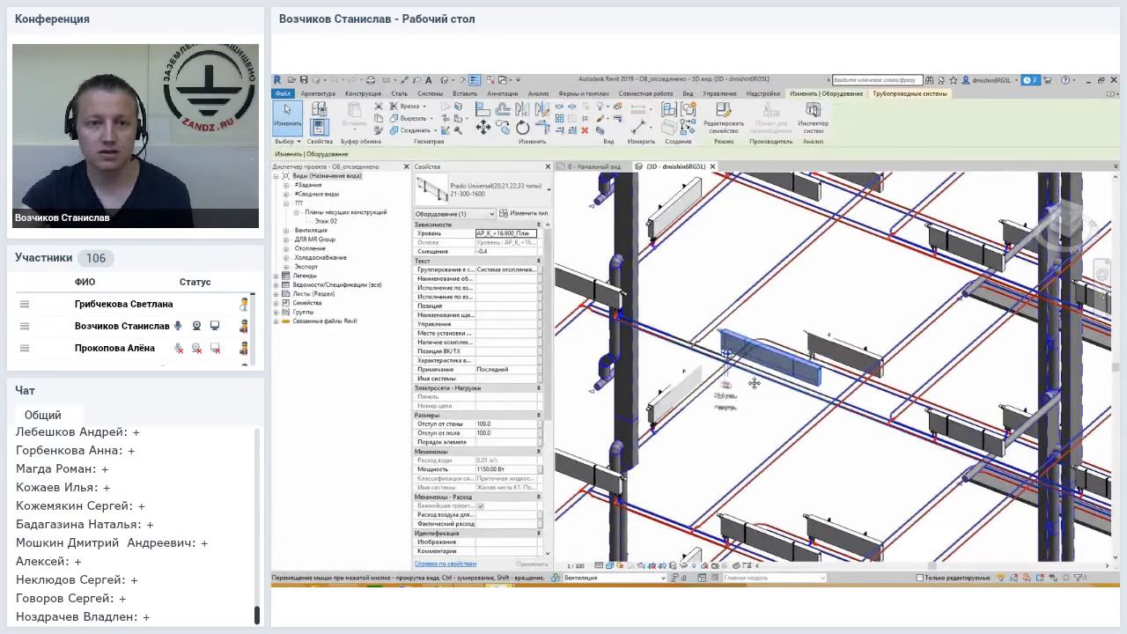
pyautogui.moveTo(686, 344); pyautogui.dragTo(662, 343, button='middle')
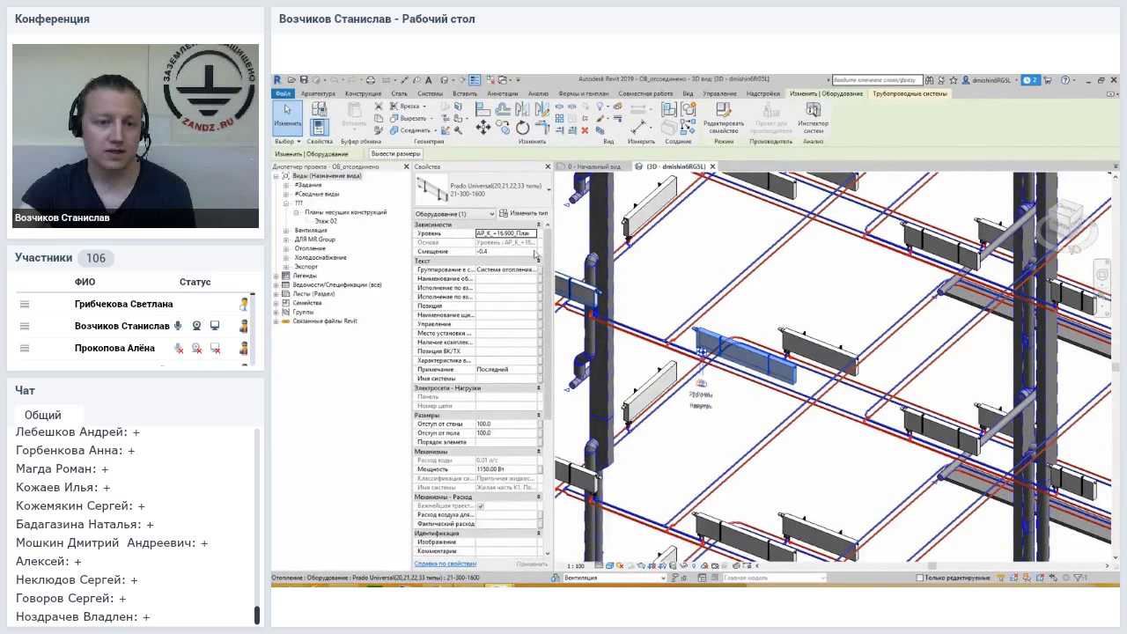
pyautogui.scroll(-2, 546, 247)
pyautogui.scroll(-2, 546, 247)
pyautogui.scroll(-2, 546, 248)
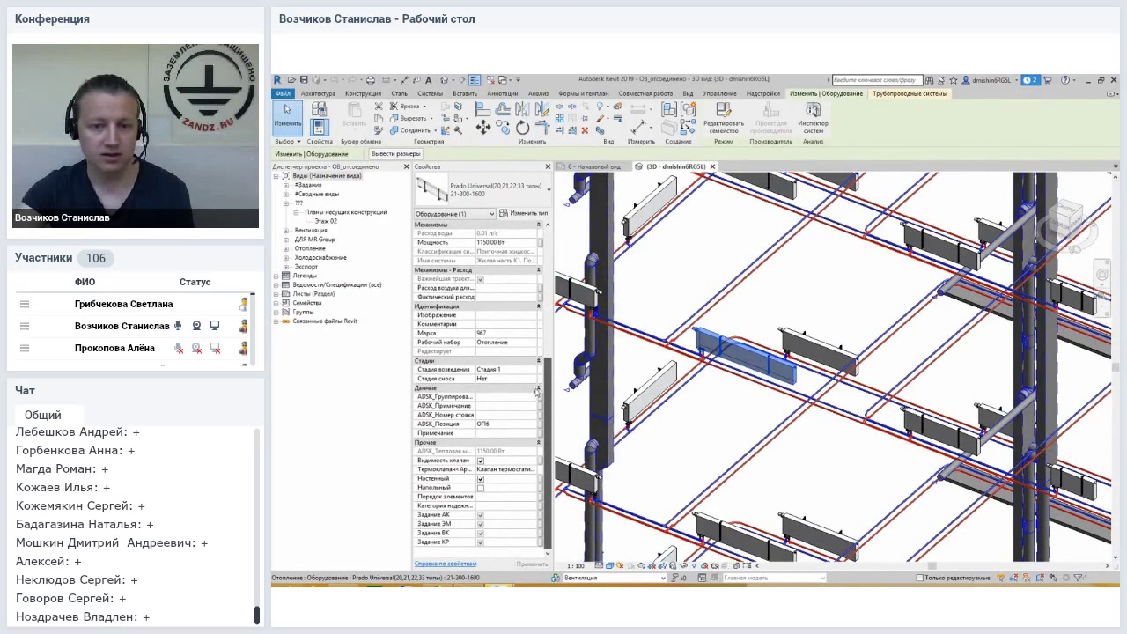
pyautogui.scroll(6, 546, 248)
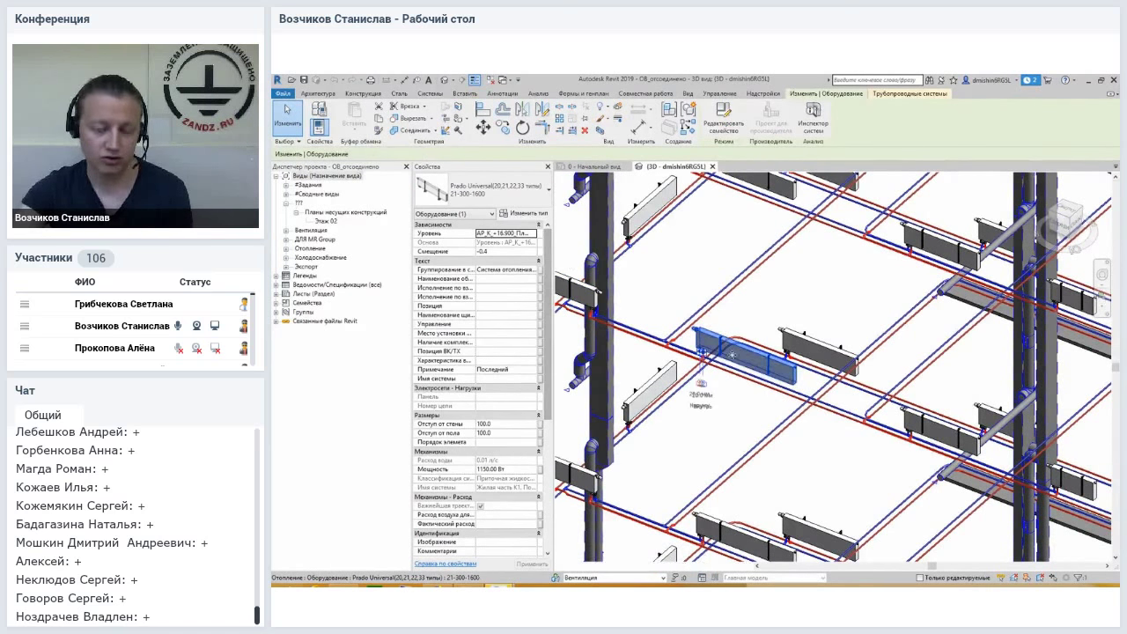
pyautogui.moveTo(734, 356); pyautogui.dragTo(763, 389, button='middle')
pyautogui.click(763, 389)
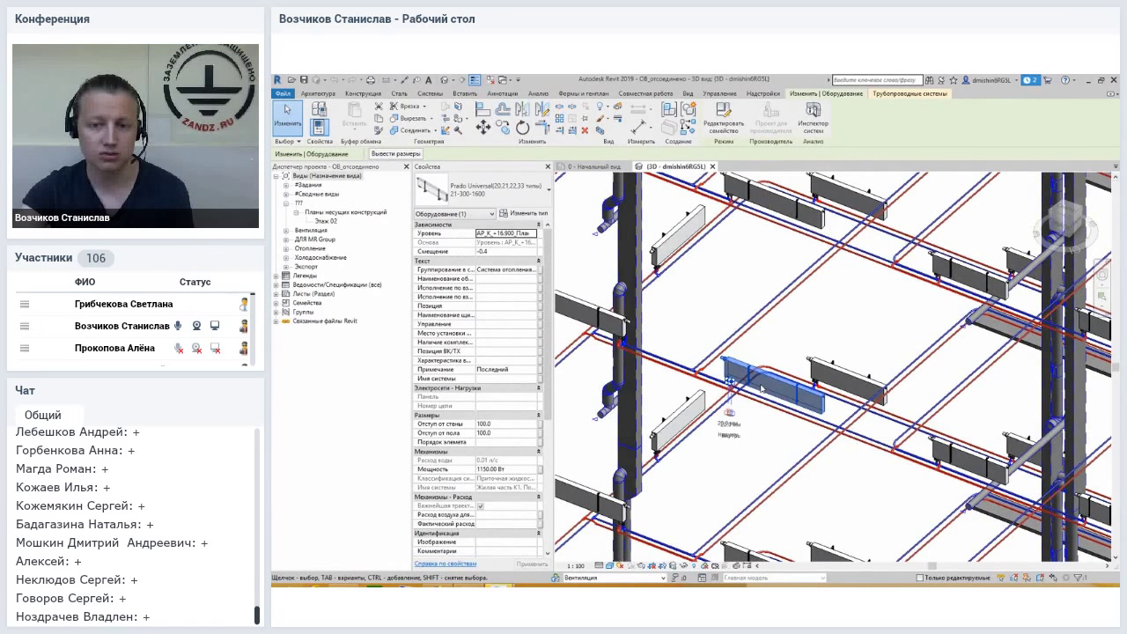
pyautogui.scroll(2, 765, 420)
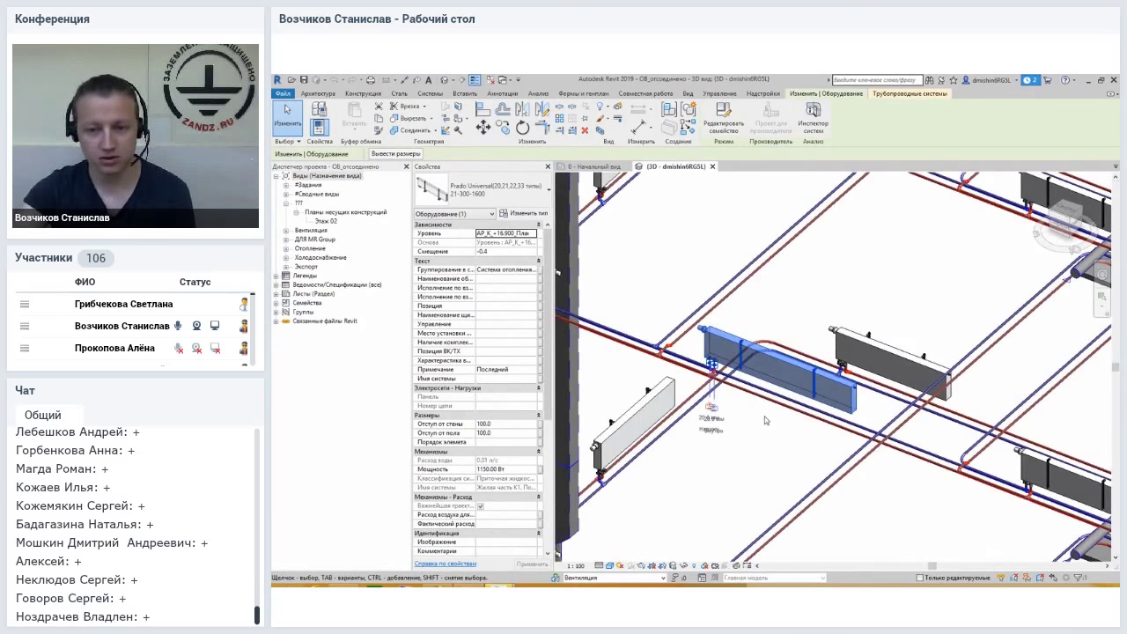
pyautogui.moveTo(765, 420); pyautogui.dragTo(745, 410, button='middle')
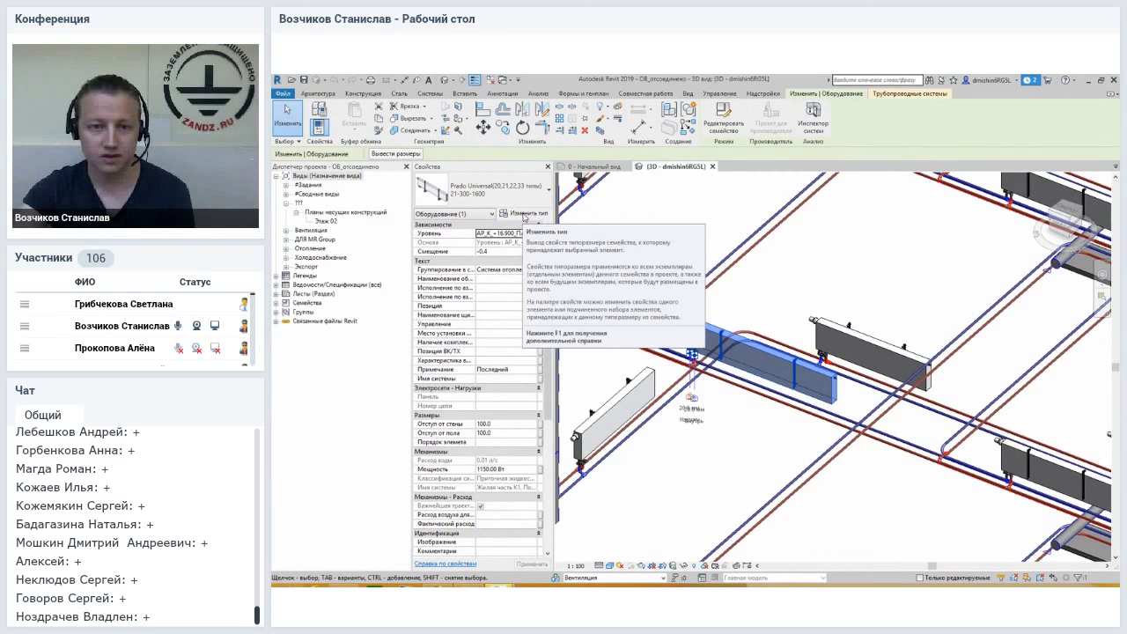
pyautogui.keyDown('shift'); pyautogui.moveTo(731, 317); pyautogui.dragTo(749, 323, button='middle'); pyautogui.keyUp('shift')
# Inspect the valve actuator's and the radiator's type properties, then clear the selection.
pyautogui.click(529, 216)
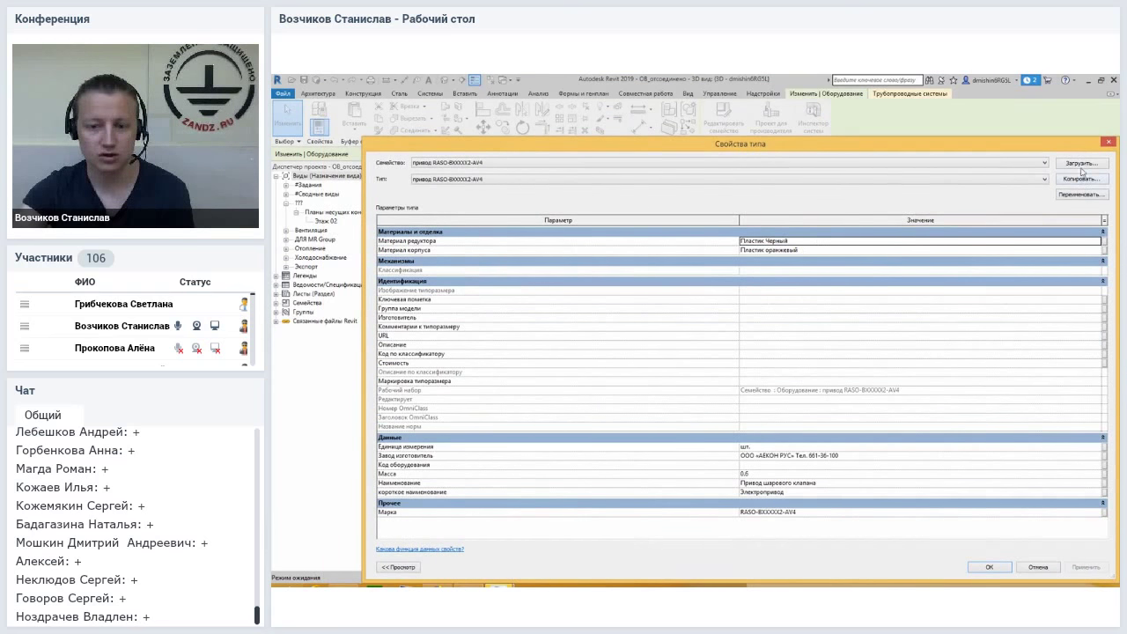
pyautogui.click(1108, 143)
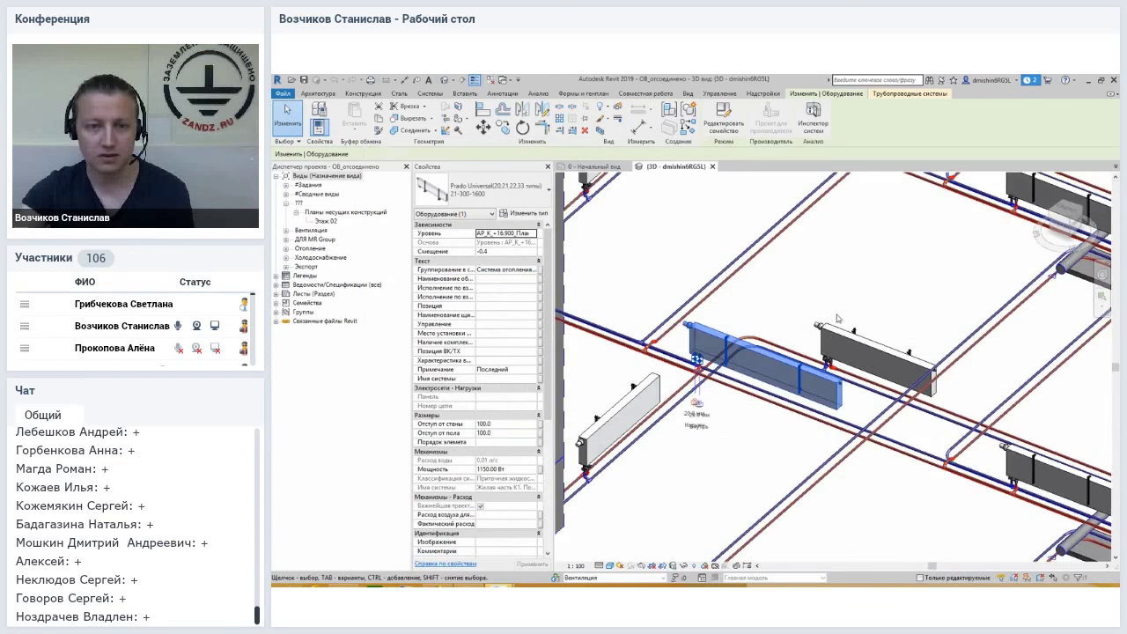
pyautogui.click(525, 213)
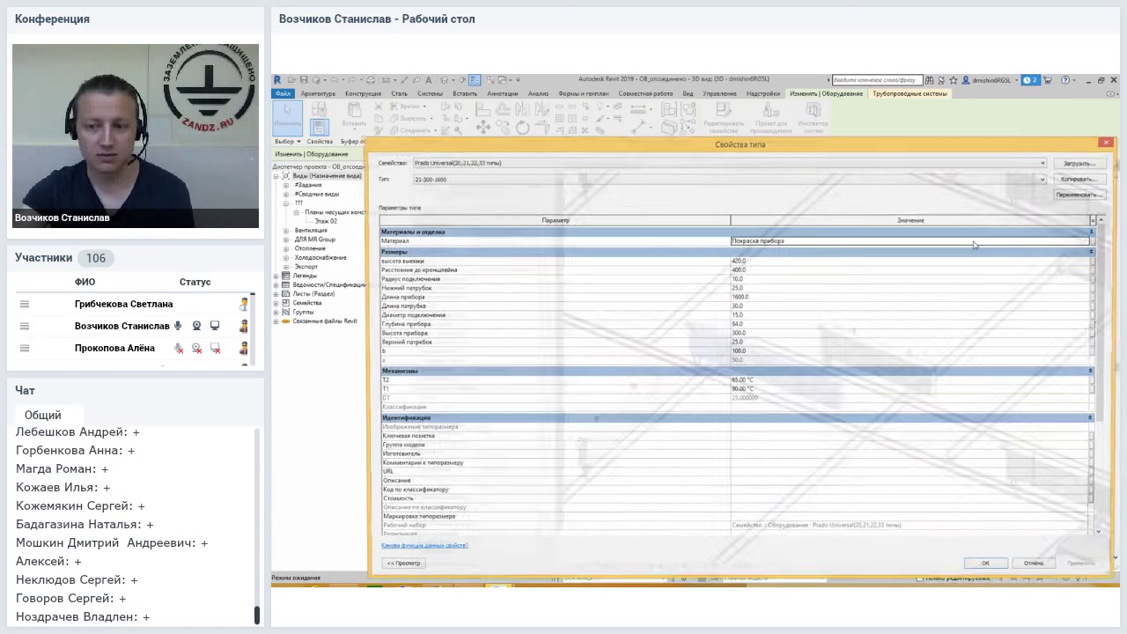
pyautogui.moveTo(1108, 238); pyautogui.dragTo(1108, 345)
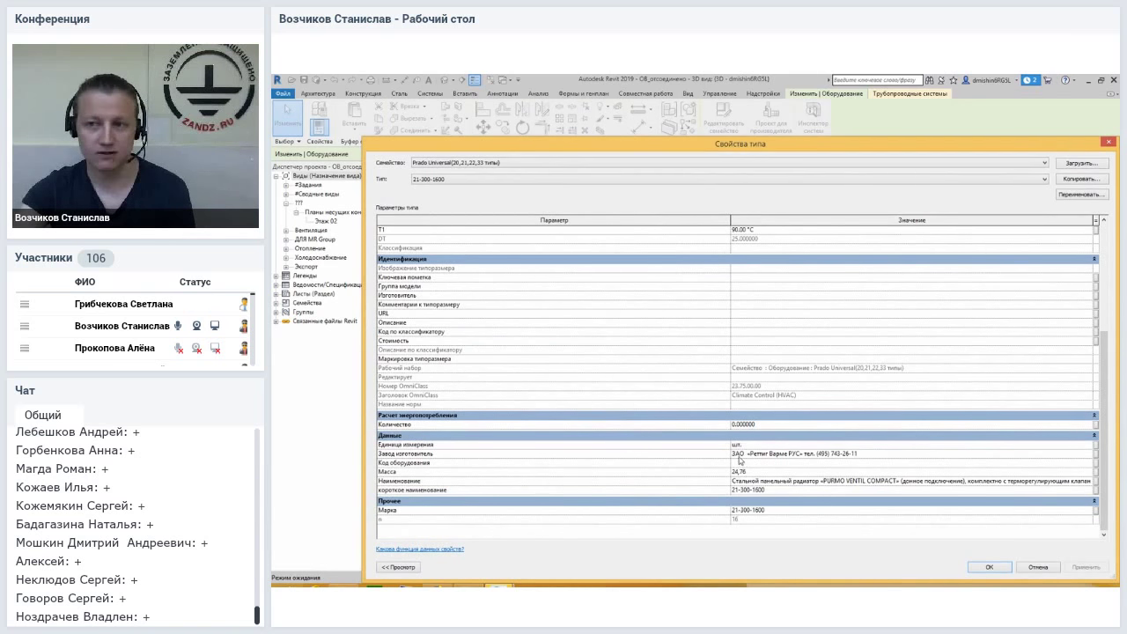
pyautogui.click(1111, 144)
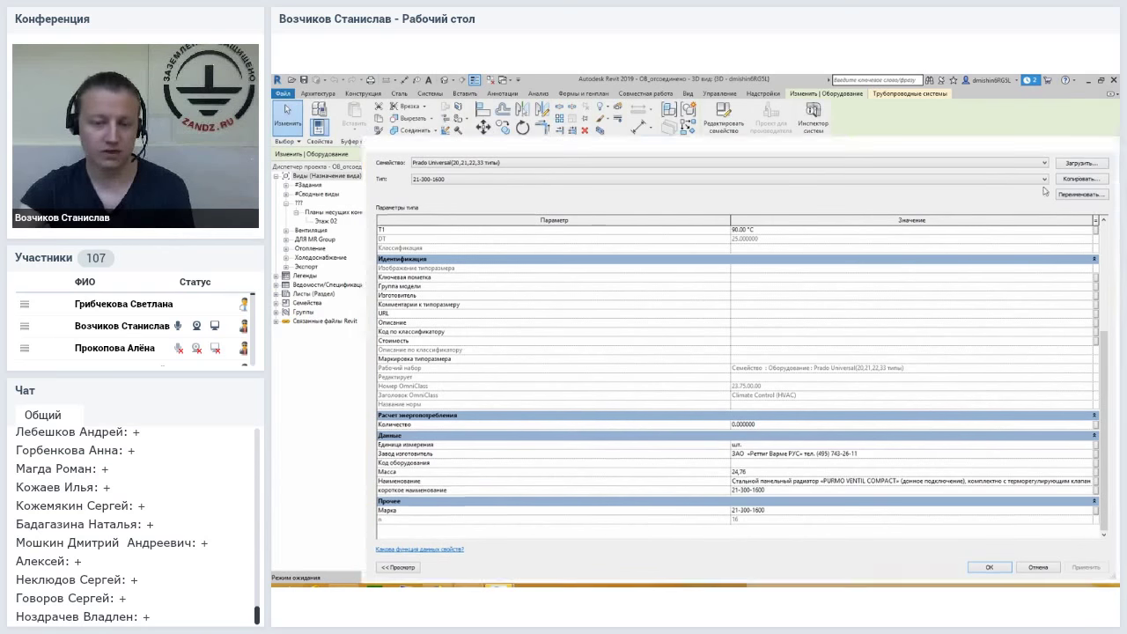
pyautogui.press('Escape')
# View the risers from the side and inspect the tee fittings.
pyautogui.moveTo(879, 293)
pyautogui.keyDown('shift'); pyautogui.mouseDown(button='middle')
pyautogui.moveTo(764, 315)
pyautogui.moveTo(777, 315)
pyautogui.mouseUp(button='middle'); pyautogui.keyUp('shift')
pyautogui.scroll(3, 778, 315)
pyautogui.scroll(3, 777, 315)
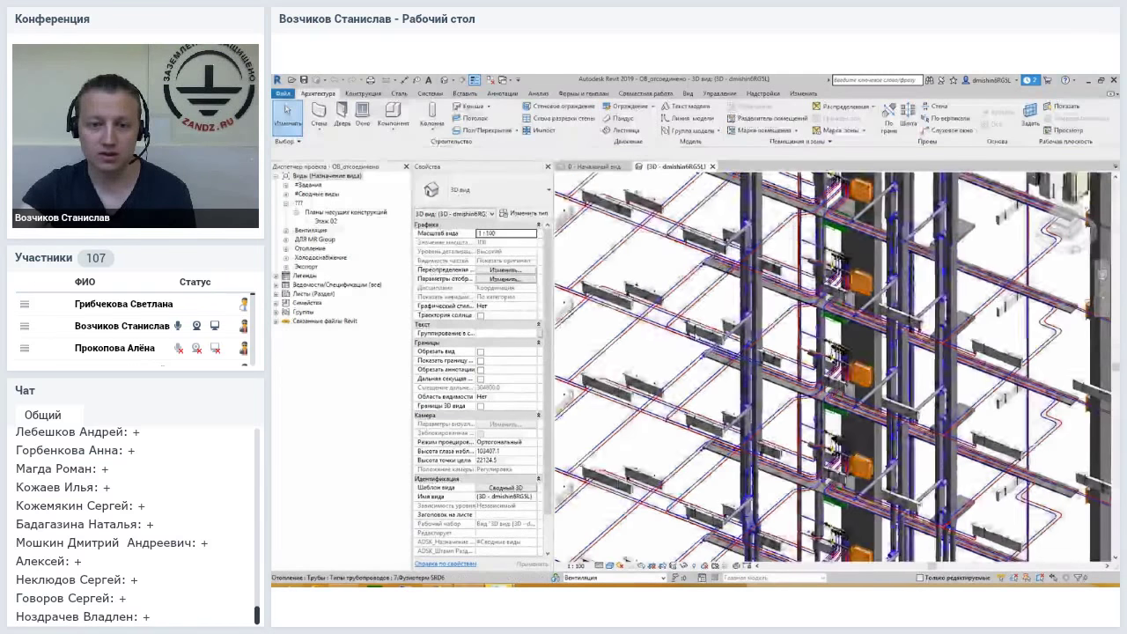
pyautogui.moveTo(778, 316)
pyautogui.keyDown('shift'); pyautogui.mouseDown(button='middle')
pyautogui.moveTo(740, 319)
pyautogui.moveTo(773, 368)
pyautogui.moveTo(778, 402)
pyautogui.moveTo(779, 344)
pyautogui.moveTo(850, 355)
pyautogui.moveTo(737, 370)
pyautogui.mouseUp(button='middle'); pyautogui.keyUp('shift')
pyautogui.scroll(2, 694, 372)
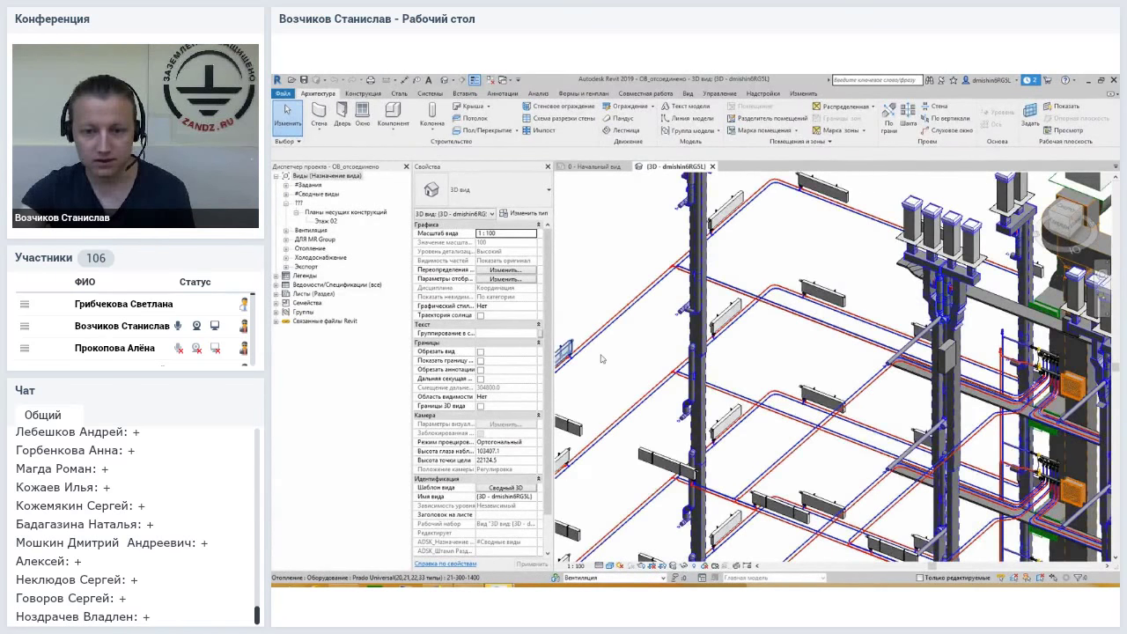
pyautogui.scroll(2, 691, 377)
pyautogui.scroll(2, 687, 381)
pyautogui.scroll(2, 685, 384)
pyautogui.scroll(2, 709, 371)
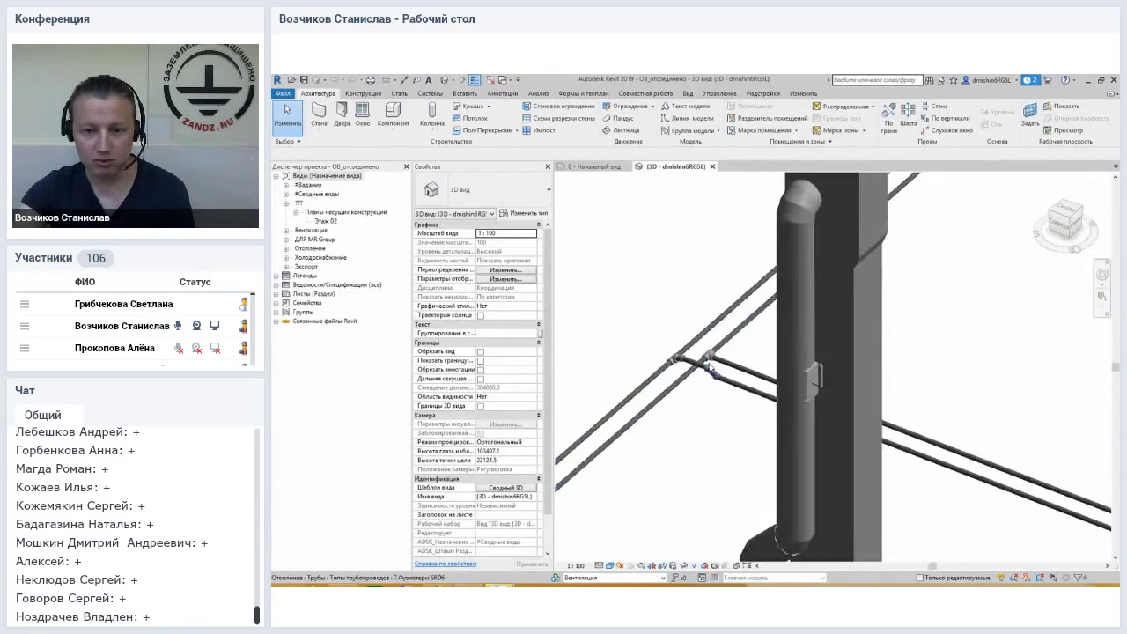
pyautogui.scroll(2, 712, 357)
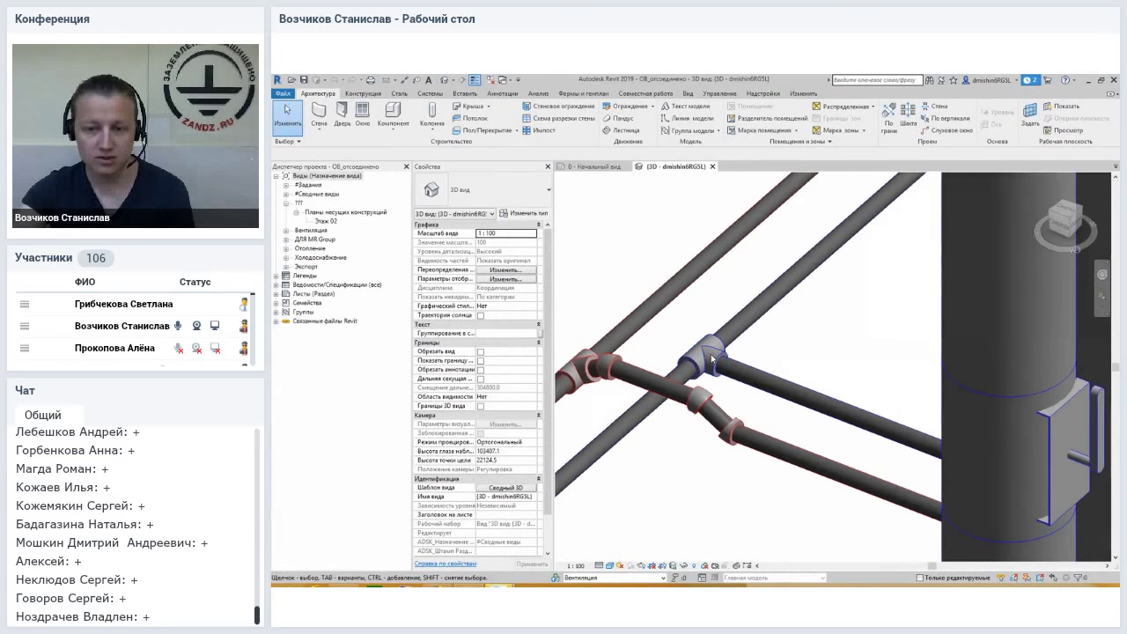
pyautogui.moveTo(700, 369); pyautogui.dragTo(790, 363, button='middle')
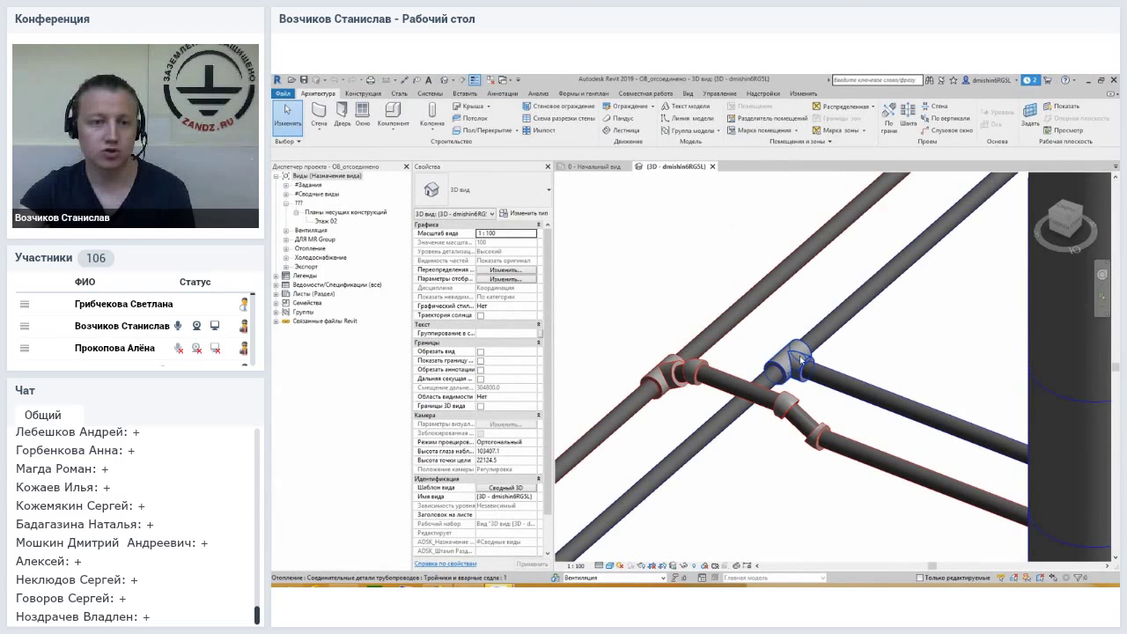
pyautogui.click(801, 359)
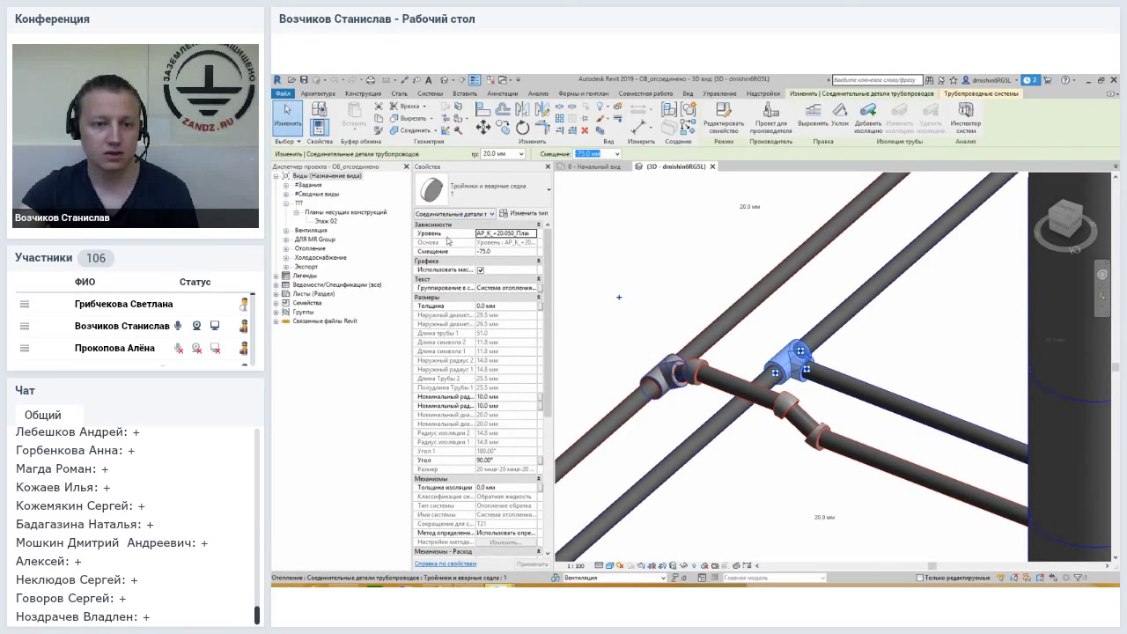
pyautogui.hotkey('ctrl', 'z')
pyautogui.scroll(-1, 546, 289)
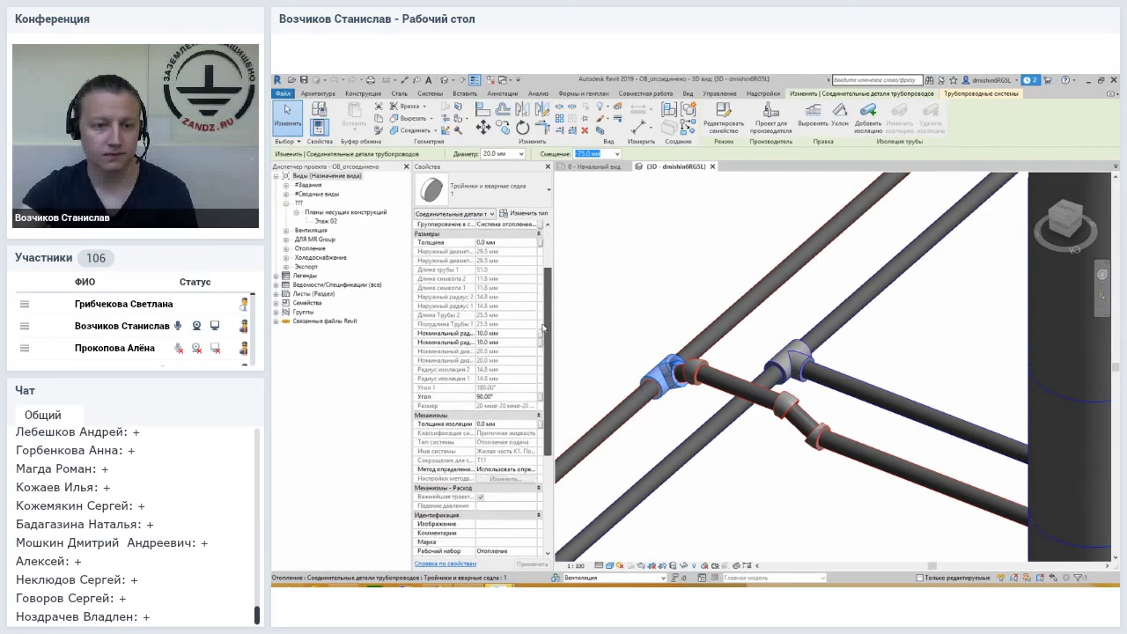
pyautogui.scroll(1, 541, 289)
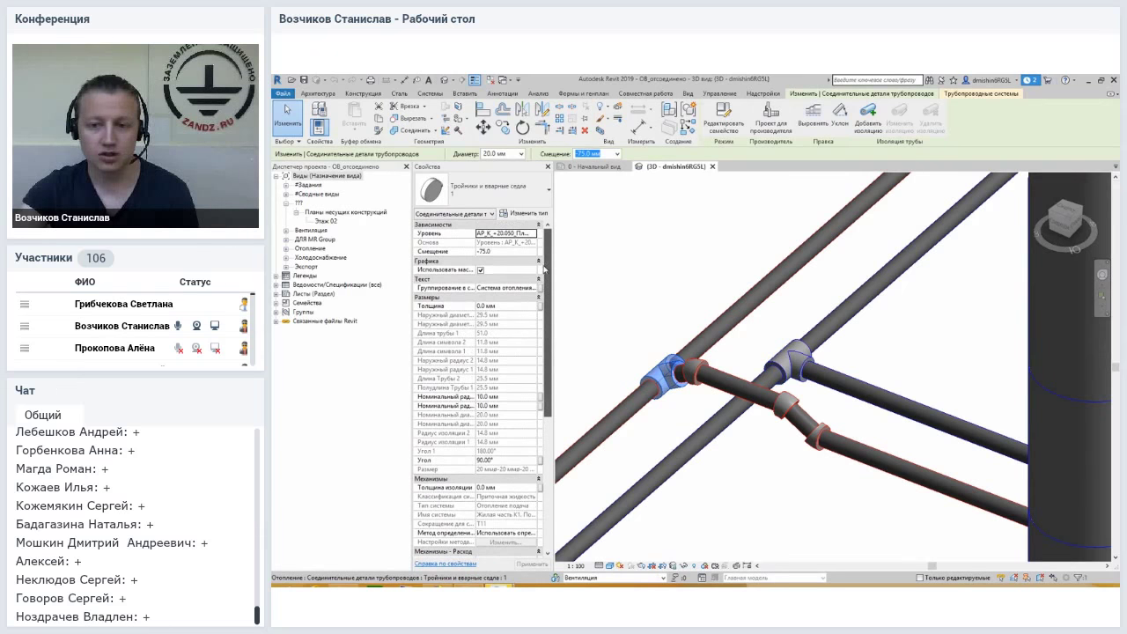
pyautogui.click(667, 290)
# Zoom in on the rectangular duct elbow and rotate the view around it.
pyautogui.scroll(-3, 701, 317)
pyautogui.scroll(-2, 701, 317)
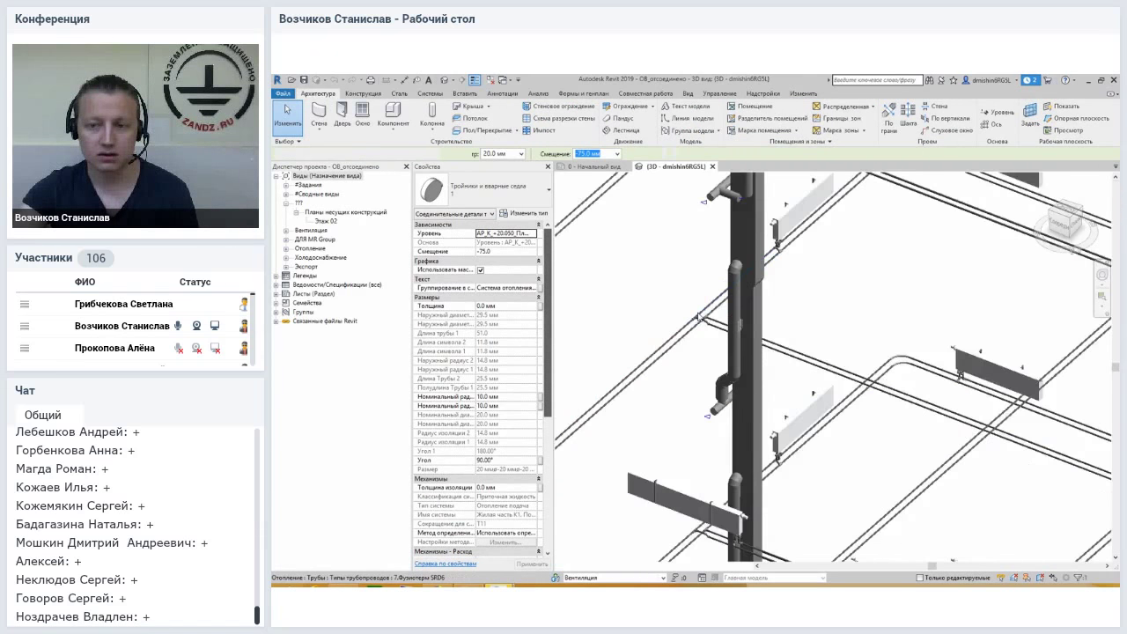
pyautogui.scroll(-3, 808, 352)
pyautogui.scroll(-2, 808, 352)
pyautogui.moveTo(823, 347); pyautogui.dragTo(807, 352, button='middle')
pyautogui.scroll(2, 808, 352)
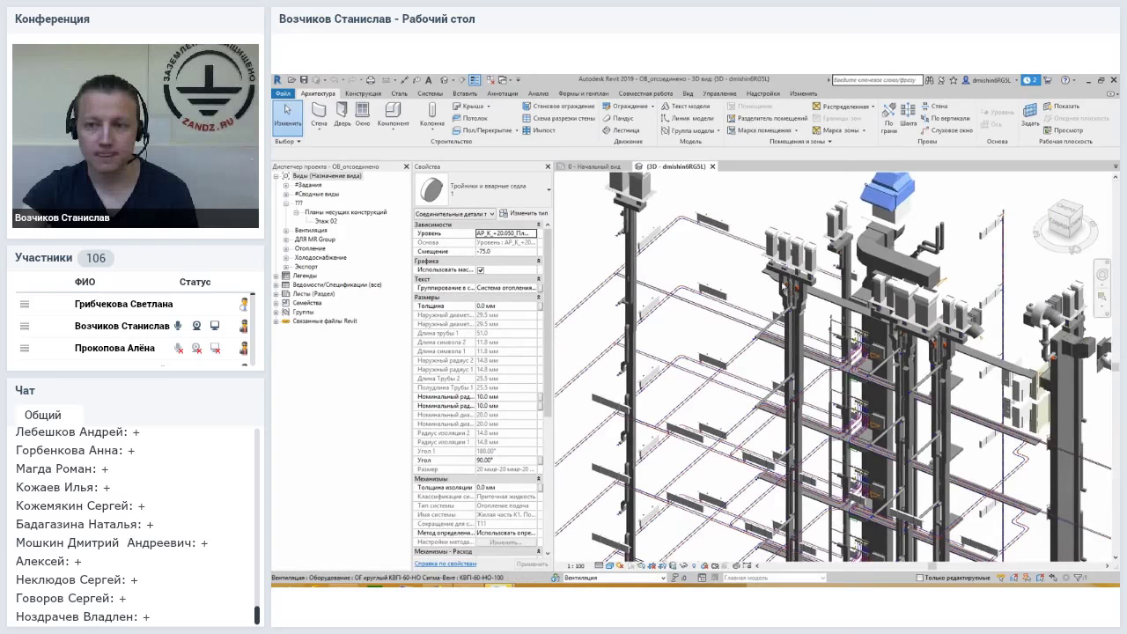
pyautogui.scroll(3, 808, 352)
pyautogui.scroll(1, 941, 202)
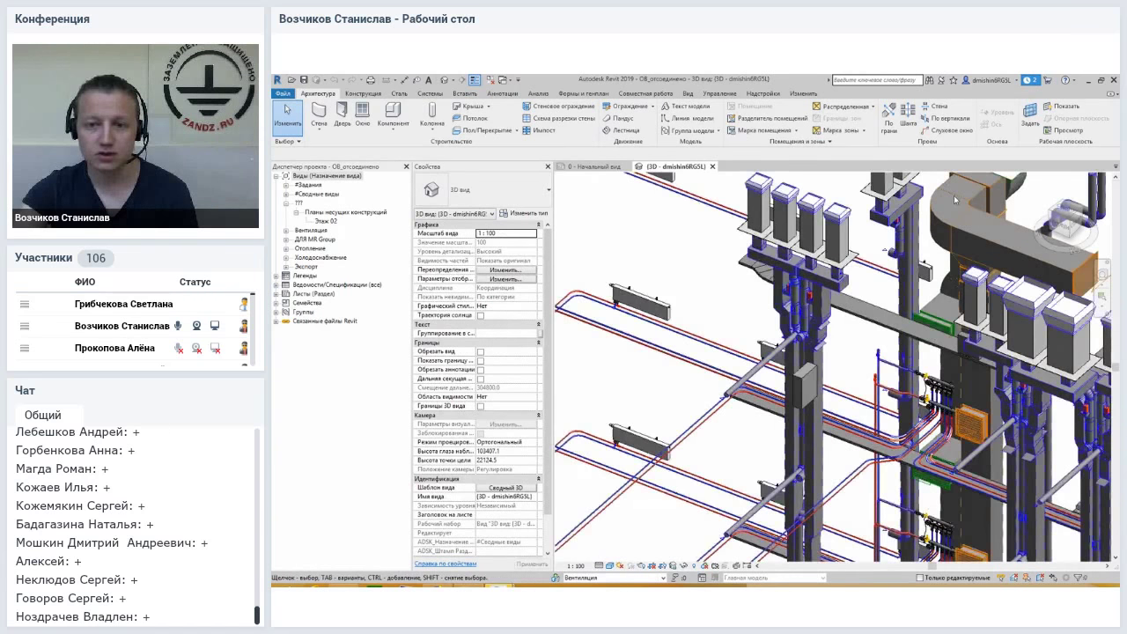
pyautogui.scroll(2, 764, 272)
pyautogui.scroll(2, 765, 272)
pyautogui.scroll(1, 765, 272)
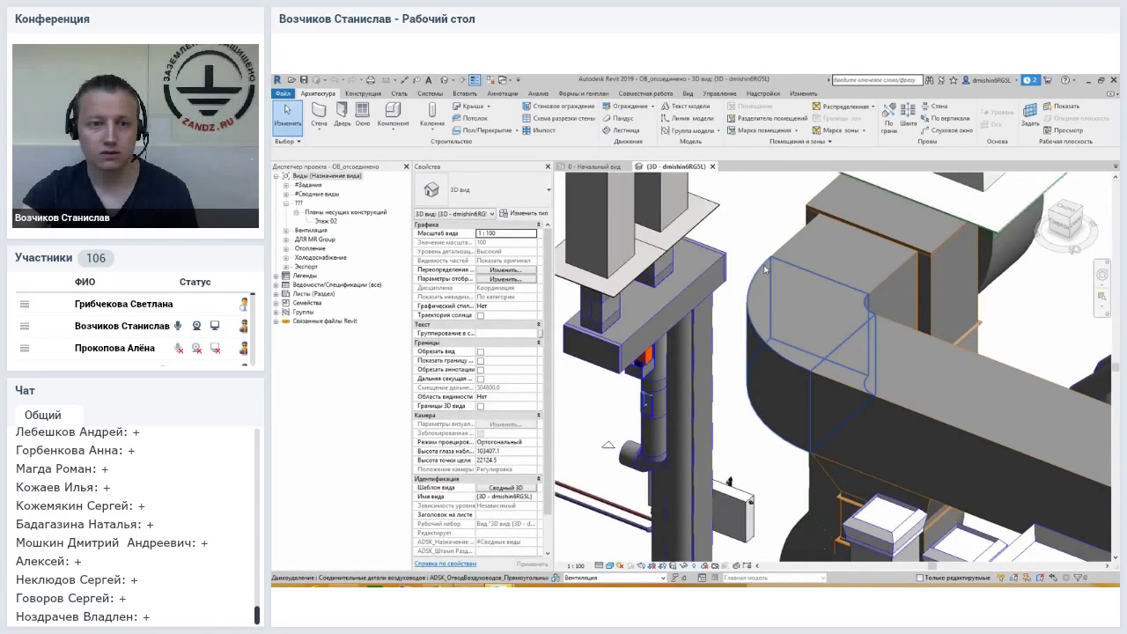
pyautogui.click(764, 270)
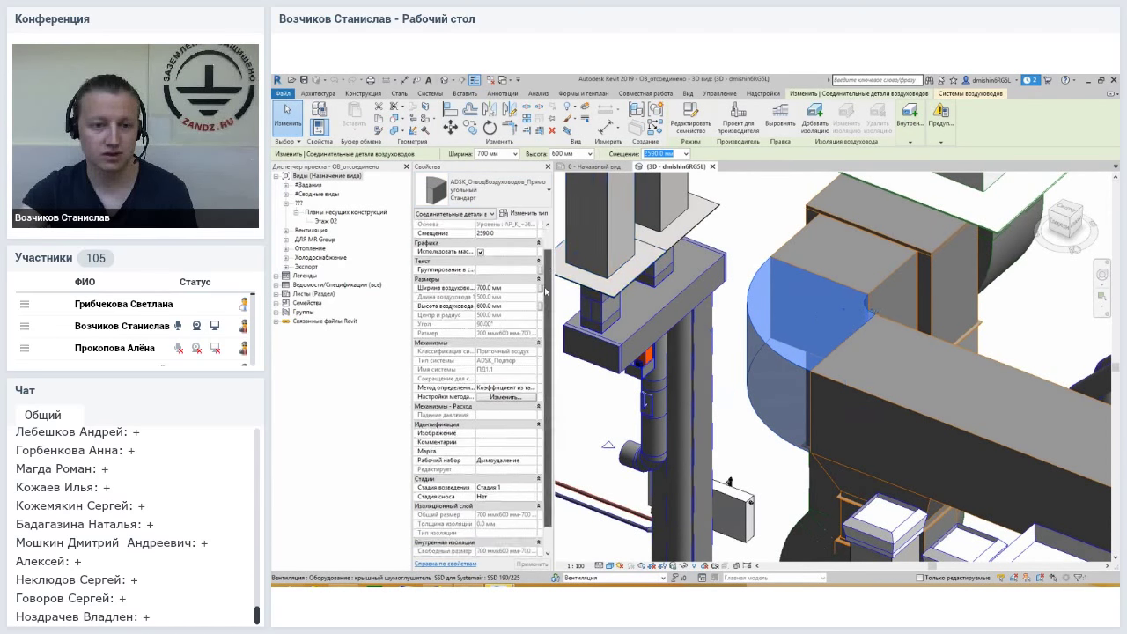
pyautogui.scroll(-2, 517, 325)
pyautogui.scroll(2, 548, 256)
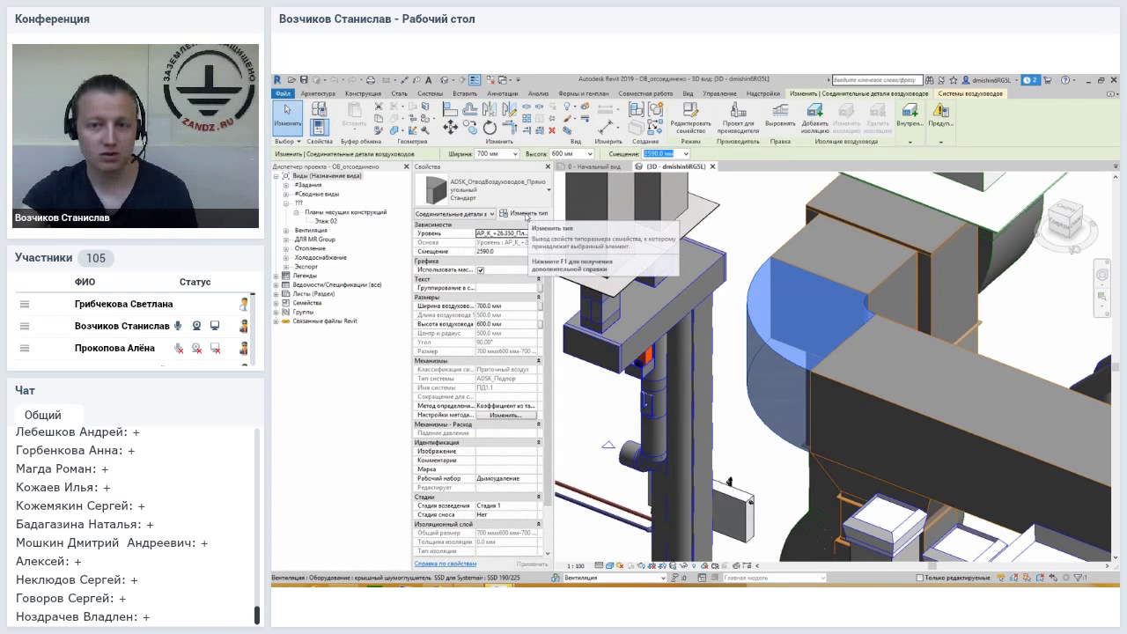
pyautogui.moveTo(844, 314)
pyautogui.keyDown('shift'); pyautogui.mouseDown(button='middle')
pyautogui.moveTo(741, 336)
pyautogui.moveTo(717, 253)
pyautogui.mouseUp(button='middle'); pyautogui.keyUp('shift')
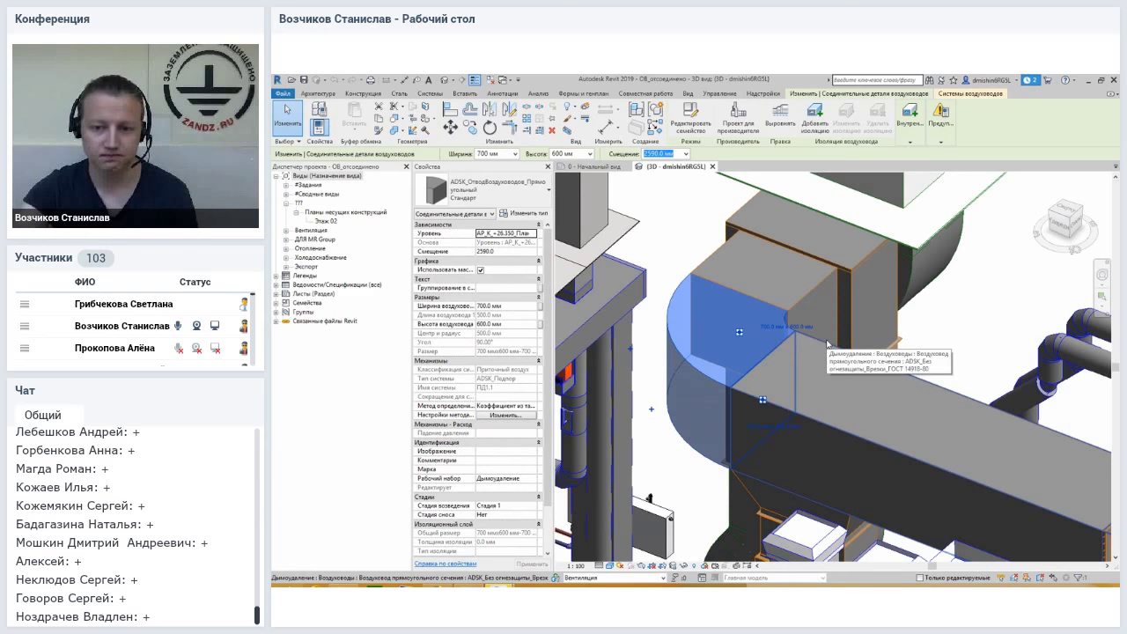
pyautogui.scroll(-5, 828, 343)
pyautogui.scroll(-3, 881, 325)
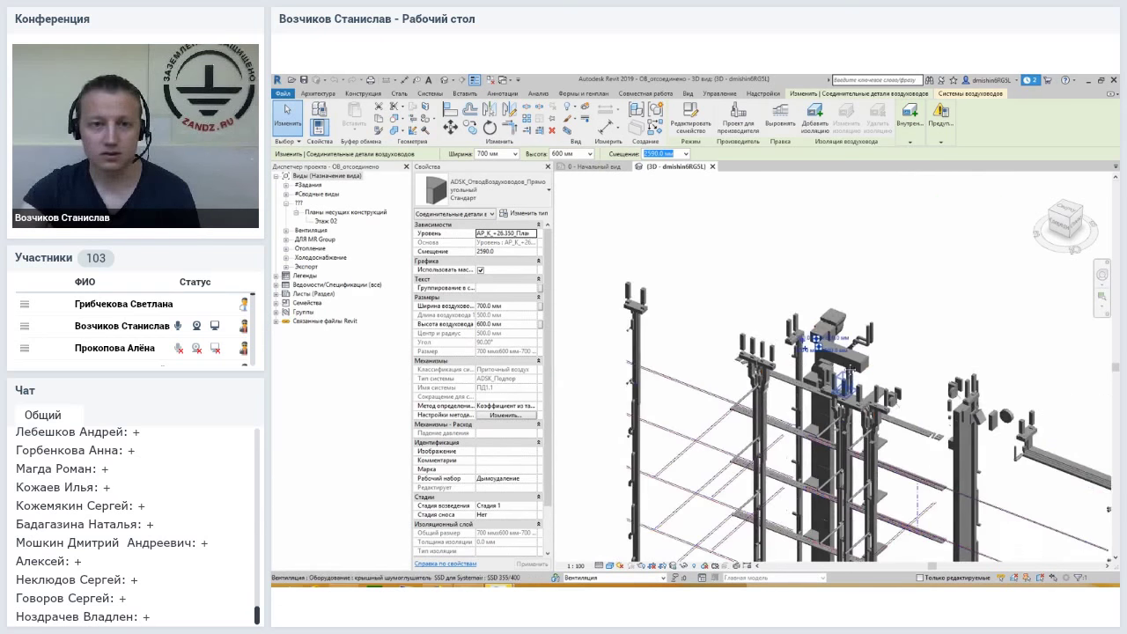
pyautogui.moveTo(900, 346); pyautogui.dragTo(895, 319, button='middle')
pyautogui.click(921, 249)
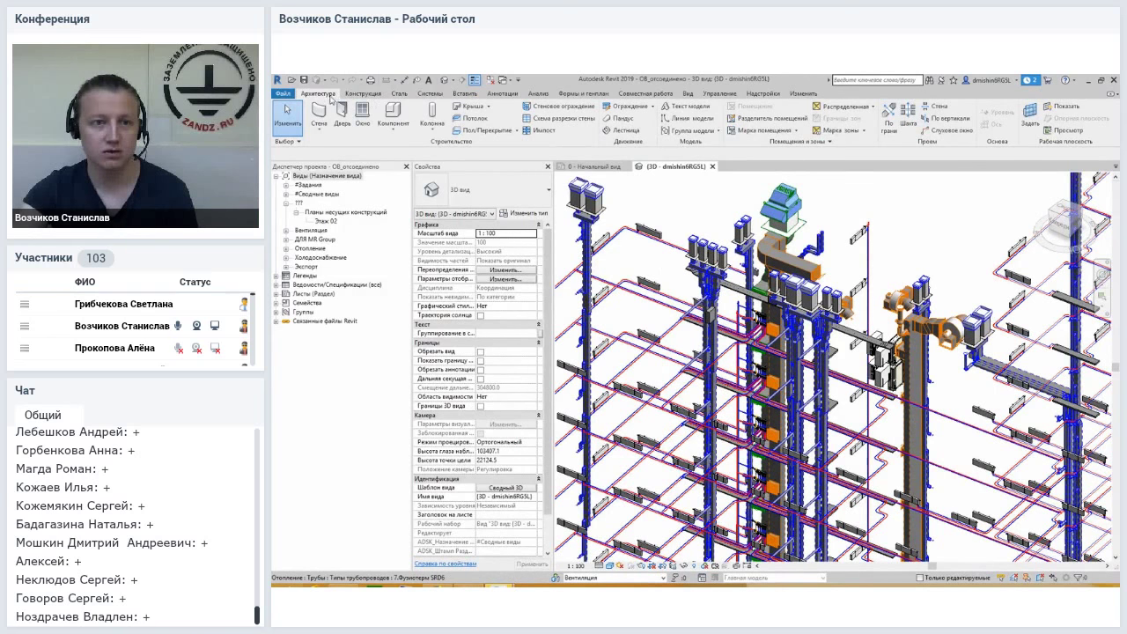
# Reposition the view and bring up the Mechanical Settings dialog from the Systems ribbon.
pyautogui.scroll(-3, 392, 141)
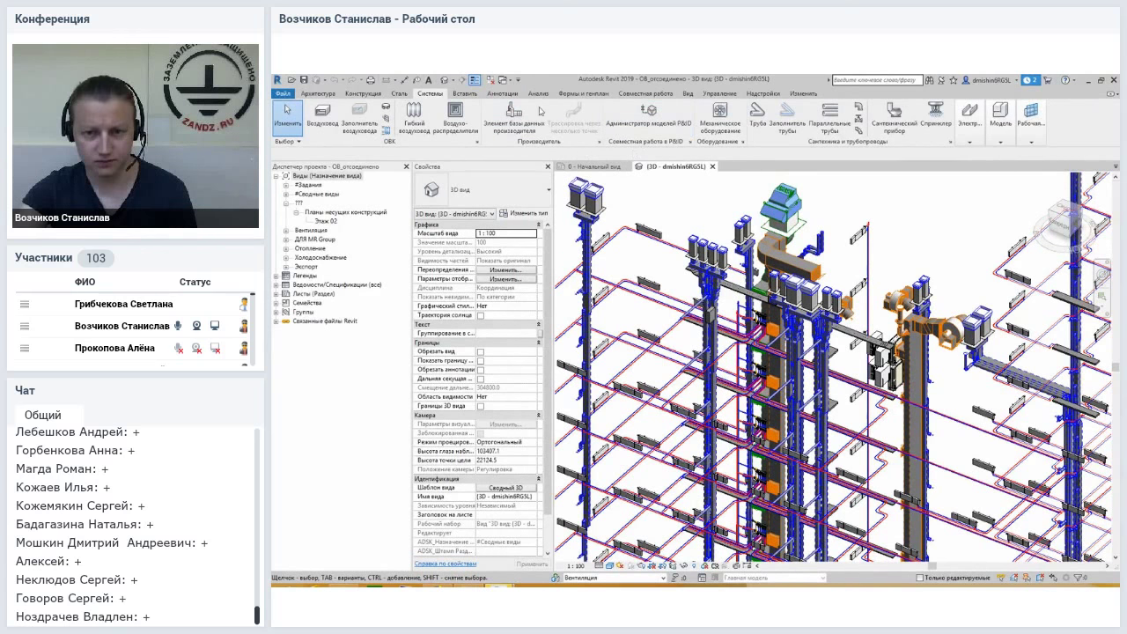
pyautogui.moveTo(681, 199); pyautogui.dragTo(668, 225, button='middle')
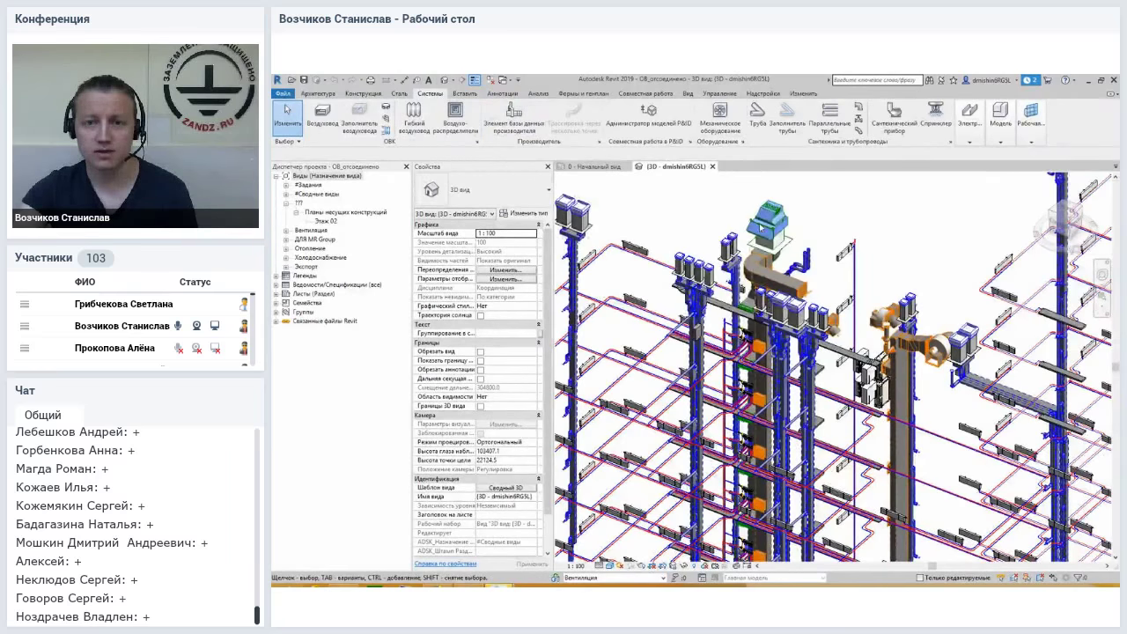
pyautogui.scroll(2, 702, 187)
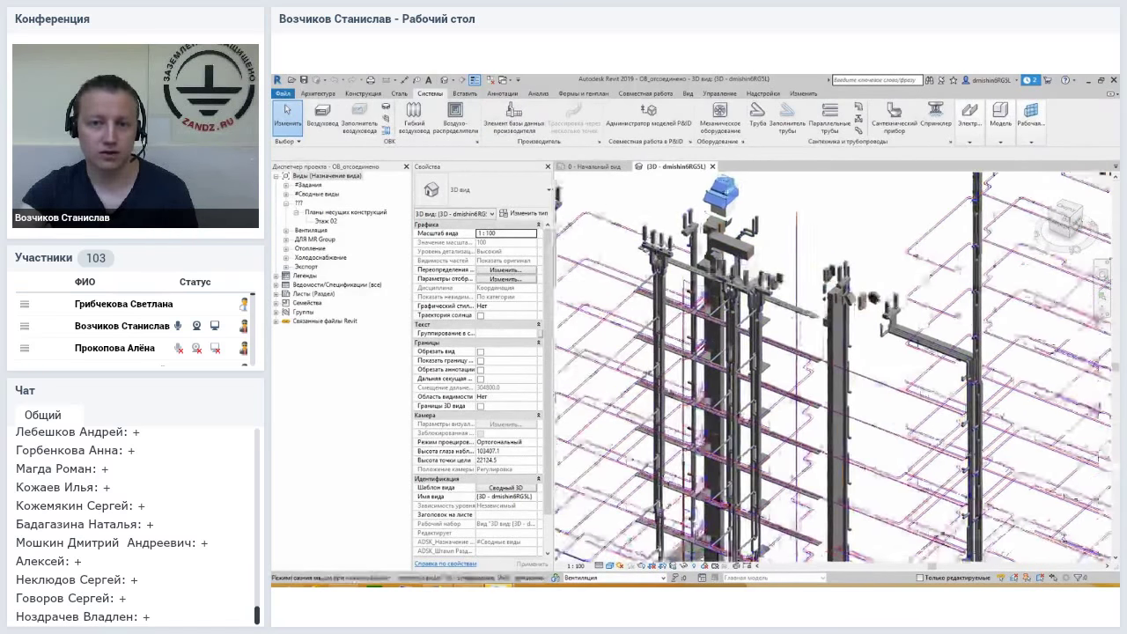
pyautogui.moveTo(702, 188); pyautogui.dragTo(677, 195, button='middle')
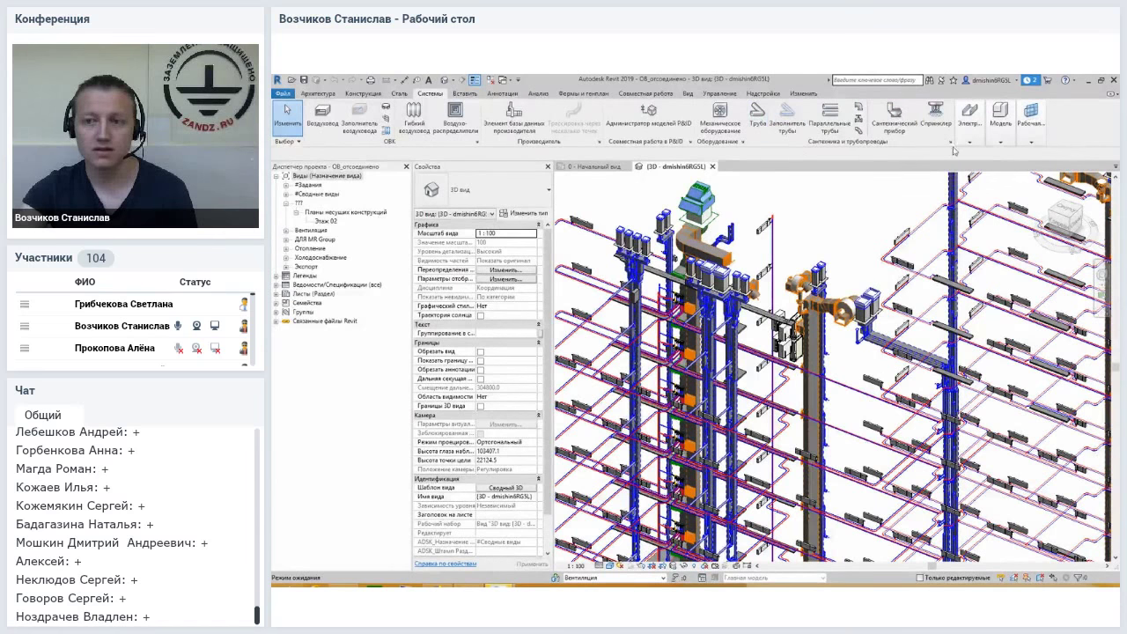
pyautogui.click(971, 117)
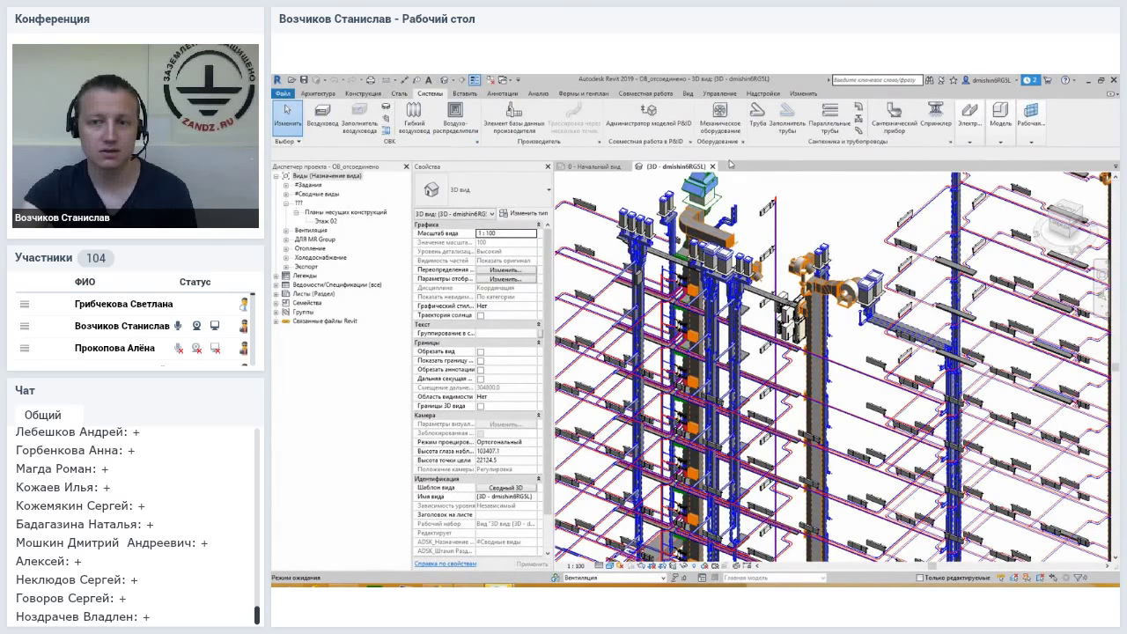
pyautogui.click(968, 142)
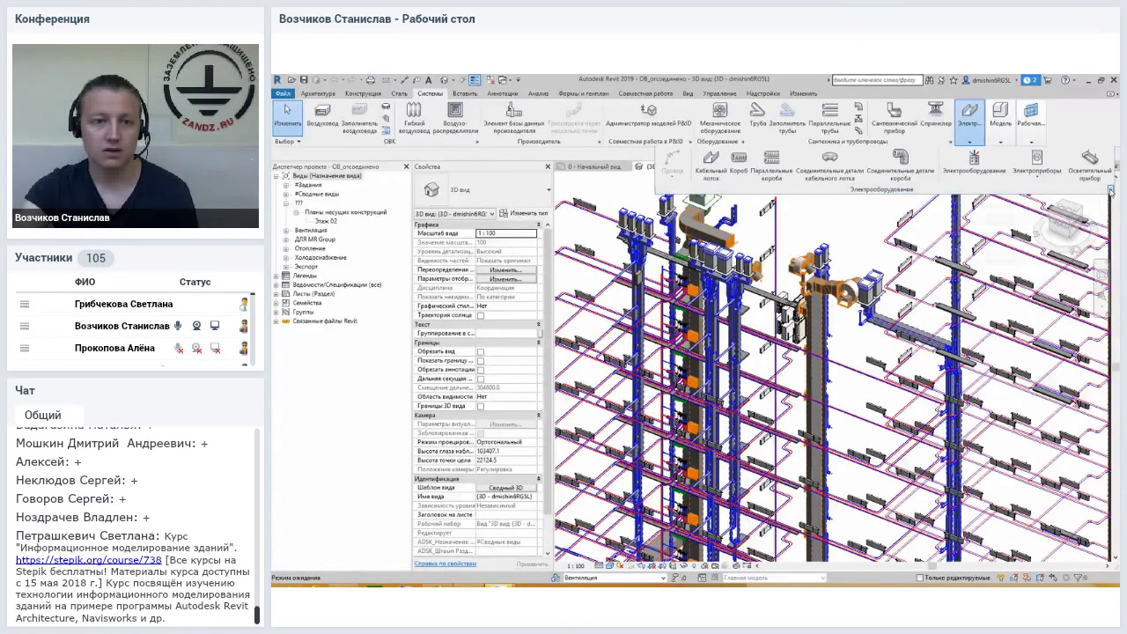
pyautogui.click(478, 142)
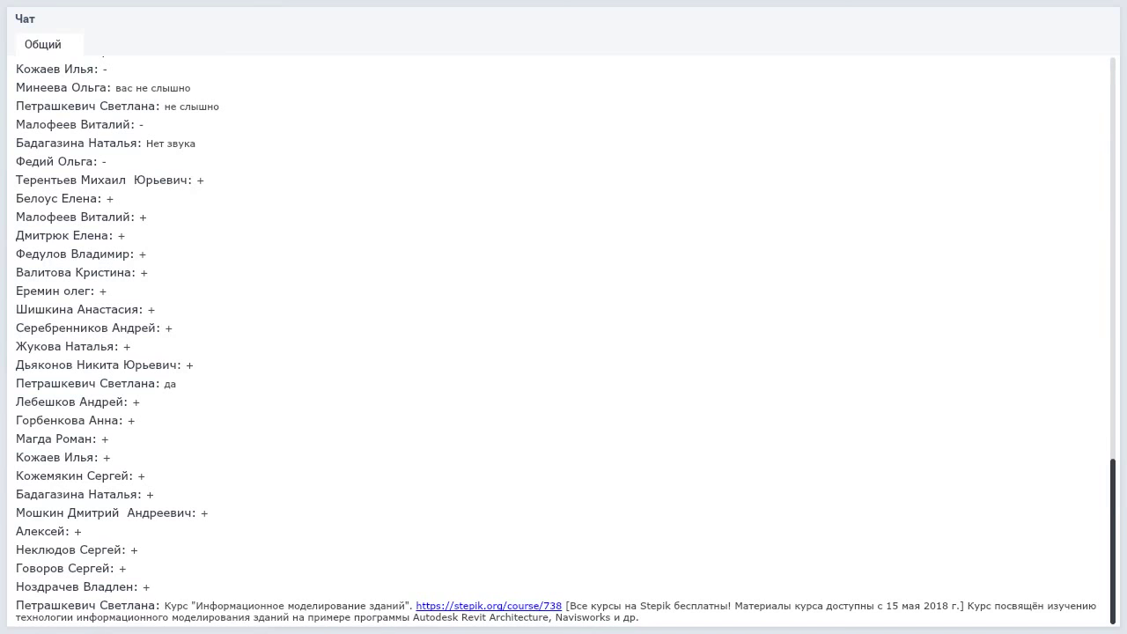
# Scroll the enlarged conference chat and return to the shared Revit screen.
pyautogui.scroll(1, 557, 340)
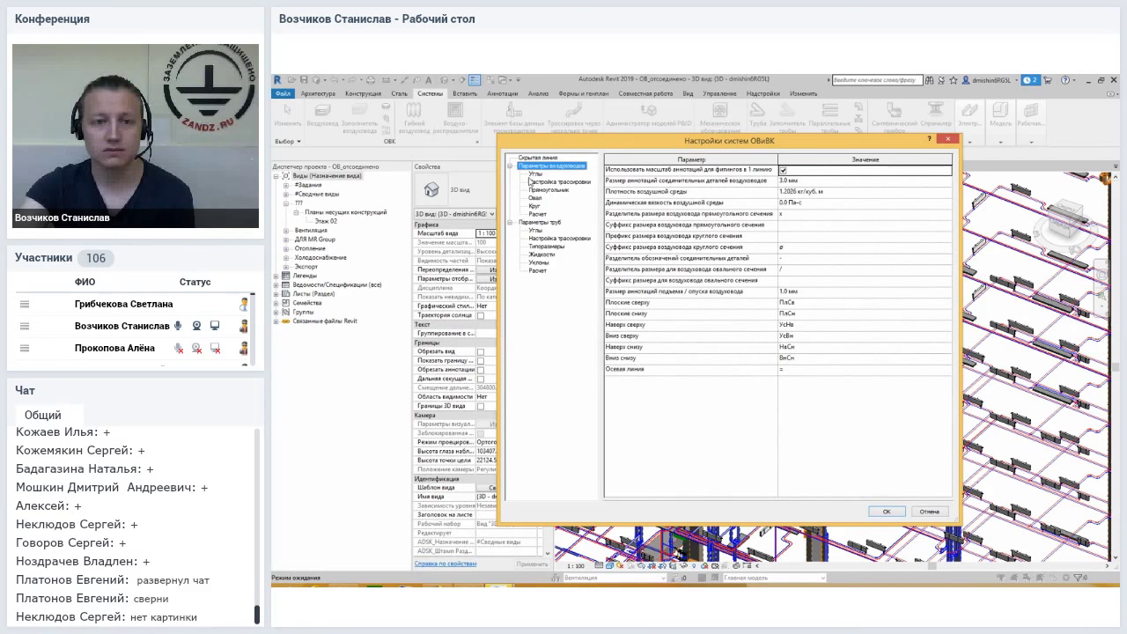
# Try the duct fitting angle options, keeping the 5.00° angle increment.
pyautogui.click(531, 173)
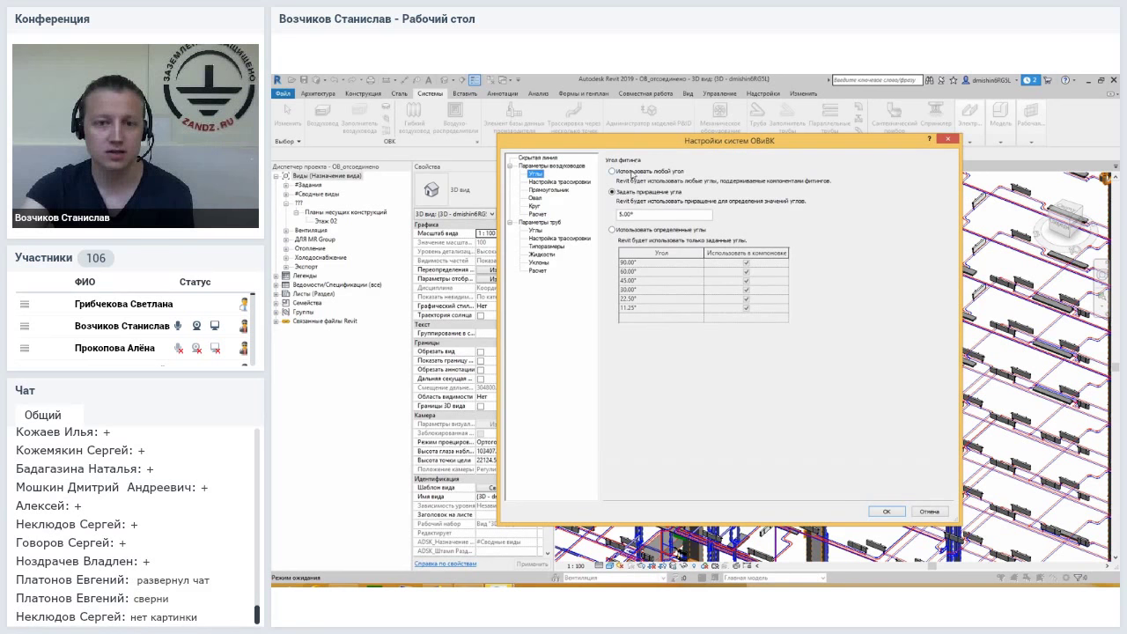
pyautogui.moveTo(630, 148); pyautogui.dragTo(620, 156)
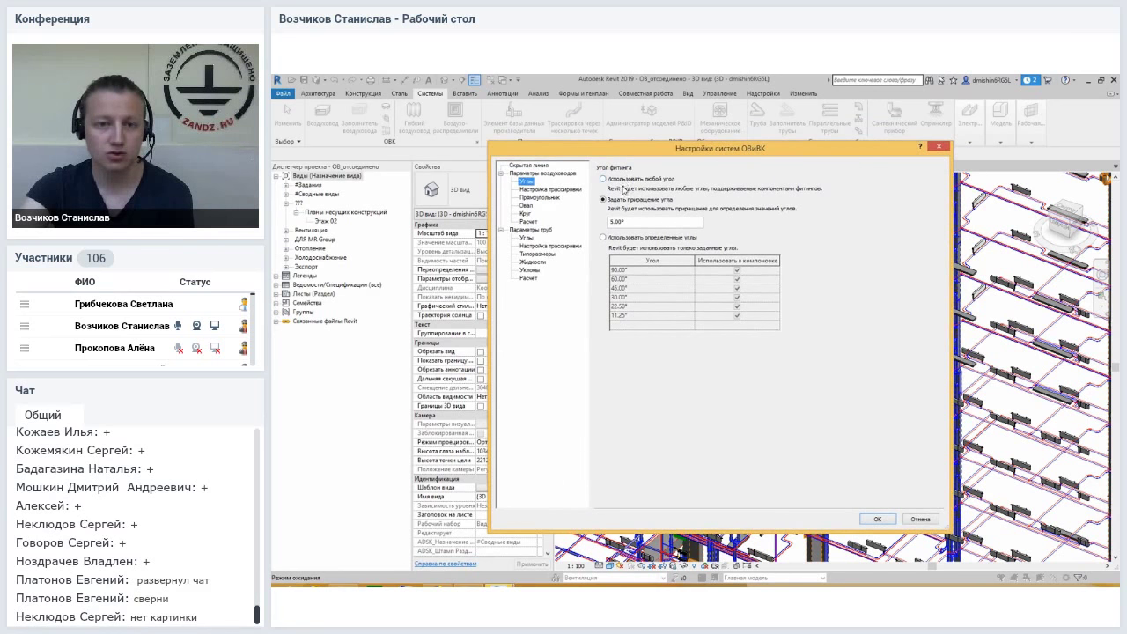
pyautogui.click(623, 180)
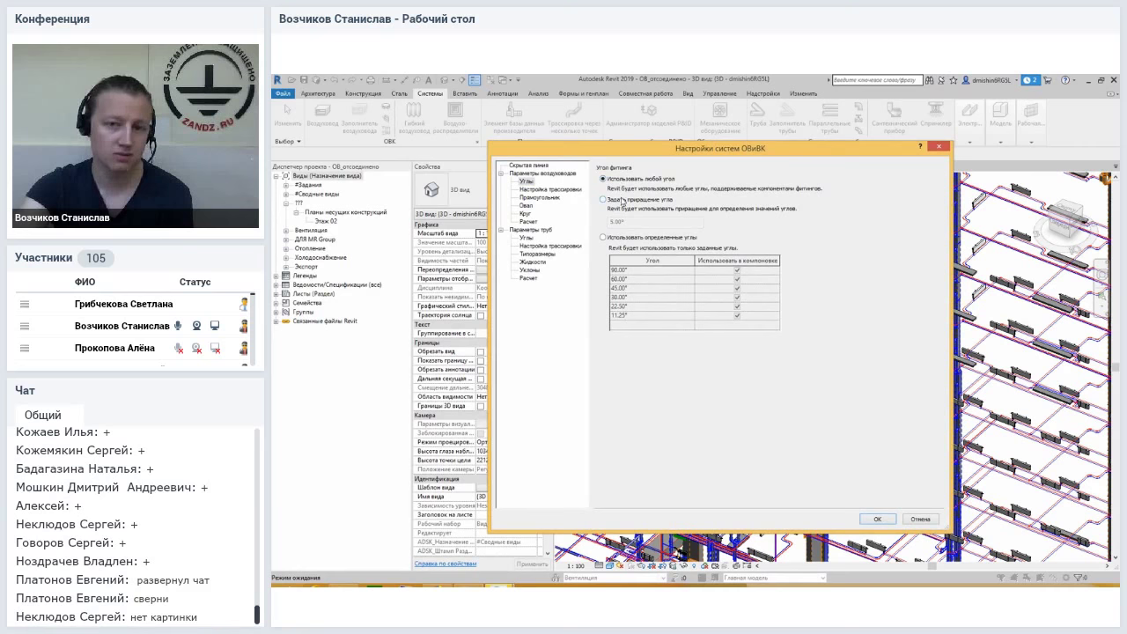
pyautogui.click(621, 201)
pyautogui.doubleClick(618, 221)
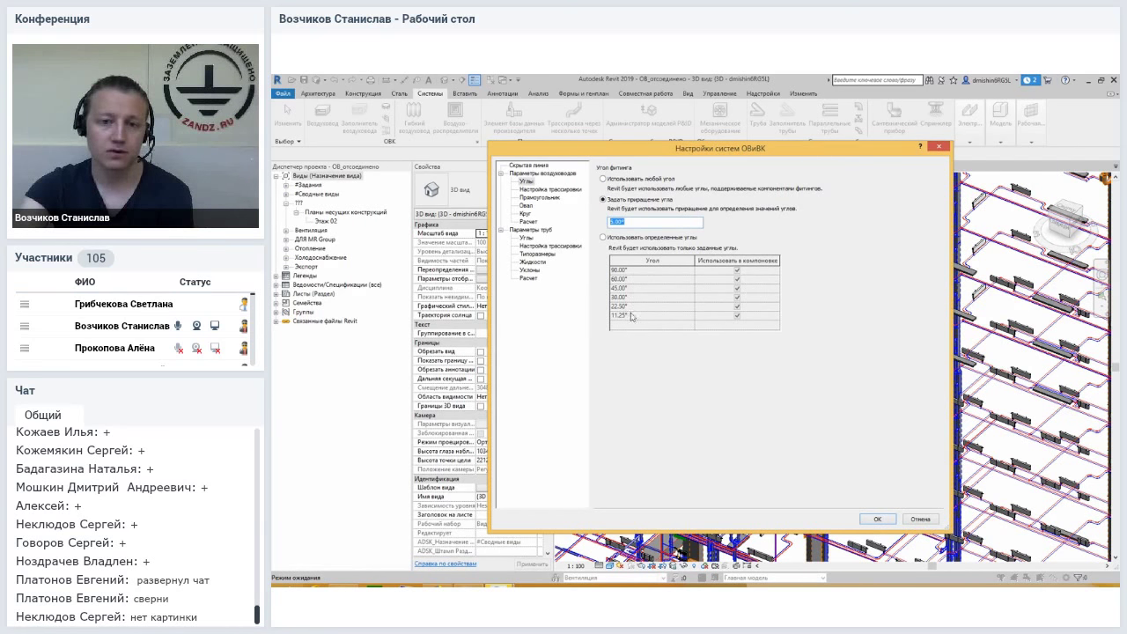
pyautogui.click(623, 241)
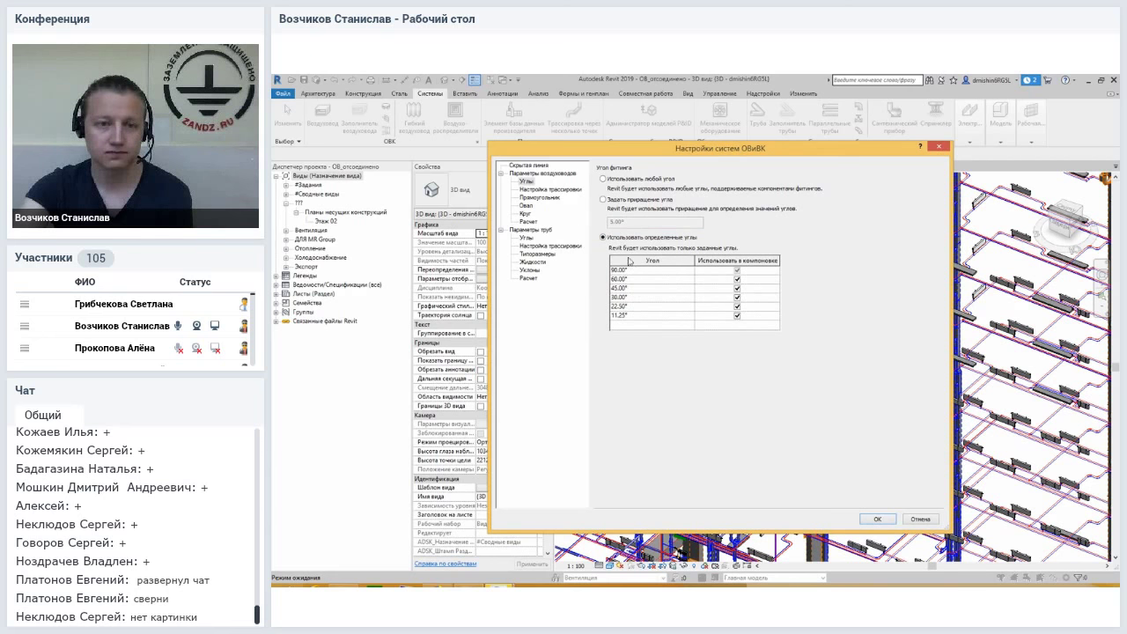
pyautogui.click(608, 202)
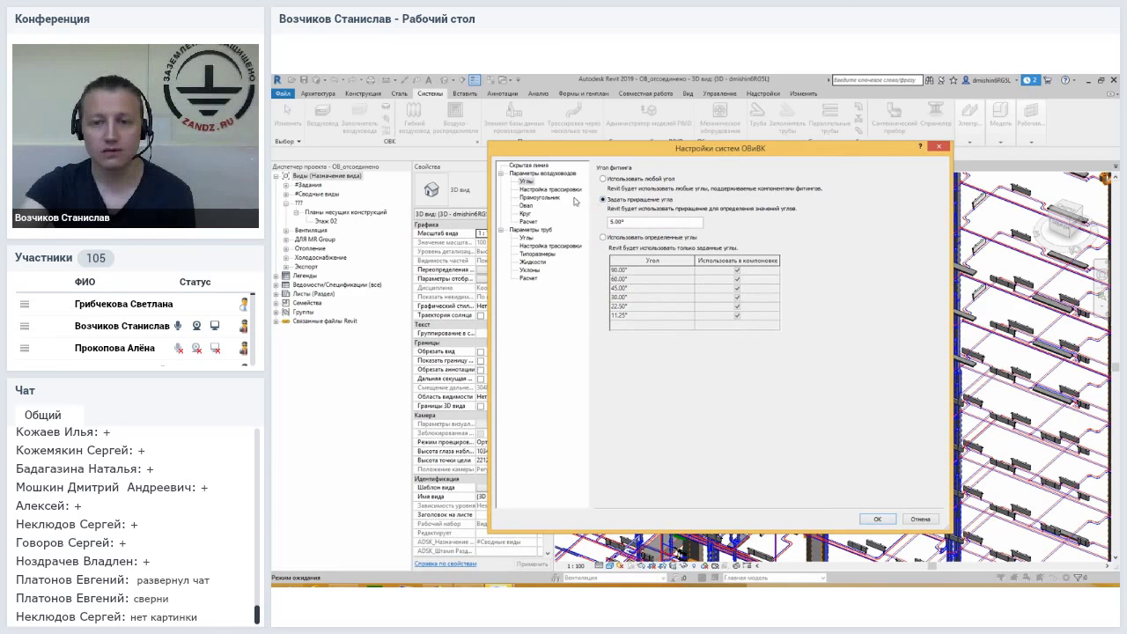
pyautogui.click(552, 190)
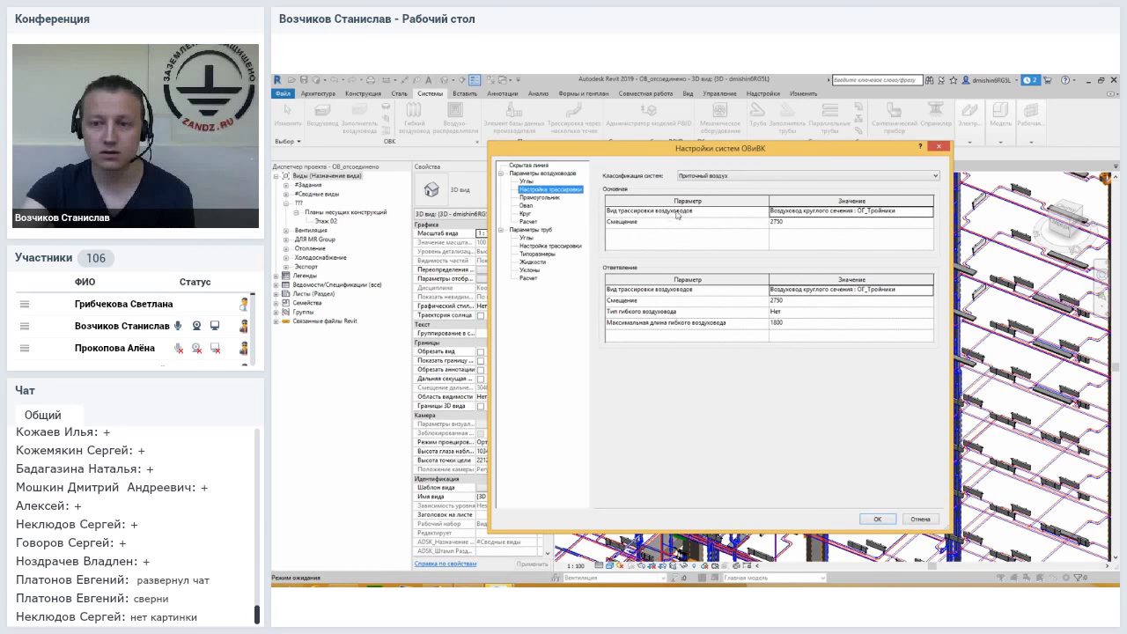
# Check the main-line routing fitting, keeping ОГ_Тройники.
pyautogui.click(862, 213)
pyautogui.click(929, 212)
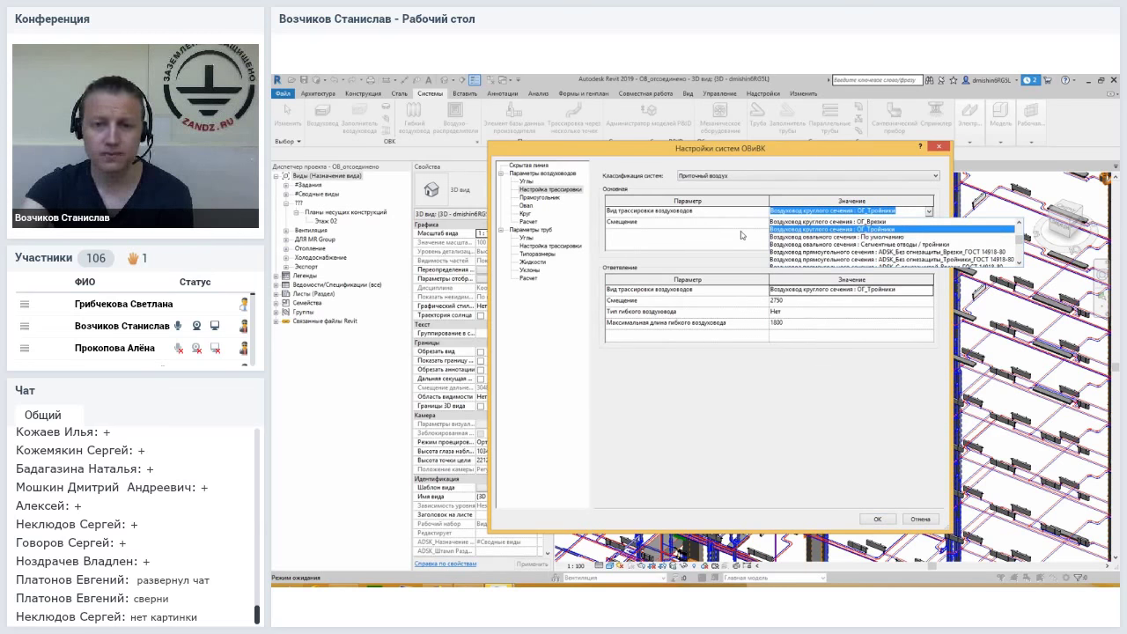
pyautogui.click(743, 237)
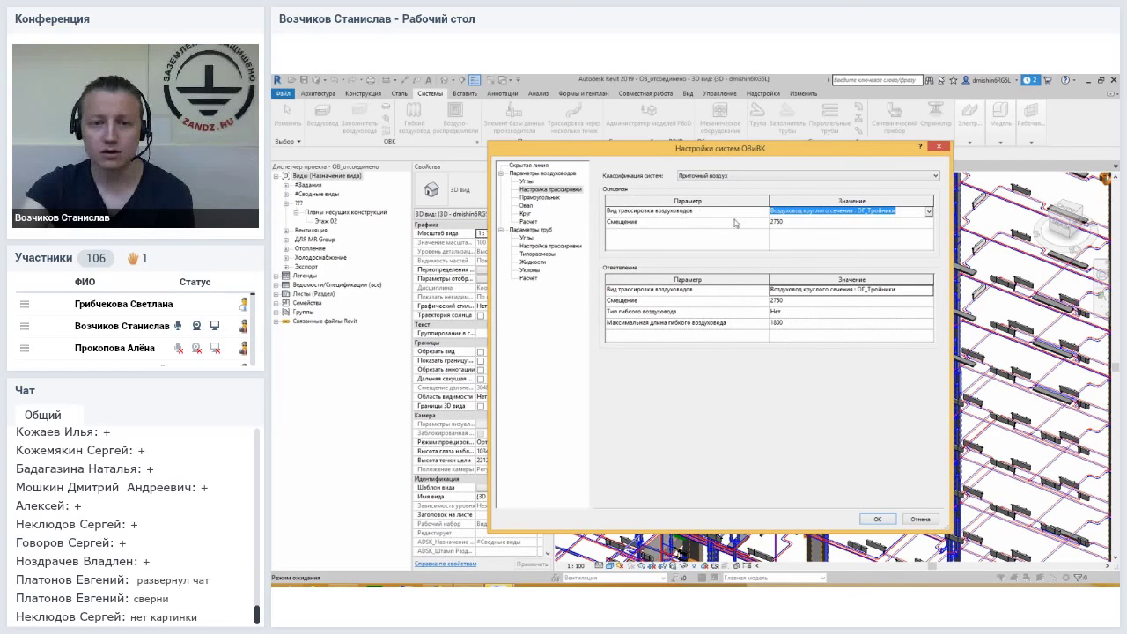
pyautogui.click(786, 244)
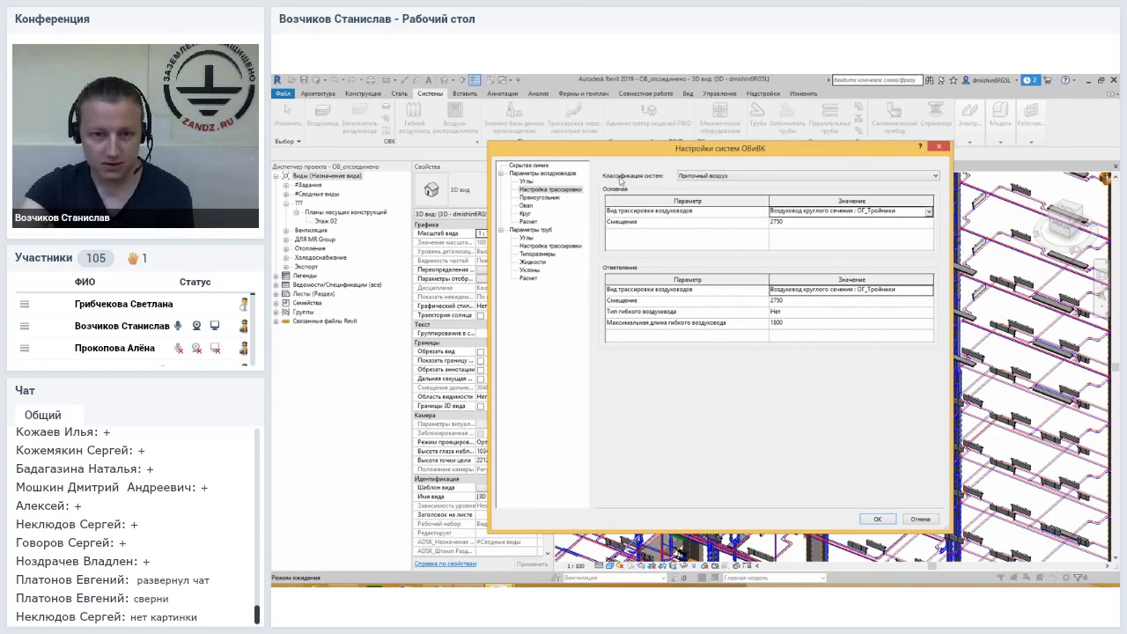
pyautogui.moveTo(641, 150)
pyautogui.mouseDown()
pyautogui.moveTo(640, 170)
pyautogui.moveTo(641, 157)
pyautogui.mouseUp()
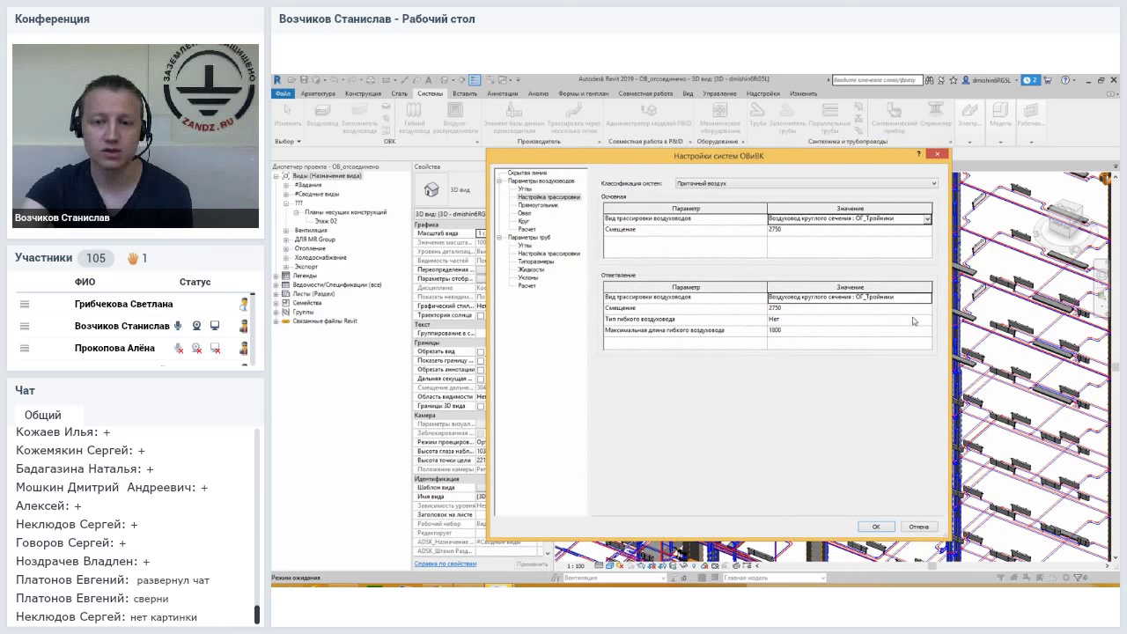
# Review the branch fitting and System Classification list, leaving supply air selected.
pyautogui.click(918, 298)
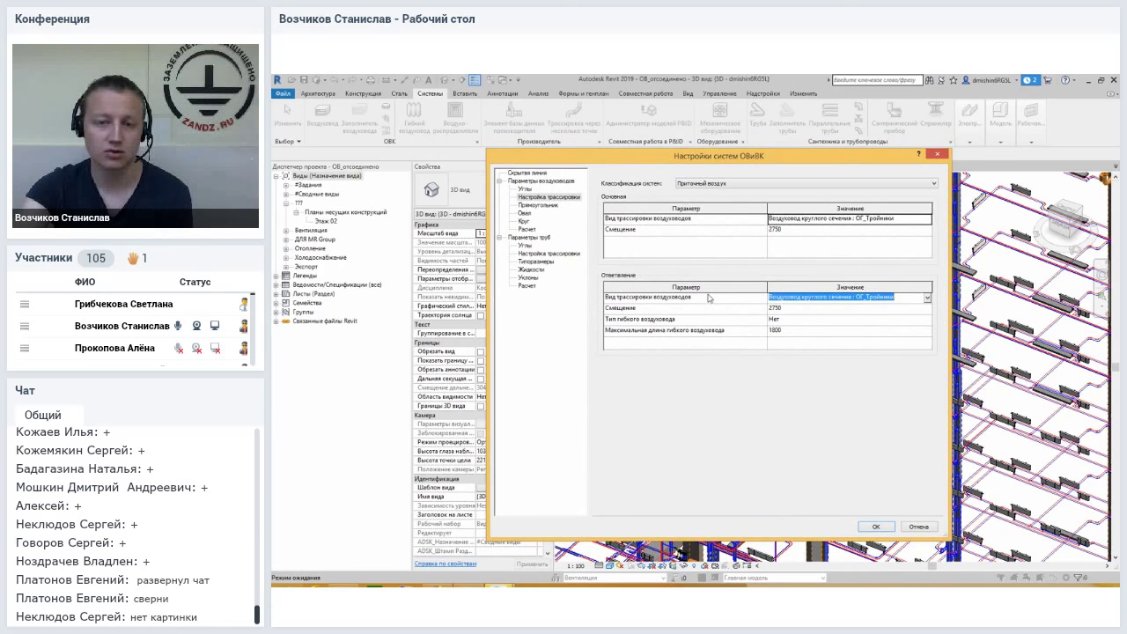
pyautogui.click(701, 246)
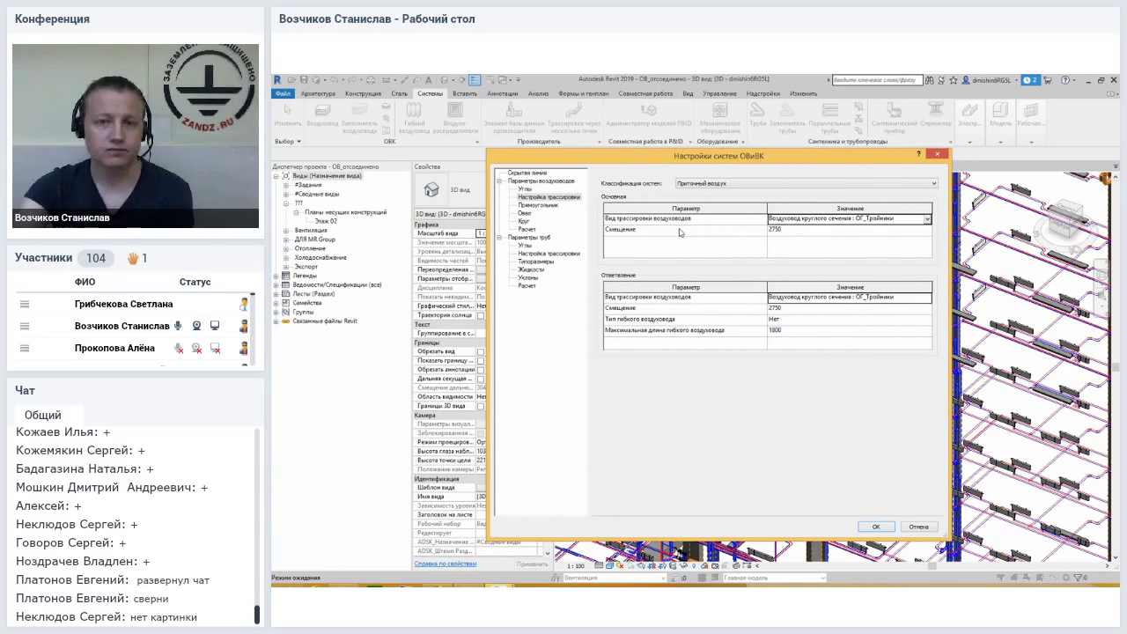
pyautogui.click(681, 183)
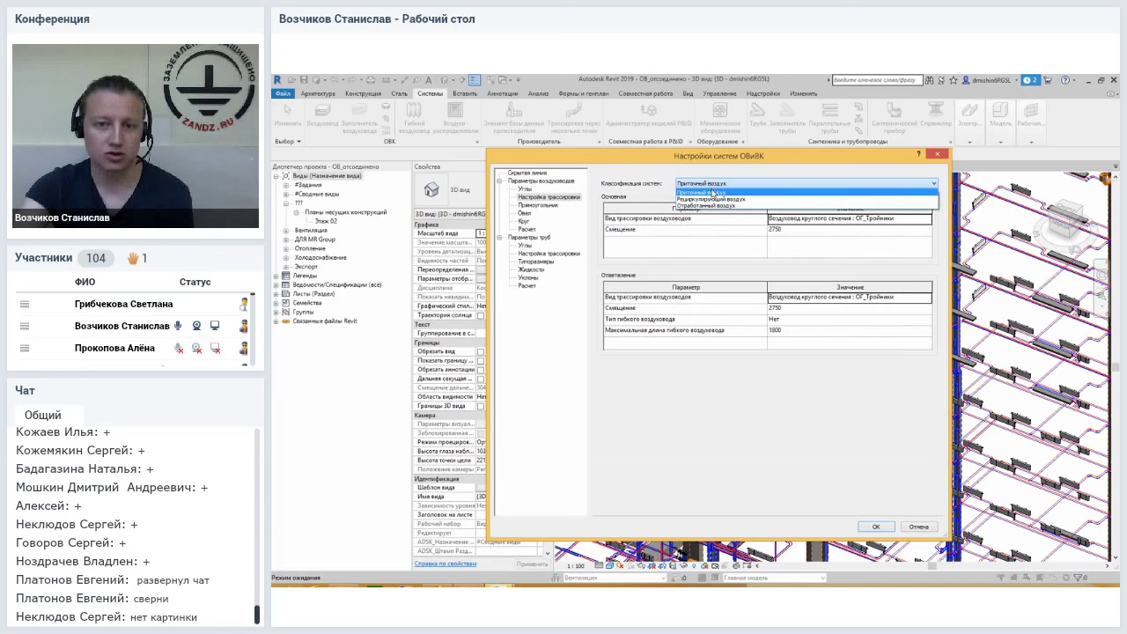
pyautogui.click(654, 236)
pyautogui.click(538, 205)
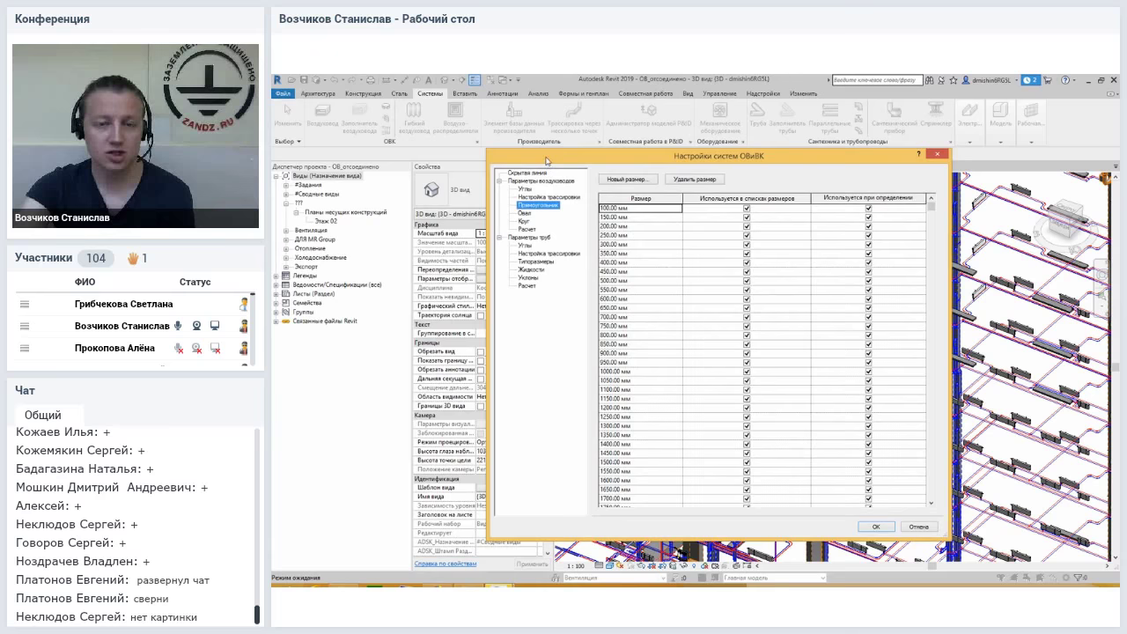
# Add a 525 mm size to the rectangular duct size table, between 500 and 550 mm.
pyautogui.moveTo(547, 160); pyautogui.dragTo(545, 155)
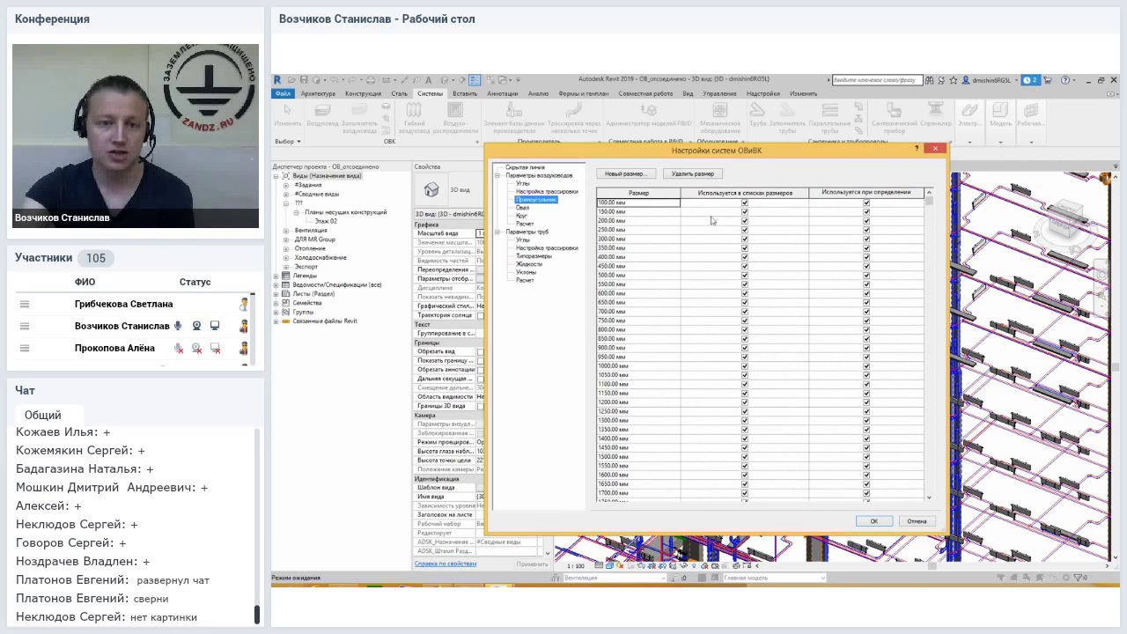
pyautogui.click(640, 204)
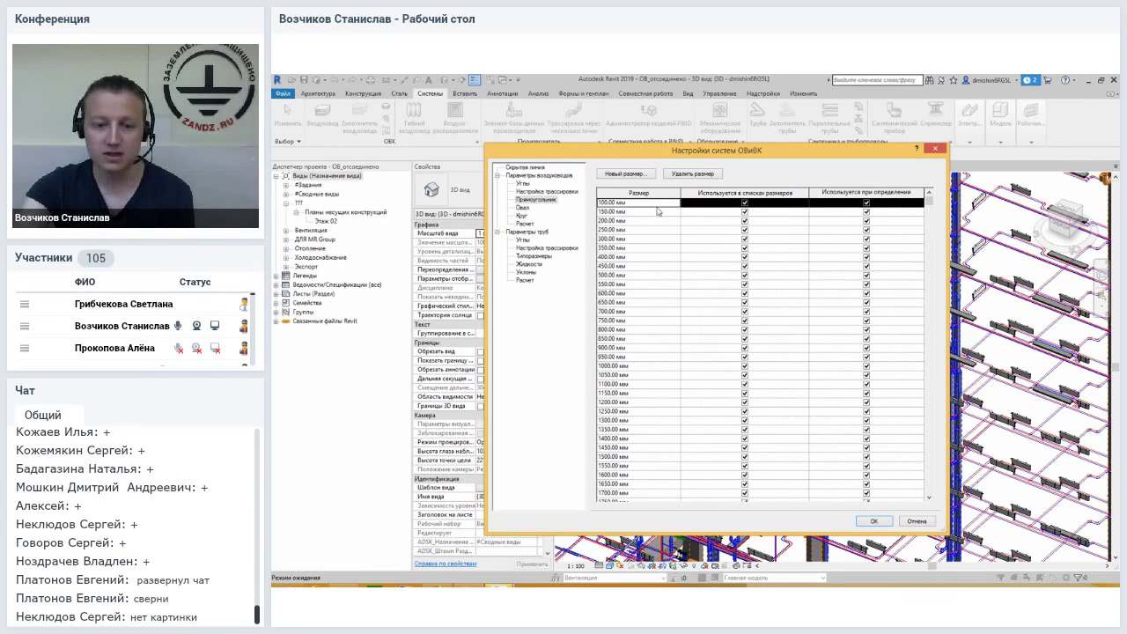
pyautogui.moveTo(929, 202)
pyautogui.mouseDown()
pyautogui.moveTo(922, 358)
pyautogui.moveTo(927, 211)
pyautogui.moveTo(936, 502)
pyautogui.mouseUp()
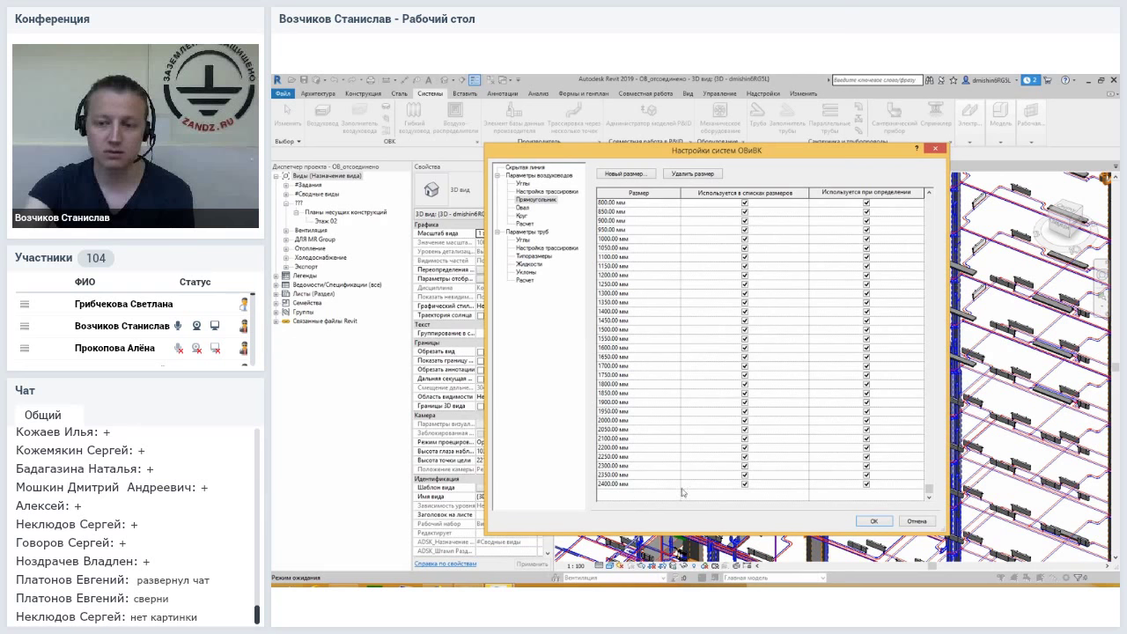
pyautogui.moveTo(929, 489); pyautogui.dragTo(928, 195)
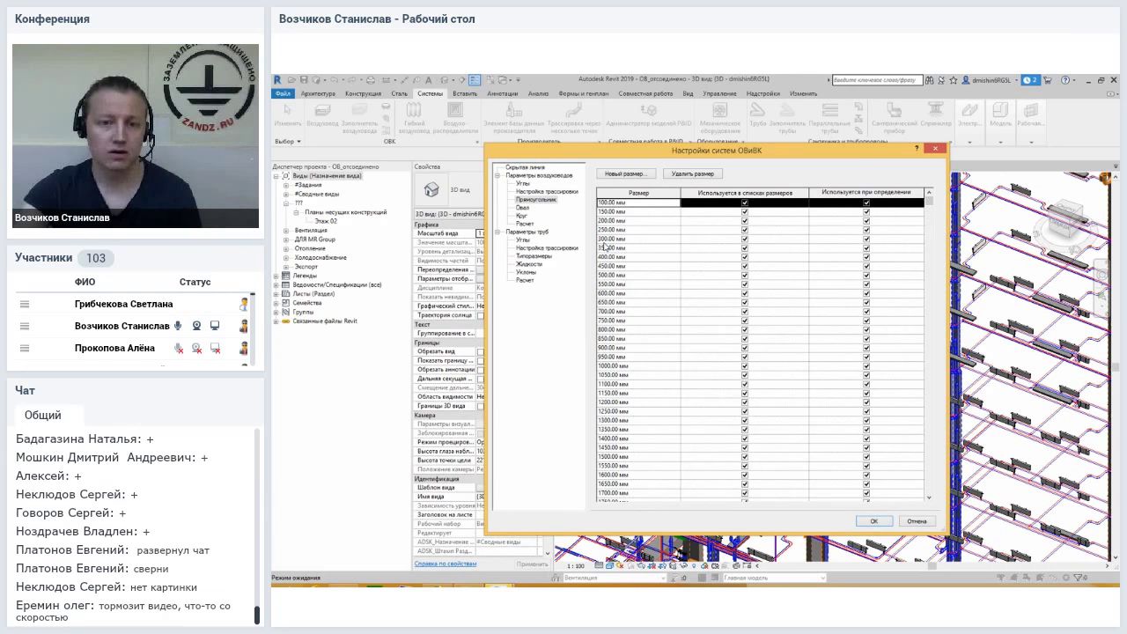
pyautogui.click(617, 275)
pyautogui.click(620, 284)
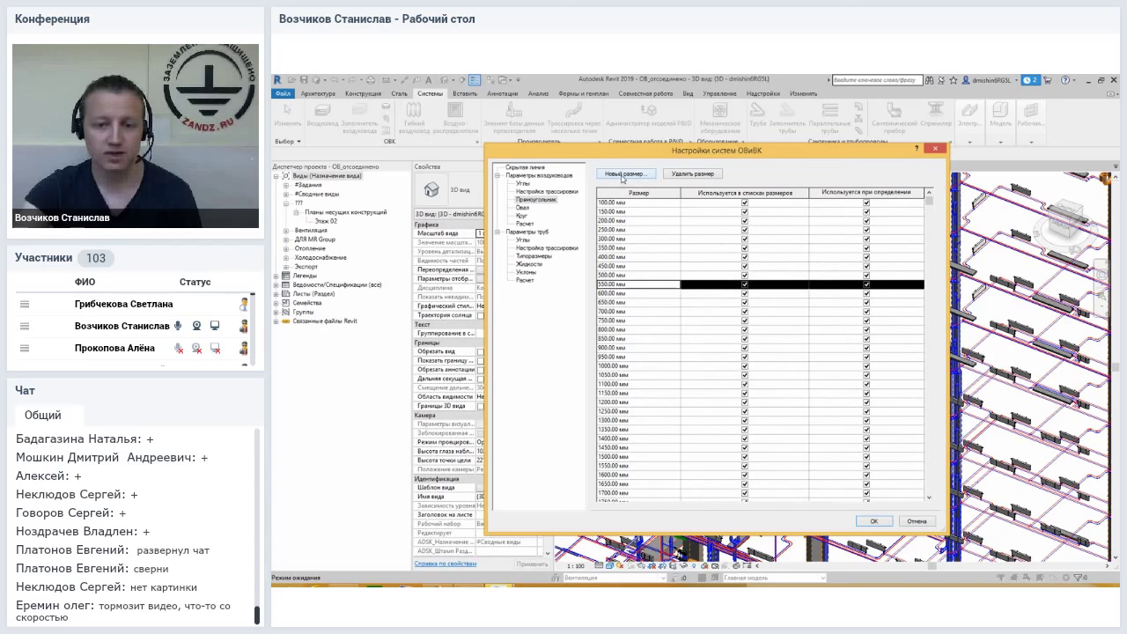
pyautogui.click(623, 174)
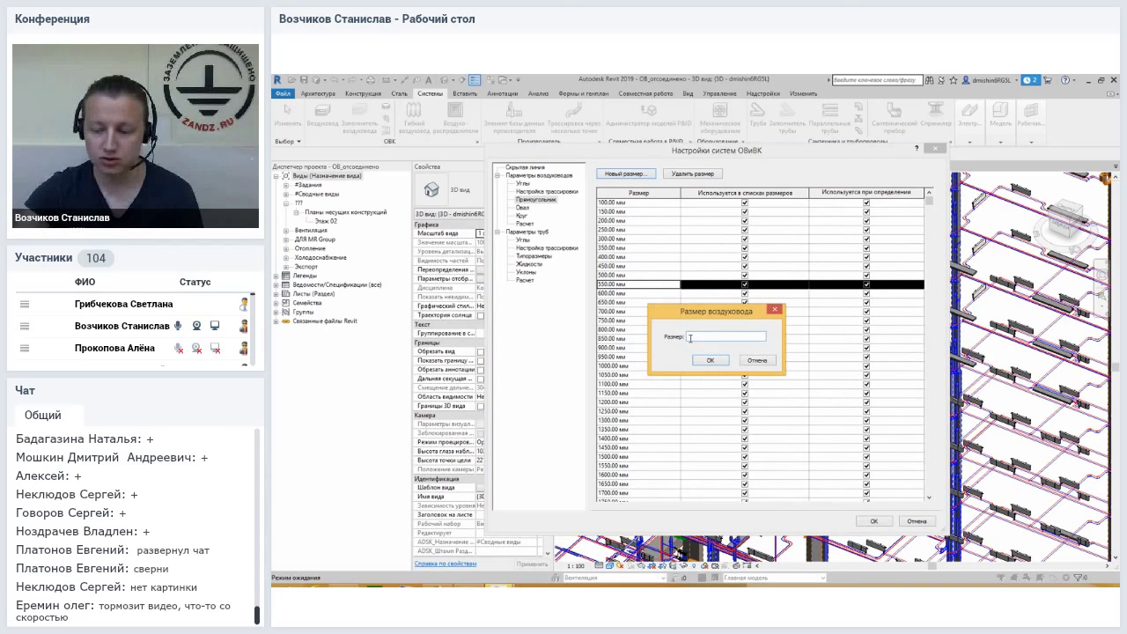
pyautogui.write('525')
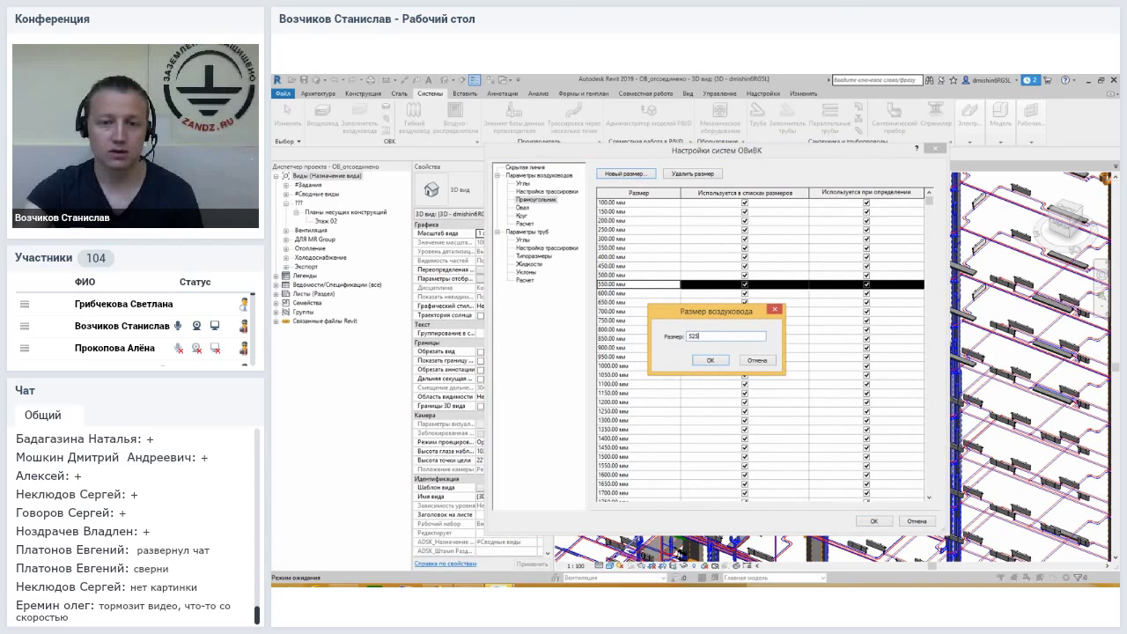
pyautogui.click(711, 361)
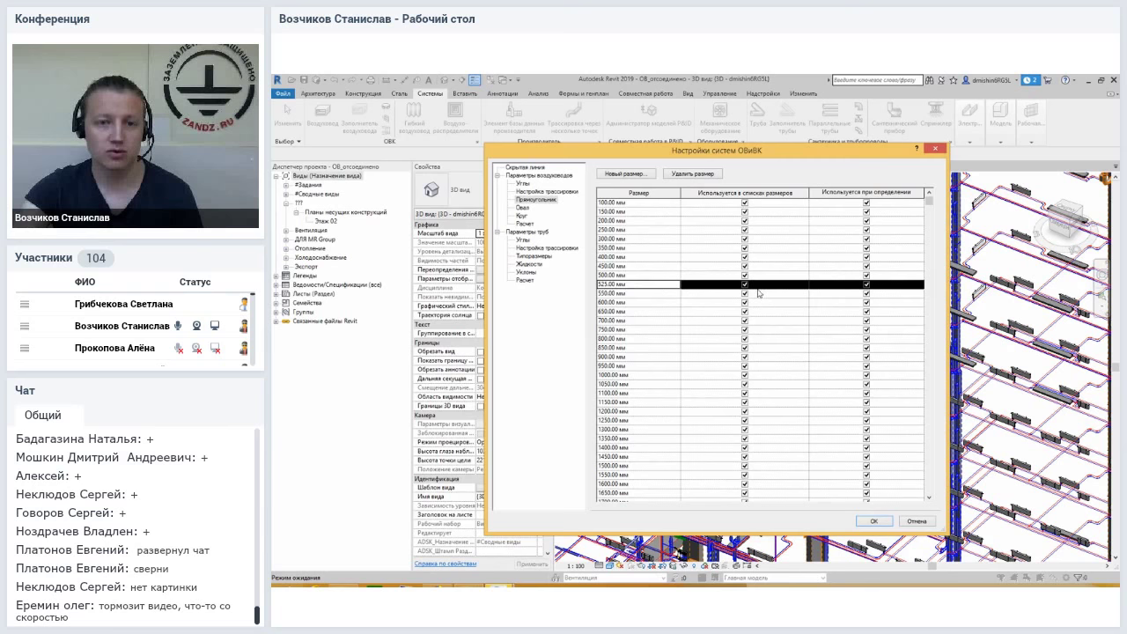
# Try the Haaland pressure-drop method, then restore the Altshul-Tsal formula.
pyautogui.click(523, 216)
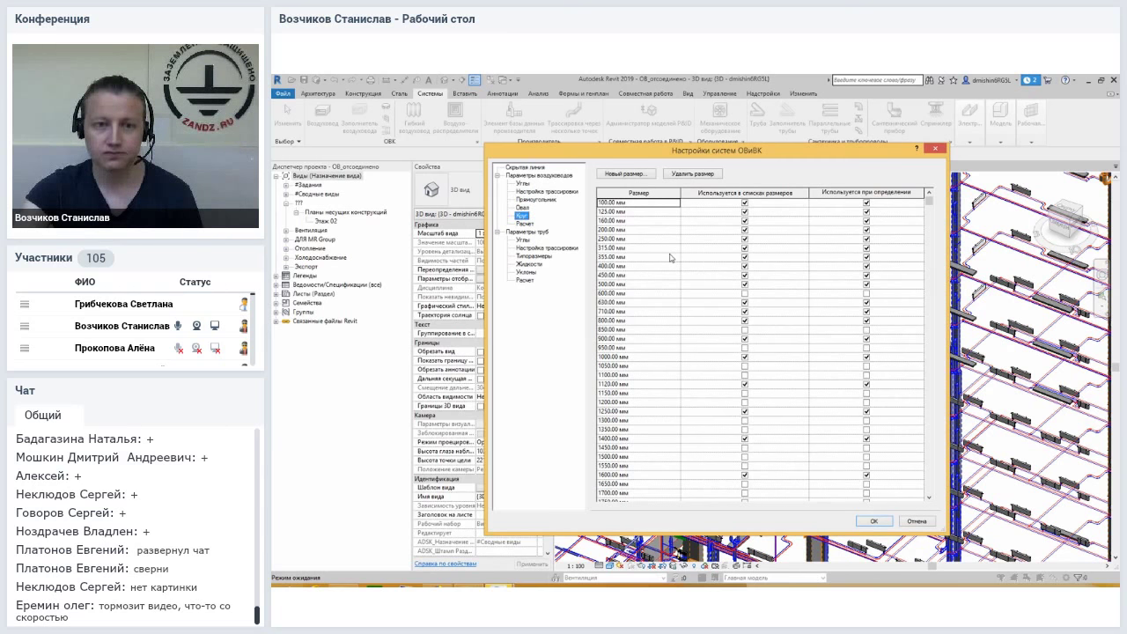
pyautogui.click(526, 224)
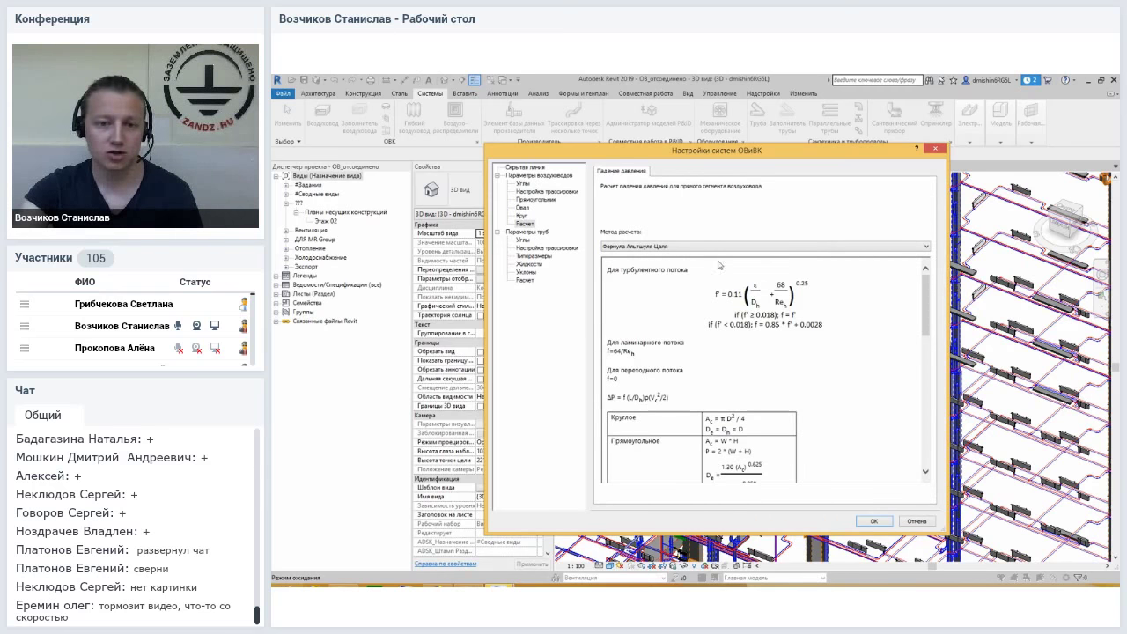
pyautogui.click(640, 247)
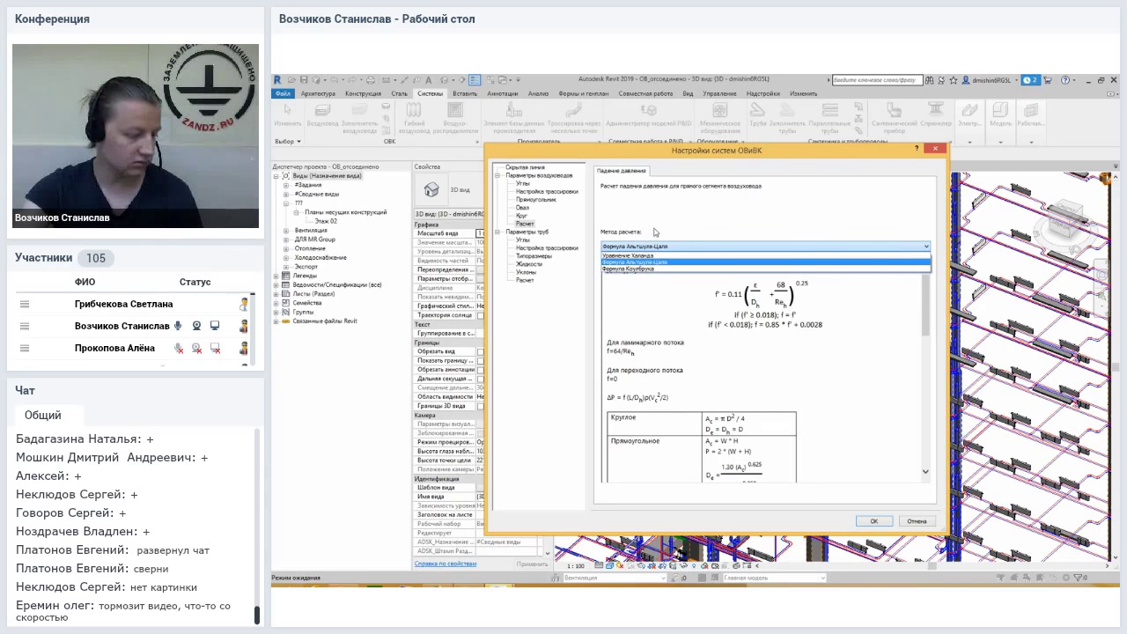
pyautogui.click(655, 231)
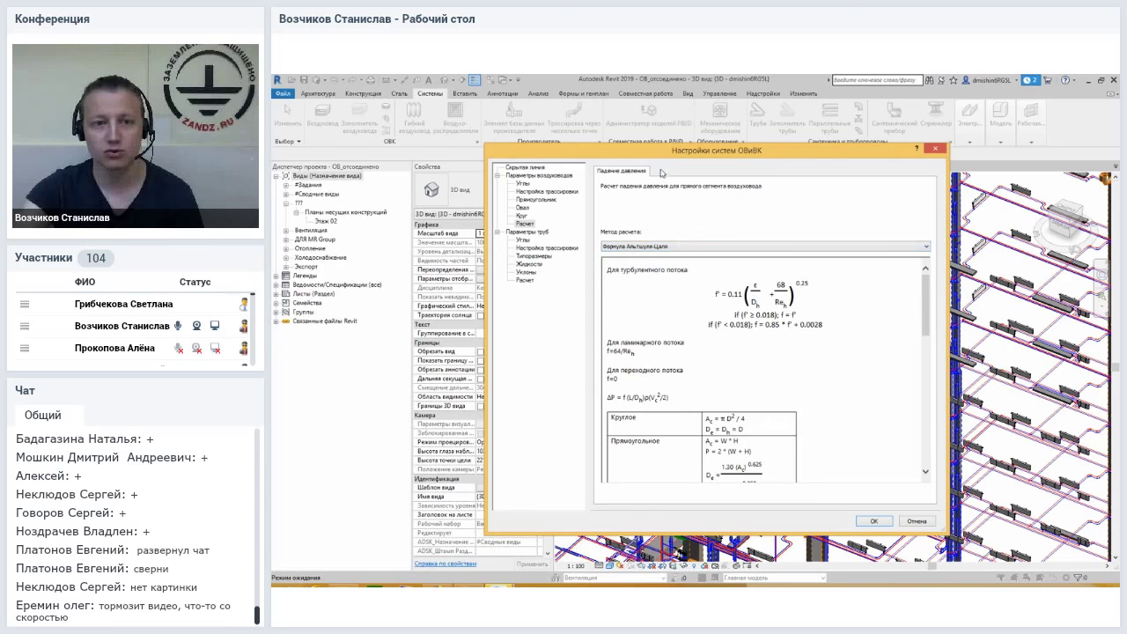
pyautogui.moveTo(656, 155); pyautogui.dragTo(656, 157)
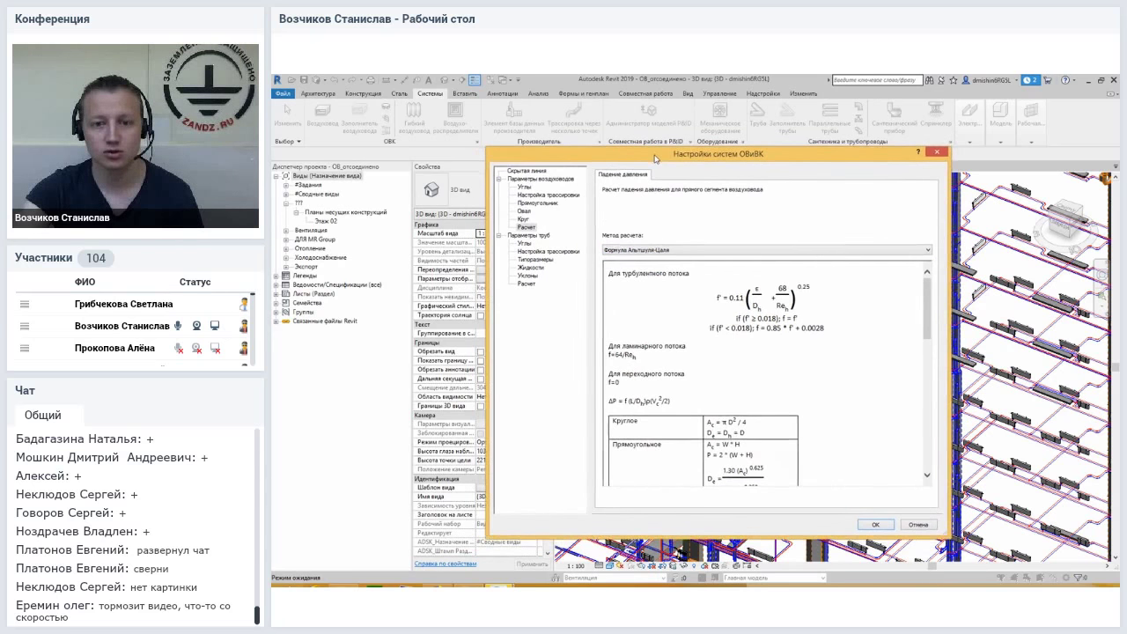
pyautogui.click(666, 252)
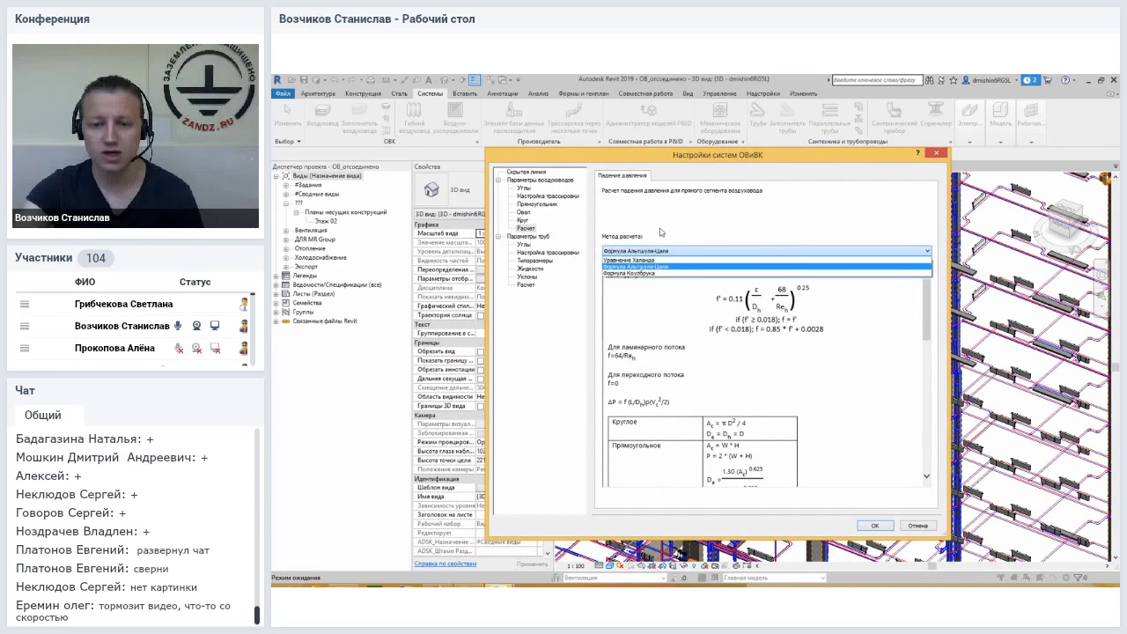
pyautogui.click(663, 233)
pyautogui.moveTo(930, 305)
pyautogui.mouseDown()
pyautogui.moveTo(924, 430)
pyautogui.moveTo(925, 304)
pyautogui.mouseUp()
pyautogui.click(782, 251)
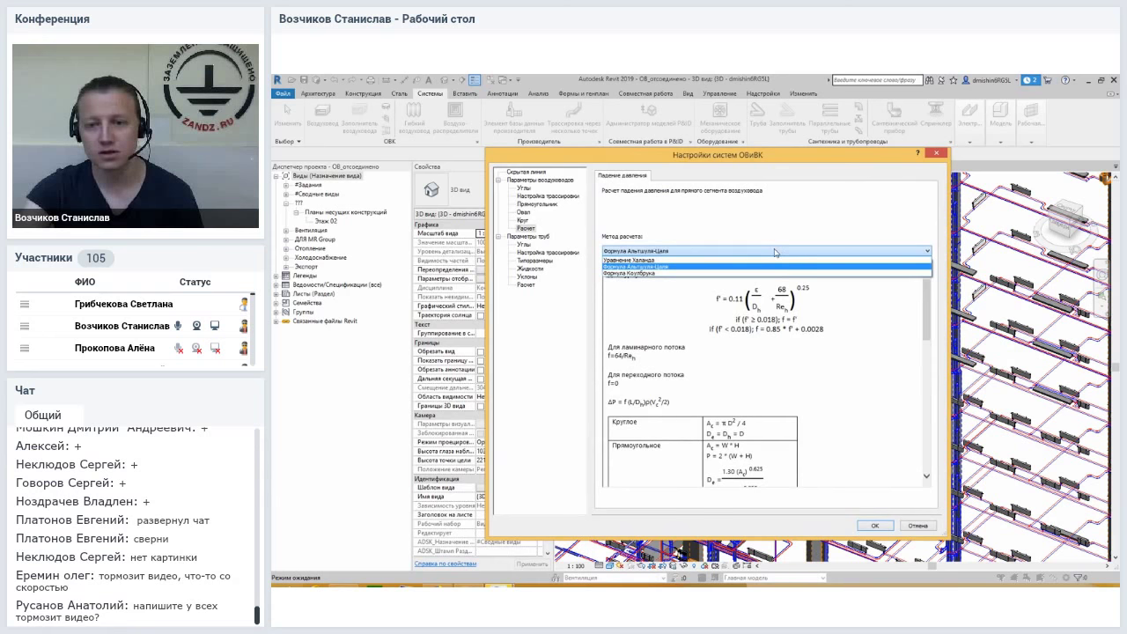
pyautogui.click(775, 252)
pyautogui.click(656, 252)
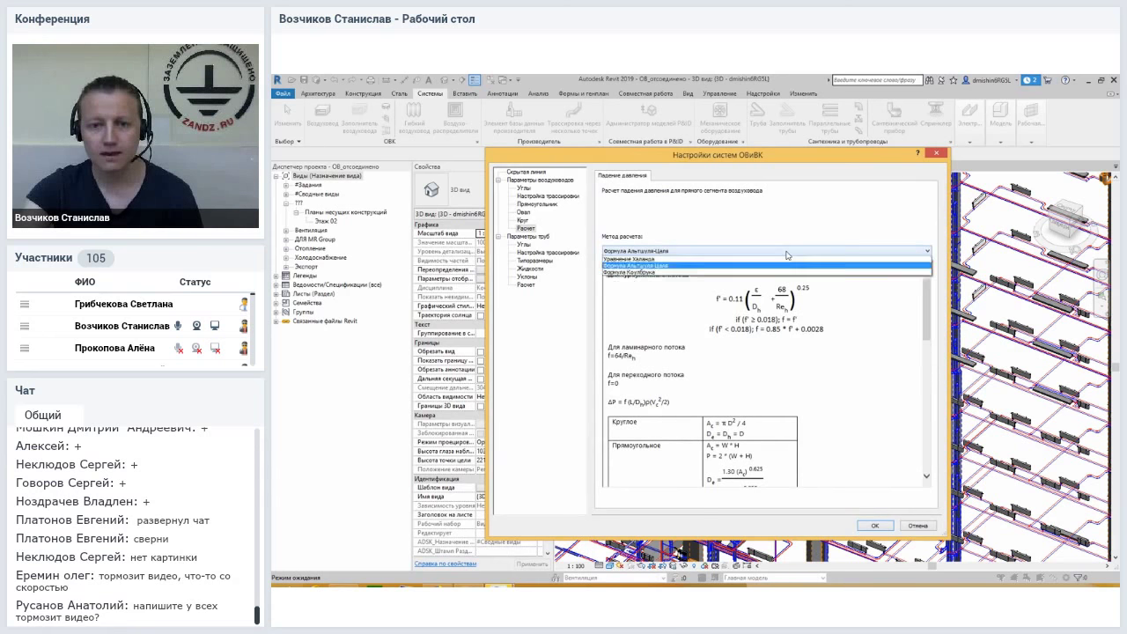
pyautogui.click(659, 261)
pyautogui.click(665, 252)
pyautogui.click(650, 270)
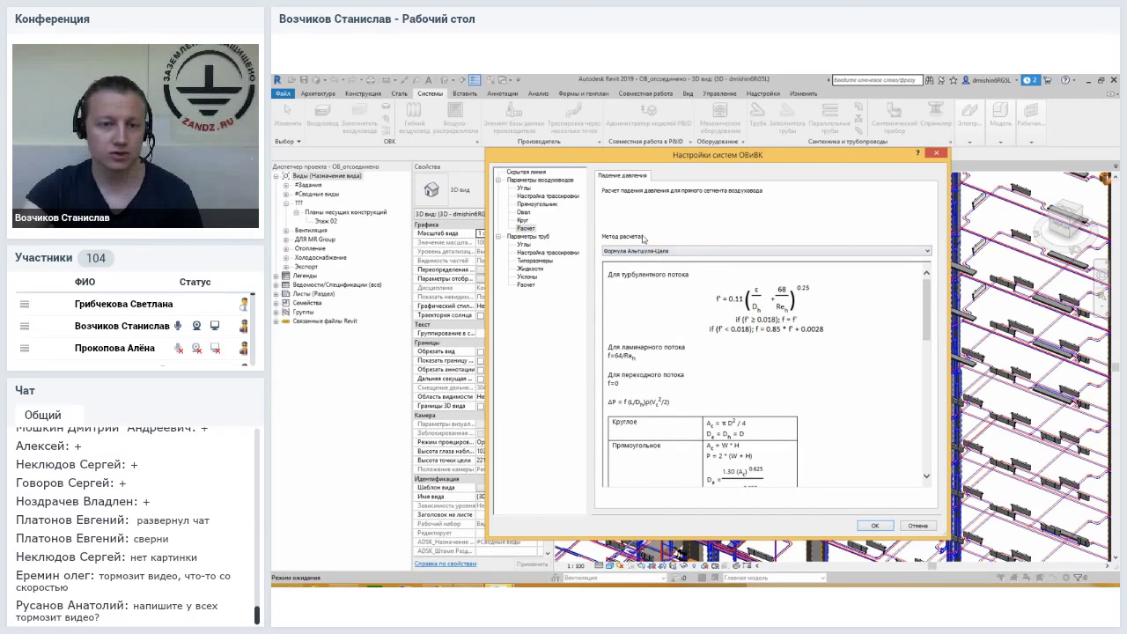
# Look over the Pipe Settings, Duct Settings and Rectangular tables, then close Mechanical Settings.
pyautogui.click(526, 237)
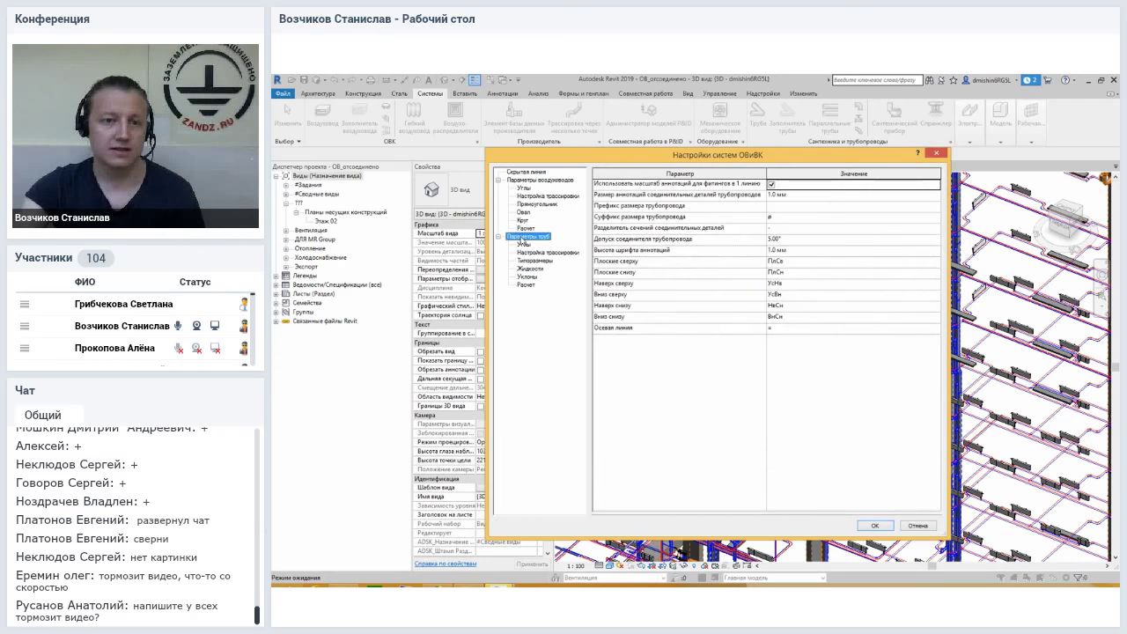
pyautogui.click(536, 181)
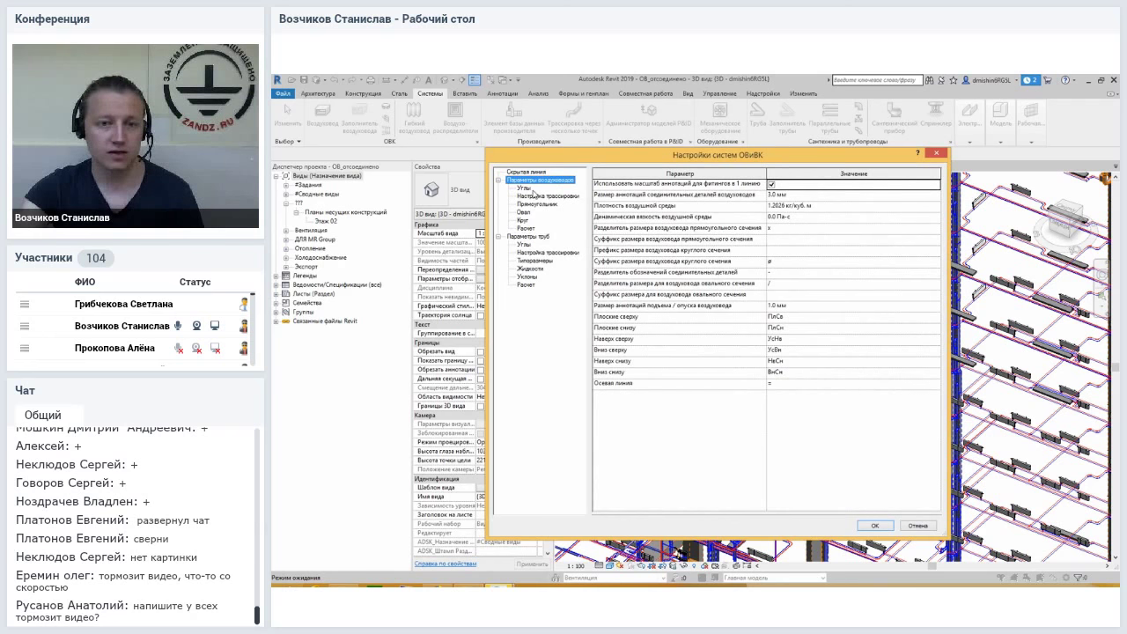
pyautogui.click(533, 204)
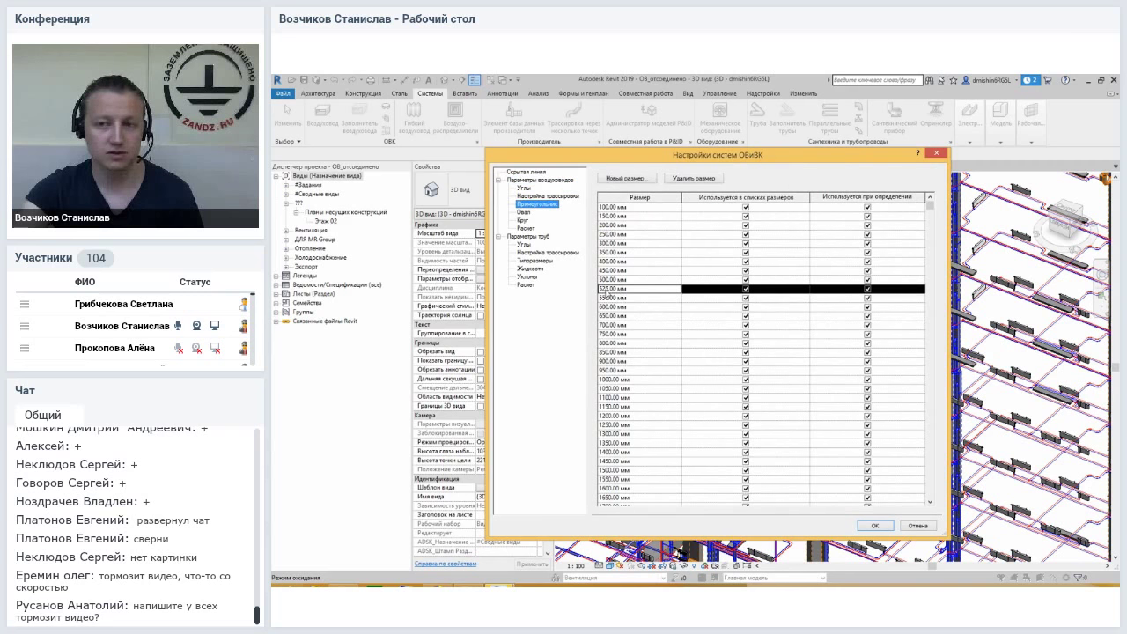
pyautogui.click(935, 157)
pyautogui.scroll(5, 752, 286)
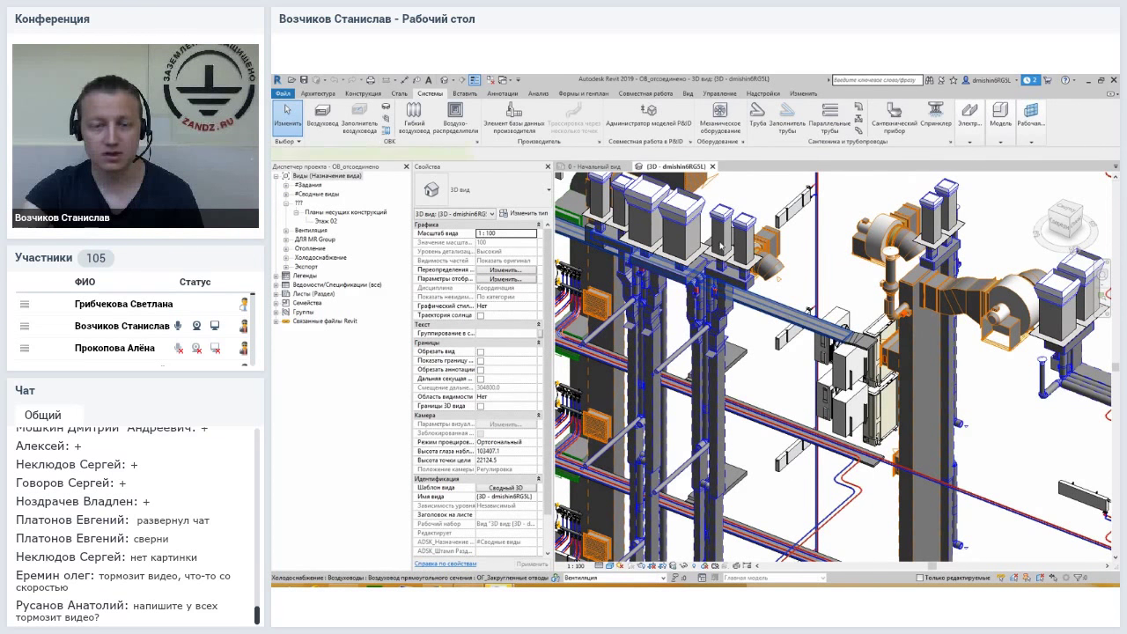
pyautogui.click(736, 282)
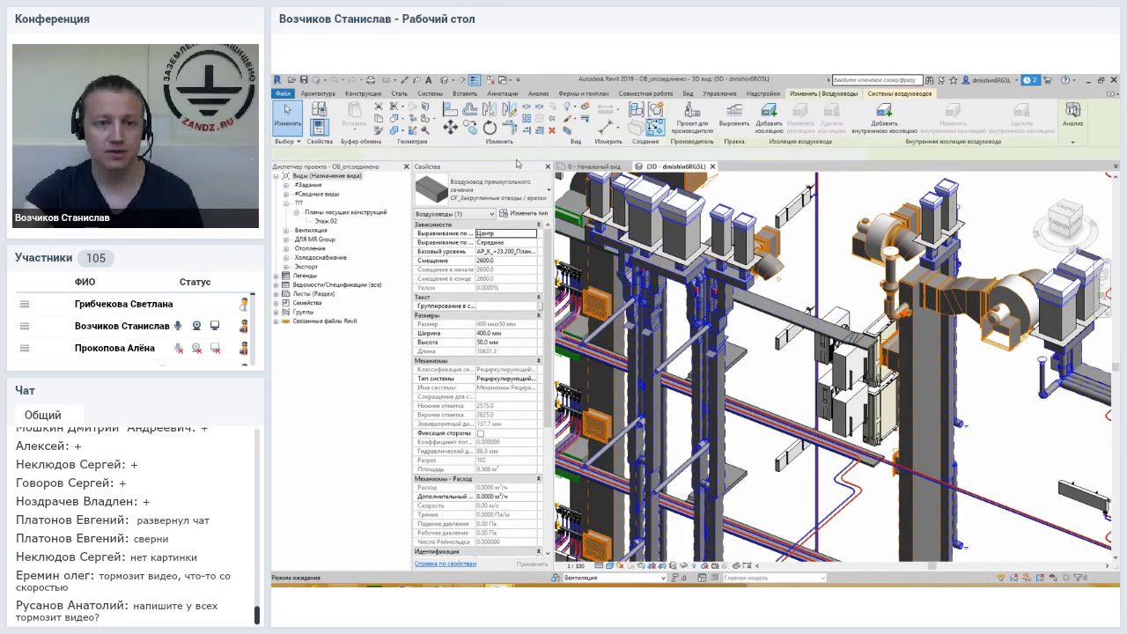
pyautogui.press('d')
pyautogui.press('t')
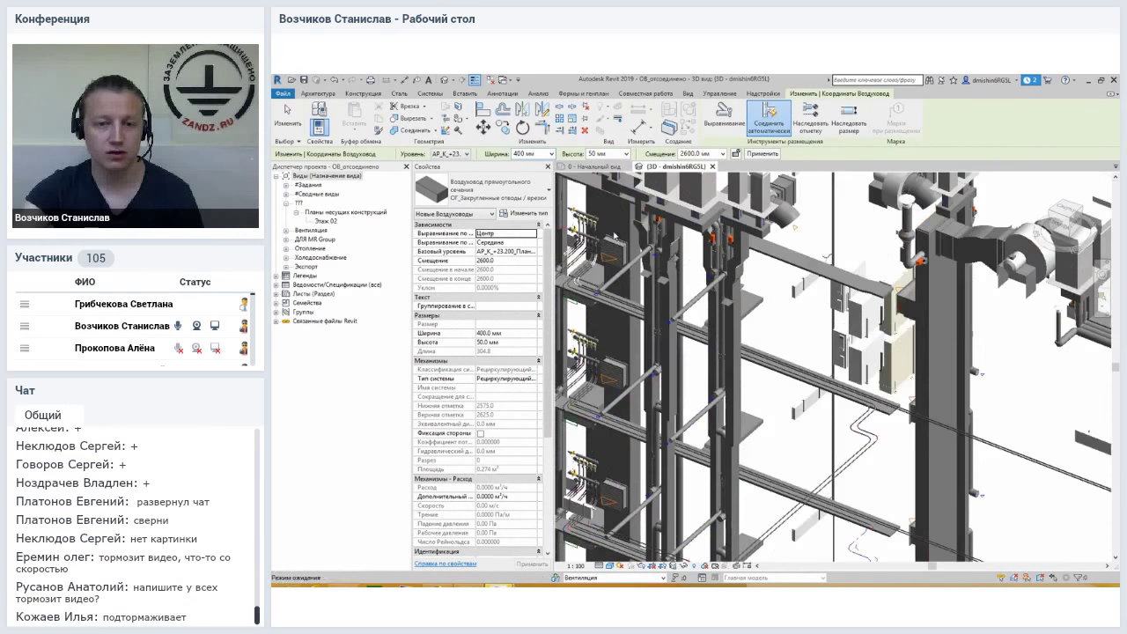
pyautogui.scroll(-3, 615, 234)
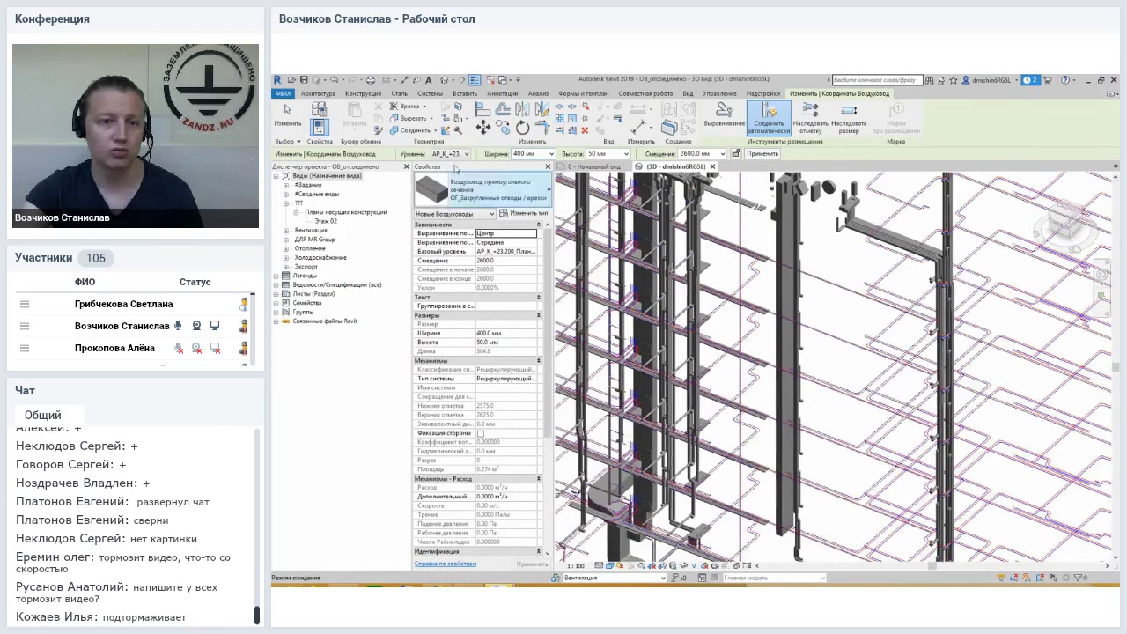
pyautogui.click(447, 154)
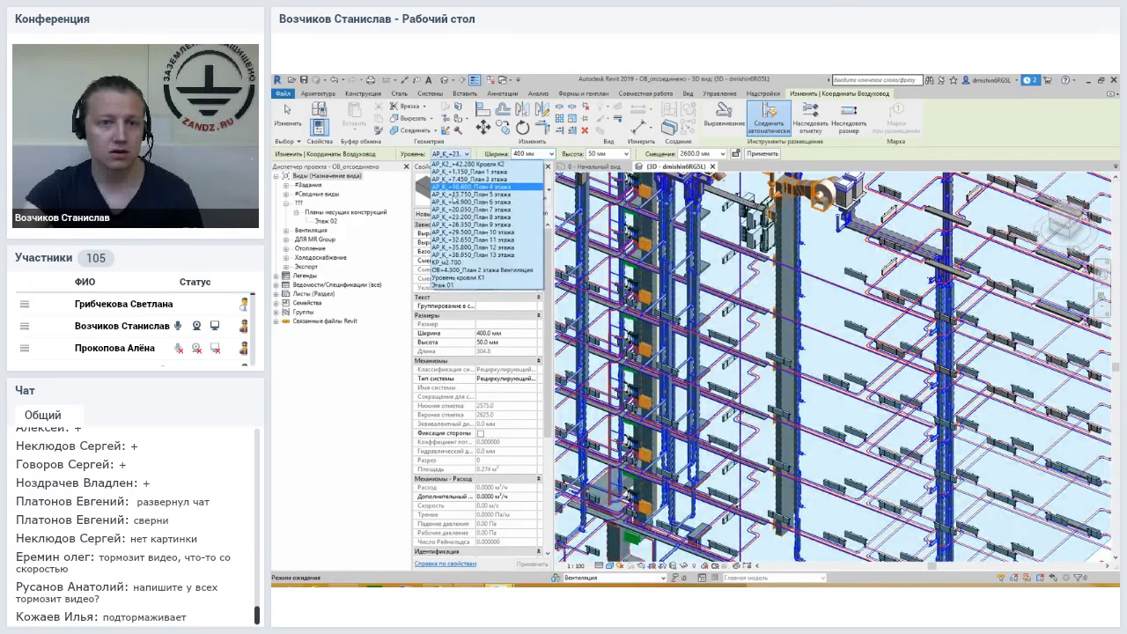
pyautogui.press('Escape')
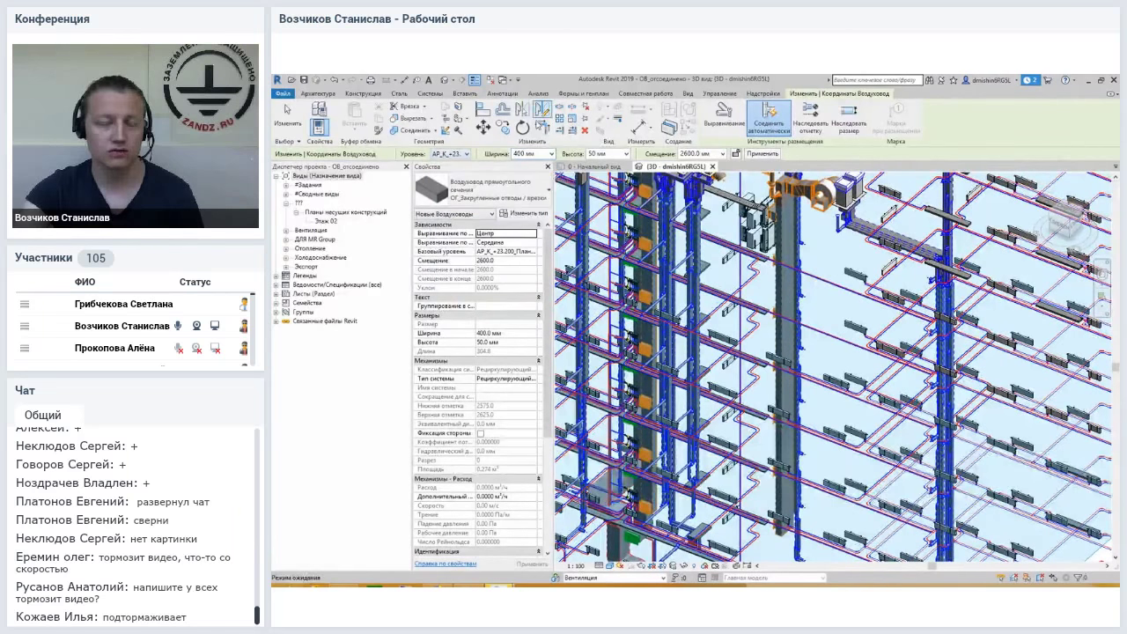
pyautogui.click(551, 154)
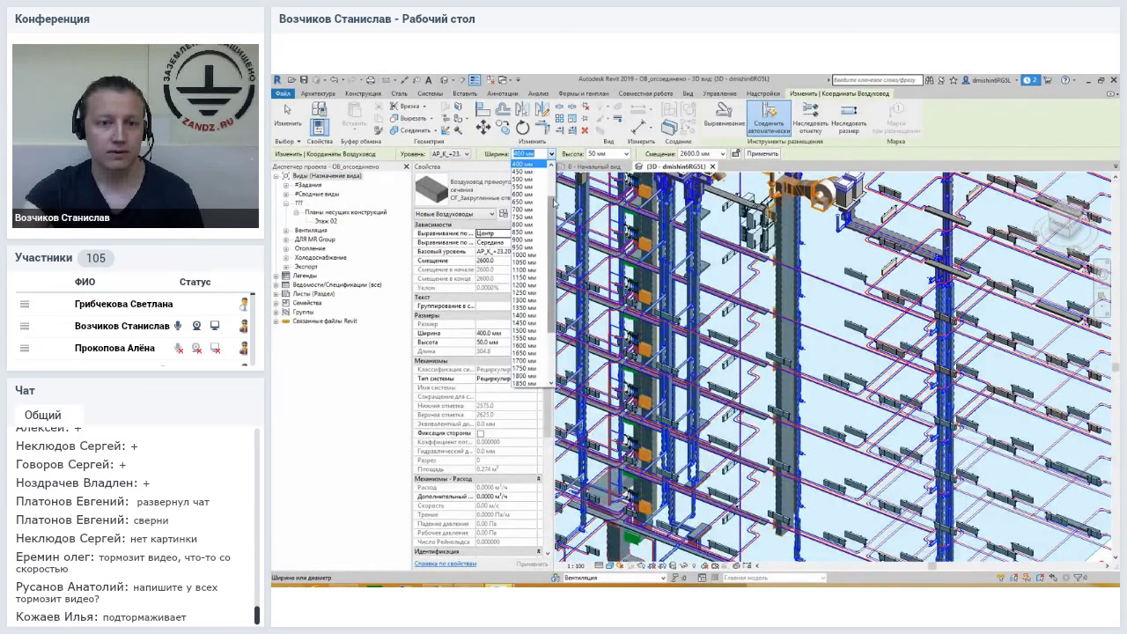
pyautogui.moveTo(555, 195); pyautogui.dragTo(555, 177)
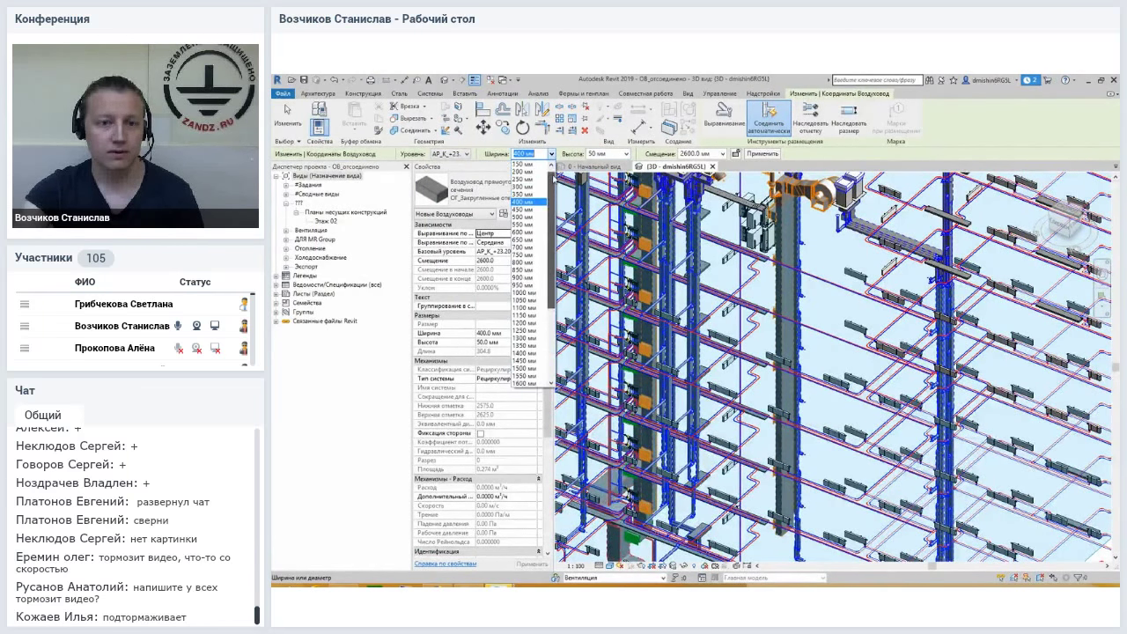
pyautogui.click(627, 154)
pyautogui.click(627, 154)
pyautogui.click(627, 154)
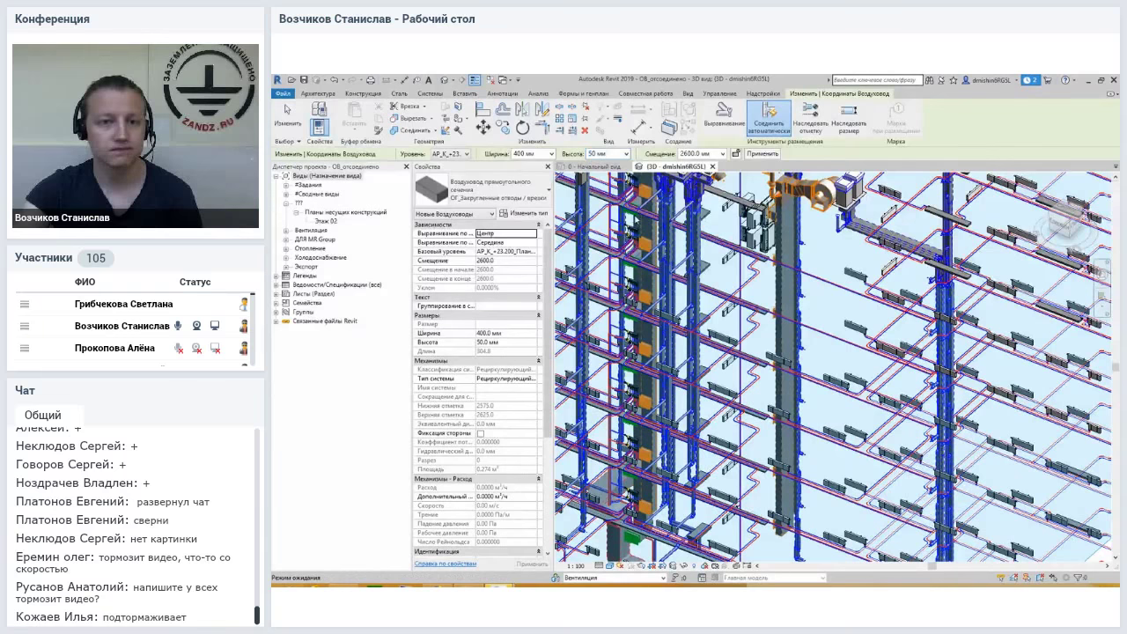
pyautogui.press('Escape')
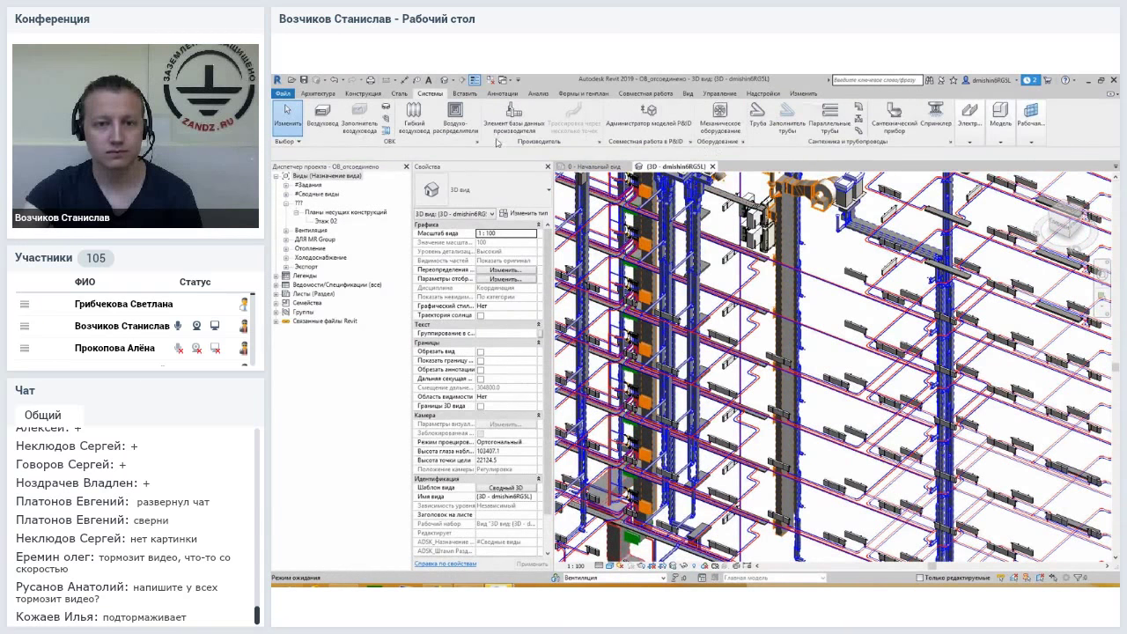
# Add a 525 mm size after 500 mm to the rectangular duct sizes in Mechanical Settings, then close it.
pyautogui.click(477, 142)
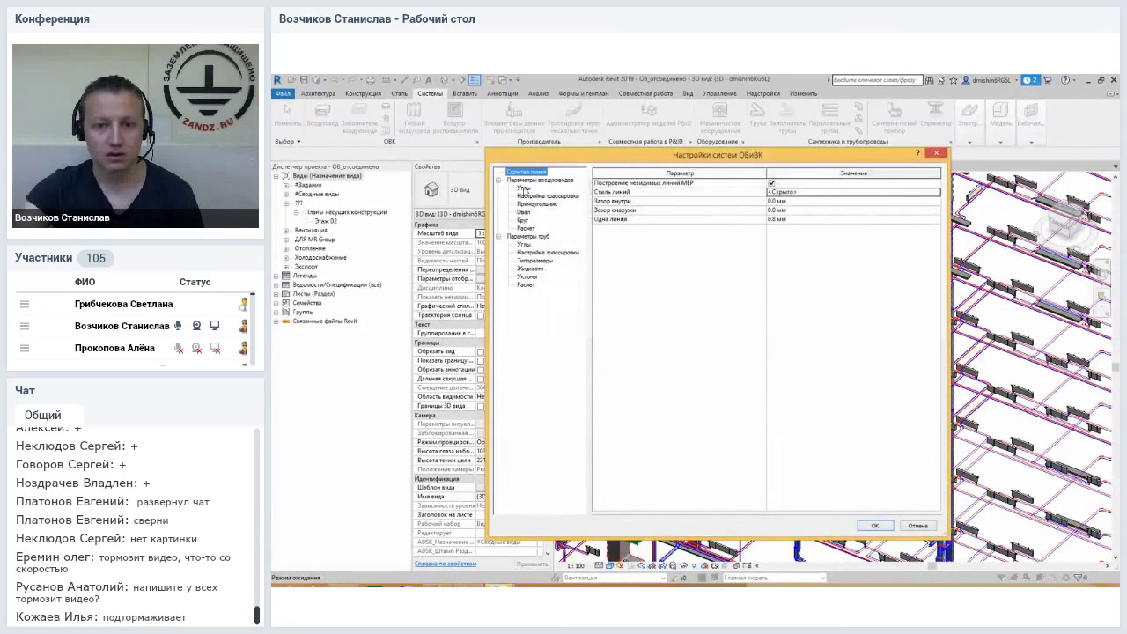
pyautogui.click(525, 196)
pyautogui.click(529, 204)
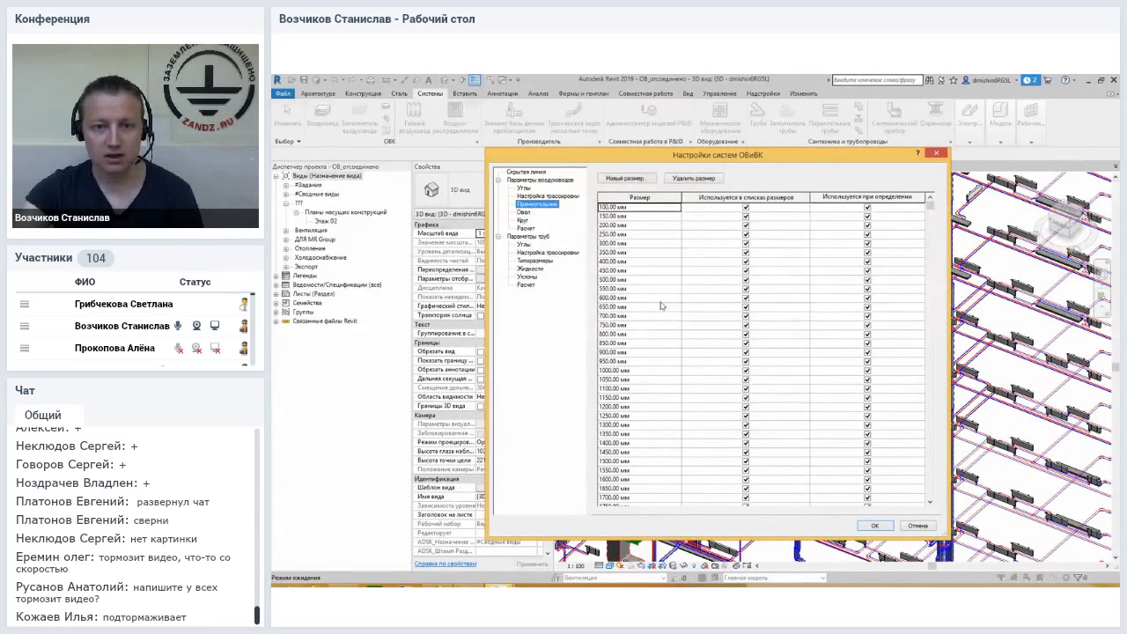
pyautogui.click(628, 281)
pyautogui.click(625, 178)
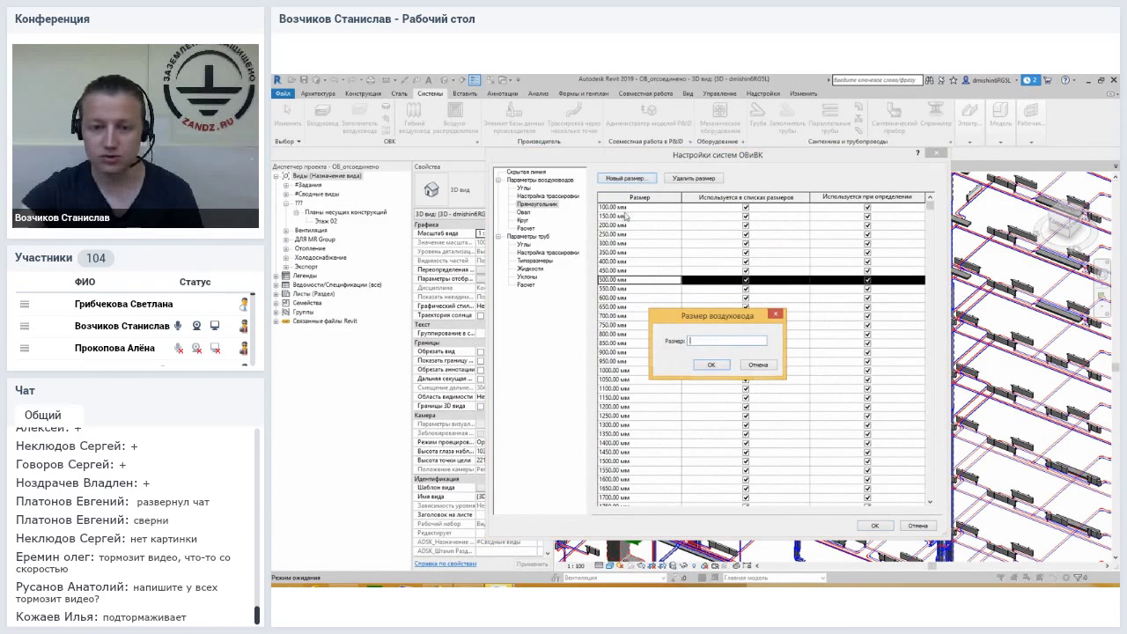
pyautogui.click(729, 365)
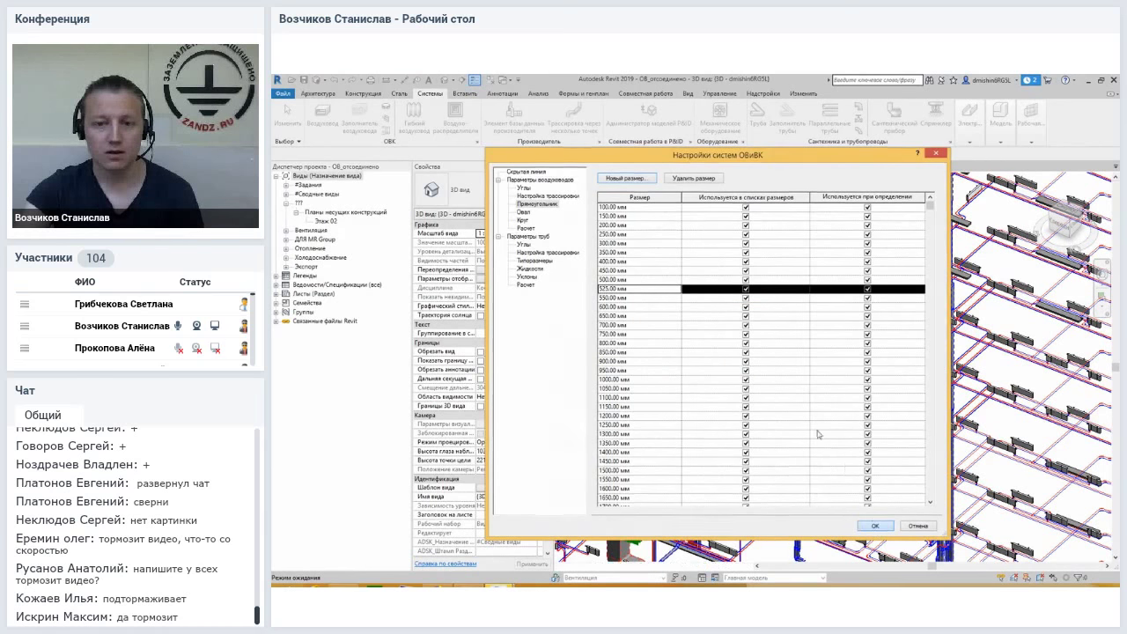
pyautogui.press('Return')
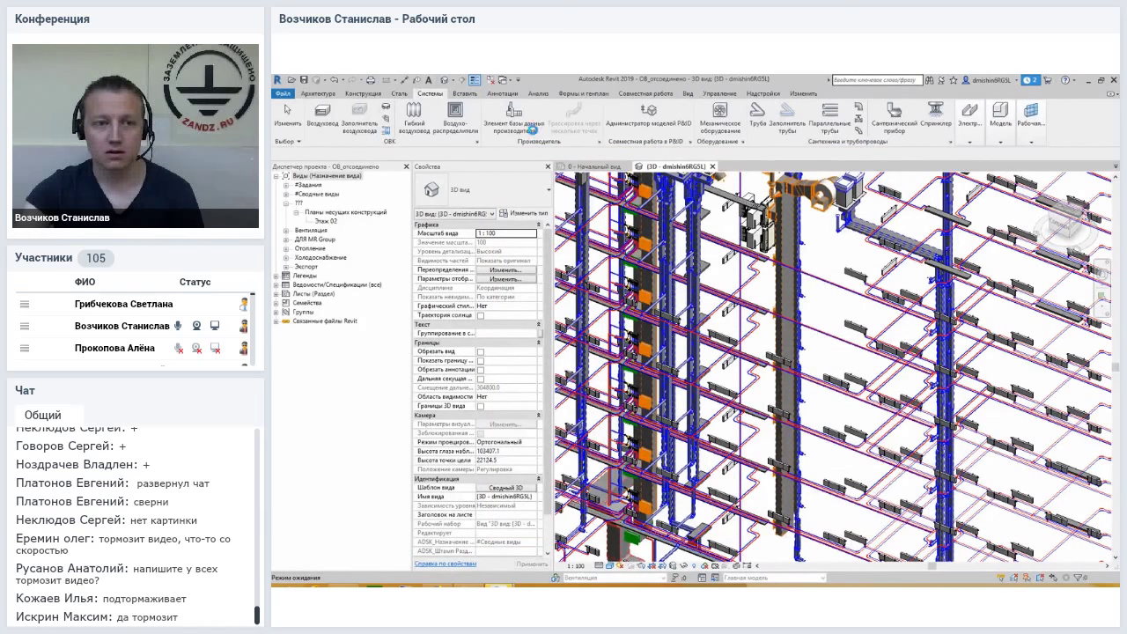
# Start the Duct tool, confirm 525 mm appears among the widths, and keep the 400 mm width.
pyautogui.click(323, 113)
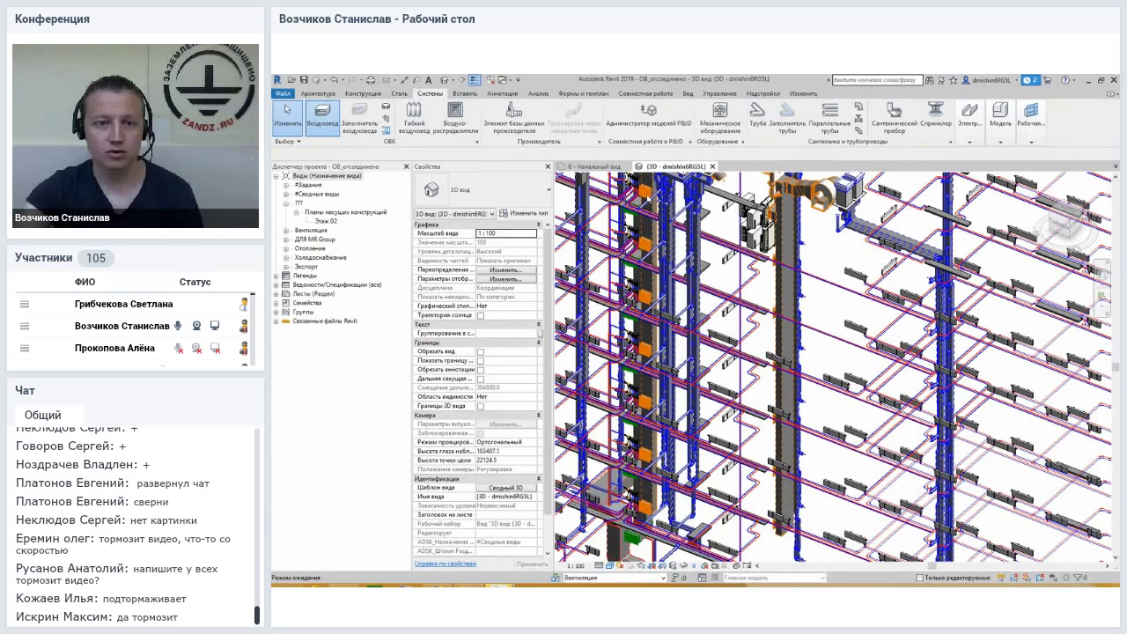
pyautogui.click(552, 153)
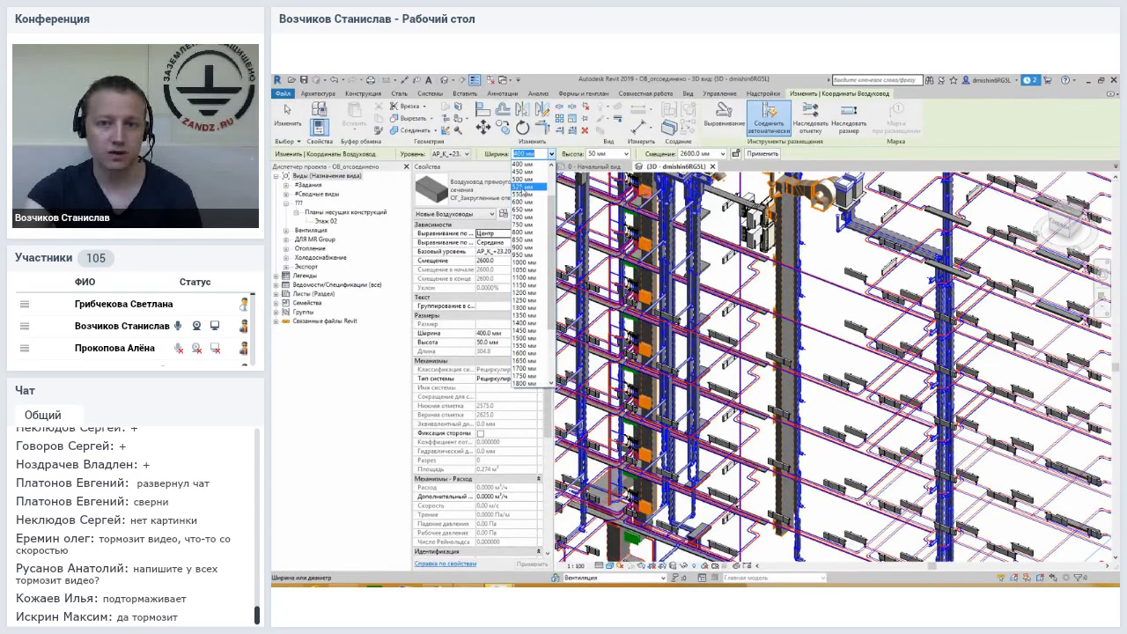
pyautogui.click(798, 159)
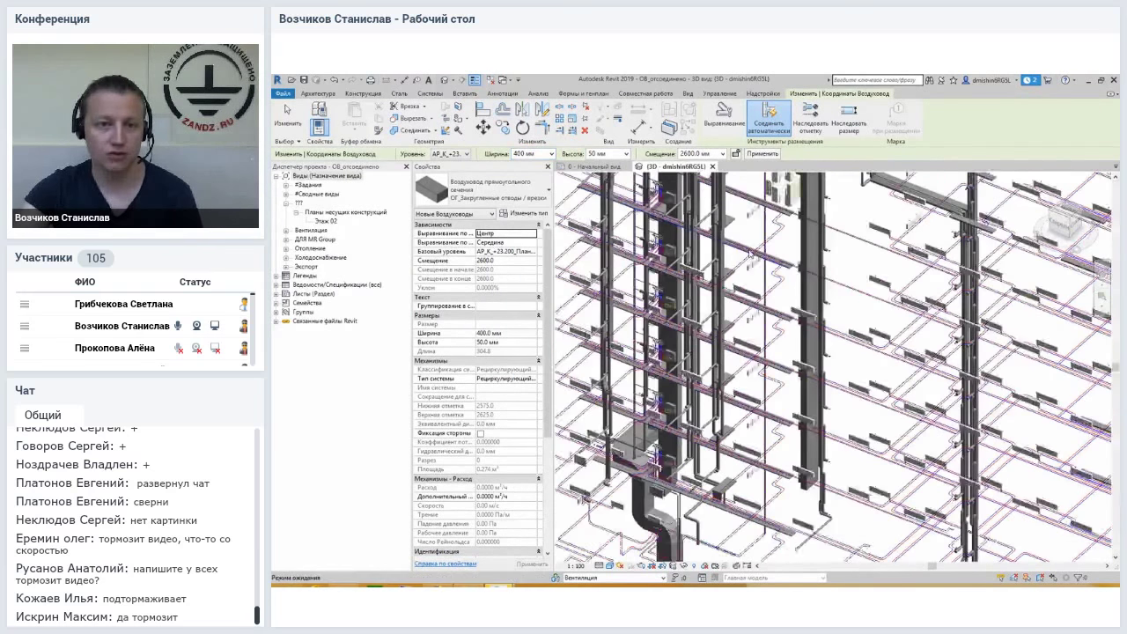
pyautogui.scroll(2, 751, 254)
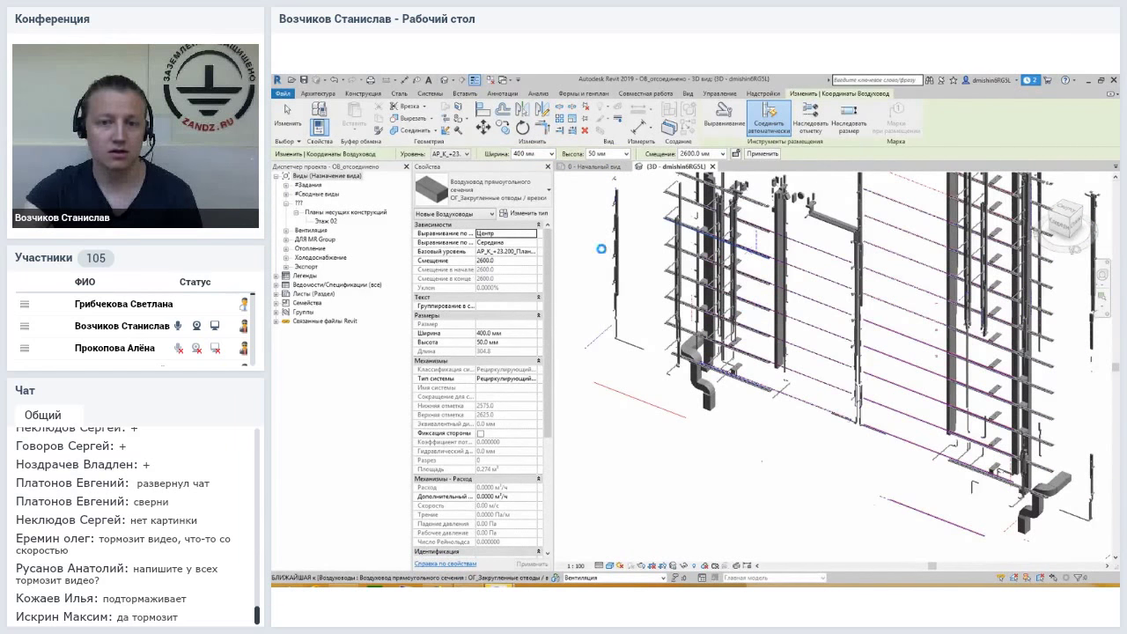
pyautogui.scroll(-2, 601, 246)
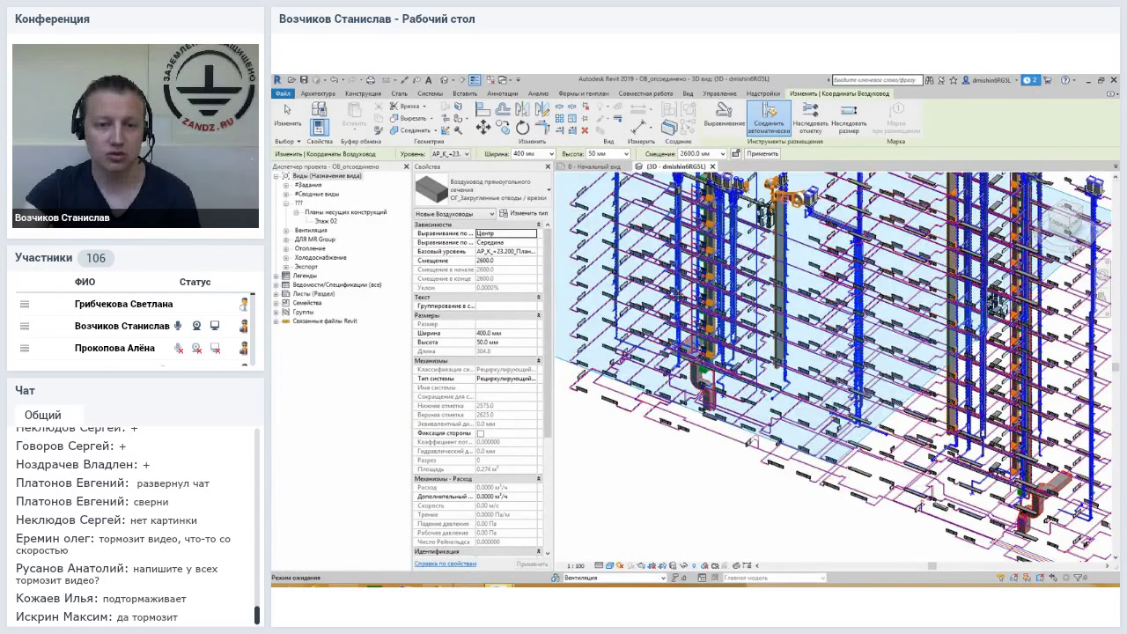
pyautogui.scroll(2, 833, 366)
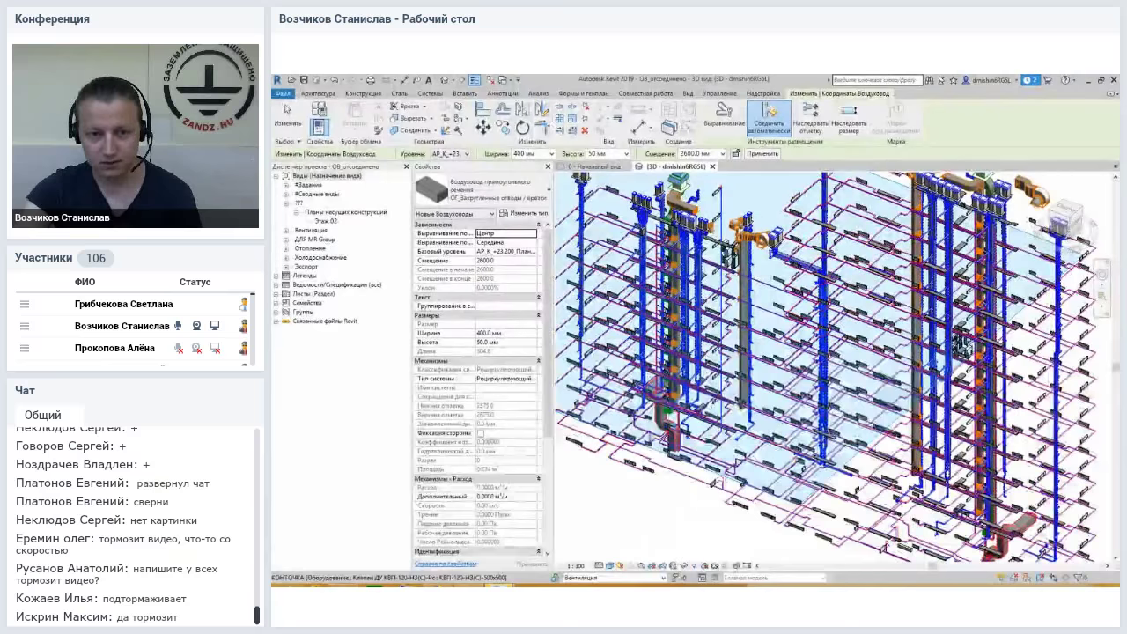
pyautogui.moveTo(668, 344); pyautogui.dragTo(678, 333, button='middle')
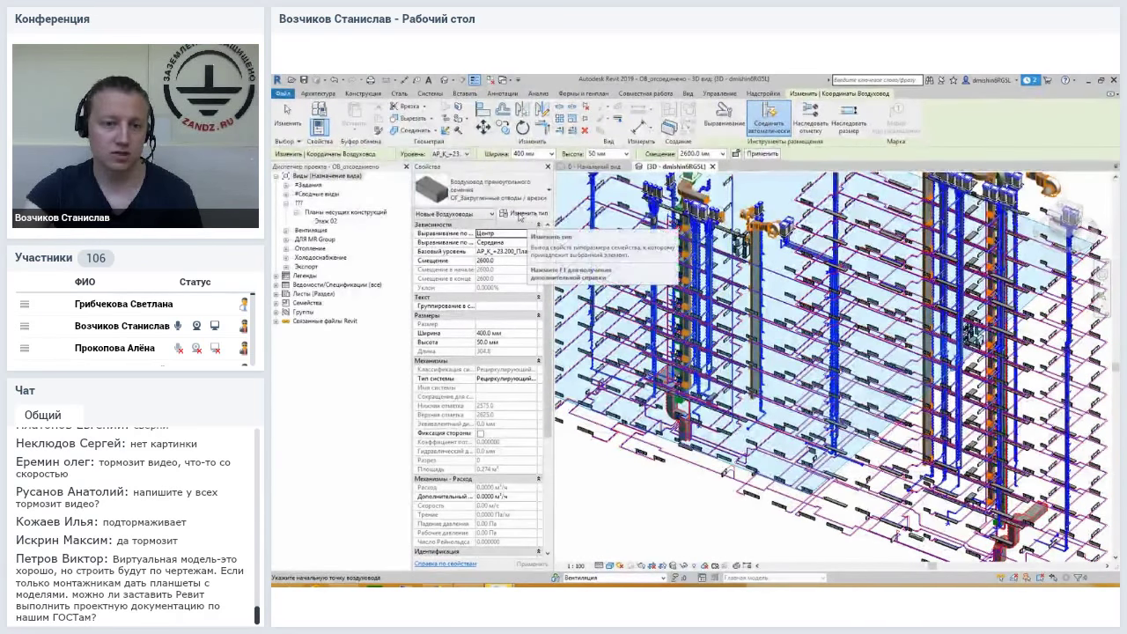
# Open the duct type's Type Properties and its Routing Preferences, enlarged to show all rows.
pyautogui.click(519, 215)
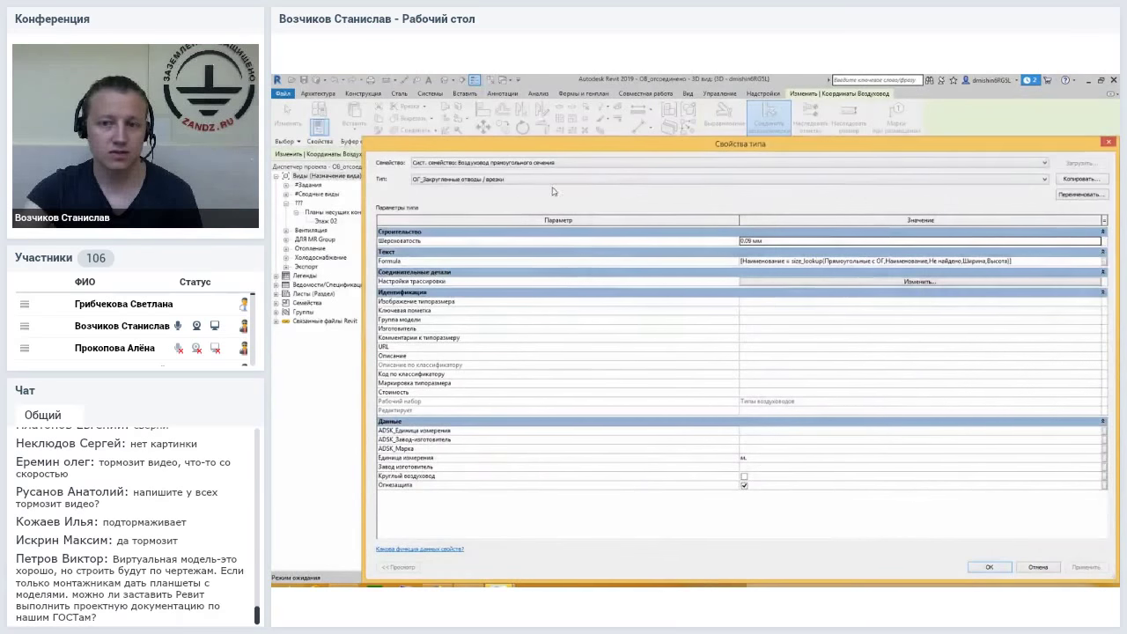
pyautogui.moveTo(566, 150); pyautogui.dragTo(521, 113)
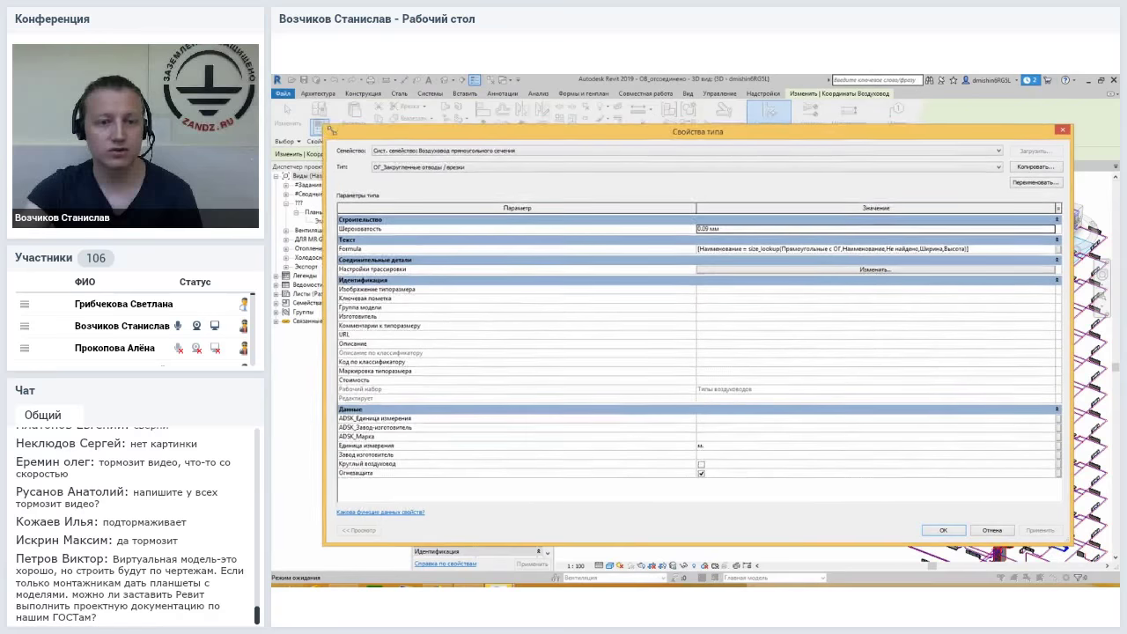
pyautogui.moveTo(314, 98); pyautogui.dragTo(356, 104)
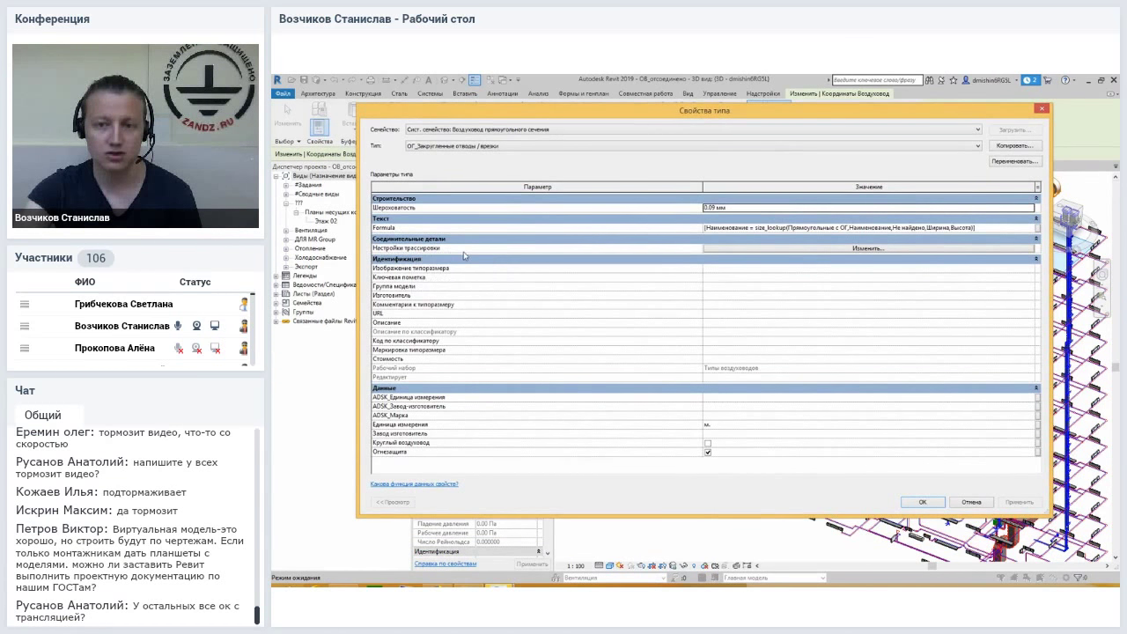
pyautogui.click(807, 250)
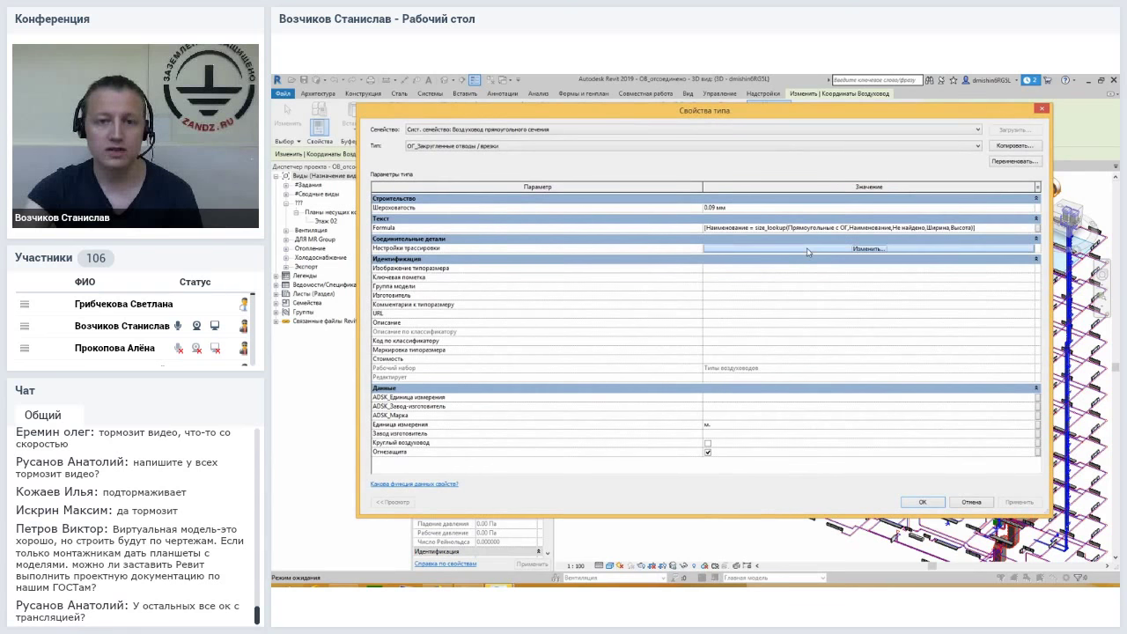
pyautogui.moveTo(667, 200); pyautogui.dragTo(599, 122)
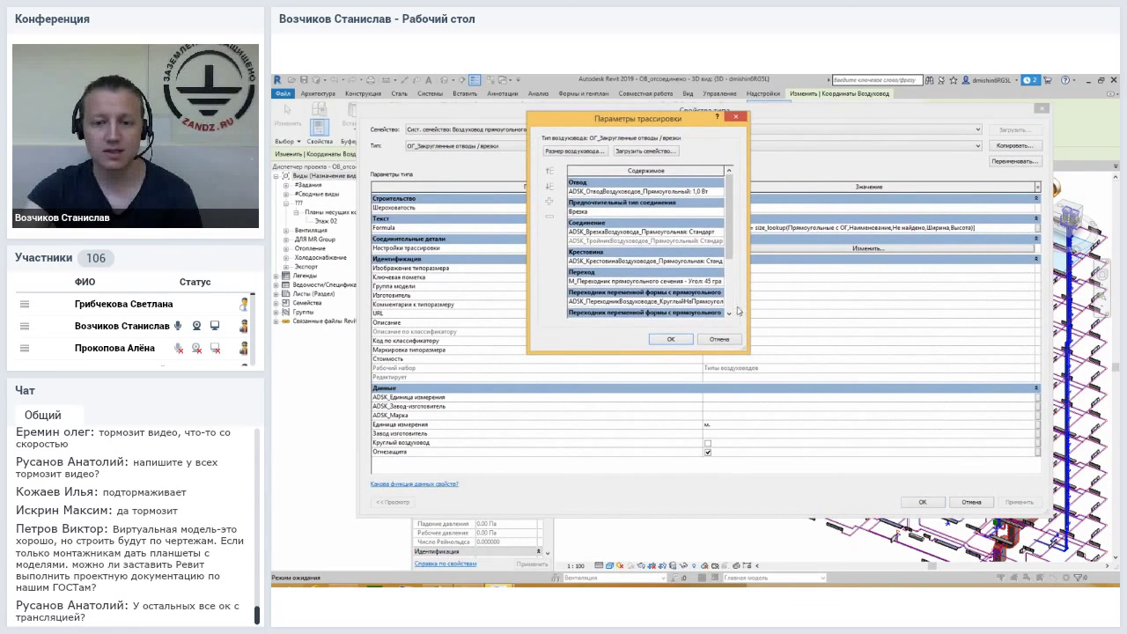
pyautogui.moveTo(747, 351); pyautogui.dragTo(937, 543)
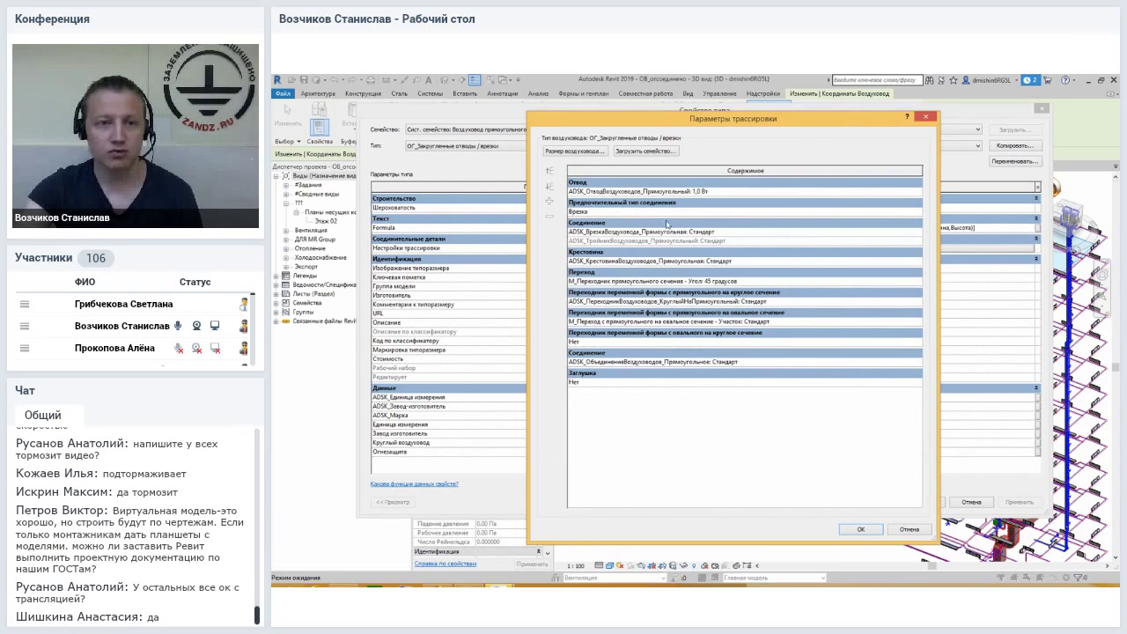
pyautogui.moveTo(719, 131); pyautogui.dragTo(787, 126)
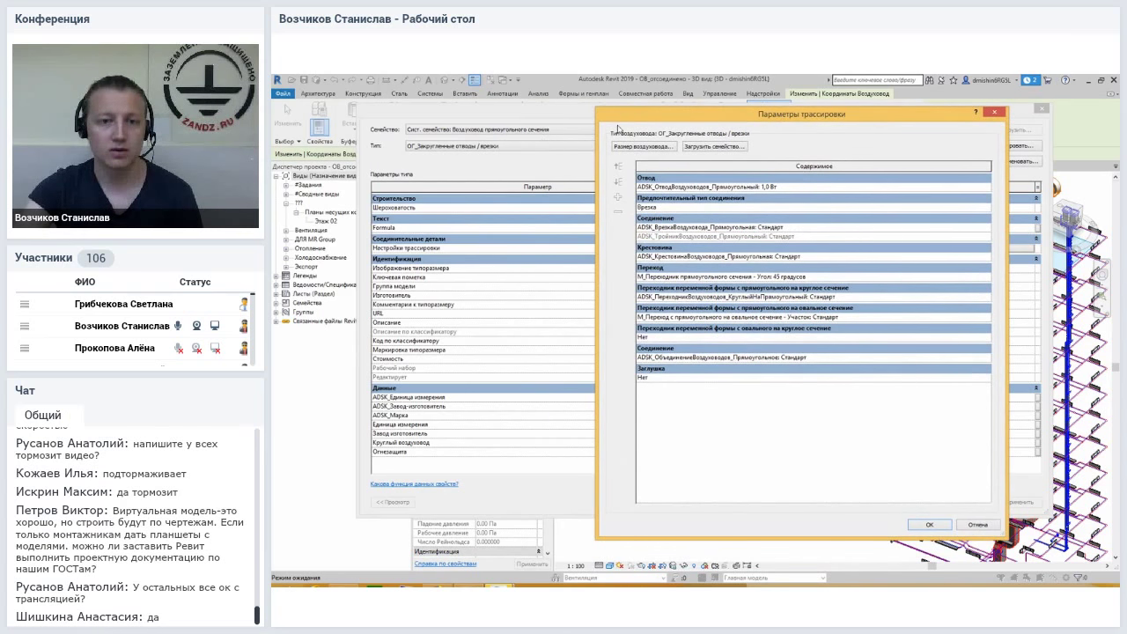
pyautogui.moveTo(629, 124); pyautogui.dragTo(521, 120)
# Keep the 1,0 Вт elbow on the Elbow row and add a second elbow row below it.
pyautogui.click(564, 178)
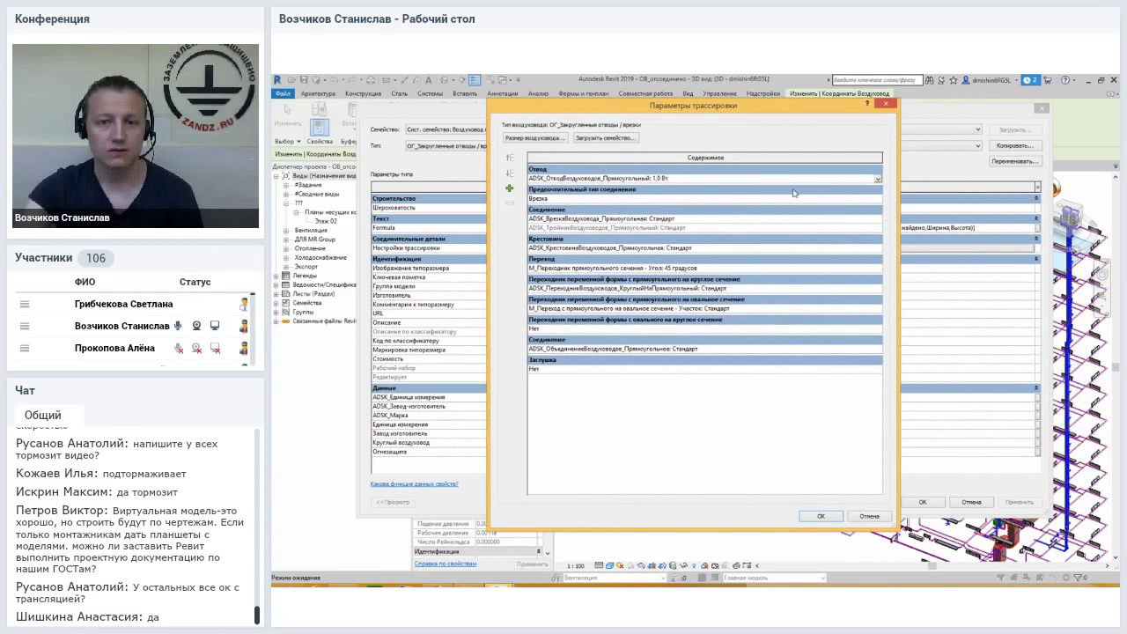
pyautogui.click(878, 179)
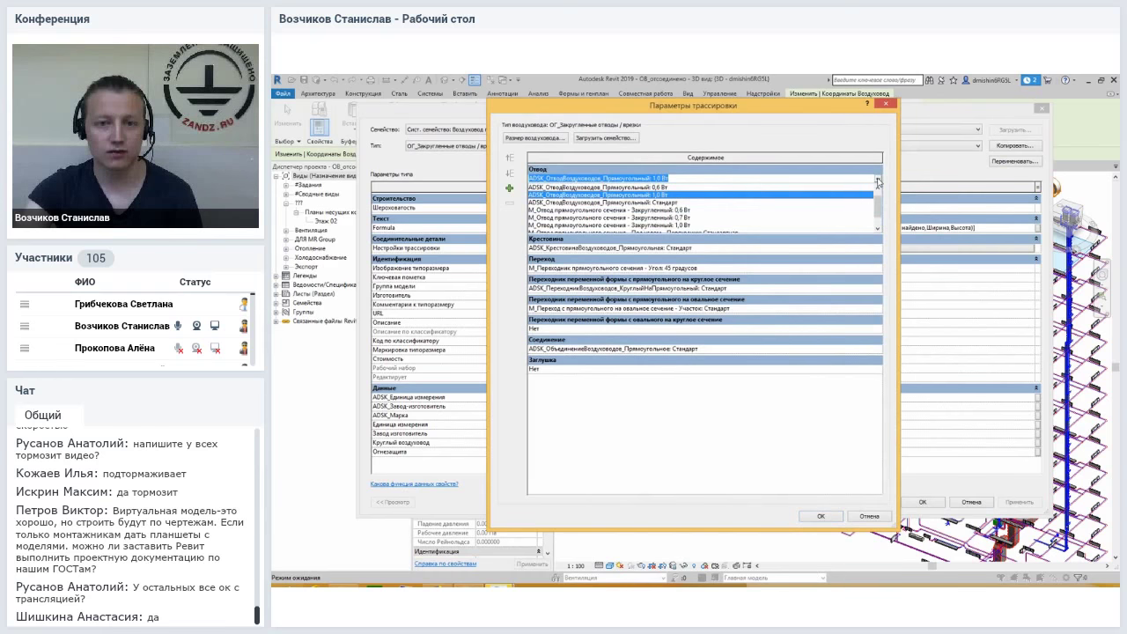
pyautogui.moveTo(877, 206); pyautogui.dragTo(877, 196)
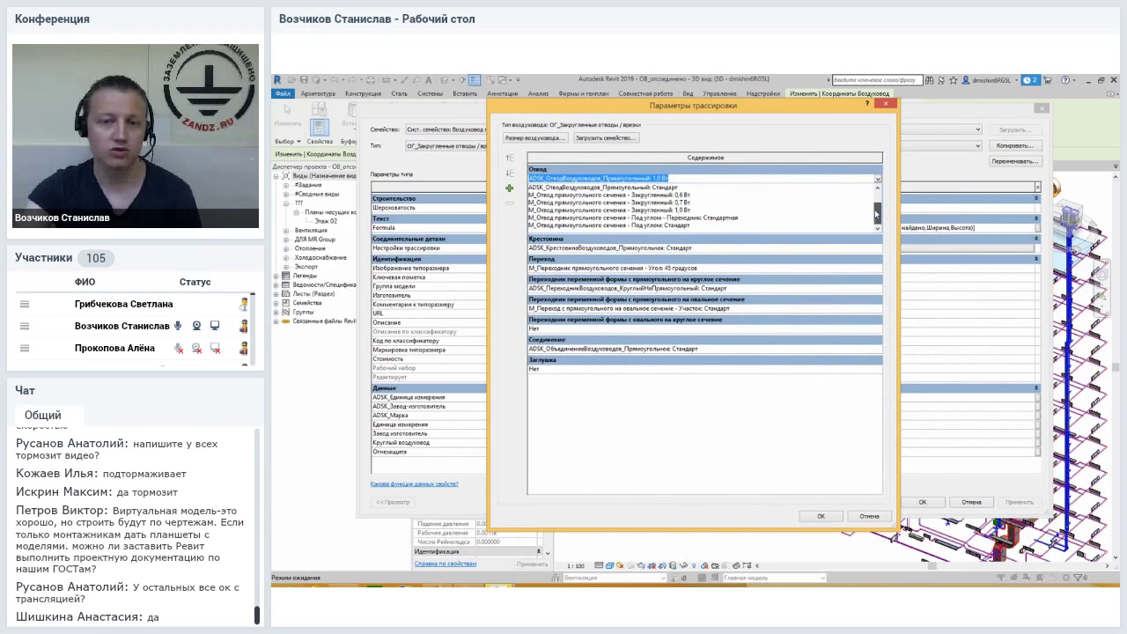
pyautogui.click(820, 418)
pyautogui.click(509, 188)
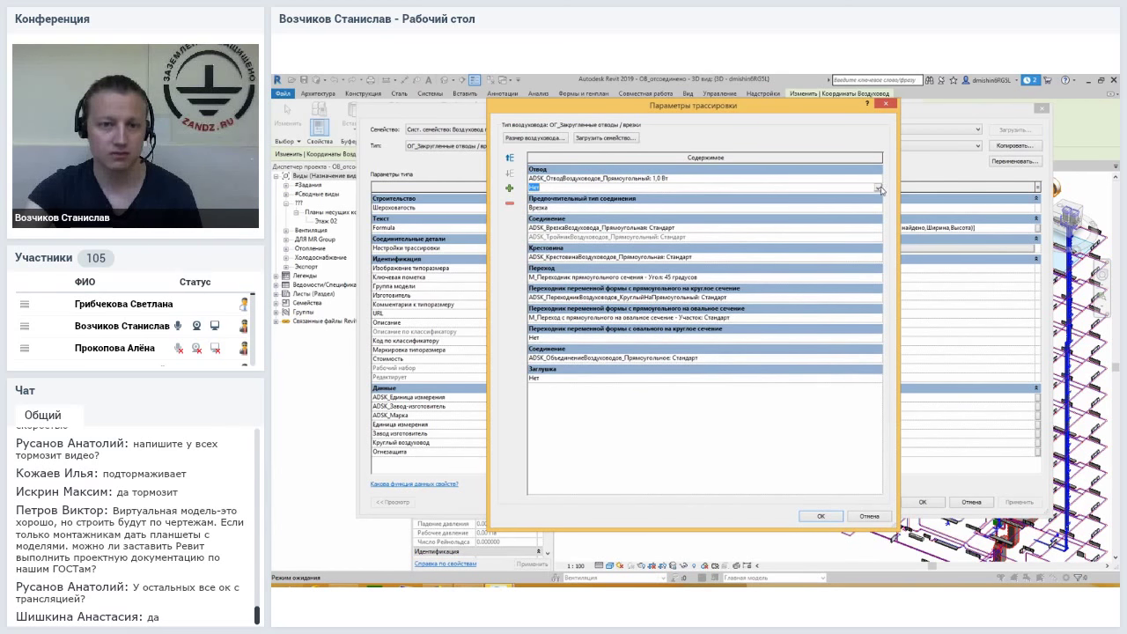
# Set the new second elbow row to the 0,6 Вт rectangular elbow.
pyautogui.click(878, 188)
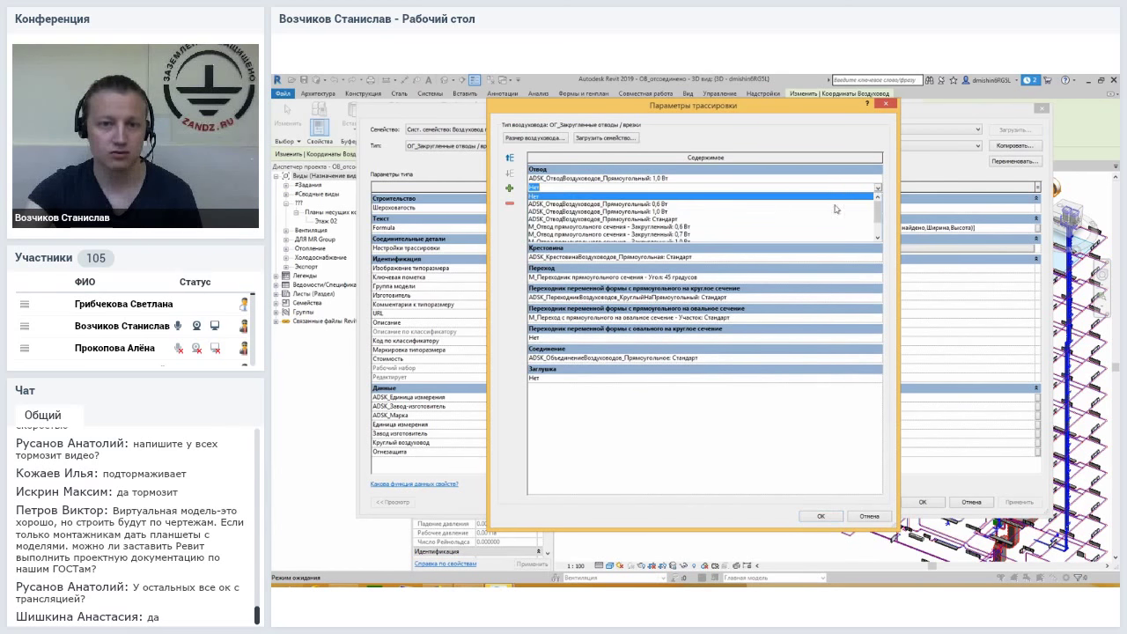
pyautogui.click(670, 180)
pyautogui.click(860, 188)
pyautogui.click(861, 188)
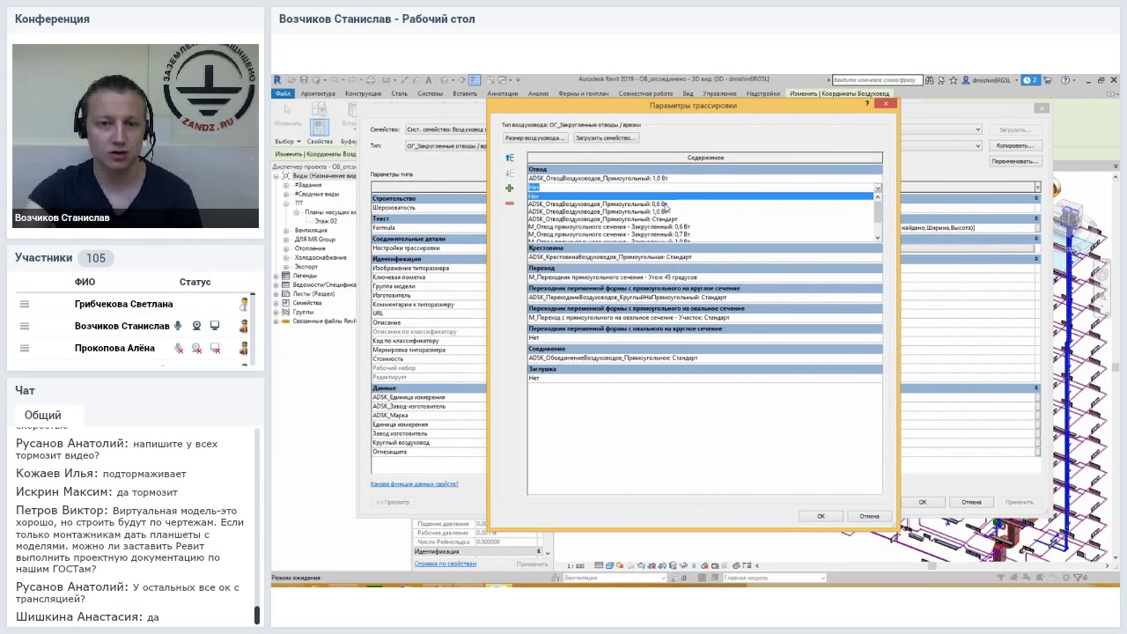
pyautogui.click(667, 205)
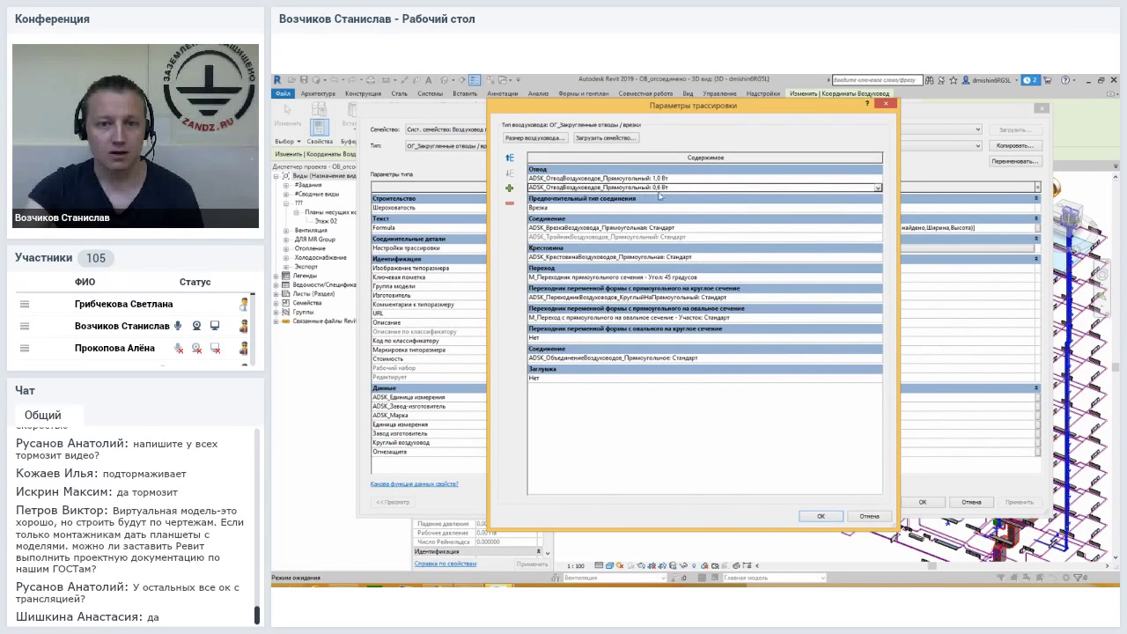
# Review the tap, tee, transition and cap rows, then close Routing Preferences and Type Properties.
pyautogui.click(640, 229)
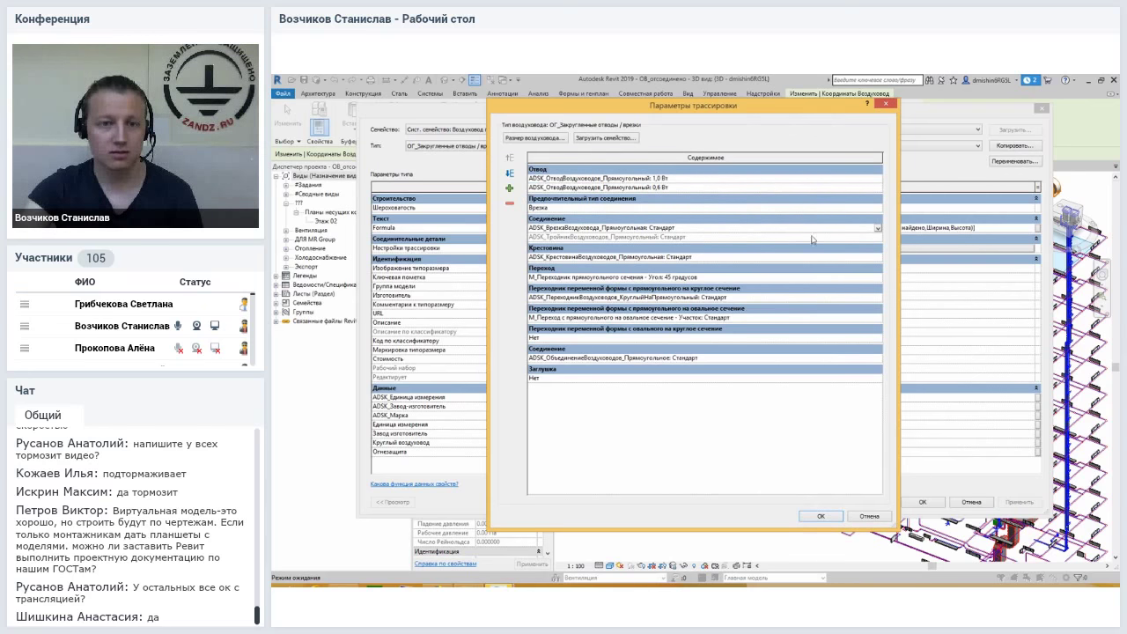
pyautogui.click(798, 208)
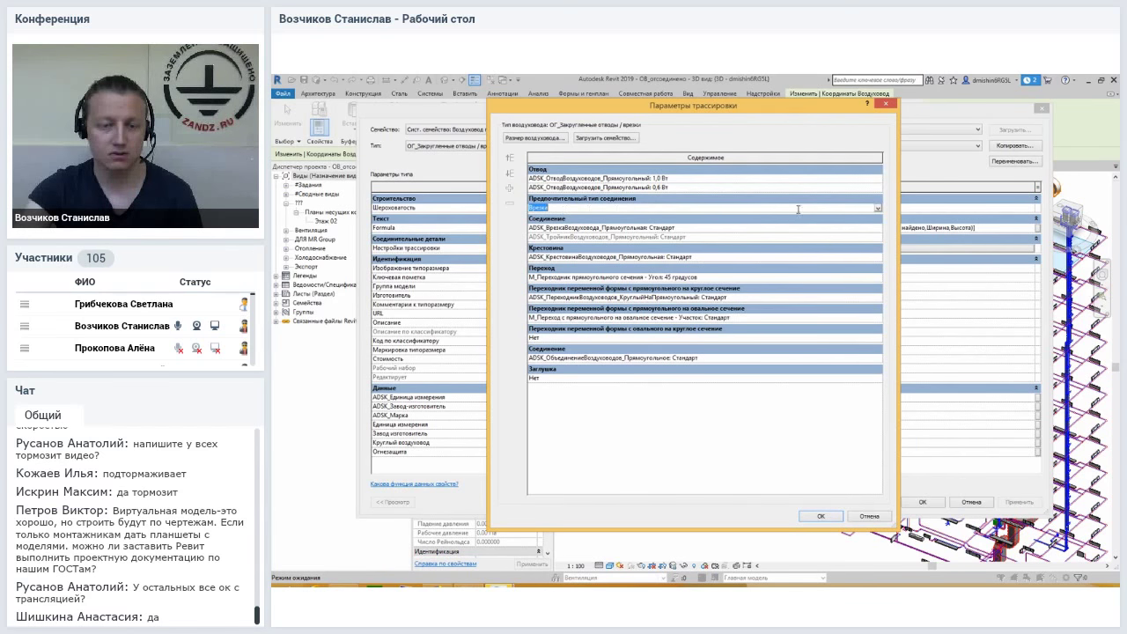
pyautogui.click(872, 228)
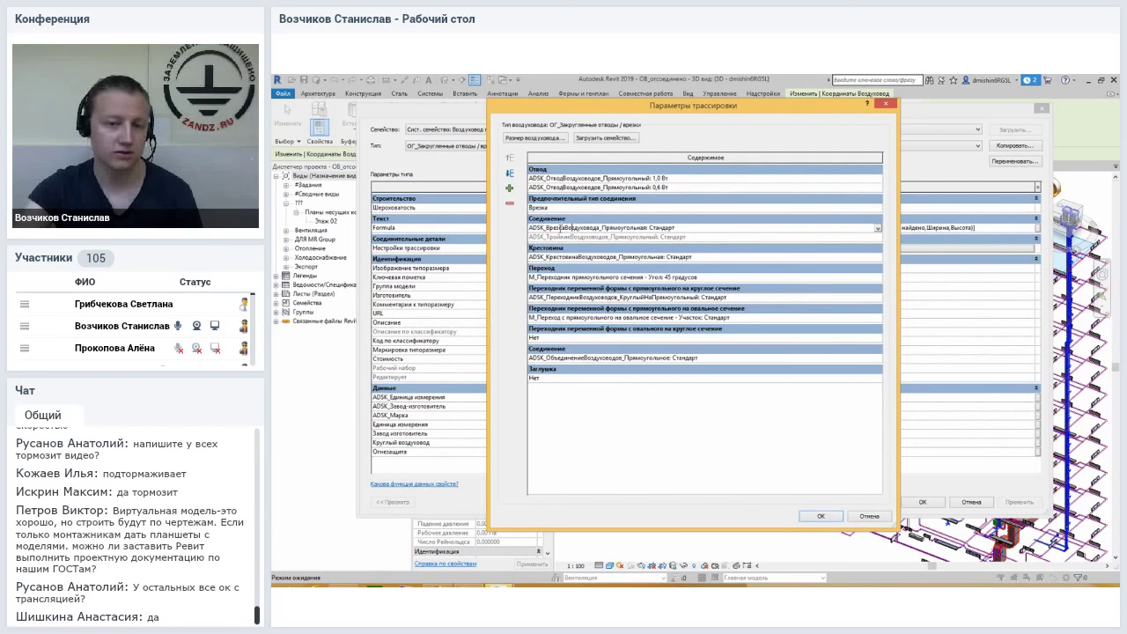
pyautogui.moveTo(560, 228); pyautogui.dragTo(667, 228)
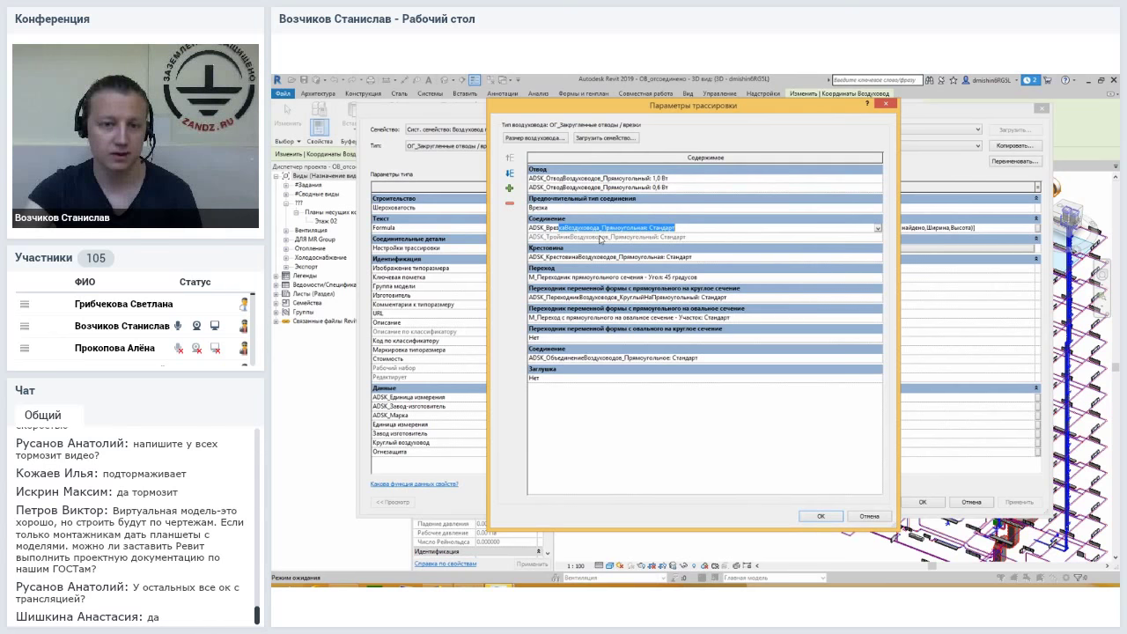
pyautogui.click(648, 238)
pyautogui.click(571, 258)
pyautogui.click(565, 277)
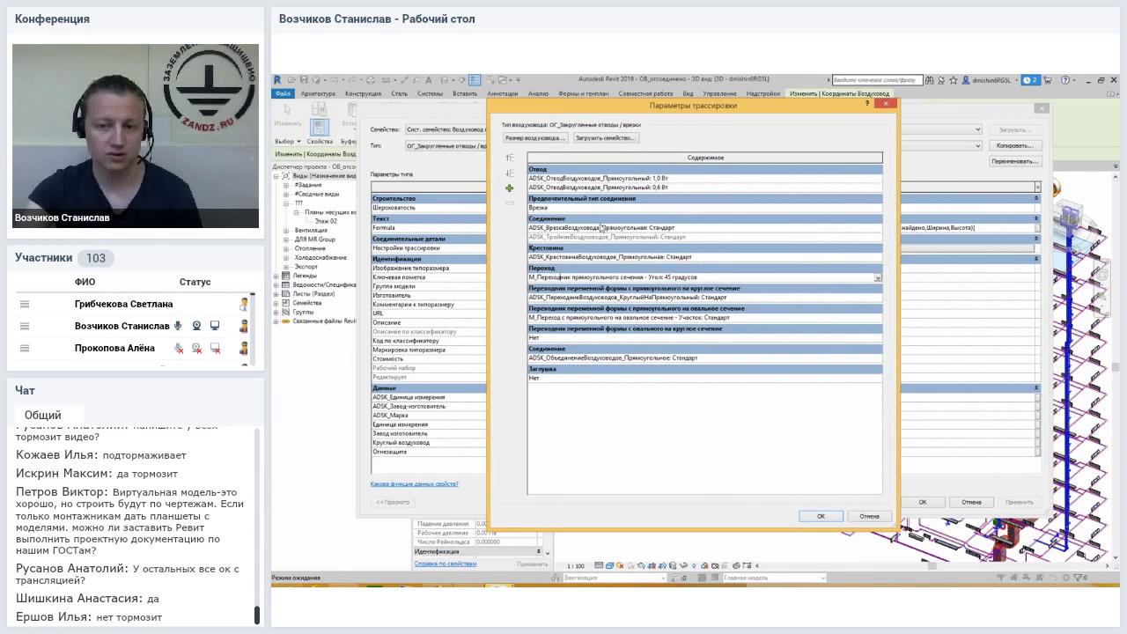
pyautogui.click(863, 379)
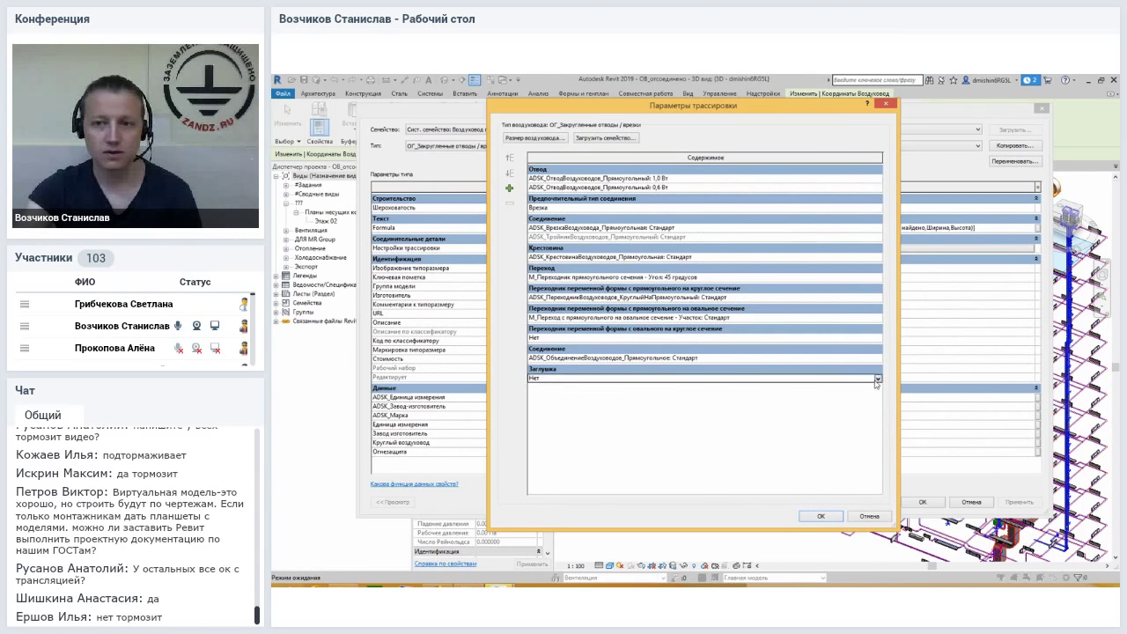
pyautogui.click(887, 104)
pyautogui.press('Escape')
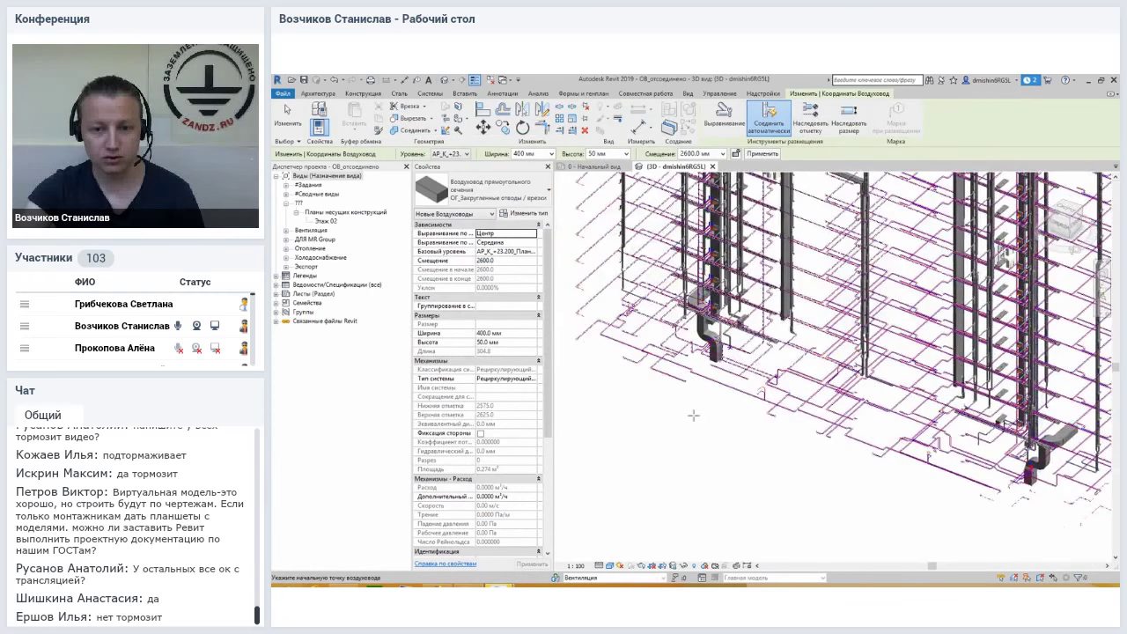
# Draw a 400×50 mm duct with a 5400 mm straight that turns through an elbow.
pyautogui.scroll(3, 694, 416)
pyautogui.moveTo(694, 415); pyautogui.dragTo(855, 418, button='middle')
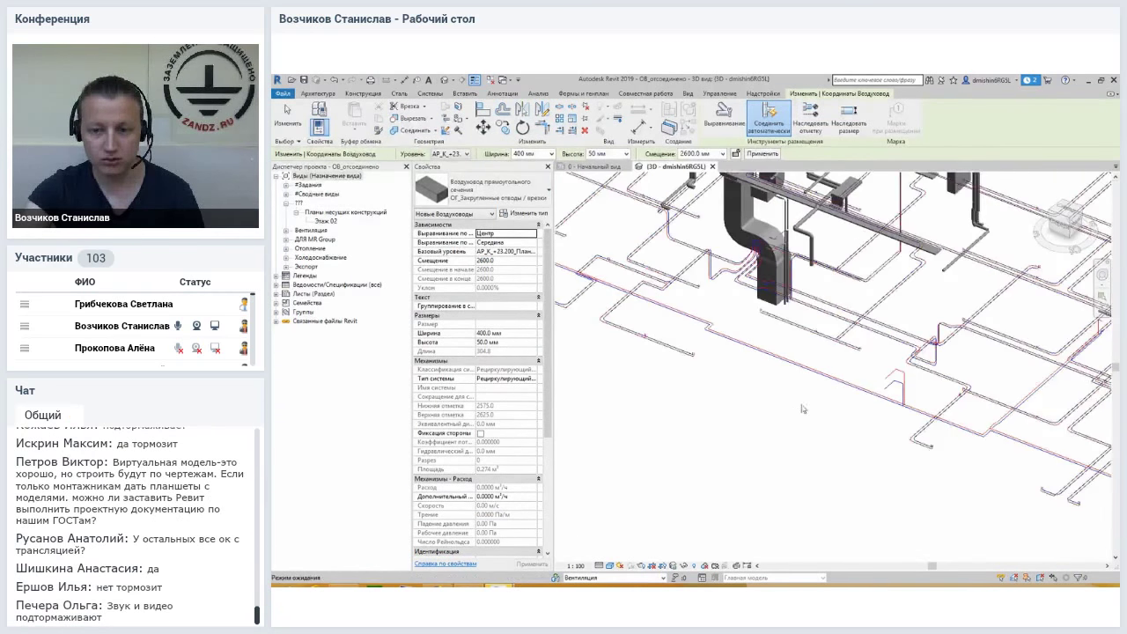
pyautogui.click(881, 435)
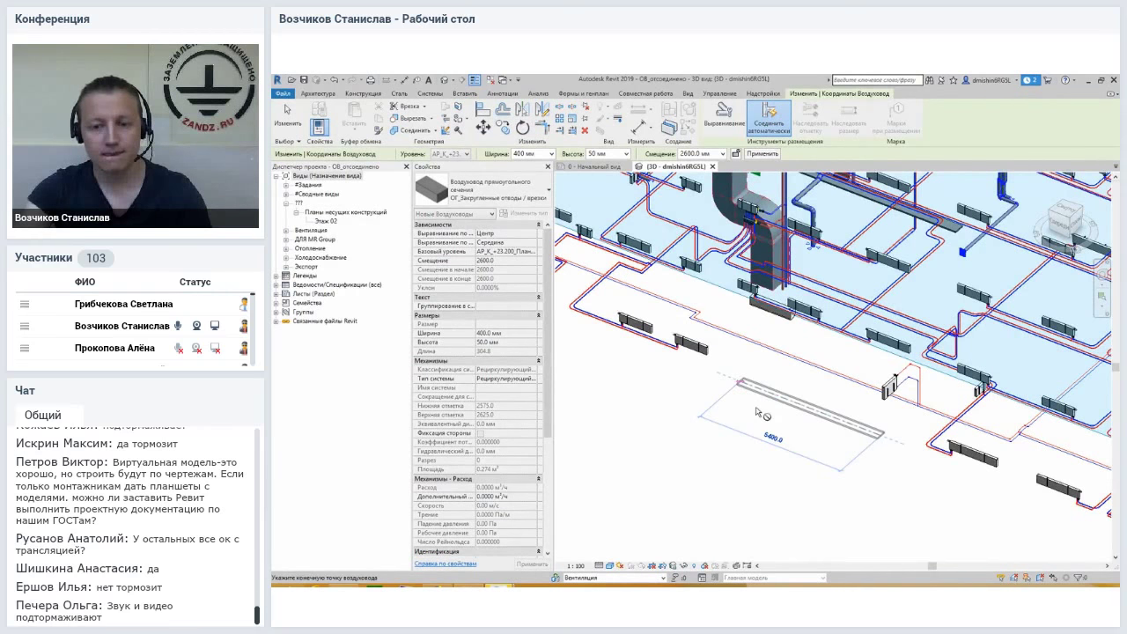
pyautogui.click(775, 403)
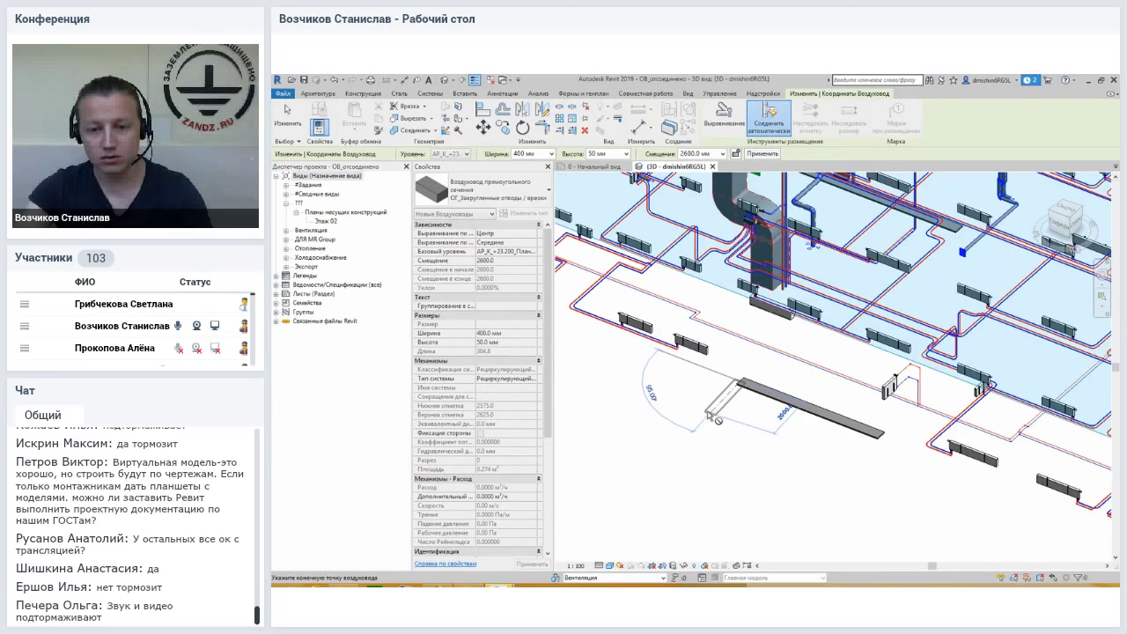
pyautogui.click(703, 410)
pyautogui.press('Escape')
pyautogui.press('Escape')
# Exit duct drawing and select the new elbow, then the straight duct after it.
pyautogui.scroll(3, 743, 379)
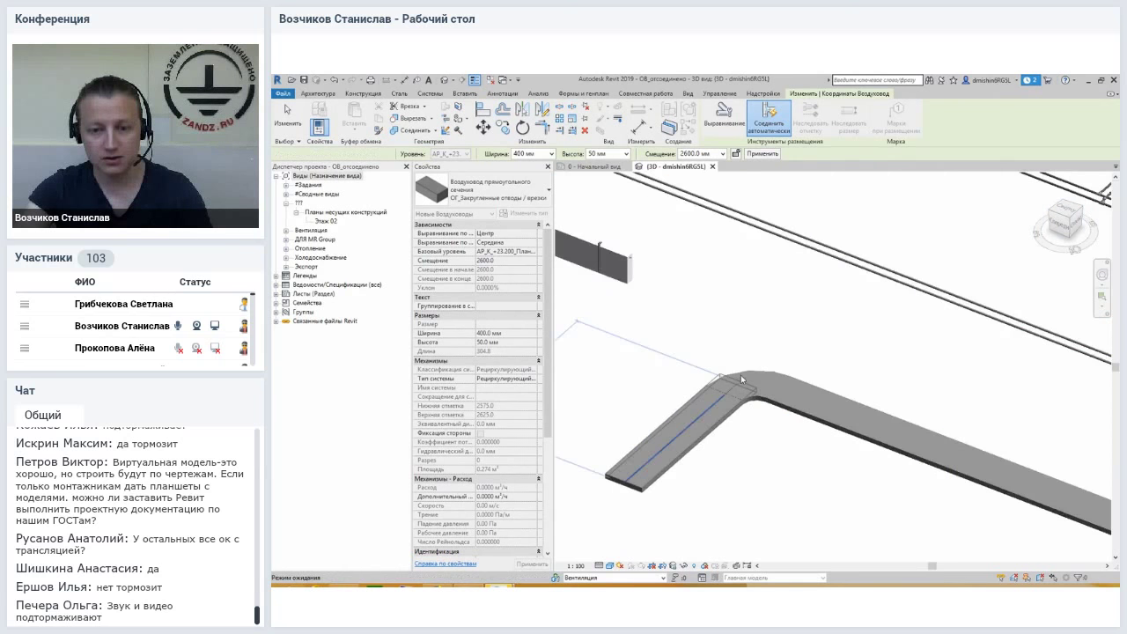
pyautogui.scroll(-3, 743, 379)
pyautogui.press('Escape')
pyautogui.scroll(4, 742, 379)
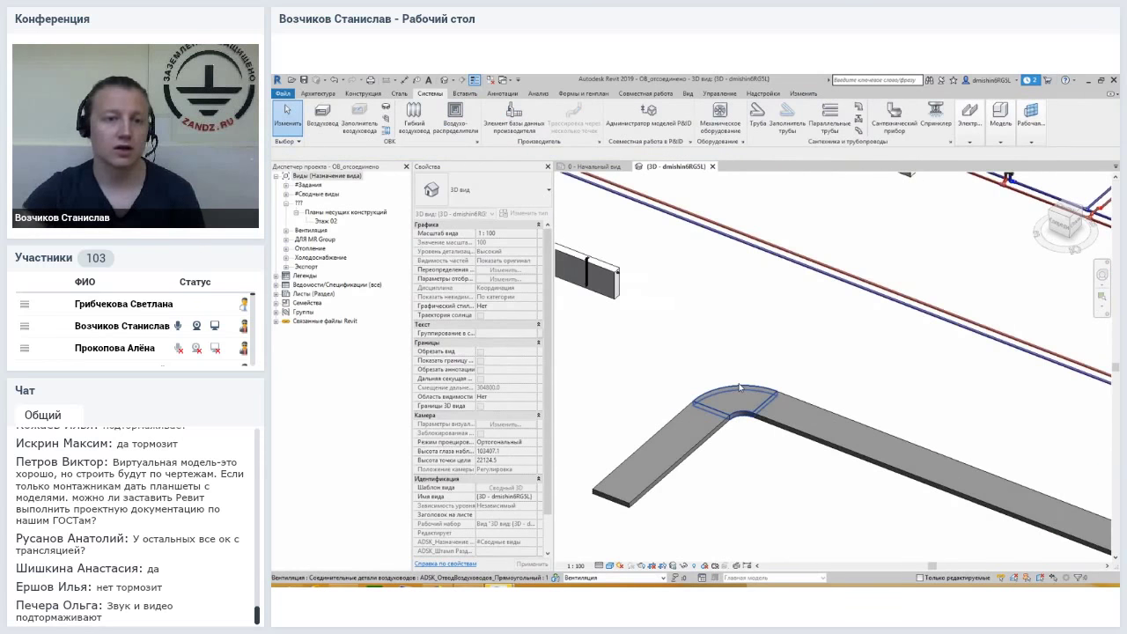
pyautogui.click(740, 387)
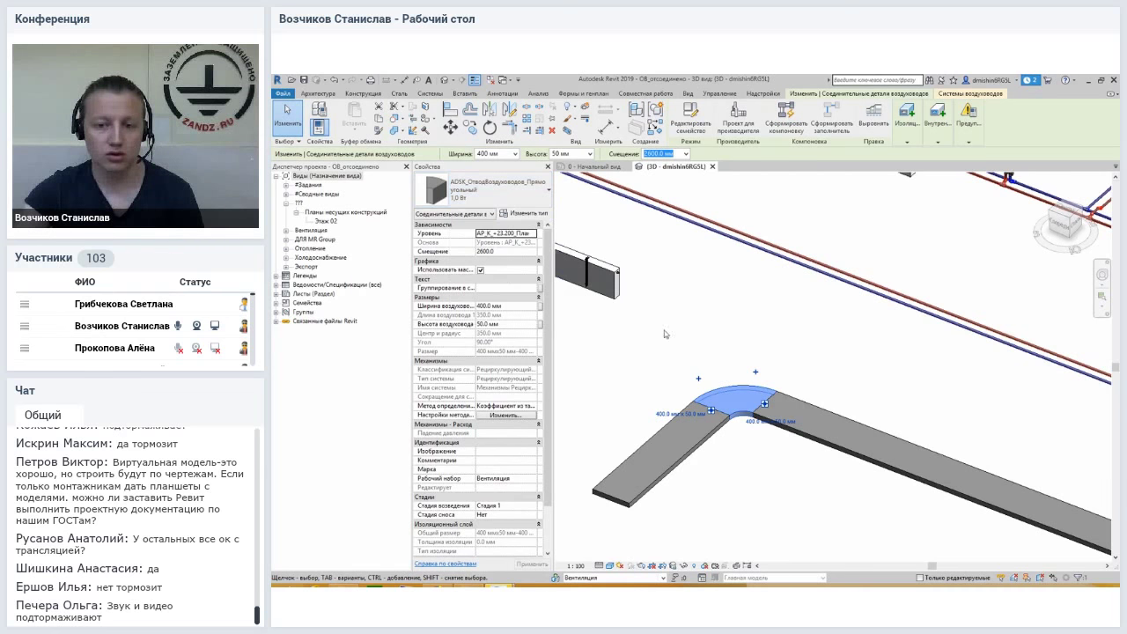
pyautogui.click(799, 358)
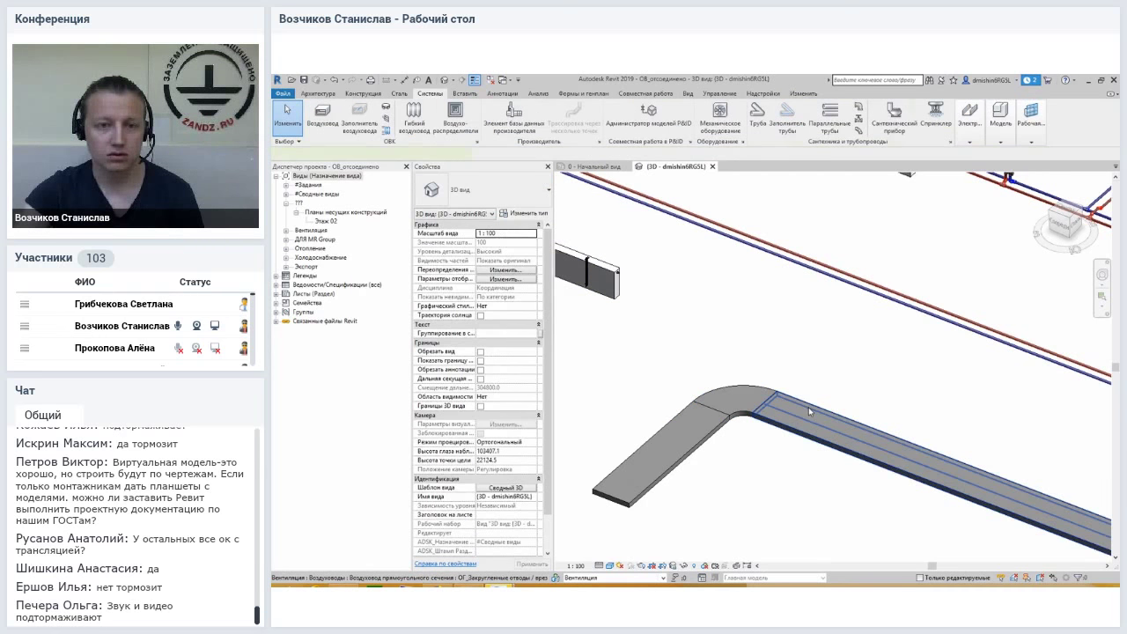
pyautogui.click(809, 411)
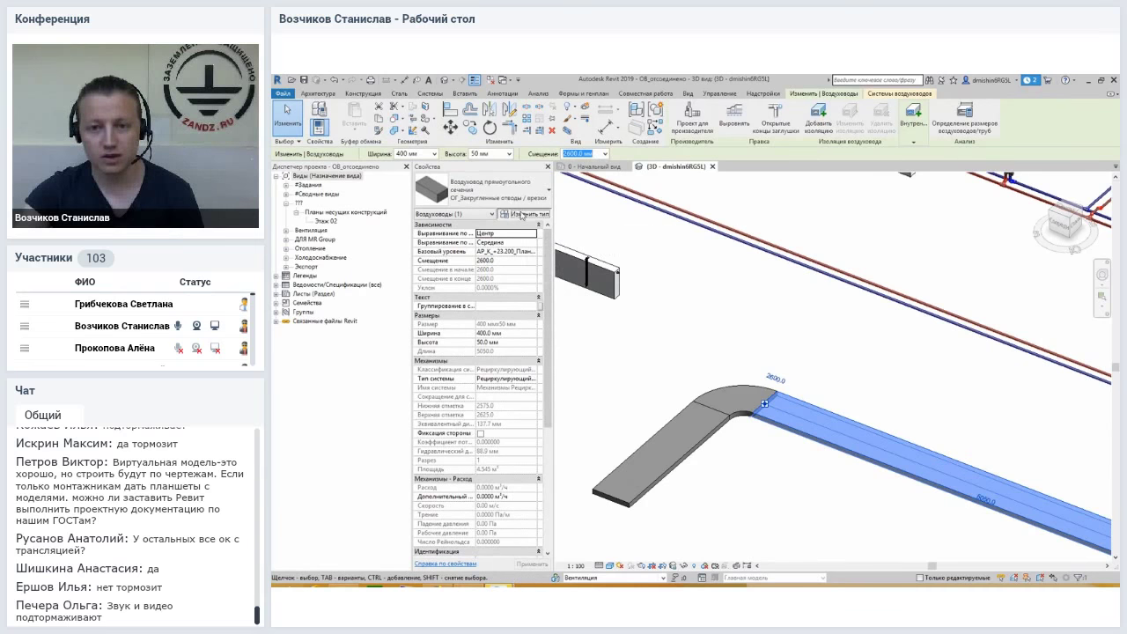
# Switch the selected duct type's routing elbow to the 0,6 Вт rectangular elbow.
pyautogui.click(521, 214)
pyautogui.click(770, 249)
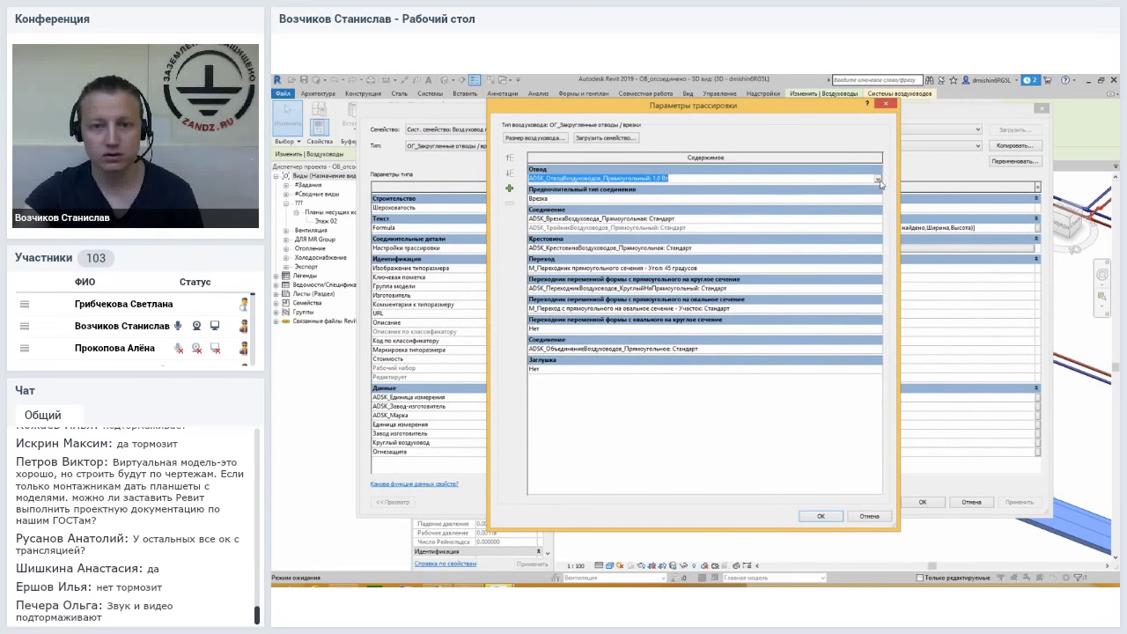
pyautogui.click(879, 180)
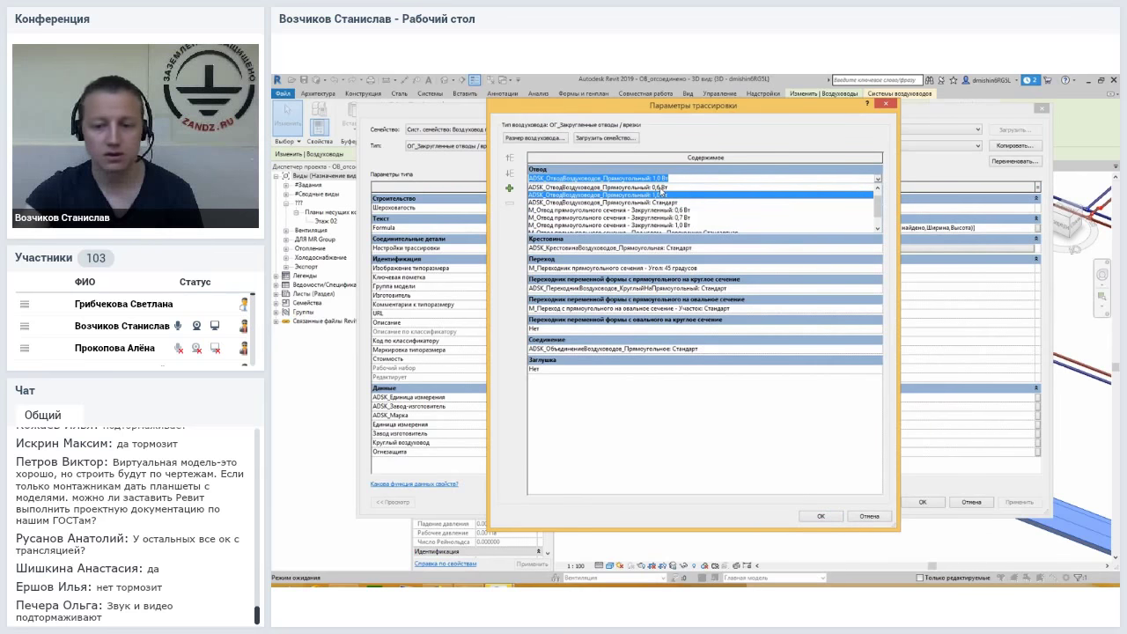
pyautogui.click(662, 192)
pyautogui.click(819, 517)
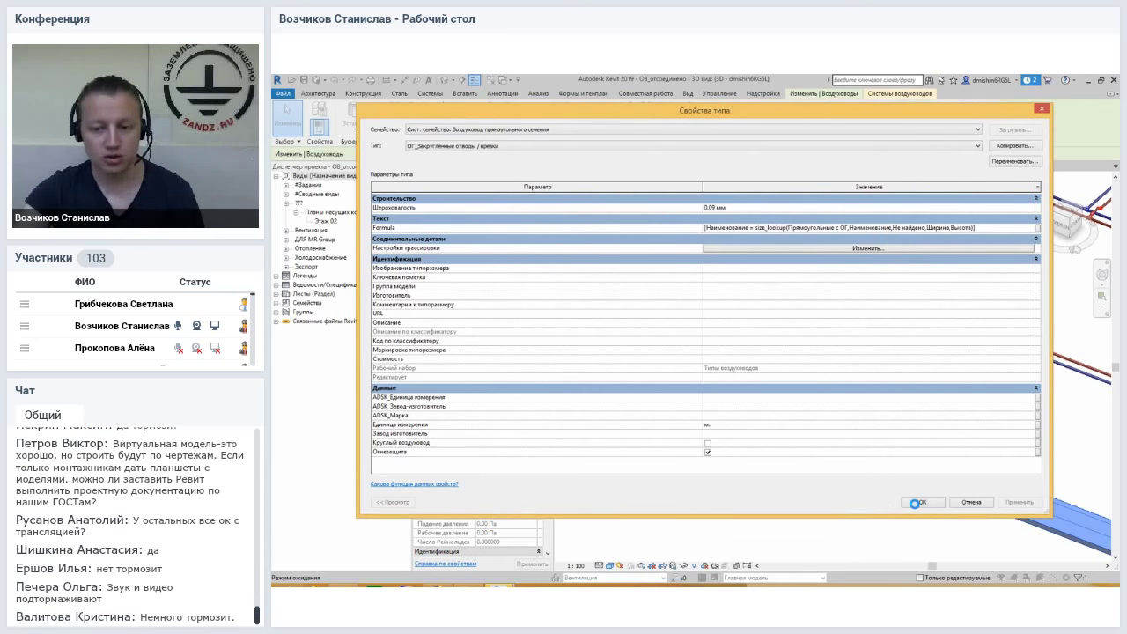
# Close Type Properties and return from the webinar window to the Revit 3D view.
pyautogui.click(921, 502)
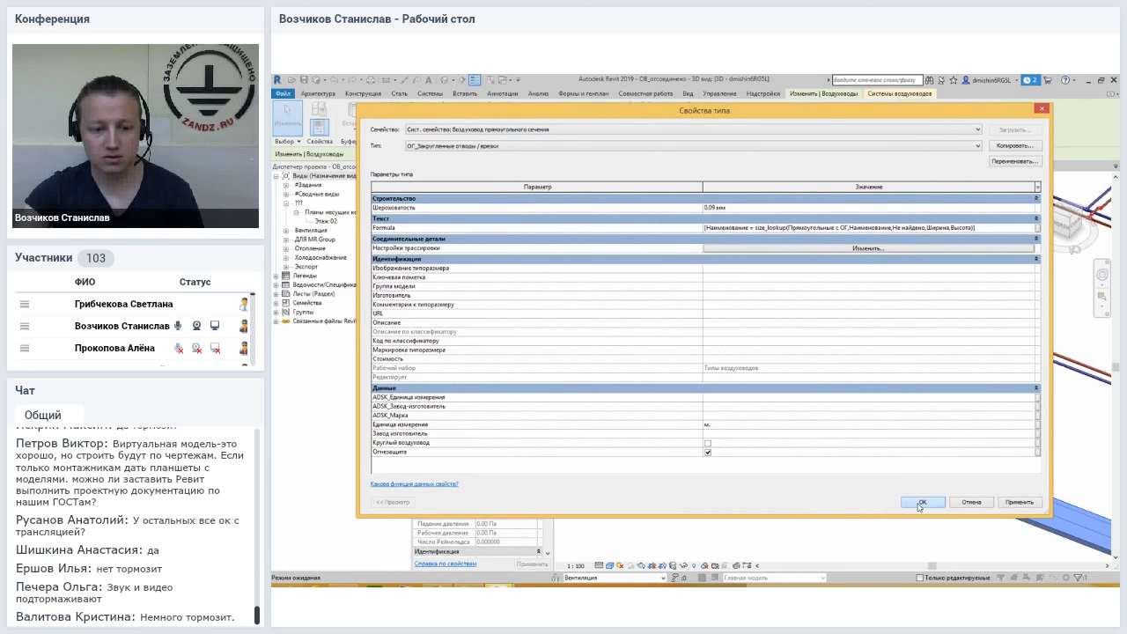
pyautogui.click(436, 533)
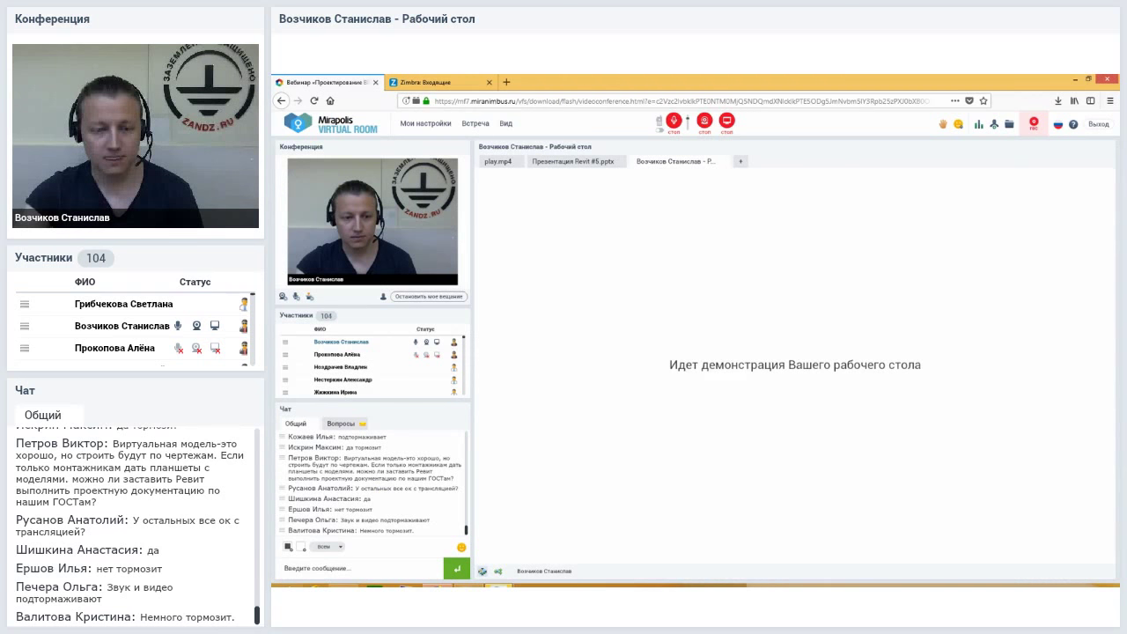
pyautogui.hotkey('alt', 'Tab')
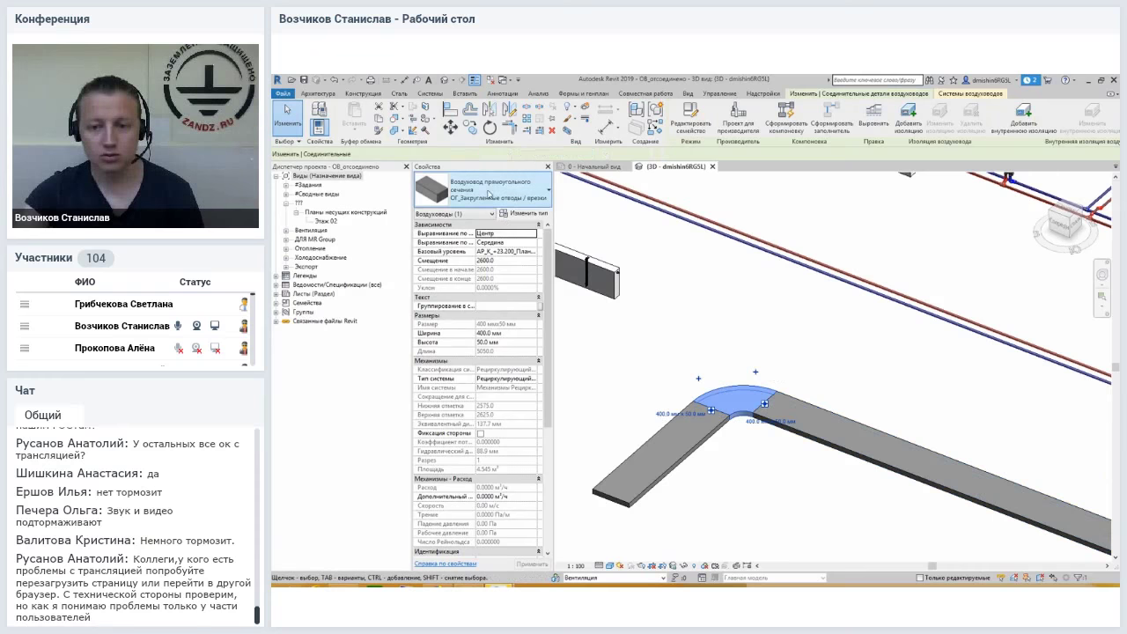
# Use Create Similar (CS) to draw a new 400×50 mm duct from the left branch's open end.
pyautogui.click(730, 392)
pyautogui.click(835, 420)
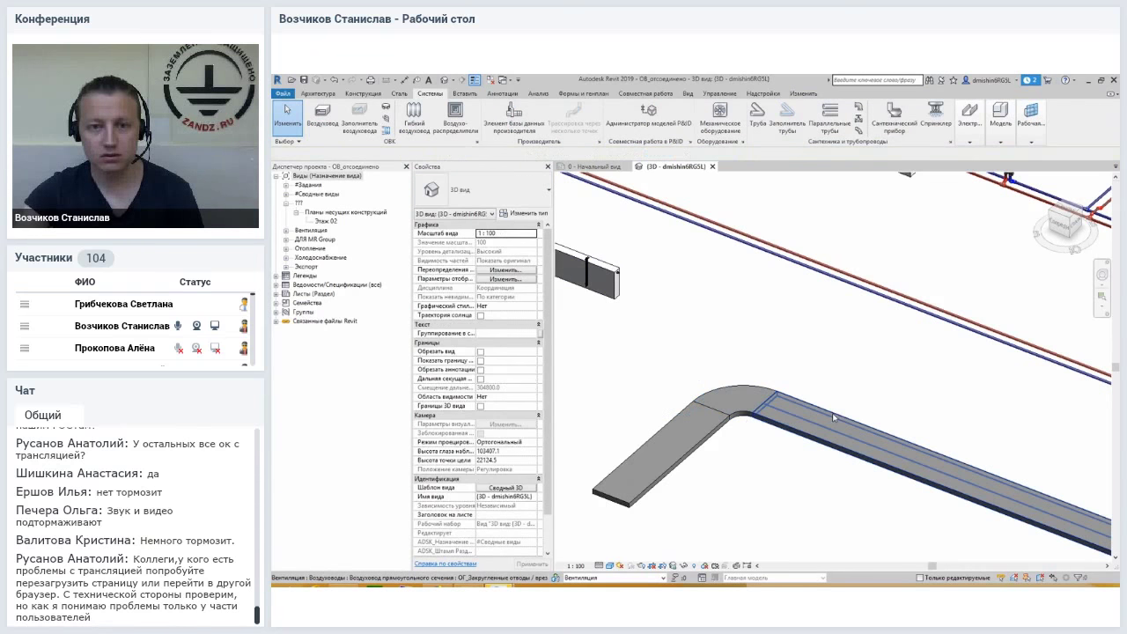
pyautogui.press('c')
pyautogui.press('s')
pyautogui.click(610, 499)
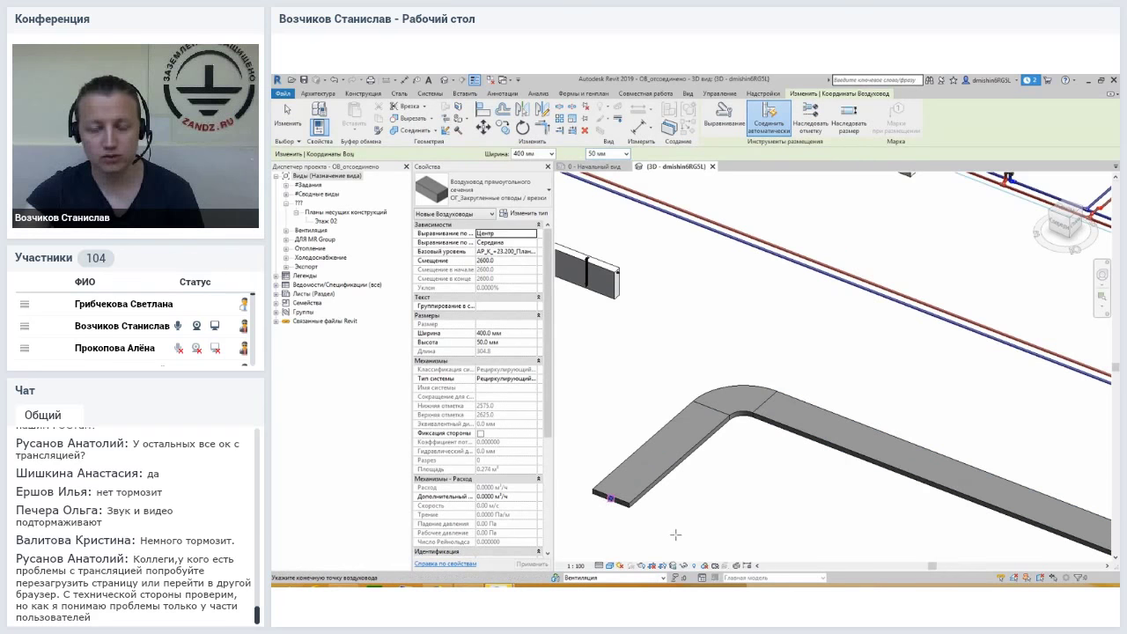
pyautogui.moveTo(717, 461); pyautogui.dragTo(747, 364, button='middle')
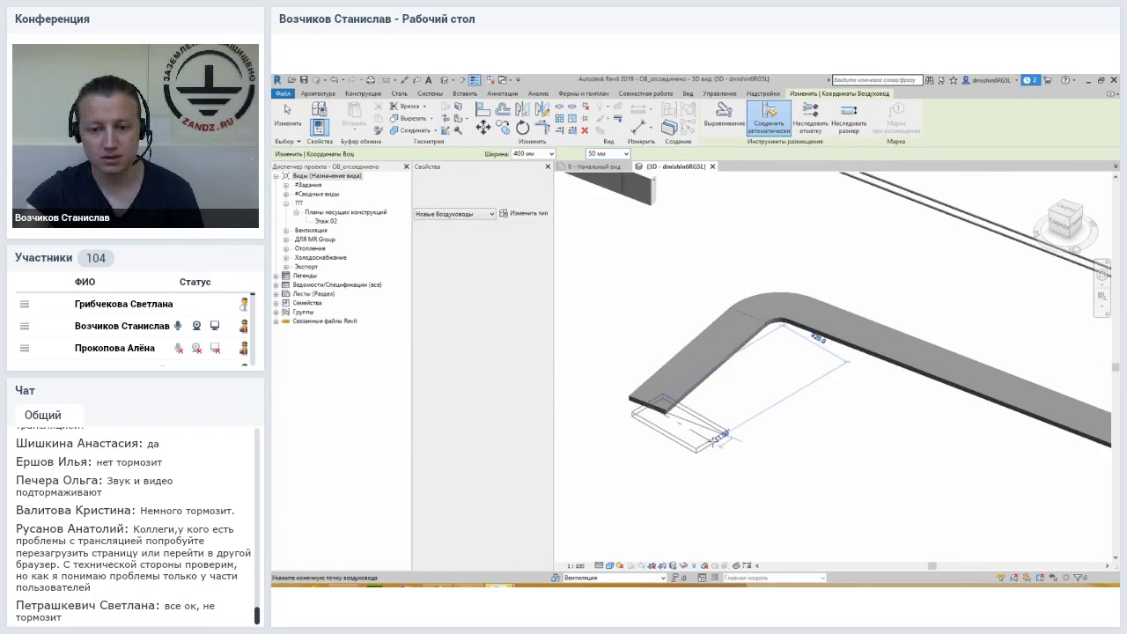
pyautogui.click(781, 453)
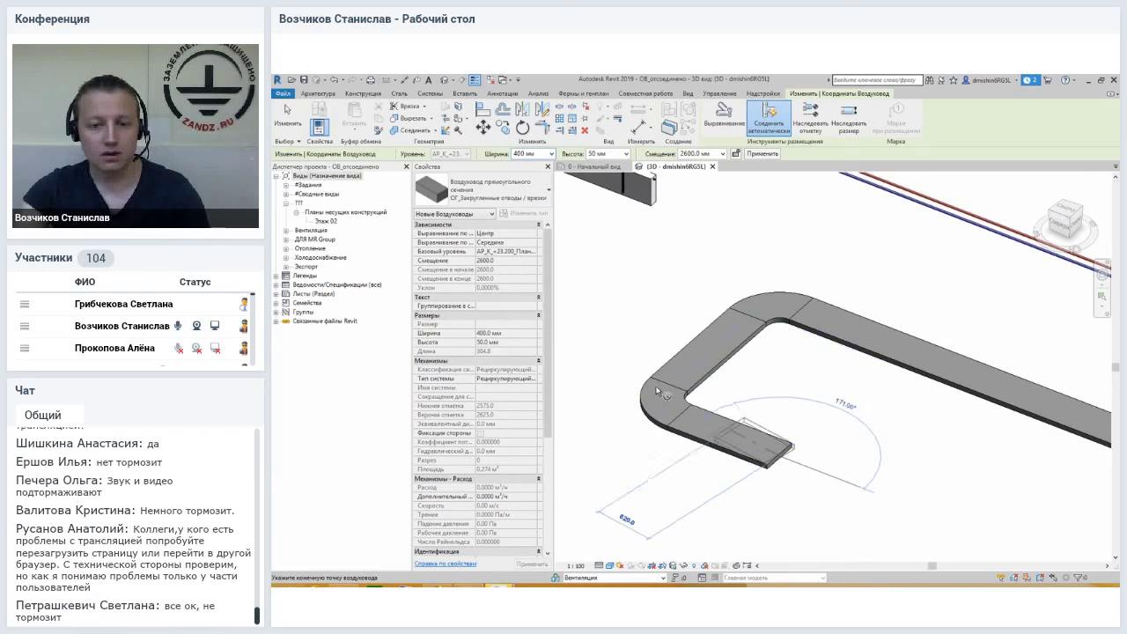
pyautogui.press('Escape')
pyautogui.press('Escape')
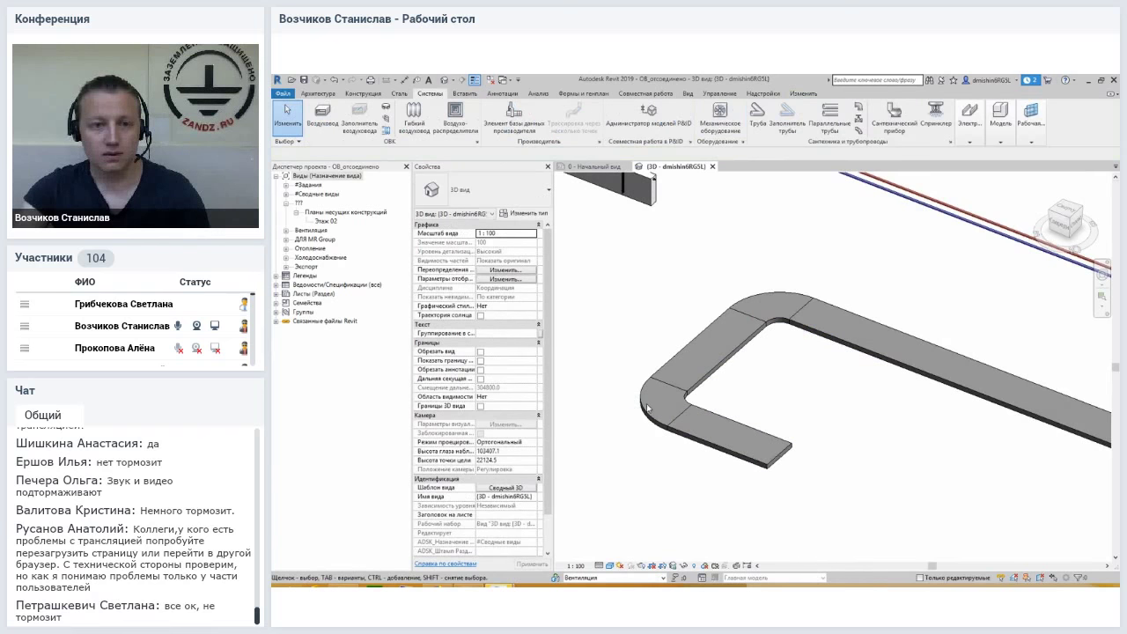
# Check the new ADSK 0,6 Вт rectangular elbow, then clear the selection.
pyautogui.click(645, 407)
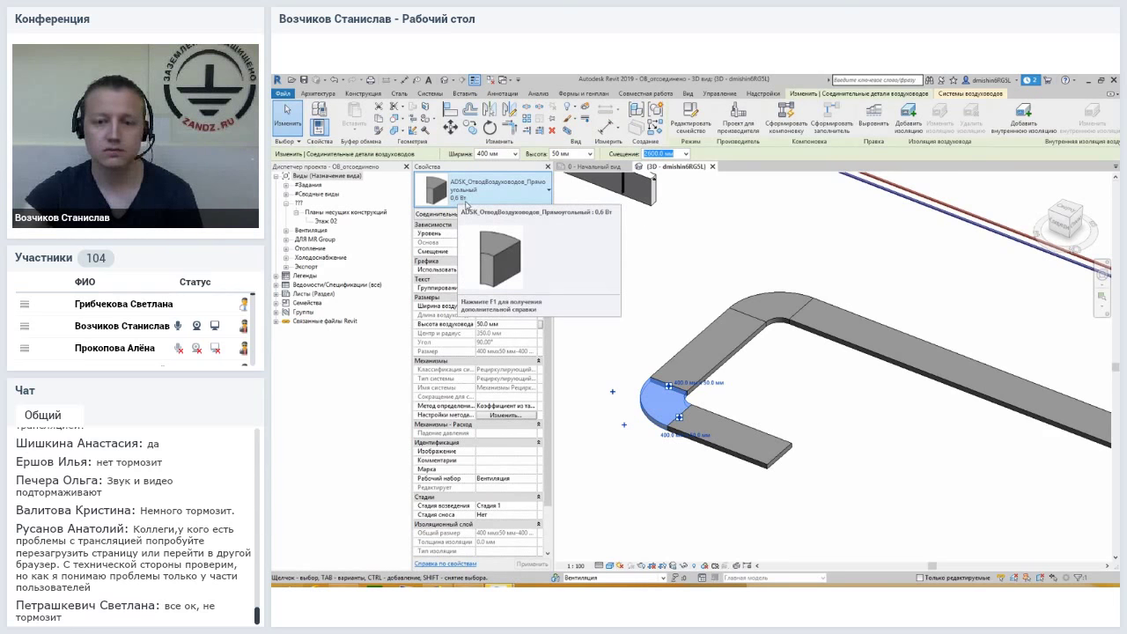
pyautogui.click(819, 376)
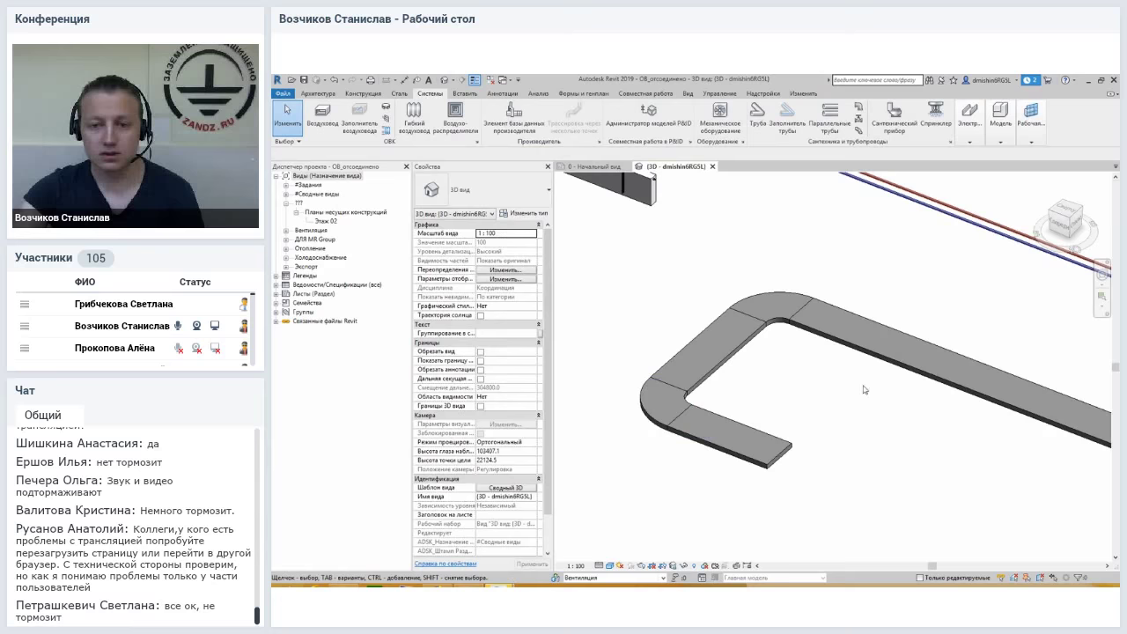
pyautogui.scroll(-2, 822, 395)
pyautogui.scroll(-1, 823, 396)
pyautogui.click(742, 360)
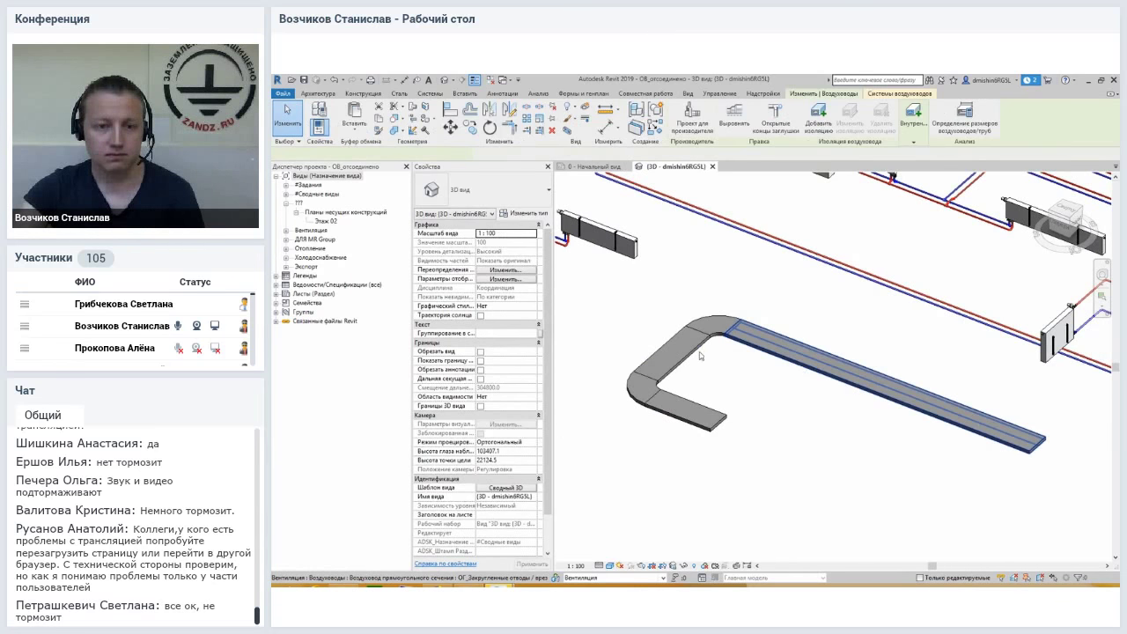
pyautogui.click(701, 356)
pyautogui.moveTo(545, 276); pyautogui.dragTo(546, 273)
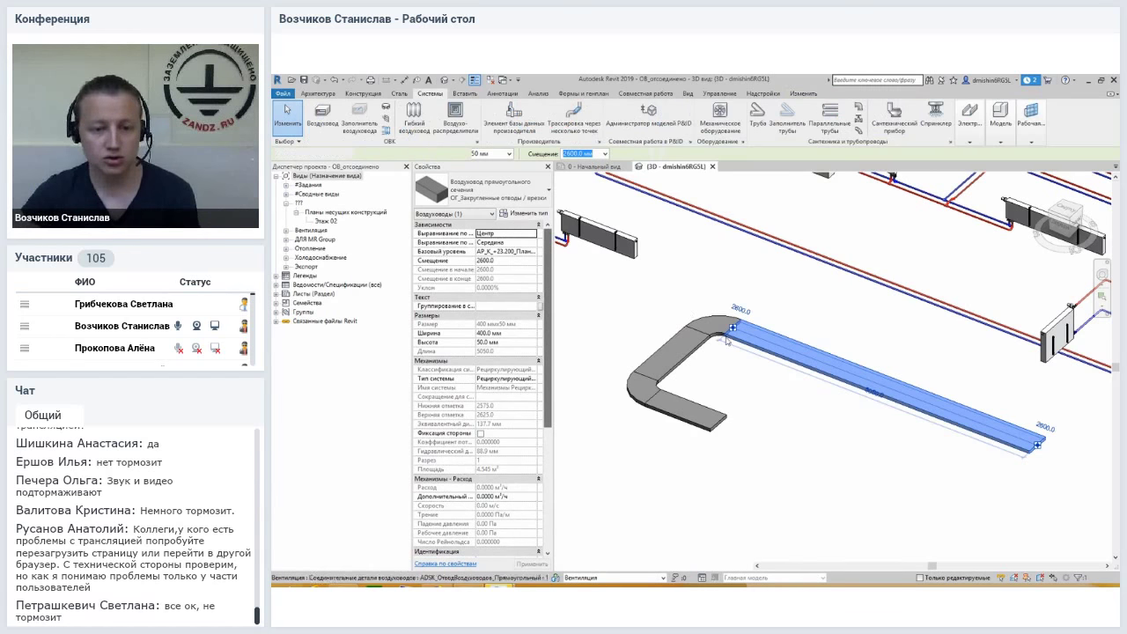
pyautogui.press('Escape')
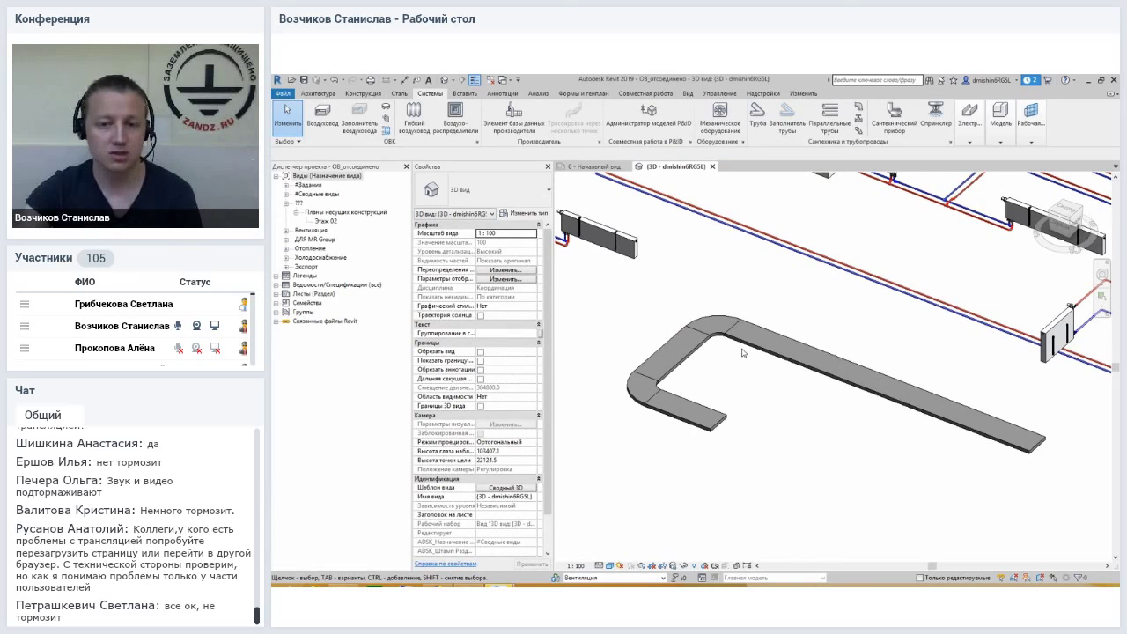
pyautogui.click(732, 346)
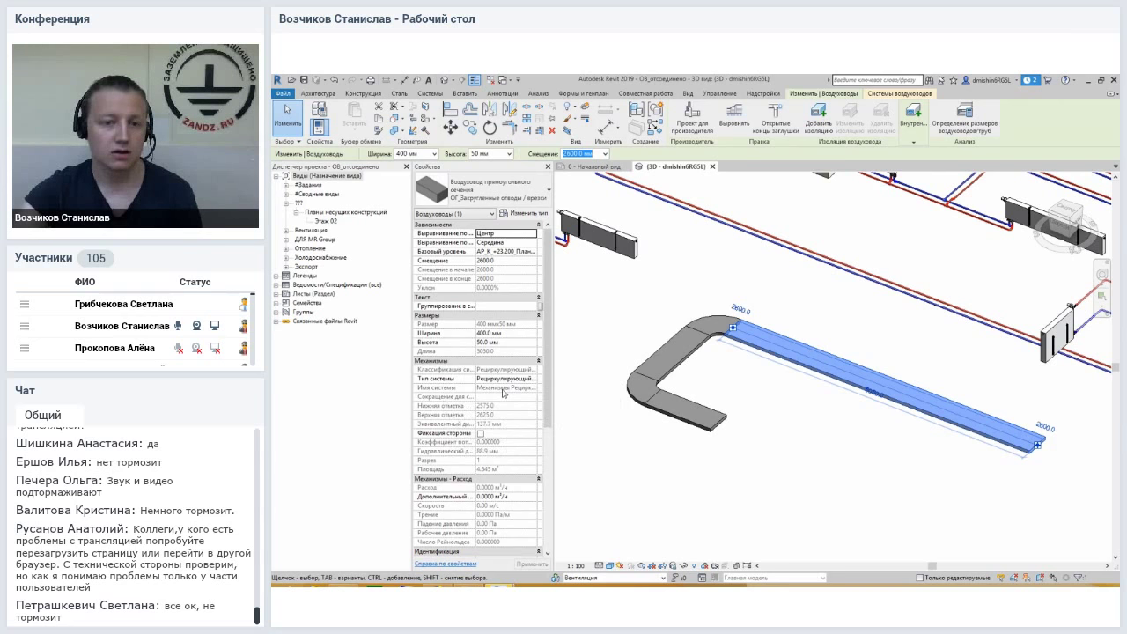
pyautogui.press('Escape')
pyautogui.moveTo(611, 371); pyautogui.dragTo(593, 370, button='middle')
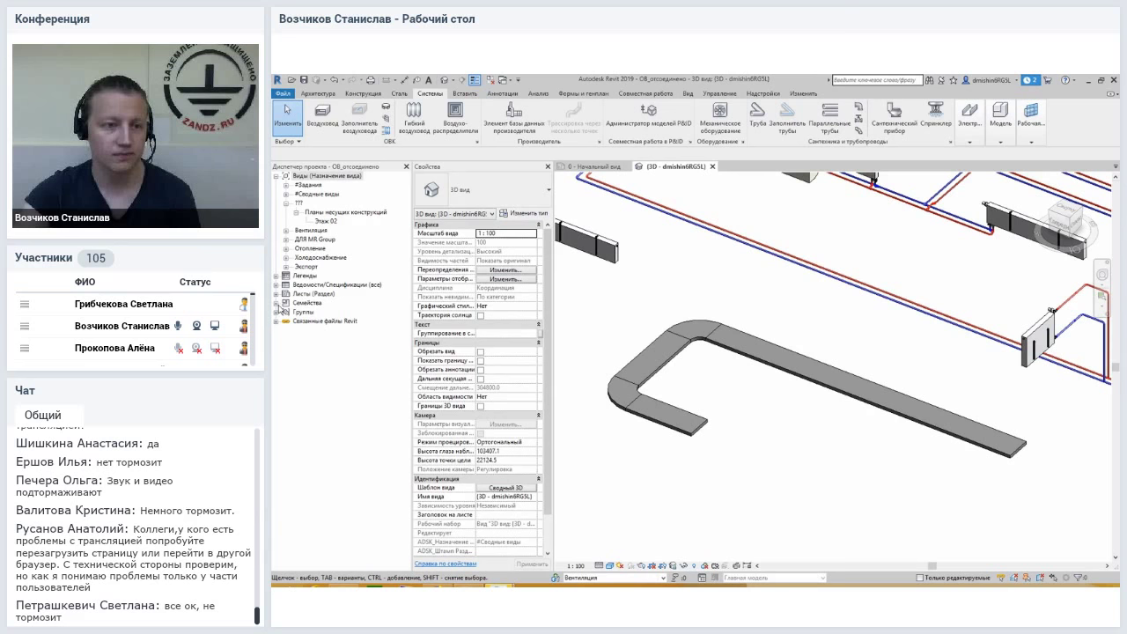
# Expand Семейства > Системы воздуховодов > Система воздуховодов and inspect the ADSK_Подпор air system type.
pyautogui.click(276, 303)
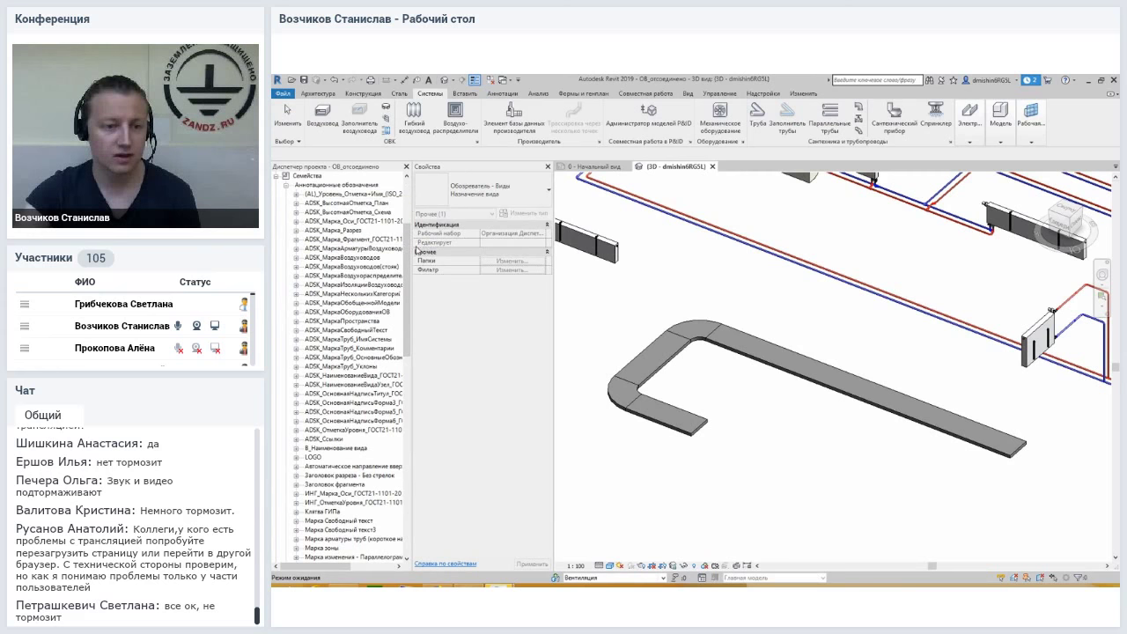
pyautogui.moveTo(408, 246); pyautogui.dragTo(407, 451)
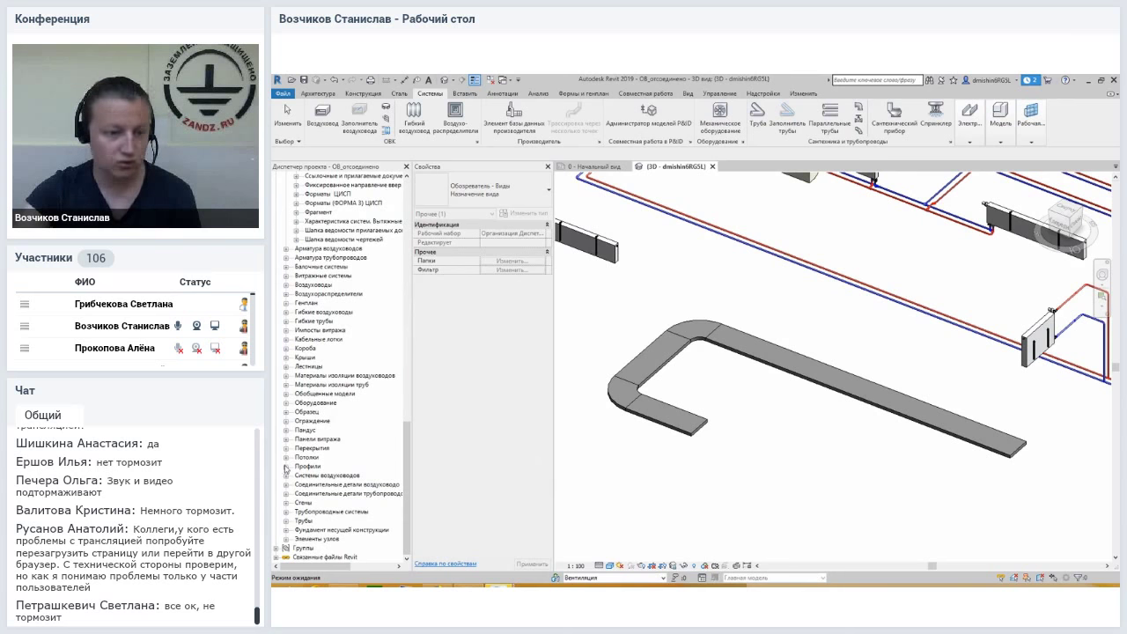
pyautogui.click(302, 476)
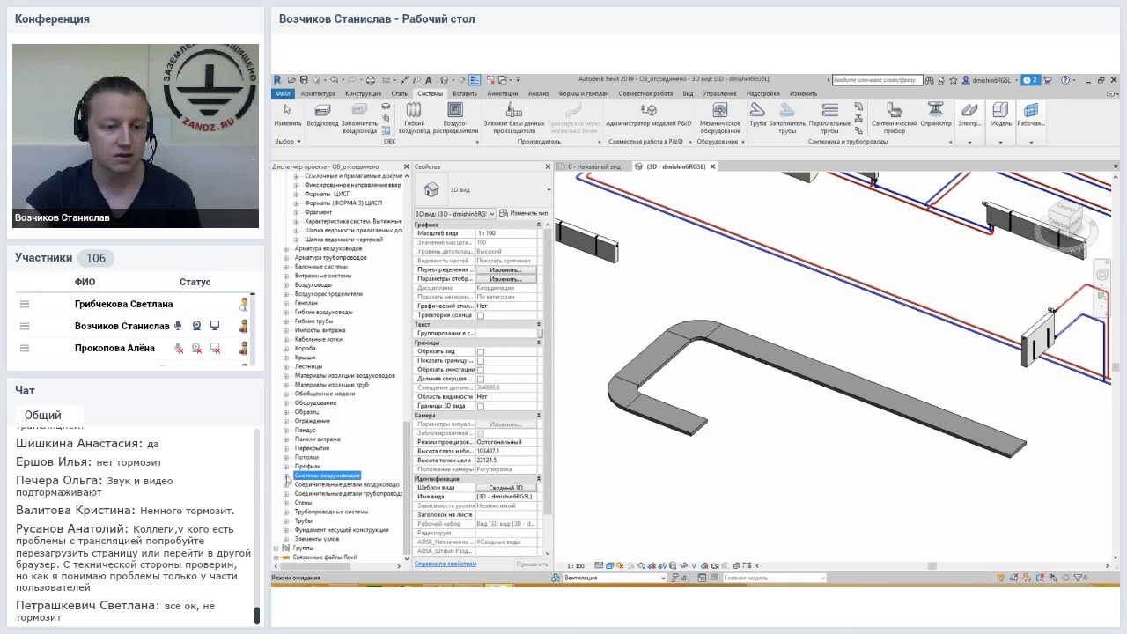
pyautogui.click(286, 477)
pyautogui.click(296, 485)
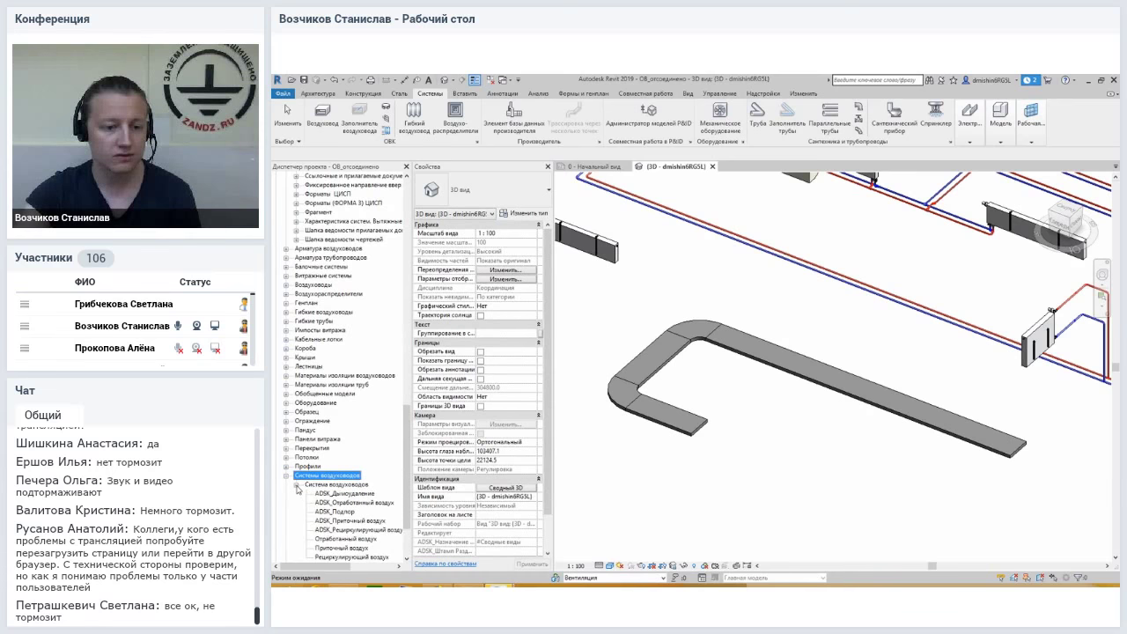
pyautogui.scroll(-1, 299, 490)
pyautogui.click(336, 468)
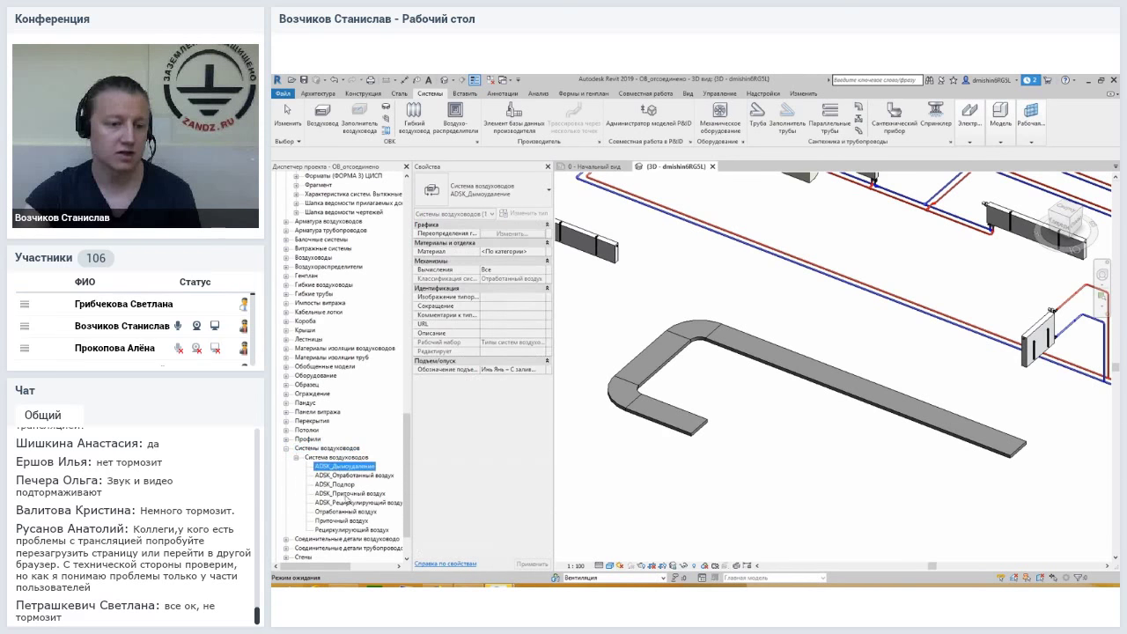
pyautogui.click(336, 484)
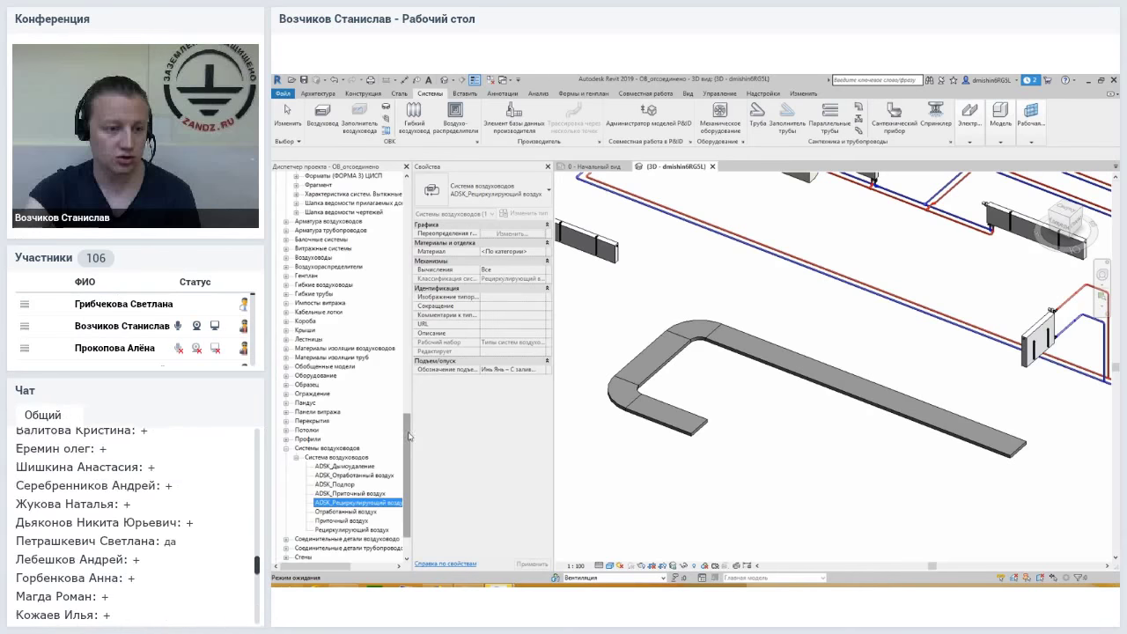
pyautogui.click(298, 404)
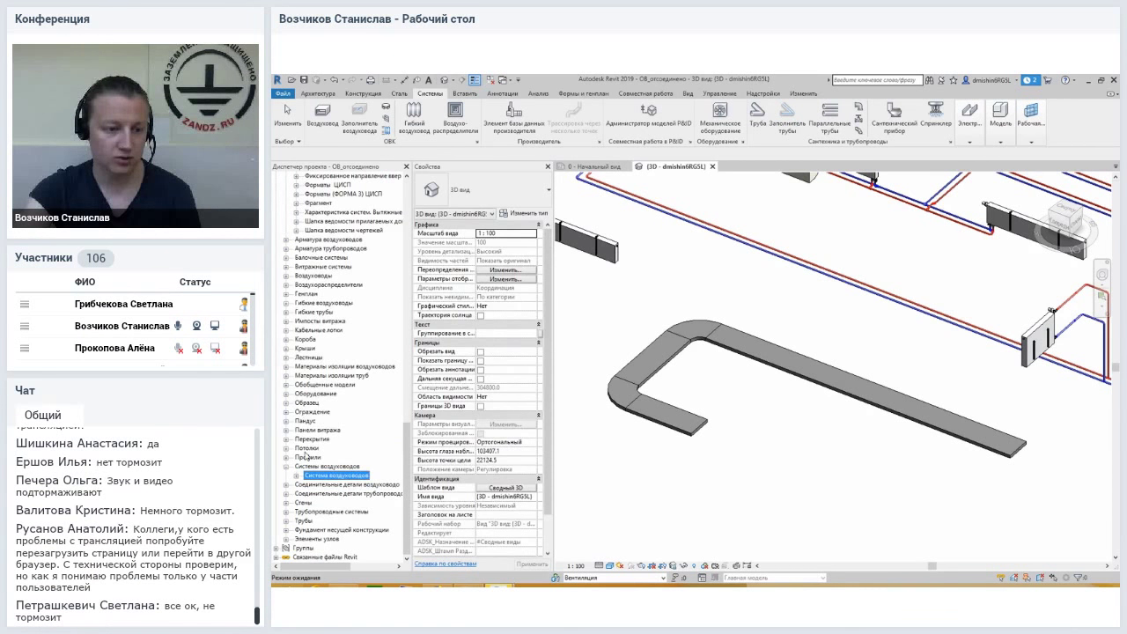
# Expand Трубопроводные системы and scroll through its pipe system types, such as ADSK_Водопровод and Отопление подача.
pyautogui.click(307, 514)
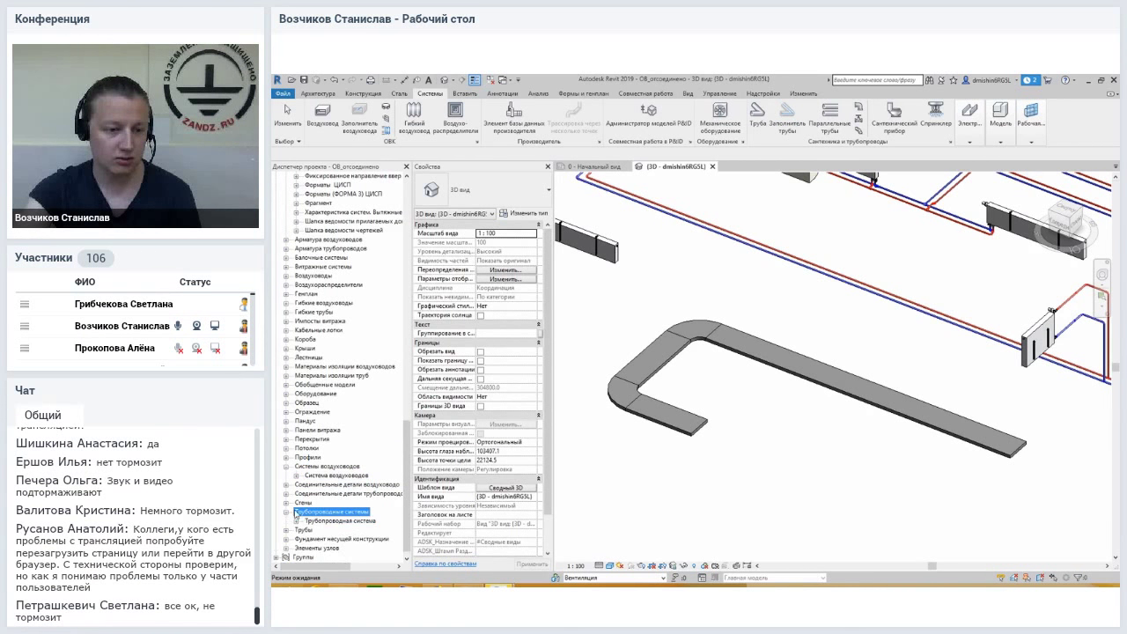
pyautogui.click(286, 514)
pyautogui.click(297, 513)
pyautogui.scroll(-1, 303, 475)
pyautogui.scroll(2, 303, 469)
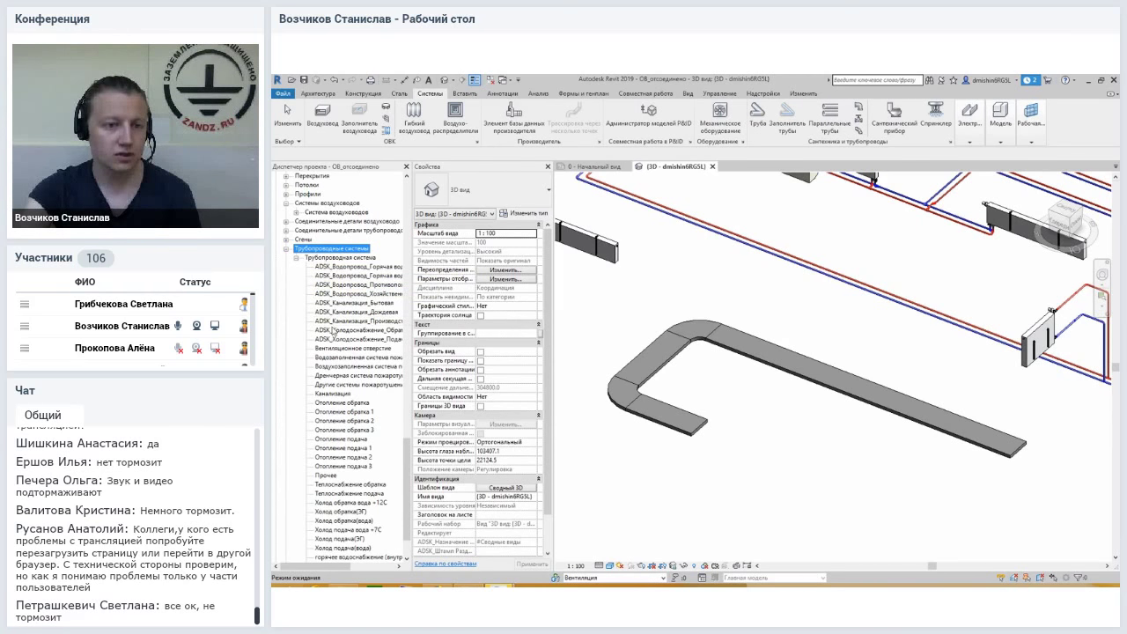
pyautogui.scroll(2, 401, 440)
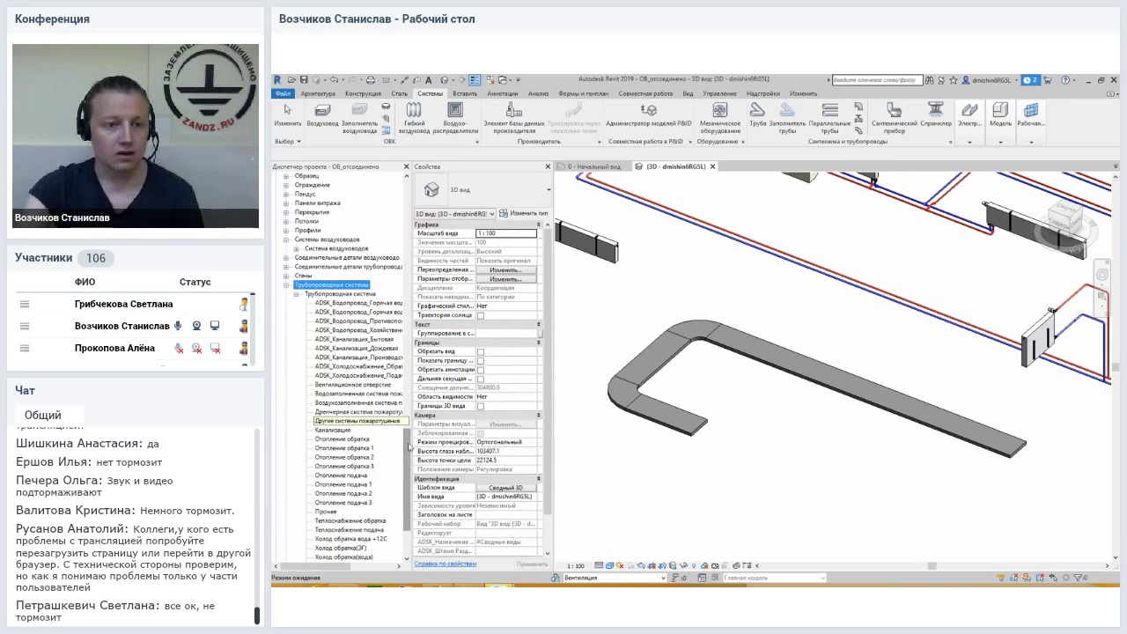
pyautogui.scroll(-1, 386, 376)
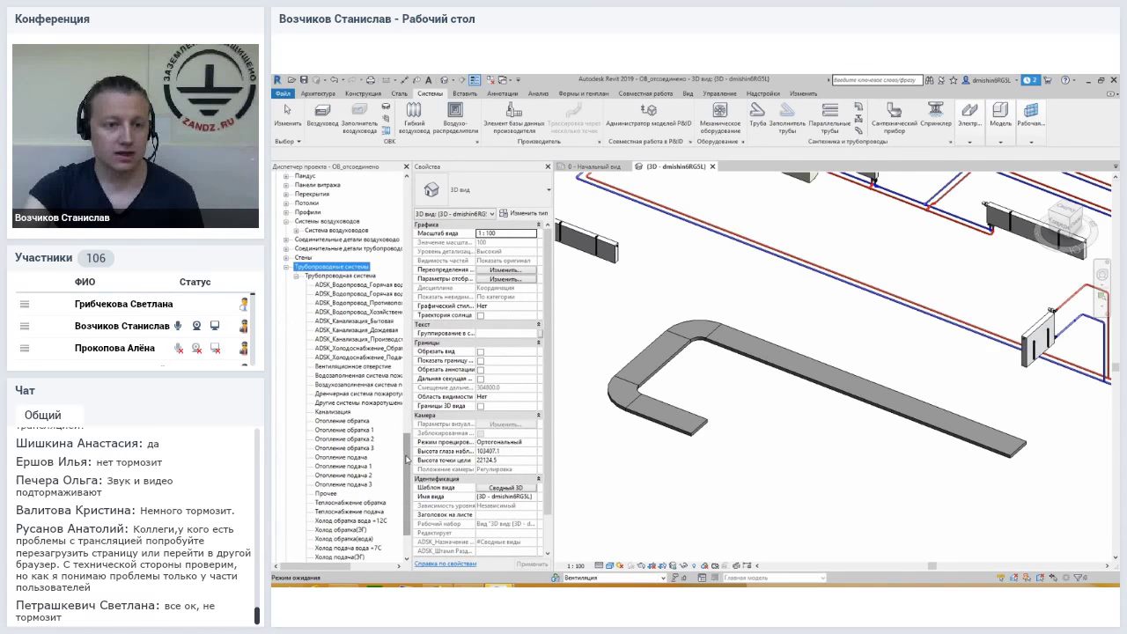
pyautogui.scroll(2, 392, 396)
# Duplicate the hot water supply piping system type in the Project Browser.
pyautogui.click(347, 323)
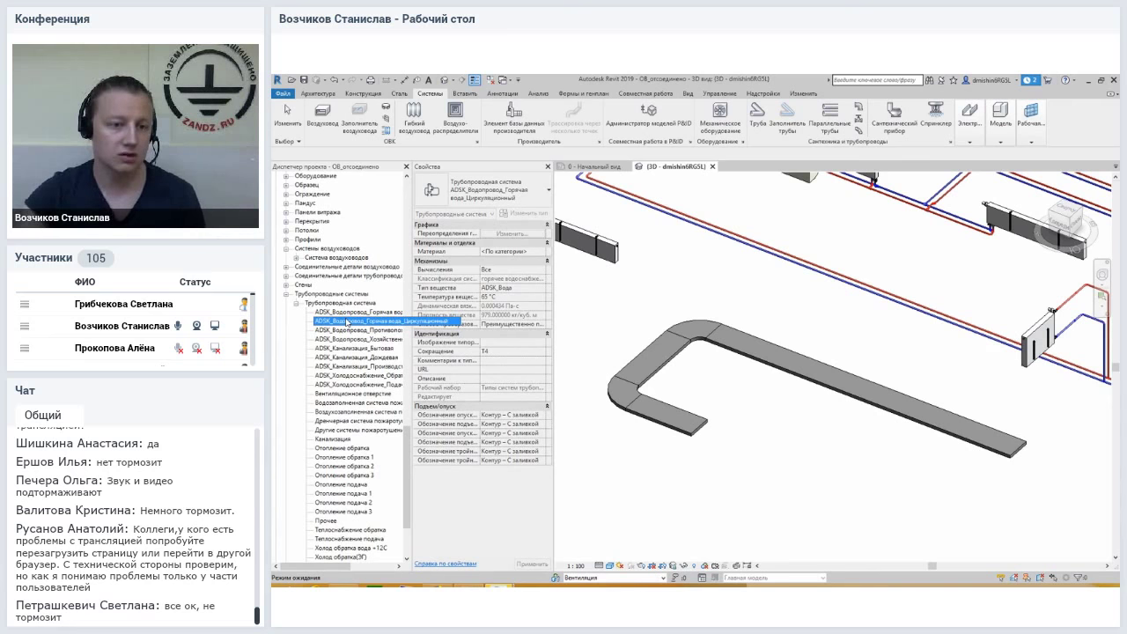
pyautogui.click(347, 312)
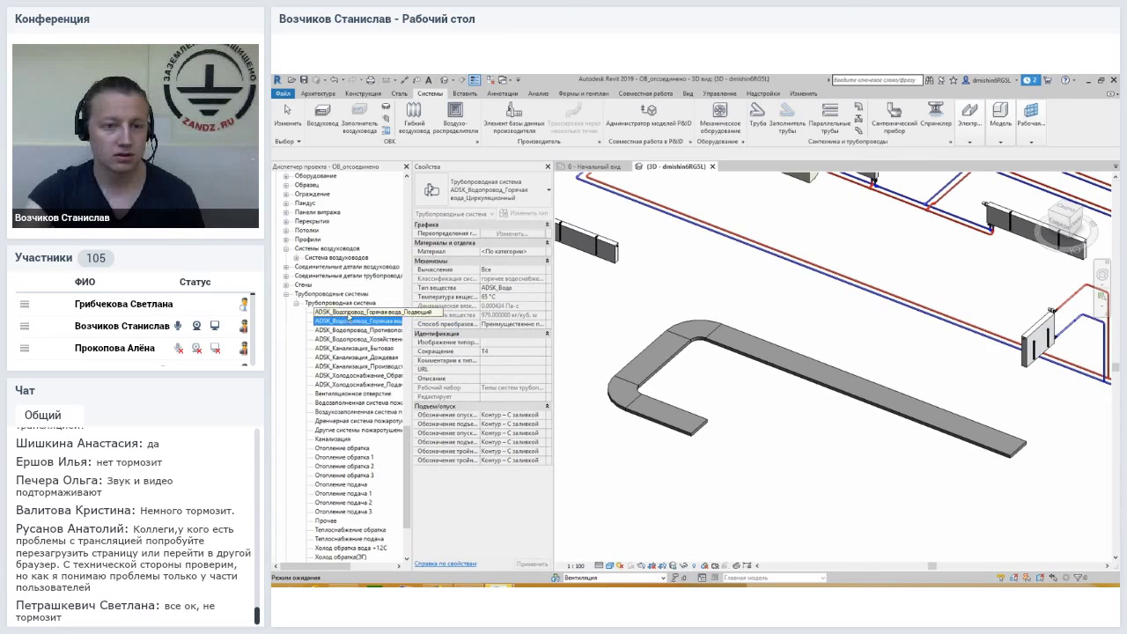
pyautogui.rightClick(349, 314)
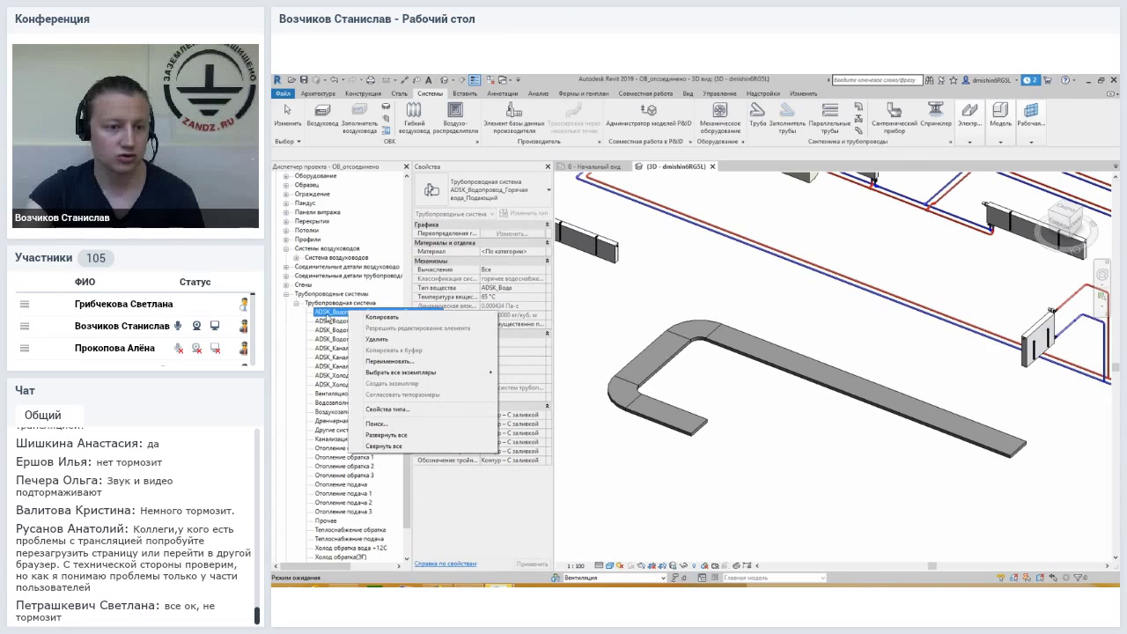
pyautogui.click(383, 317)
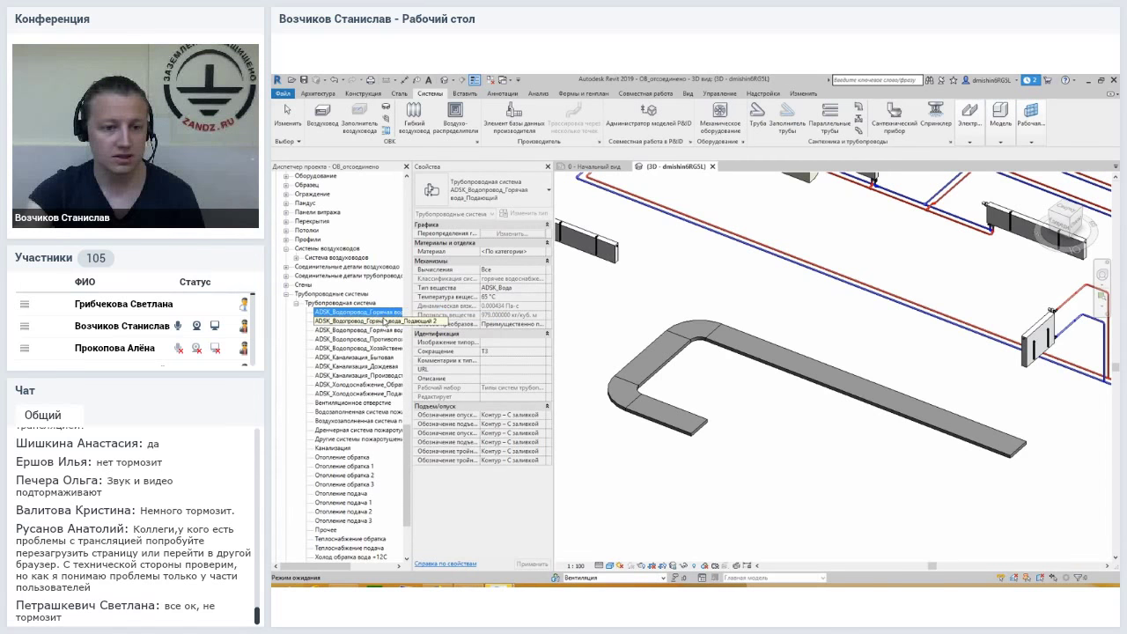
# Rename the duplicate to Тестовая and open its type properties.
pyautogui.rightClick(384, 322)
pyautogui.click(419, 371)
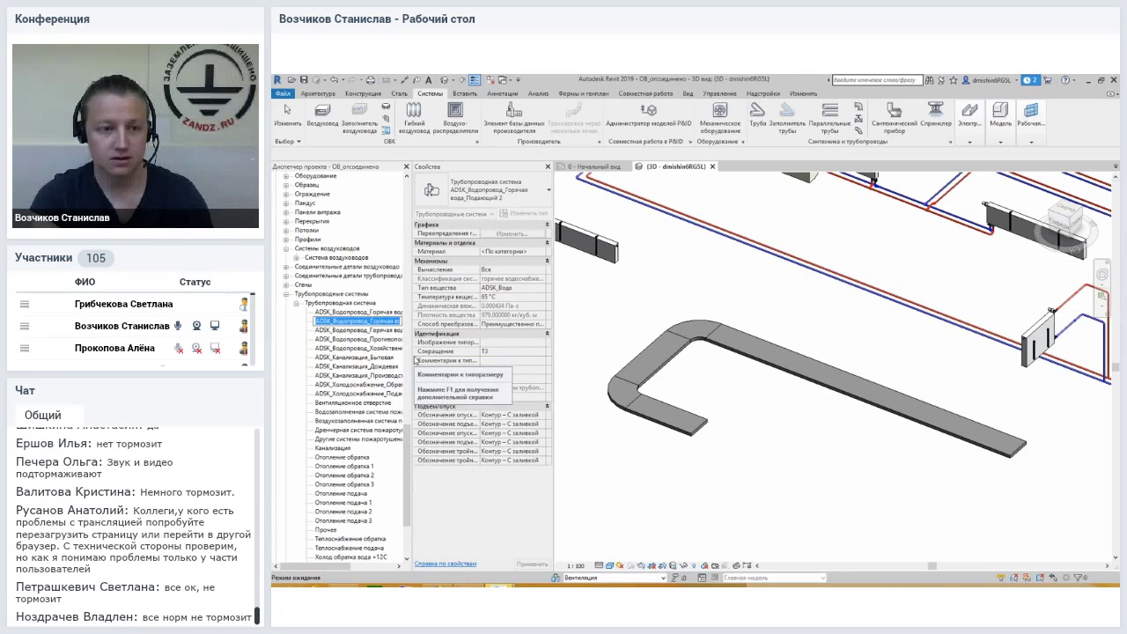
pyautogui.write('Nb')
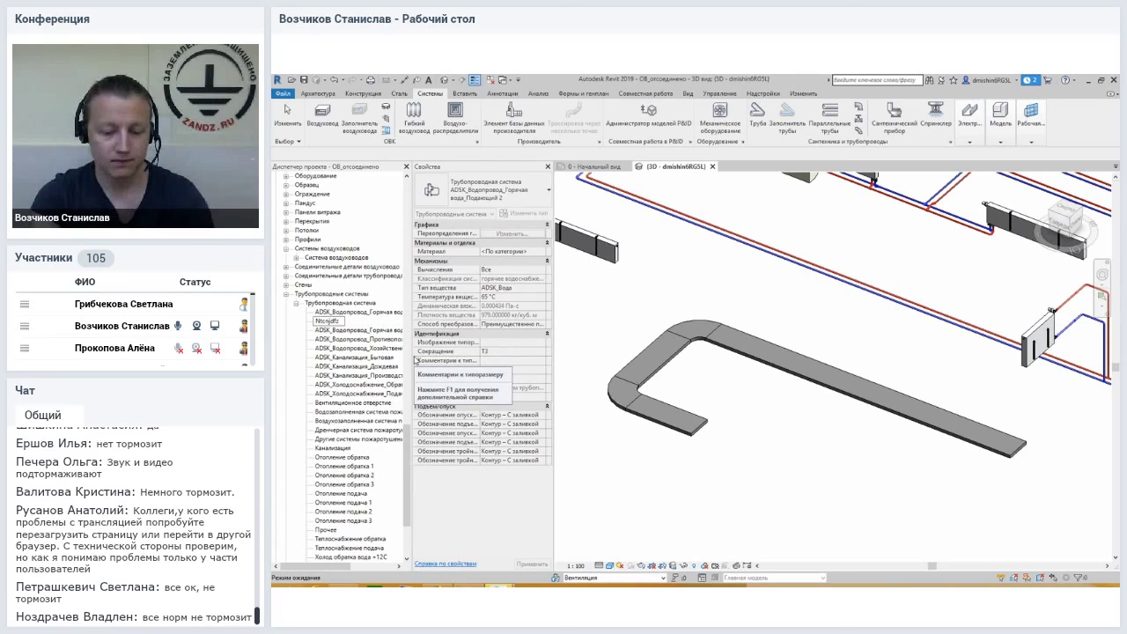
pyautogui.press('BackSpace')
pyautogui.press('BackSpace')
pyautogui.press('BackSpace')
pyautogui.press('BackSpace')
pyautogui.press('BackSpace')
pyautogui.write('Тесто')
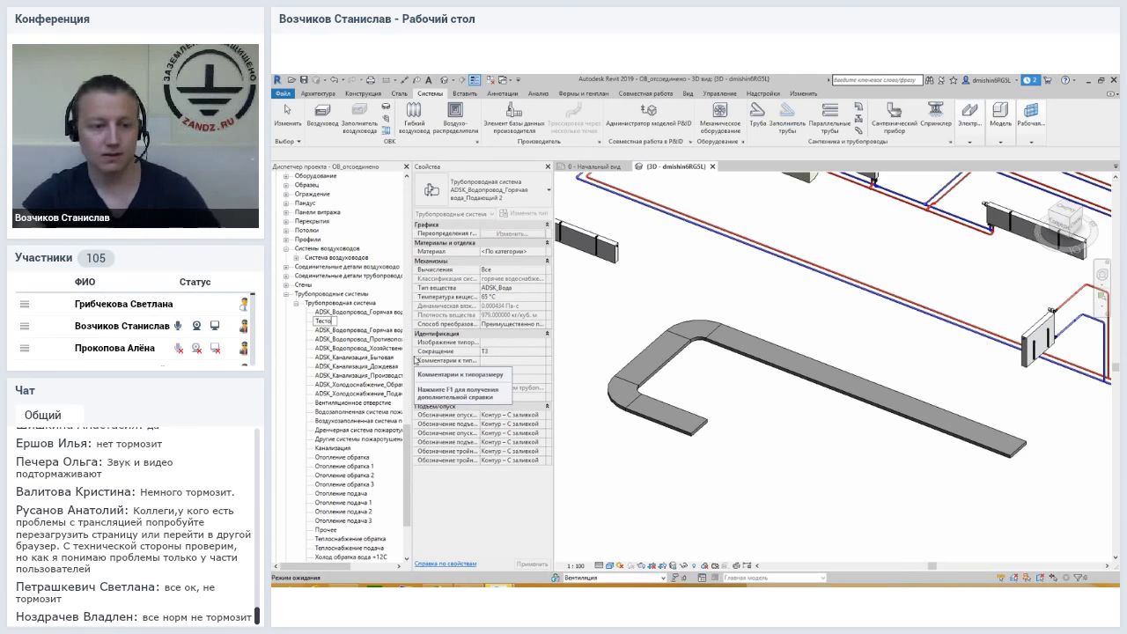
pyautogui.write('вая')
pyautogui.press('Return')
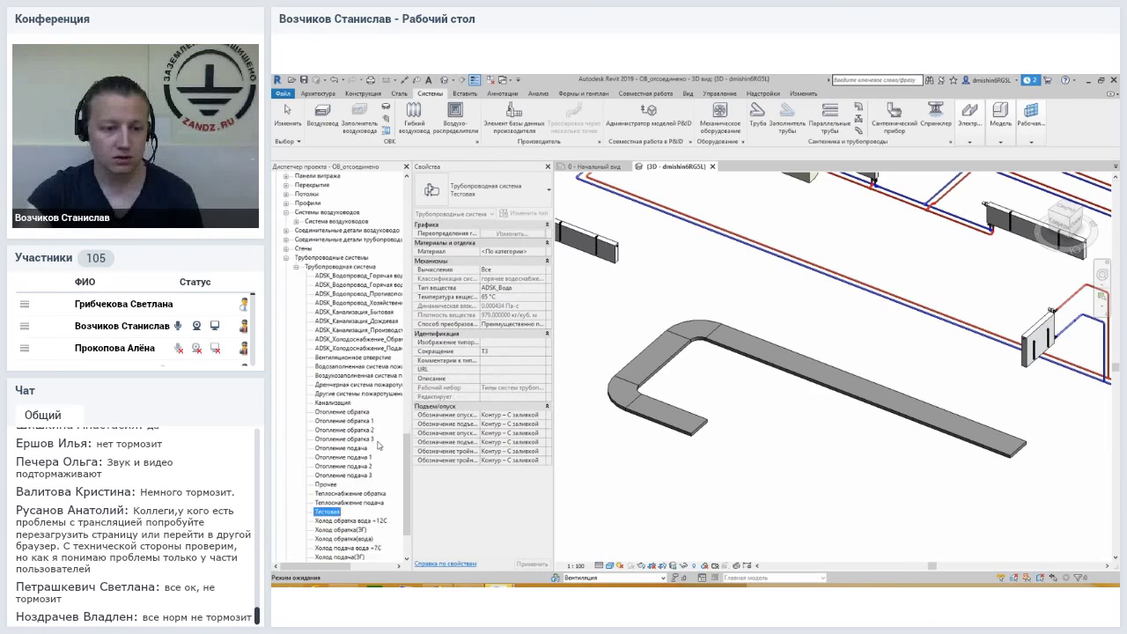
pyautogui.doubleClick(336, 504)
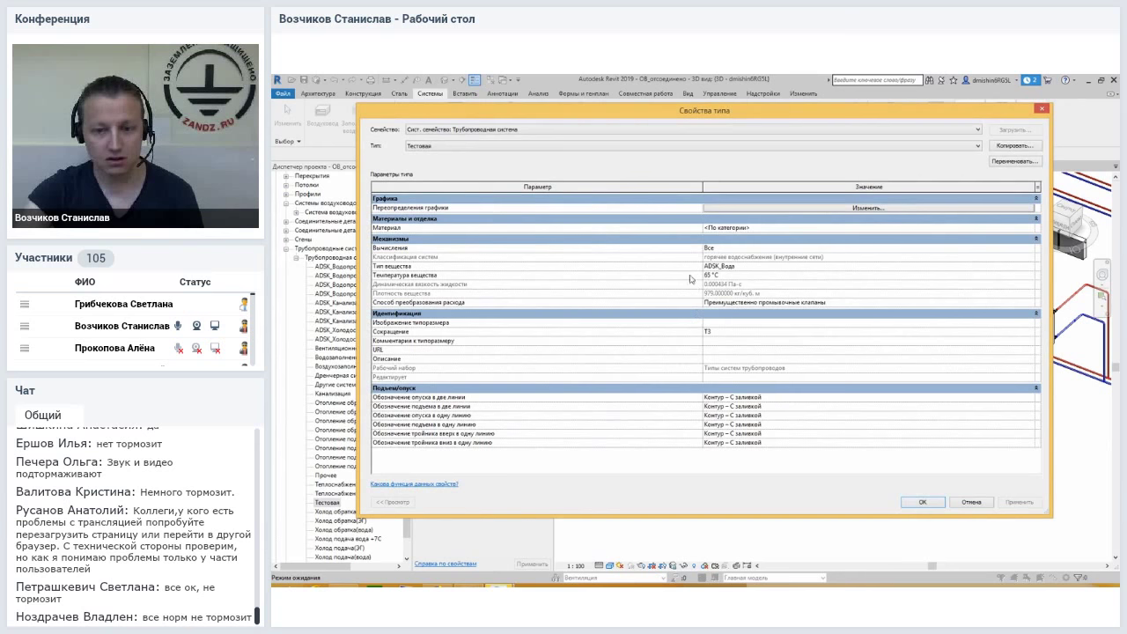
# Give the Тестовая piping system type the abbreviation Т5 and confirm the Type Properties with OK.
pyautogui.click(725, 333)
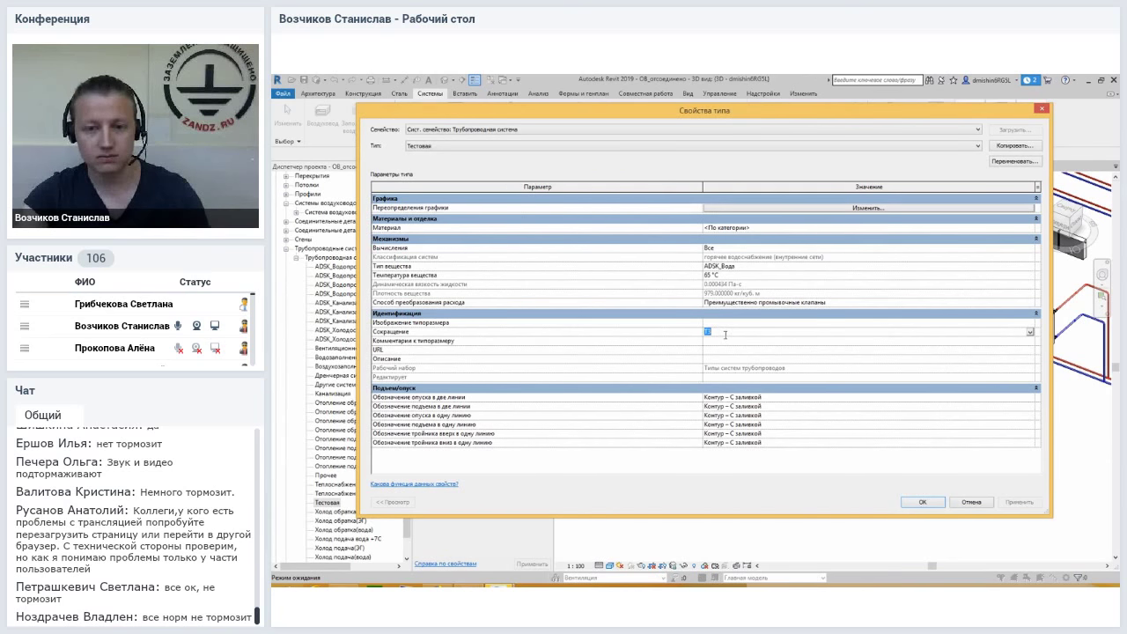
pyautogui.write('Т')
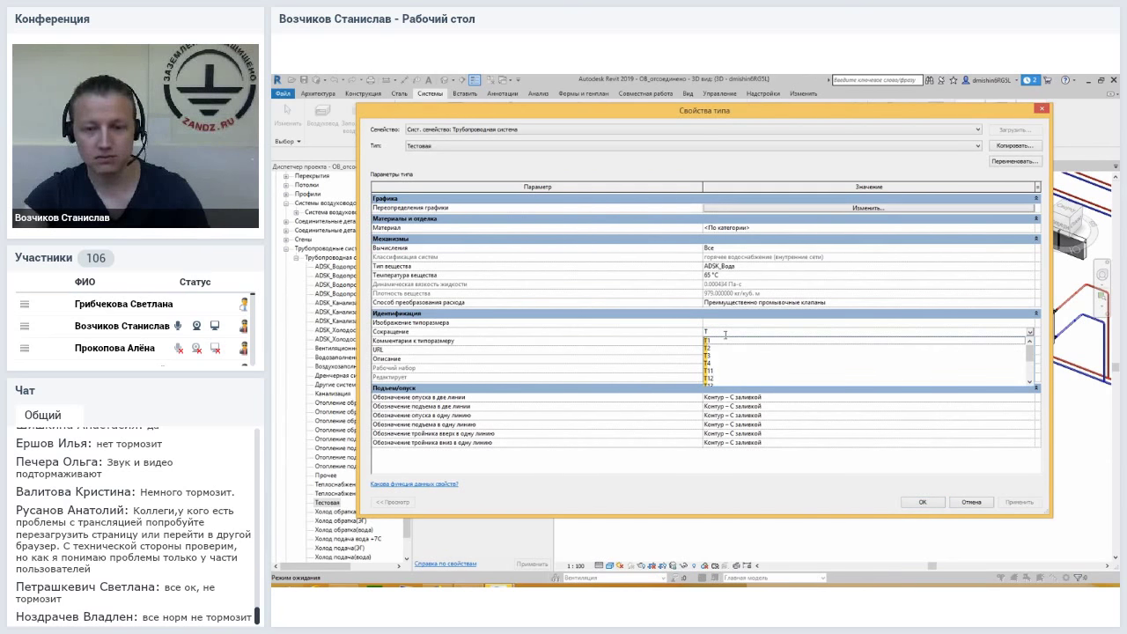
pyautogui.write('5')
pyautogui.click(731, 350)
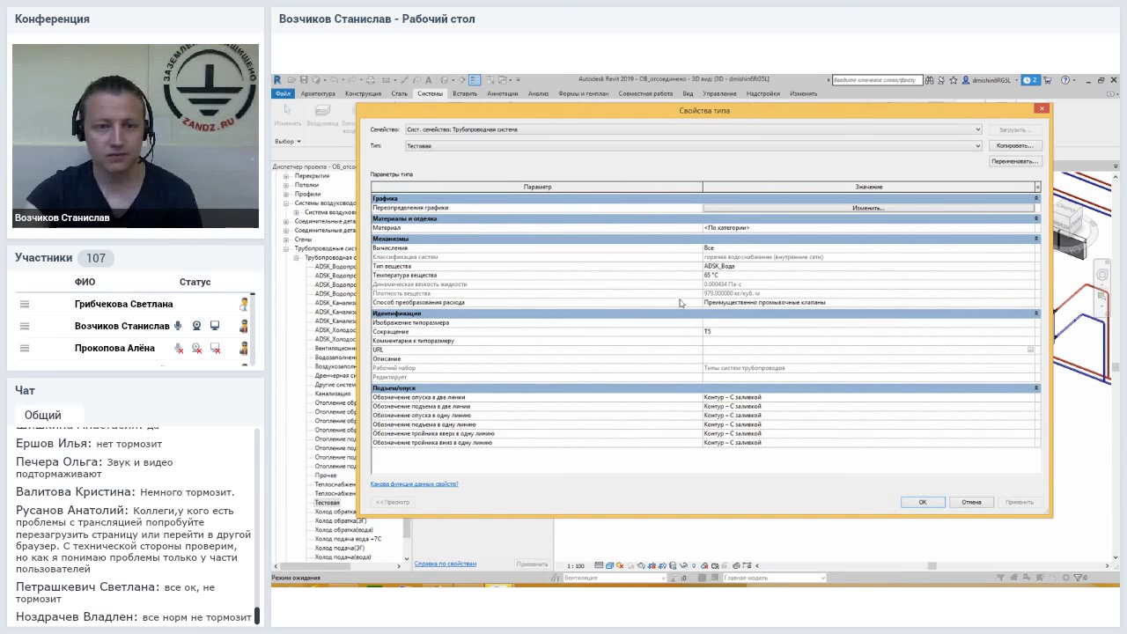
pyautogui.click(742, 249)
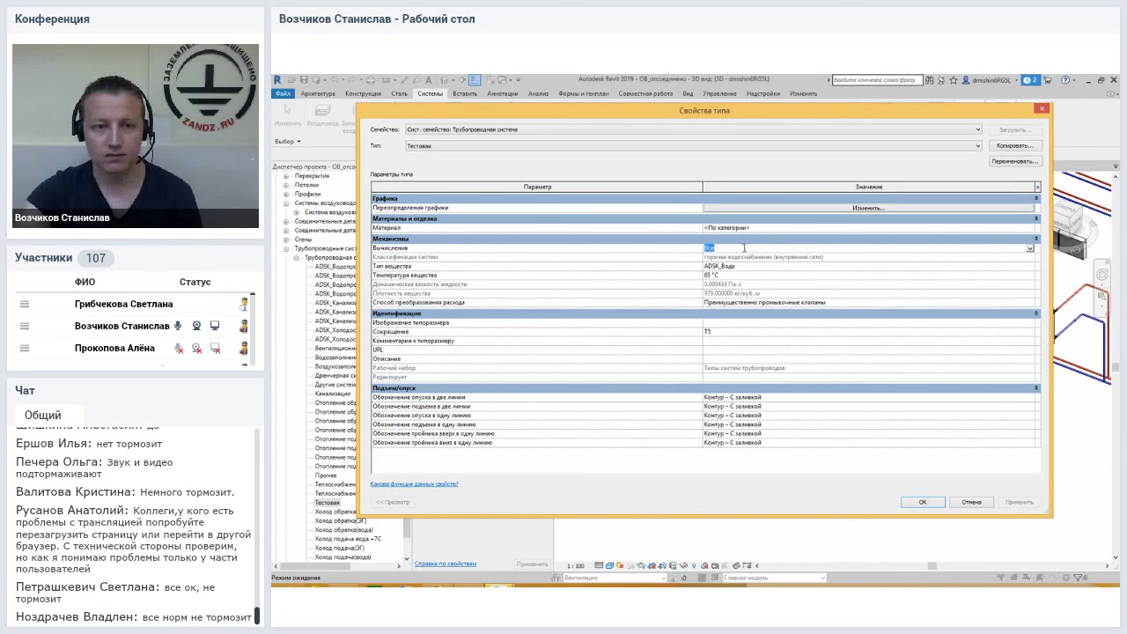
pyautogui.click(923, 502)
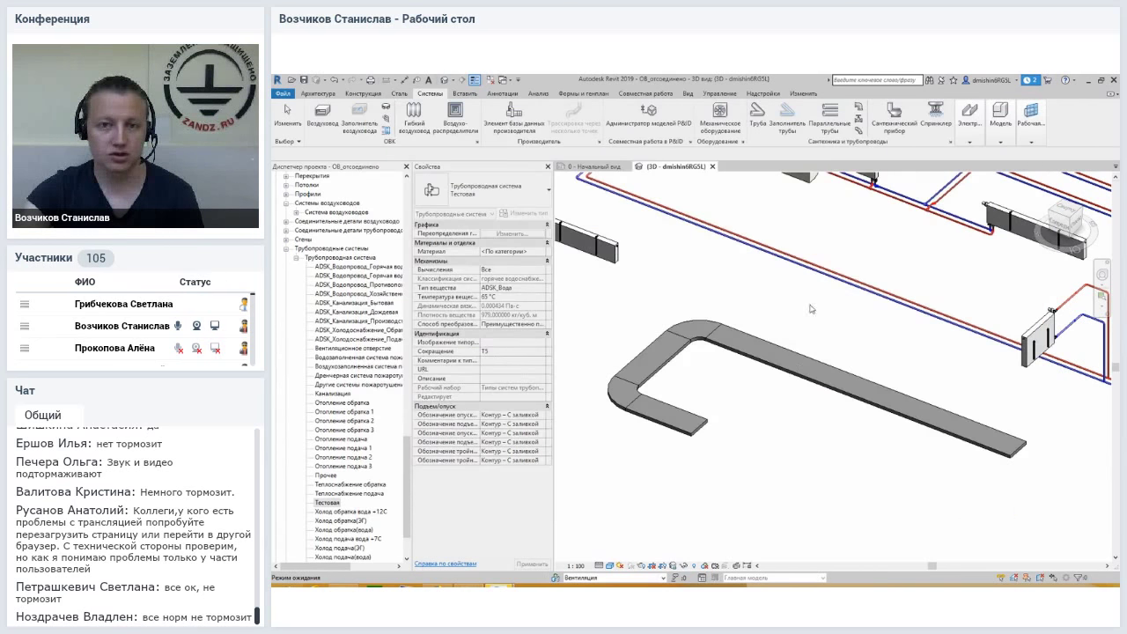
# With the Pipe tool (PI), set the system type for new pipes to Тестовая, then exit without drawing.
pyautogui.click(779, 305)
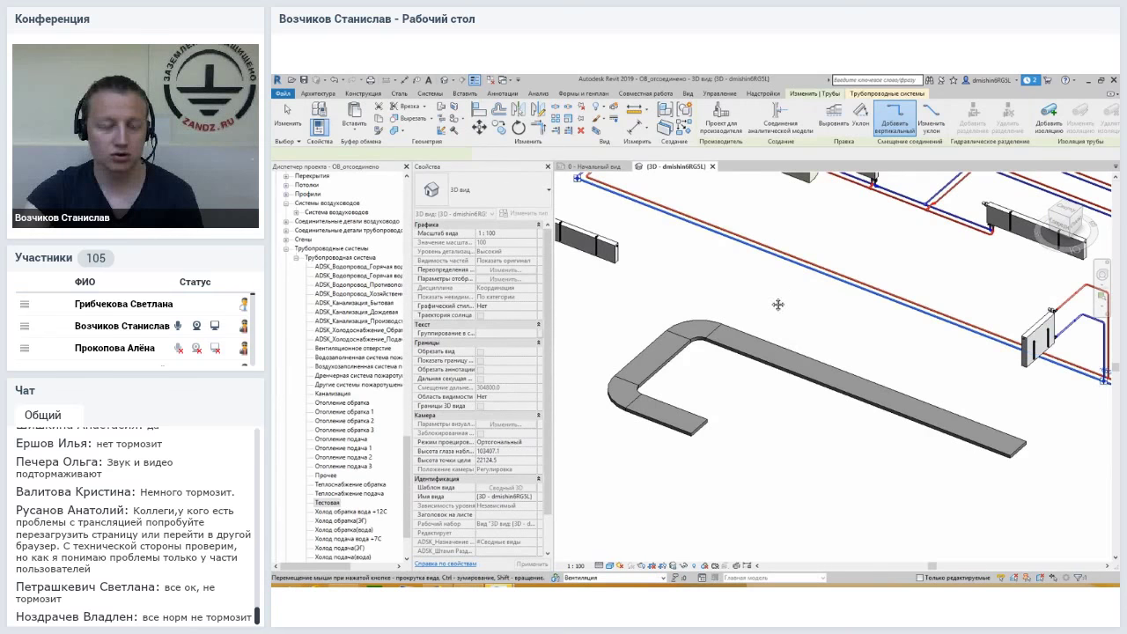
pyautogui.moveTo(779, 304); pyautogui.dragTo(751, 331, button='middle')
pyautogui.press('p')
pyautogui.press('i')
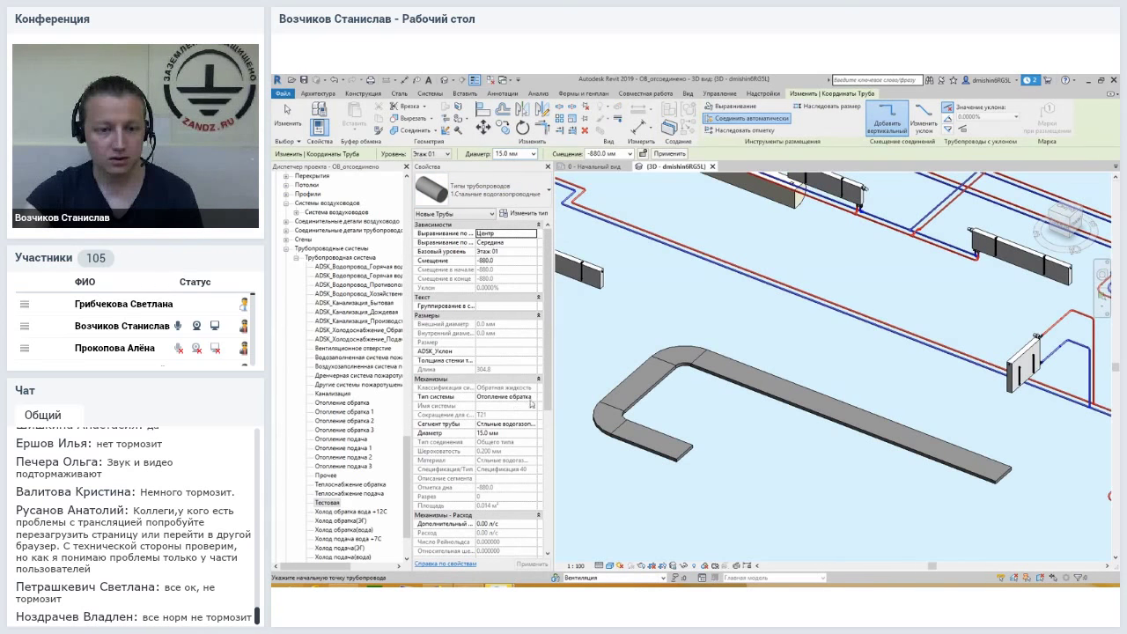
pyautogui.click(535, 398)
pyautogui.scroll(1, 533, 407)
pyautogui.scroll(1, 534, 410)
pyautogui.scroll(1, 535, 413)
pyautogui.scroll(1, 536, 420)
pyautogui.scroll(-2, 535, 423)
pyautogui.scroll(-2, 534, 425)
pyautogui.scroll(-2, 532, 427)
pyautogui.scroll(-1, 529, 429)
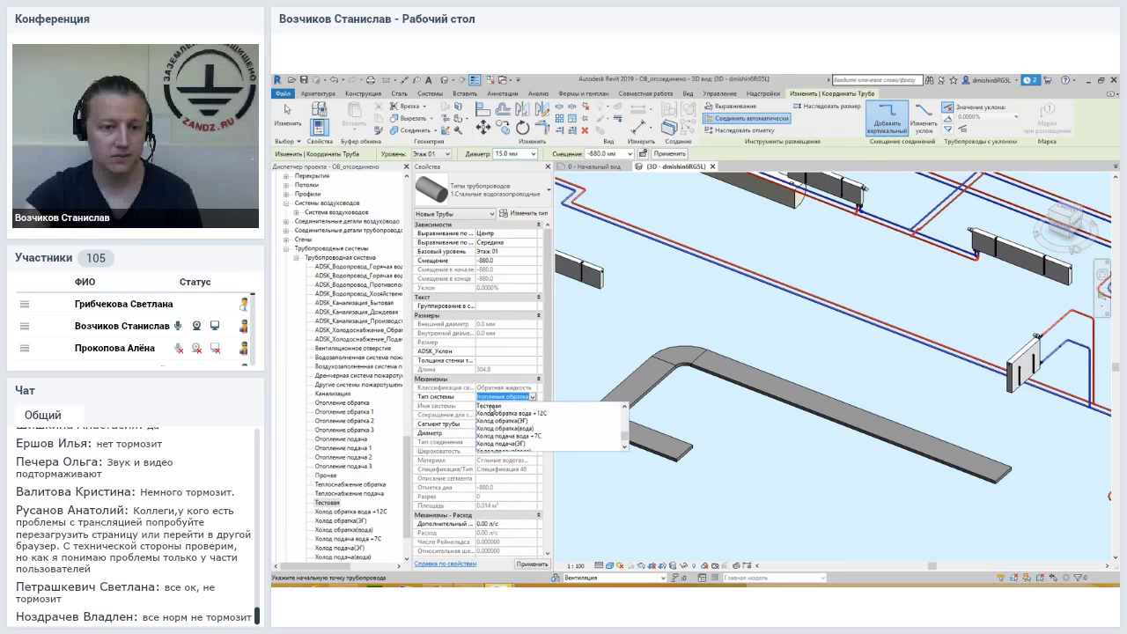
pyautogui.click(491, 407)
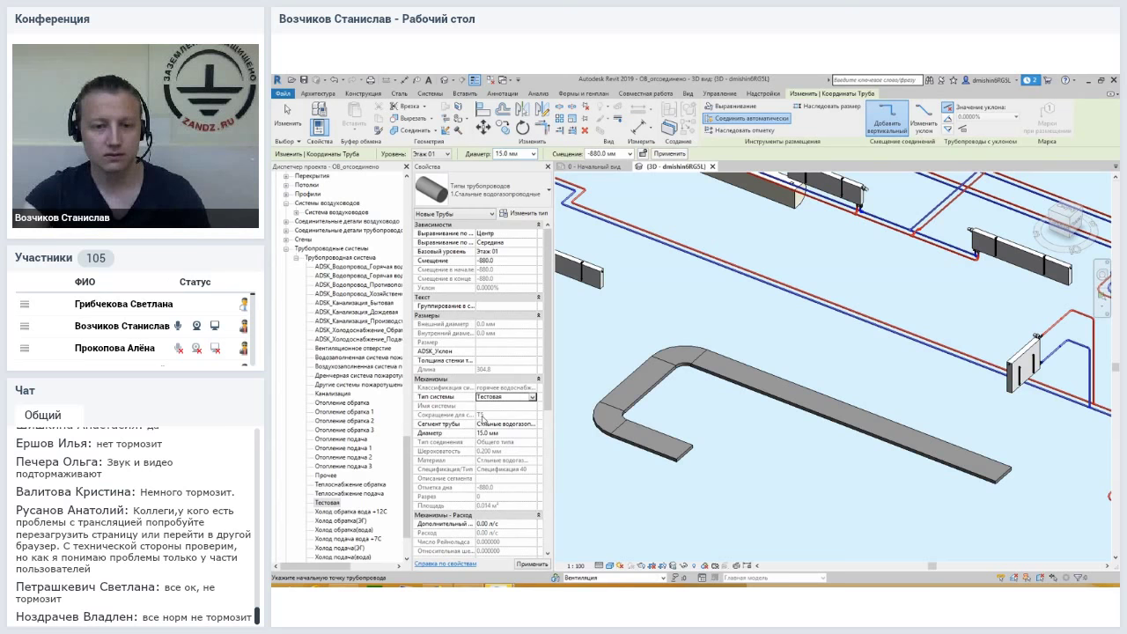
pyautogui.press('Escape')
pyautogui.press('Escape')
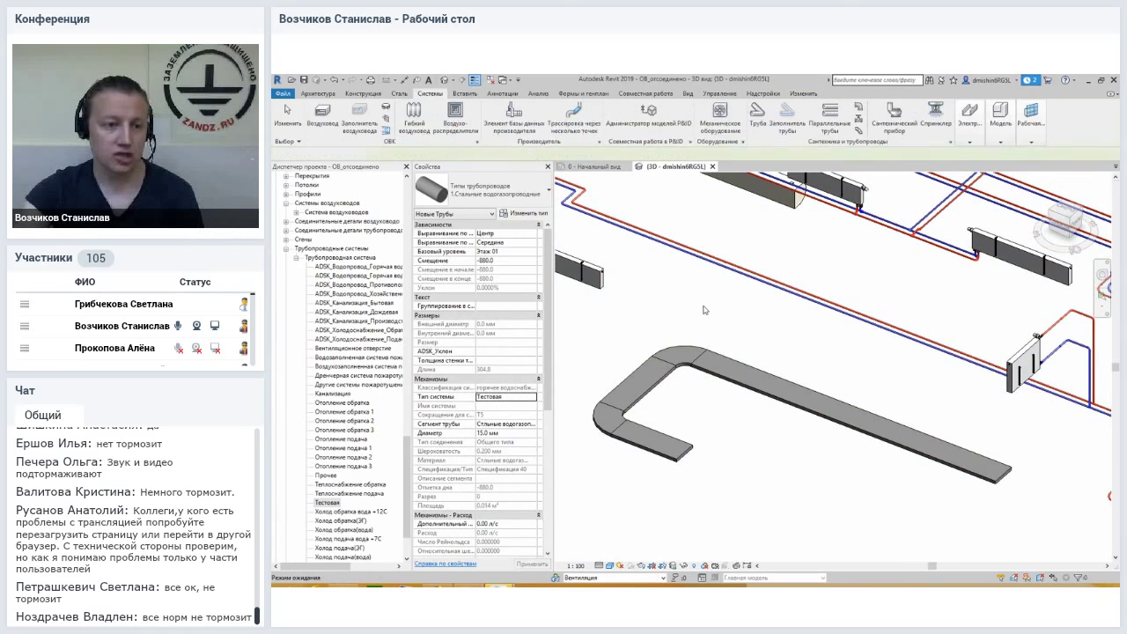
# Collapse piping system types and view the ADSK_Подпор duct system's properties in the Project Browser.
pyautogui.click(296, 258)
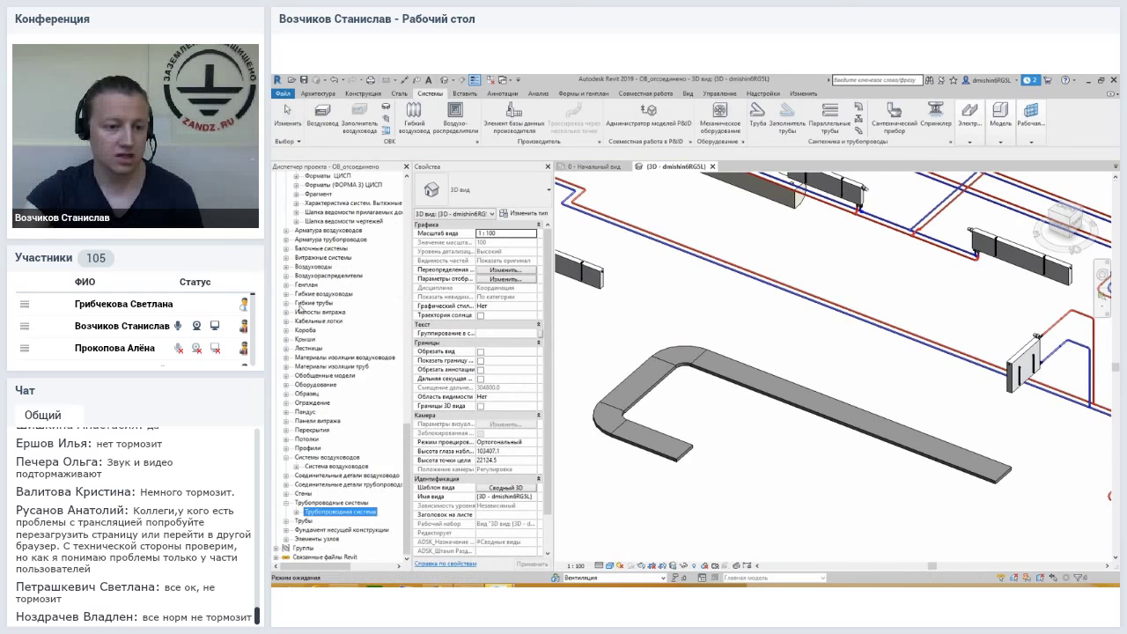
pyautogui.doubleClick(330, 467)
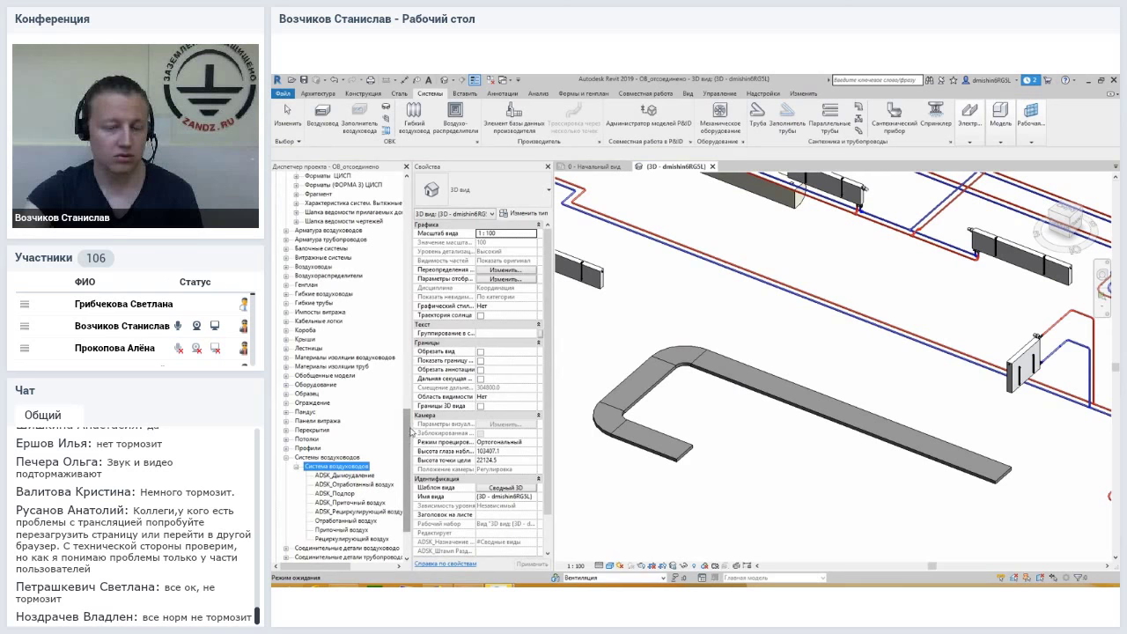
pyautogui.moveTo(411, 432); pyautogui.dragTo(411, 458)
pyautogui.click(338, 421)
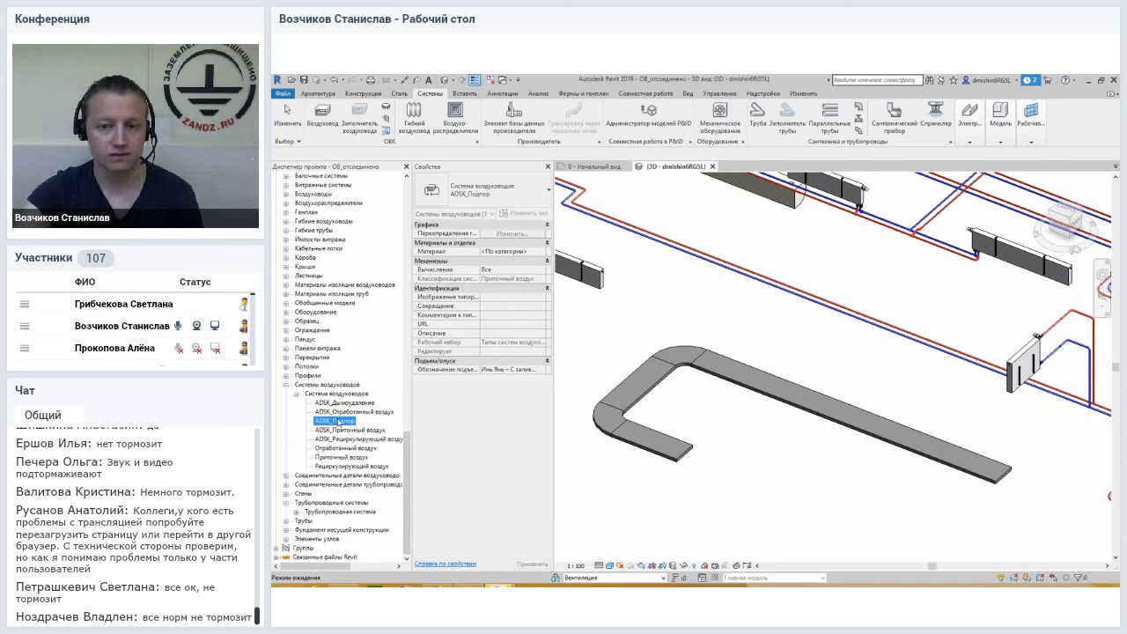
# Select the existing 15 mm steel Отопление обратка pipe at −880 mm offset to inspect it.
pyautogui.click(790, 338)
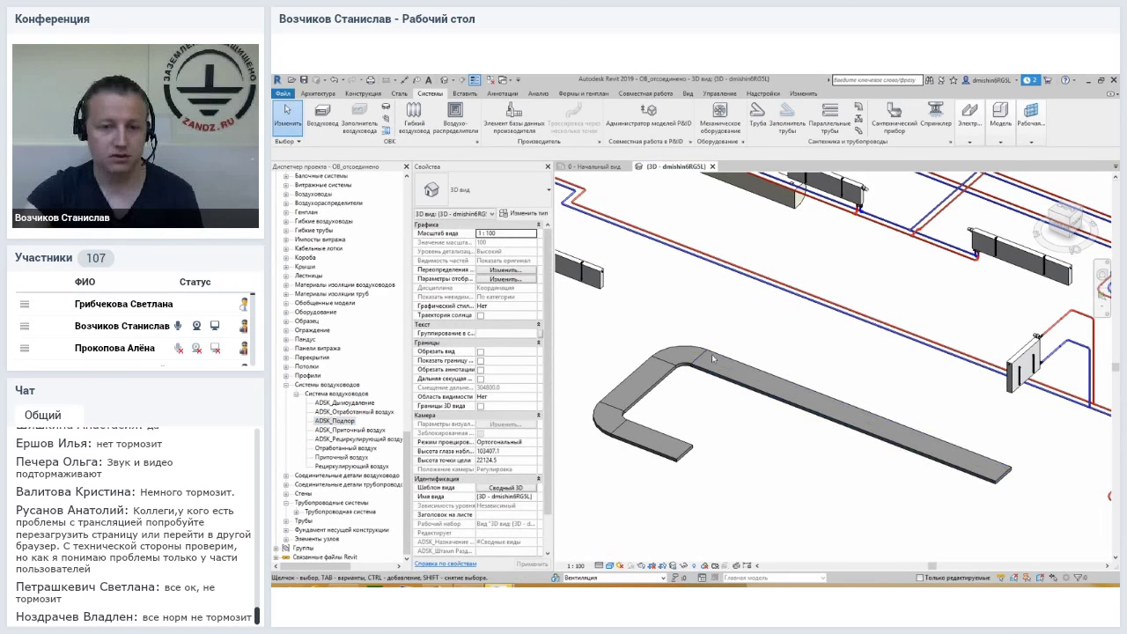
pyautogui.moveTo(727, 374); pyautogui.dragTo(738, 389, button='middle')
pyautogui.scroll(-2, 738, 388)
pyautogui.scroll(-2, 733, 369)
pyautogui.scroll(1, 732, 368)
pyautogui.scroll(2, 732, 368)
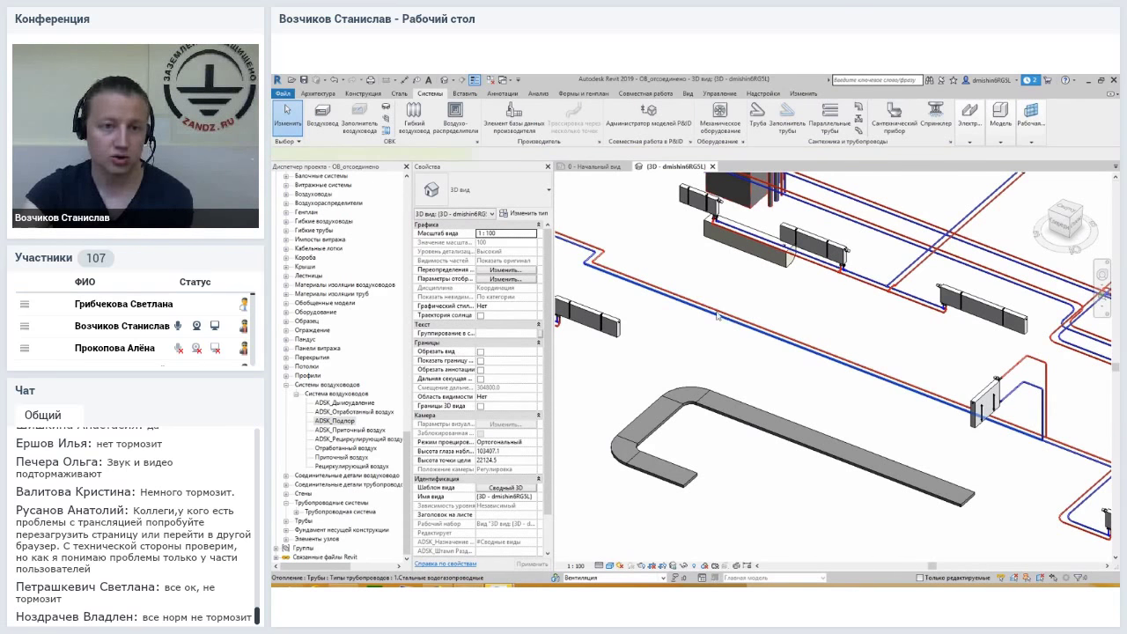
pyautogui.click(718, 316)
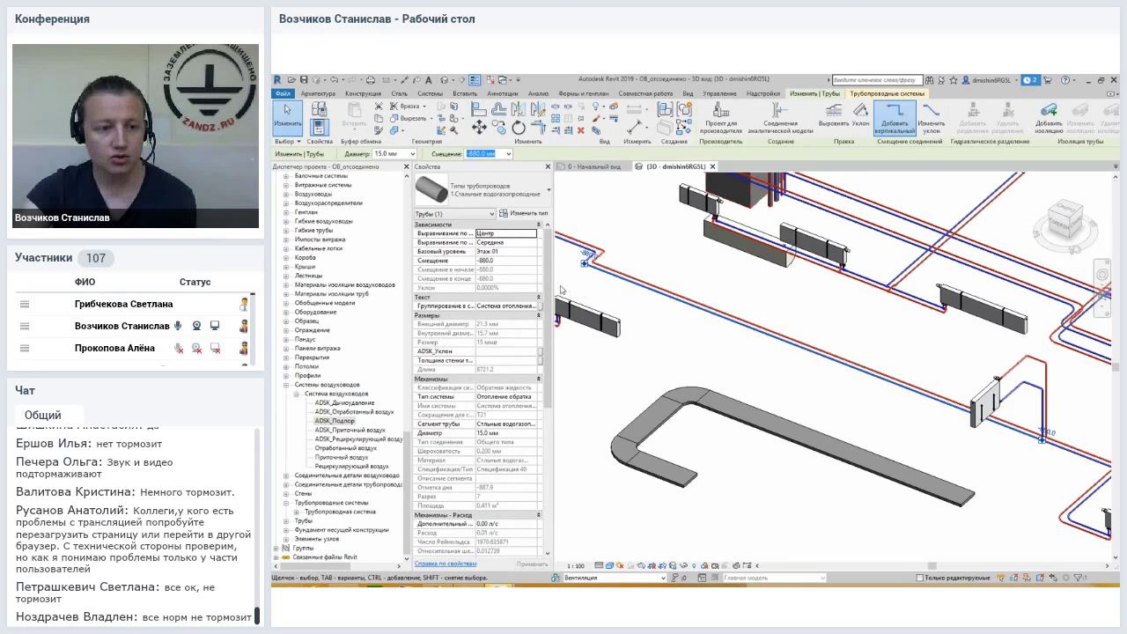
pyautogui.click(296, 395)
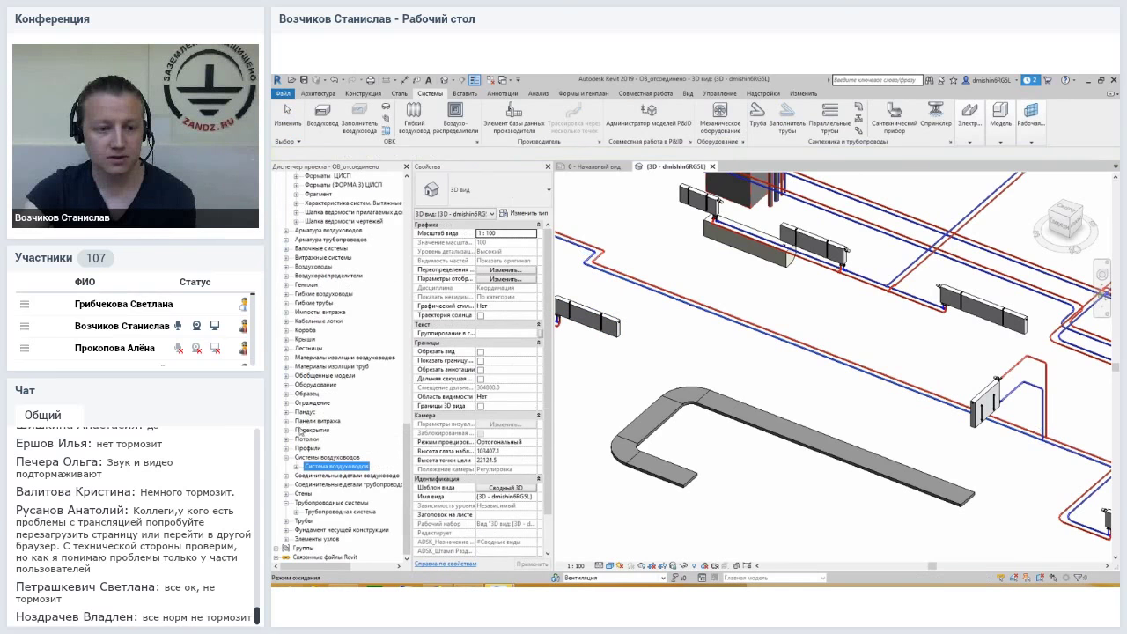
pyautogui.click(717, 317)
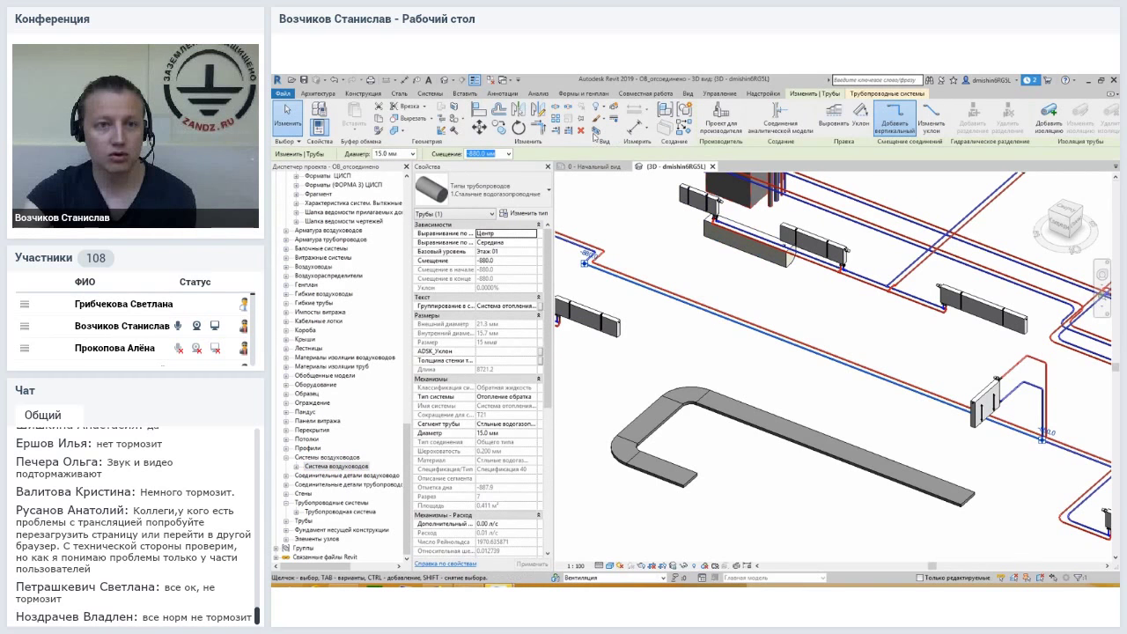
pyautogui.click(429, 94)
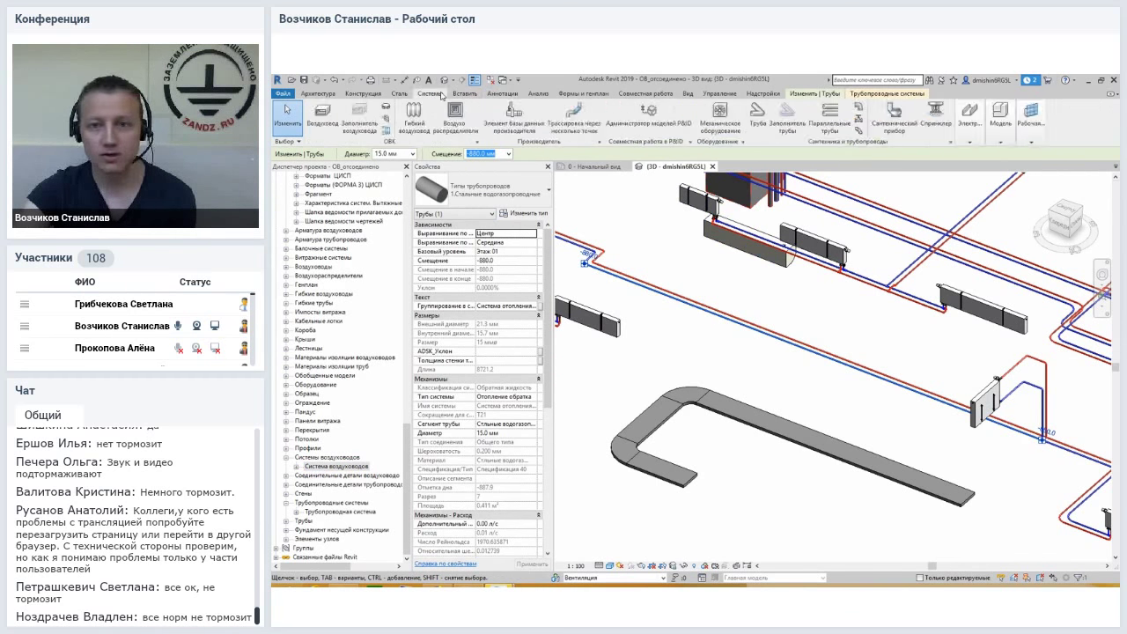
# Start a new pipe using the ADSK_Полипропиленовая Канализационная_Раструбная type at 50 mm diameter.
pyautogui.click(757, 119)
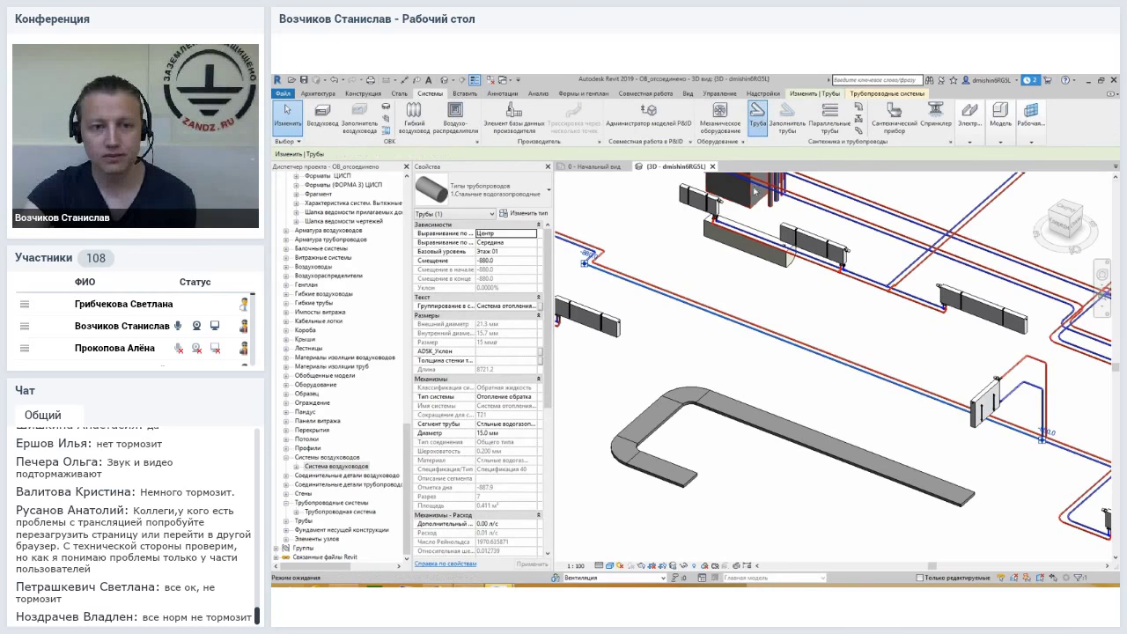
pyautogui.click(487, 195)
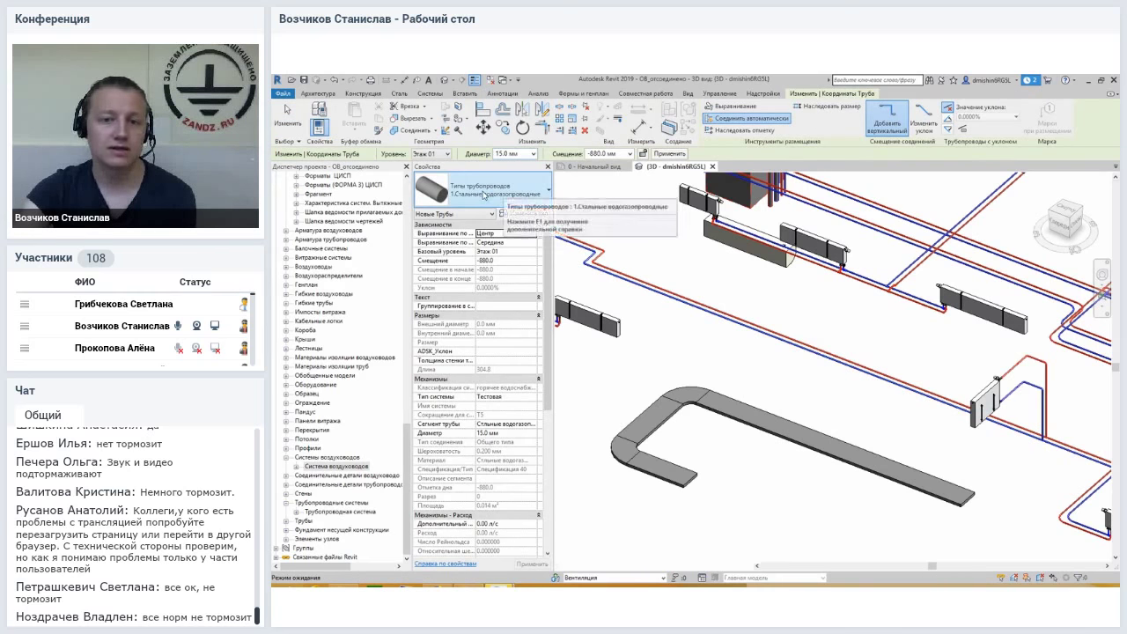
pyautogui.moveTo(666, 236)
pyautogui.mouseDown()
pyautogui.moveTo(666, 251)
pyautogui.moveTo(665, 236)
pyautogui.mouseUp()
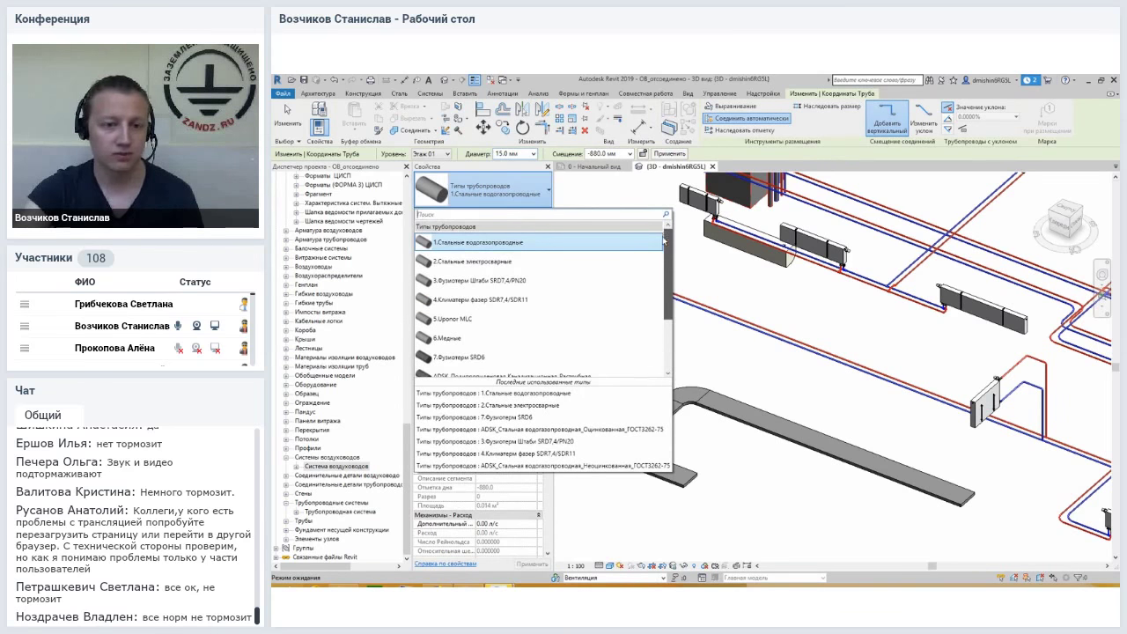
pyautogui.scroll(-2, 528, 303)
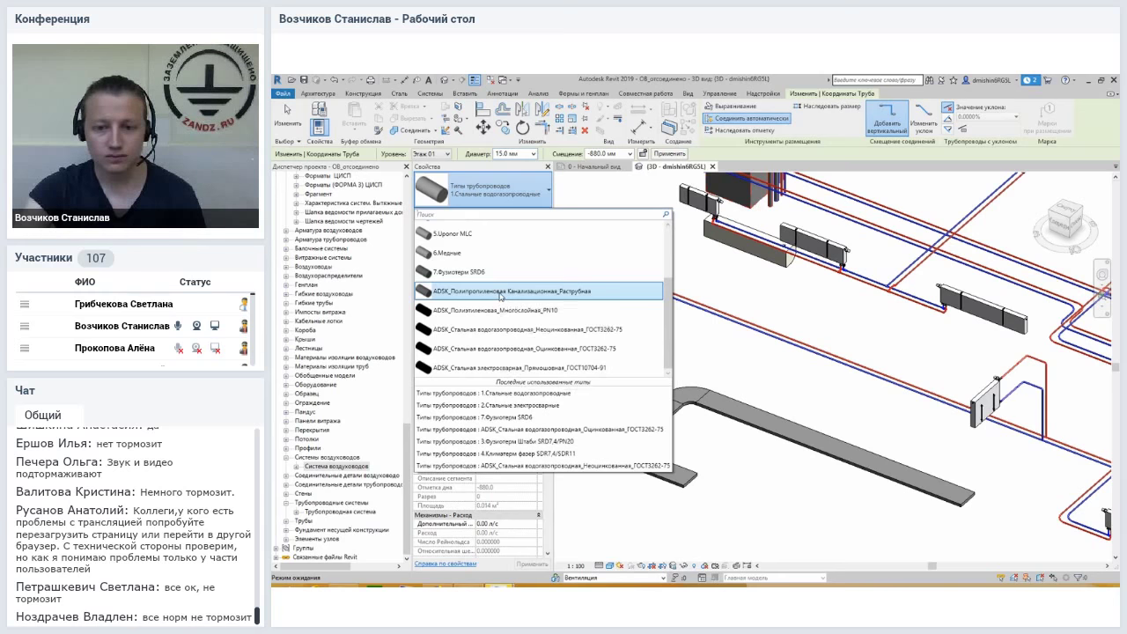
pyautogui.click(499, 294)
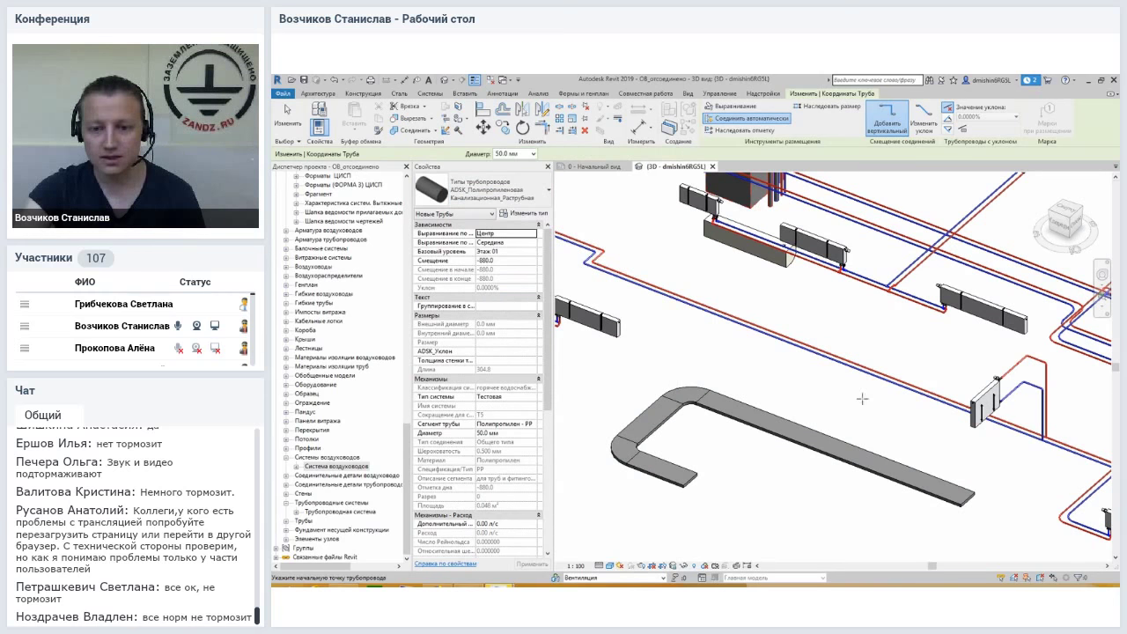
# Attempt a first 50 mm pipe and dismiss the resulting auto-connection error.
pyautogui.click(862, 398)
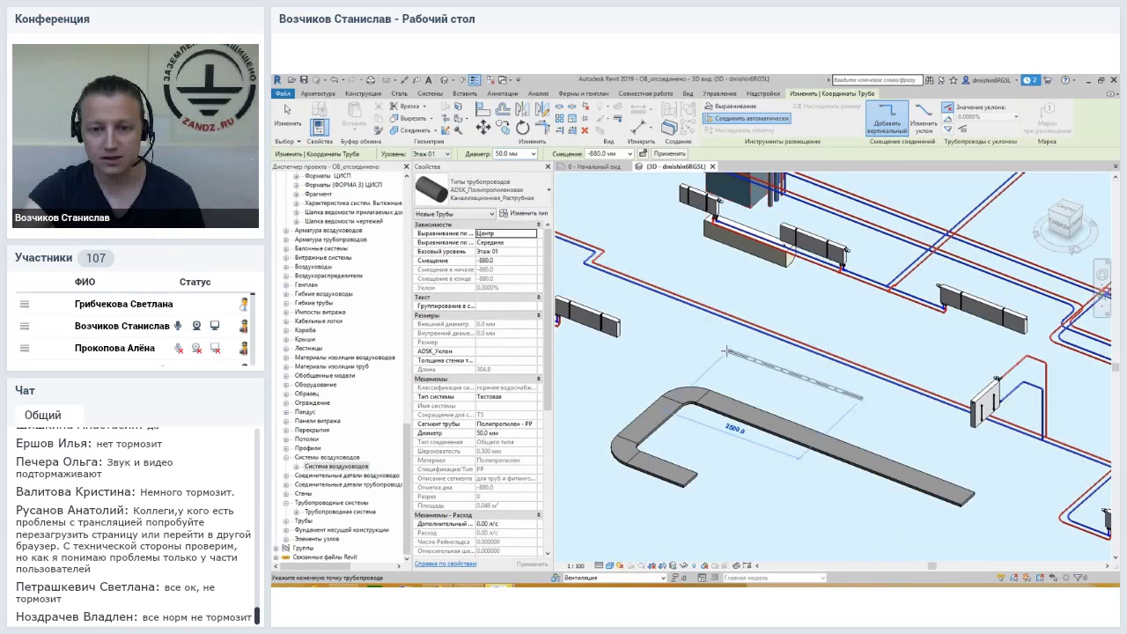
pyautogui.click(672, 368)
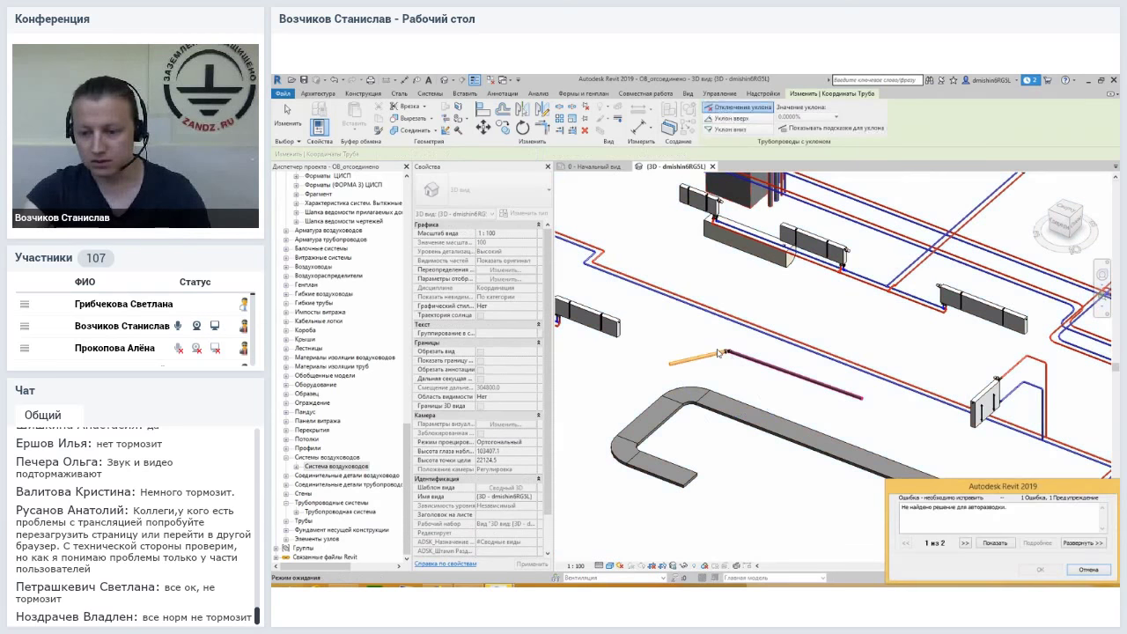
pyautogui.click(1078, 571)
pyautogui.press('Escape')
pyautogui.press('Escape')
# Draw a 50 mm pipe continuing from the blue pipe's end, joined by an elbow.
pyautogui.scroll(2, 732, 355)
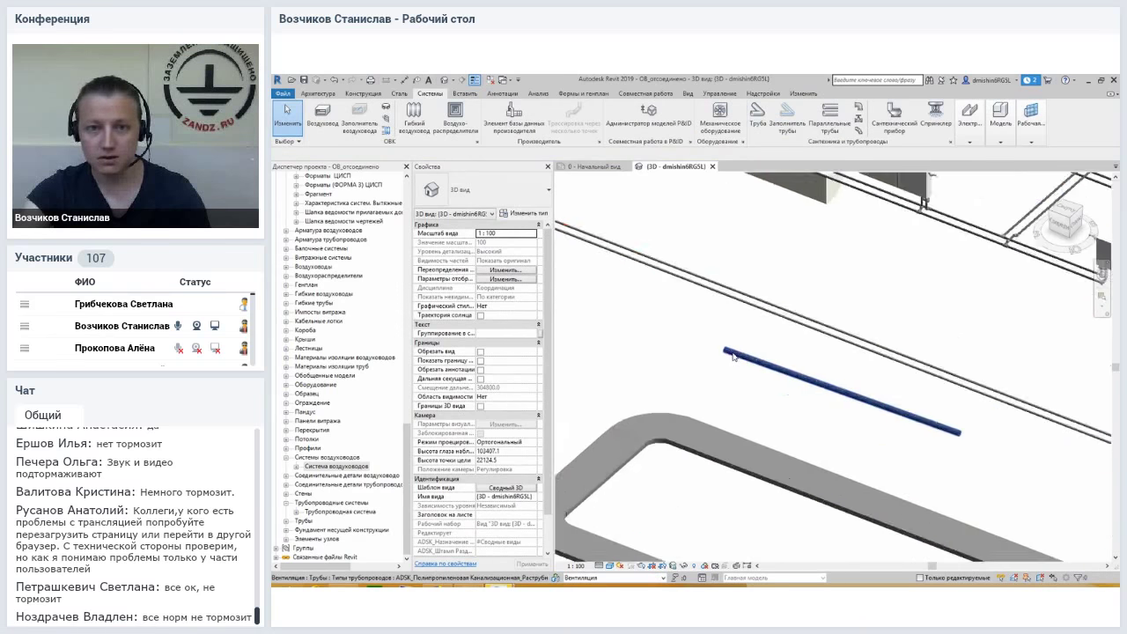
pyautogui.click(732, 355)
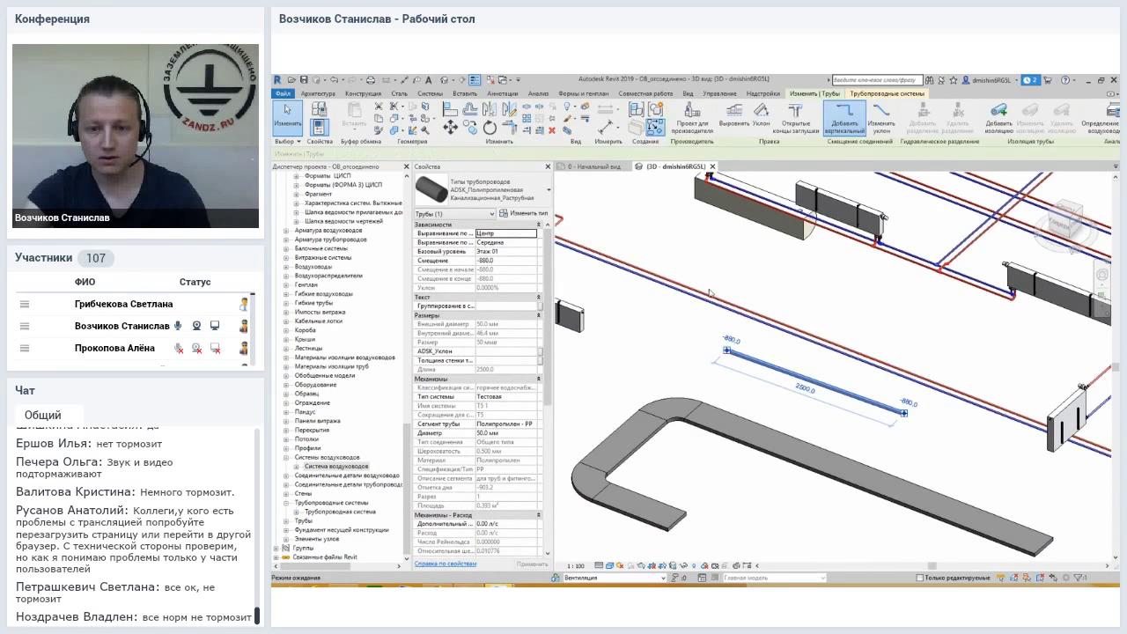
pyautogui.click(727, 351)
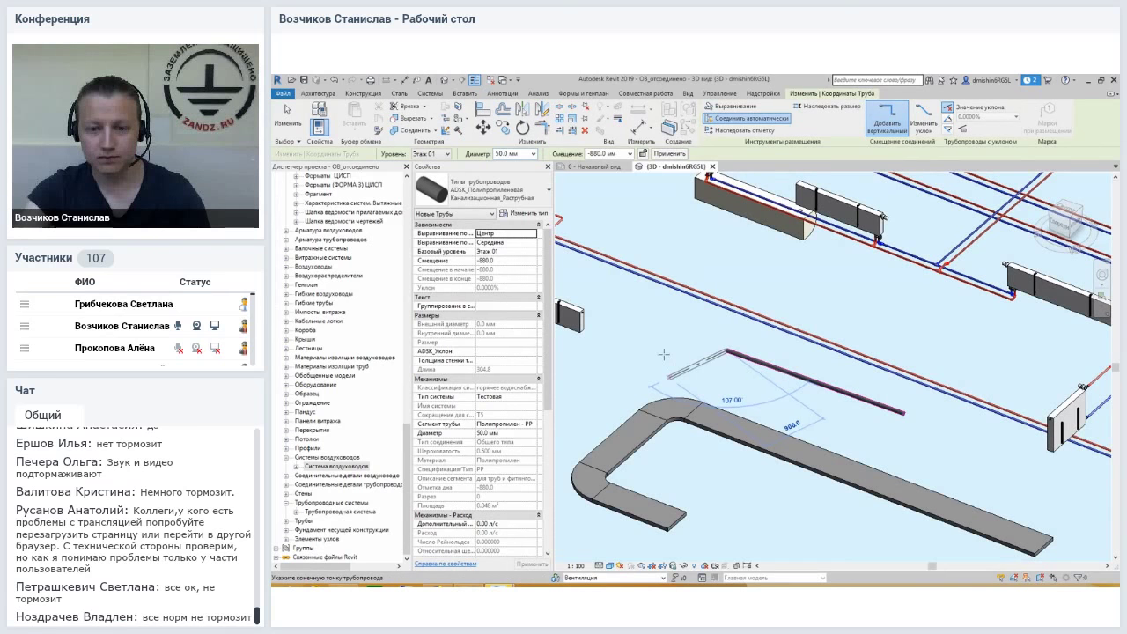
pyautogui.click(666, 362)
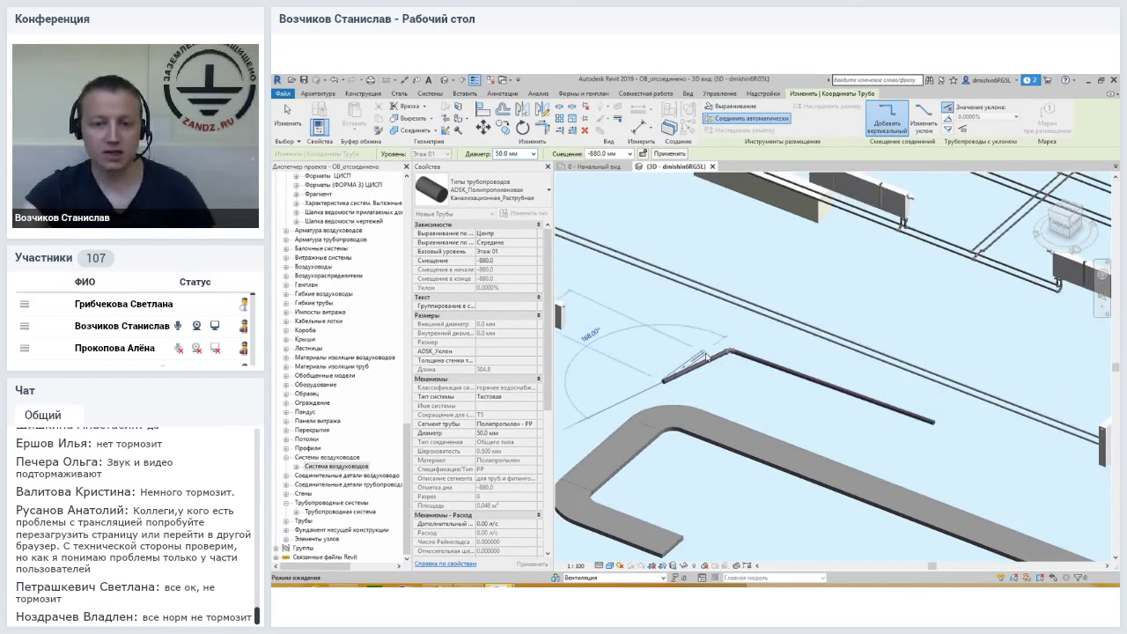
pyautogui.press('Escape')
pyautogui.press('Escape')
pyautogui.scroll(3, 731, 353)
pyautogui.scroll(2, 718, 352)
pyautogui.press('Escape')
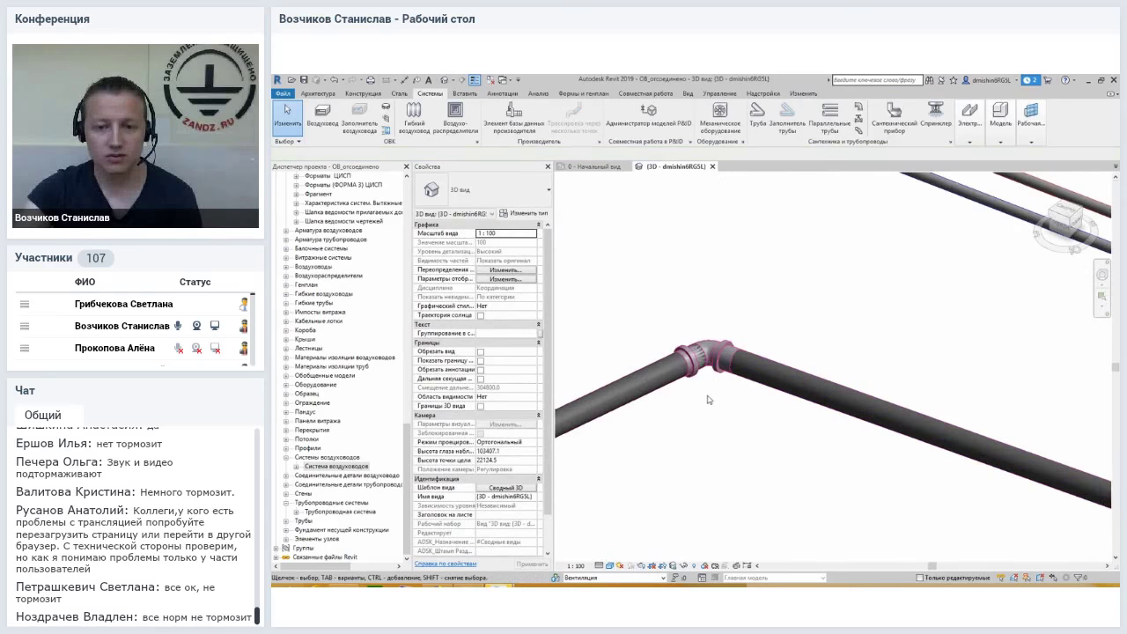
pyautogui.scroll(2, 703, 351)
pyautogui.scroll(1, 717, 340)
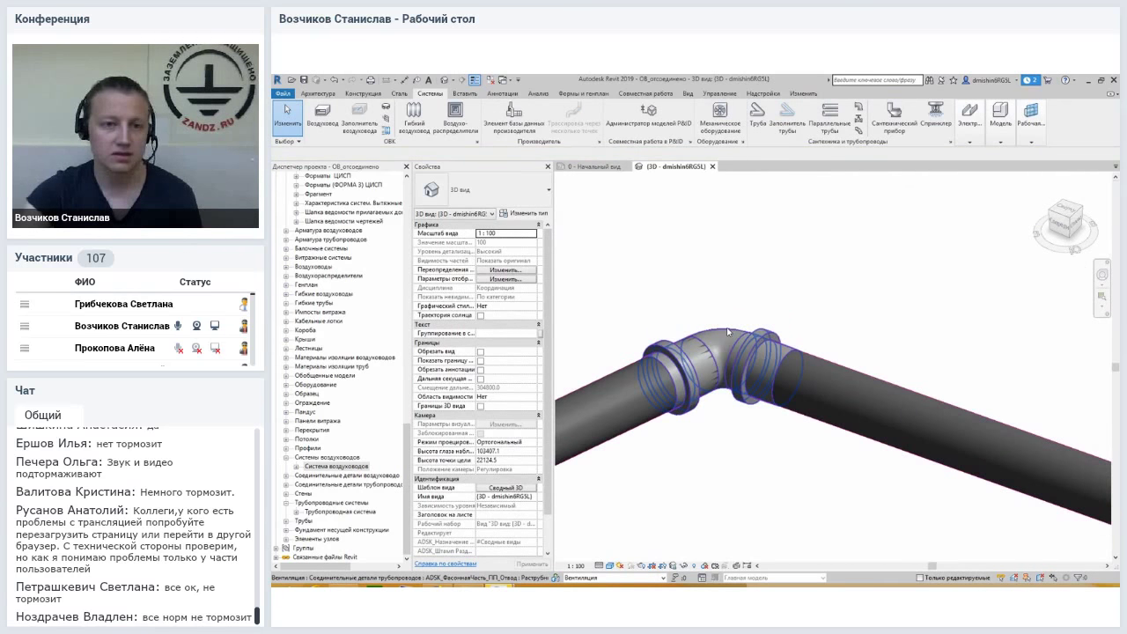
pyautogui.click(728, 332)
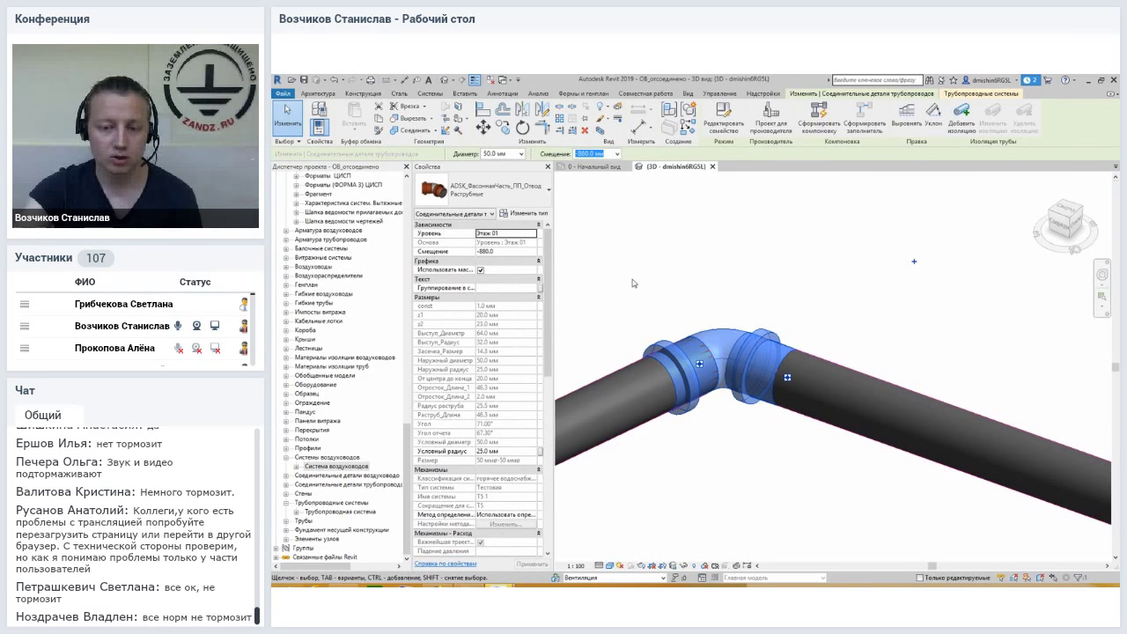
pyautogui.scroll(-1, 677, 320)
pyautogui.scroll(-2, 677, 320)
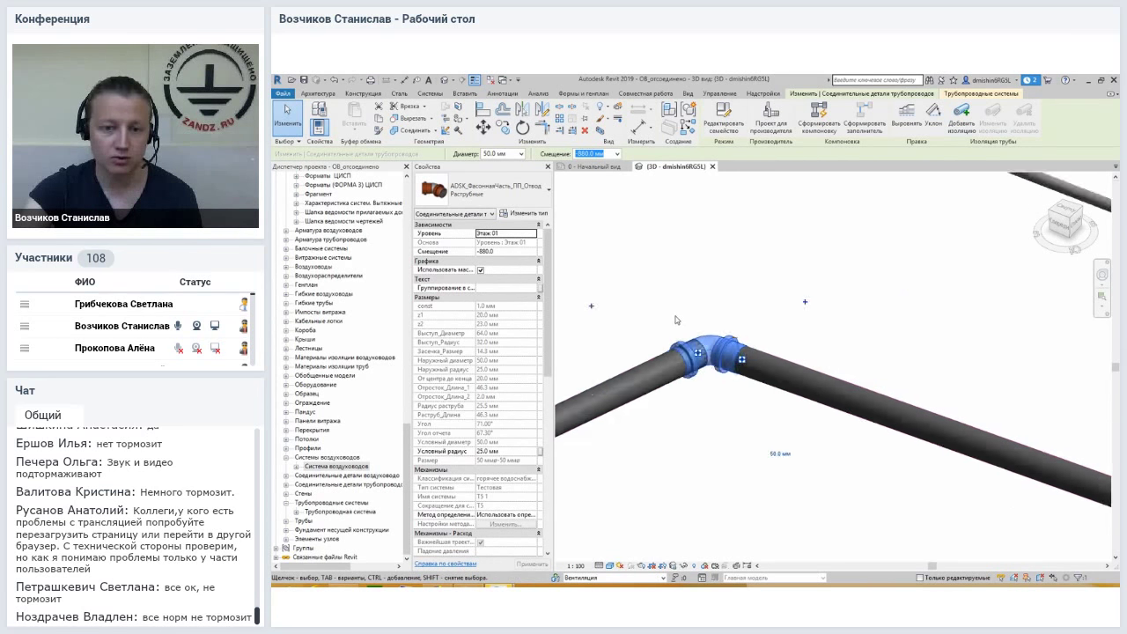
pyautogui.click(675, 324)
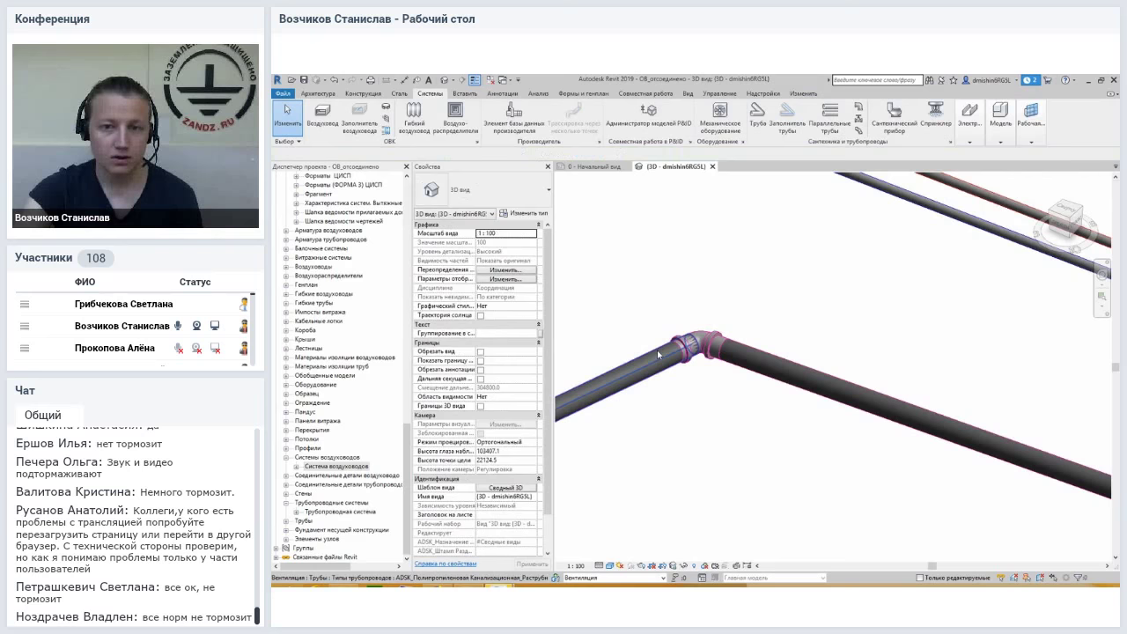
pyautogui.click(658, 355)
pyautogui.scroll(-2, 749, 334)
pyautogui.scroll(-2, 749, 335)
# Draw a 50 mm branch pipe across the left sewer pipe, joined by an ADSK_ФасоннаяЧасть_ПП_Тройник_Раструб tee.
pyautogui.scroll(-1, 748, 335)
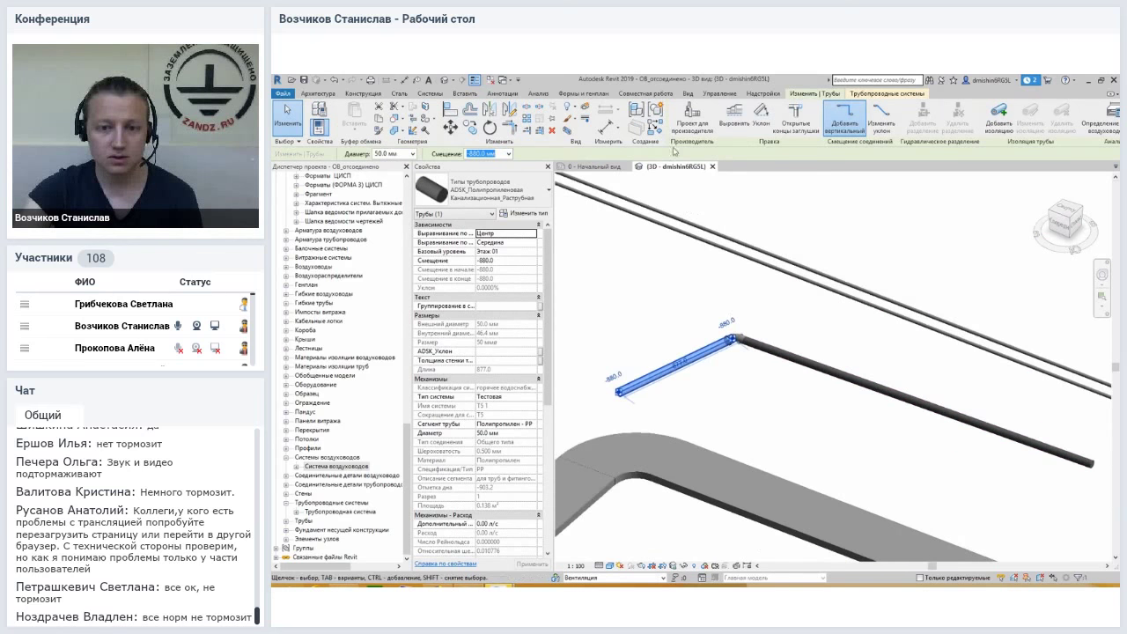
pyautogui.press('c')
pyautogui.press('s')
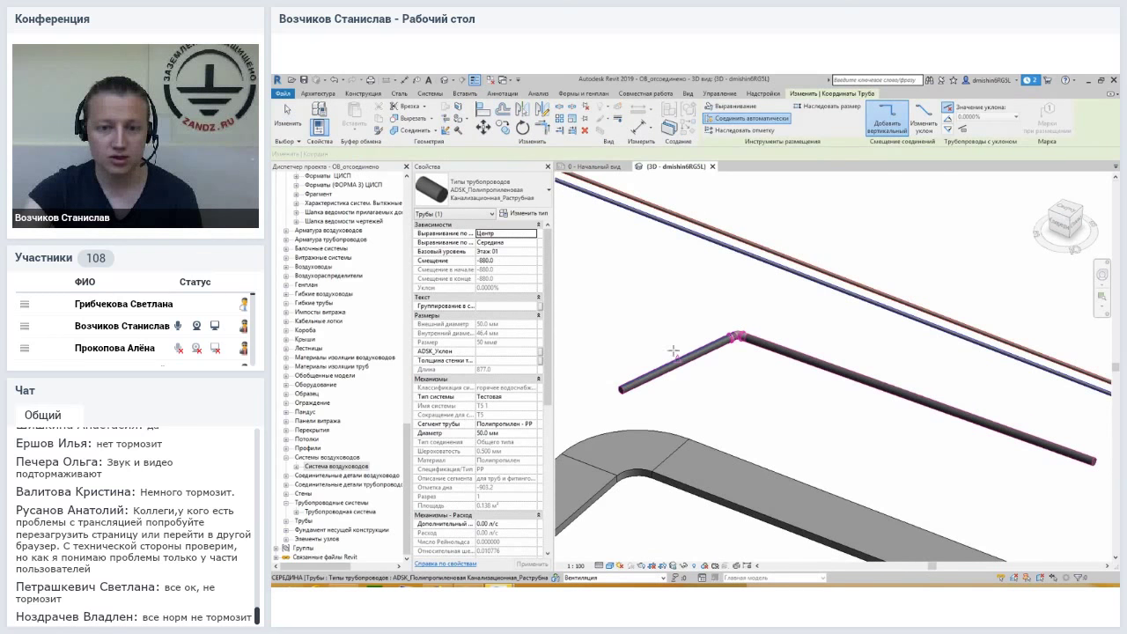
pyautogui.click(674, 353)
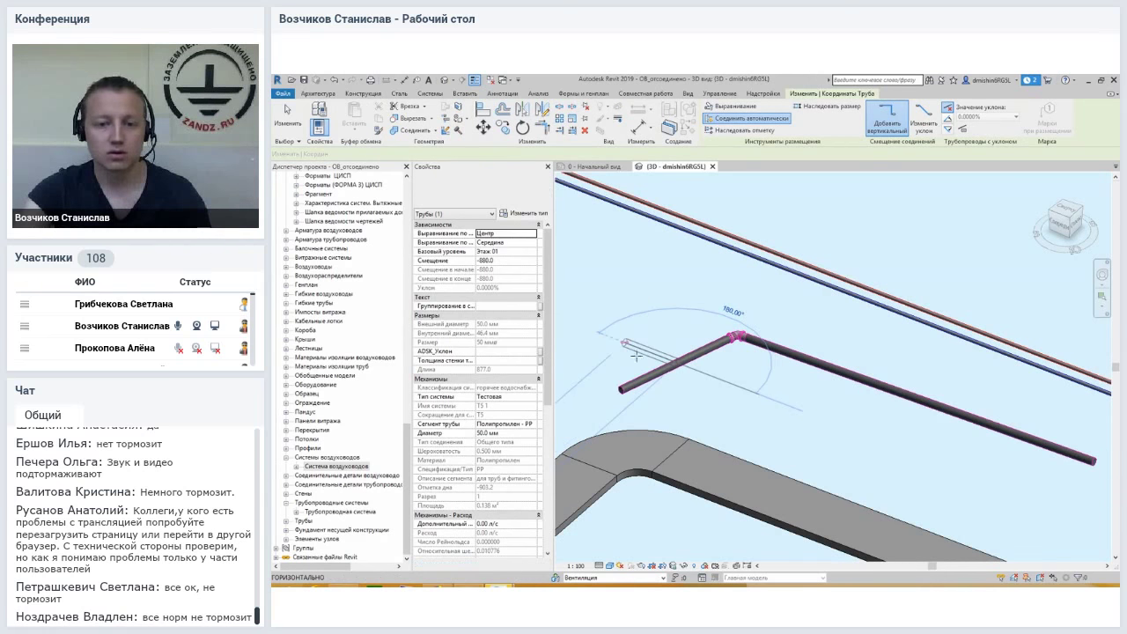
pyautogui.click(636, 356)
pyautogui.press('Escape')
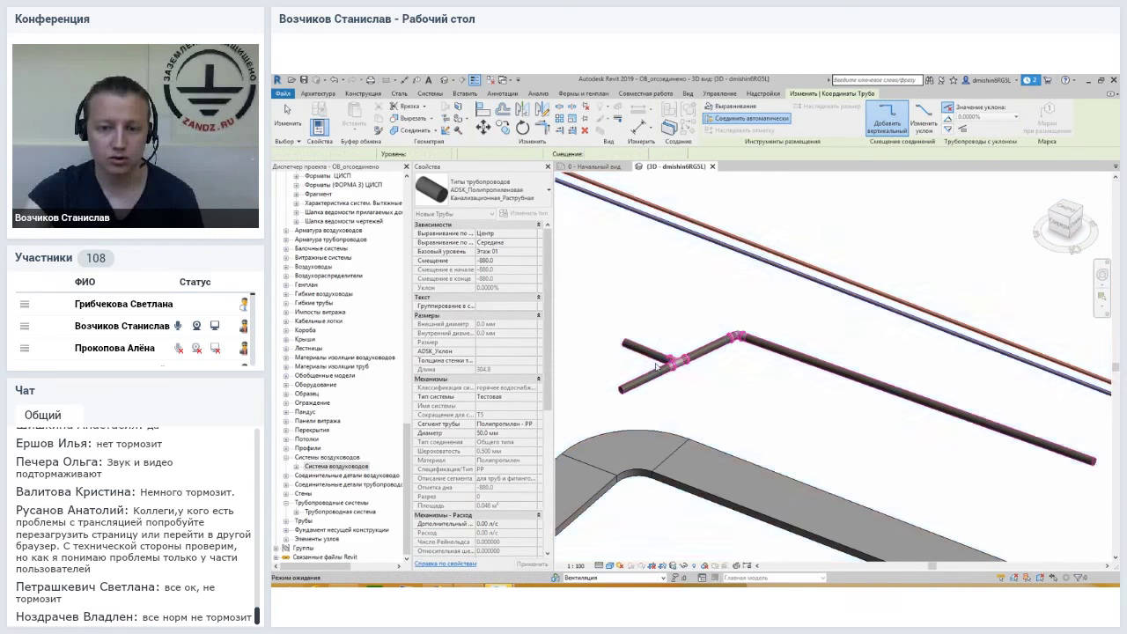
pyautogui.scroll(3, 656, 366)
pyautogui.press('Escape')
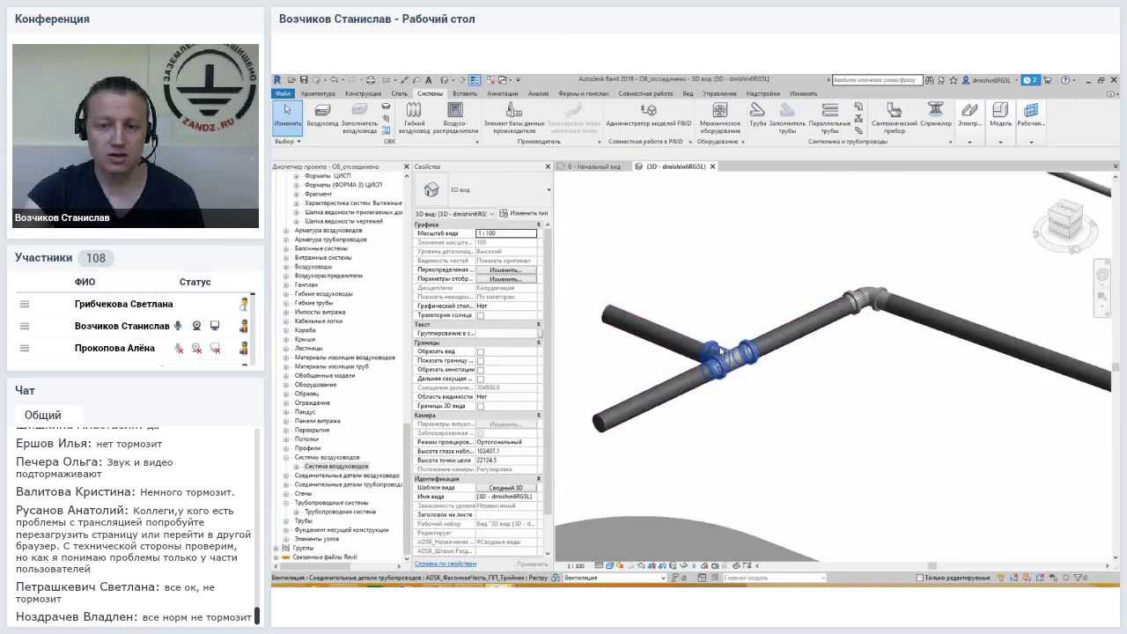
pyautogui.scroll(-2, 721, 352)
pyautogui.scroll(-2, 719, 361)
pyautogui.scroll(-2, 717, 370)
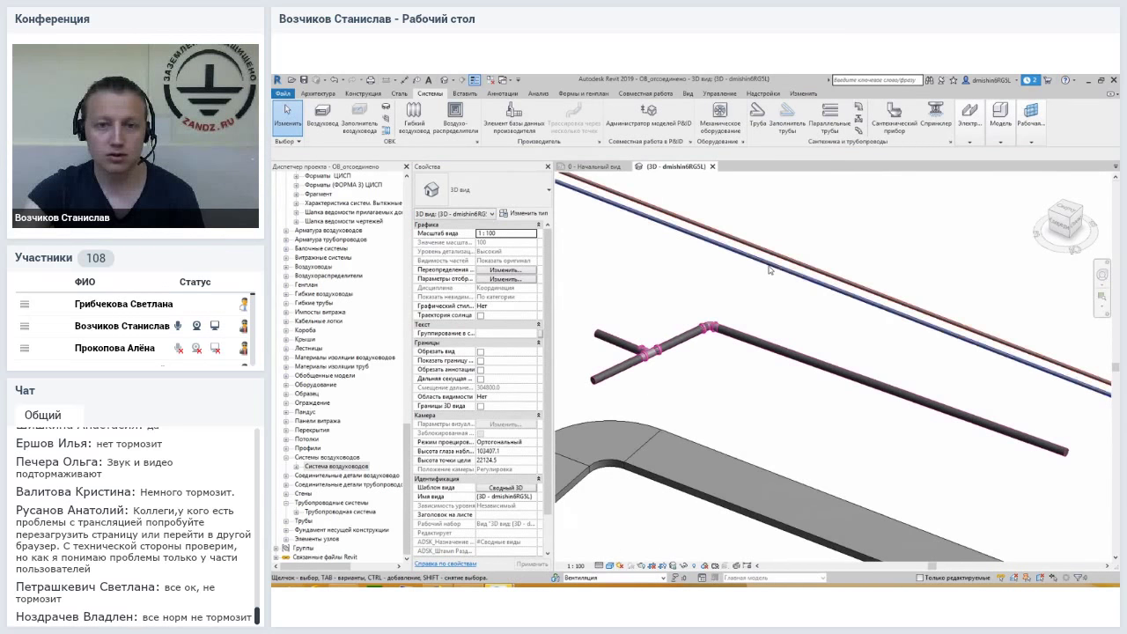
pyautogui.click(770, 269)
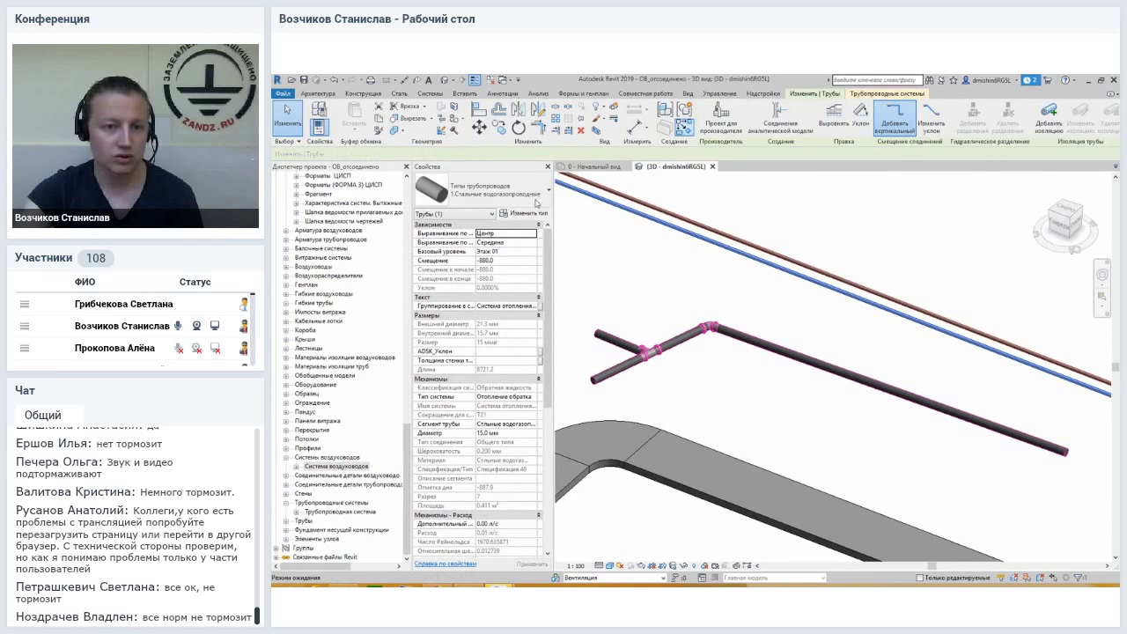
# Draw a 15 mm ADSK_Стальная водогазопроводная_Неоцинкованная pipe run that turns through an elbow.
pyautogui.press('p')
pyautogui.press('i')
pyautogui.click(528, 193)
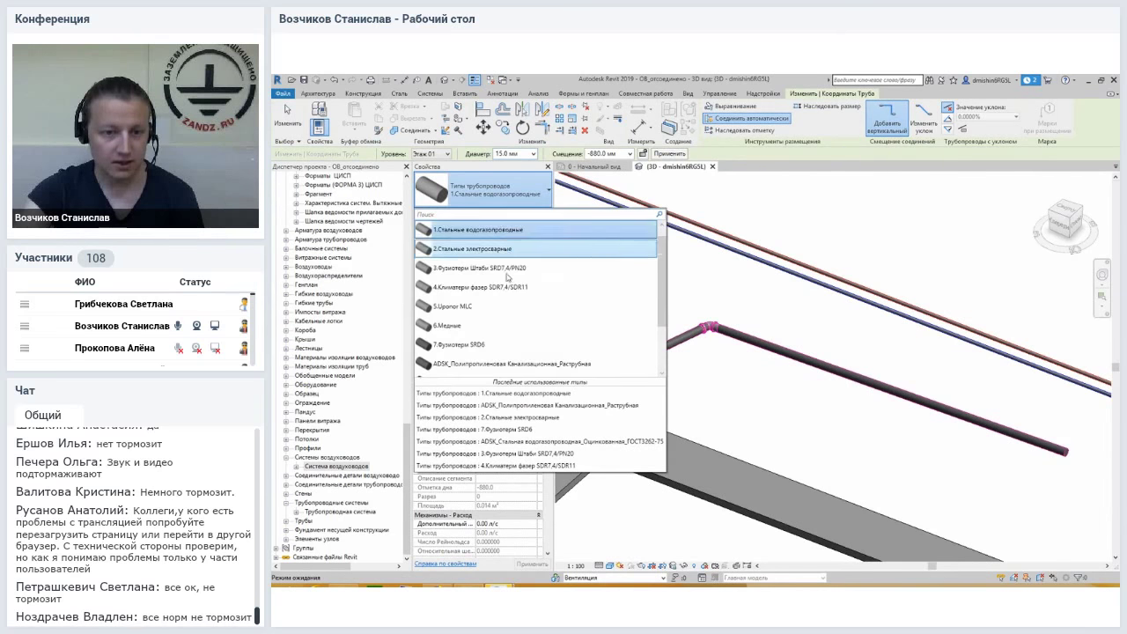
pyautogui.scroll(-2, 507, 278)
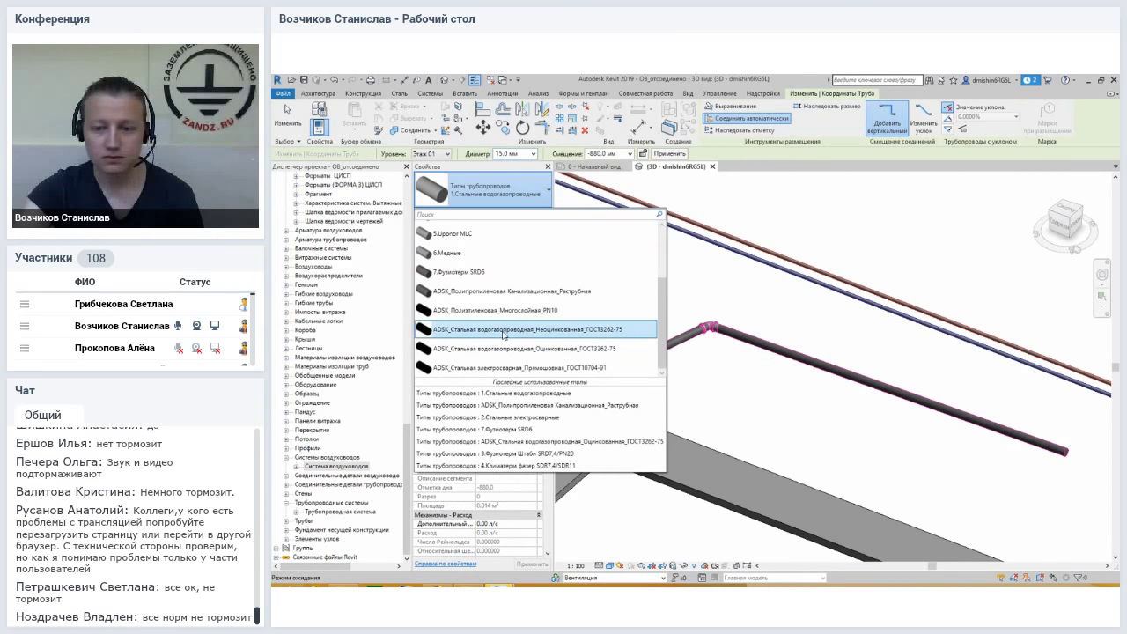
pyautogui.click(504, 331)
pyautogui.click(663, 377)
pyautogui.click(724, 377)
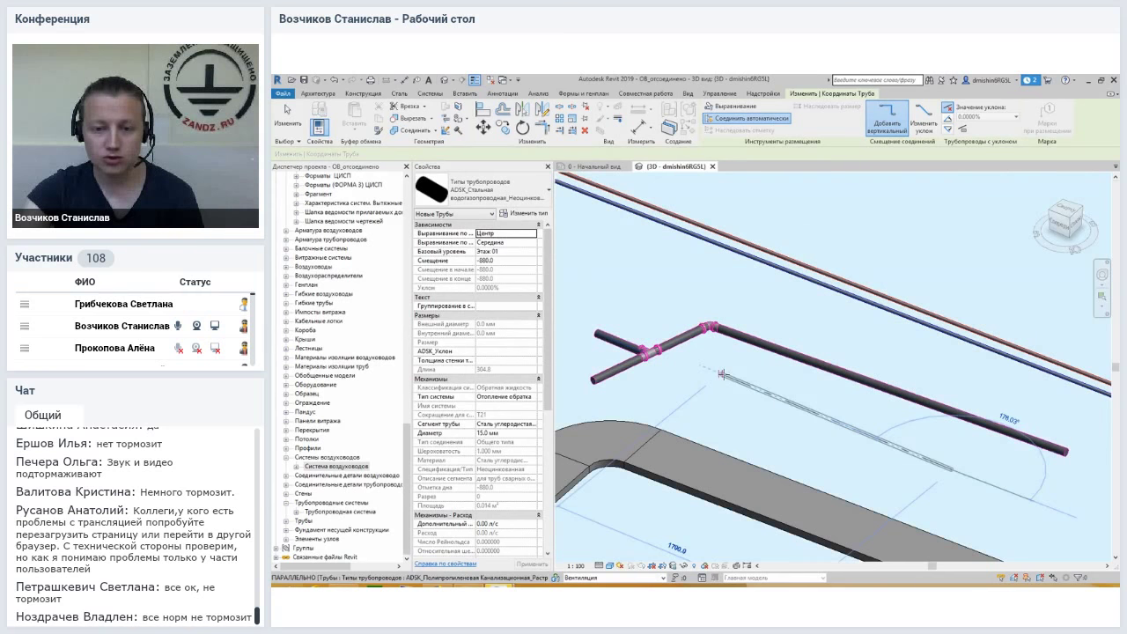
pyautogui.click(724, 377)
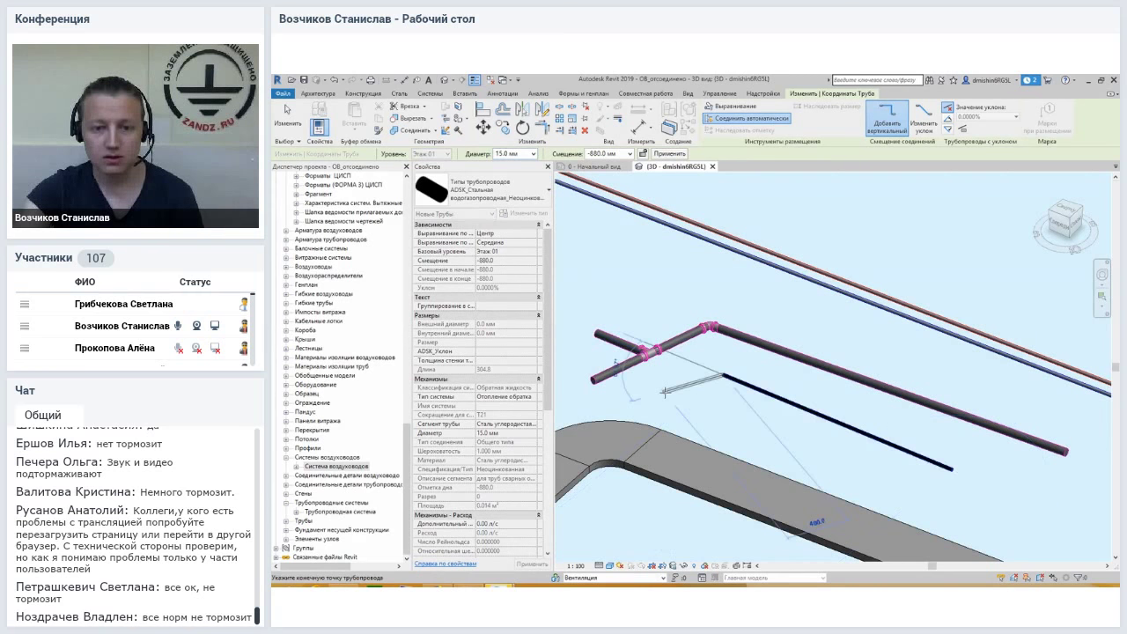
pyautogui.click(655, 392)
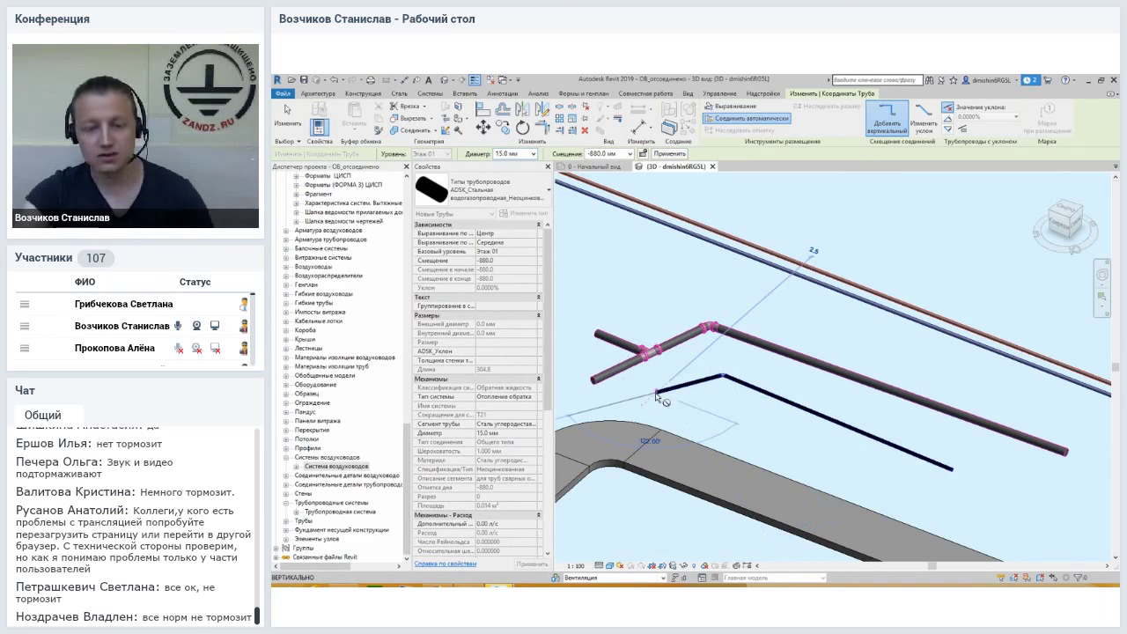
pyautogui.press('Escape')
pyautogui.press('Escape')
# Draw a short connecting pipe into the branch pipe to tie the run in with a tee.
pyautogui.press('p')
pyautogui.press('i')
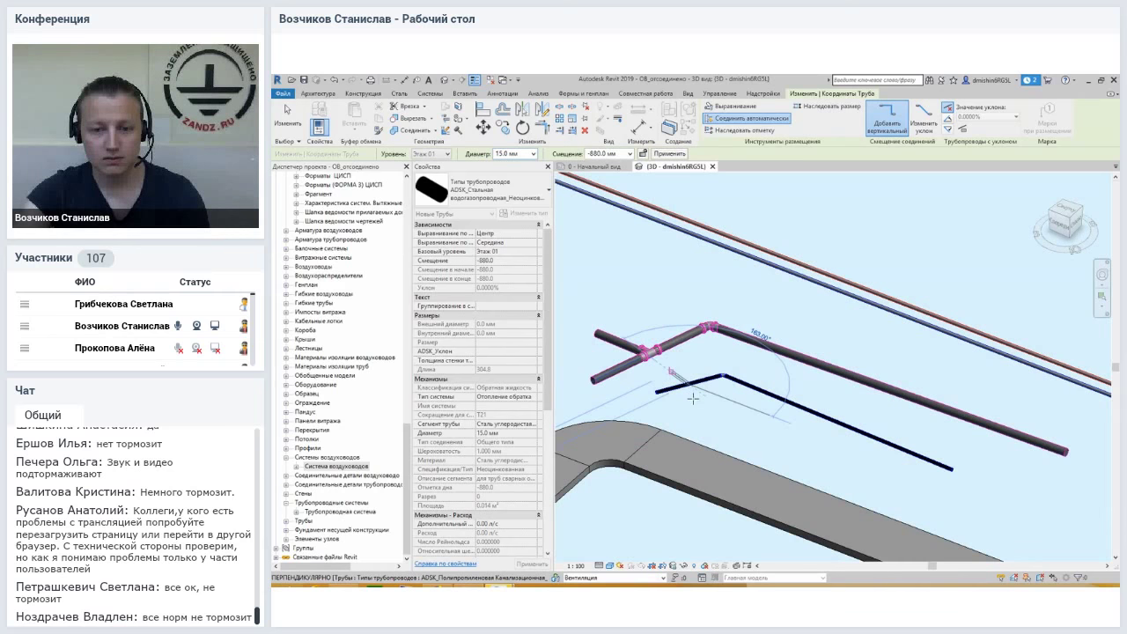
pyautogui.click(694, 399)
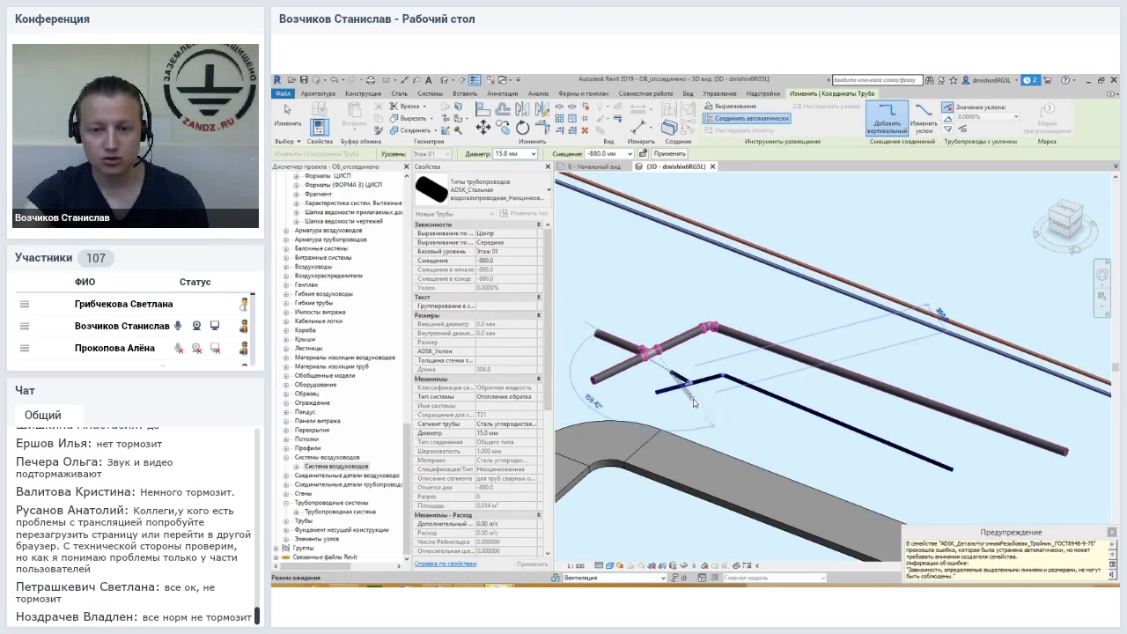
pyautogui.press('Escape')
pyautogui.press('Escape')
pyautogui.press('Escape')
# Select the short diagonal steel pipe at the new tee and drag it into a new position.
pyautogui.scroll(3, 694, 394)
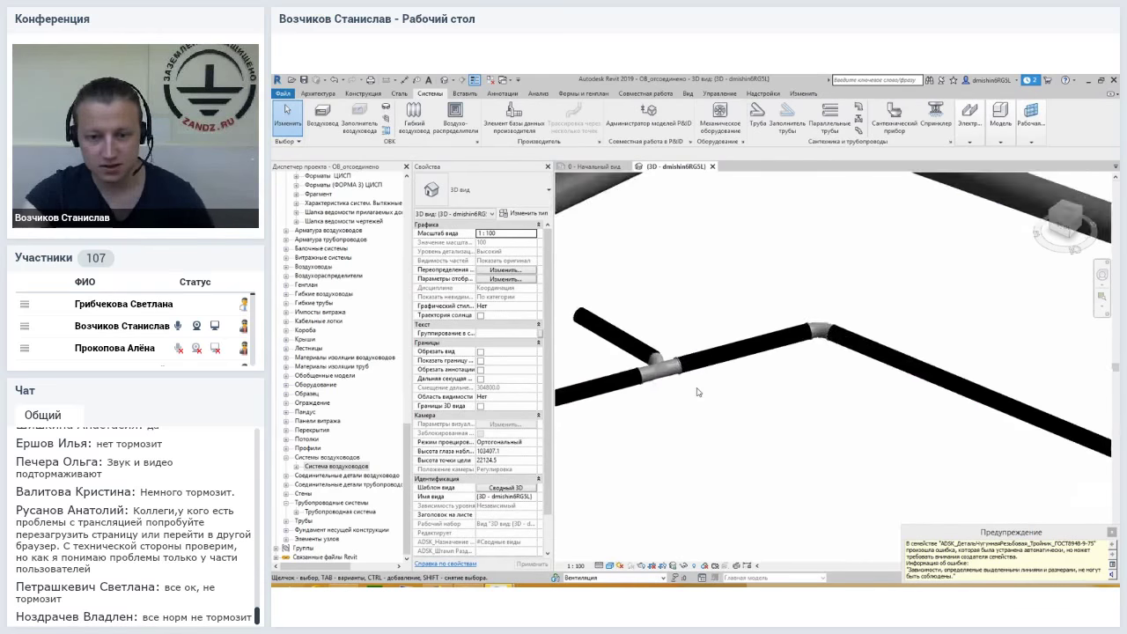
pyautogui.scroll(3, 631, 338)
pyautogui.moveTo(631, 337); pyautogui.dragTo(697, 407, button='middle')
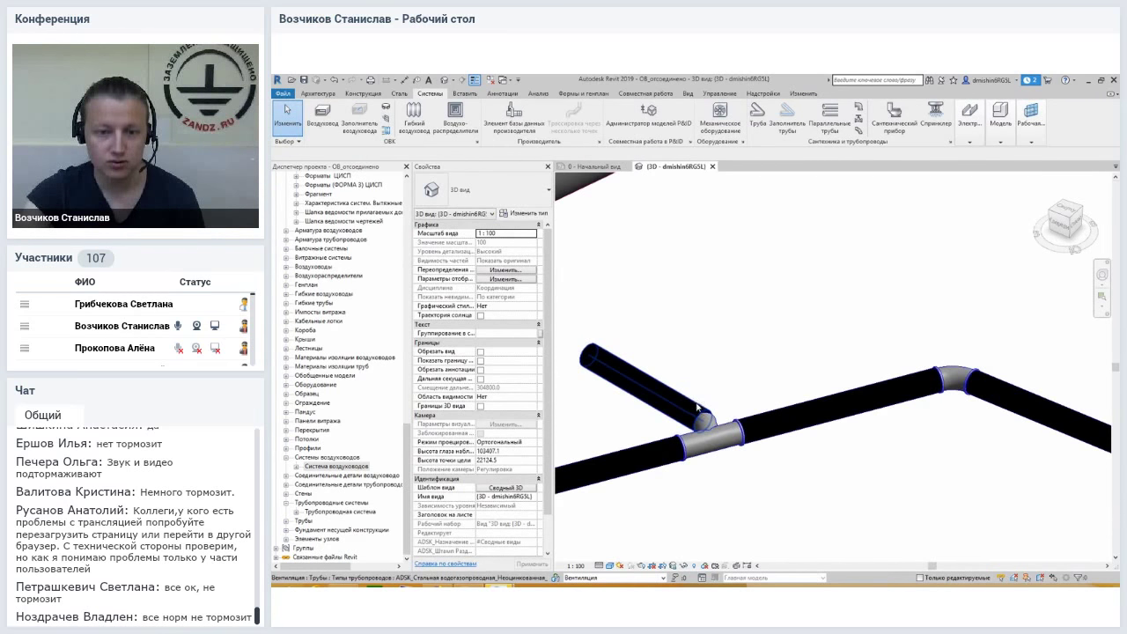
pyautogui.click(698, 407)
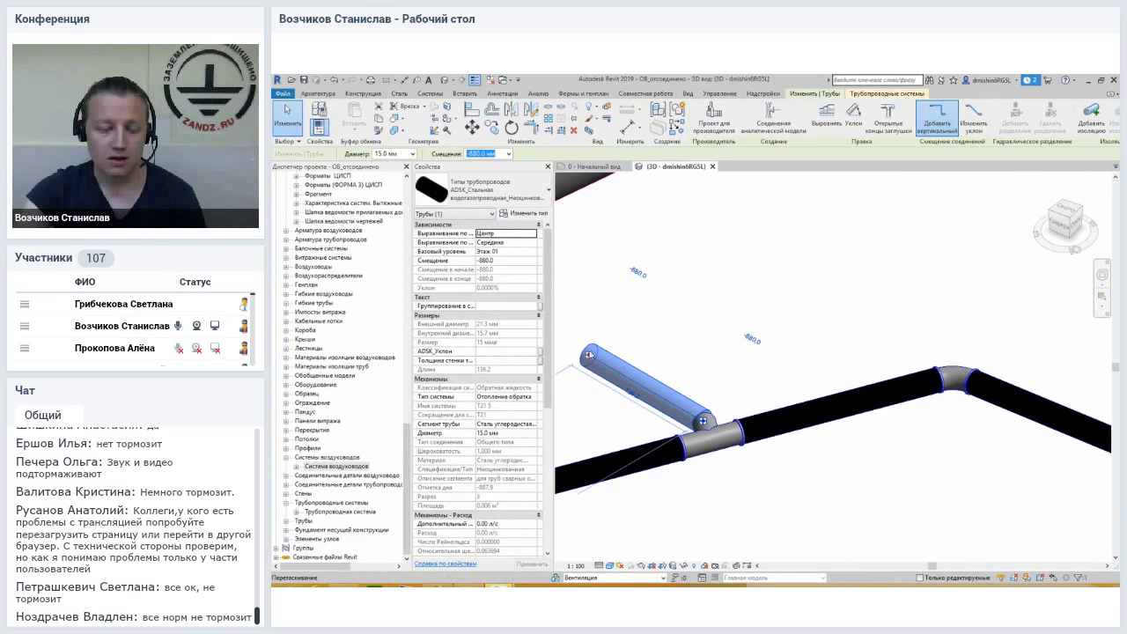
pyautogui.moveTo(655, 314); pyautogui.dragTo(633, 405)
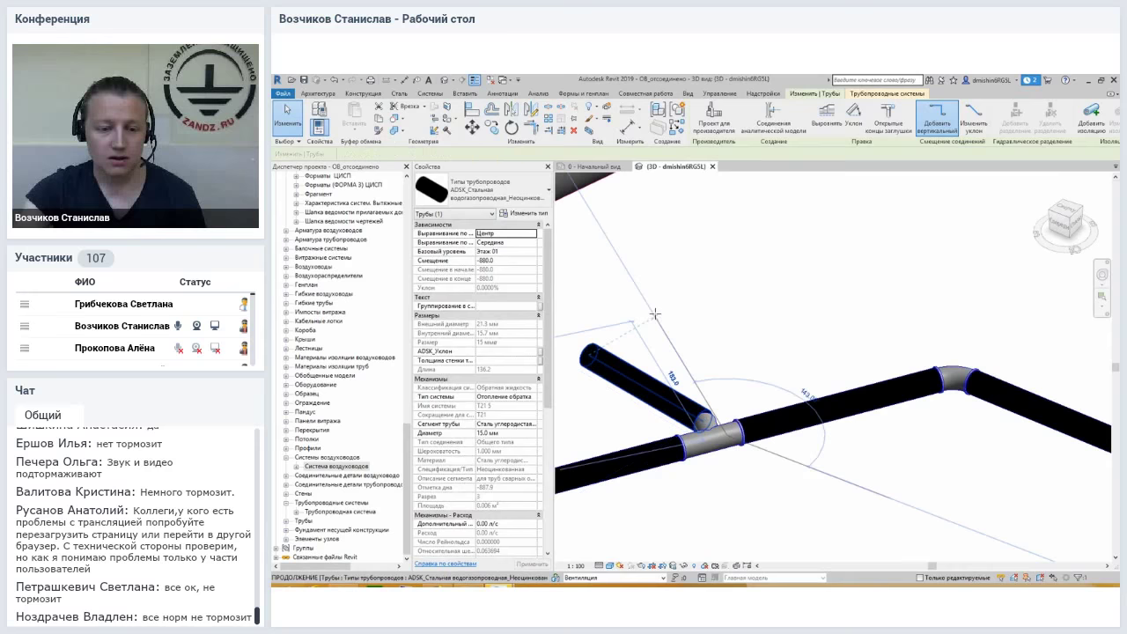
# Resolve the connection error with Рассоединить (Disconnect) and clear the pipe selection.
pyautogui.click(498, 587)
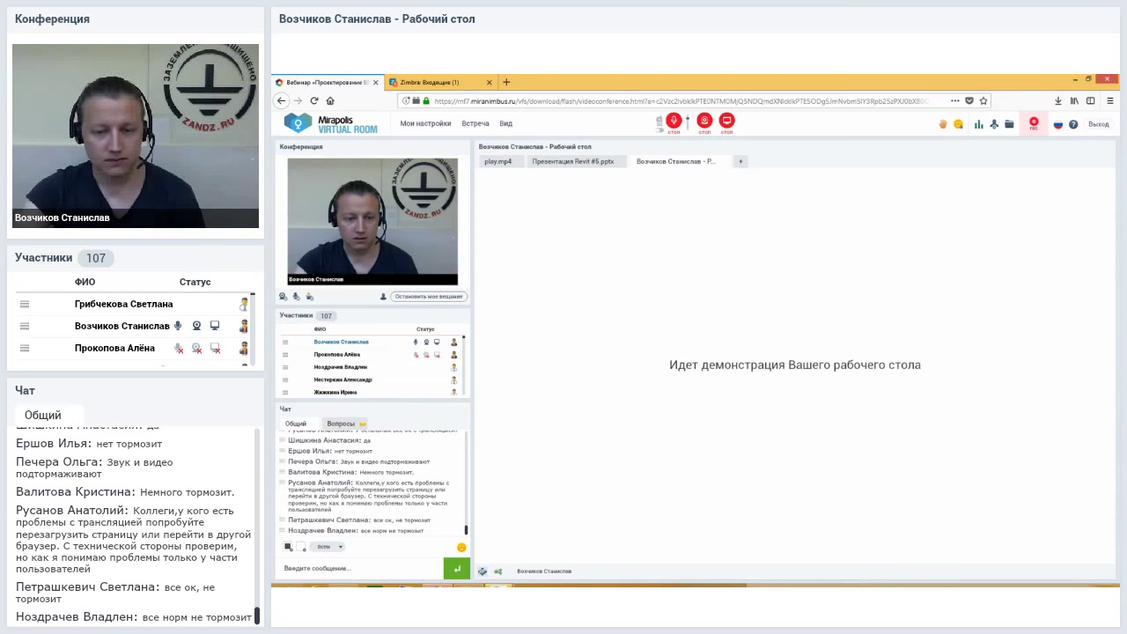
pyautogui.hotkey('alt', 'Tab')
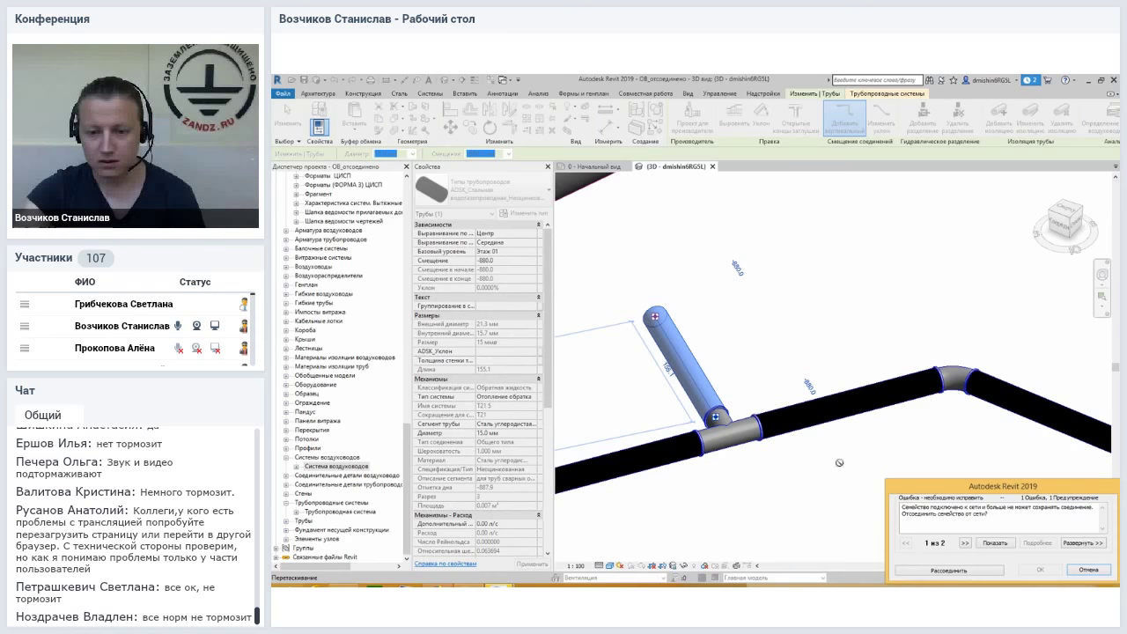
pyautogui.click(960, 568)
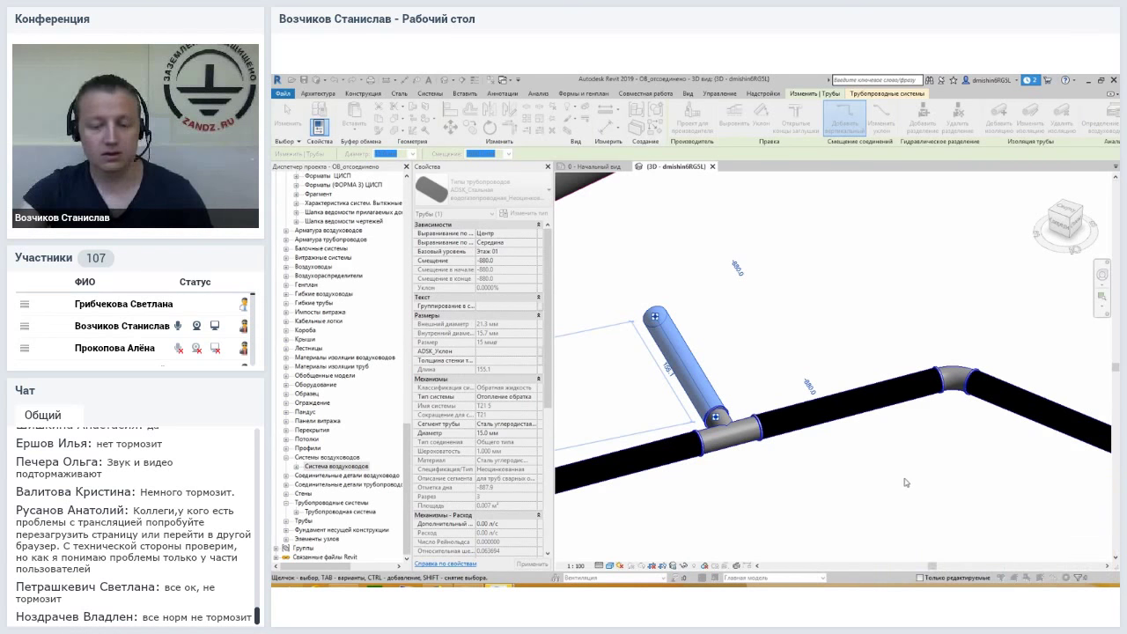
pyautogui.moveTo(934, 465); pyautogui.dragTo(819, 457, button='middle')
pyautogui.click(820, 456)
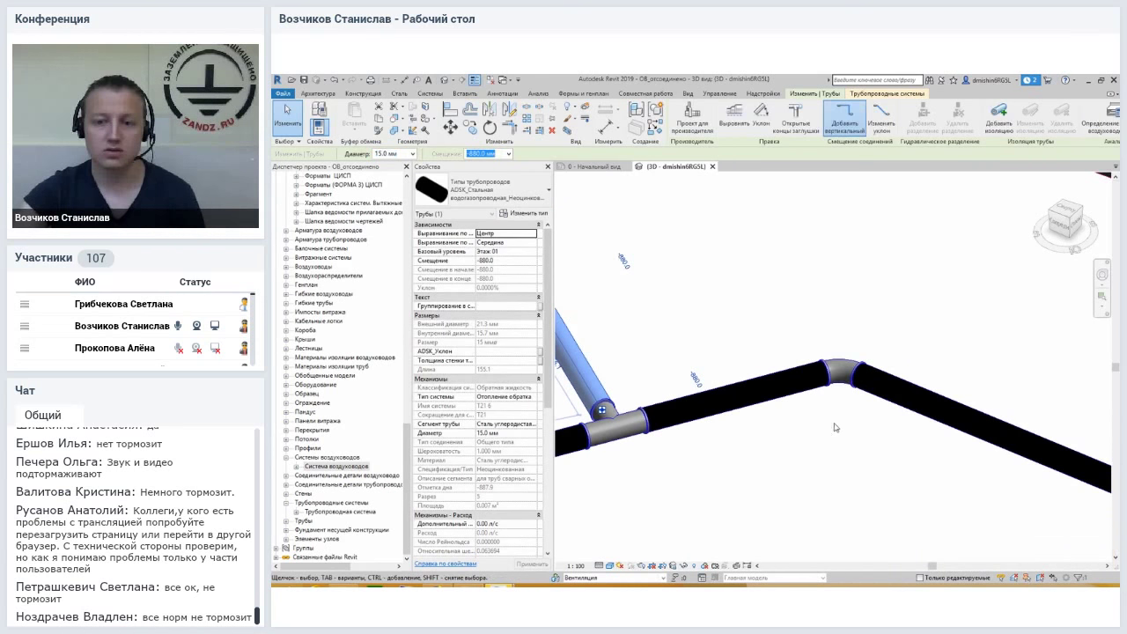
pyautogui.click(843, 362)
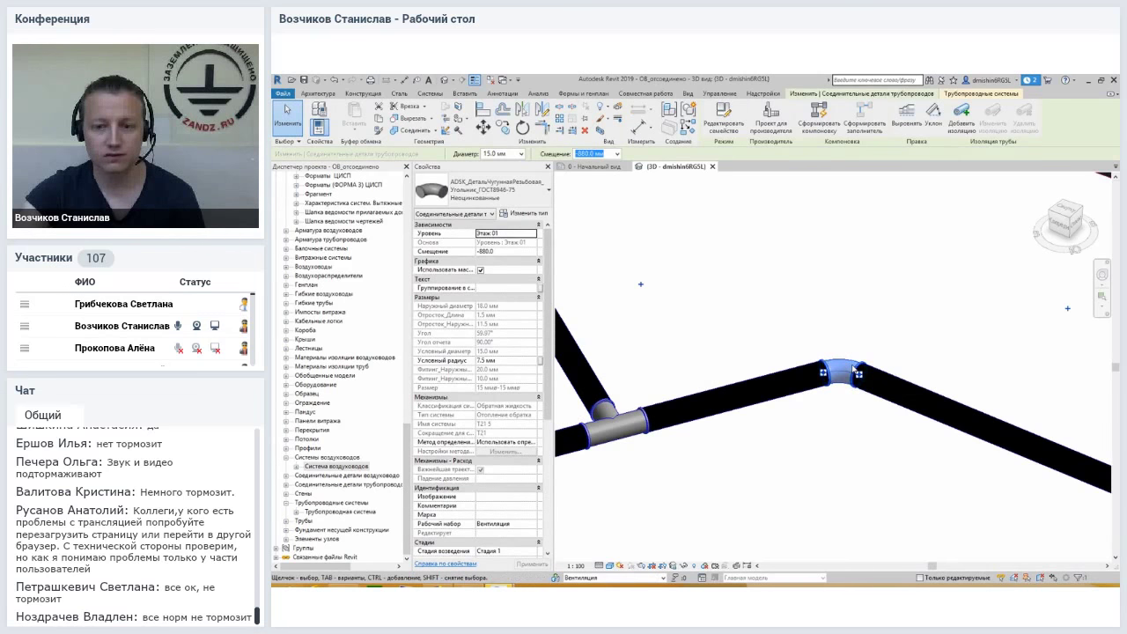
pyautogui.scroll(3, 837, 387)
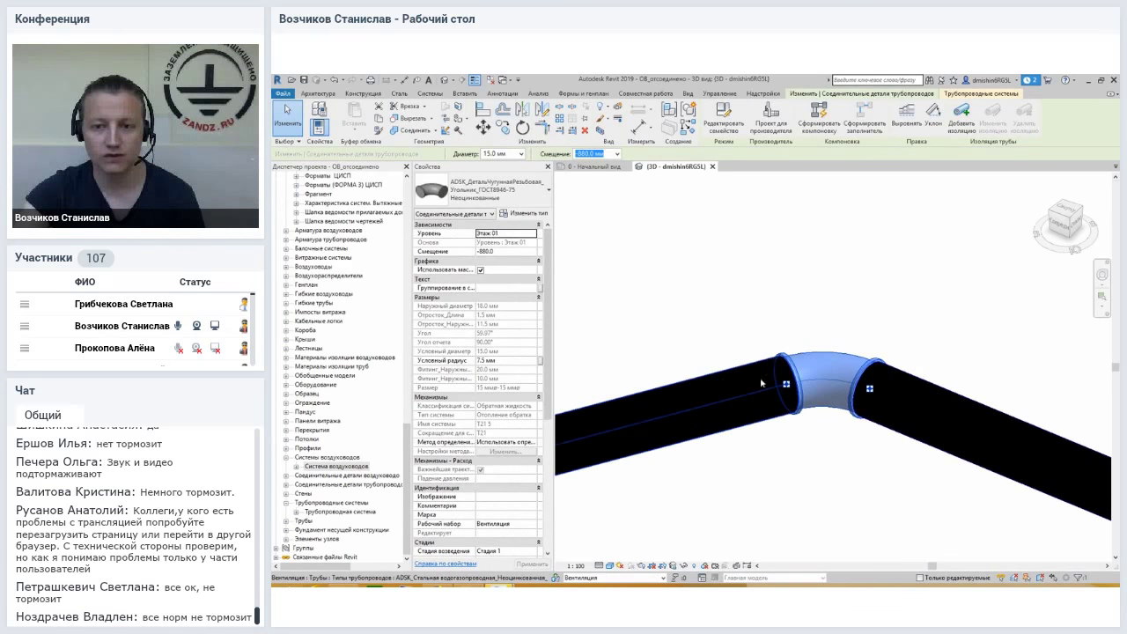
pyautogui.scroll(-2, 766, 369)
pyautogui.scroll(-2, 775, 343)
pyautogui.scroll(-1, 784, 317)
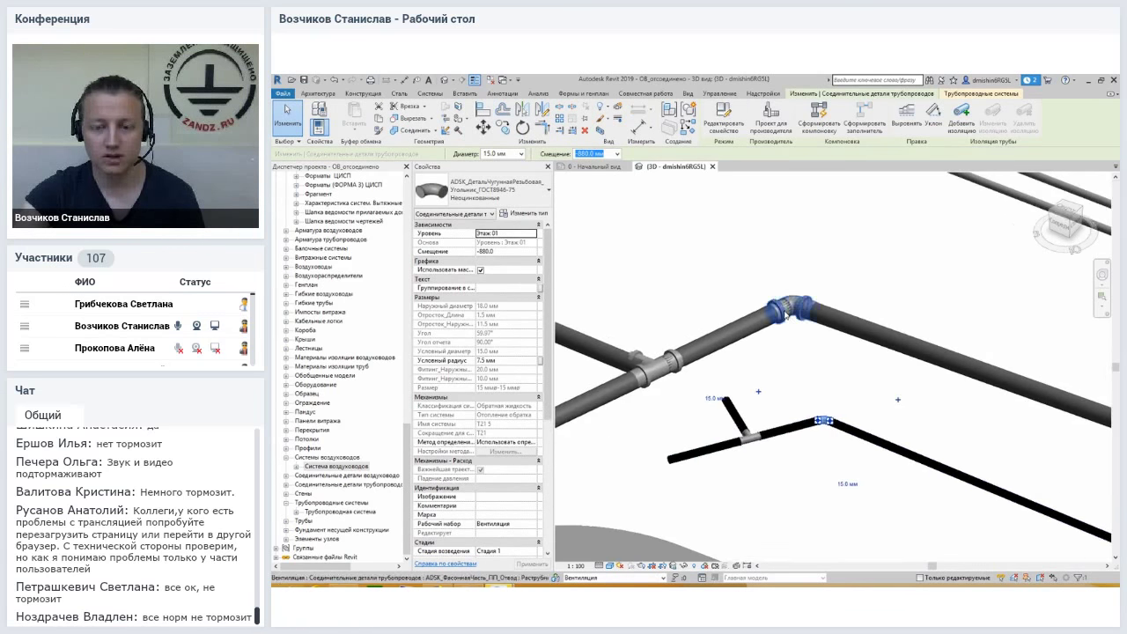
pyautogui.scroll(4, 786, 314)
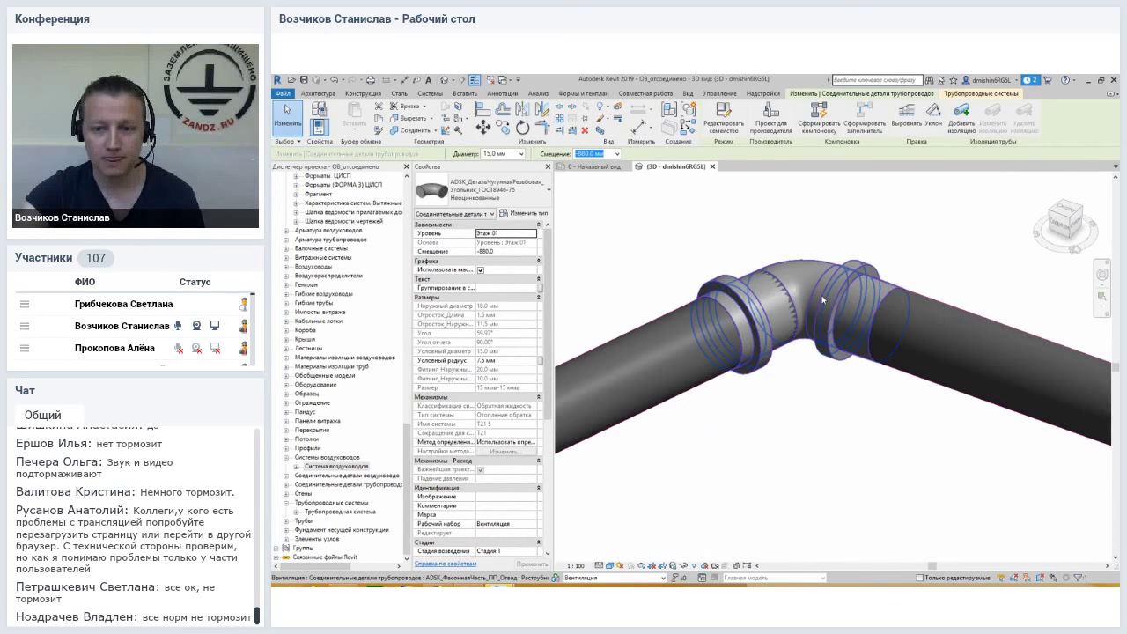
pyautogui.scroll(-3, 832, 383)
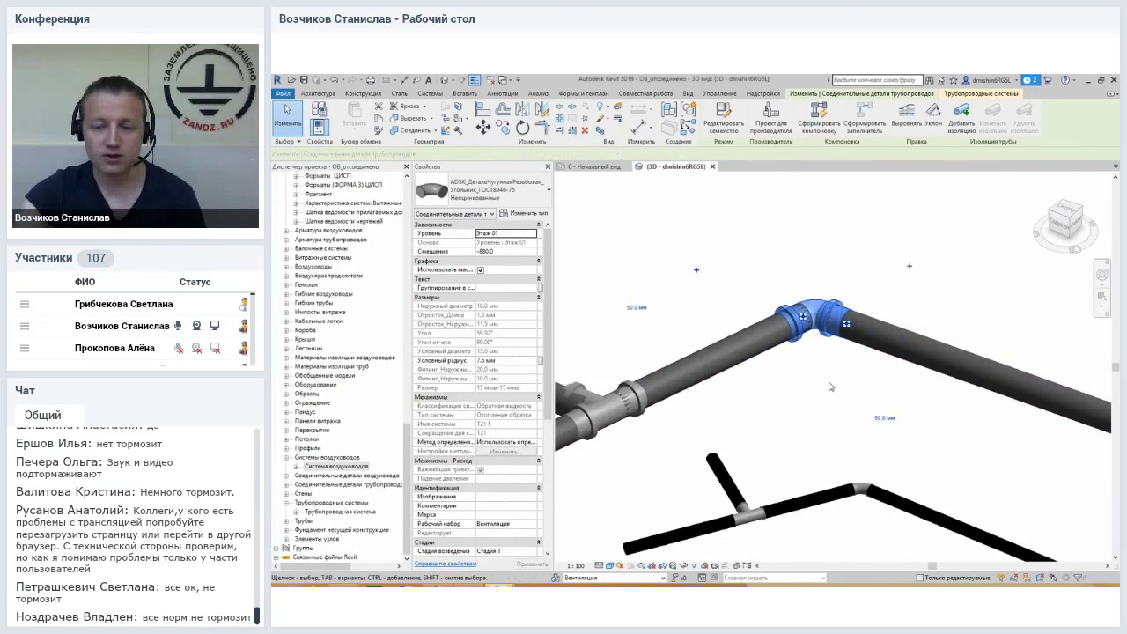
pyautogui.click(842, 434)
pyautogui.moveTo(842, 434); pyautogui.dragTo(768, 361, button='middle')
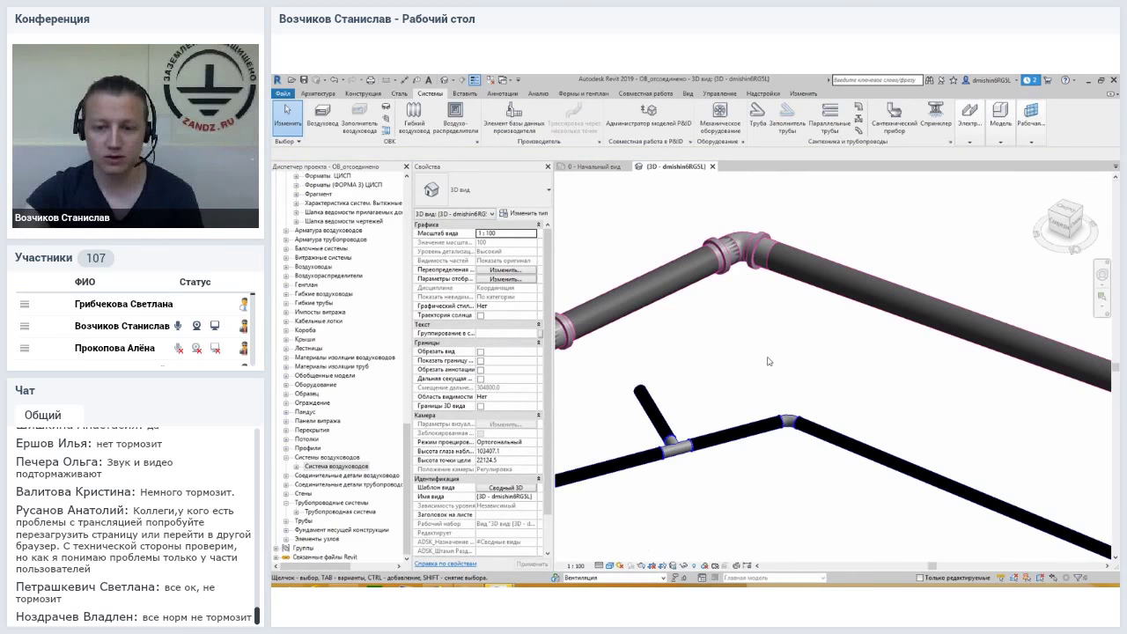
pyautogui.click(822, 426)
pyautogui.moveTo(822, 426); pyautogui.dragTo(769, 378, button='middle')
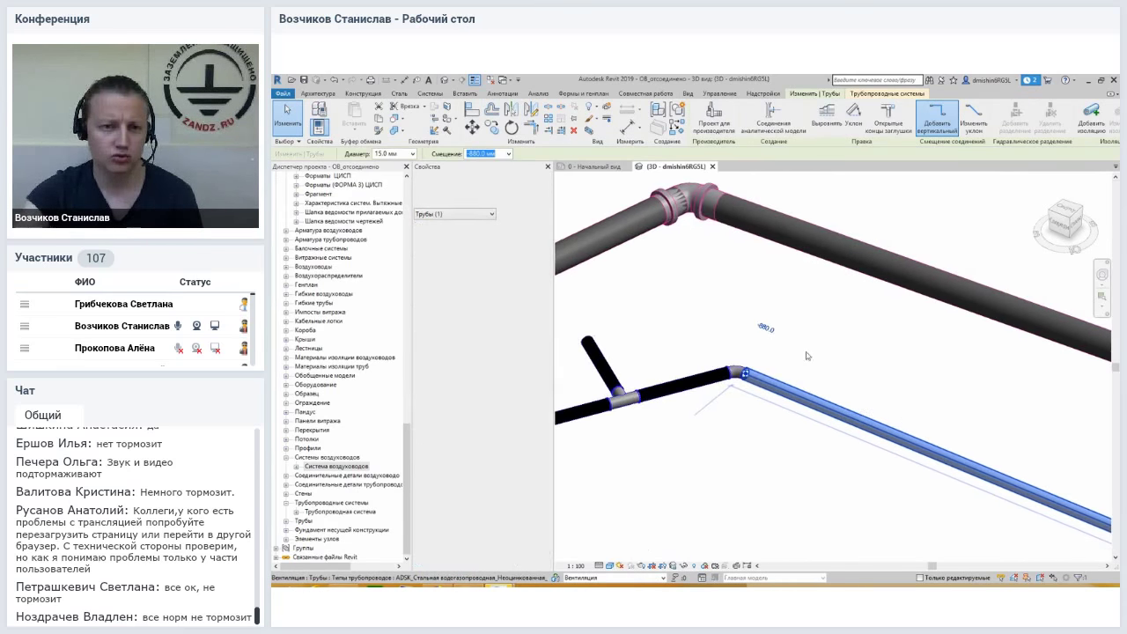
# Open routing preferences for the ADSK_Стальная водогазопроводная_Неоцинкованная_ГОСТ3262-75 type, showing threaded 15–40 mm and welded 50–150 mm fittings.
pyautogui.click(524, 214)
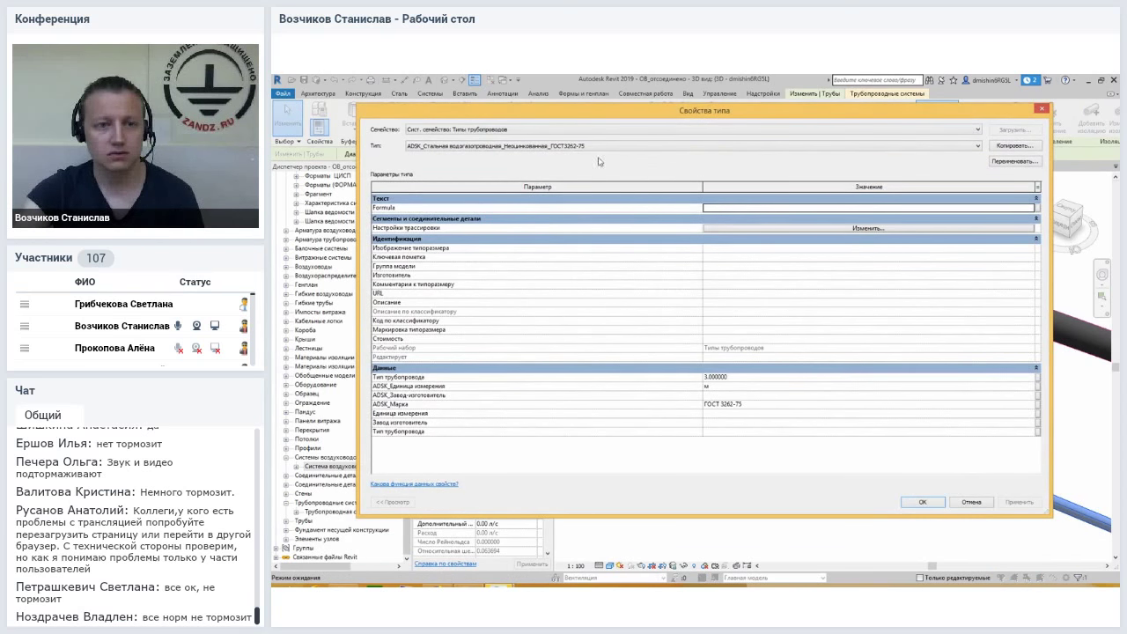
pyautogui.moveTo(604, 117); pyautogui.dragTo(610, 127)
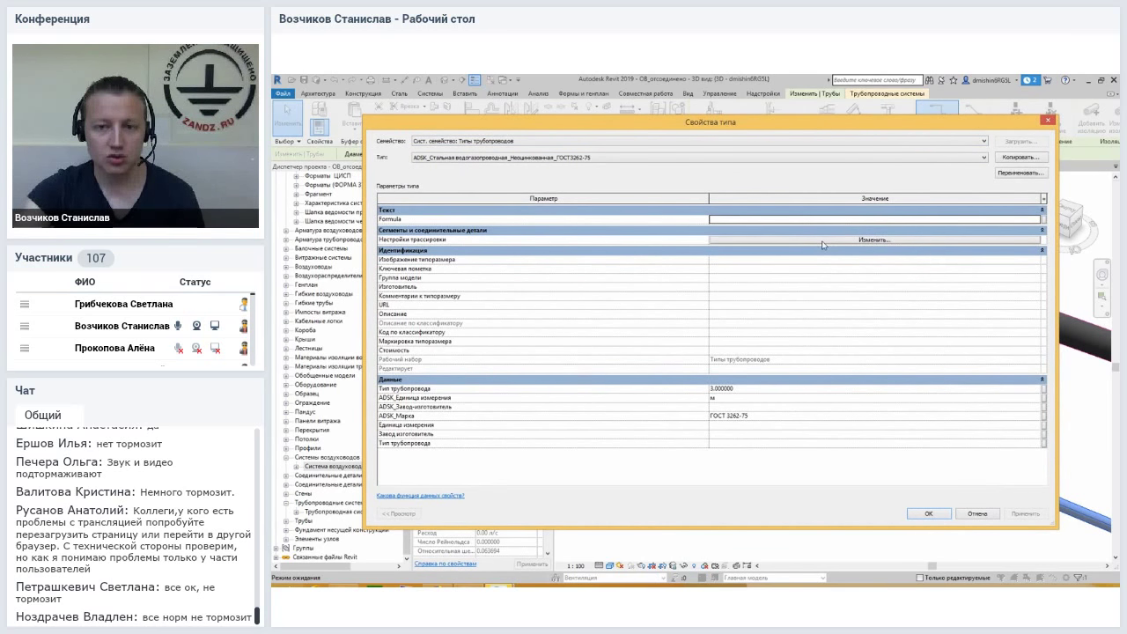
pyautogui.click(872, 240)
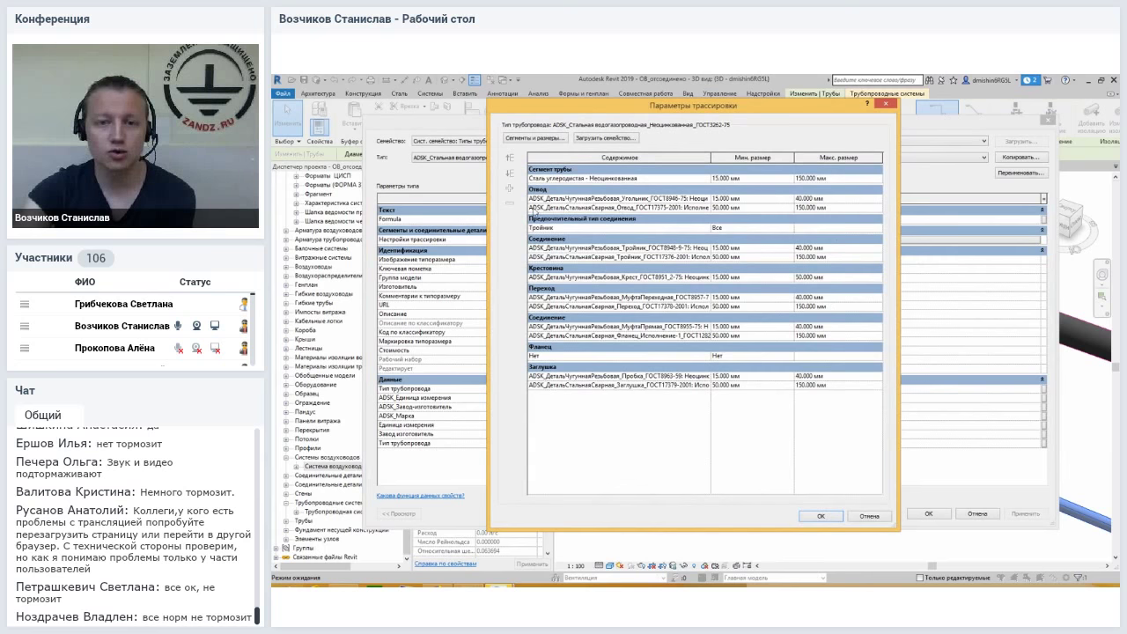
pyautogui.moveTo(489, 214); pyautogui.dragTo(451, 230)
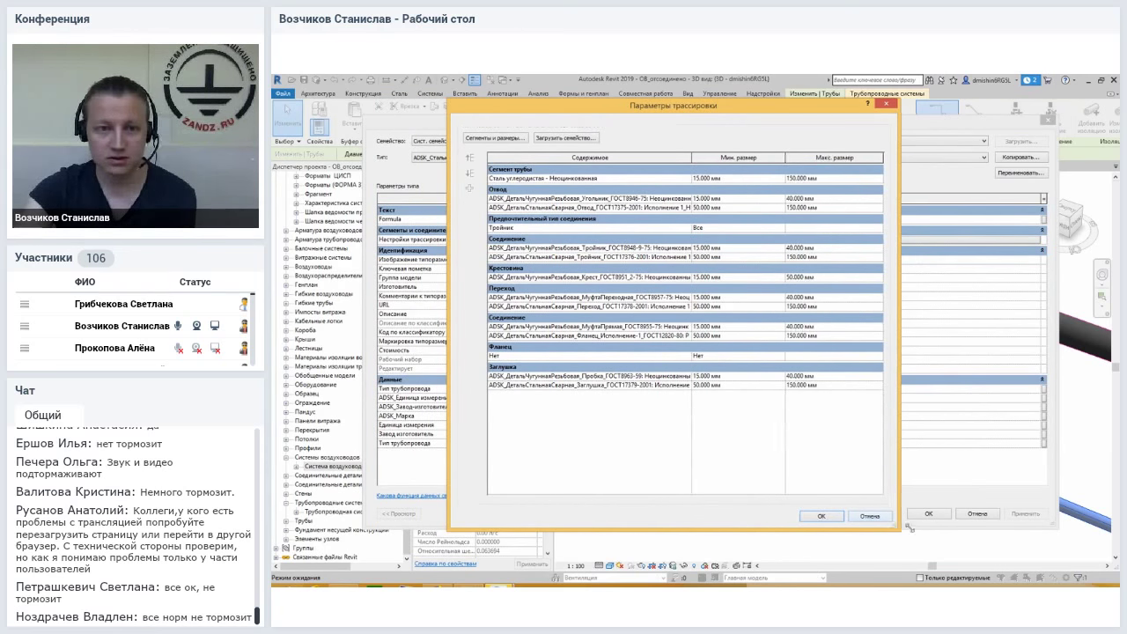
pyautogui.moveTo(891, 523); pyautogui.dragTo(959, 531)
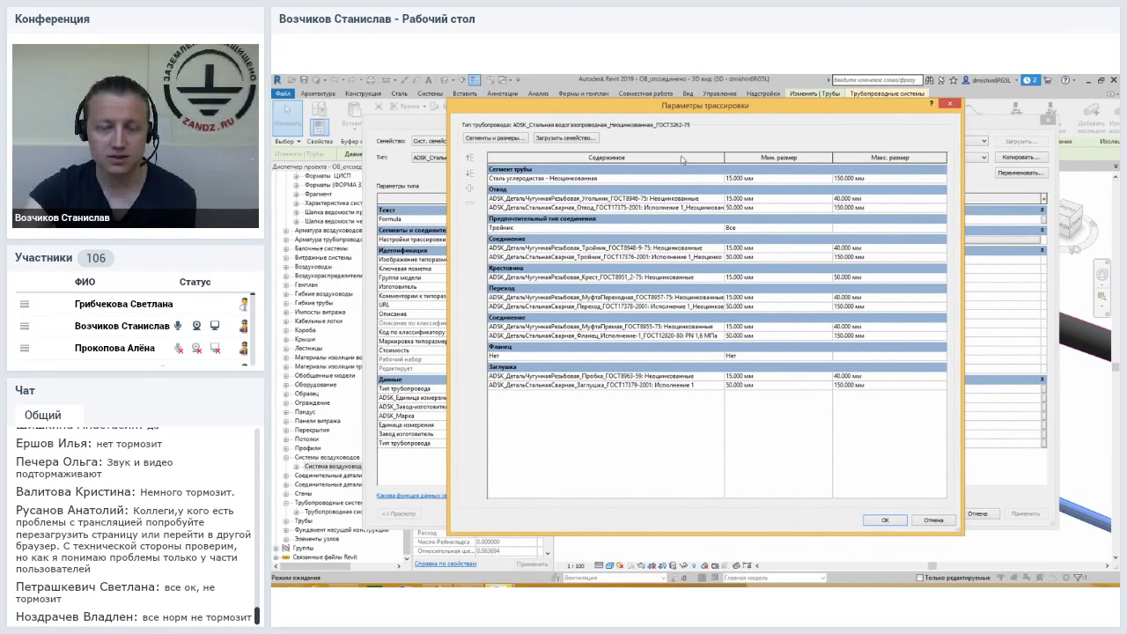
pyautogui.moveTo(674, 113); pyautogui.dragTo(666, 115)
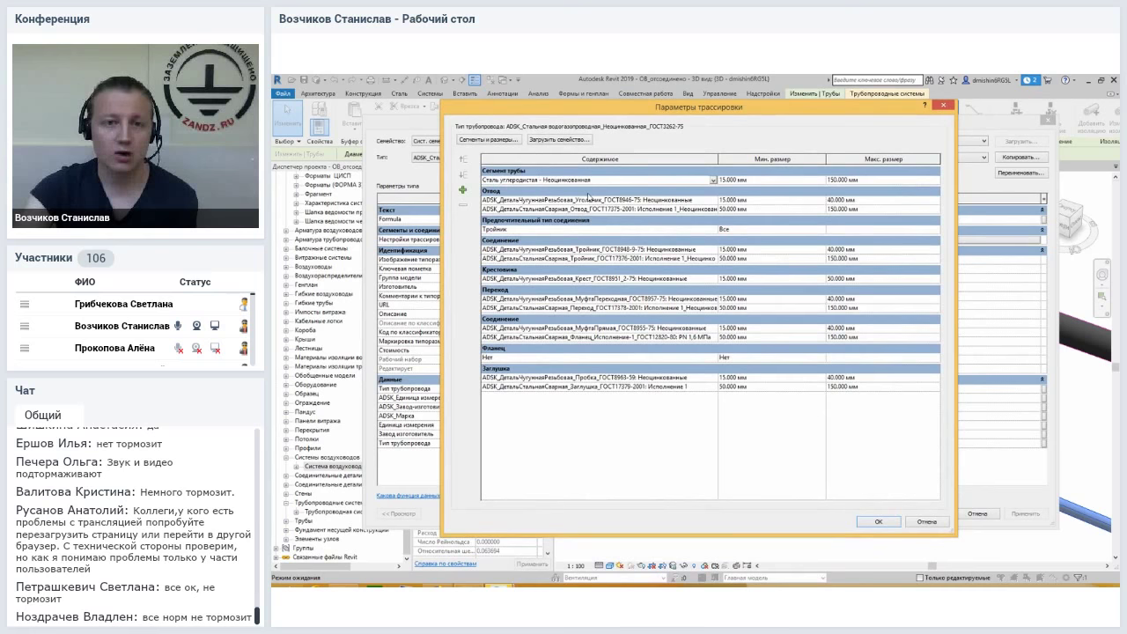
pyautogui.hotkey('ctrl', 'a')
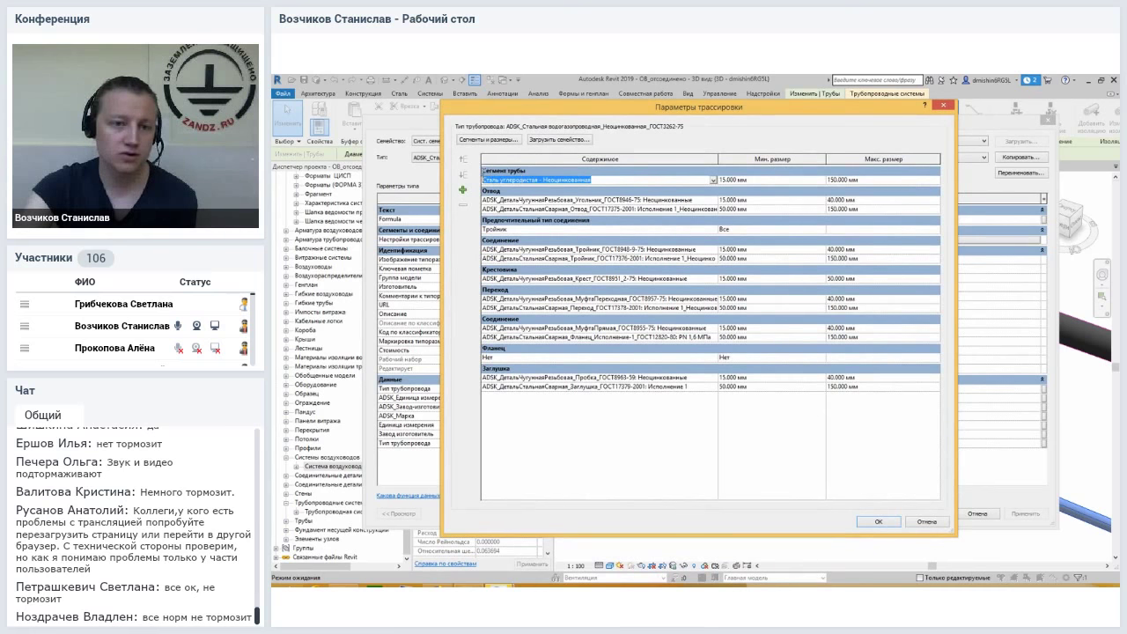
pyautogui.click(558, 181)
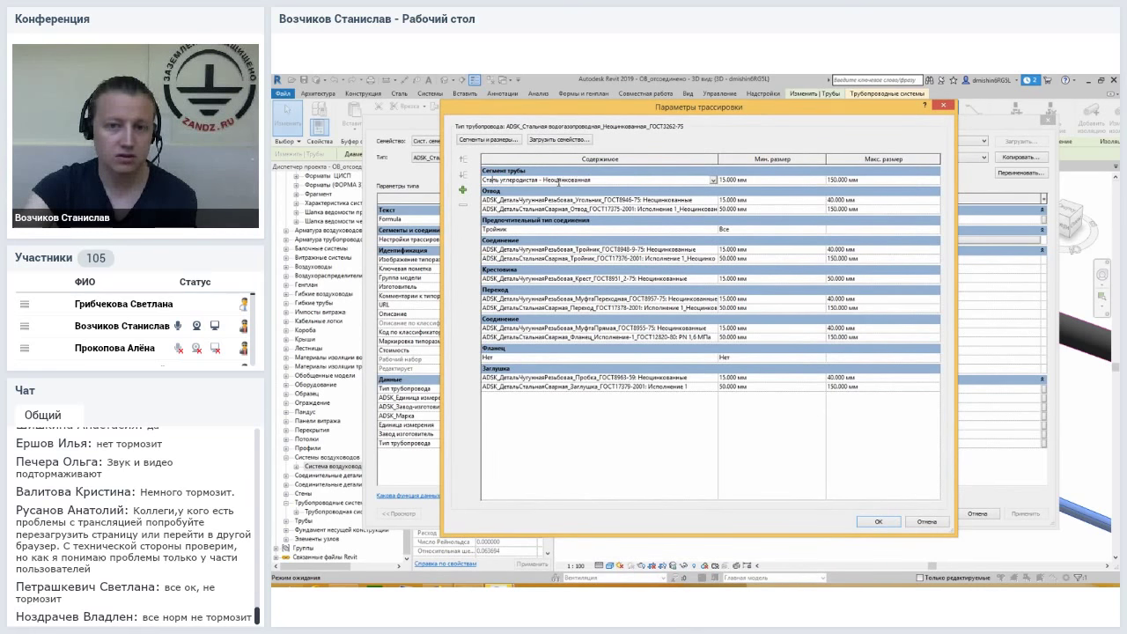
pyautogui.moveTo(601, 180); pyautogui.dragTo(476, 181)
pyautogui.click(637, 181)
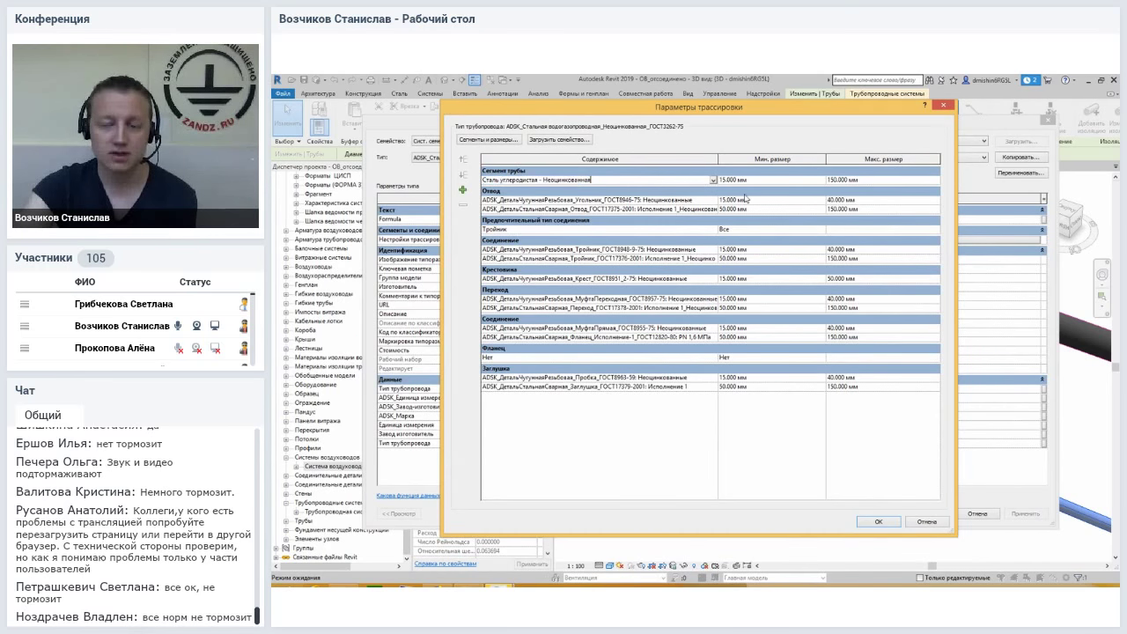
pyautogui.click(759, 181)
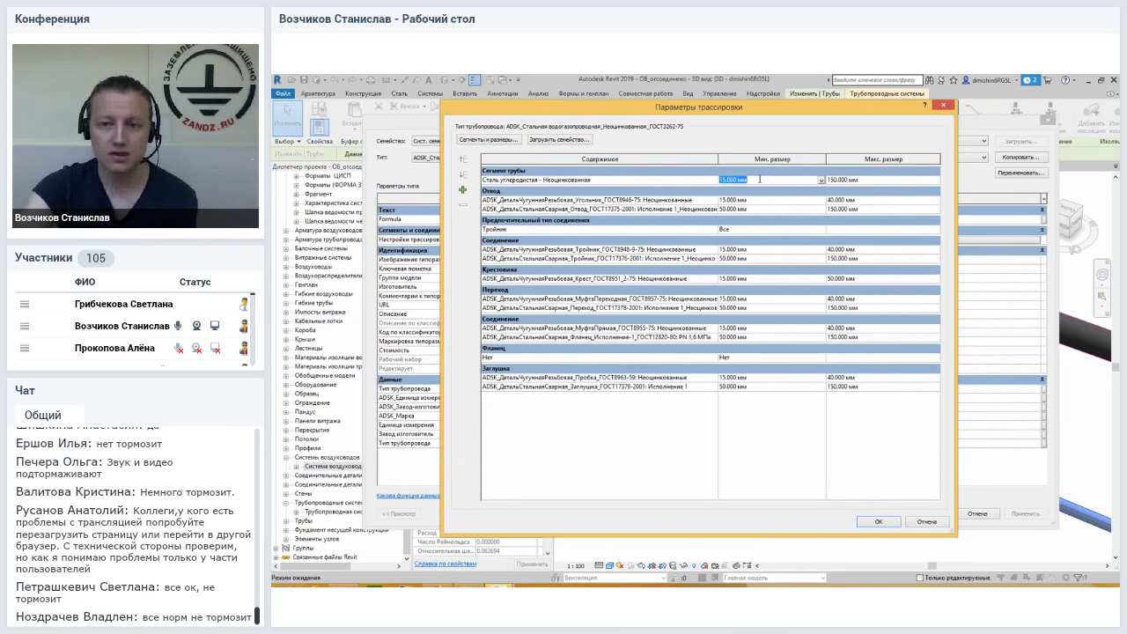
pyautogui.click(884, 180)
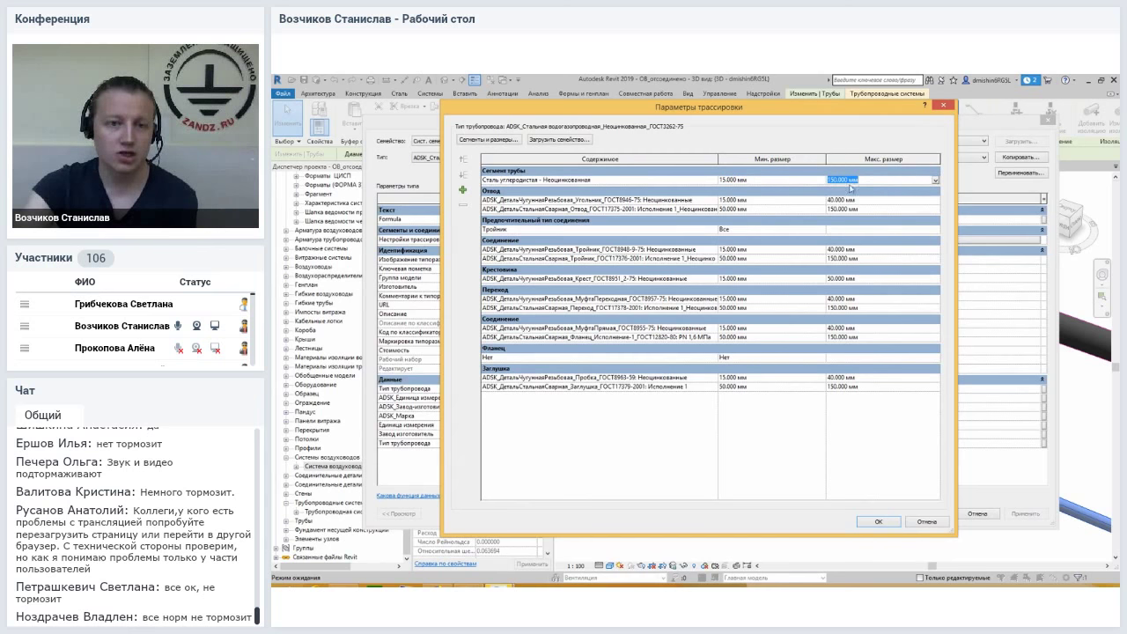
pyautogui.click(560, 200)
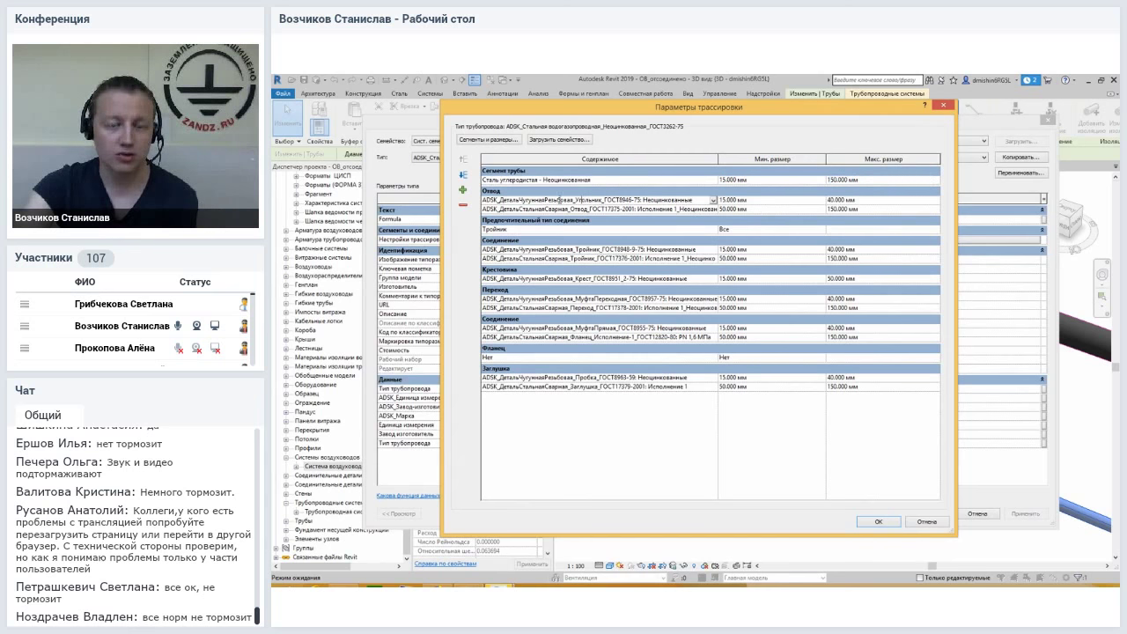
pyautogui.click(524, 209)
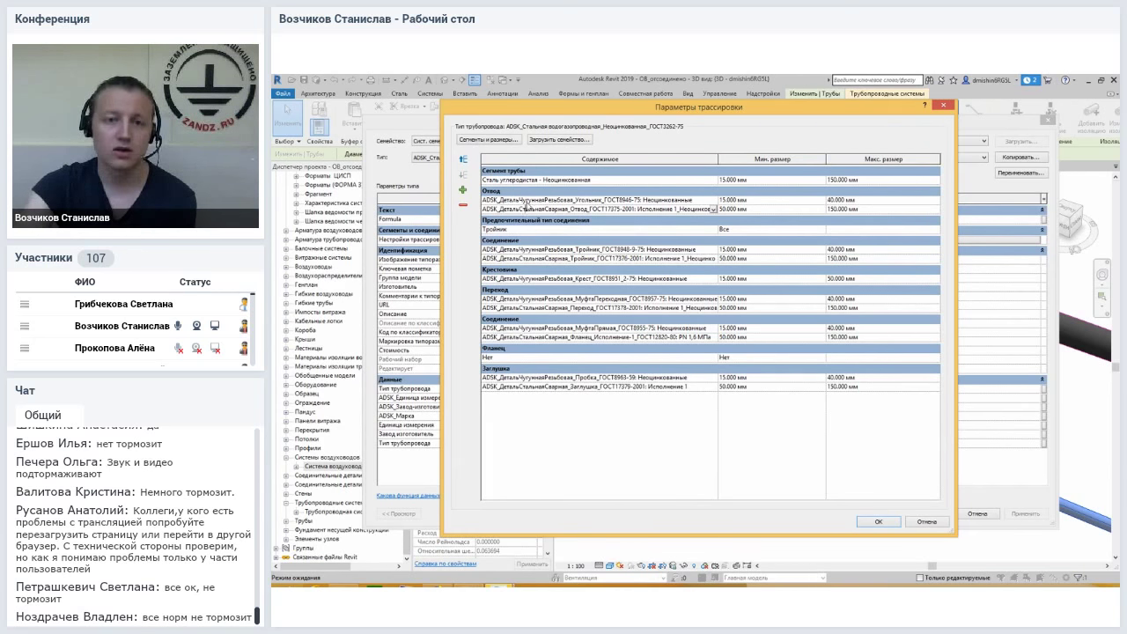
pyautogui.click(529, 201)
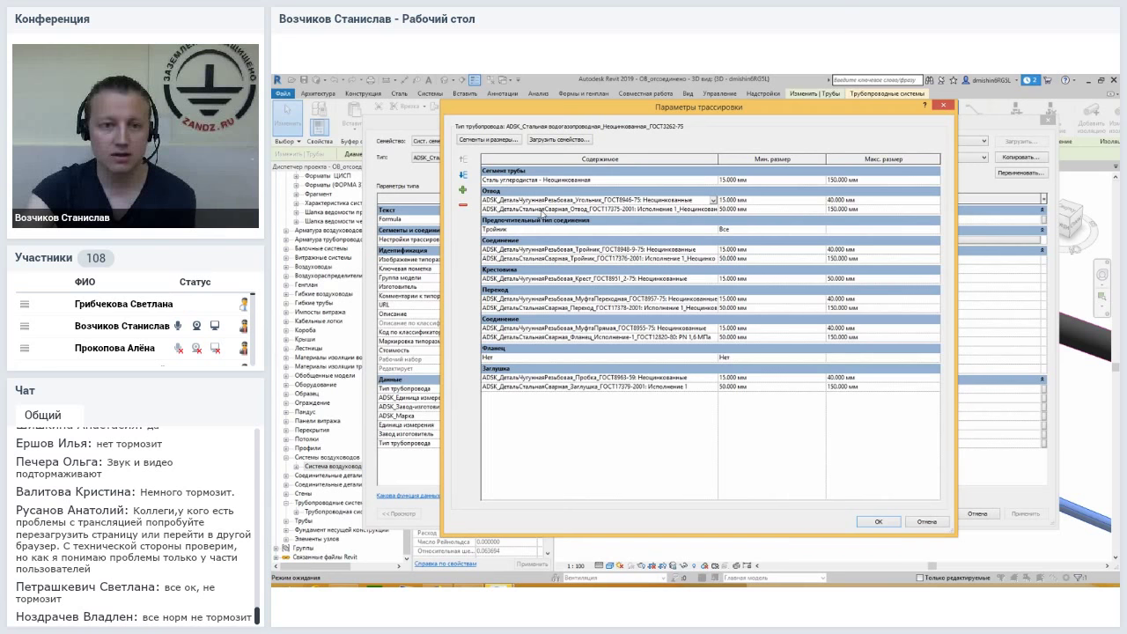
pyautogui.click(545, 210)
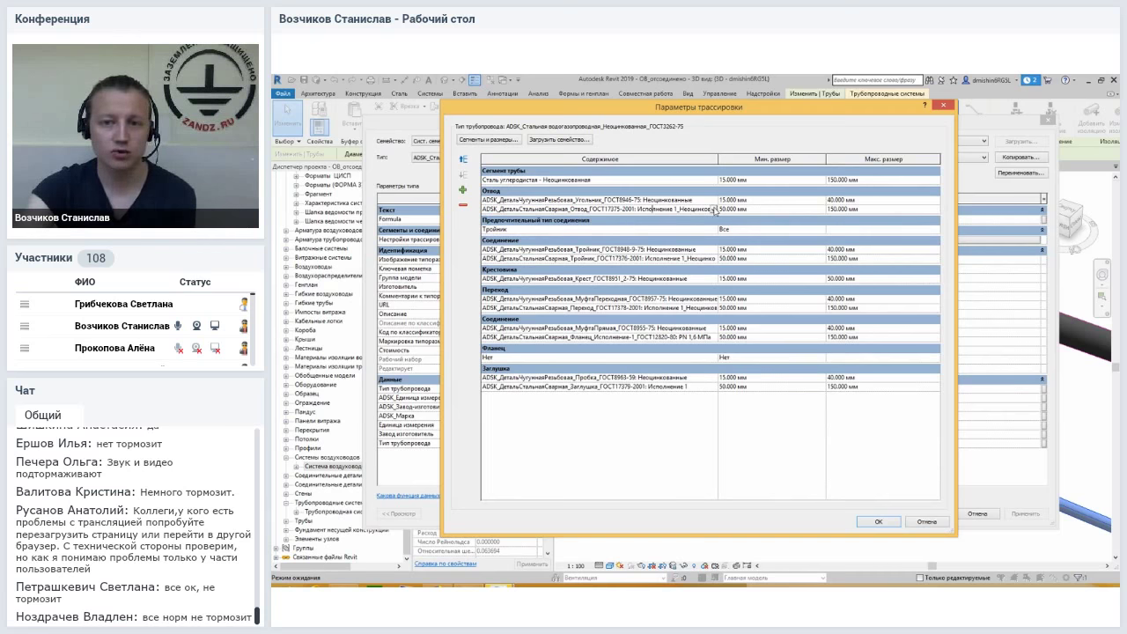
pyautogui.click(756, 202)
pyautogui.click(781, 210)
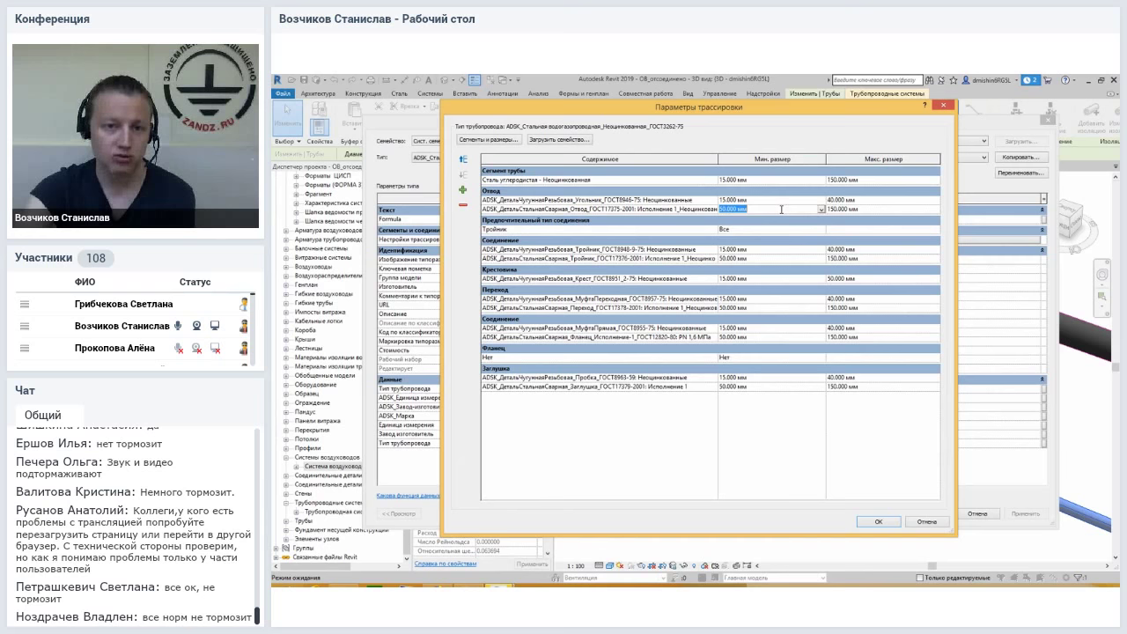
pyautogui.click(652, 201)
pyautogui.click(769, 202)
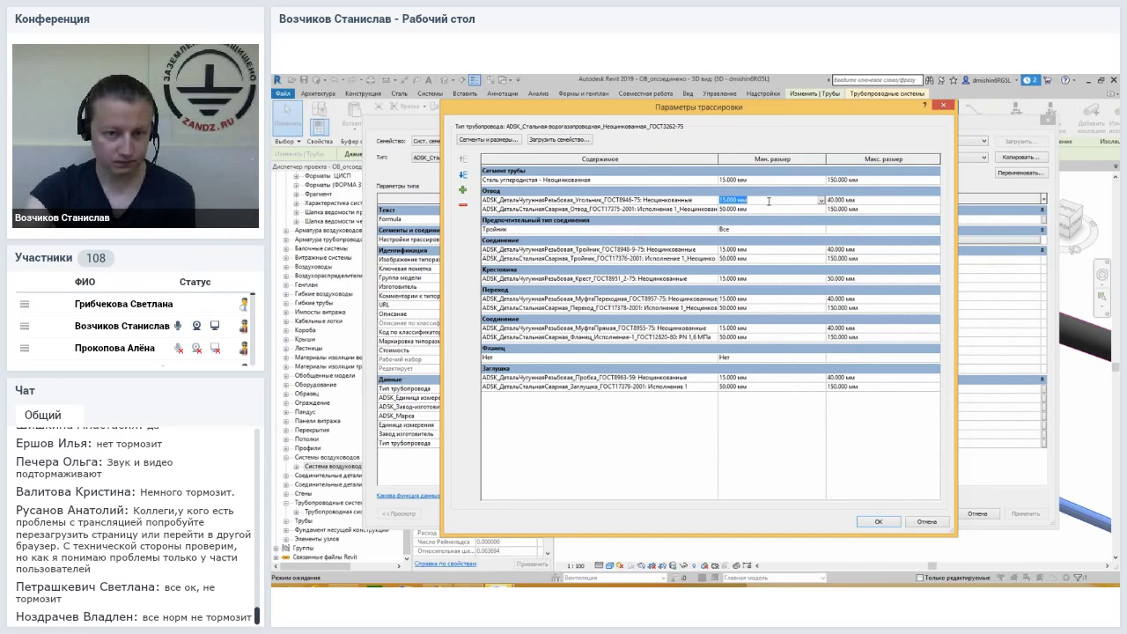
pyautogui.click(624, 202)
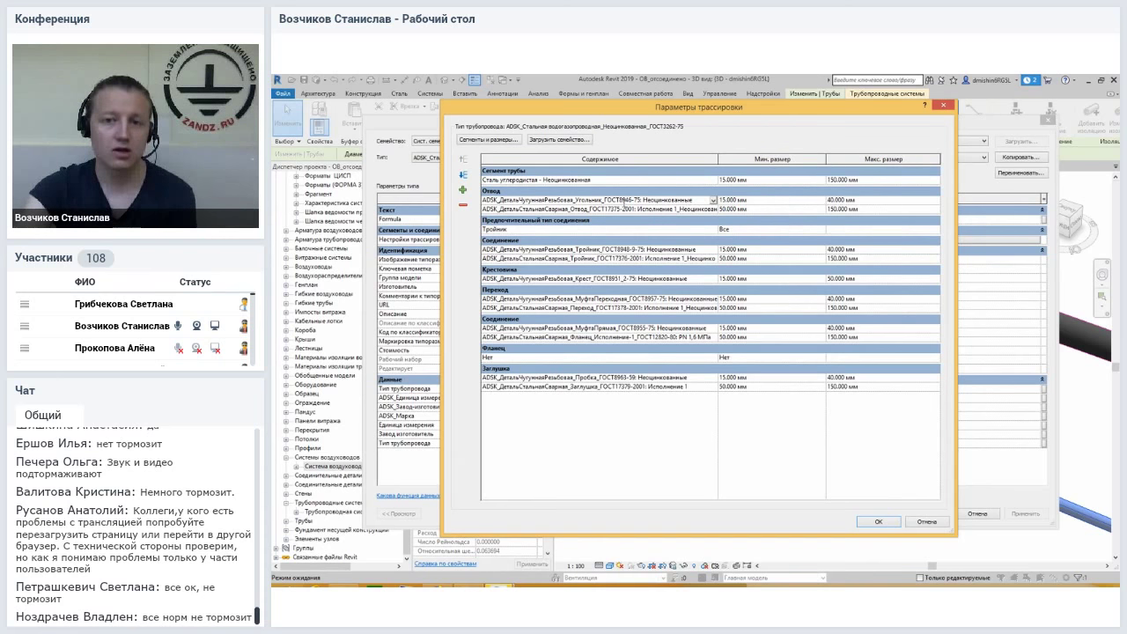
pyautogui.click(755, 209)
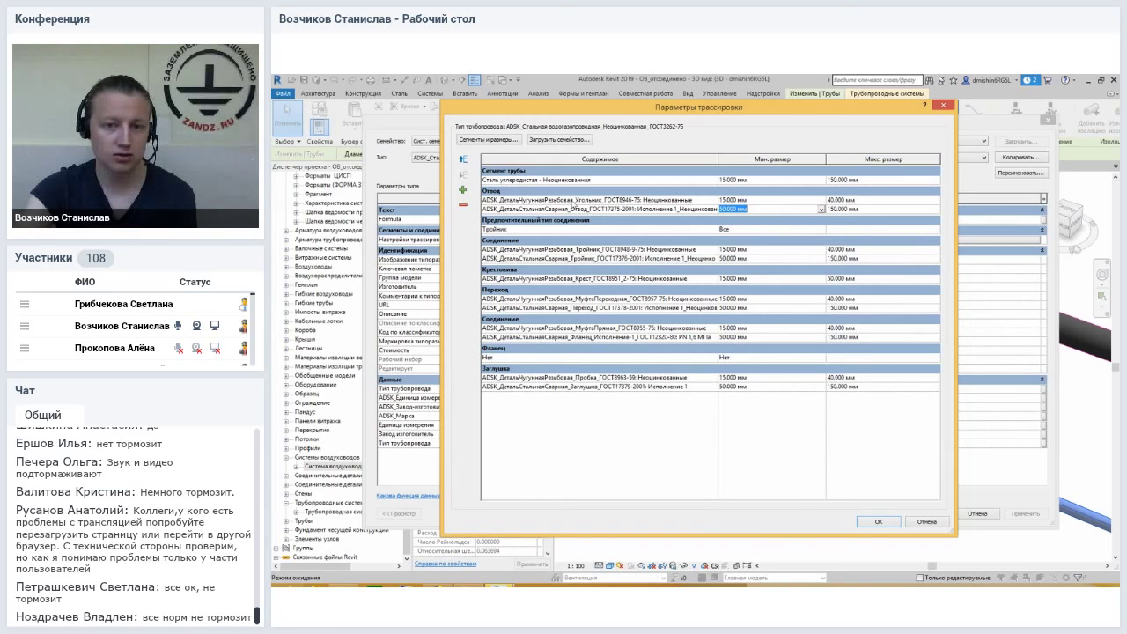
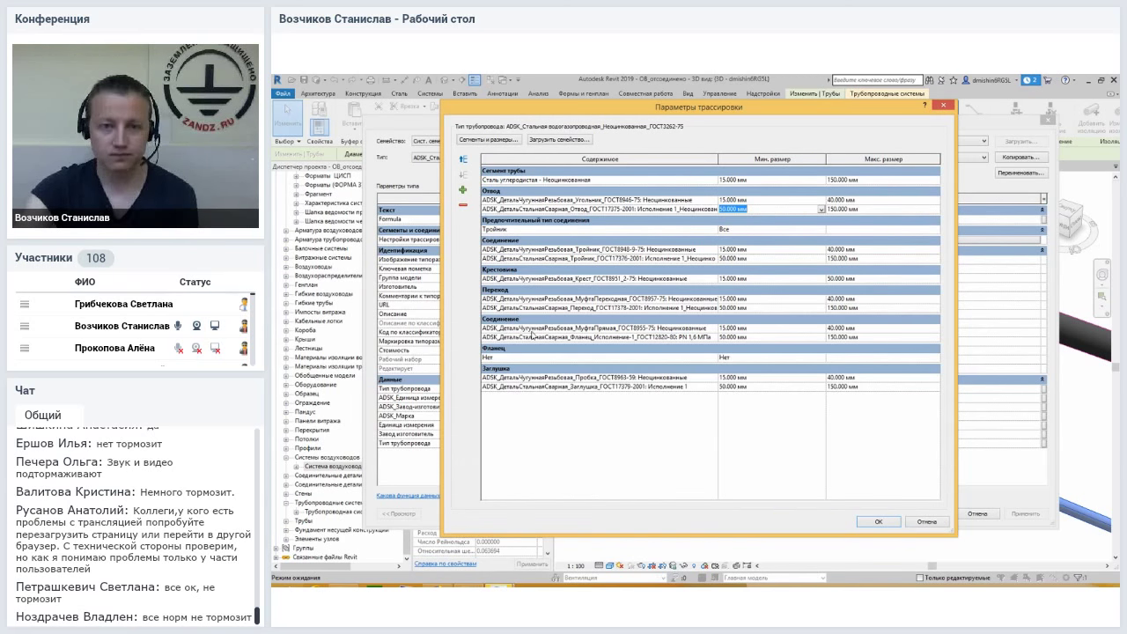
# Commit the elbow row's minimum size and close the Routing Preferences and Type Properties dialogs.
pyautogui.click(771, 432)
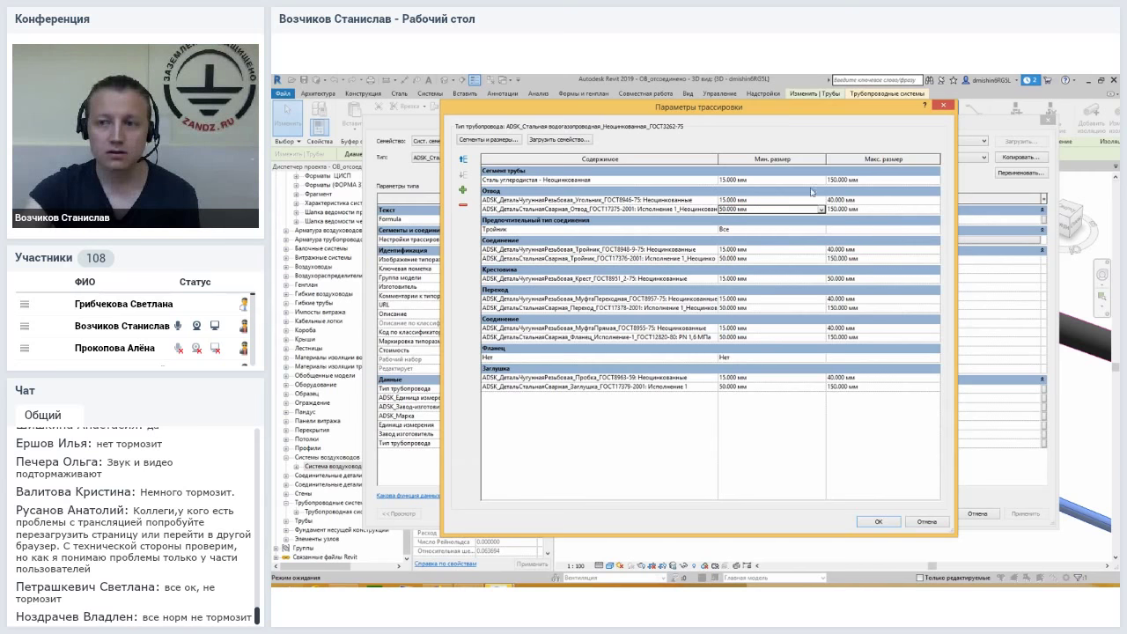
pyautogui.click(943, 105)
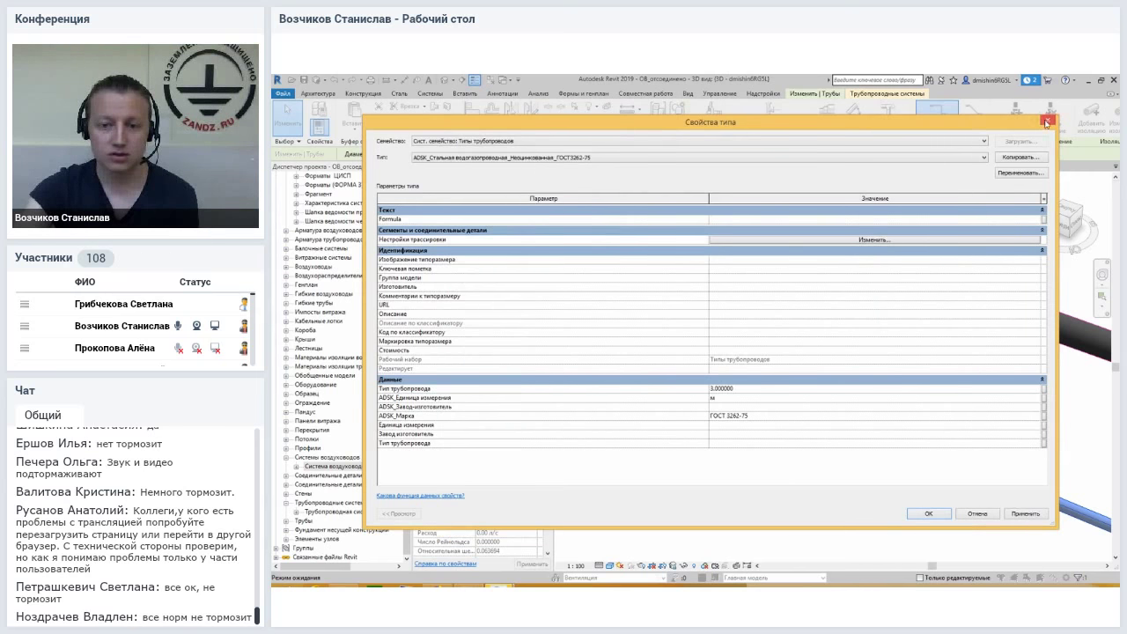
pyautogui.click(1046, 122)
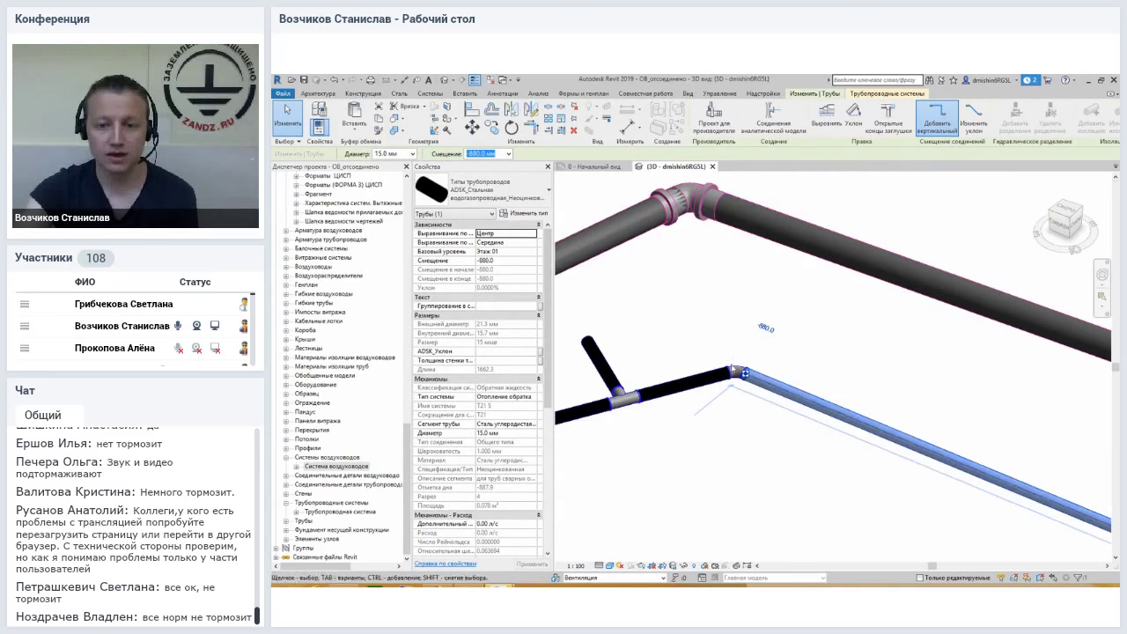
# Select the cast-iron elbow, review its fitting type list, then deselect it.
pyautogui.scroll(3, 735, 370)
pyautogui.press('Escape')
pyautogui.press('Escape')
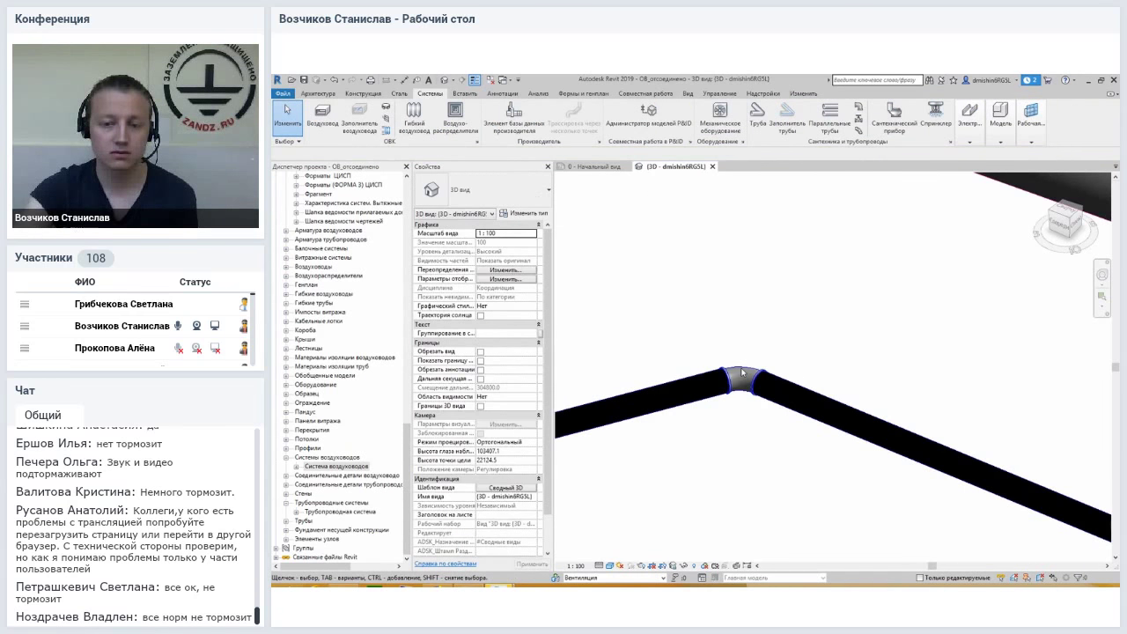
pyautogui.click(742, 374)
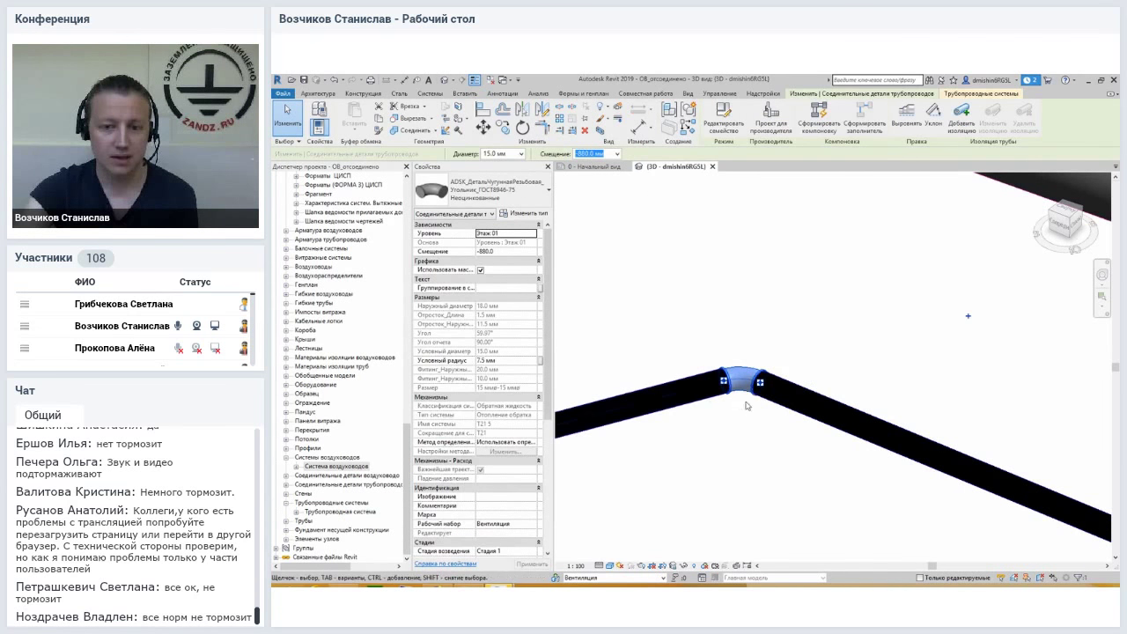
pyautogui.keyDown('shift'); pyautogui.moveTo(747, 405); pyautogui.dragTo(775, 388, button='middle'); pyautogui.keyUp('shift')
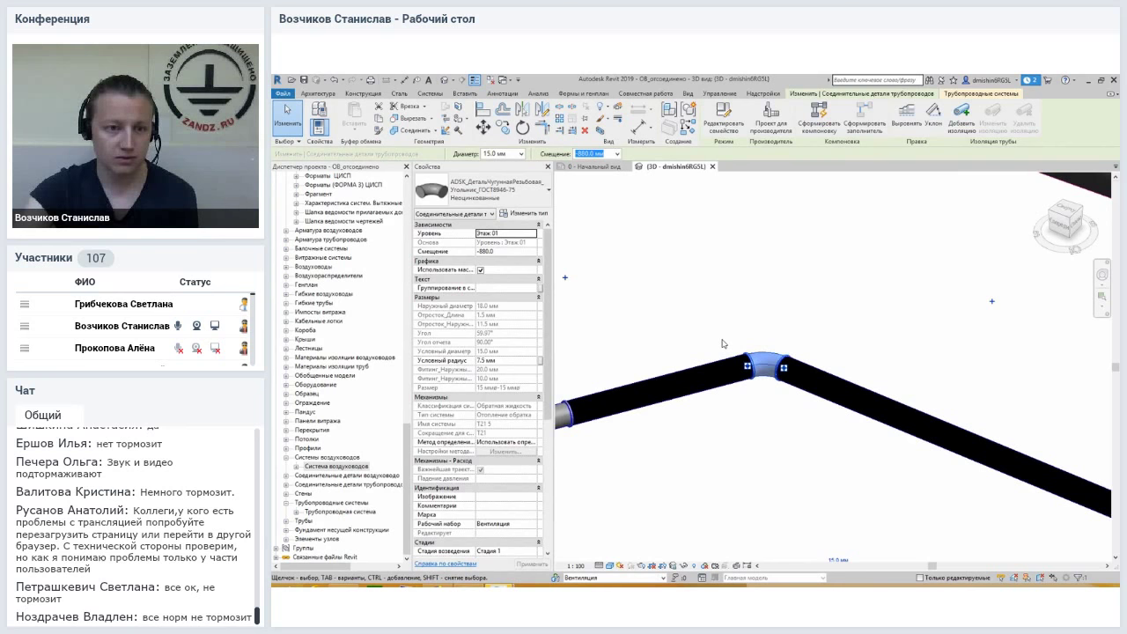
pyautogui.click(493, 200)
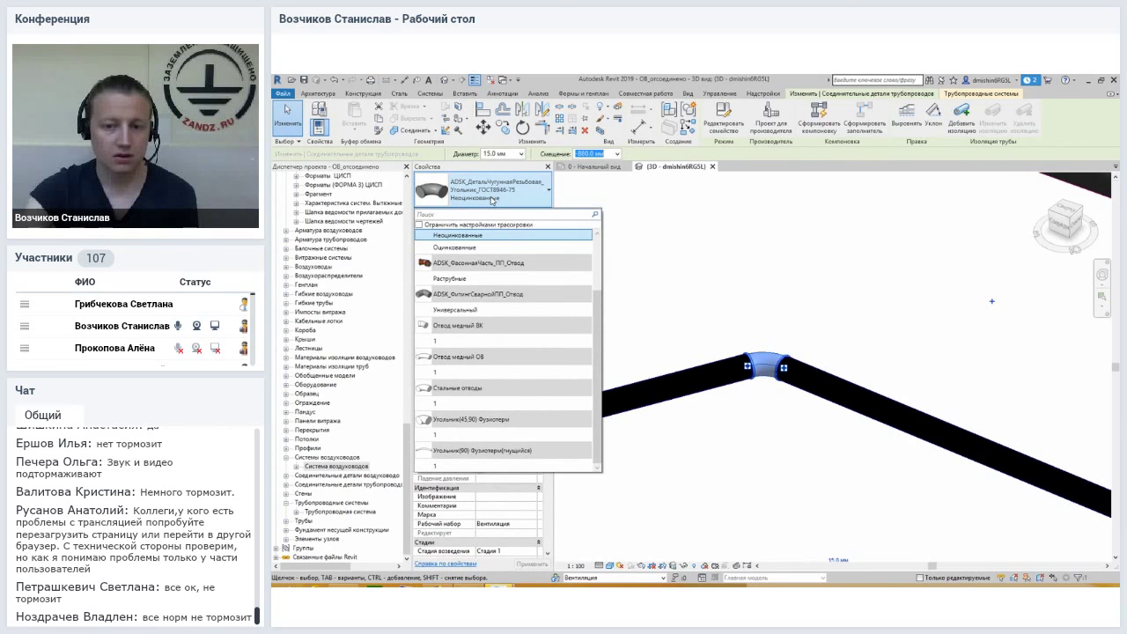
pyautogui.scroll(1, 722, 308)
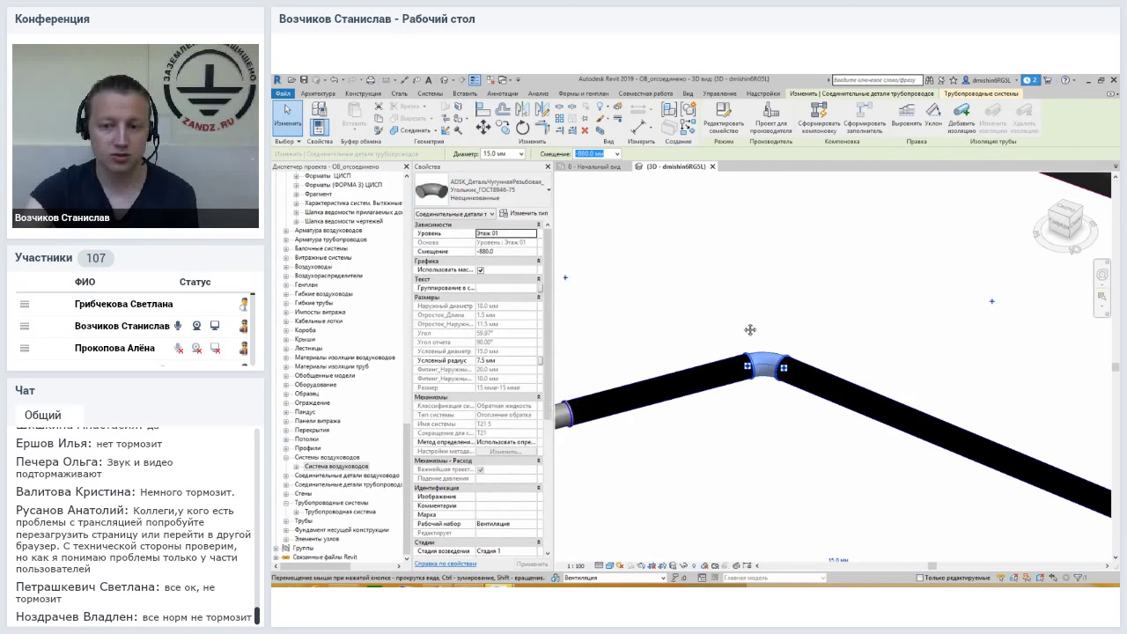
pyautogui.click(688, 325)
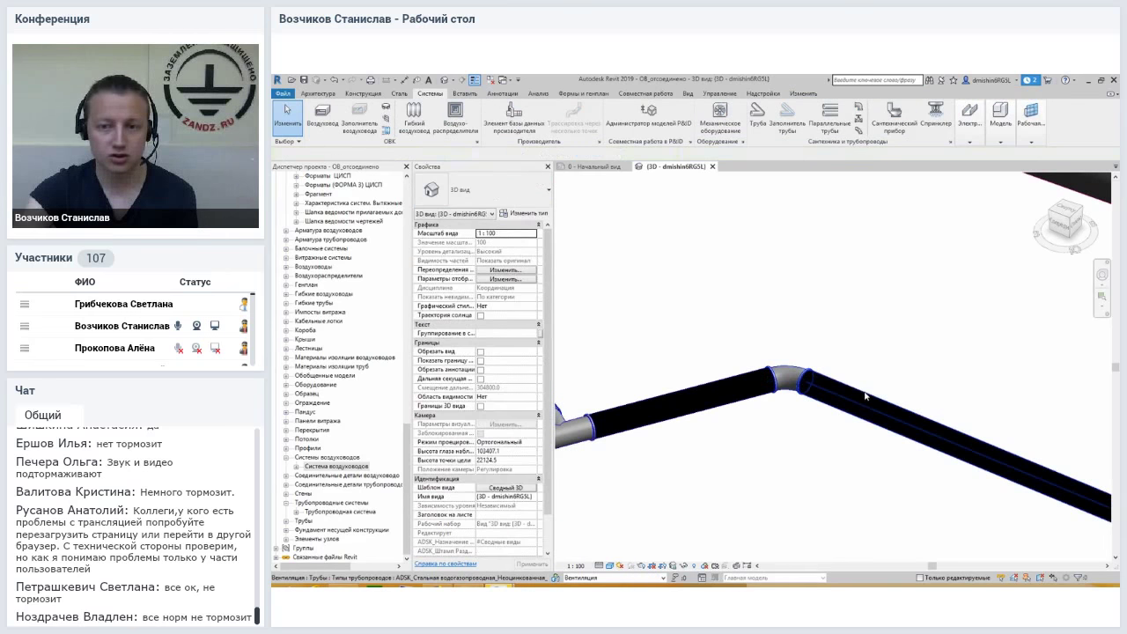
# In the pipe type's routing preferences, set the ГОСТ 17375-2001 welded steel elbow's Min Size to Все.
pyautogui.click(687, 405)
pyautogui.click(529, 213)
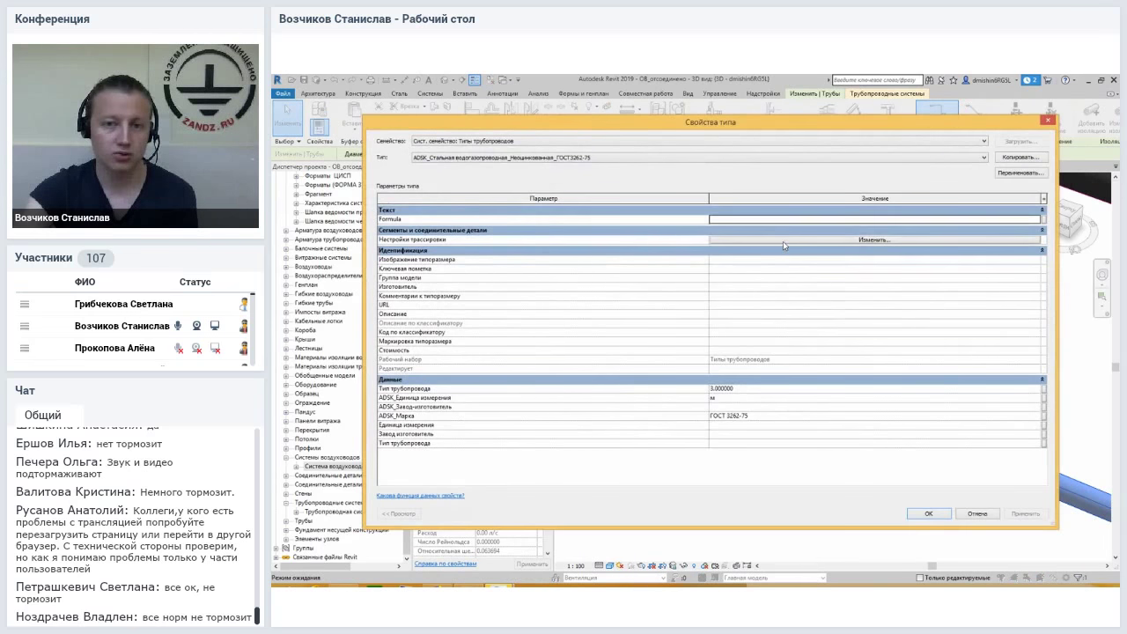
pyautogui.click(783, 241)
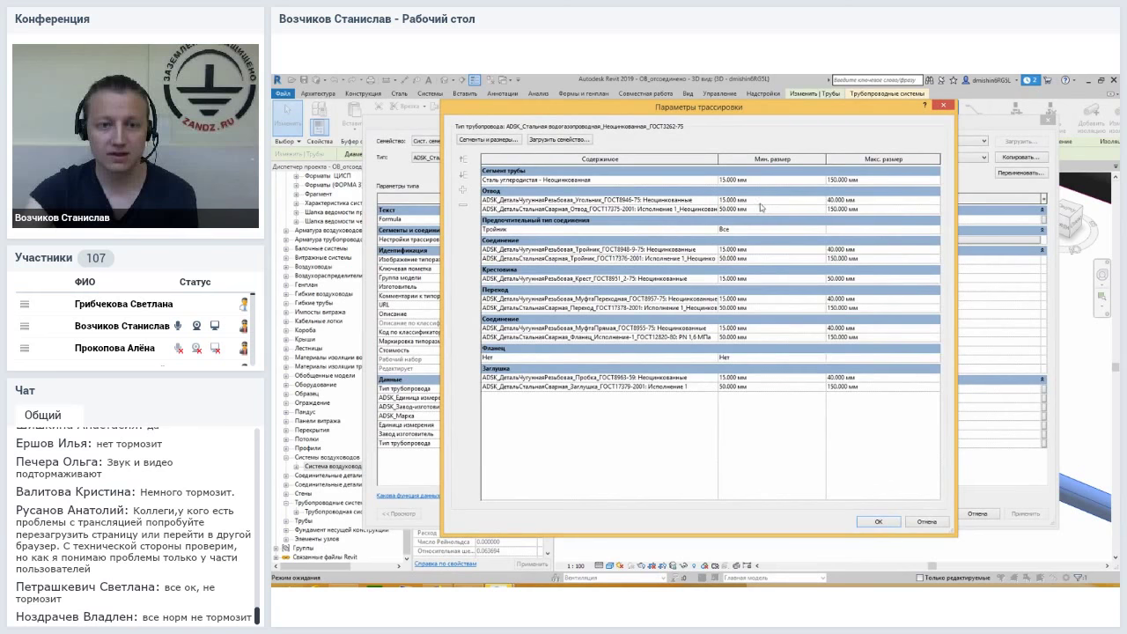
pyautogui.click(533, 209)
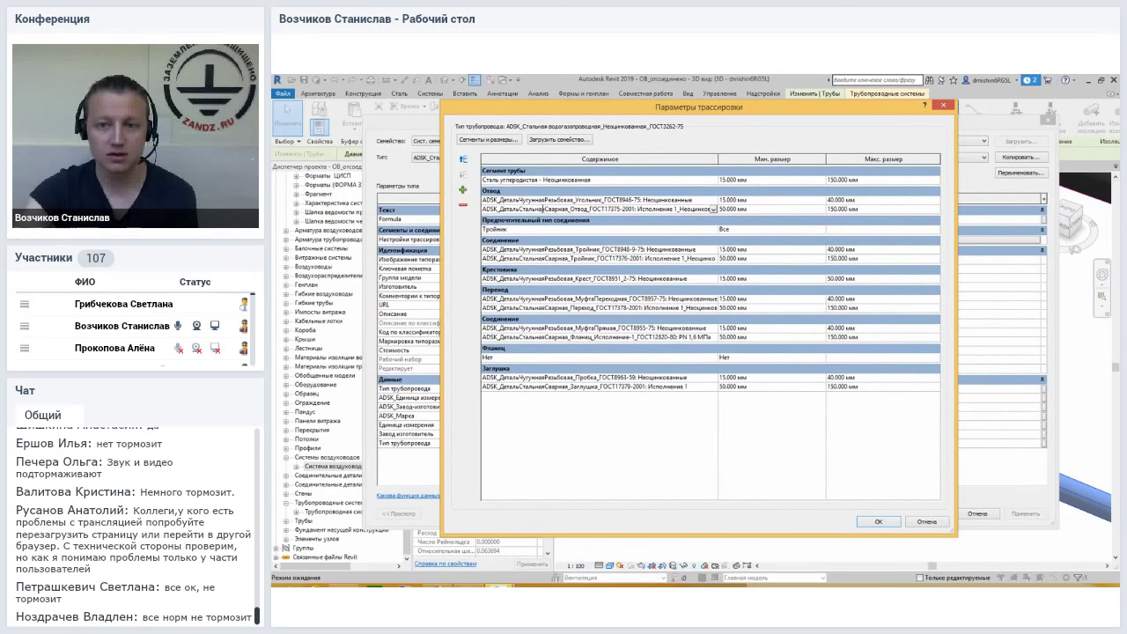
pyautogui.click(821, 210)
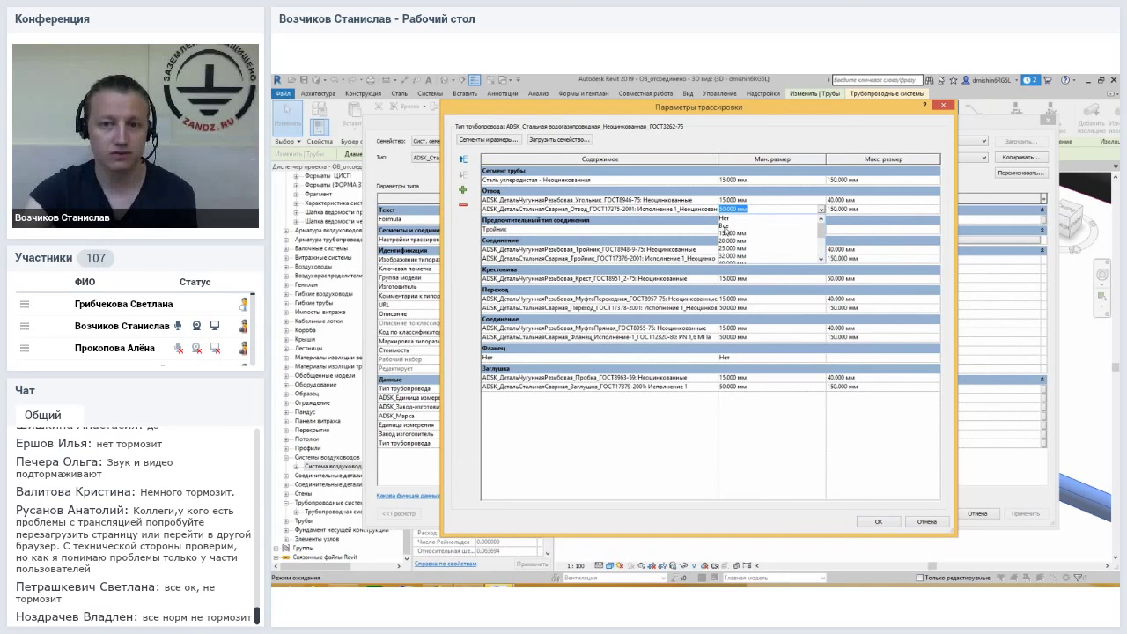
pyautogui.click(724, 227)
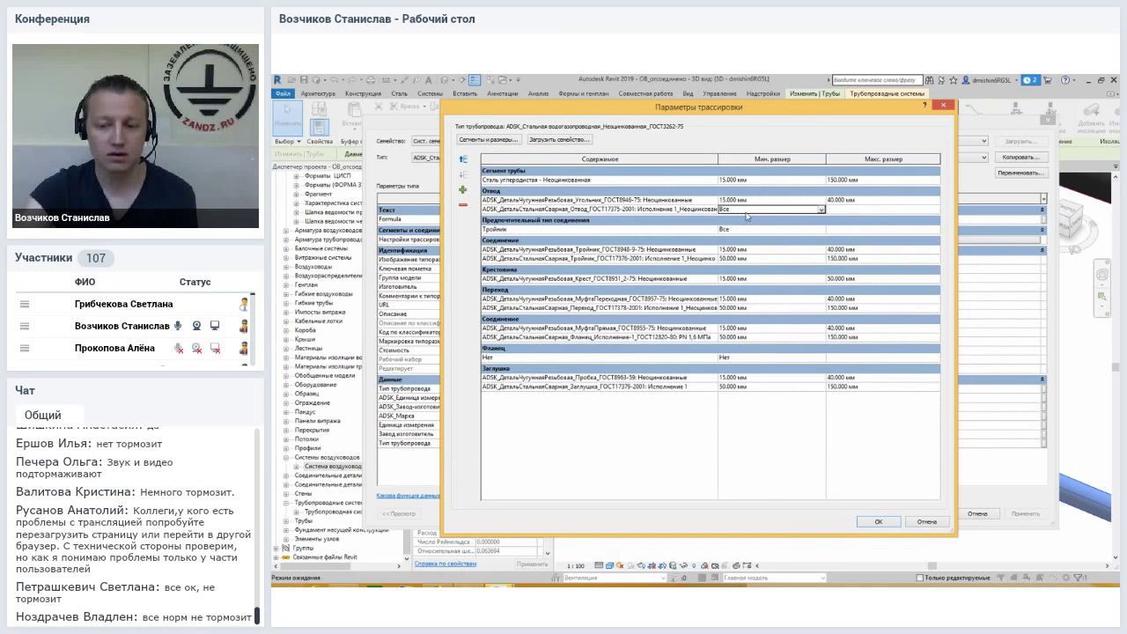
pyautogui.click(878, 520)
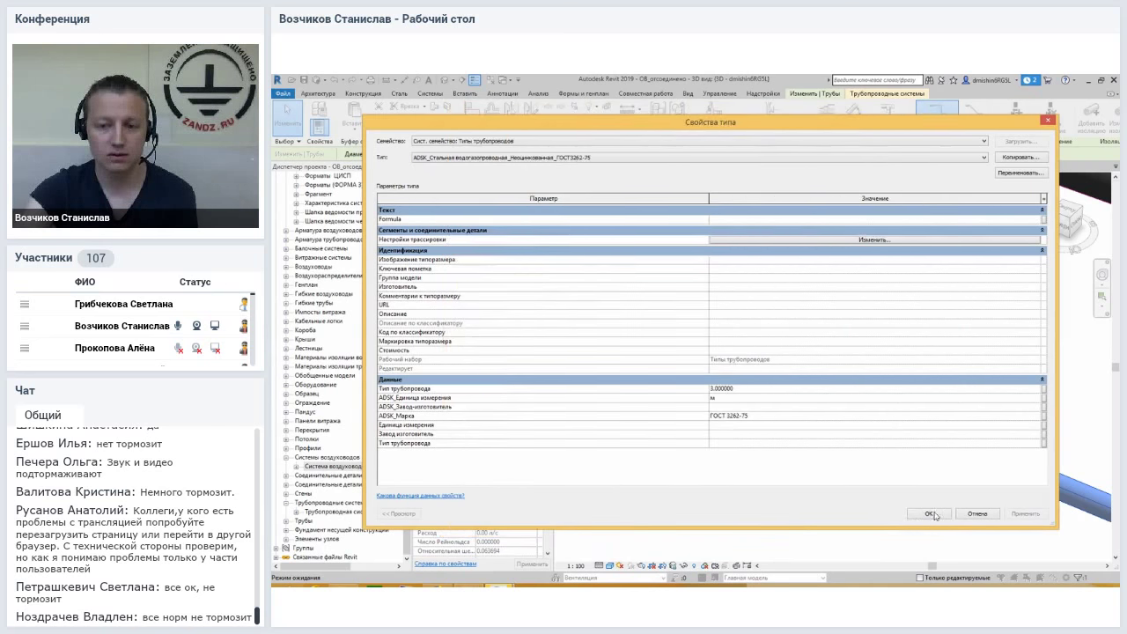
pyautogui.press('Return')
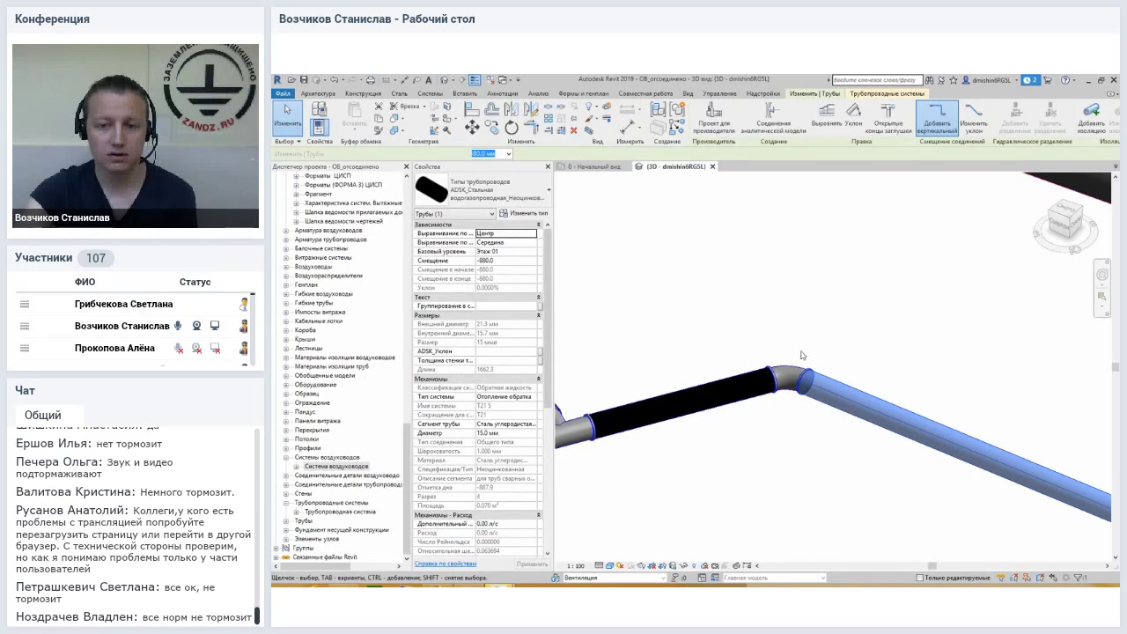
# Change the elbow to ADSK_ДетальСтальнаяСварная_Отвод_ГОСТ17375-2001 Исполнение 1_Неоцинкованные.
pyautogui.press('Escape')
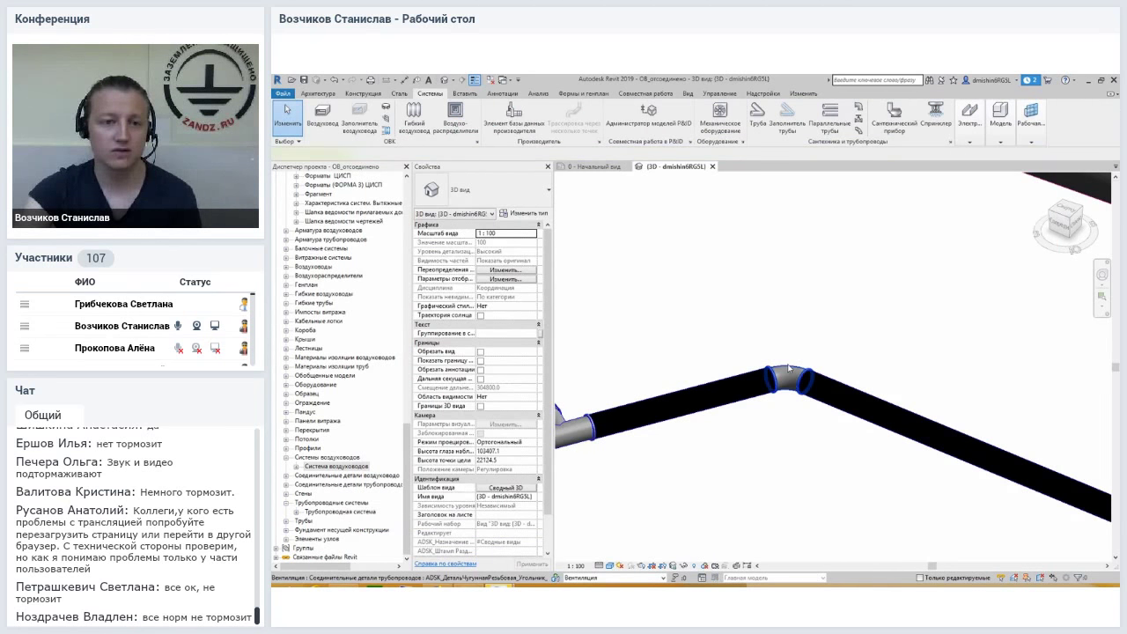
pyautogui.click(789, 374)
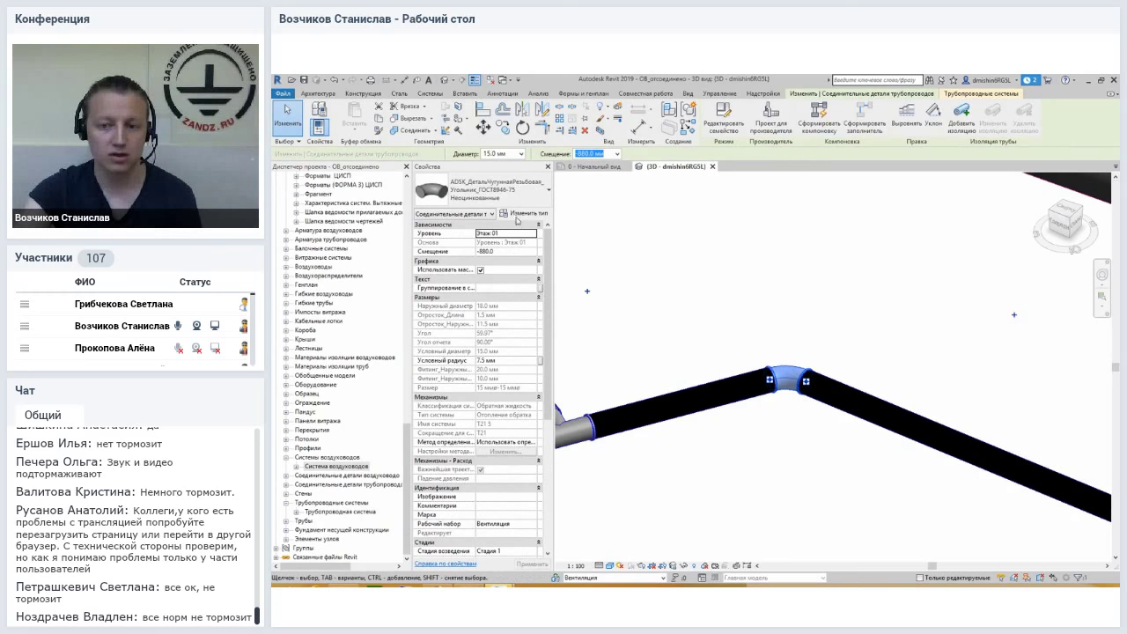
pyautogui.scroll(-3, 828, 358)
pyautogui.scroll(3, 810, 357)
pyautogui.scroll(2, 811, 356)
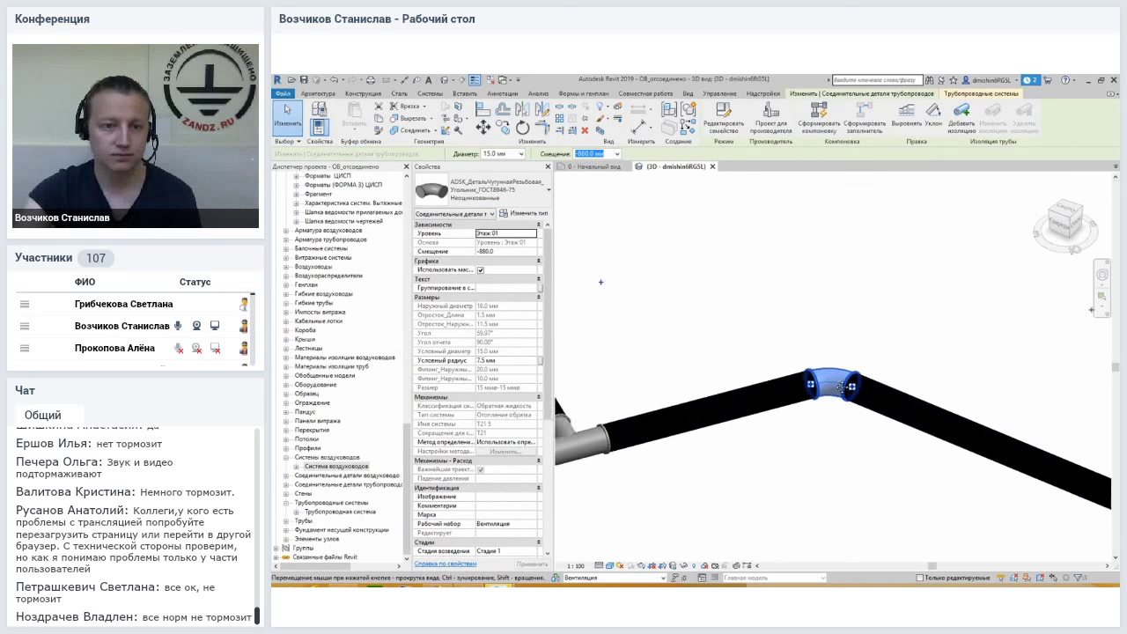
pyautogui.click(519, 204)
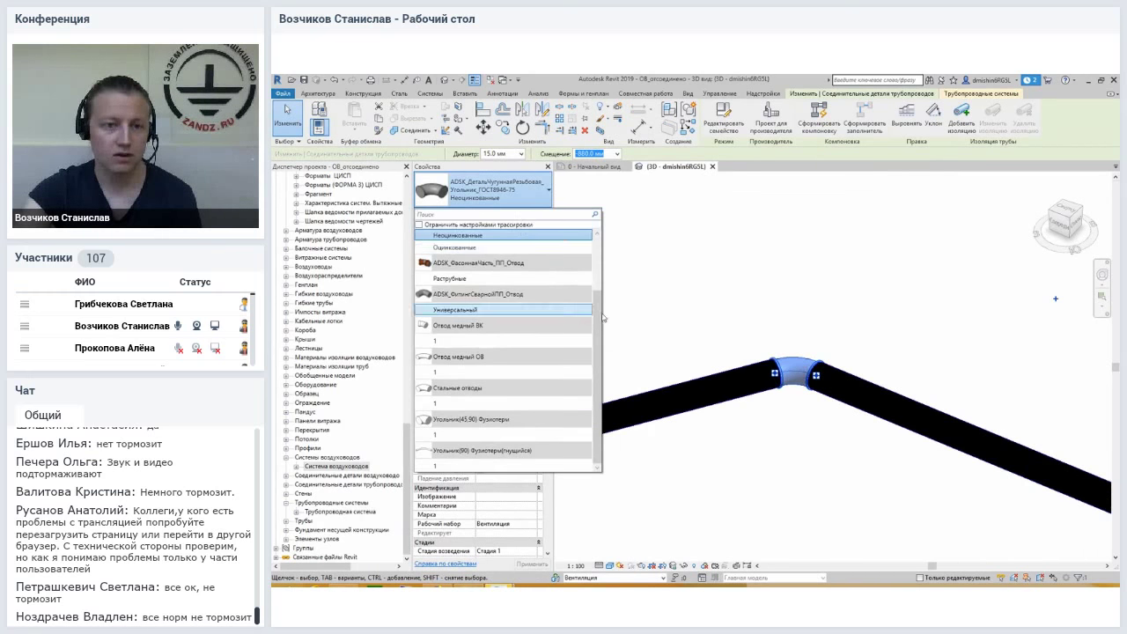
pyautogui.scroll(2, 594, 229)
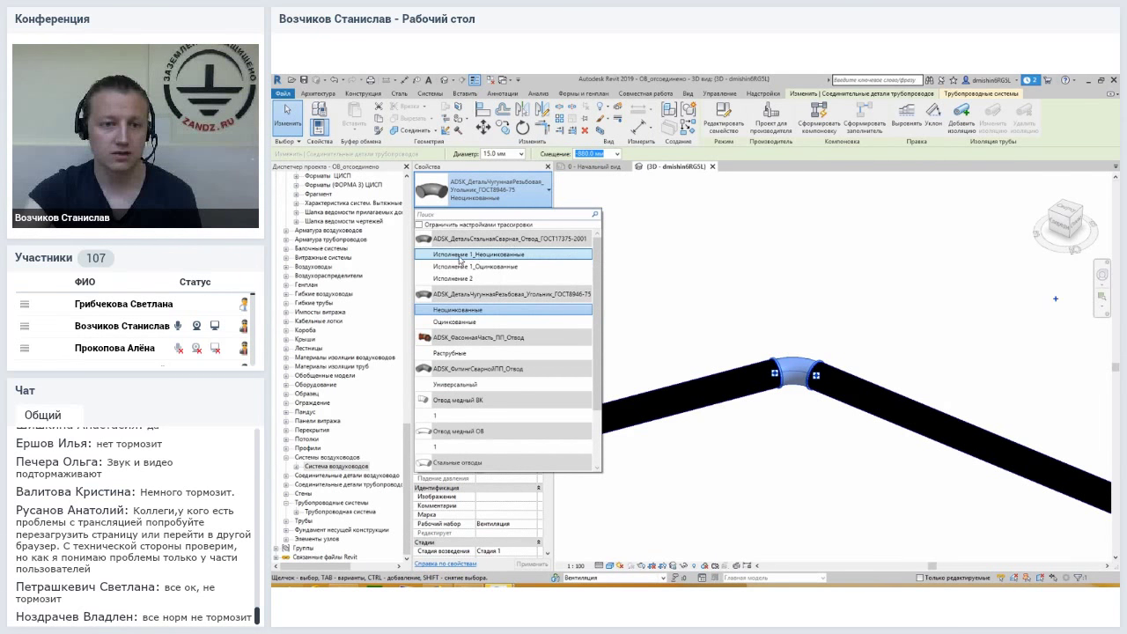
pyautogui.click(457, 254)
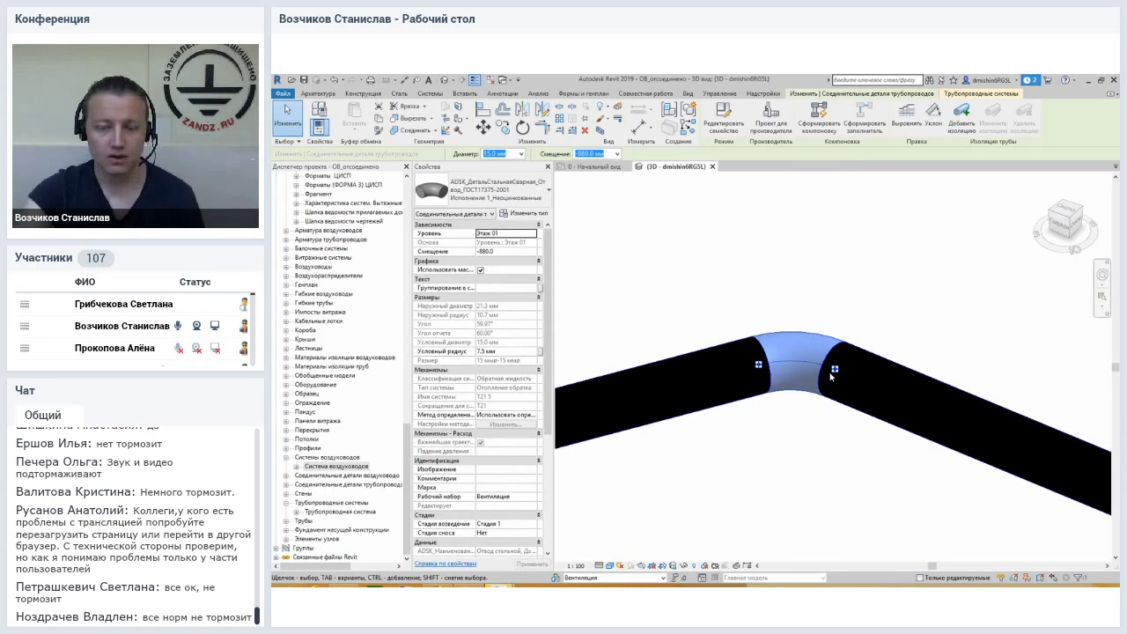
pyautogui.scroll(-2, 831, 376)
# Reopen the elbow's type list and filter it to routing-preference fittings.
pyautogui.moveTo(616, 264); pyautogui.dragTo(564, 233, button='middle')
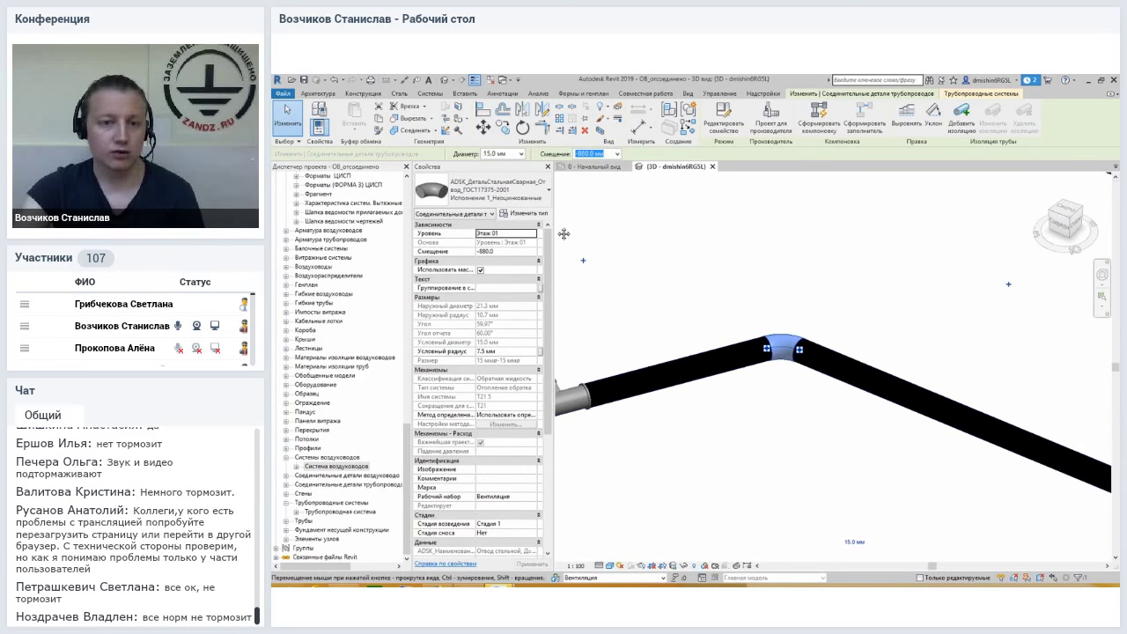
pyautogui.click(520, 193)
pyautogui.moveTo(593, 256)
pyautogui.mouseDown()
pyautogui.moveTo(595, 355)
pyautogui.moveTo(597, 235)
pyautogui.mouseUp()
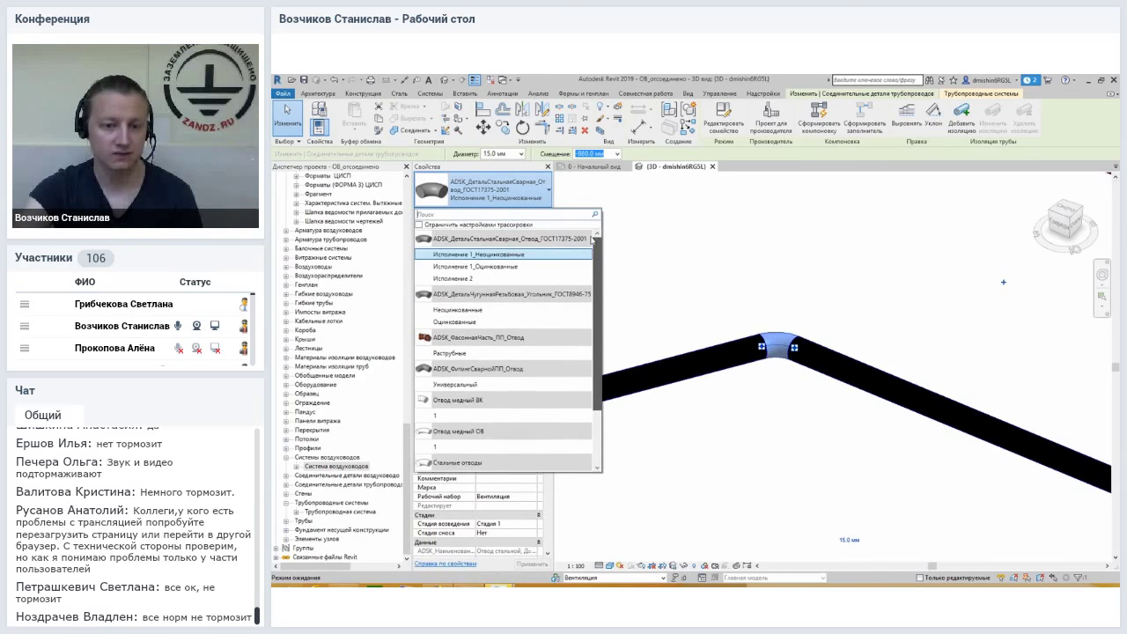
pyautogui.scroll(-2, 595, 238)
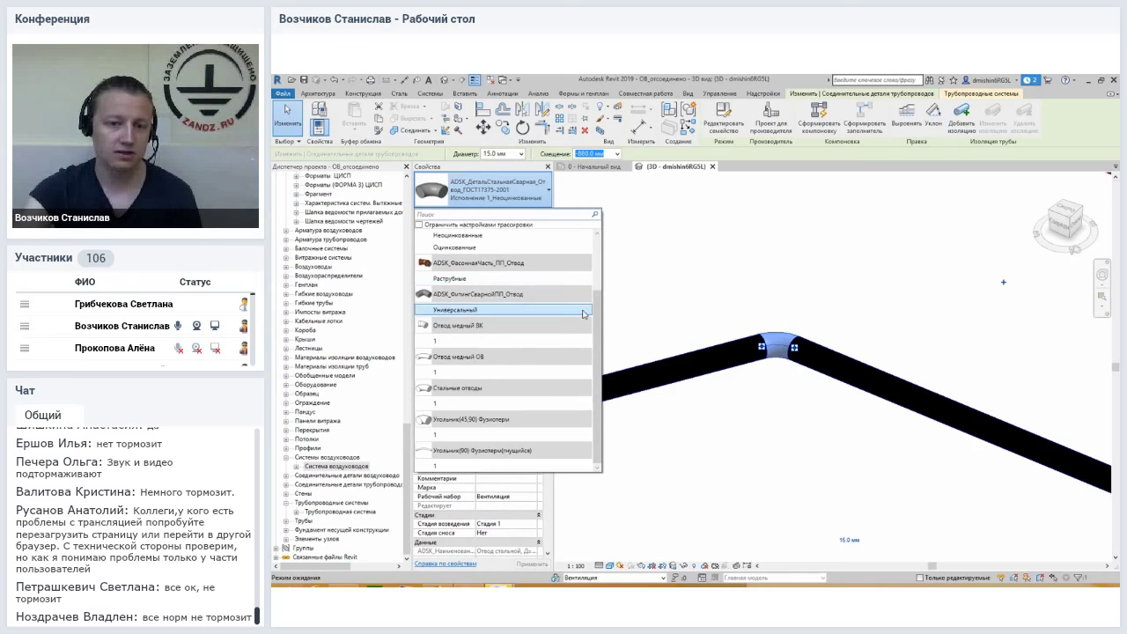
pyautogui.moveTo(596, 340); pyautogui.dragTo(596, 253)
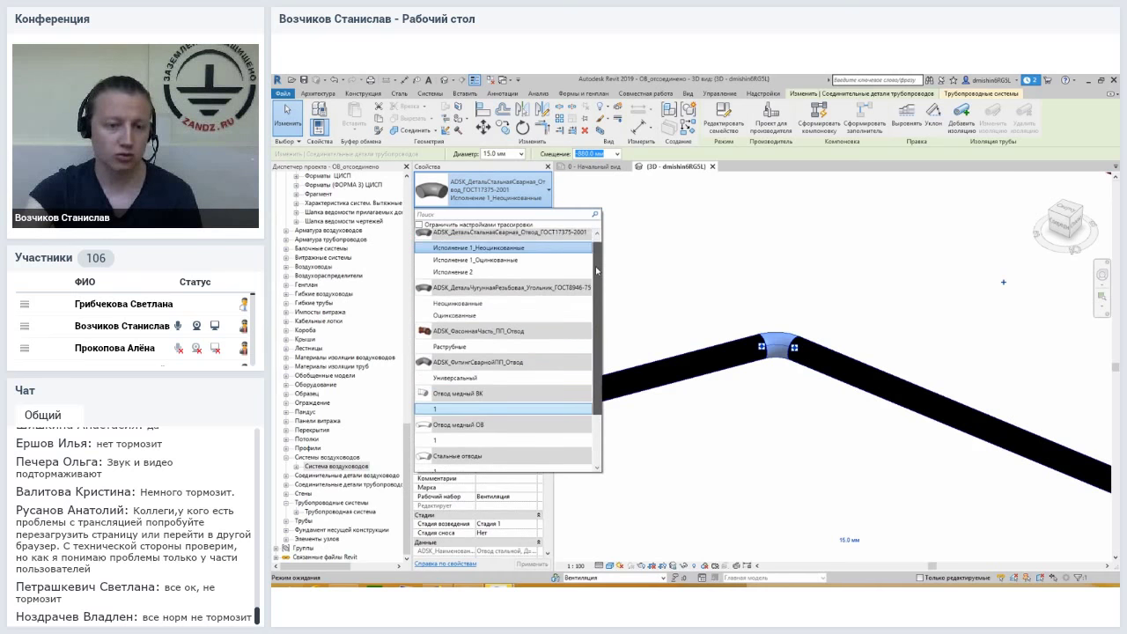
pyautogui.scroll(-2, 493, 397)
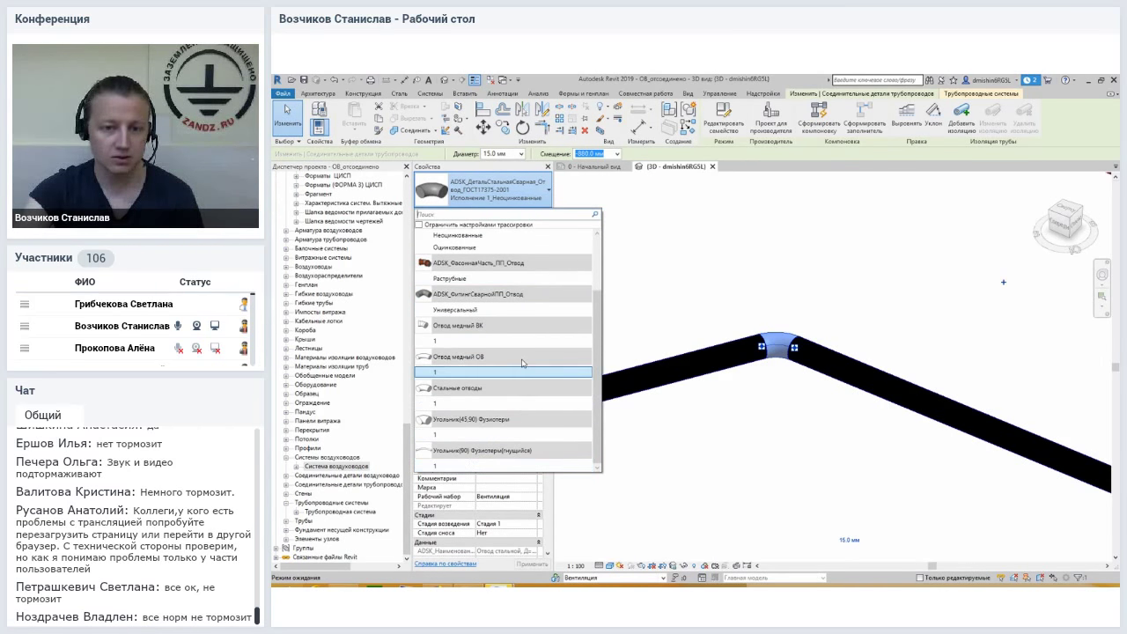
pyautogui.scroll(2, 595, 317)
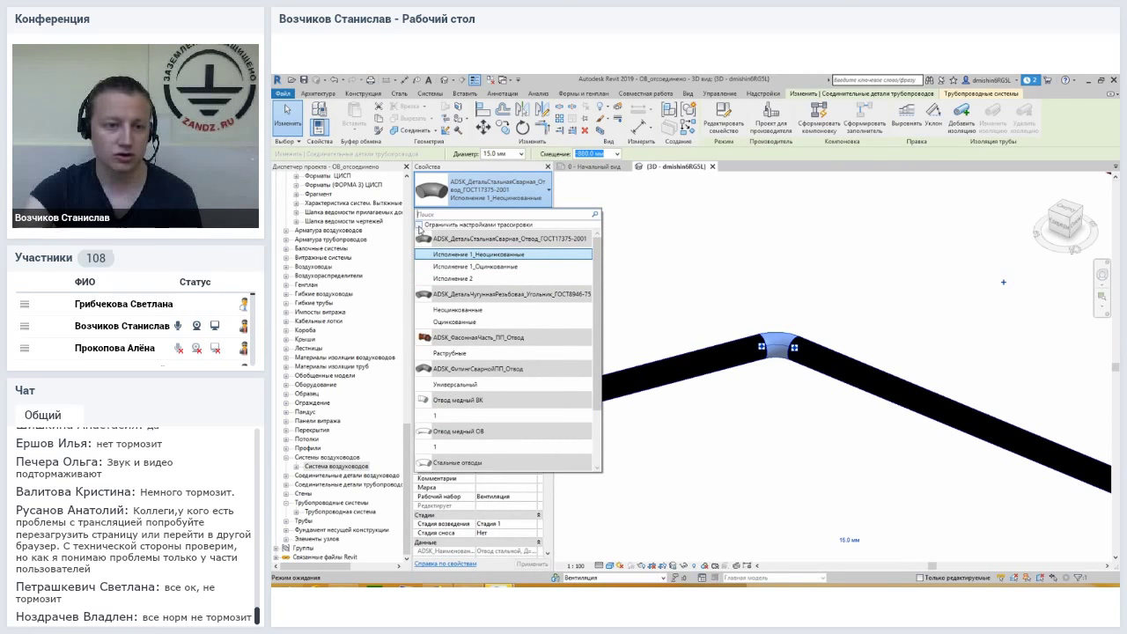
pyautogui.click(419, 226)
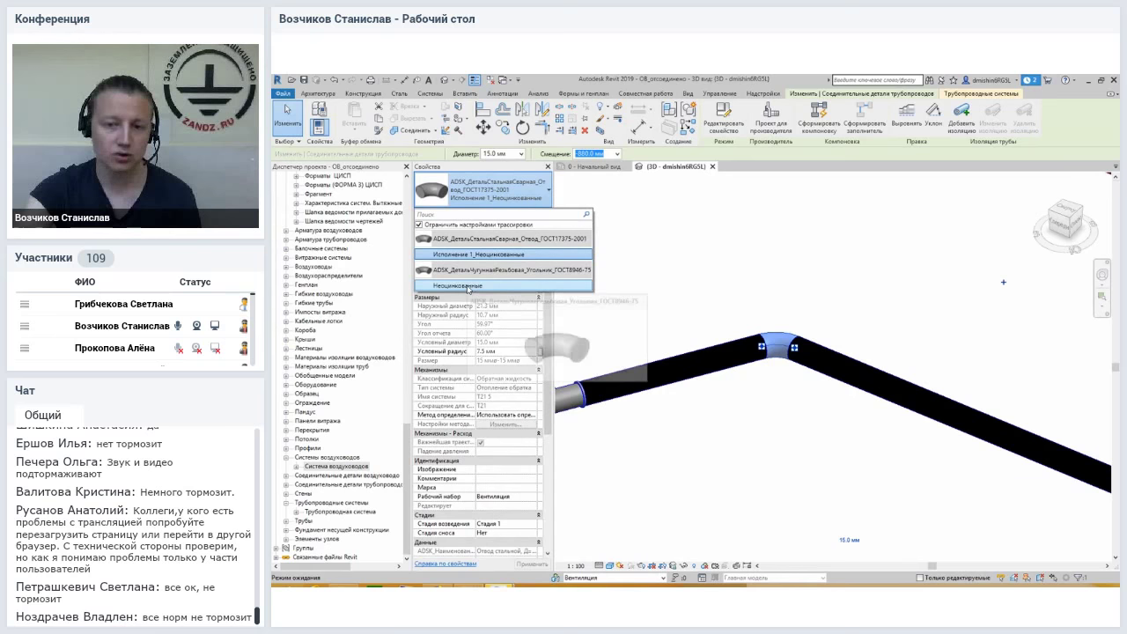
# Try the threaded cast-iron elbow, revert to the welded steel bend, then deselect.
pyautogui.click(467, 287)
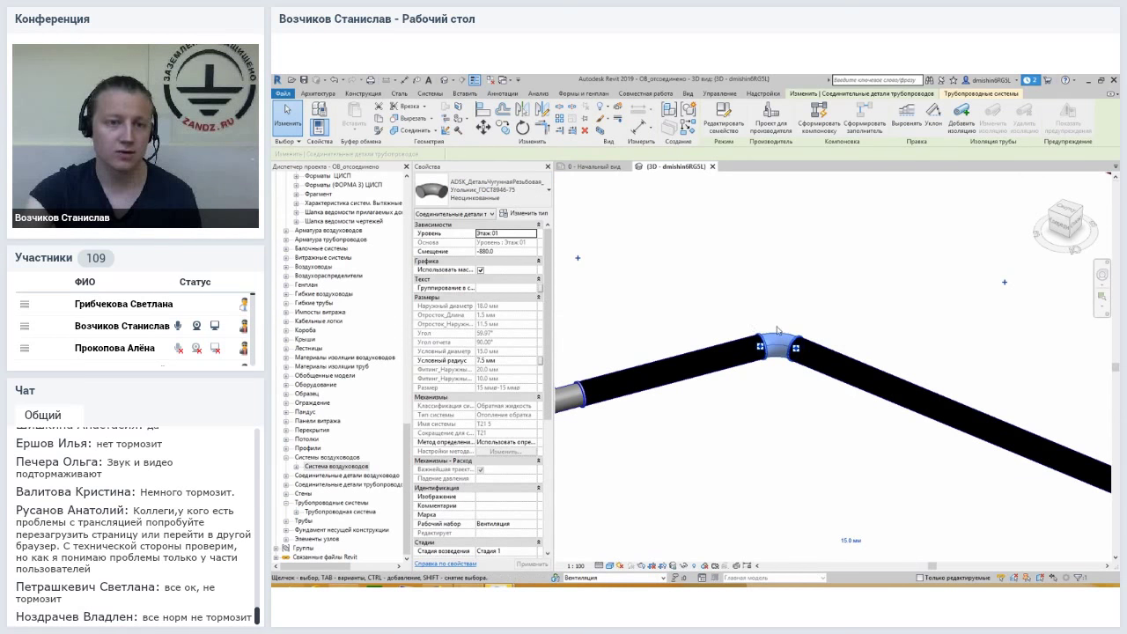
pyautogui.click(512, 208)
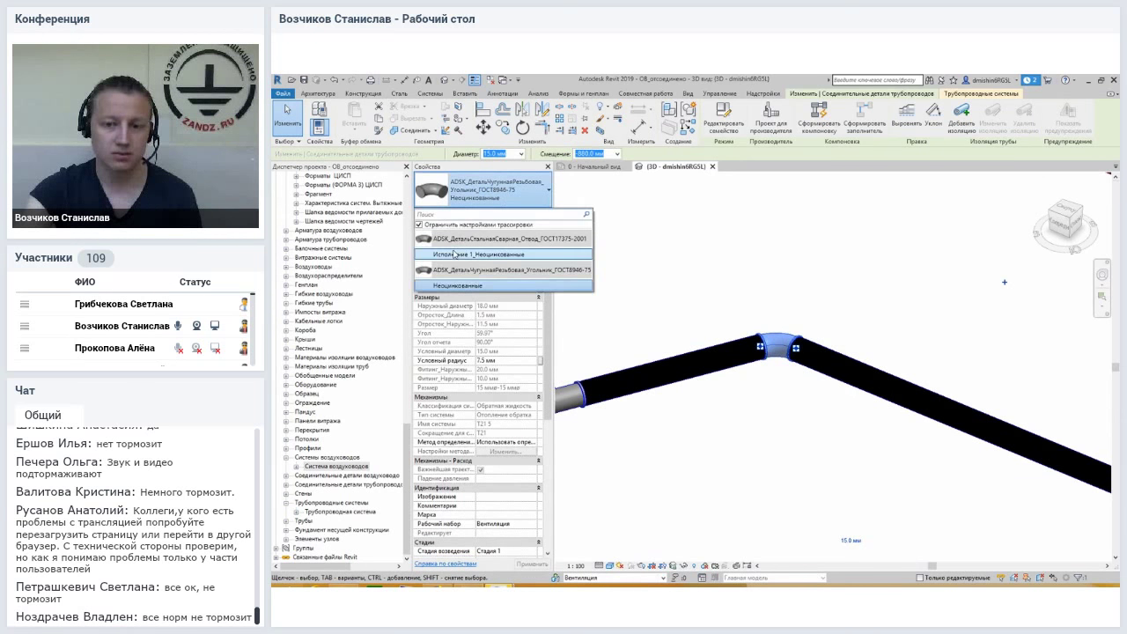
pyautogui.click(753, 318)
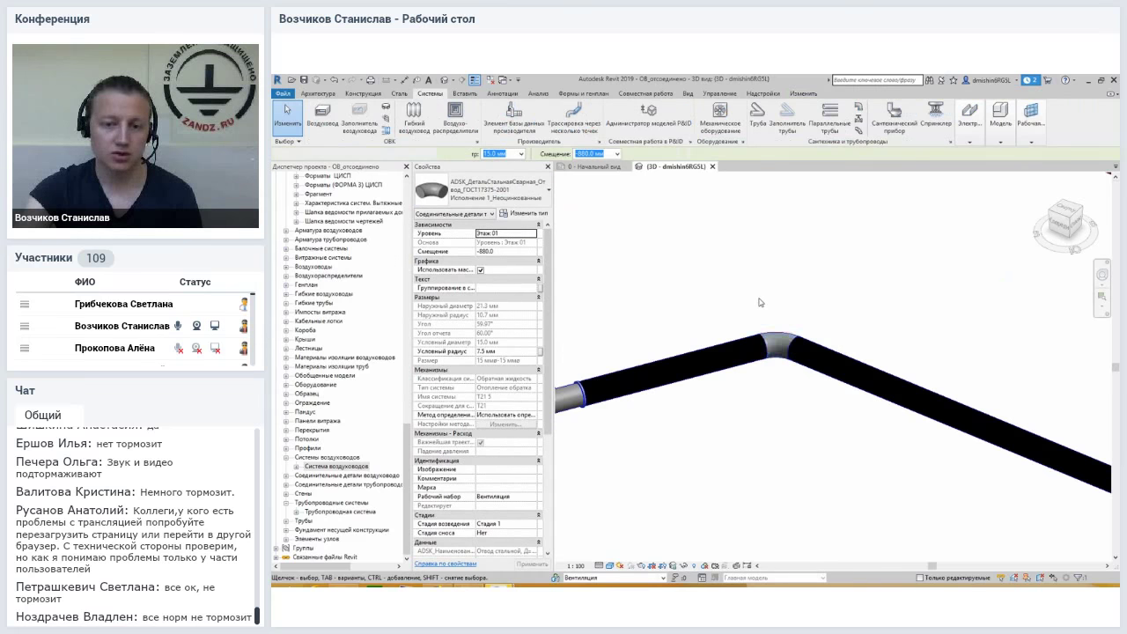
pyautogui.scroll(-4, 731, 339)
pyautogui.moveTo(737, 370)
pyautogui.mouseDown(button='middle')
pyautogui.moveTo(897, 299)
pyautogui.moveTo(784, 288)
pyautogui.moveTo(691, 252)
pyautogui.mouseUp(button='middle')
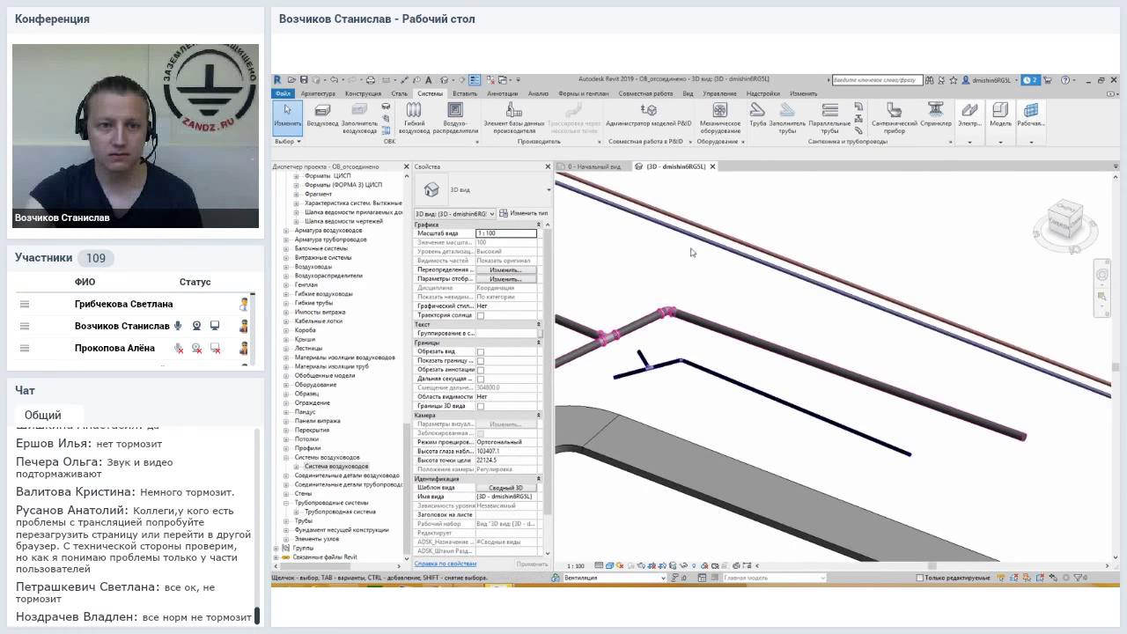
# Start a cable tray from the Electrical tools and open the Ступенчатый кабельный лоток type properties.
pyautogui.click(503, 93)
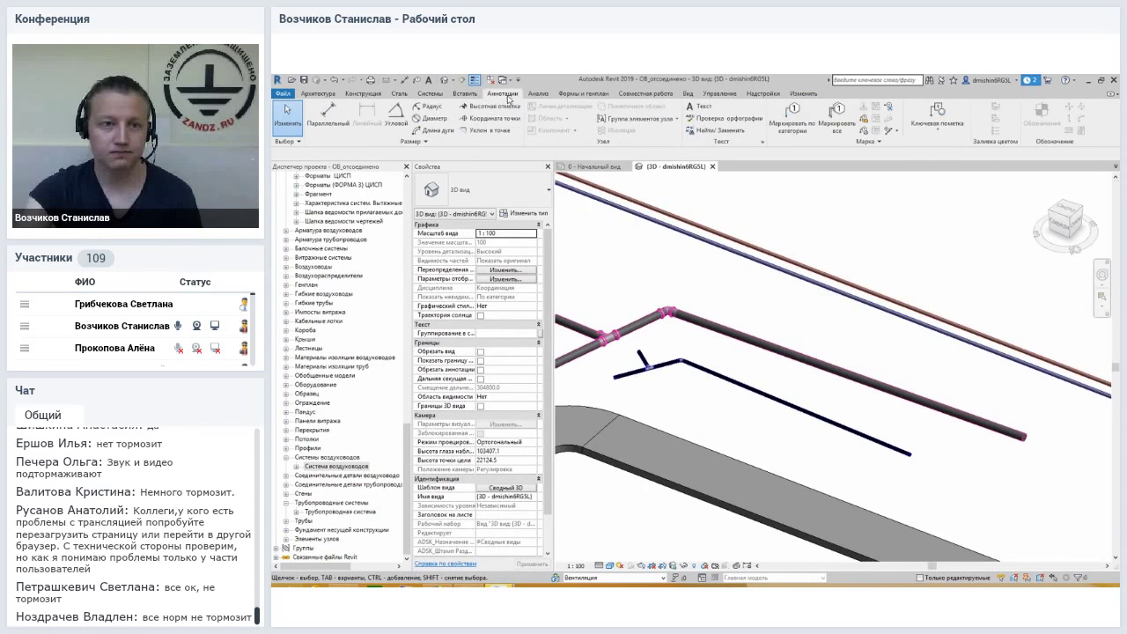
pyautogui.click(430, 93)
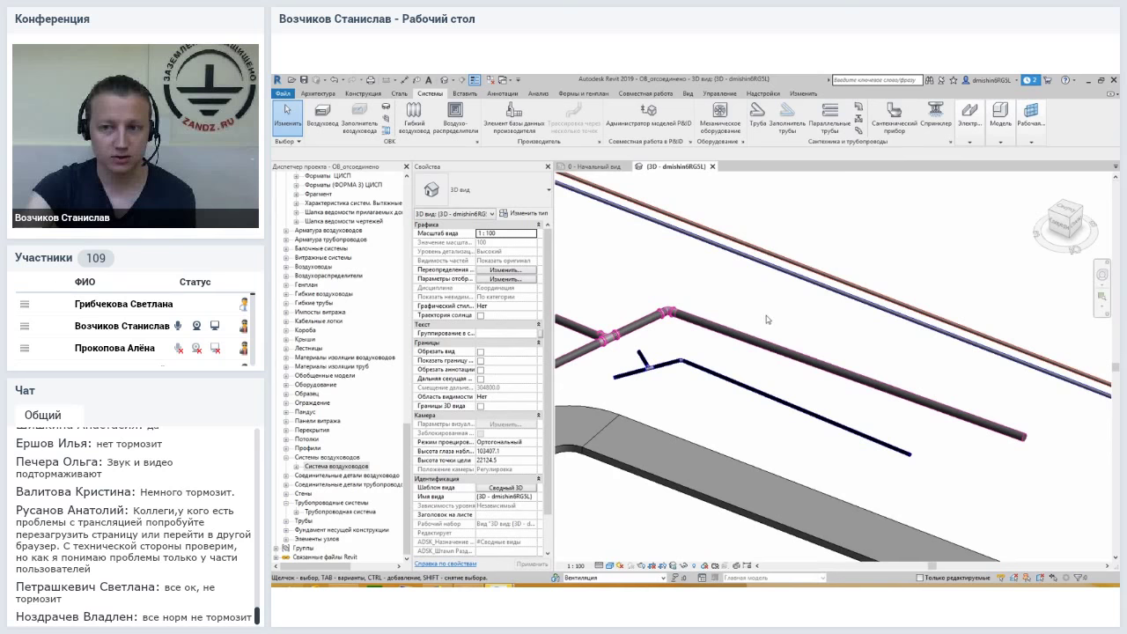
pyautogui.click(969, 143)
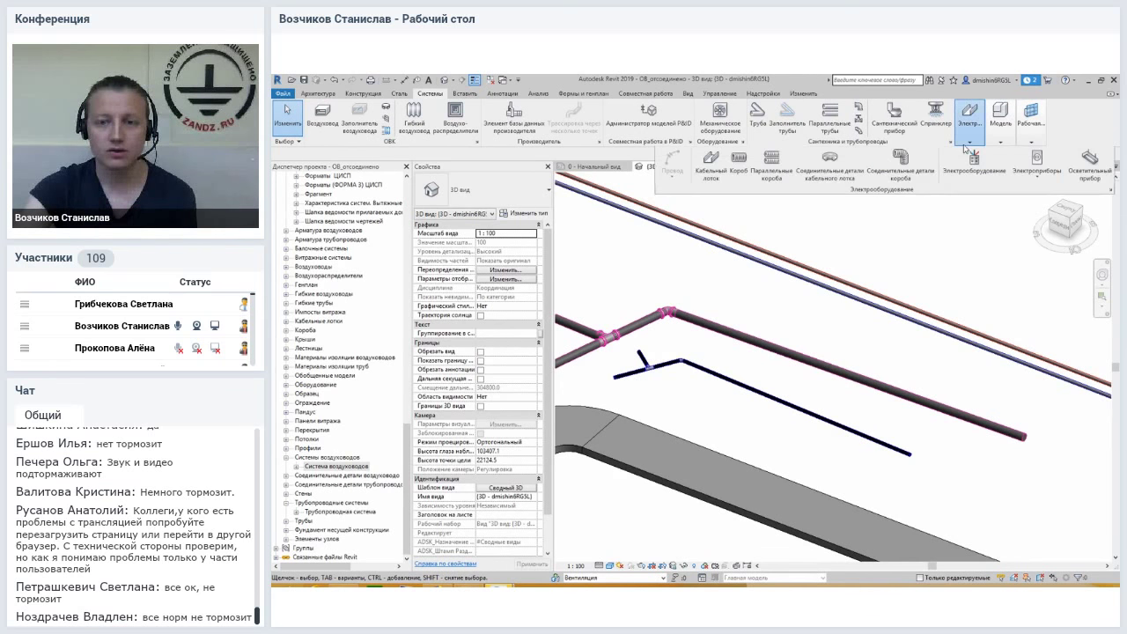
pyautogui.click(711, 167)
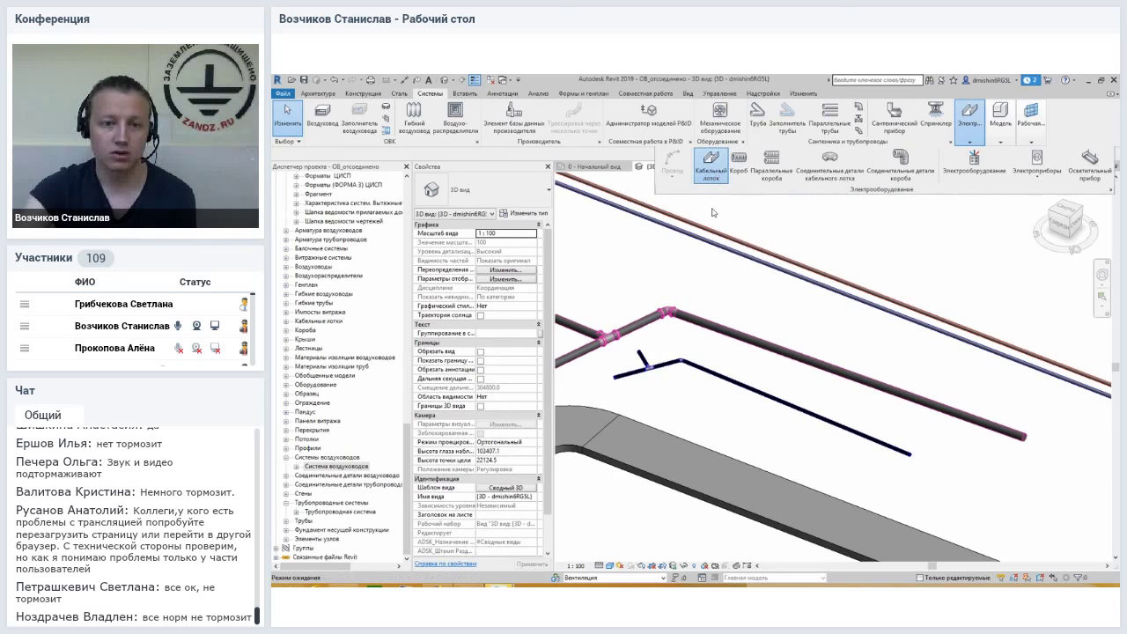
pyautogui.click(525, 215)
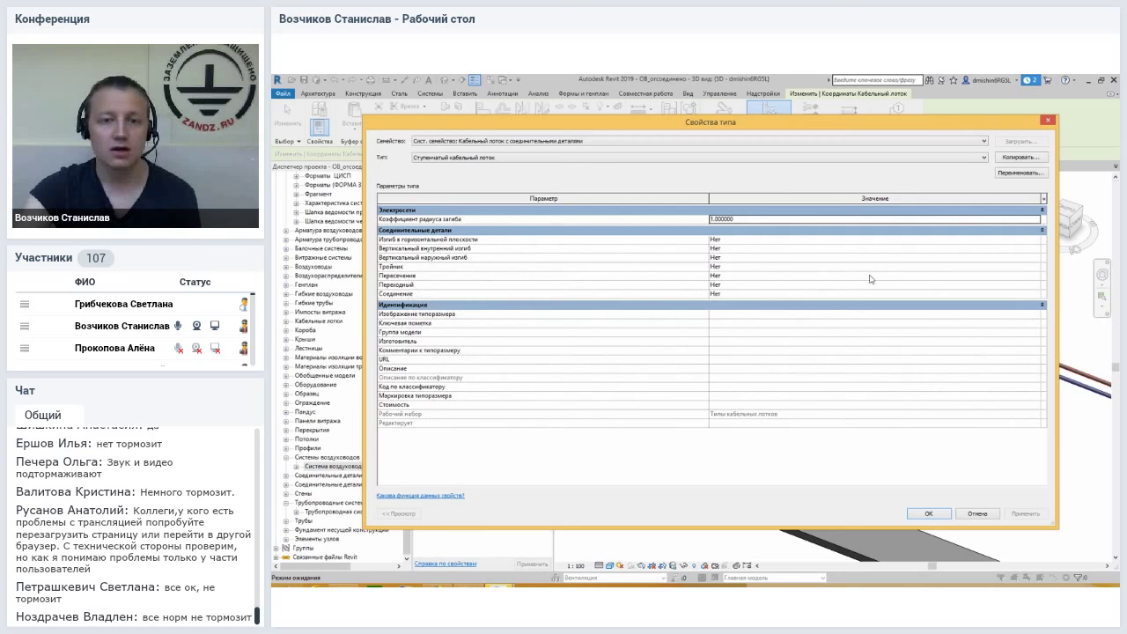
# Check the Vertical Outside Bend fitting choices, keep every fitting at Нет, and close the dialog.
pyautogui.click(772, 258)
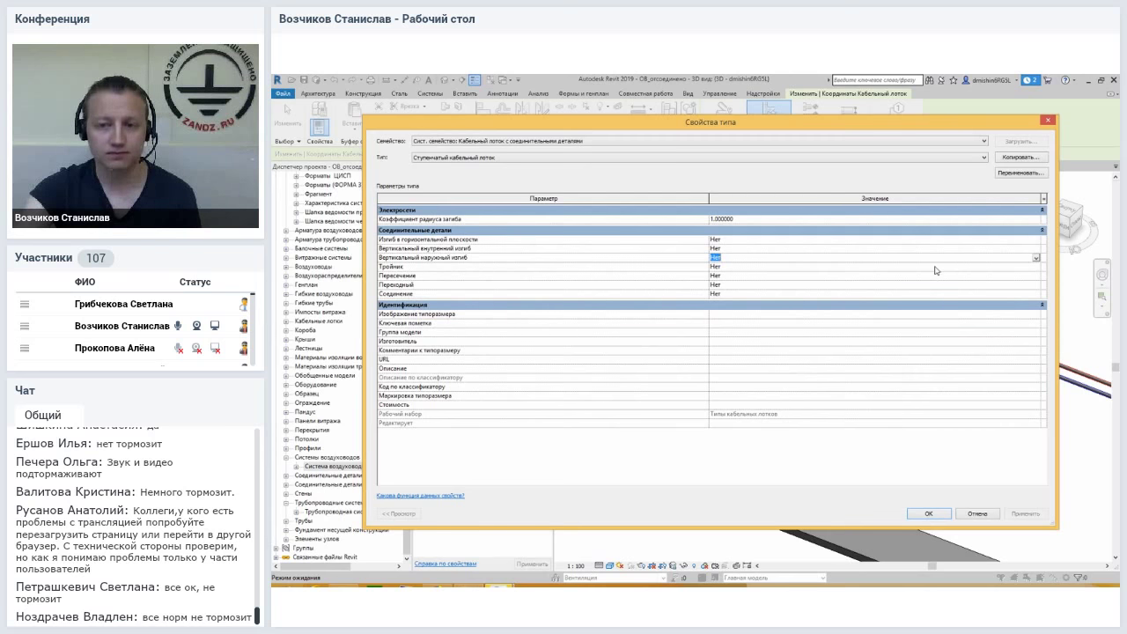
pyautogui.click(1037, 258)
pyautogui.click(1038, 261)
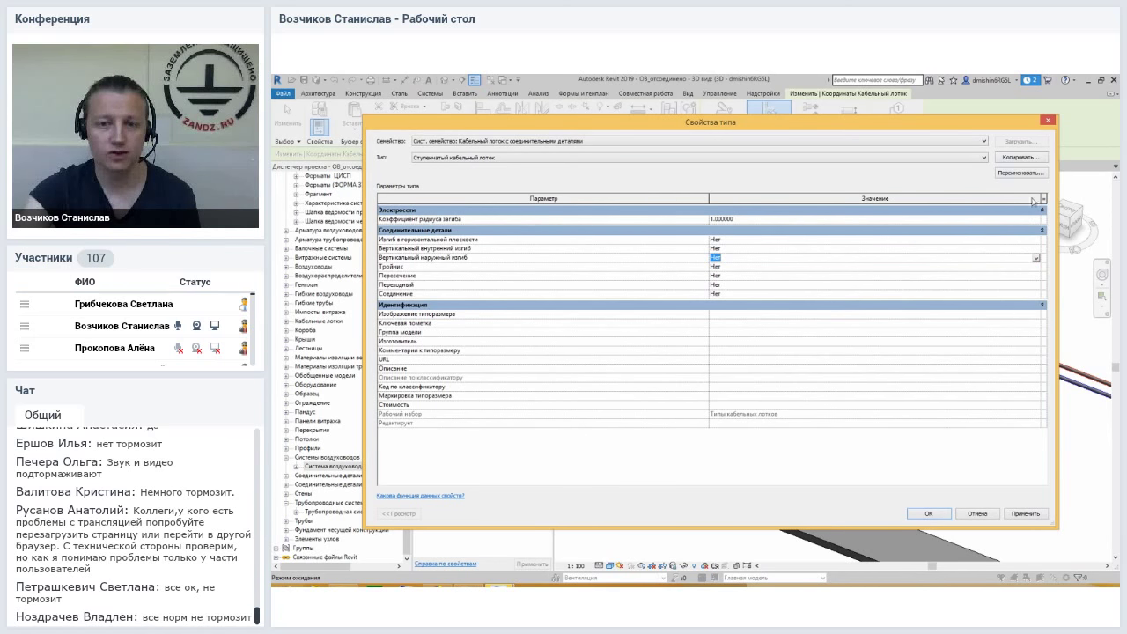
pyautogui.click(928, 513)
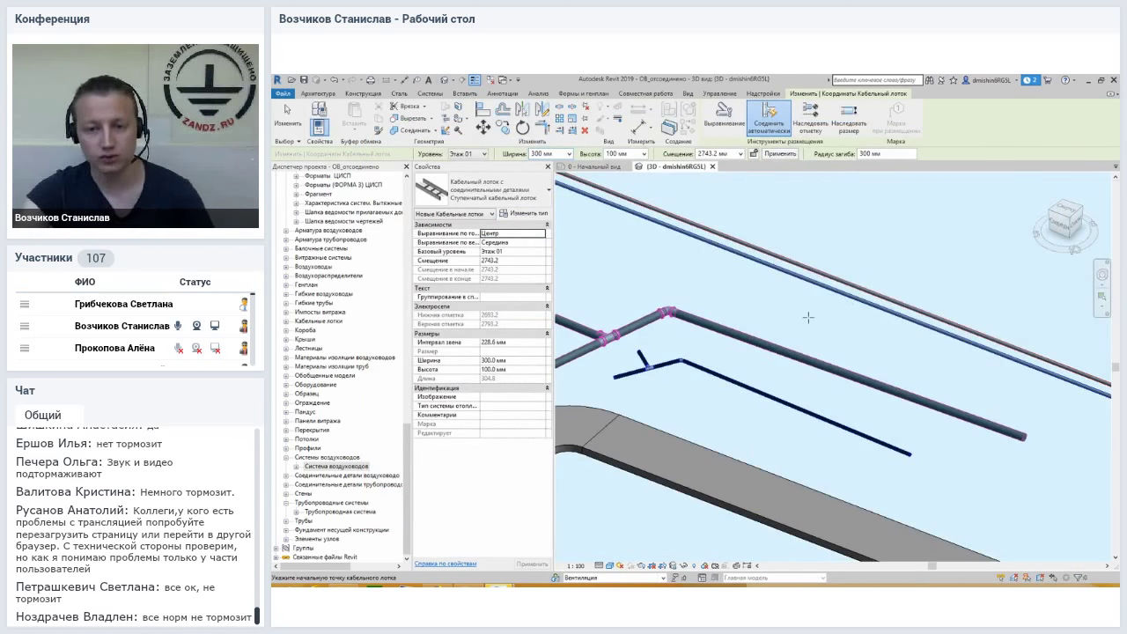
# Exit cable tray placement and review the polypropylene pipe's routing preferences without changes.
pyautogui.press('Escape')
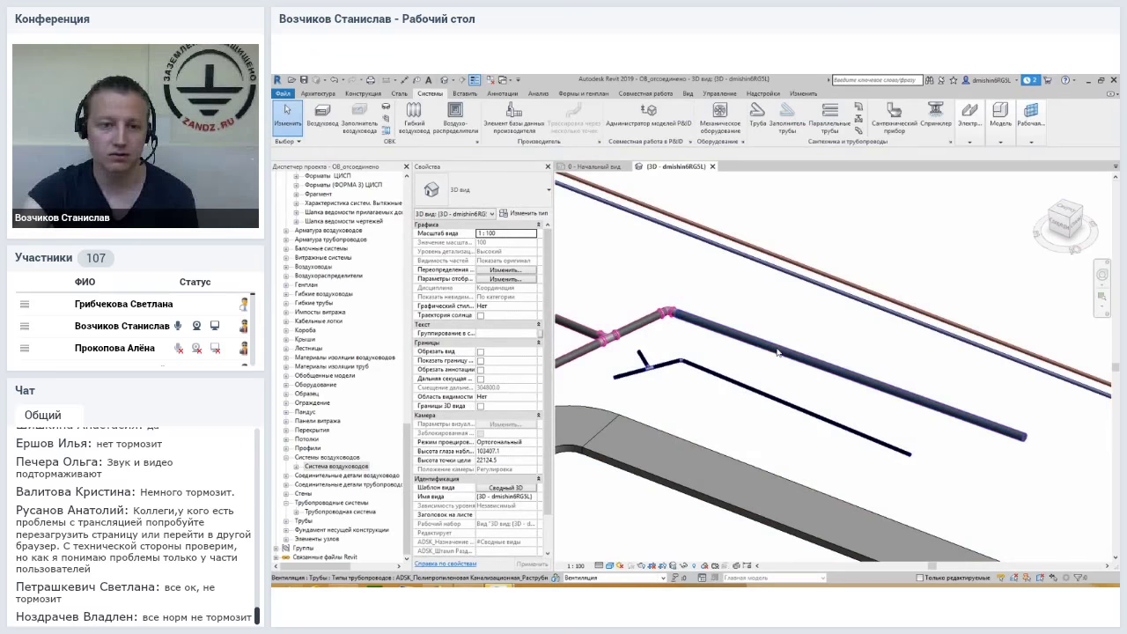
pyautogui.click(778, 352)
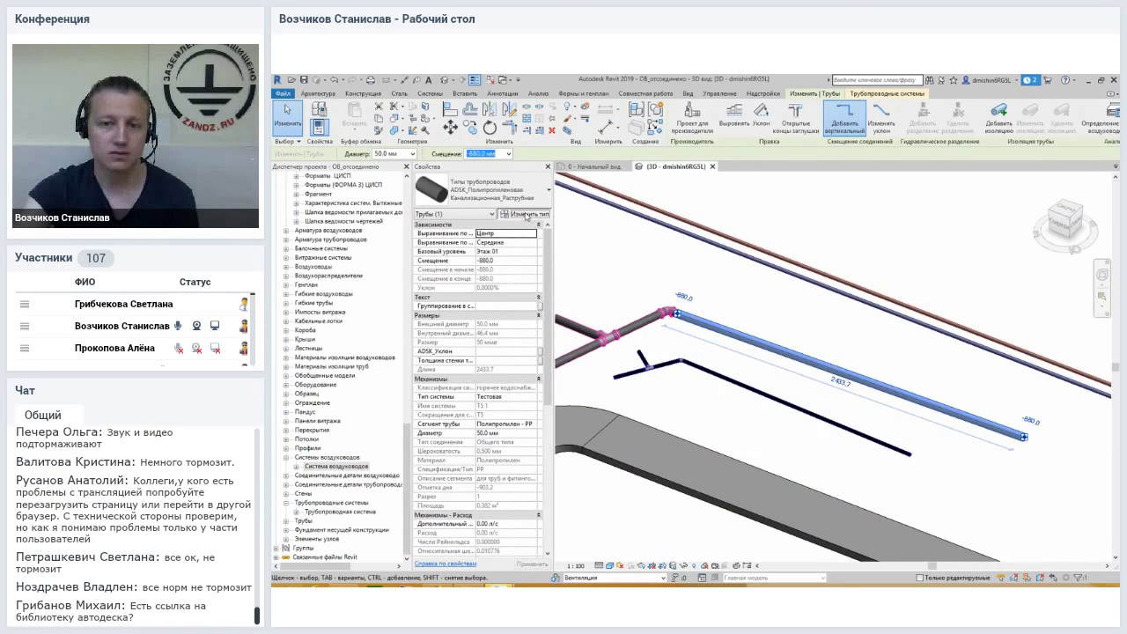
pyautogui.click(527, 216)
pyautogui.click(775, 241)
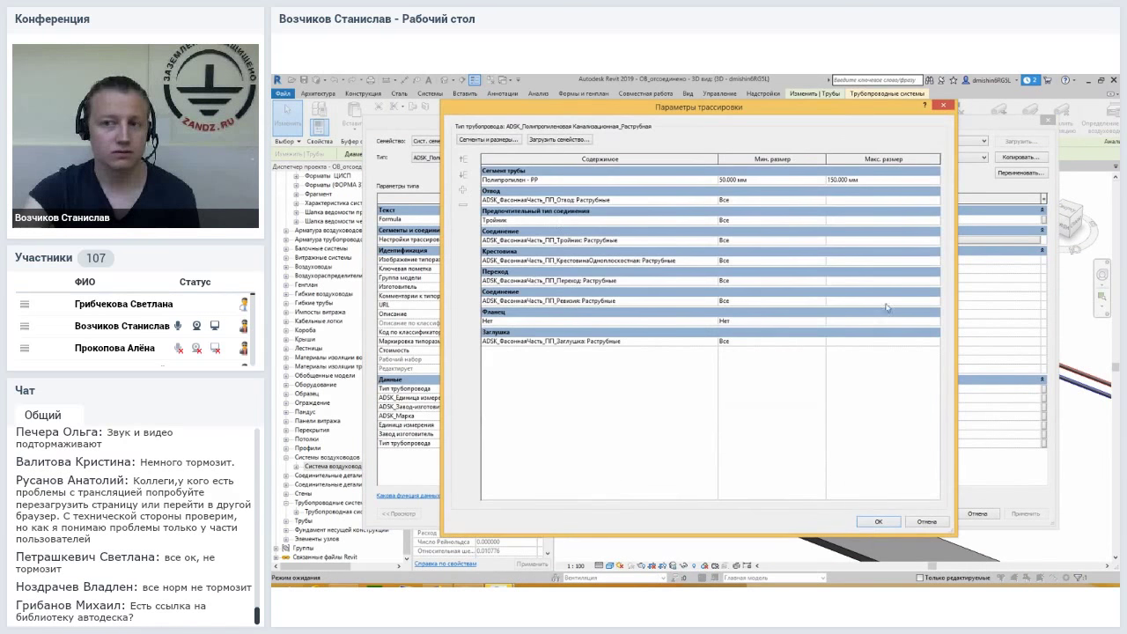
pyautogui.click(943, 105)
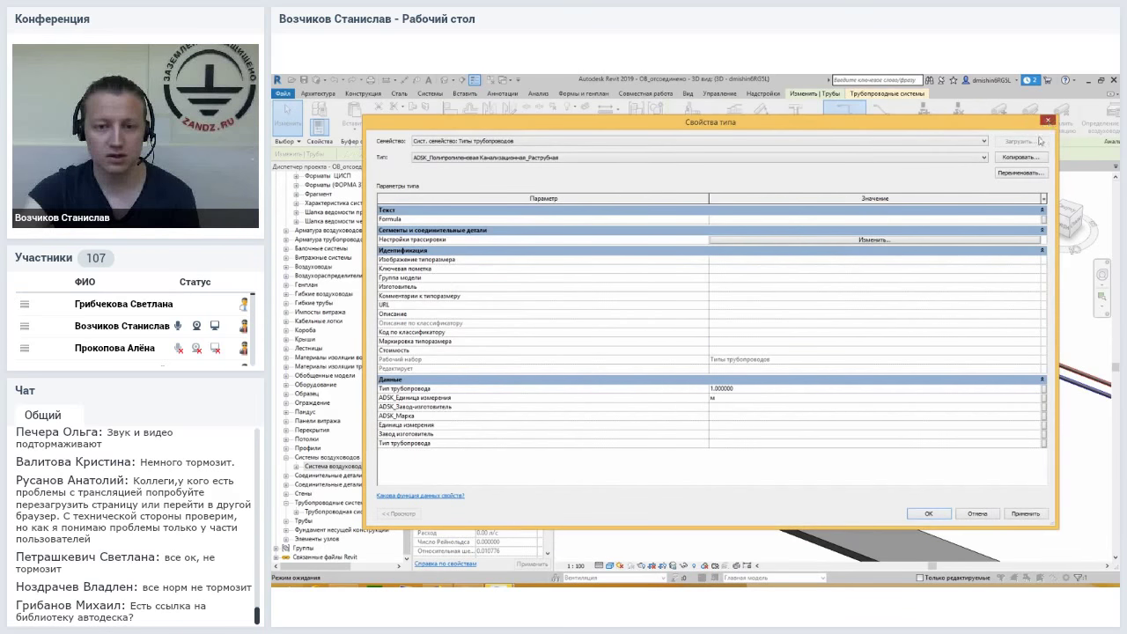
pyautogui.click(1048, 119)
pyautogui.scroll(-3, 818, 334)
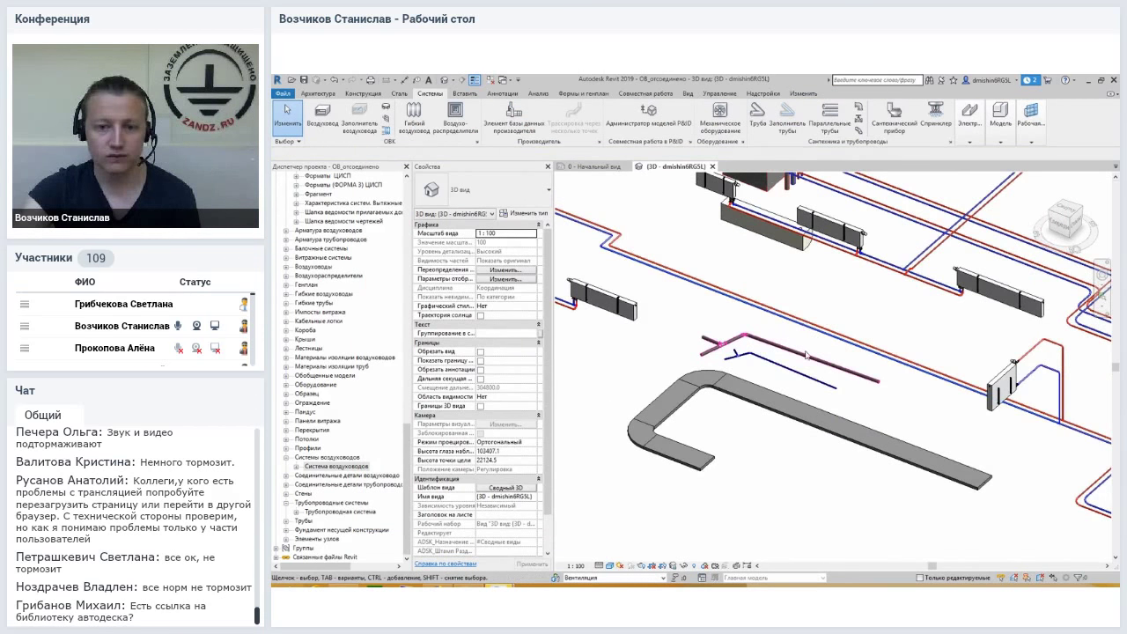
pyautogui.scroll(3, 807, 355)
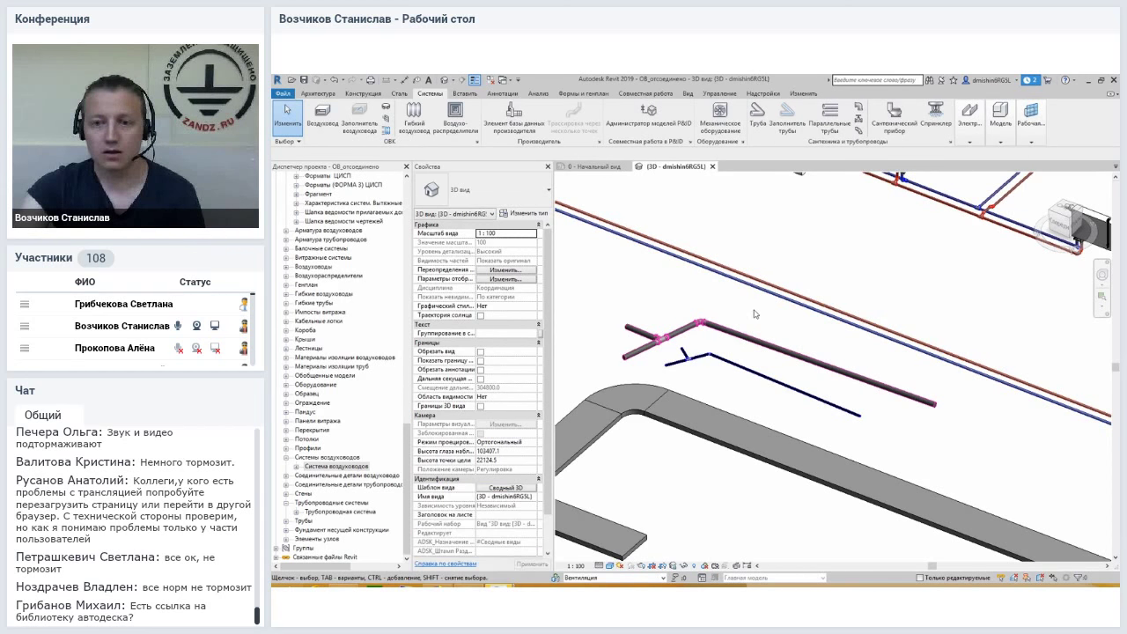
pyautogui.scroll(-3, 754, 314)
pyautogui.scroll(-2, 763, 330)
pyautogui.scroll(-2, 768, 343)
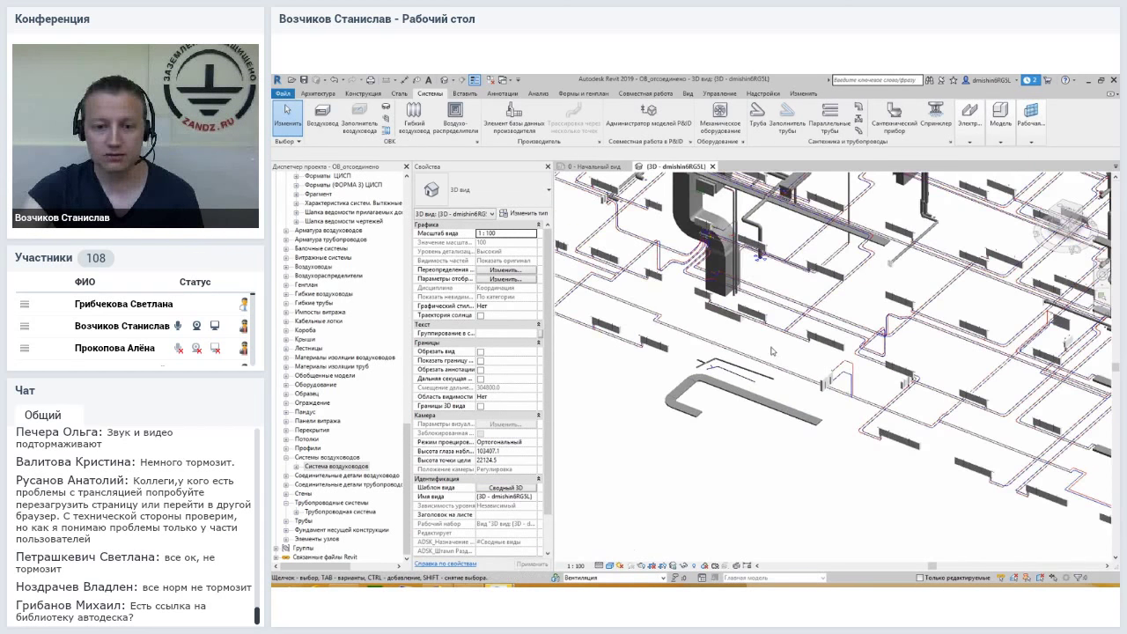
pyautogui.scroll(2, 757, 377)
pyautogui.click(738, 398)
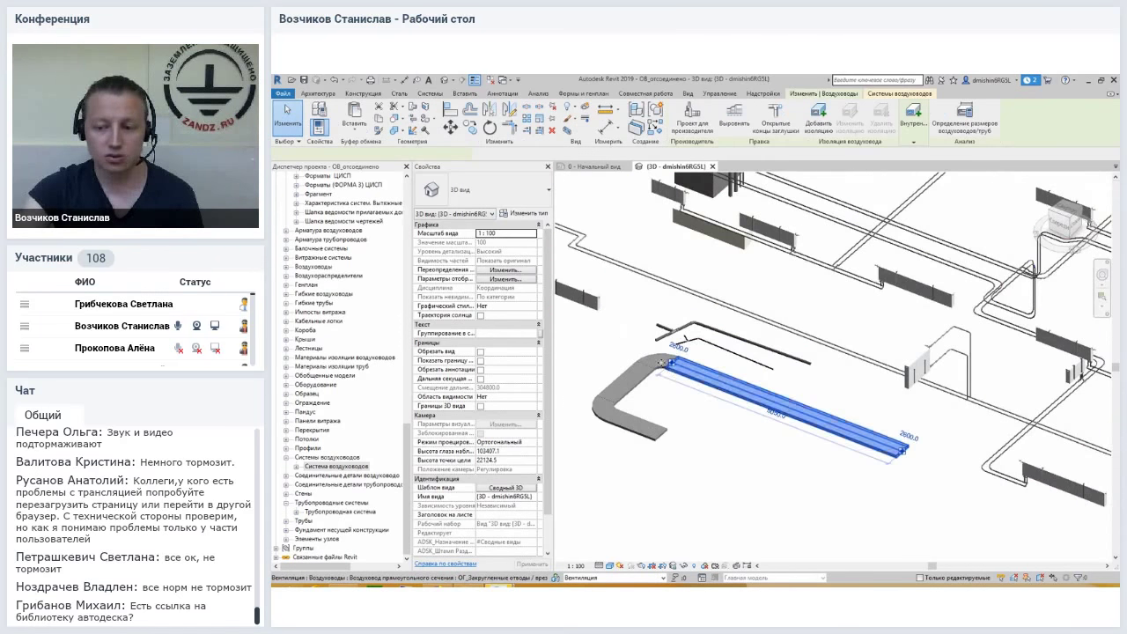
pyautogui.scroll(-2, 738, 398)
pyautogui.scroll(2, 719, 419)
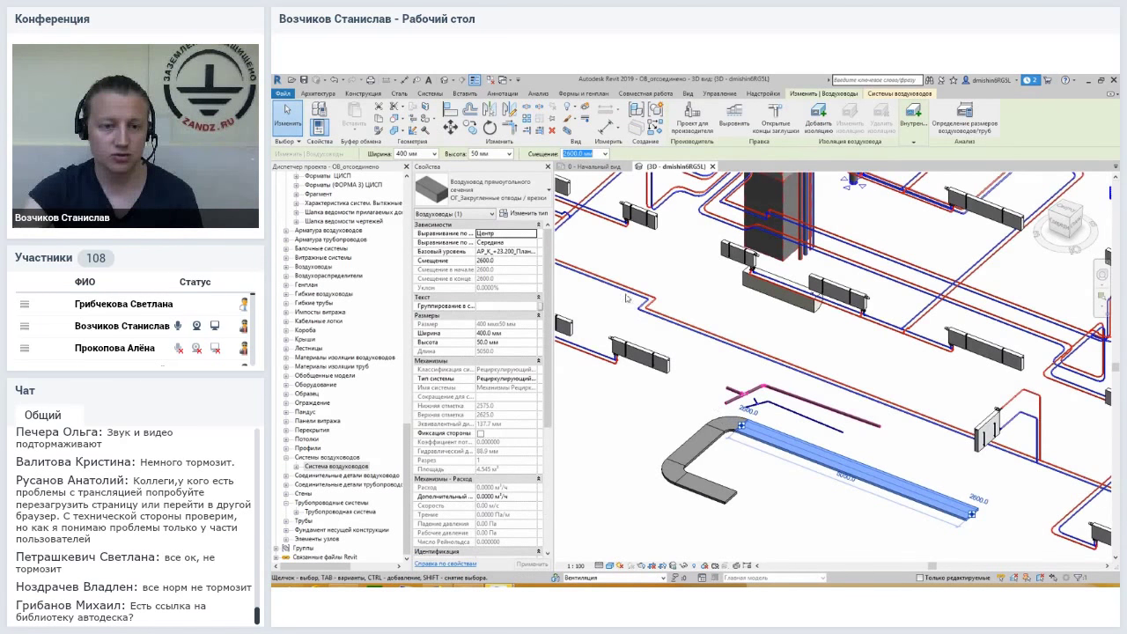
pyautogui.moveTo(546, 268)
pyautogui.mouseDown()
pyautogui.moveTo(546, 387)
pyautogui.moveTo(546, 254)
pyautogui.mouseUp()
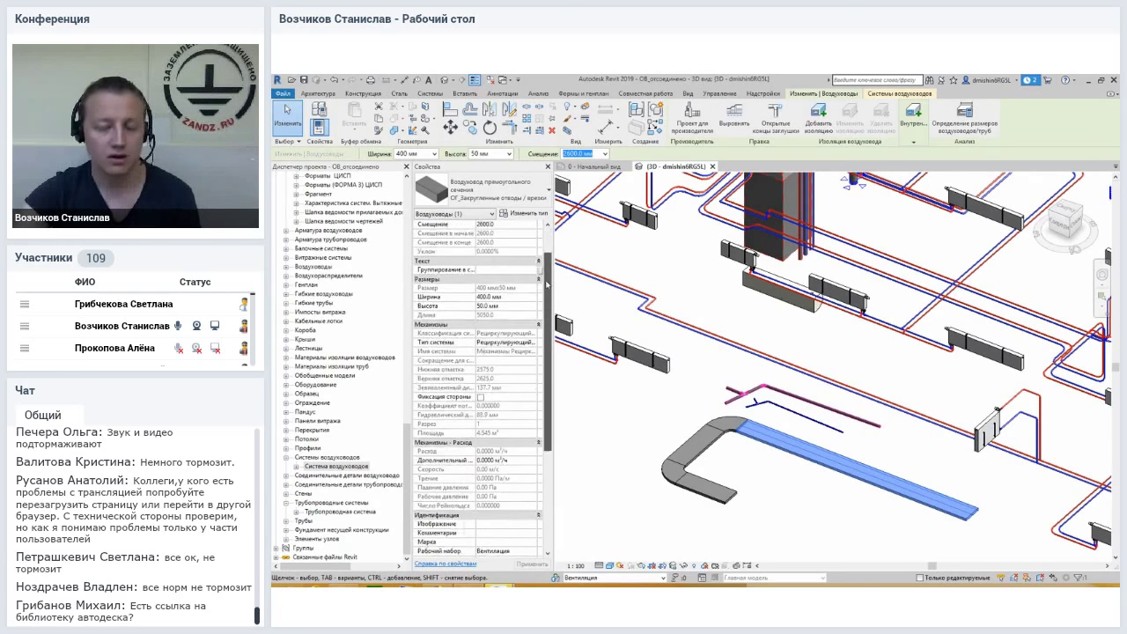
pyautogui.moveTo(546, 253); pyautogui.dragTo(546, 379)
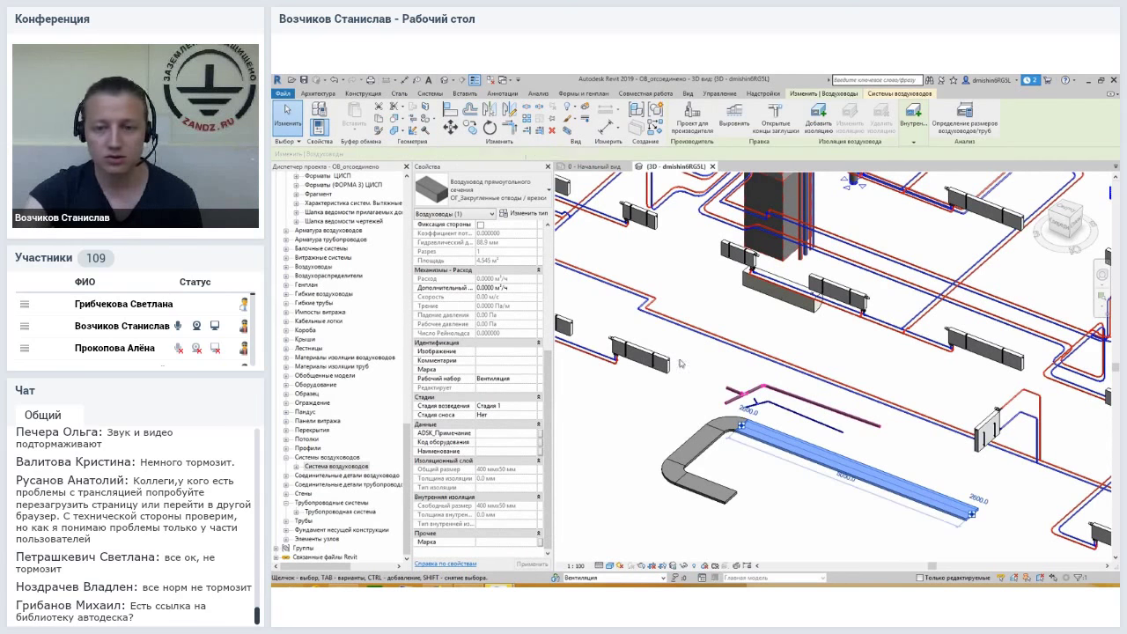
pyautogui.click(722, 329)
pyautogui.scroll(-3, 723, 328)
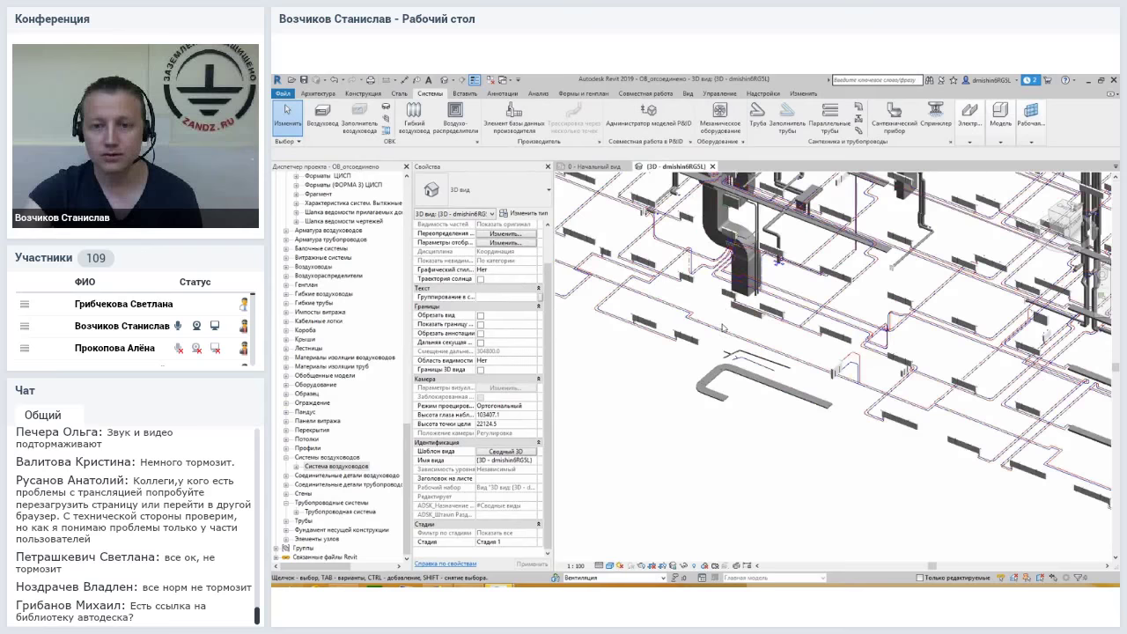
pyautogui.scroll(1, 728, 370)
pyautogui.scroll(-1, 733, 414)
pyautogui.keyDown('shift'); pyautogui.moveTo(733, 414); pyautogui.dragTo(789, 302, button='middle'); pyautogui.keyUp('shift')
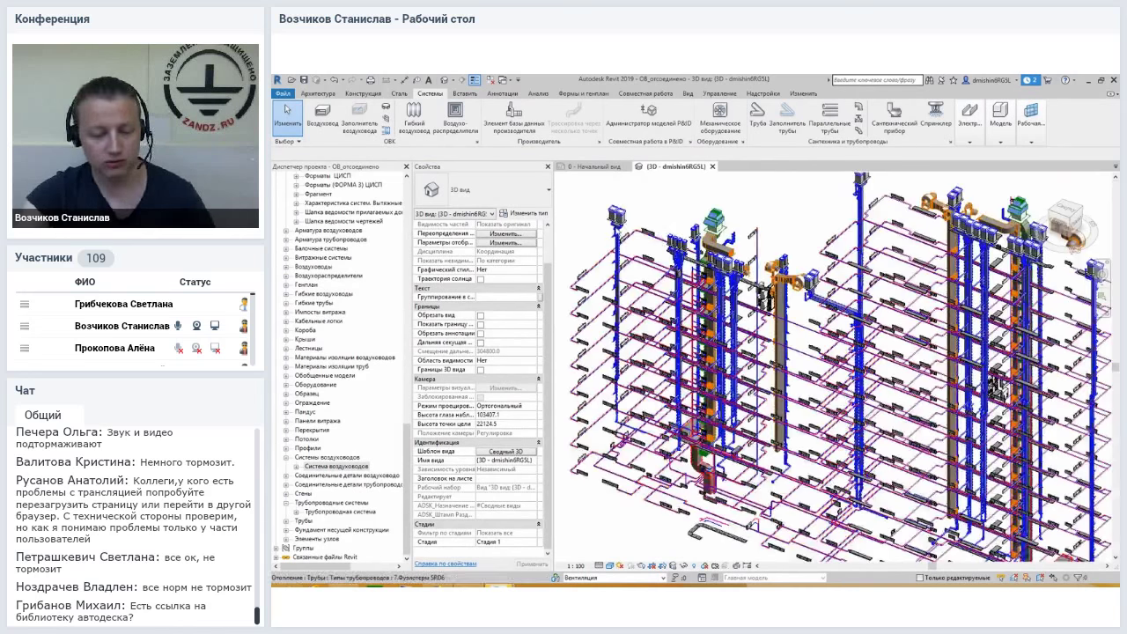
pyautogui.scroll(2, 615, 246)
pyautogui.scroll(2, 615, 247)
pyautogui.moveTo(615, 247)
pyautogui.mouseDown(button='middle')
pyautogui.moveTo(700, 252)
pyautogui.moveTo(720, 278)
pyautogui.mouseUp(button='middle')
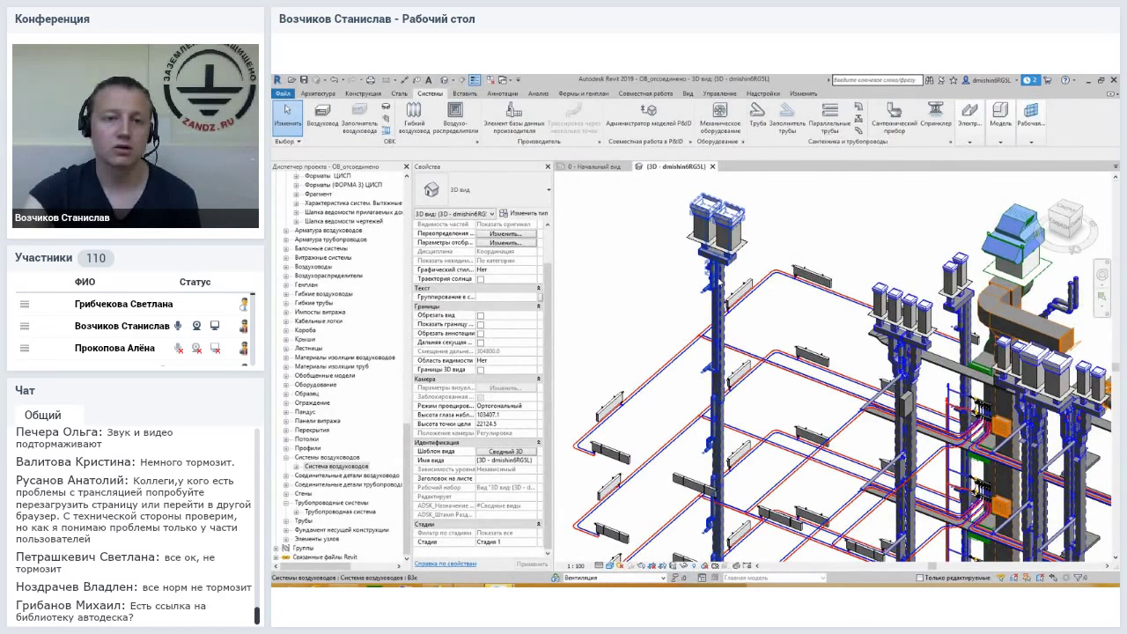
pyautogui.click(719, 278)
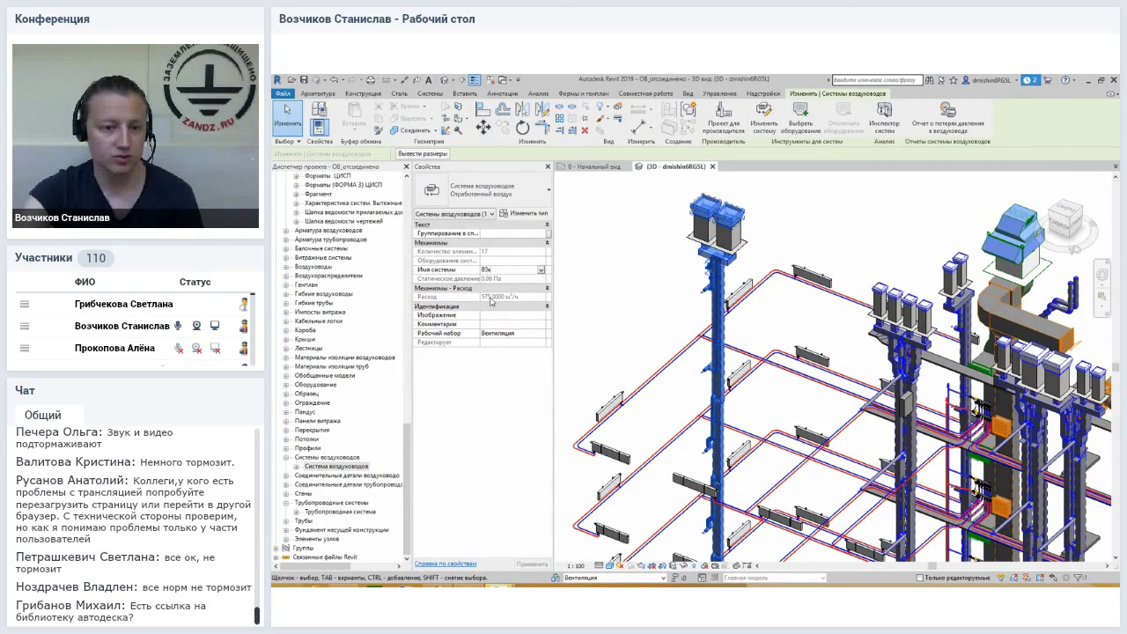
# Inspect the roof exhaust fan, then the duct beneath the roof fans.
pyautogui.click(651, 257)
pyautogui.scroll(3, 726, 216)
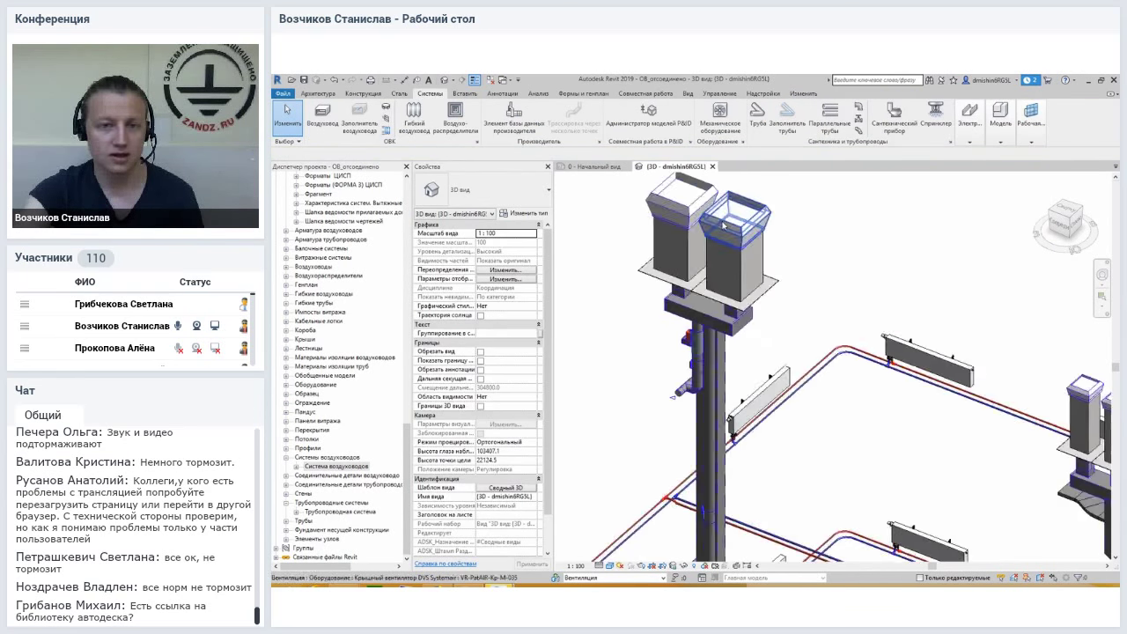
pyautogui.click(733, 233)
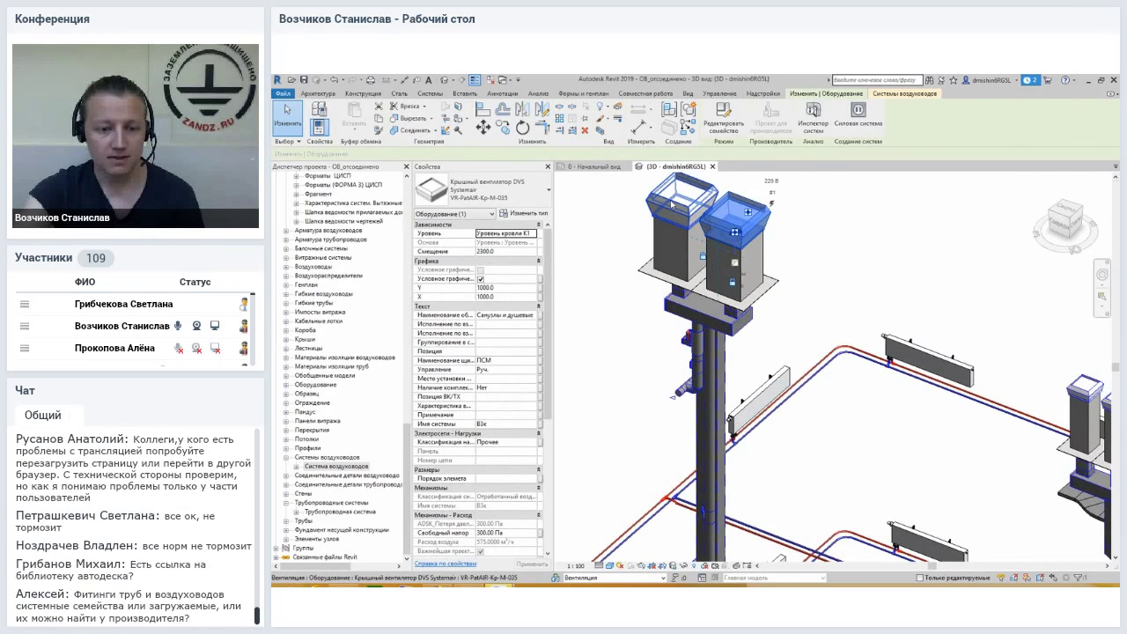
pyautogui.scroll(5, 692, 385)
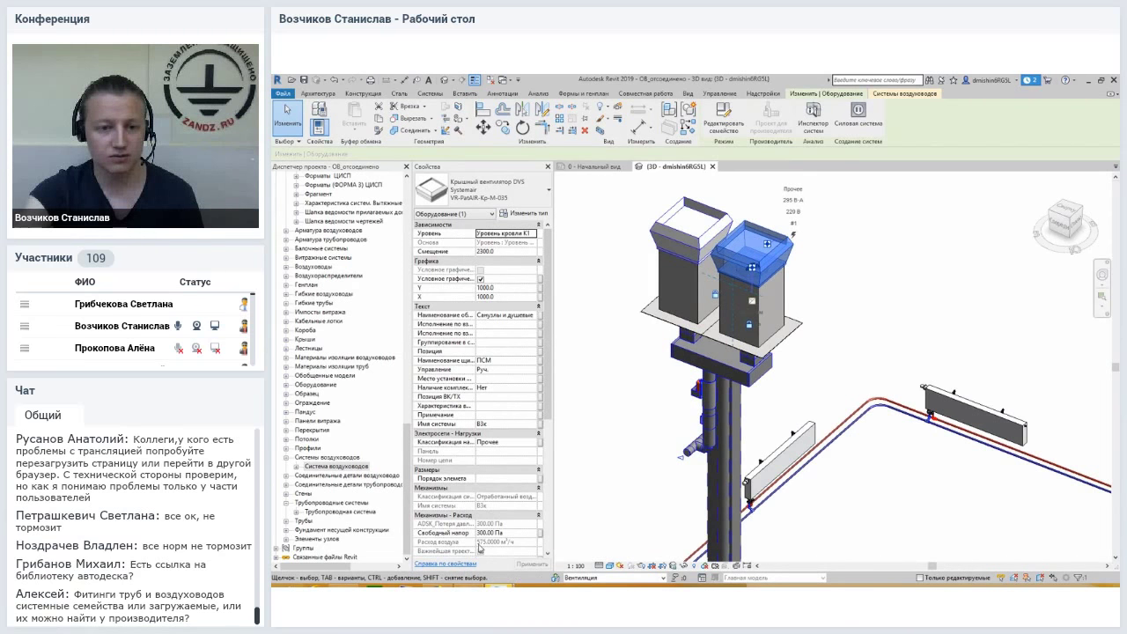
pyautogui.moveTo(542, 403); pyautogui.dragTo(473, 467)
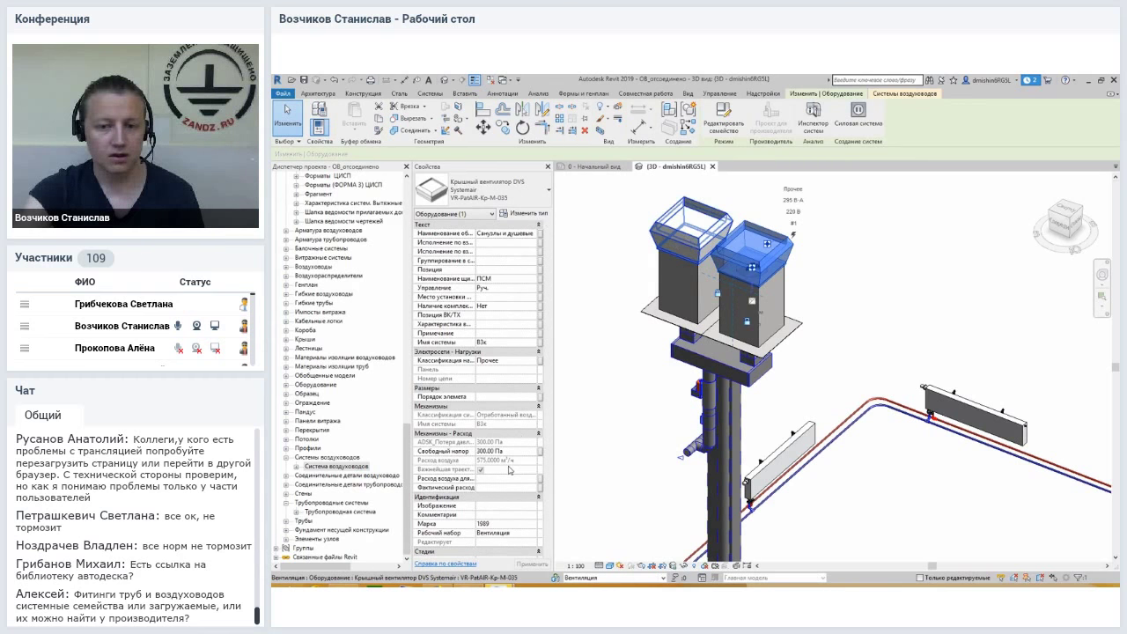
pyautogui.click(595, 412)
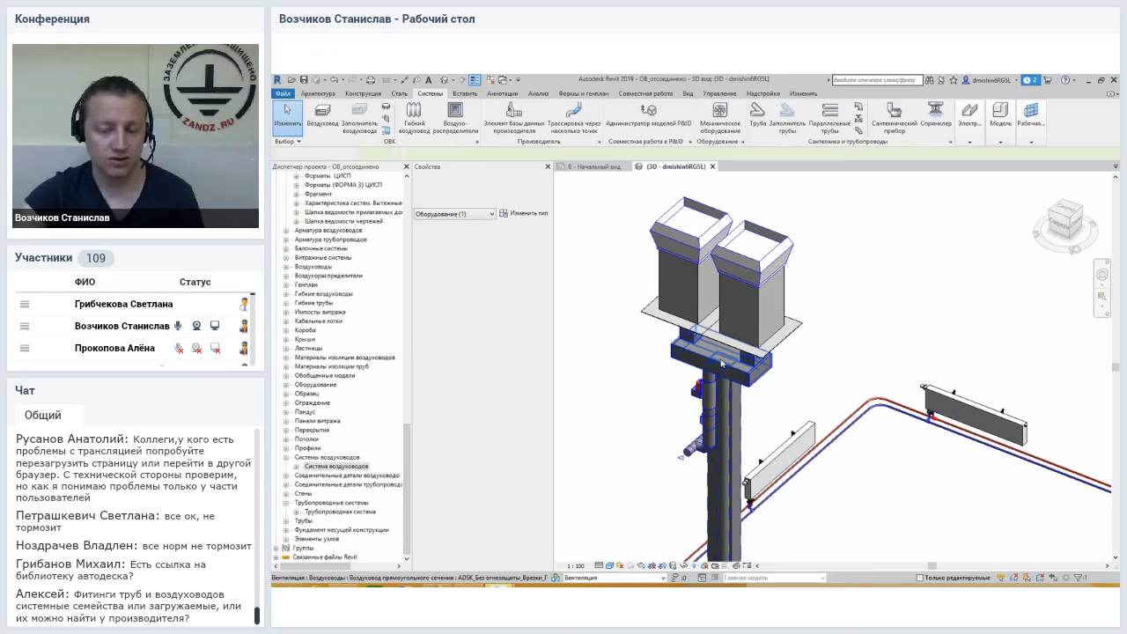
pyautogui.click(722, 363)
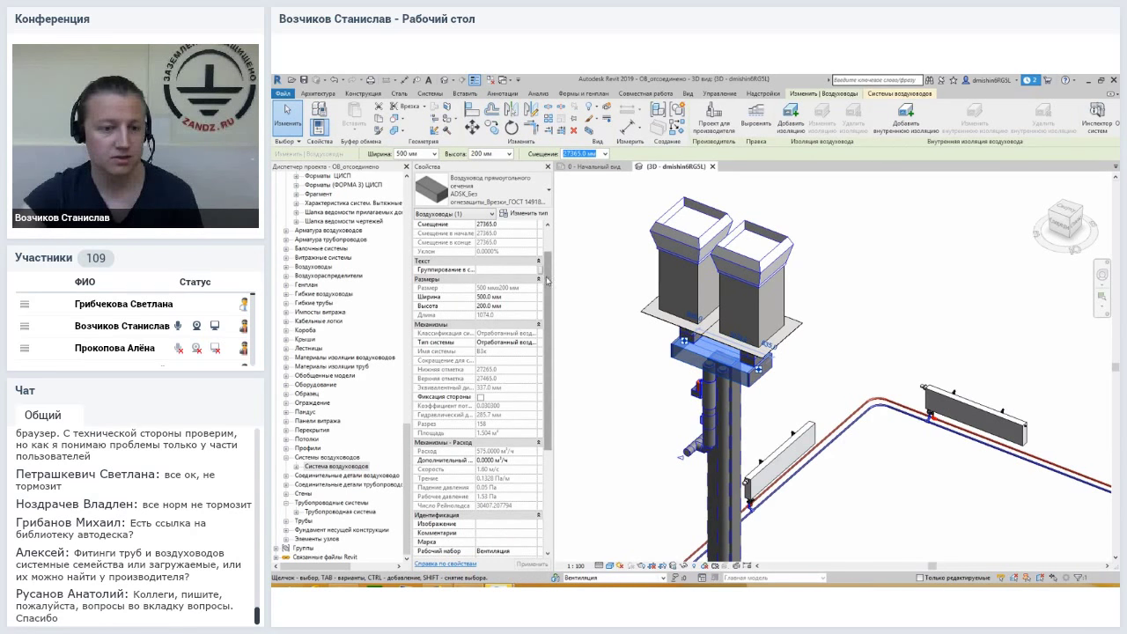
pyautogui.scroll(-2, 547, 280)
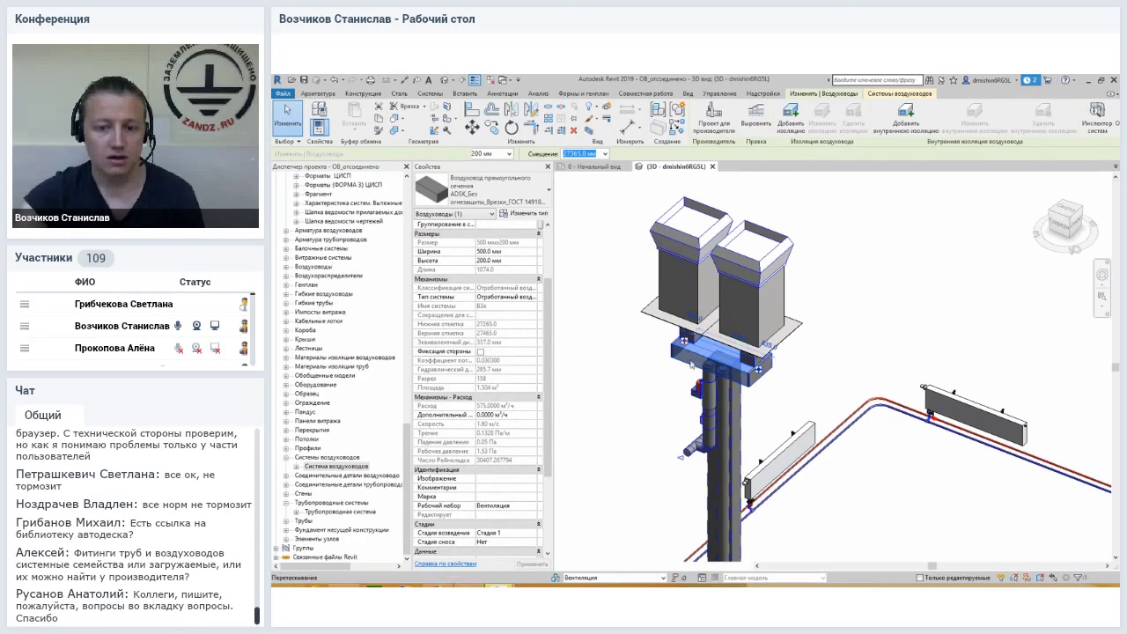
pyautogui.moveTo(712, 389); pyautogui.dragTo(711, 334, button='middle')
# Move down to a lower floor and select the round Ф100 exhaust grille carrying 50 m³/h.
pyautogui.scroll(-2, 712, 334)
pyautogui.scroll(-1, 714, 339)
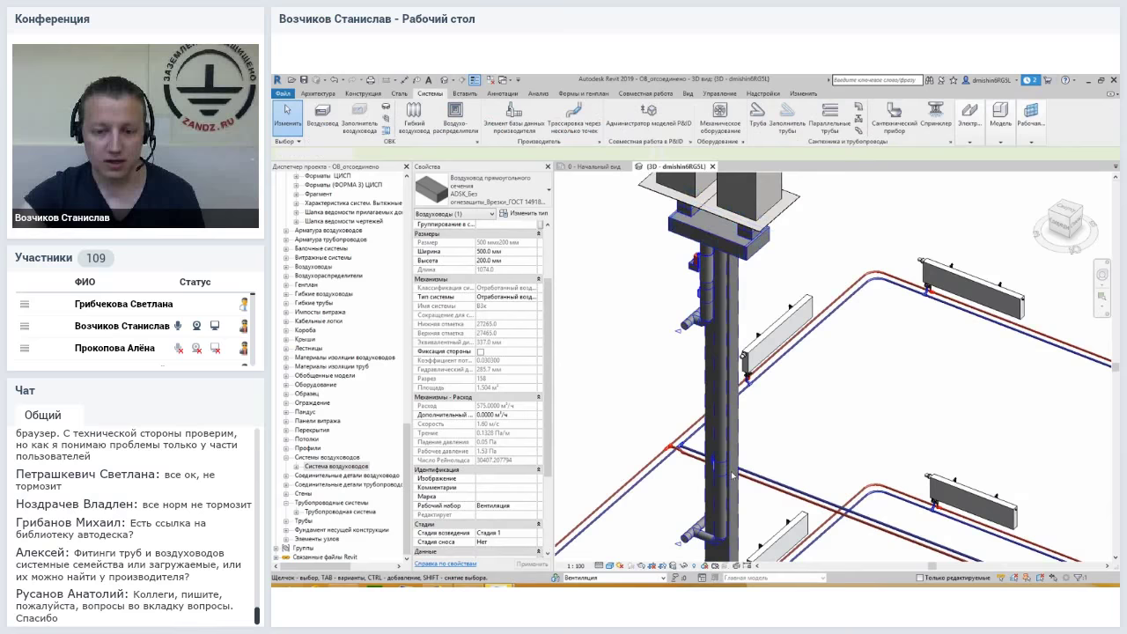
pyautogui.scroll(-2, 722, 343)
pyautogui.scroll(-2, 733, 353)
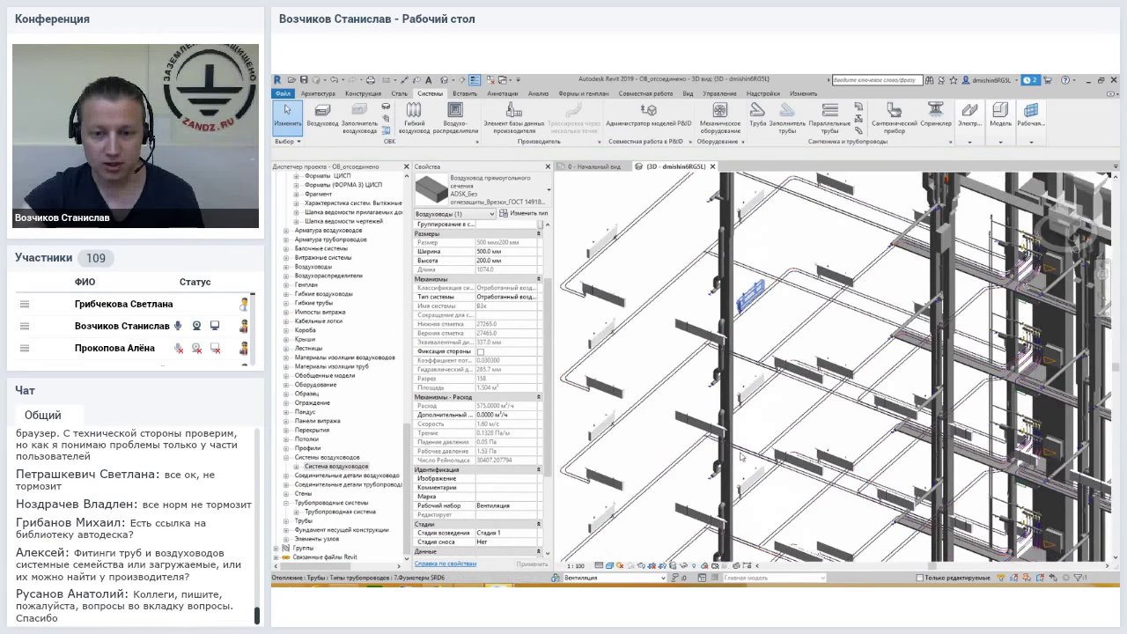
pyautogui.moveTo(732, 546); pyautogui.dragTo(731, 431, button='middle')
pyautogui.scroll(5, 709, 397)
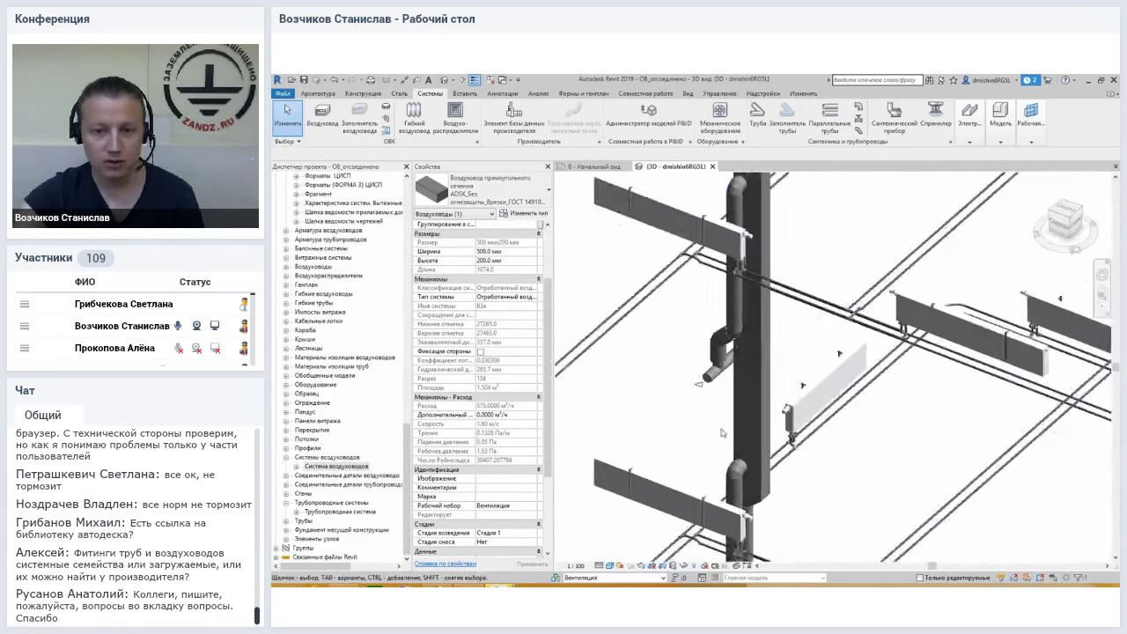
pyautogui.click(705, 390)
pyautogui.click(704, 367)
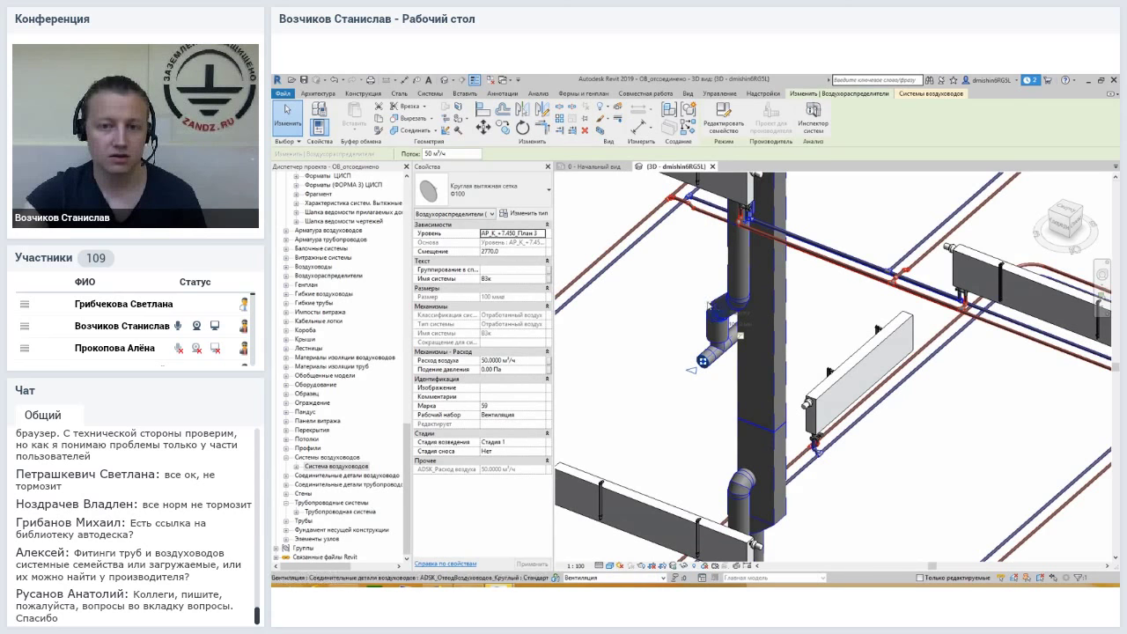
# Re-frame the view and select the round Ф100 exhaust grille.
pyautogui.scroll(-5, 696, 410)
pyautogui.scroll(-3, 696, 411)
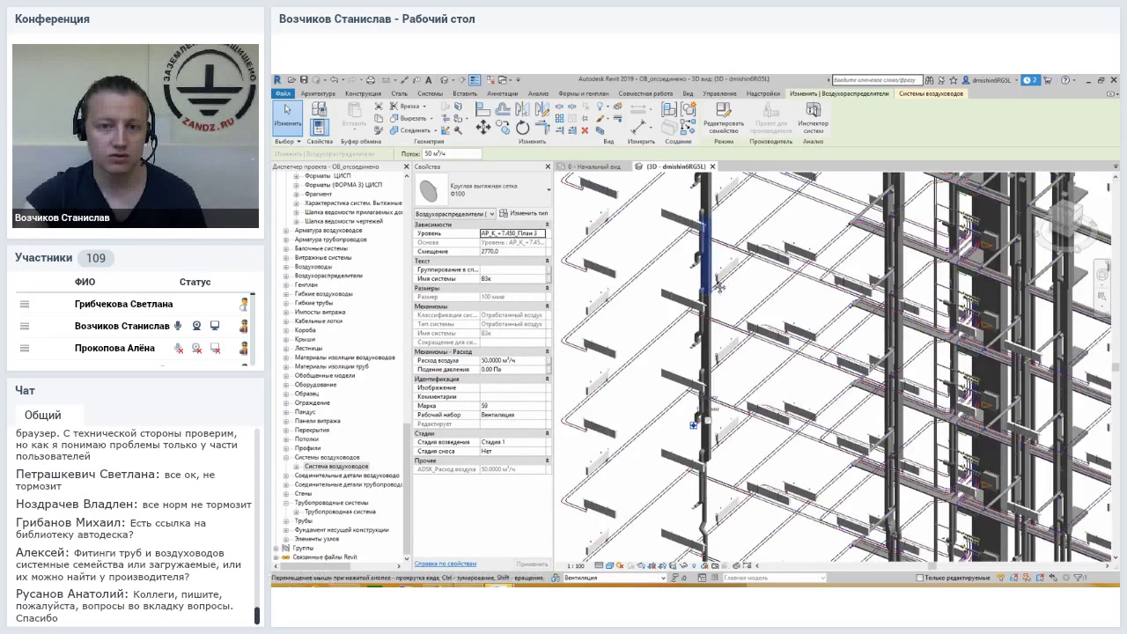
pyautogui.moveTo(696, 411); pyautogui.dragTo(696, 346, button='middle')
pyautogui.scroll(1, 700, 397)
pyautogui.scroll(2, 701, 397)
pyautogui.scroll(1, 700, 396)
pyautogui.scroll(1, 700, 398)
pyautogui.scroll(2, 709, 529)
pyautogui.scroll(1, 708, 493)
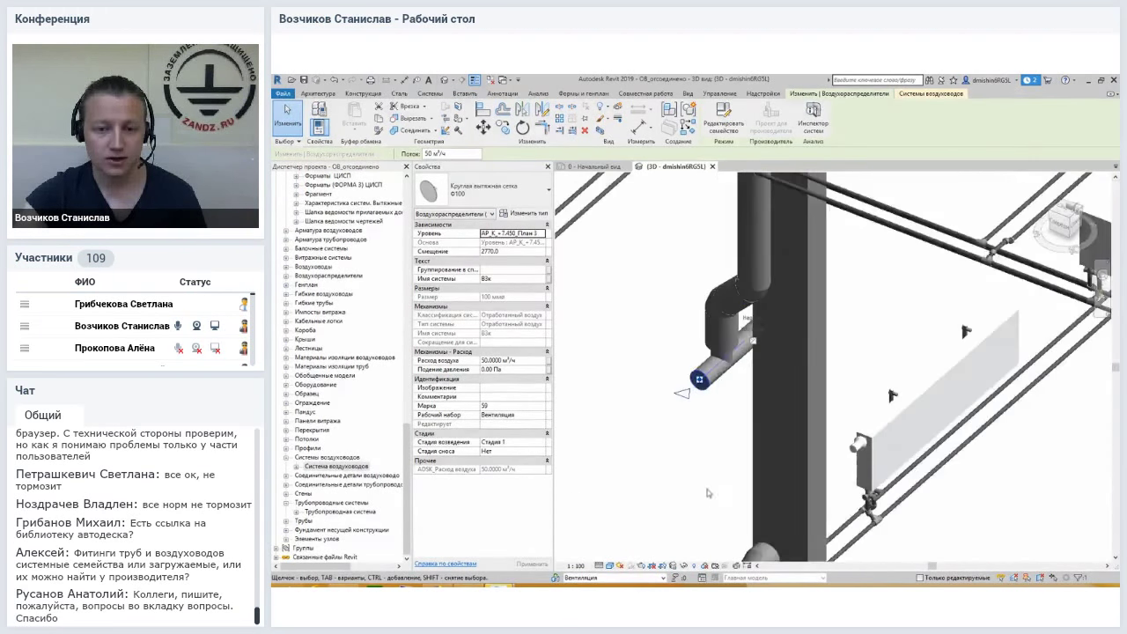
pyautogui.press('Escape')
pyautogui.click(676, 403)
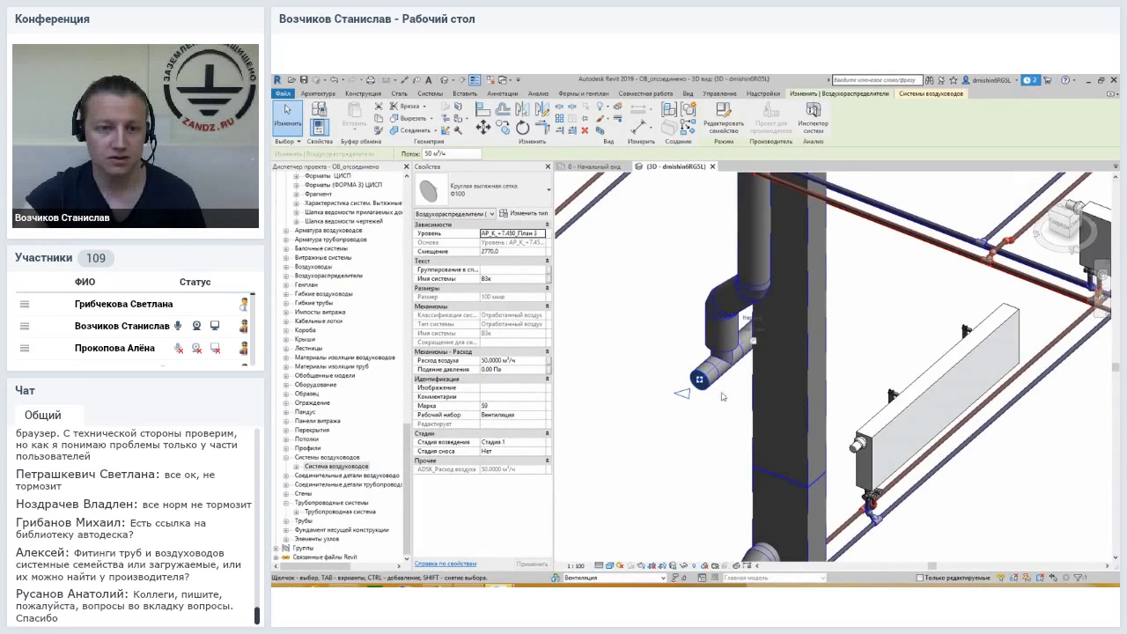
pyautogui.moveTo(678, 397); pyautogui.dragTo(660, 392, button='middle')
# Change the grille's Расход воздуха to 75 m³/h.
pyautogui.click(521, 361)
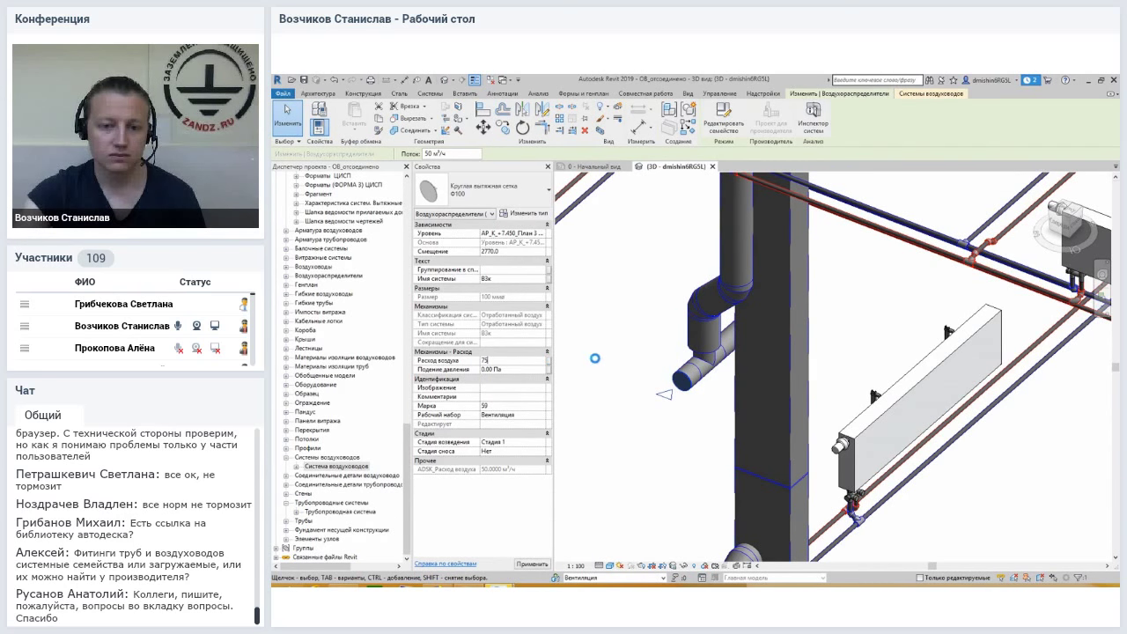
pyautogui.click(622, 353)
pyautogui.scroll(-3, 623, 354)
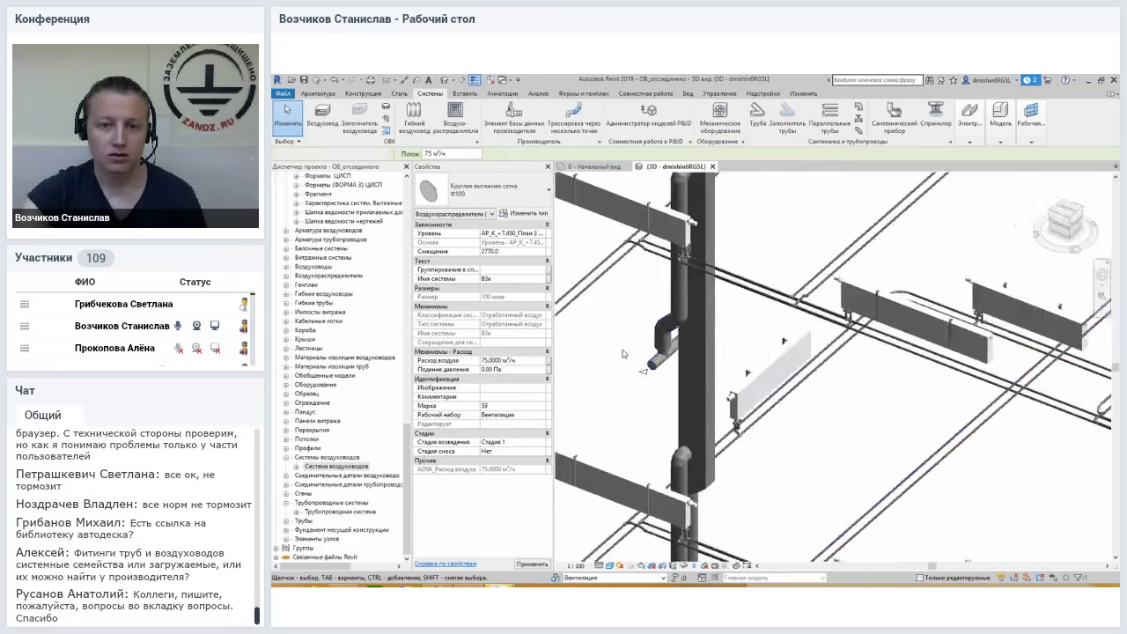
pyautogui.scroll(-3, 634, 317)
pyautogui.scroll(-2, 647, 282)
pyautogui.scroll(3, 661, 254)
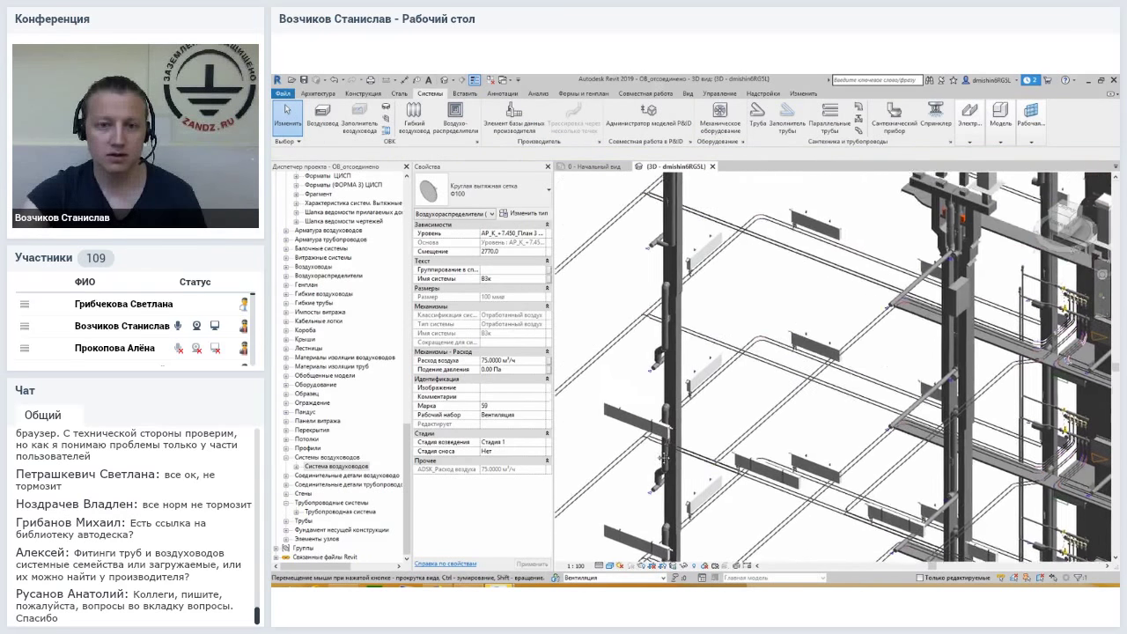
pyautogui.scroll(3, 674, 255)
pyautogui.scroll(2, 682, 256)
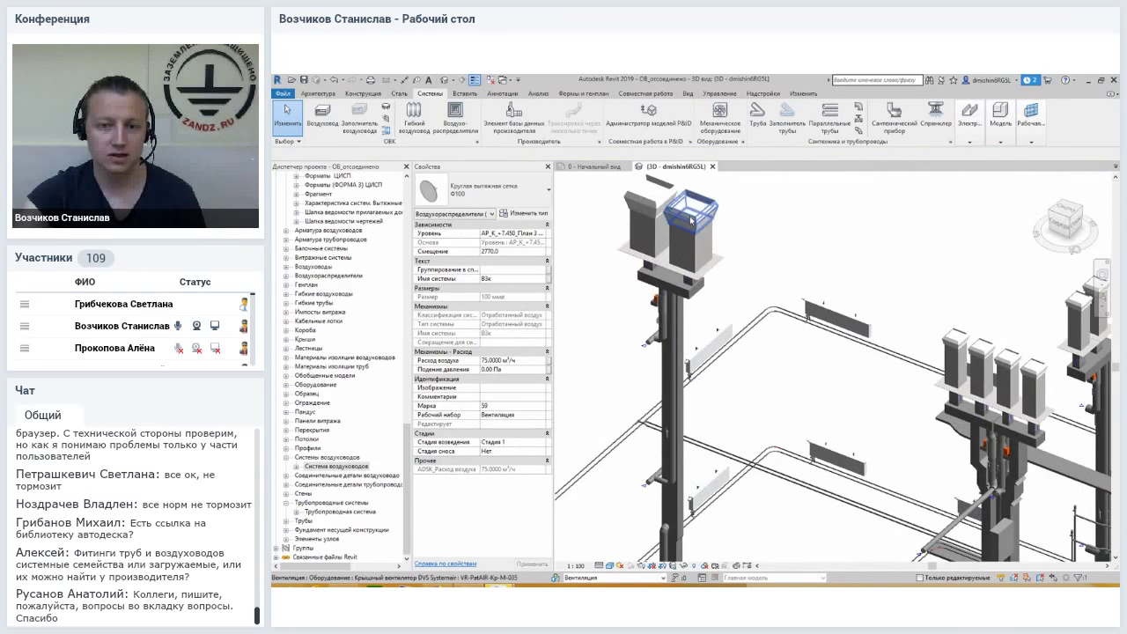
pyautogui.click(660, 285)
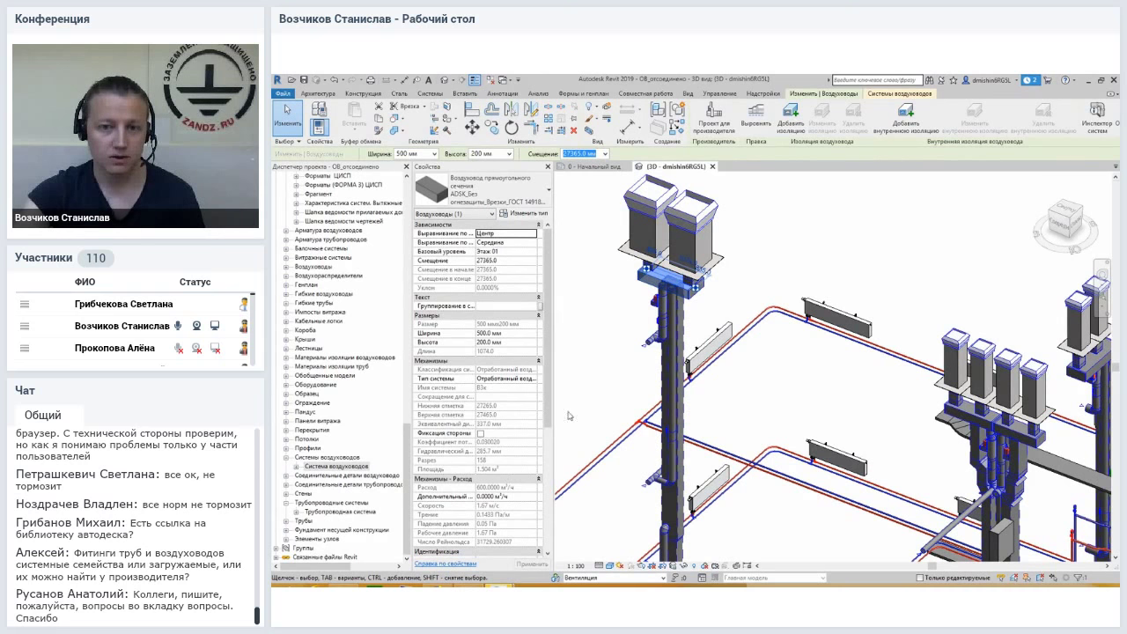
pyautogui.press('Escape')
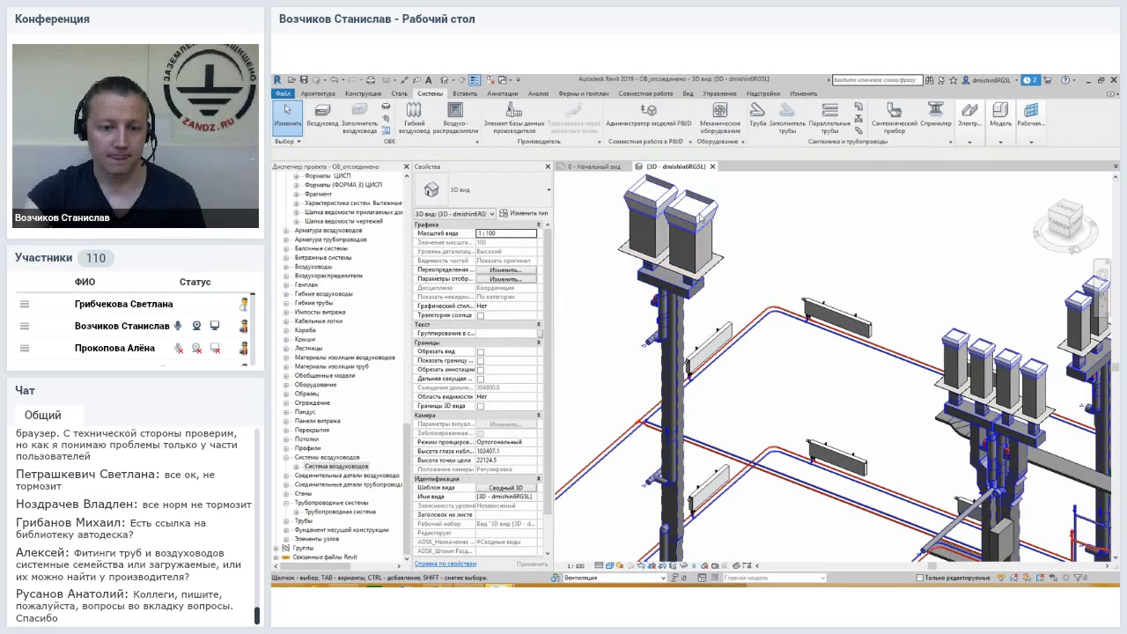
pyautogui.click(693, 225)
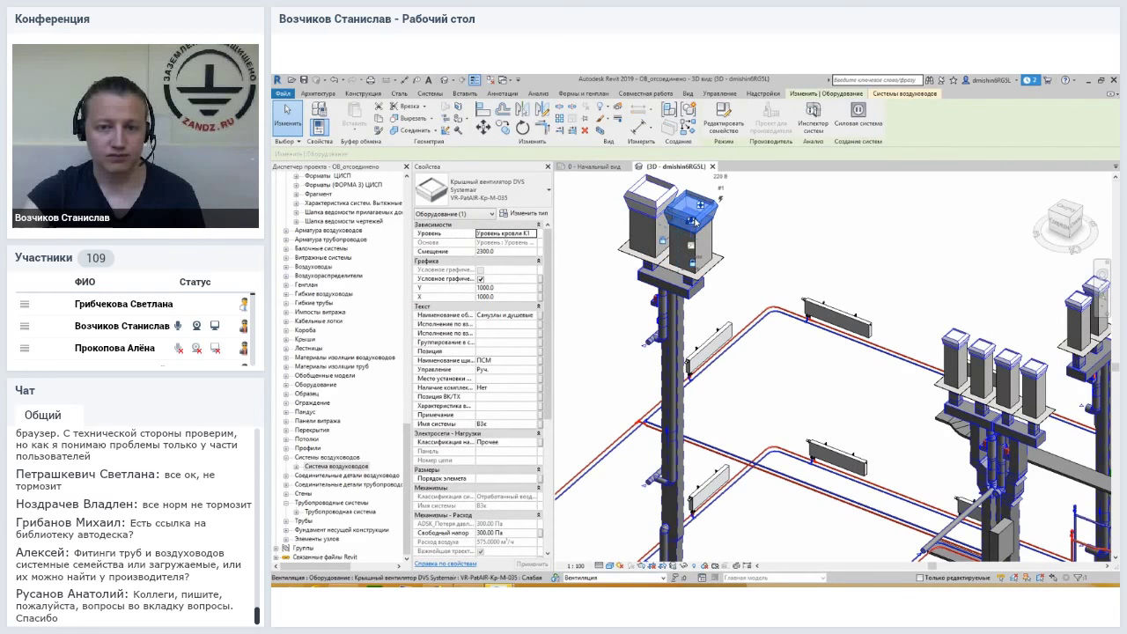
pyautogui.press('Escape')
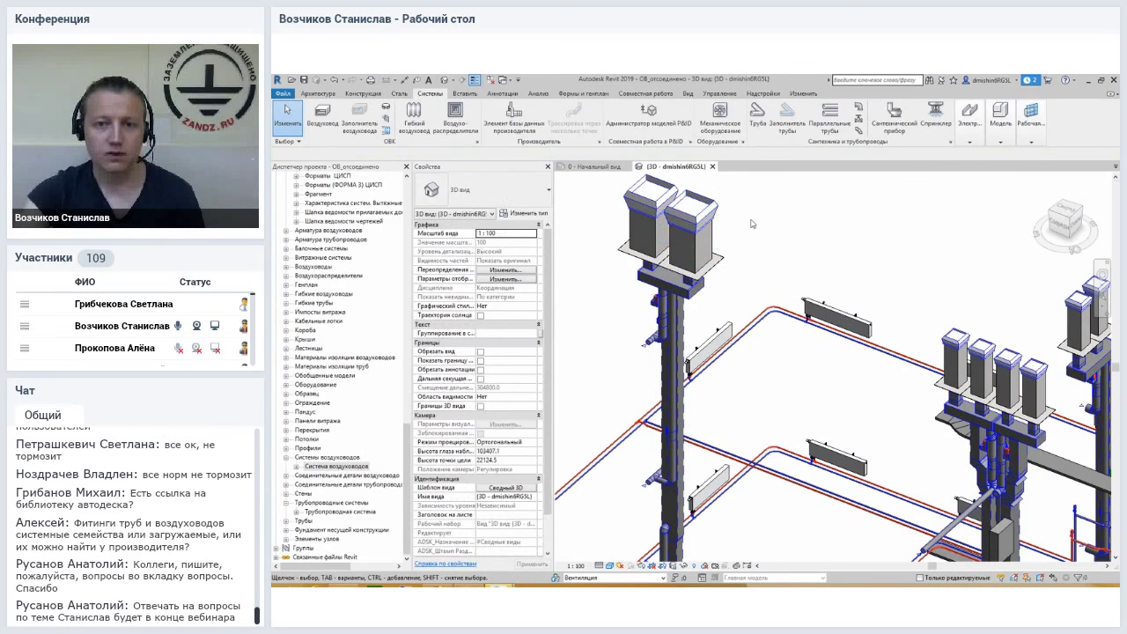
pyautogui.scroll(2, 673, 252)
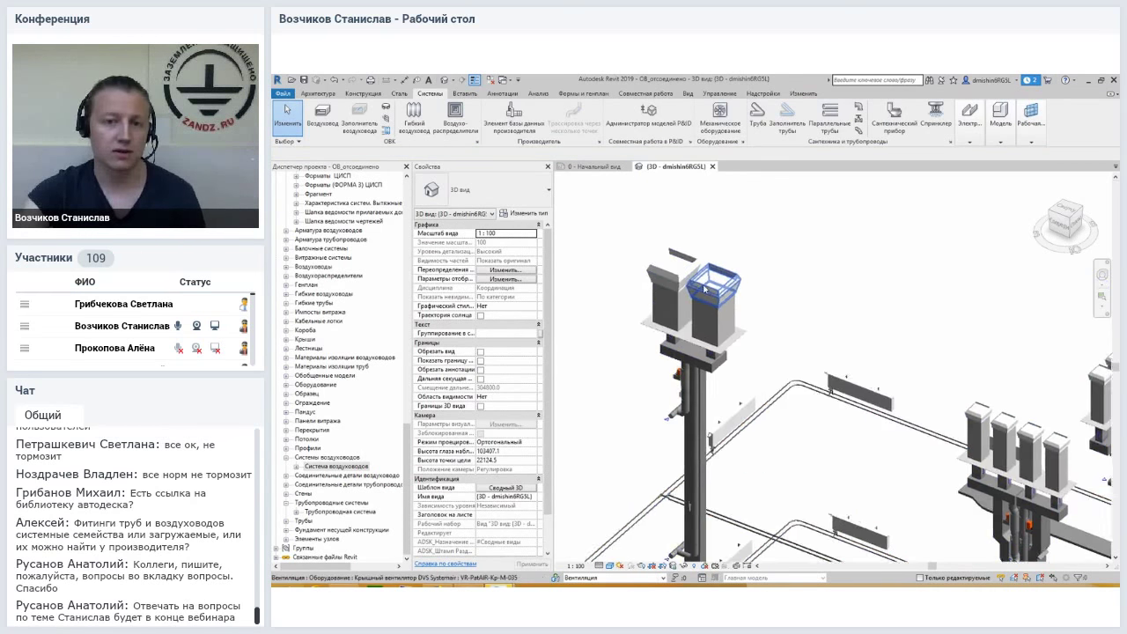
pyautogui.scroll(3, 674, 253)
pyautogui.click(674, 253)
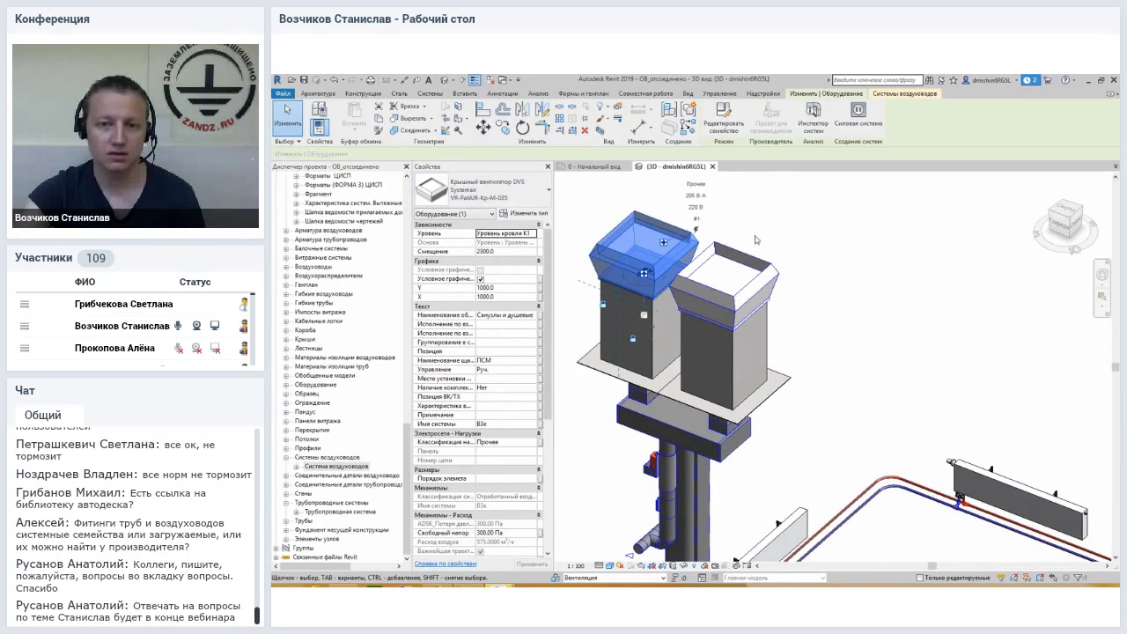
pyautogui.click(853, 273)
pyautogui.scroll(-3, 853, 274)
pyautogui.scroll(-3, 793, 290)
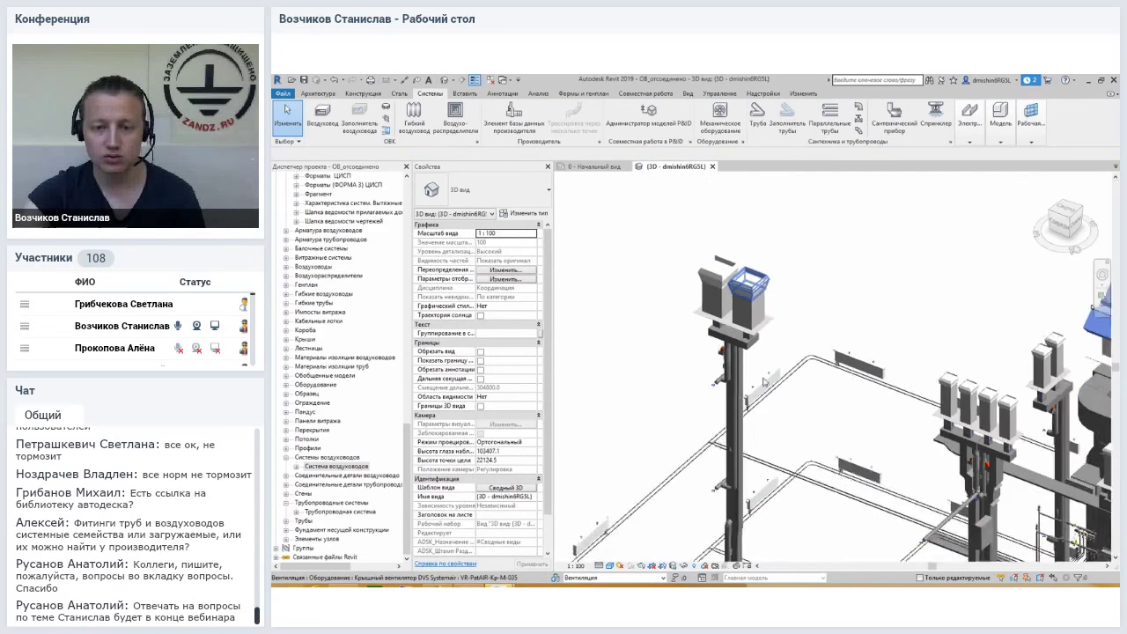
pyautogui.scroll(2, 754, 304)
pyautogui.scroll(3, 740, 370)
pyautogui.scroll(2, 729, 421)
pyautogui.moveTo(729, 421)
pyautogui.mouseDown(button='middle')
pyautogui.moveTo(720, 432)
pyautogui.moveTo(702, 414)
pyautogui.mouseUp(button='middle')
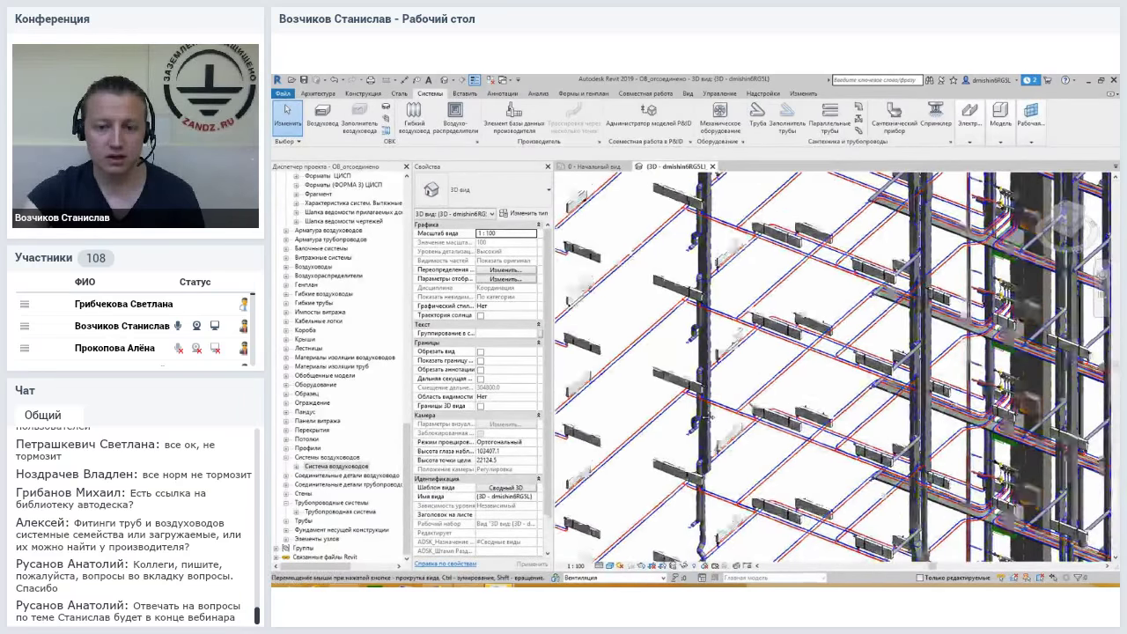
pyautogui.scroll(3, 702, 414)
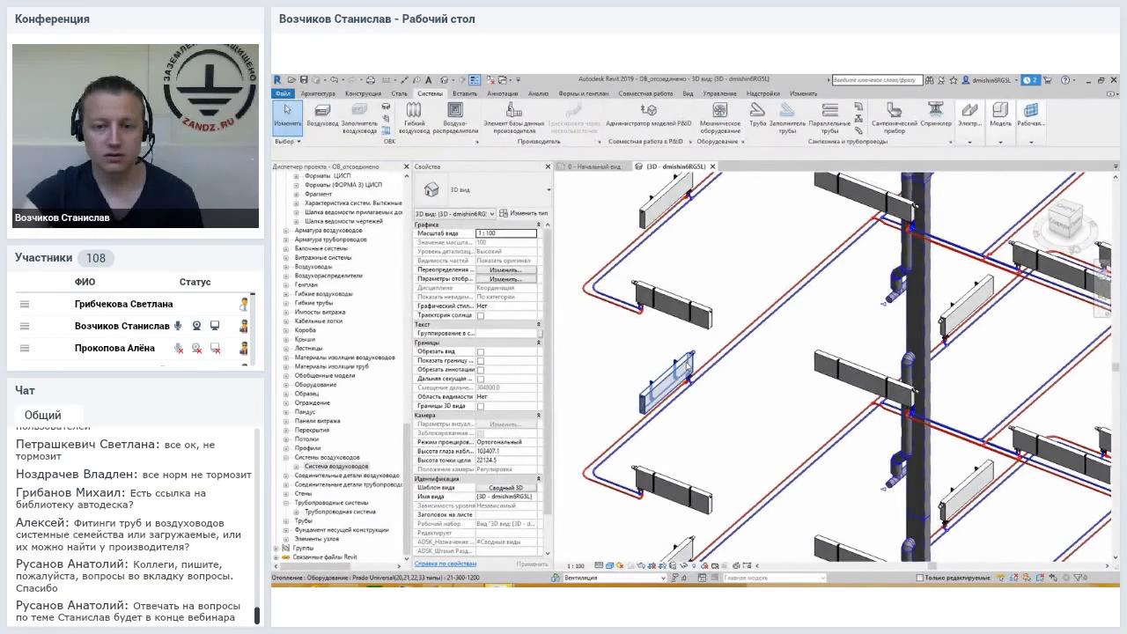
pyautogui.click(687, 364)
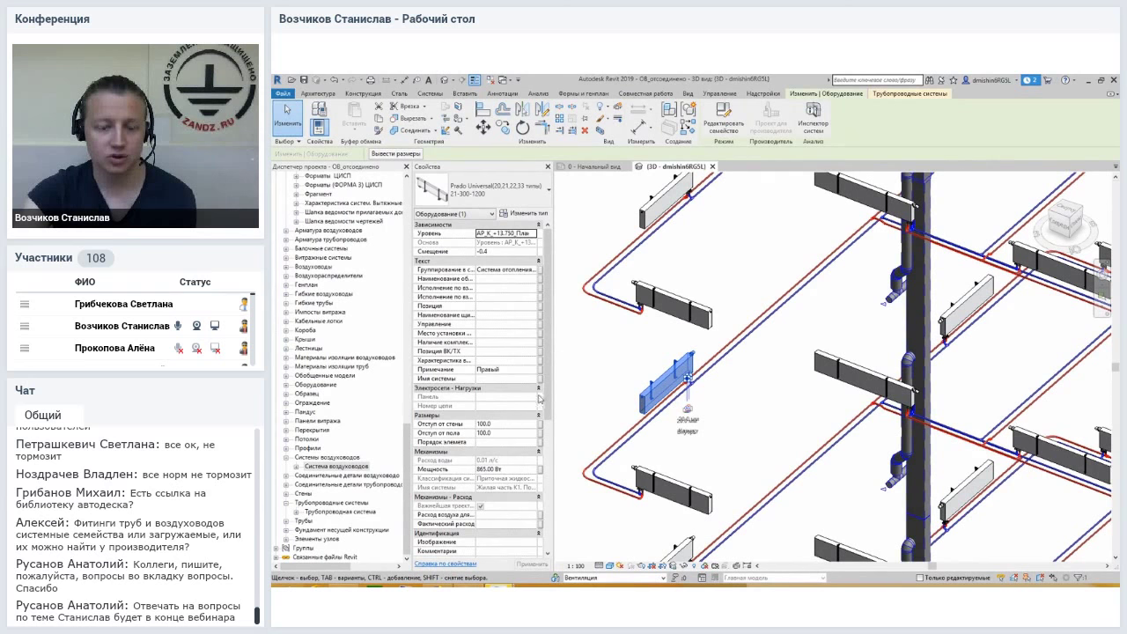
pyautogui.scroll(-3, 542, 388)
pyautogui.scroll(3, 555, 361)
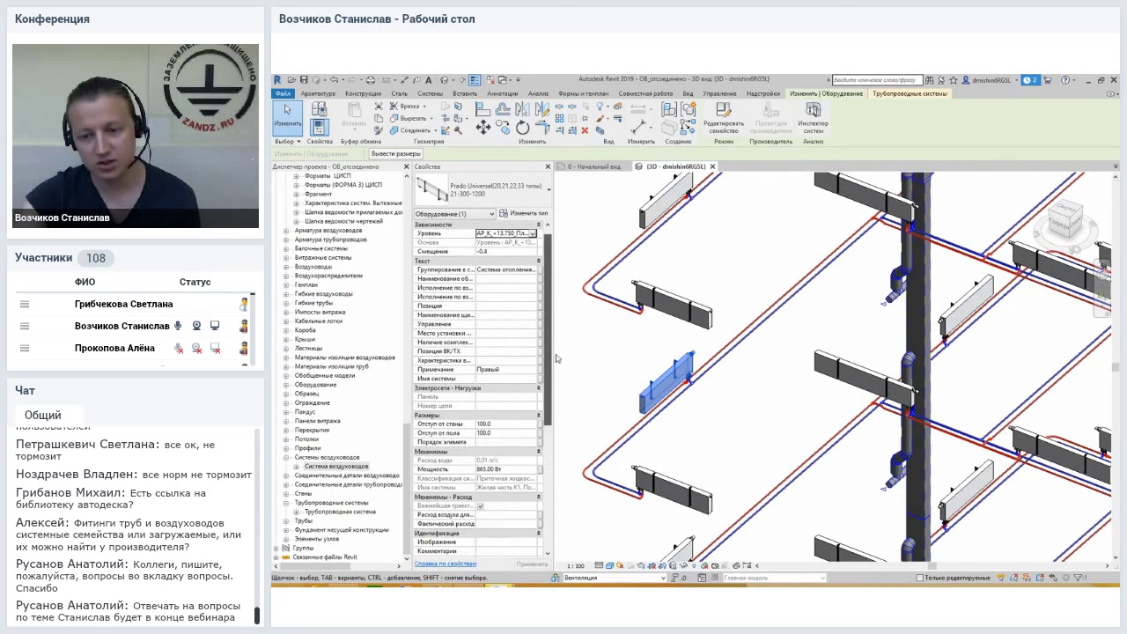
pyautogui.click(745, 451)
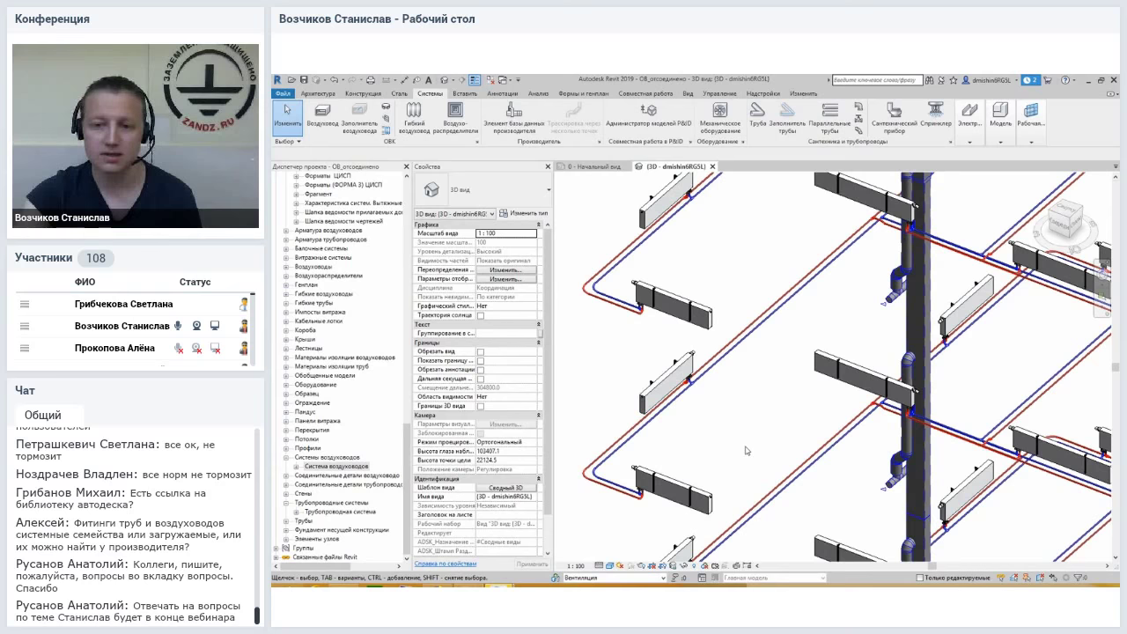
pyautogui.moveTo(745, 451); pyautogui.dragTo(900, 356, button='middle')
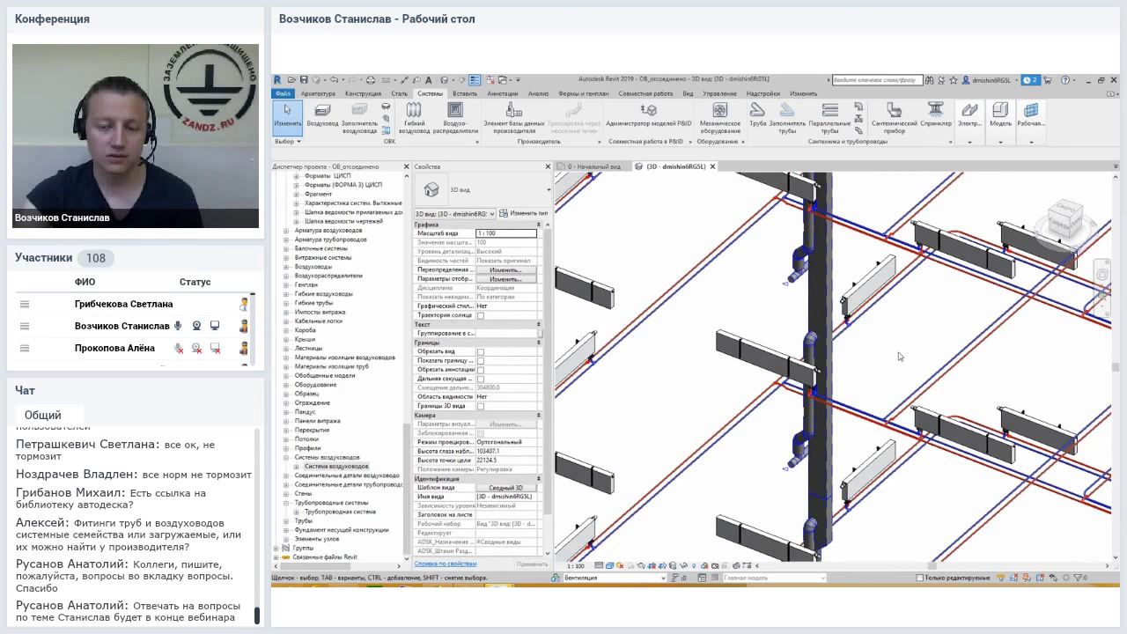
pyautogui.moveTo(900, 355); pyautogui.dragTo(845, 360, button='middle')
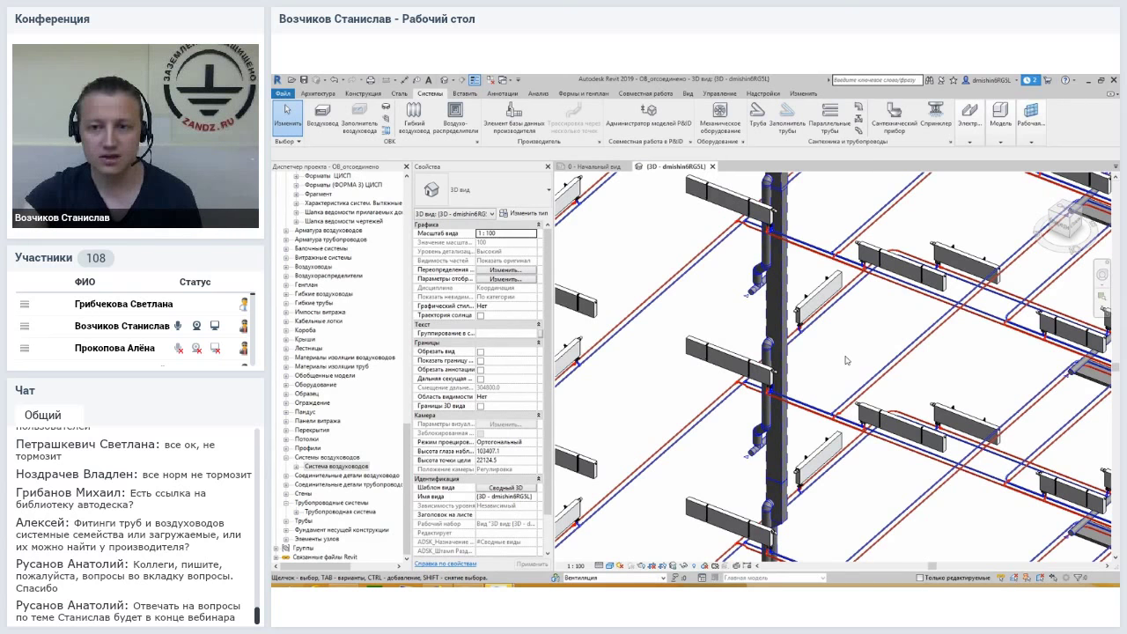
pyautogui.keyDown('shift'); pyautogui.moveTo(859, 333); pyautogui.dragTo(825, 365, button='middle'); pyautogui.keyUp('shift')
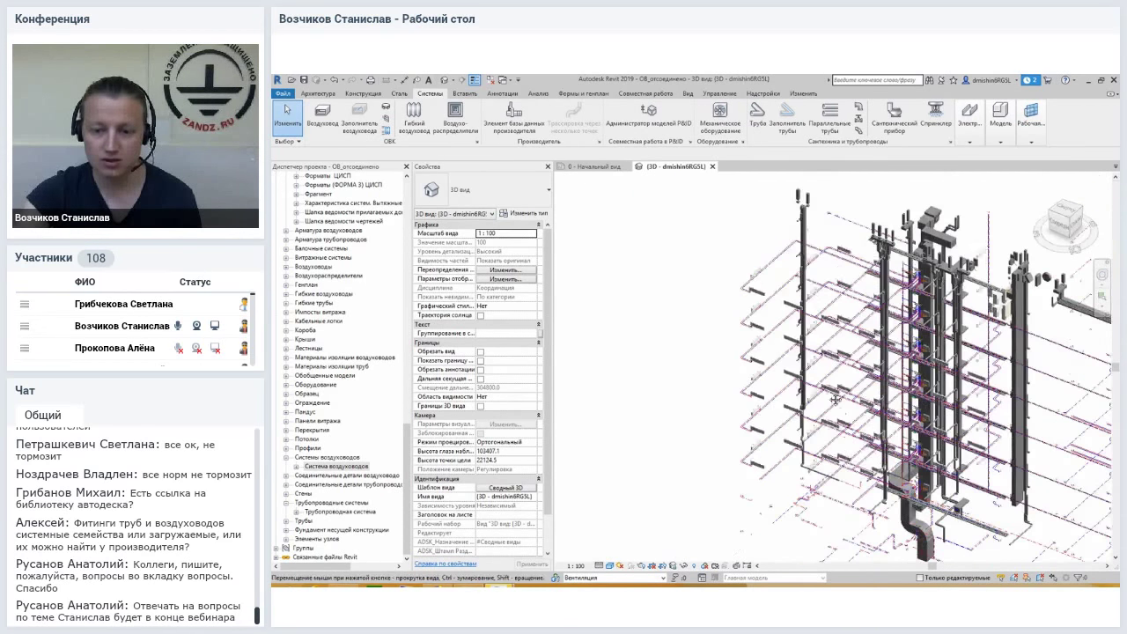
pyautogui.keyDown('shift'); pyautogui.moveTo(841, 343); pyautogui.dragTo(828, 482, button='middle'); pyautogui.keyUp('shift')
pyautogui.scroll(2, 828, 482)
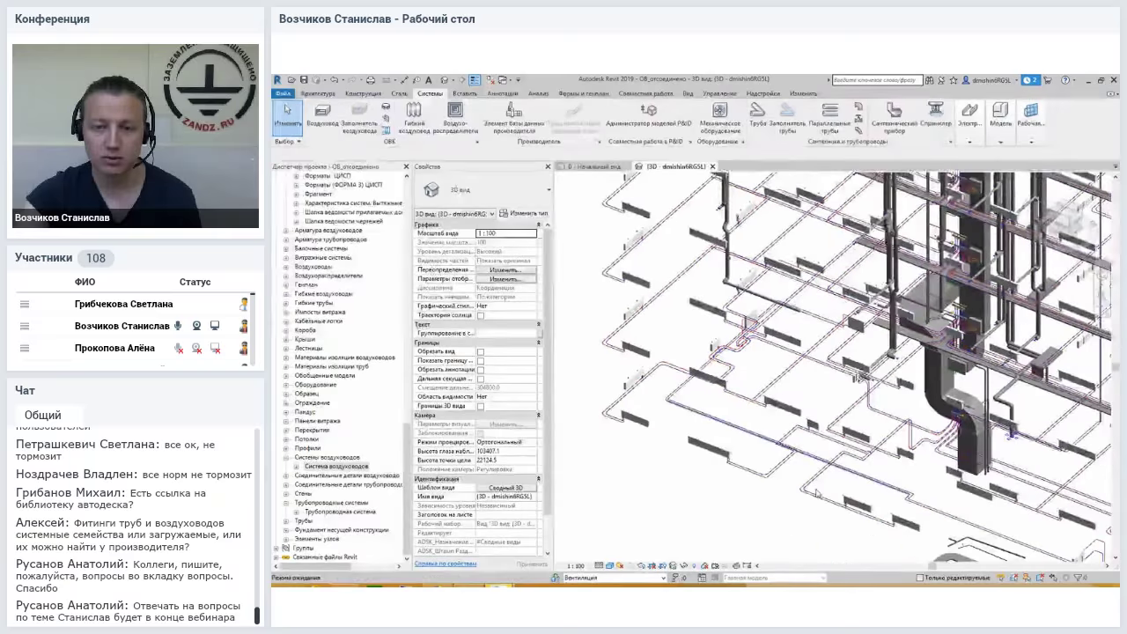
pyautogui.scroll(2, 819, 490)
pyautogui.click(797, 493)
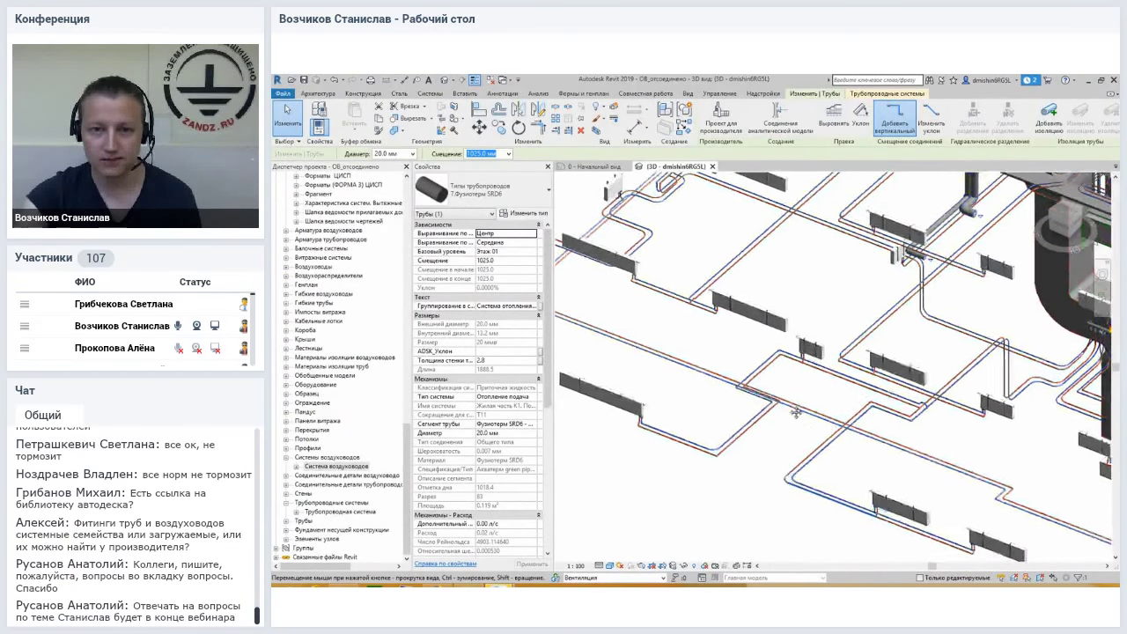
pyautogui.moveTo(797, 489); pyautogui.dragTo(785, 433, button='middle')
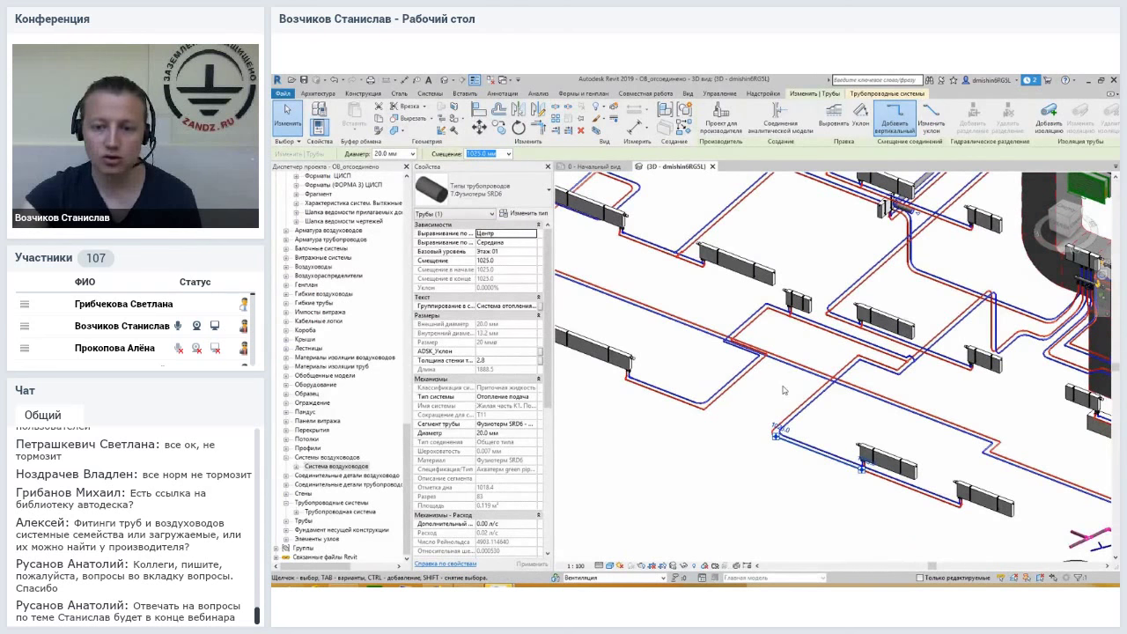
pyautogui.click(840, 419)
pyautogui.moveTo(808, 430); pyautogui.dragTo(793, 436, button='middle')
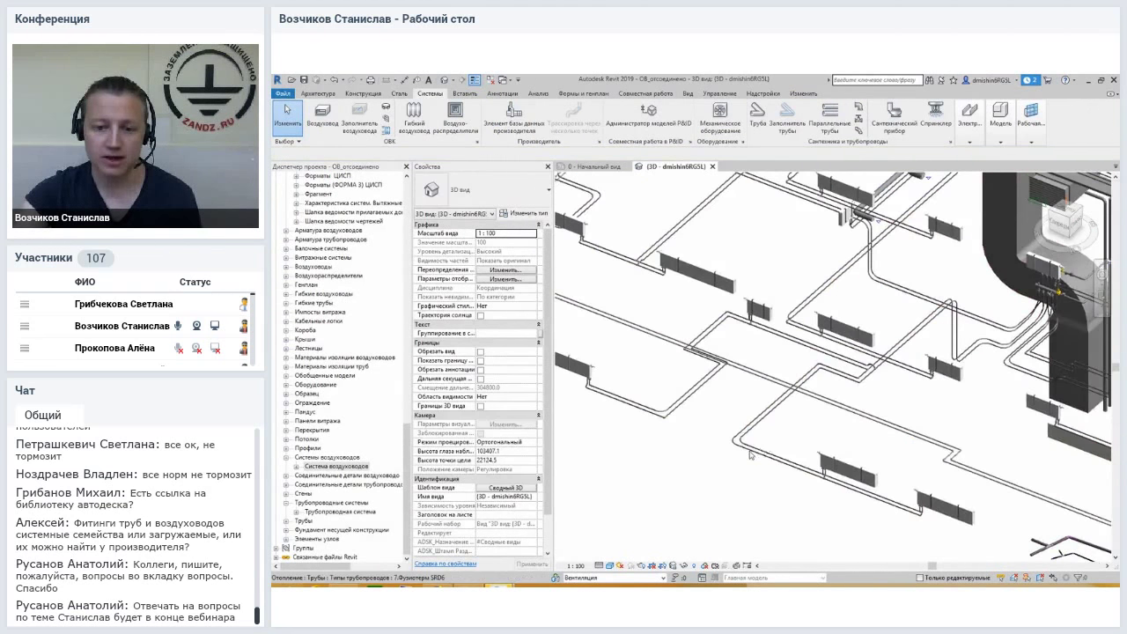
pyautogui.scroll(2, 775, 445)
pyautogui.scroll(-3, 750, 453)
pyautogui.scroll(3, 749, 454)
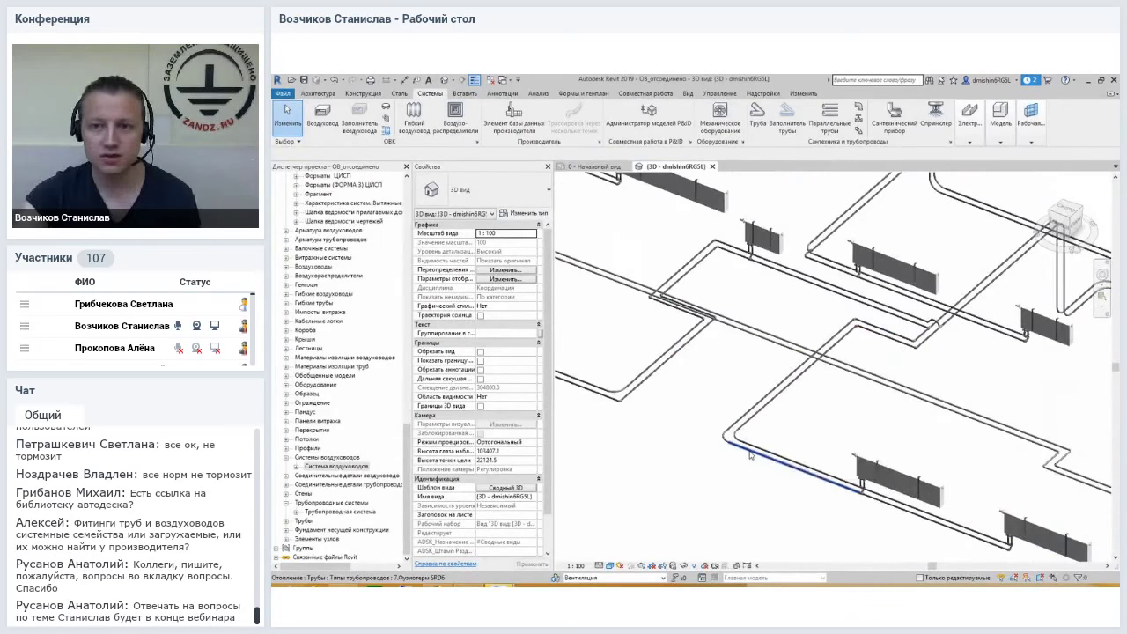
pyautogui.click(834, 281)
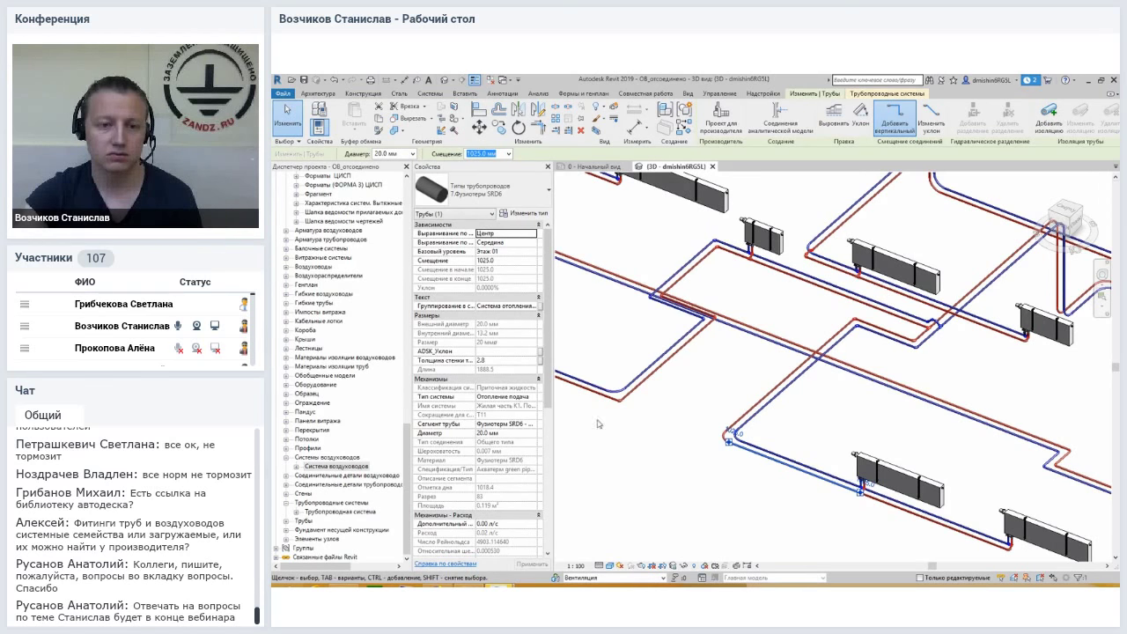
pyautogui.scroll(-1, 489, 326)
pyautogui.scroll(-2, 488, 325)
pyautogui.scroll(-1, 489, 326)
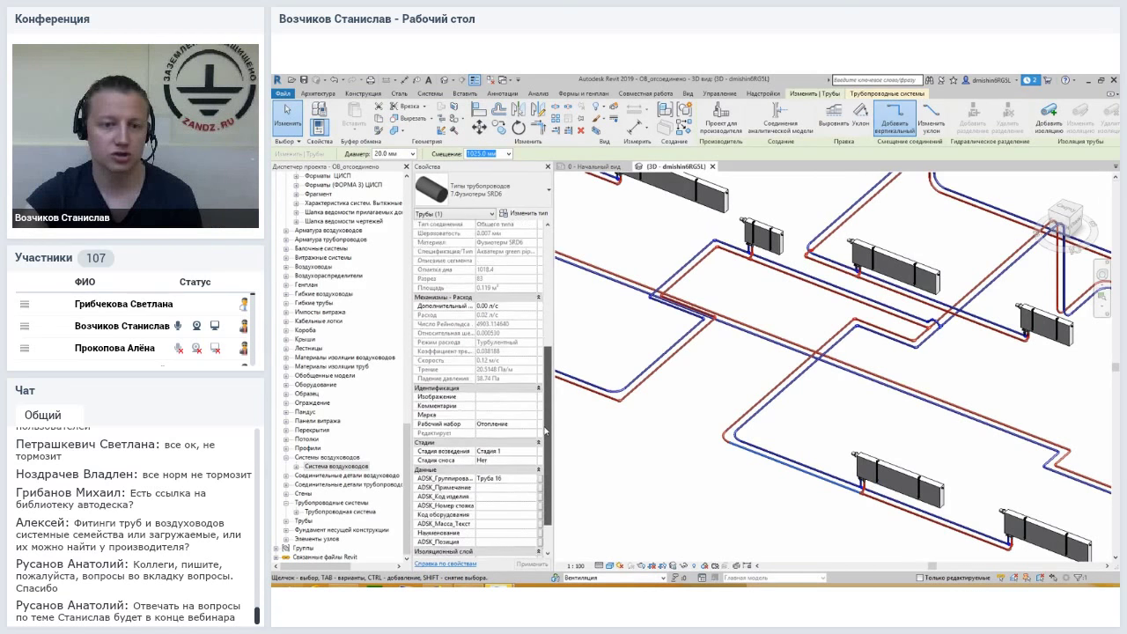
pyautogui.scroll(-1, 489, 326)
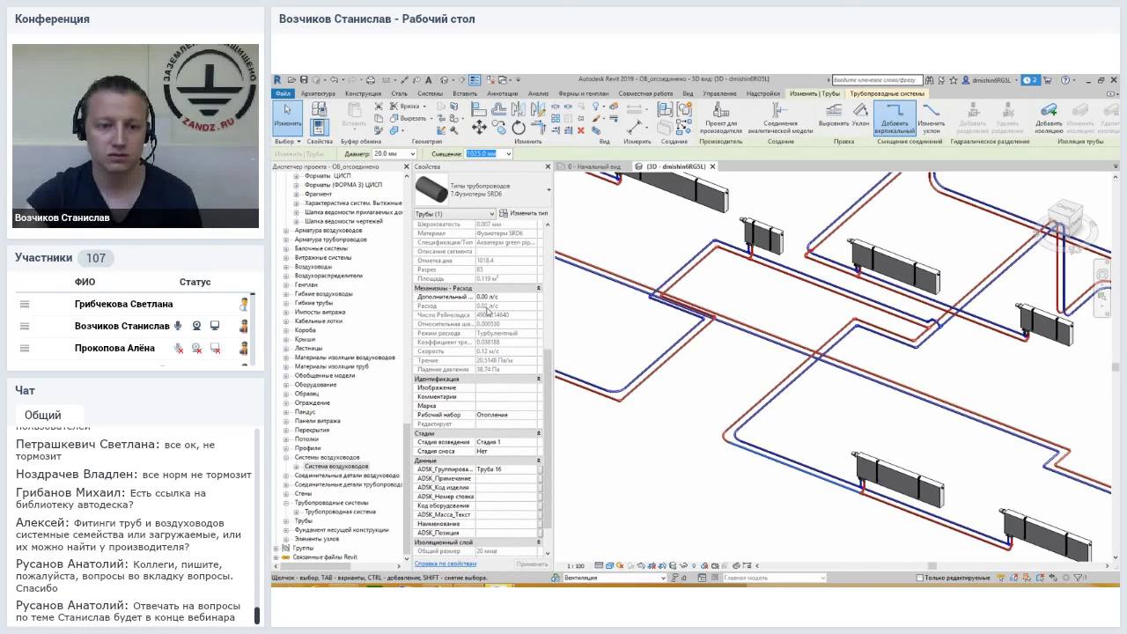
pyautogui.click(828, 413)
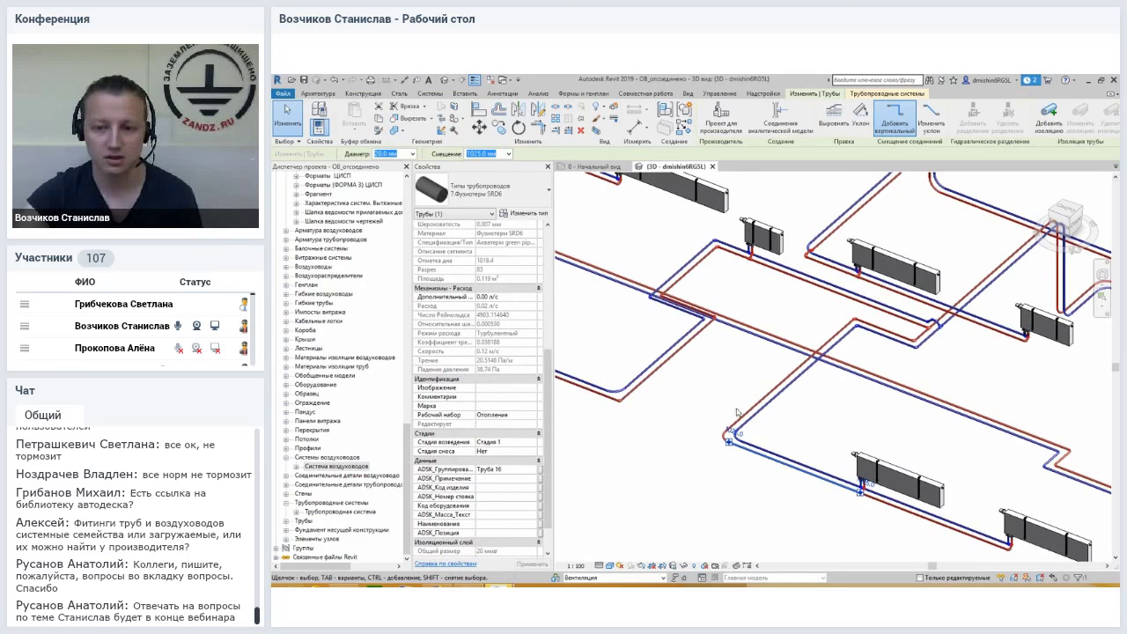
pyautogui.scroll(-5, 835, 415)
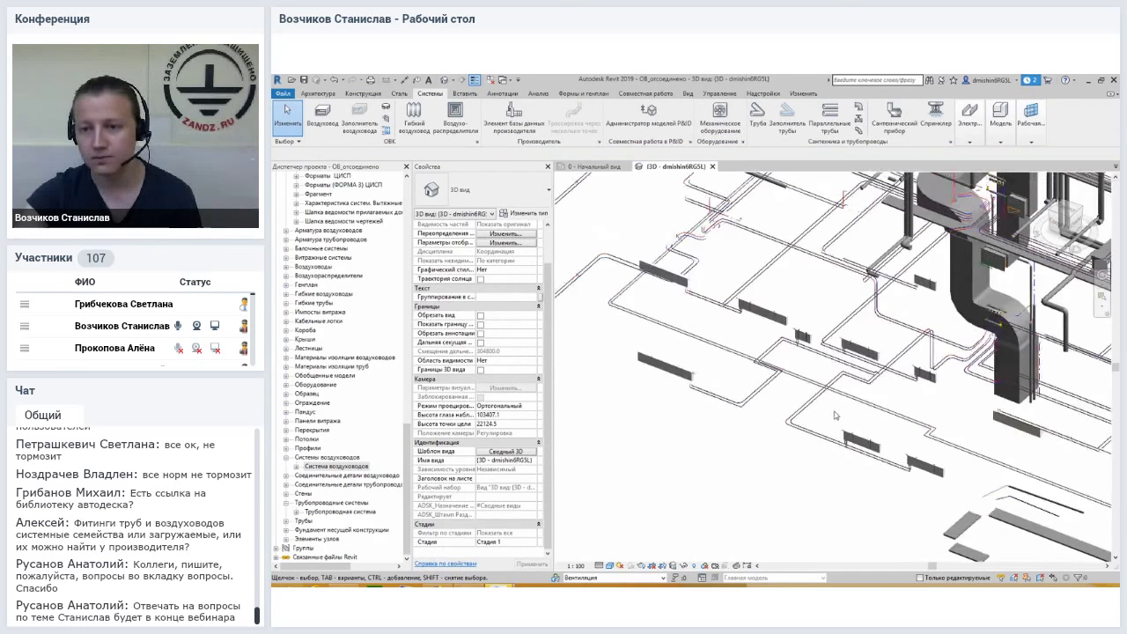
pyautogui.scroll(-2, 902, 438)
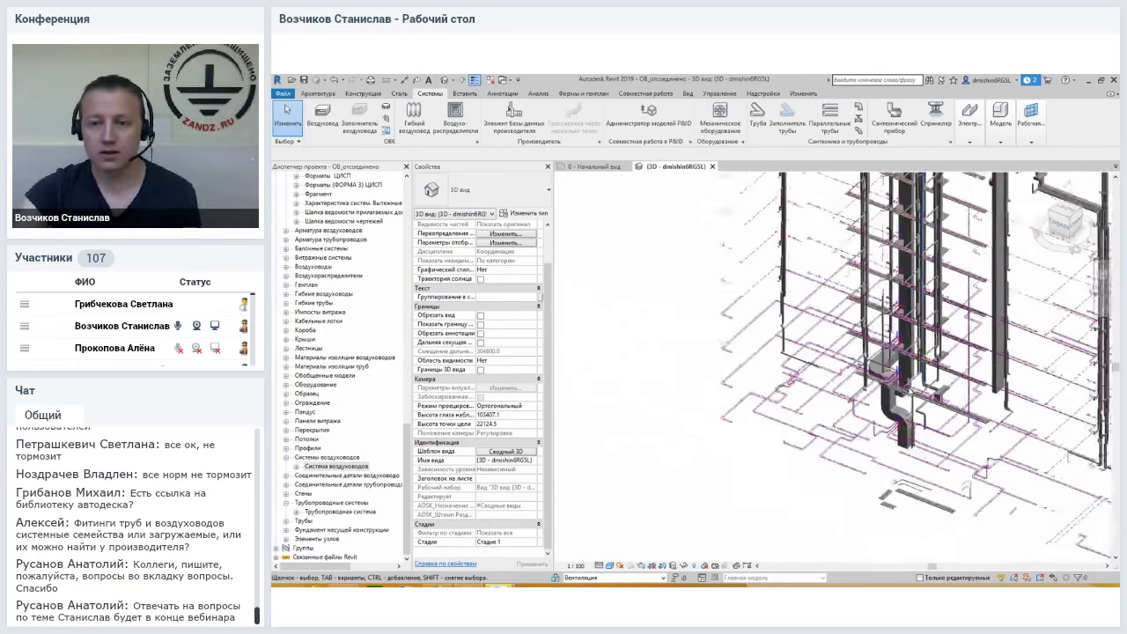
pyautogui.scroll(-2, 872, 493)
pyautogui.scroll(2, 817, 335)
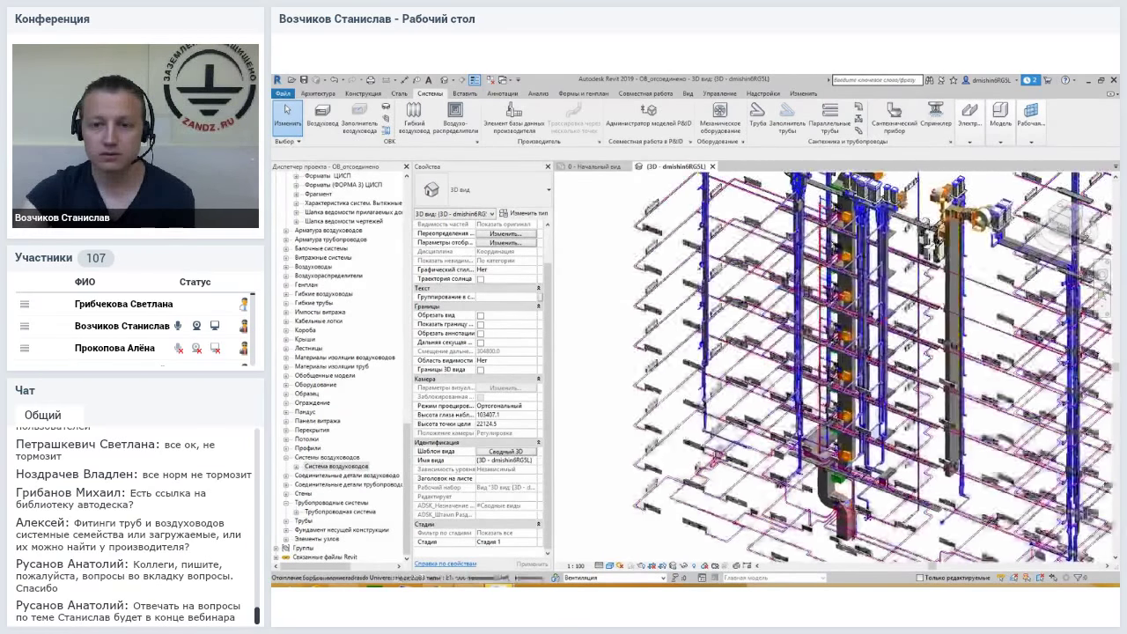
pyautogui.scroll(1, 818, 335)
pyautogui.scroll(1, 817, 335)
pyautogui.scroll(1, 817, 335)
pyautogui.scroll(1, 818, 335)
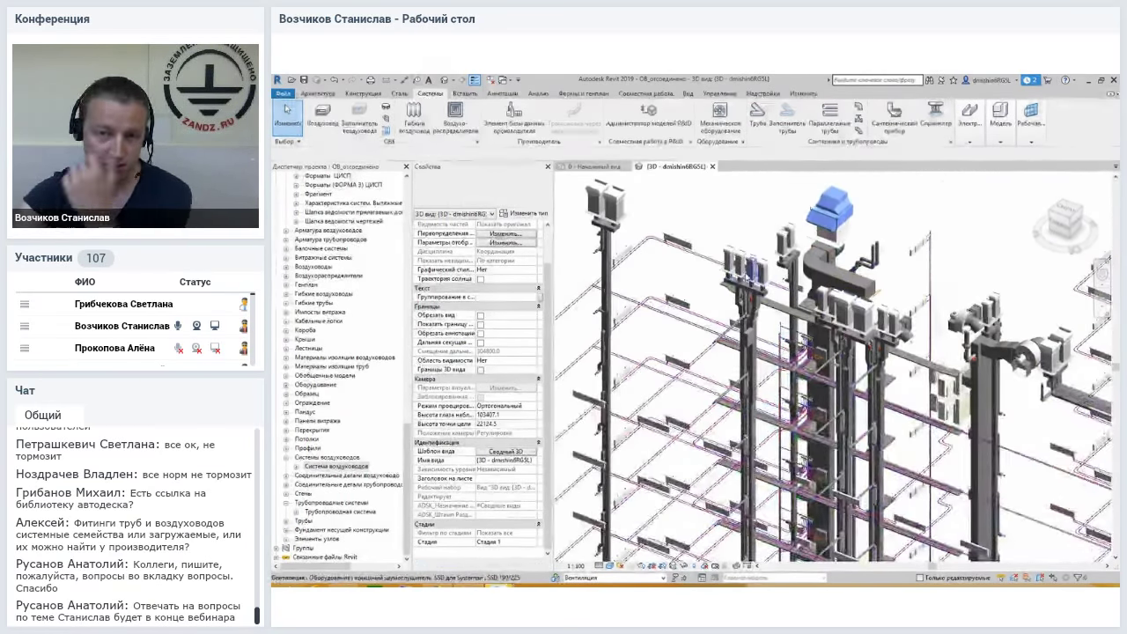
pyautogui.scroll(1, 817, 335)
pyautogui.scroll(1, 817, 335)
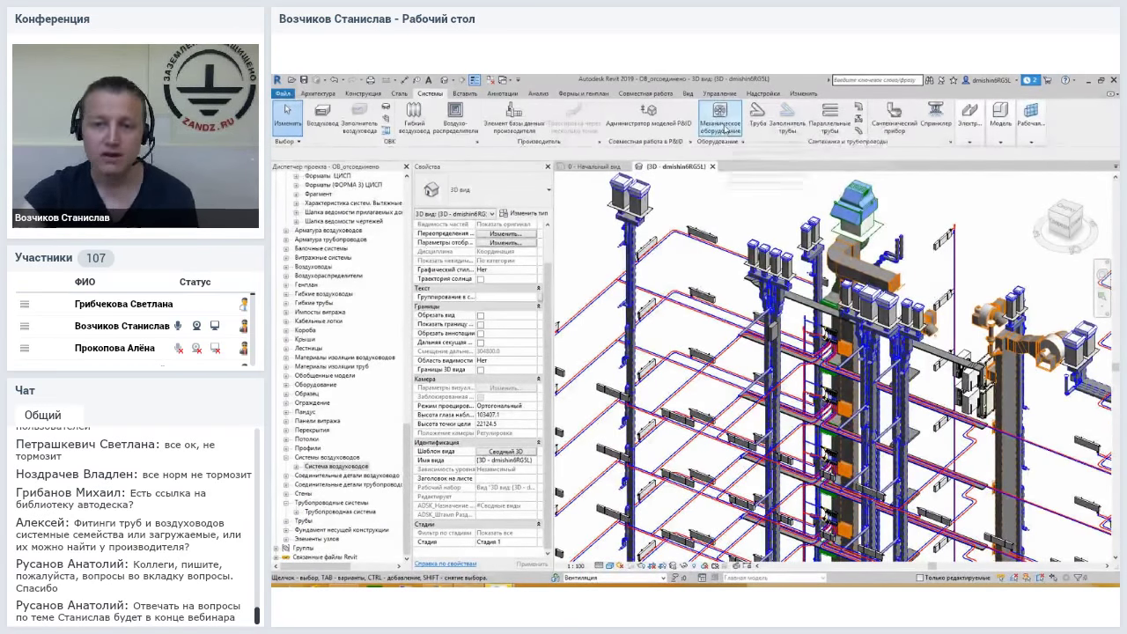
pyautogui.moveTo(748, 213); pyautogui.dragTo(775, 267, button='middle')
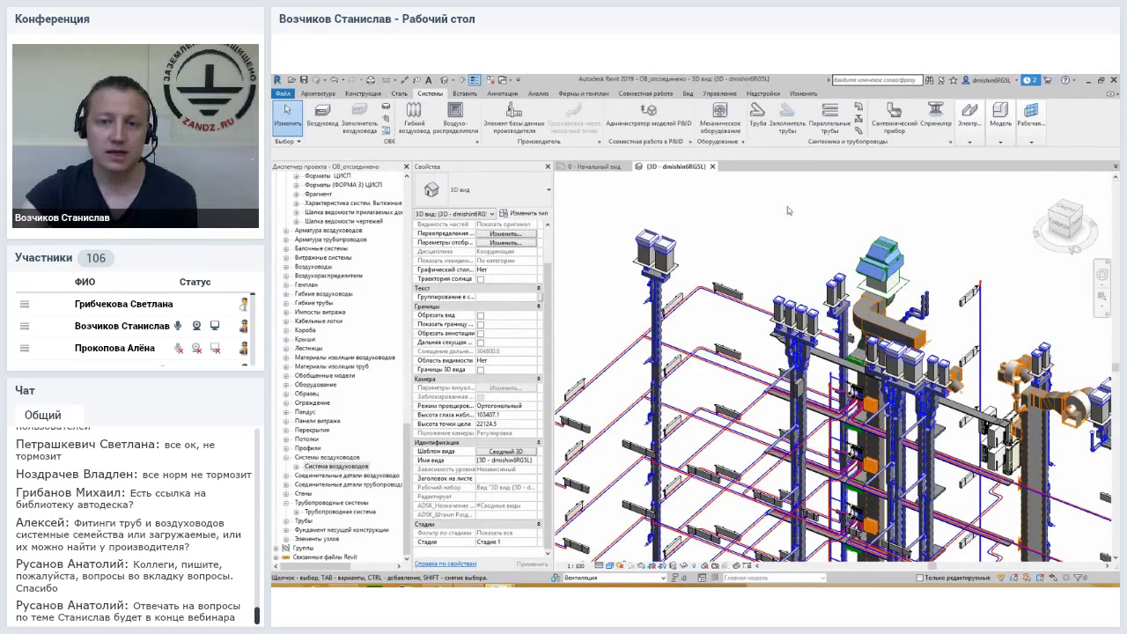
# Place a second VR-РегAIR-К-8 roof fan of the same type beside the left riser.
pyautogui.click(733, 130)
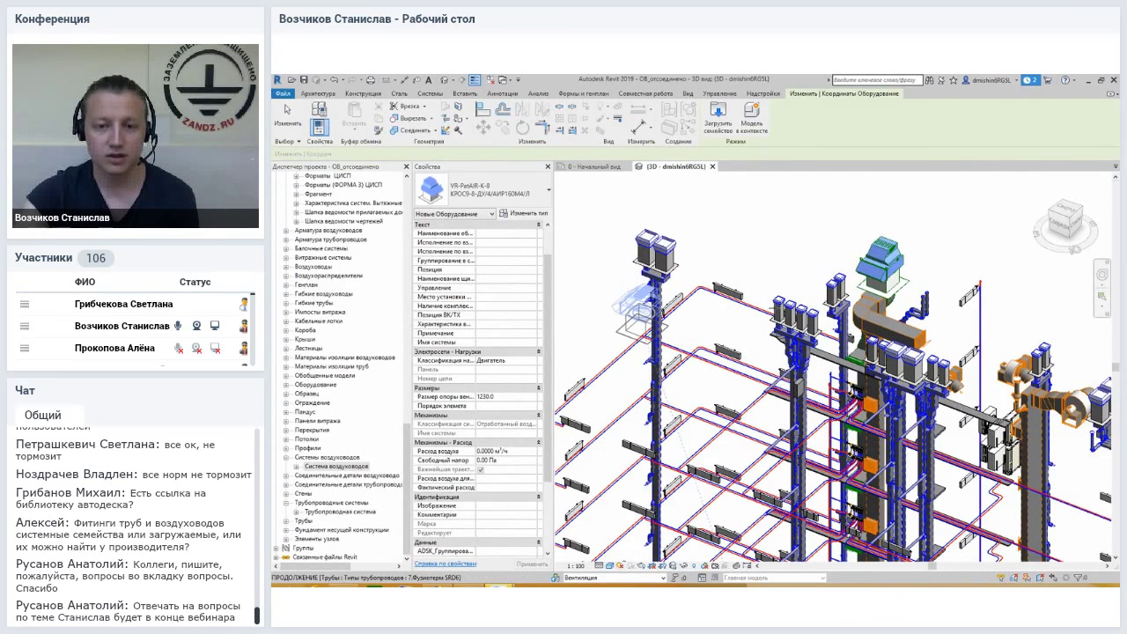
pyautogui.keyDown('shift'); pyautogui.moveTo(772, 308); pyautogui.dragTo(781, 314, button='middle'); pyautogui.keyUp('shift')
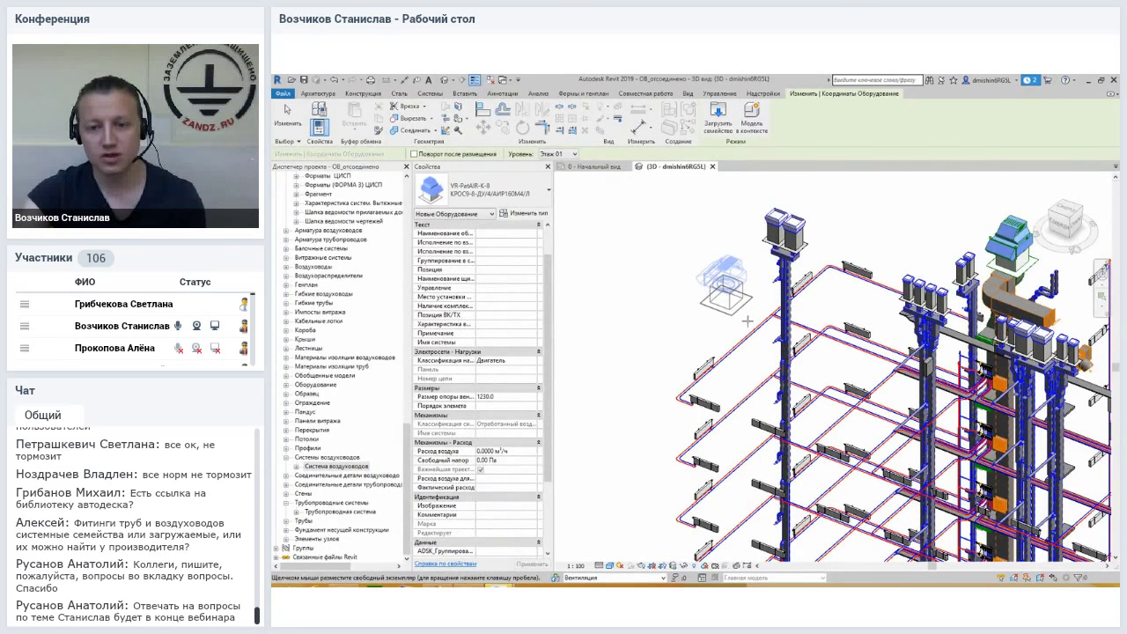
pyautogui.moveTo(738, 303); pyautogui.dragTo(744, 324)
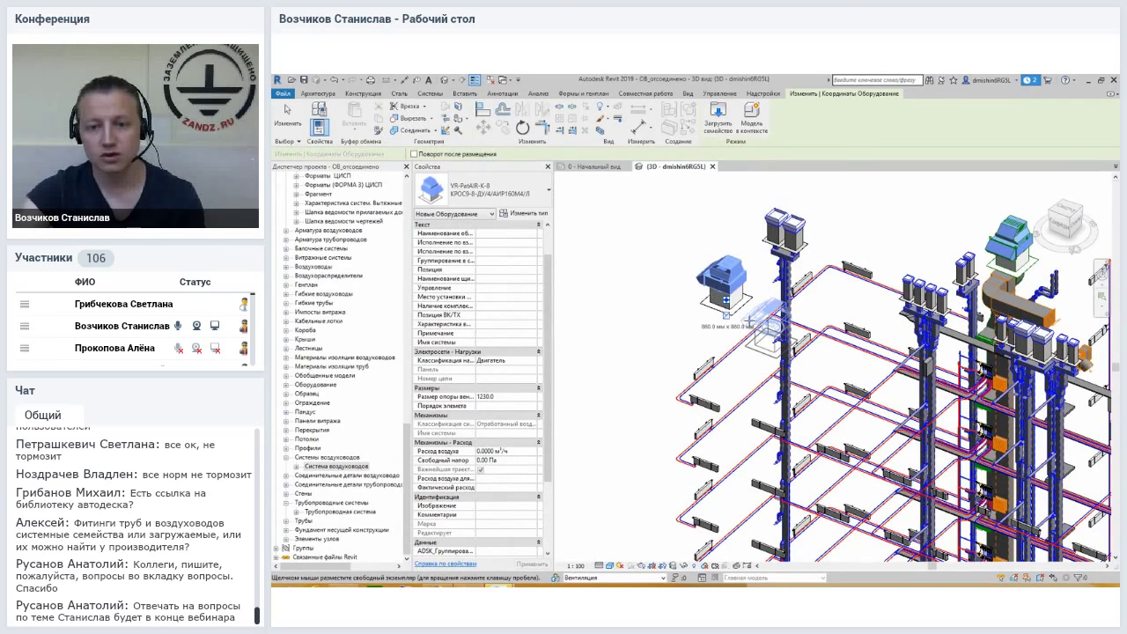
pyautogui.press('Escape')
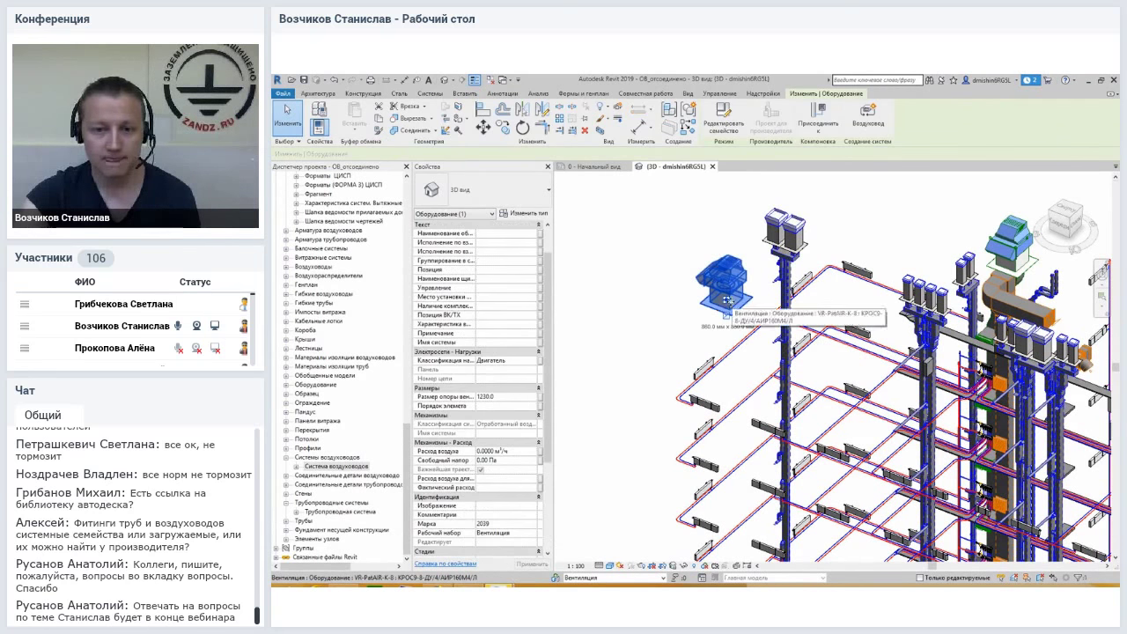
pyautogui.scroll(3, 727, 304)
pyautogui.scroll(2, 722, 303)
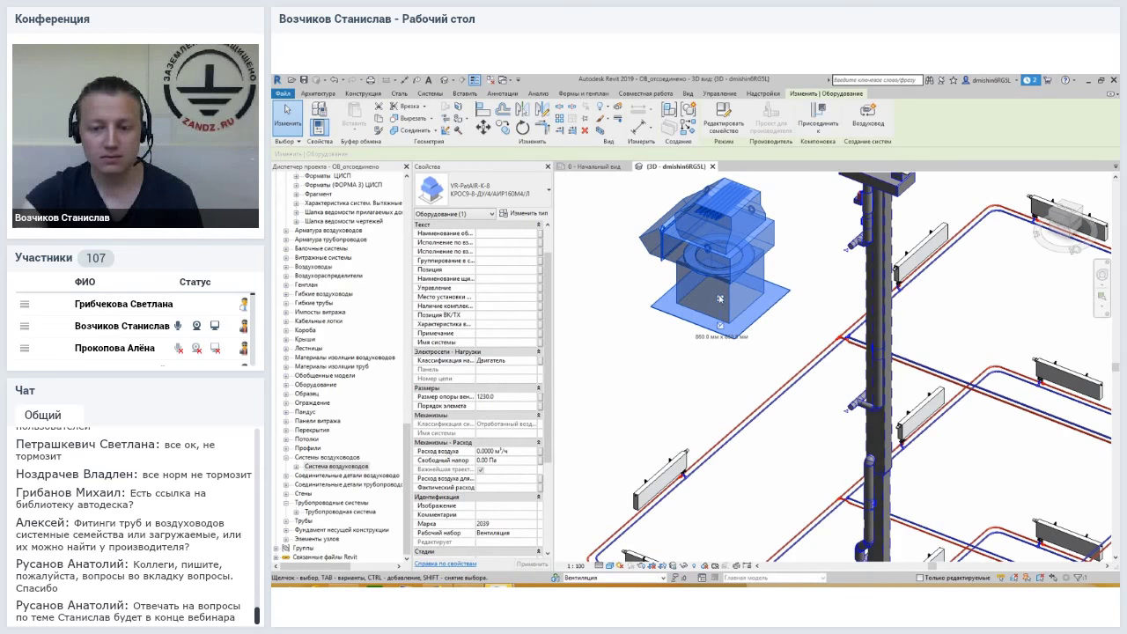
pyautogui.moveTo(737, 317); pyautogui.dragTo(741, 288, button='middle')
pyautogui.scroll(-3, 742, 289)
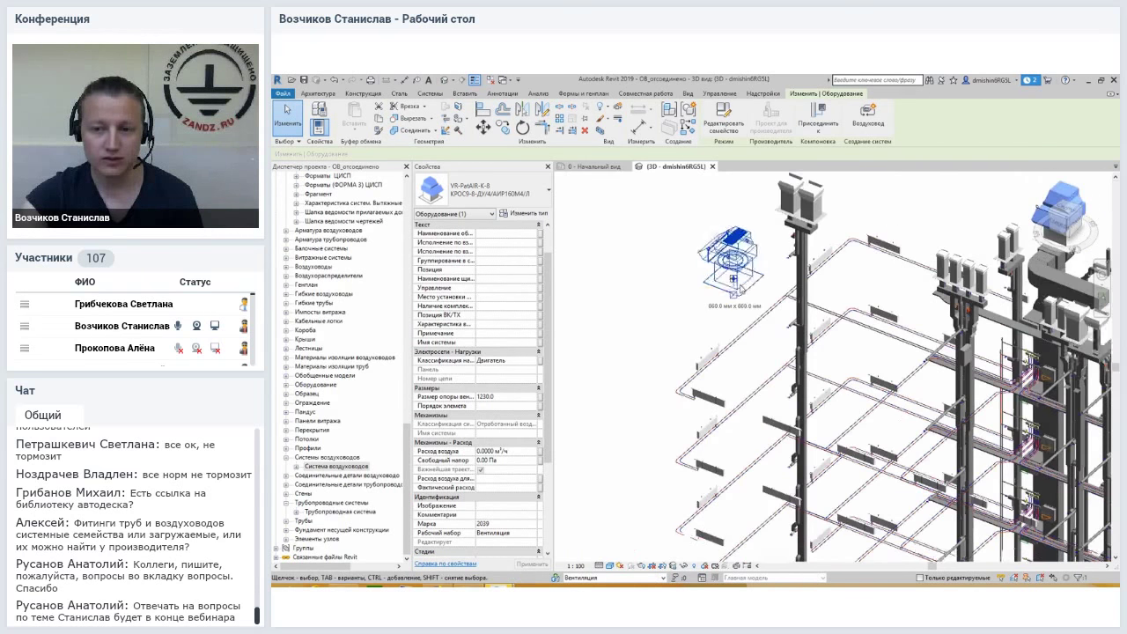
pyautogui.scroll(3, 733, 278)
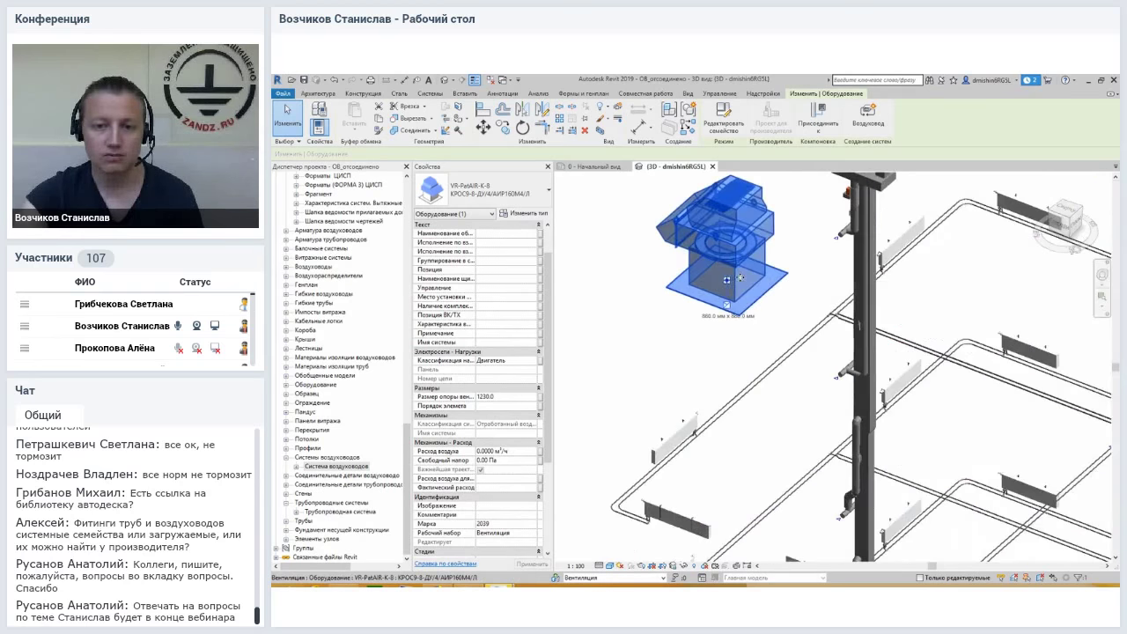
# Draw an 860 × 860 mm duct from the new roof fan down to a -3000 mm offset.
pyautogui.rightClick(727, 281)
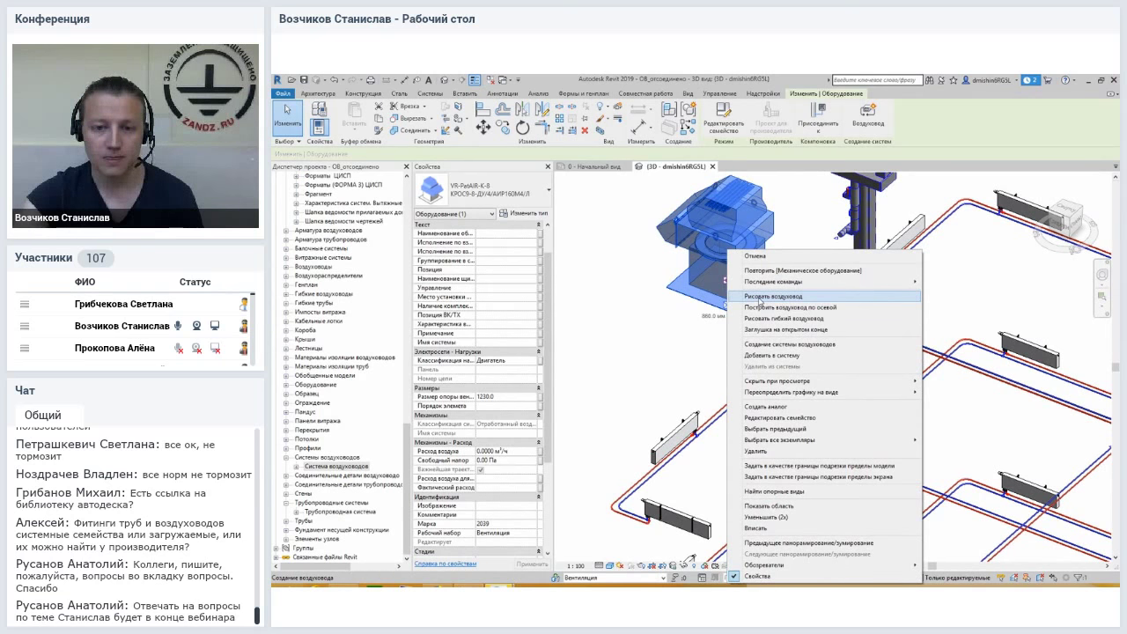
pyautogui.click(760, 299)
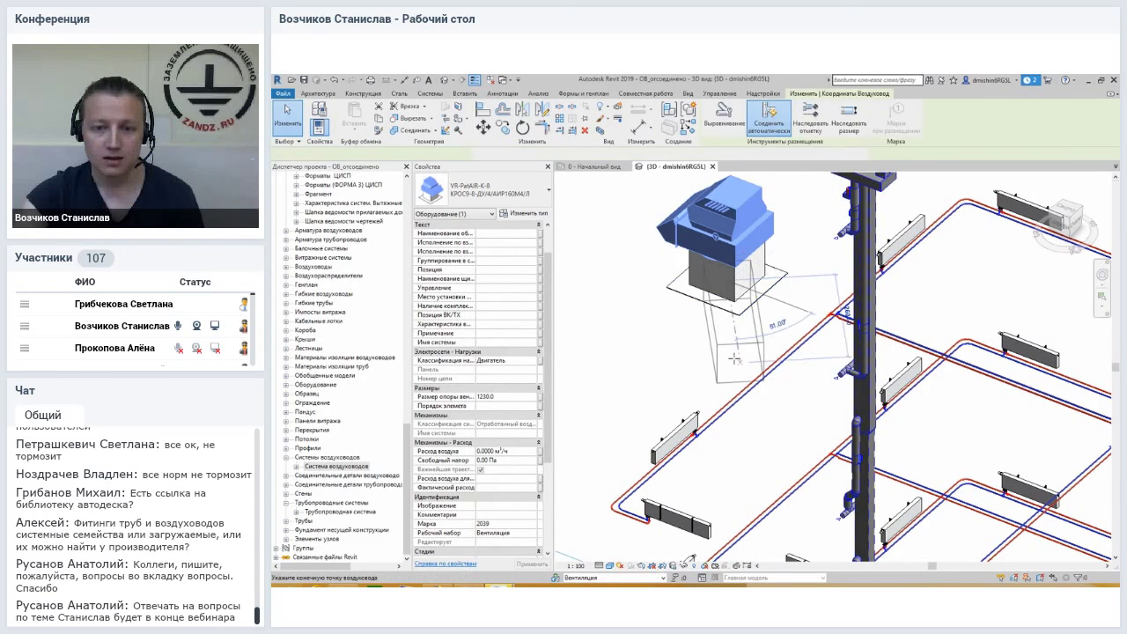
pyautogui.scroll(-2, 735, 358)
pyautogui.scroll(-3, 738, 368)
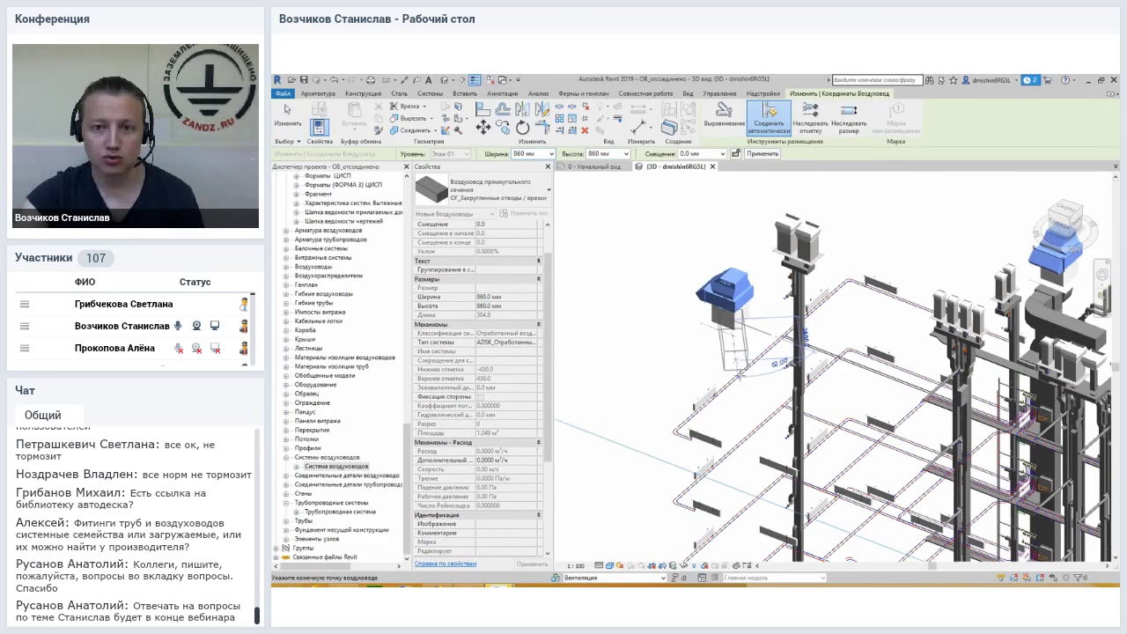
pyautogui.scroll(2, 742, 375)
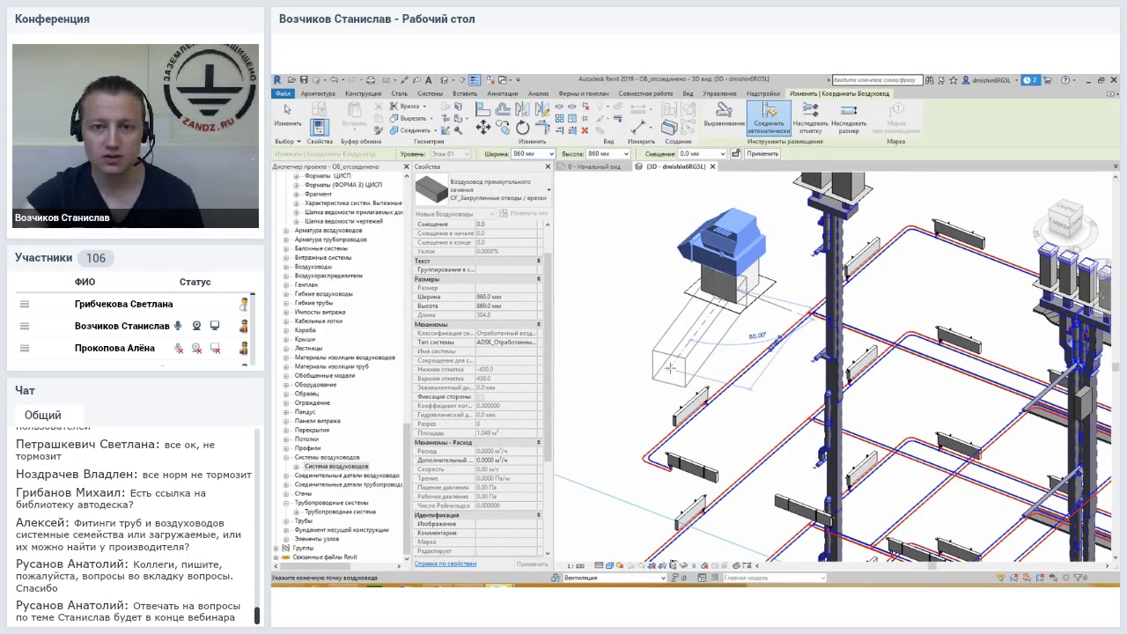
pyautogui.click(705, 155)
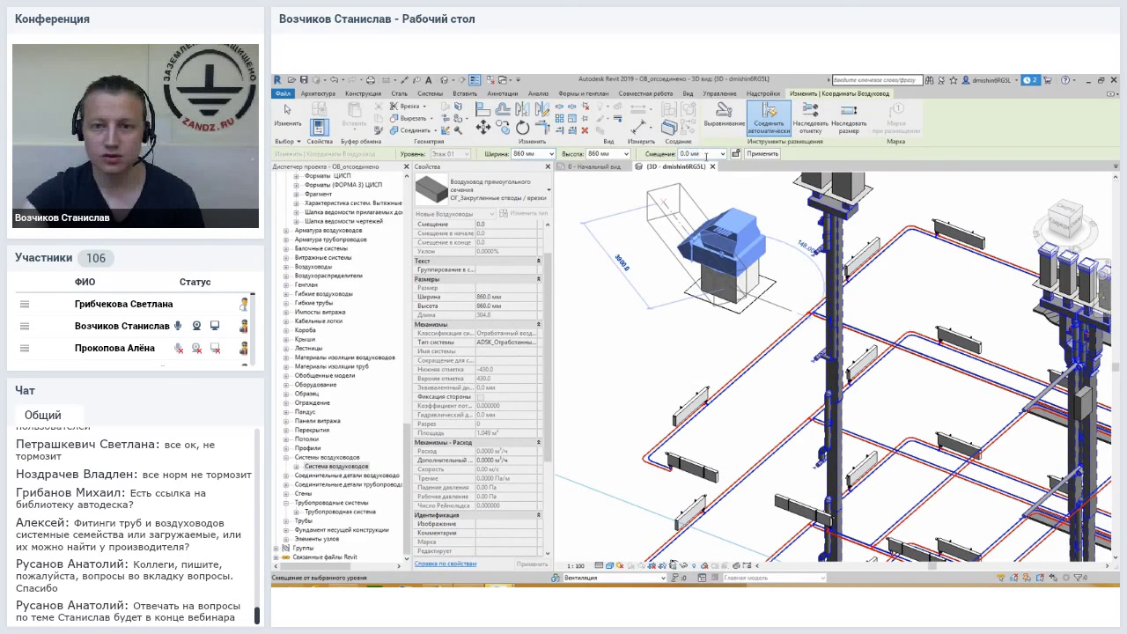
pyautogui.doubleClick(706, 156)
pyautogui.moveTo(705, 154); pyautogui.dragTo(678, 157)
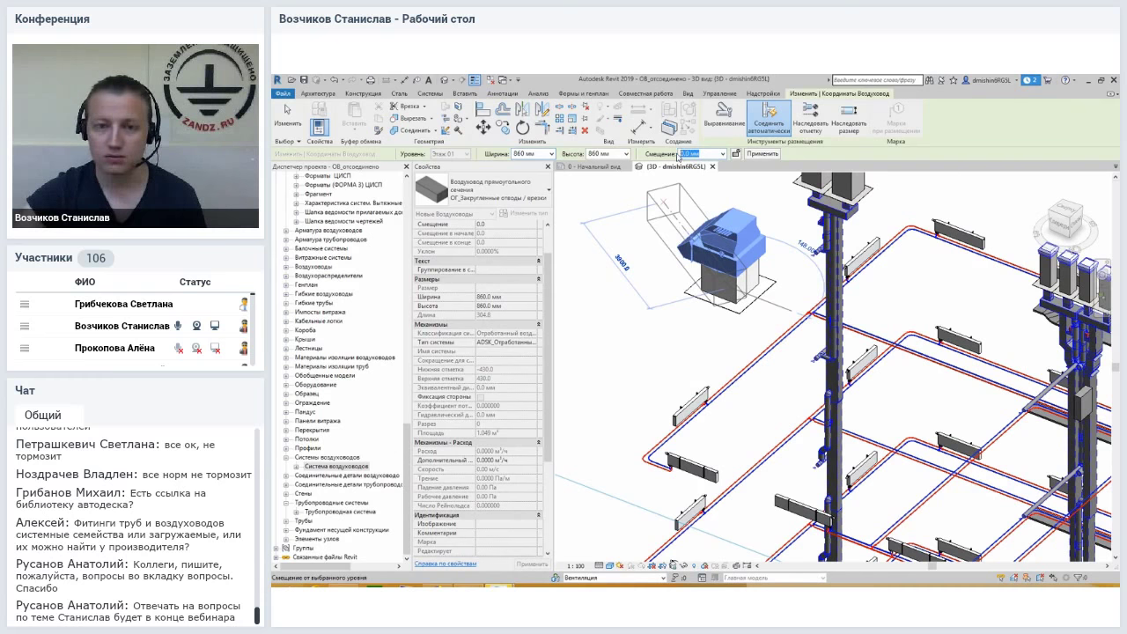
pyautogui.write('-300')
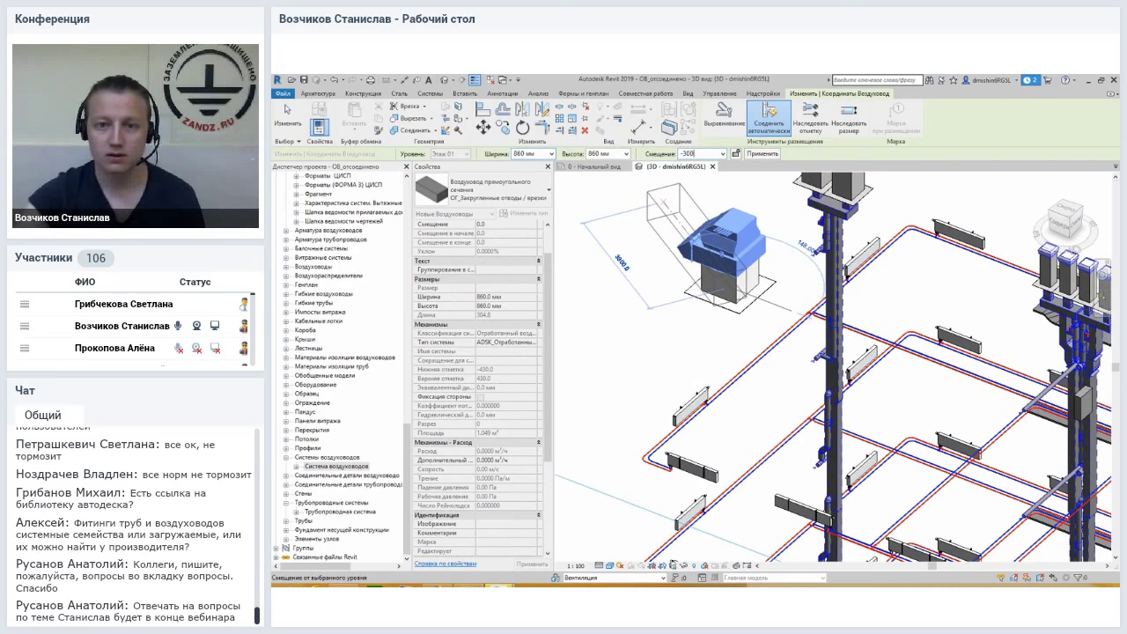
pyautogui.click(677, 155)
pyautogui.write('-3000.0 мм')
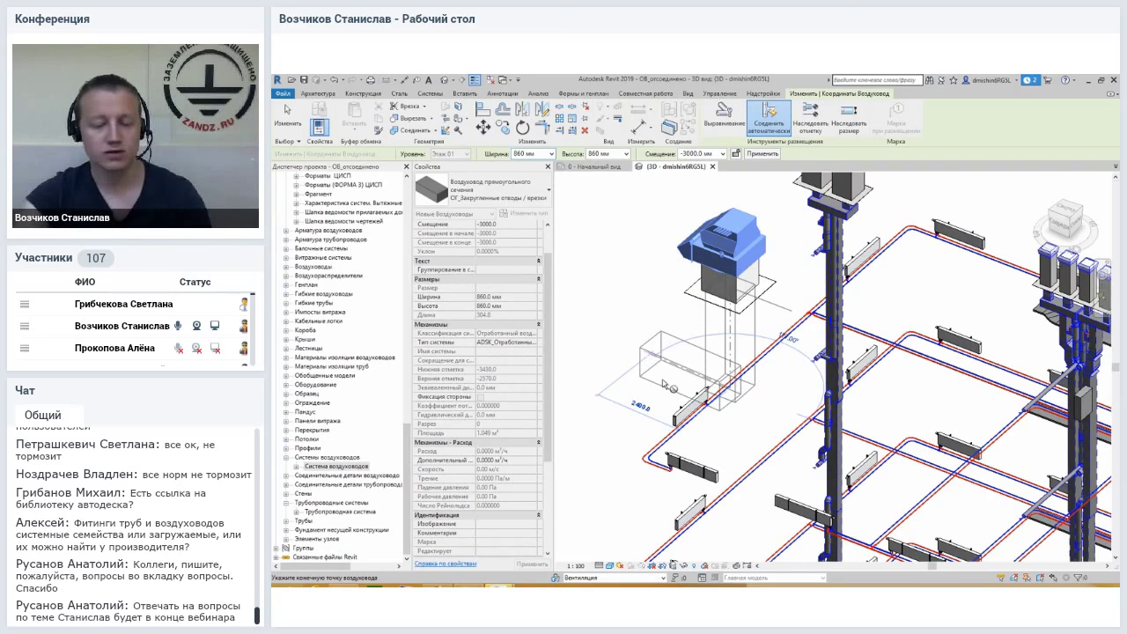
pyautogui.click(663, 379)
# Finish the duct run and orbit the view around the new duct drop.
pyautogui.press('Escape')
pyautogui.press('Escape')
pyautogui.moveTo(694, 403)
pyautogui.keyDown('shift'); pyautogui.mouseDown(button='middle')
pyautogui.moveTo(740, 393)
pyautogui.moveTo(724, 399)
pyautogui.mouseUp(button='middle'); pyautogui.keyUp('shift')
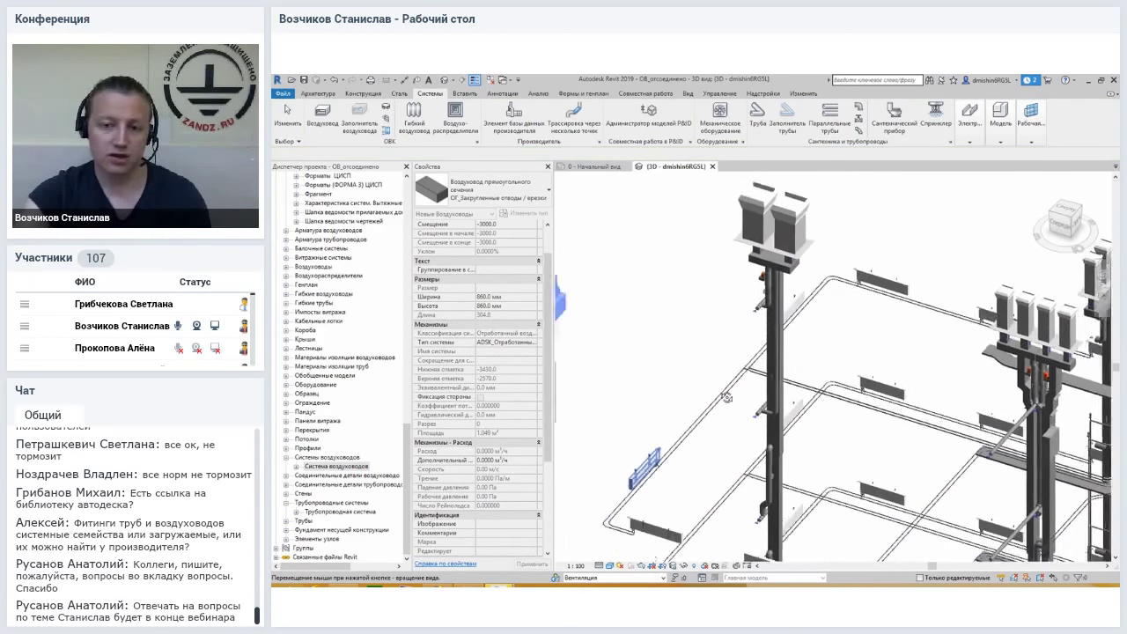
pyautogui.scroll(3, 724, 399)
pyautogui.scroll(2, 724, 399)
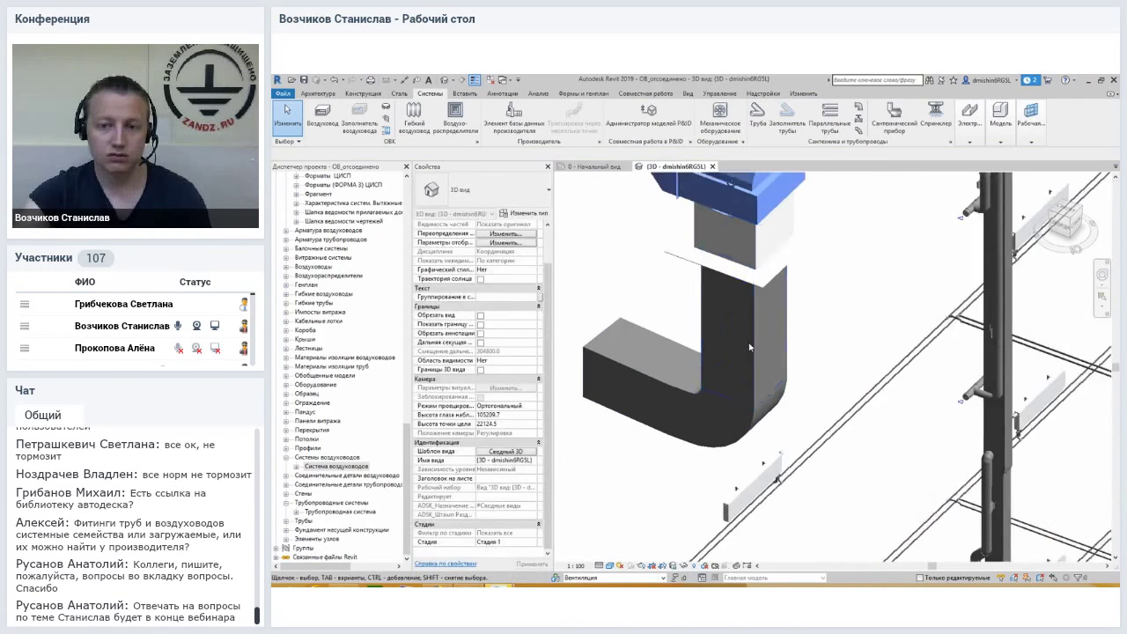
pyautogui.scroll(-2, 742, 340)
pyautogui.keyDown('shift'); pyautogui.moveTo(742, 340); pyautogui.dragTo(774, 353, button='middle'); pyautogui.keyUp('shift')
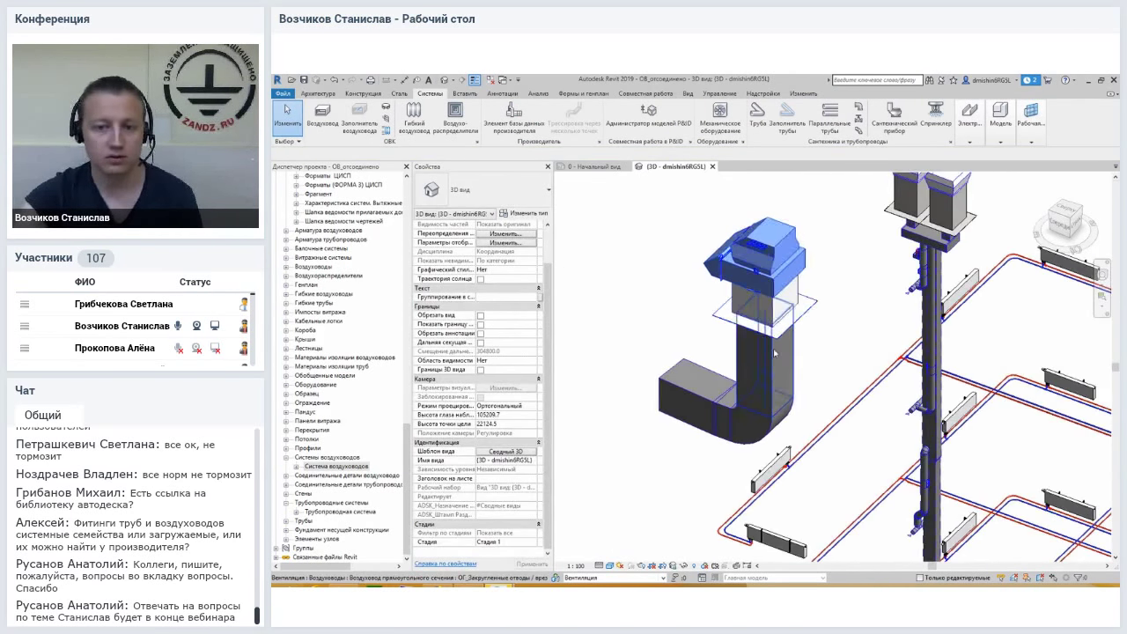
# Select the new fan's whole exhaust air system to list its properties.
pyautogui.click(775, 299)
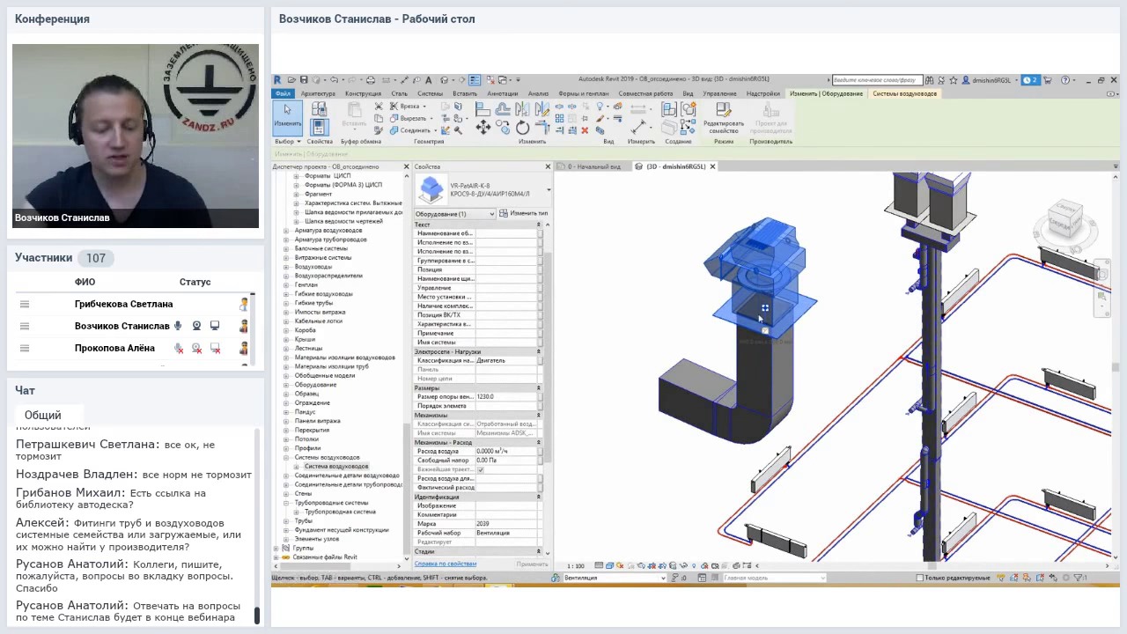
pyautogui.press('Tab')
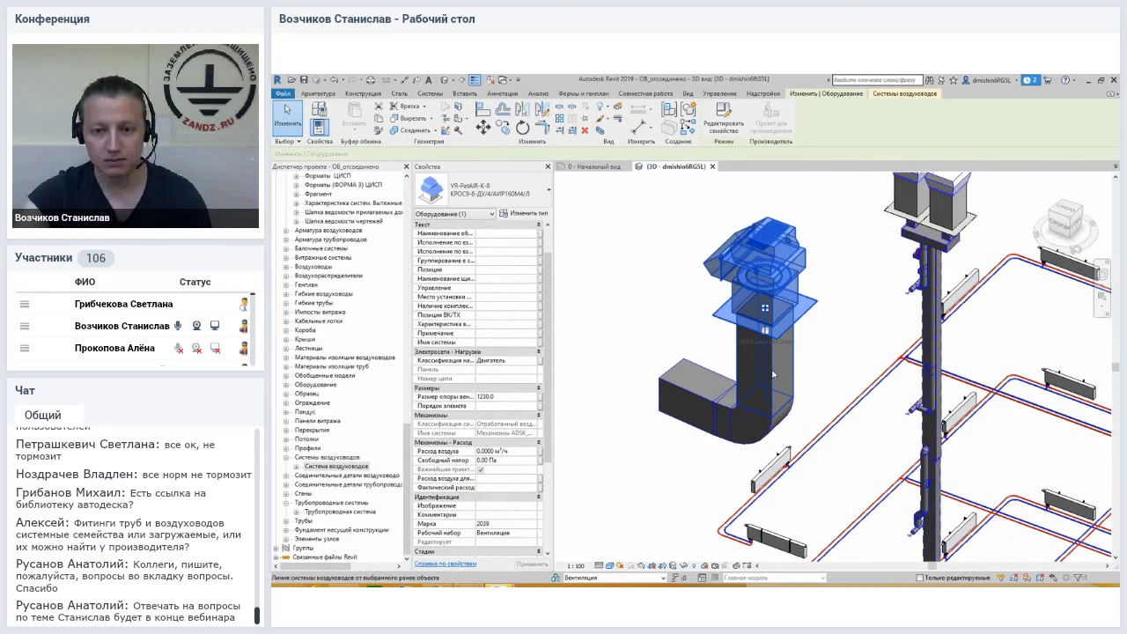
pyautogui.press('Tab')
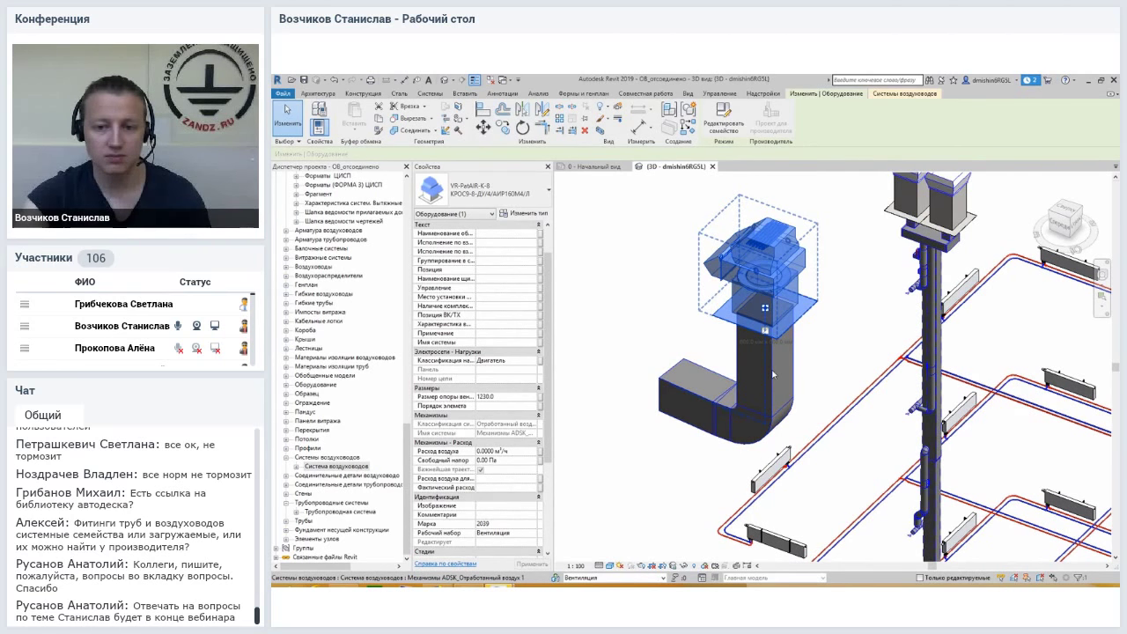
pyautogui.press('Escape')
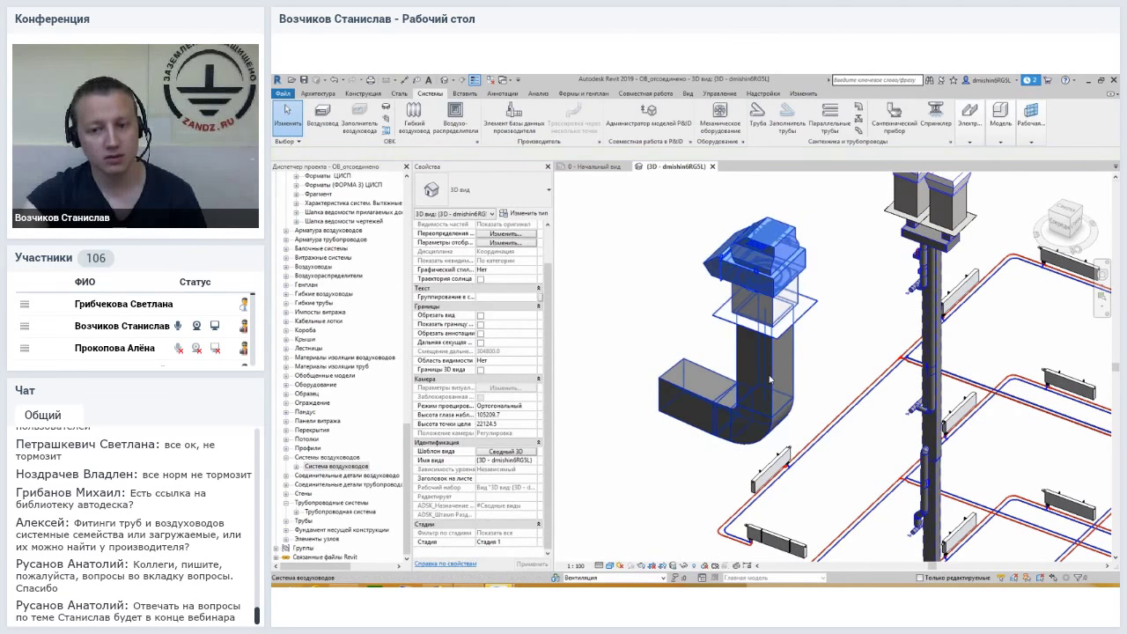
pyautogui.click(770, 378)
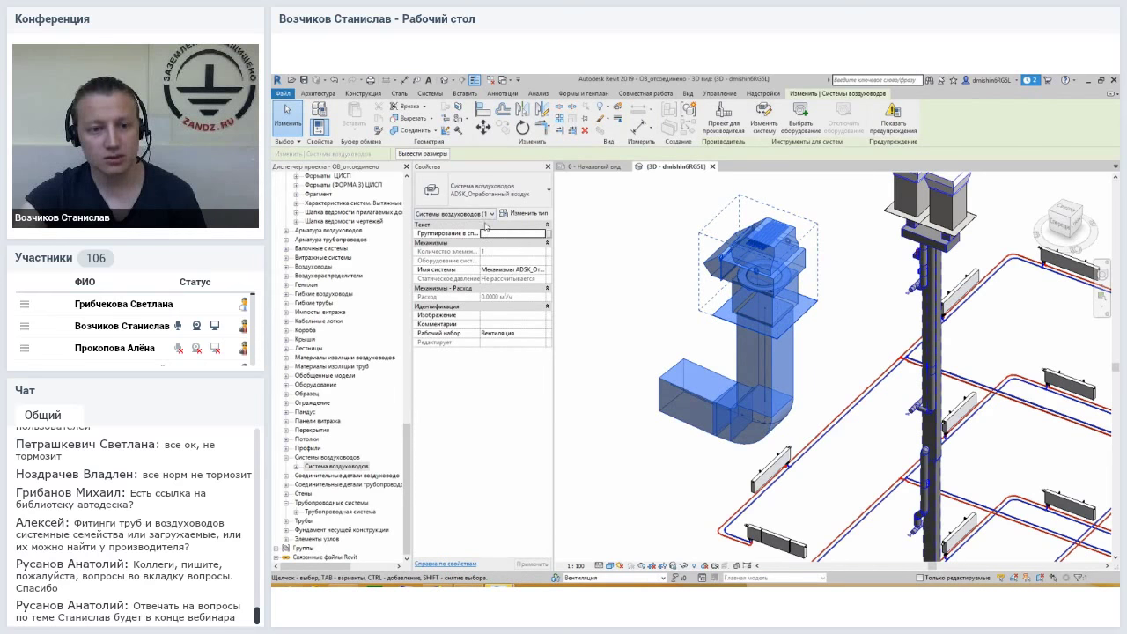
# Widen the Properties panel and value column to read the full system names.
pyautogui.click(485, 272)
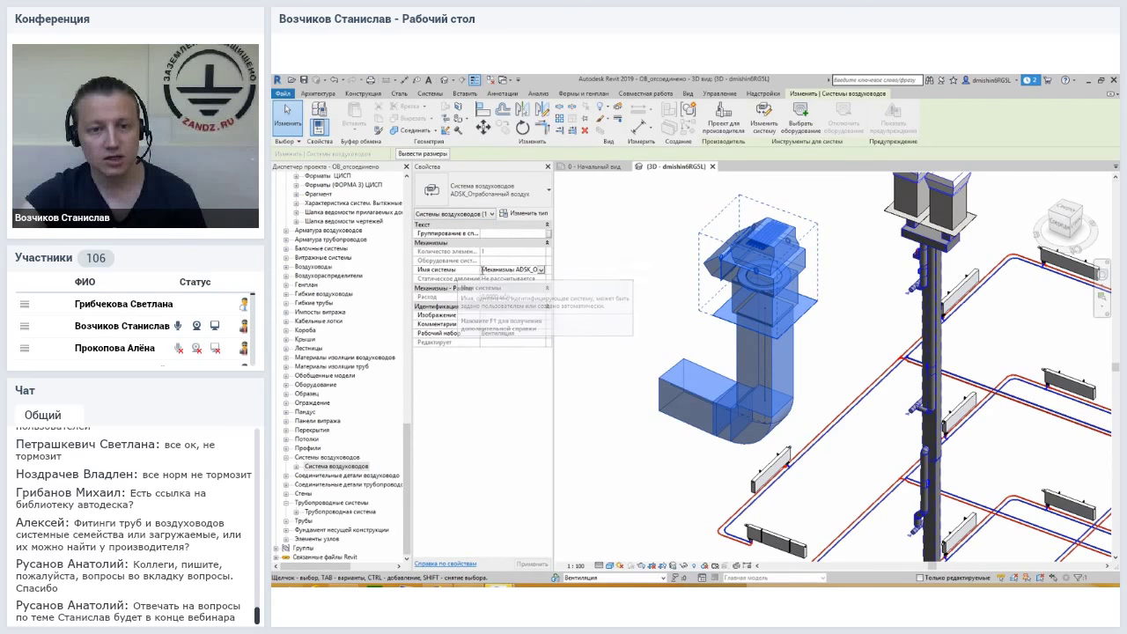
pyautogui.moveTo(553, 266); pyautogui.dragTo(614, 266)
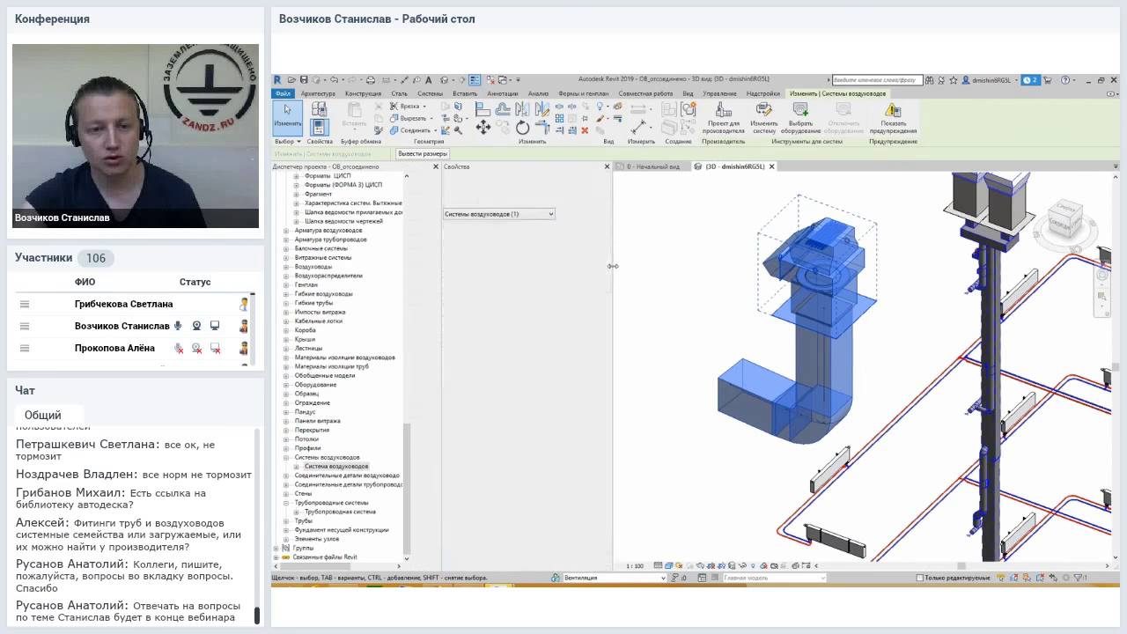
pyautogui.moveTo(525, 232); pyautogui.dragTo(483, 236)
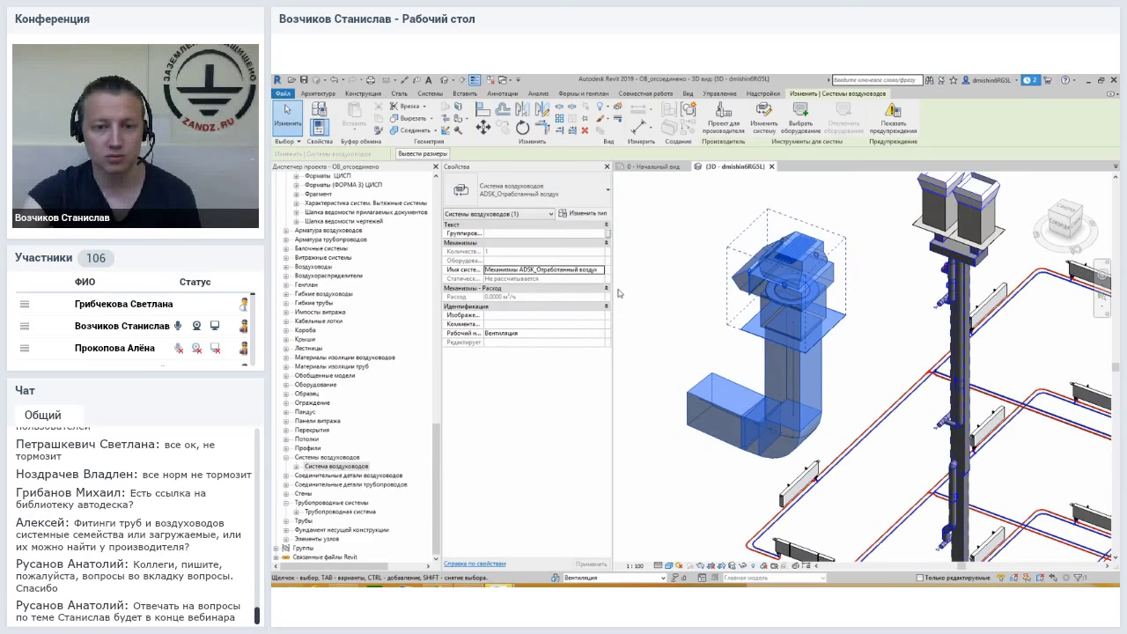
pyautogui.click(599, 270)
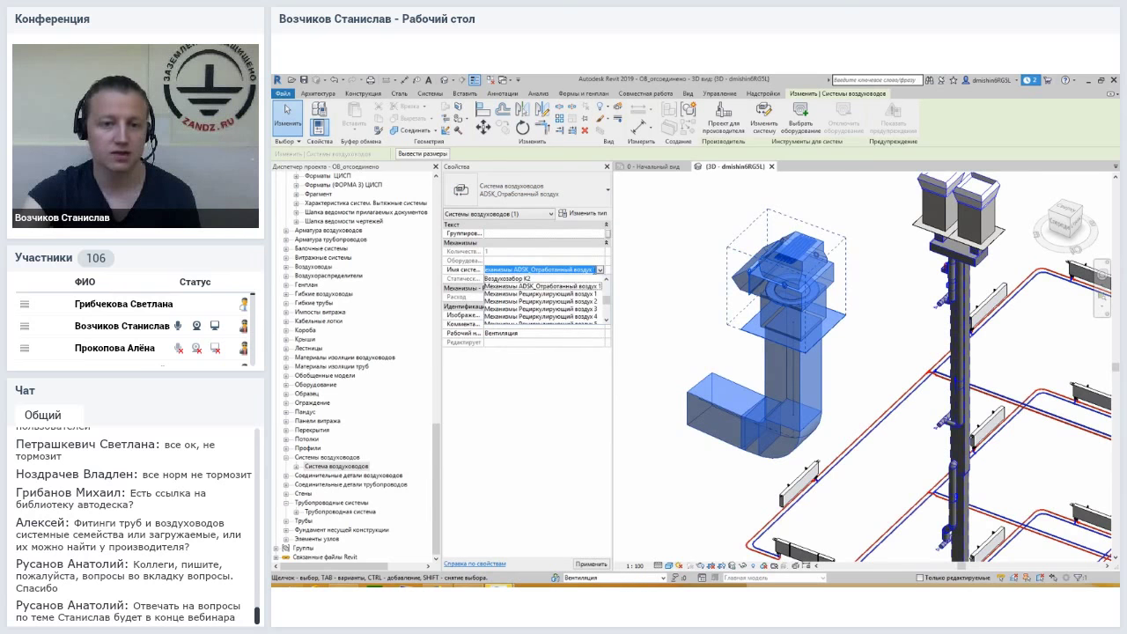
pyautogui.click(577, 276)
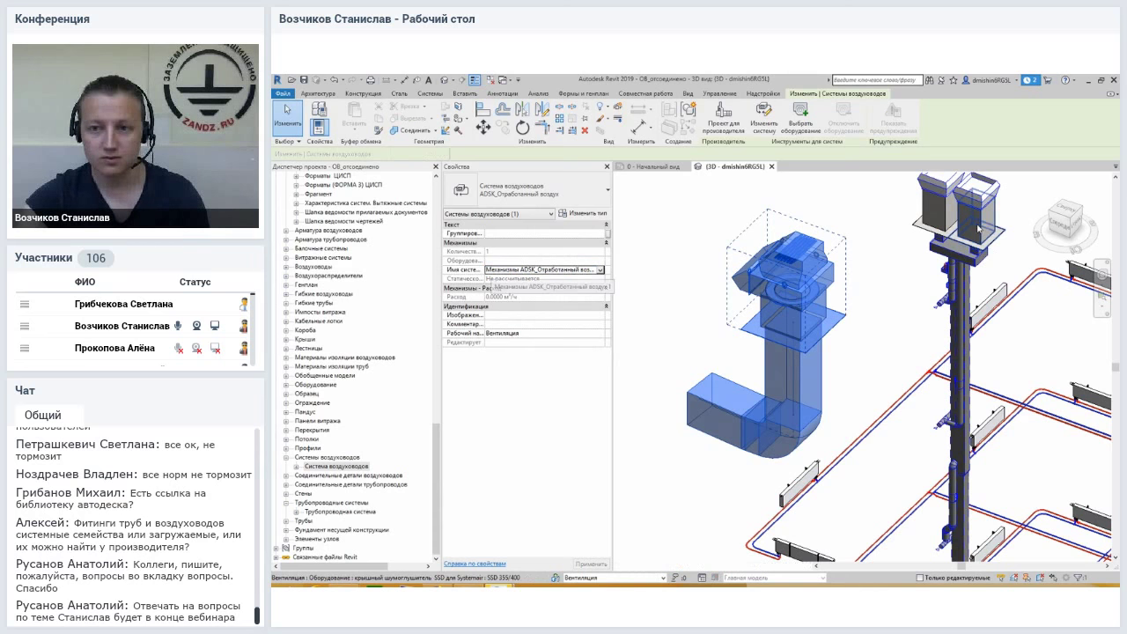
# Check the existing rooftop fan's system, then reselect the copied fan's air system.
pyautogui.click(963, 198)
pyautogui.click(967, 225)
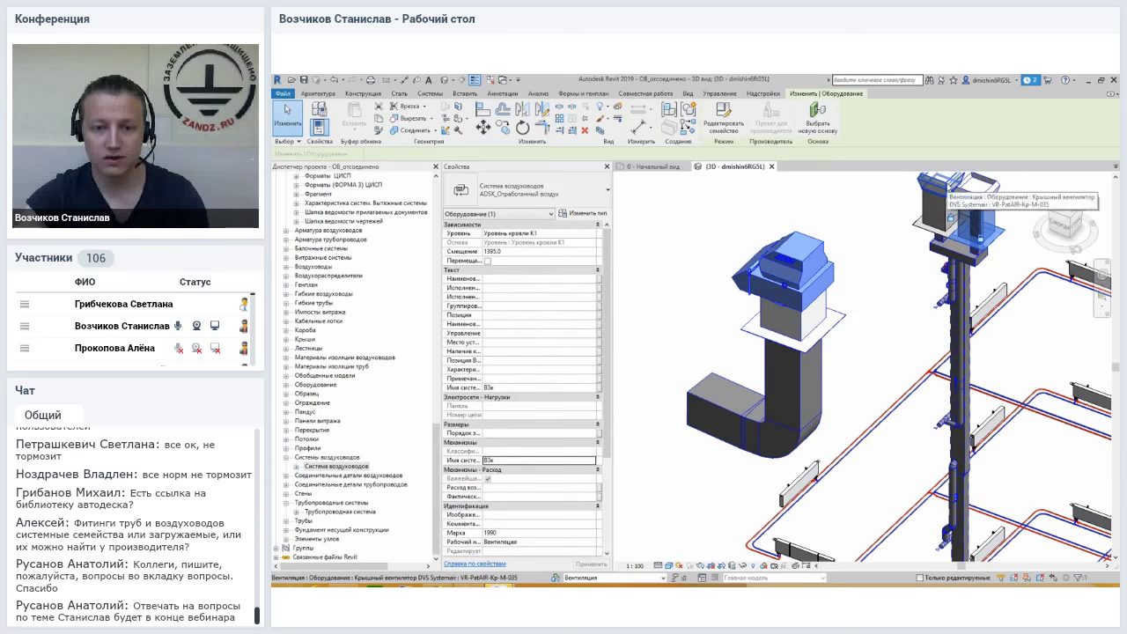
pyautogui.press('Escape')
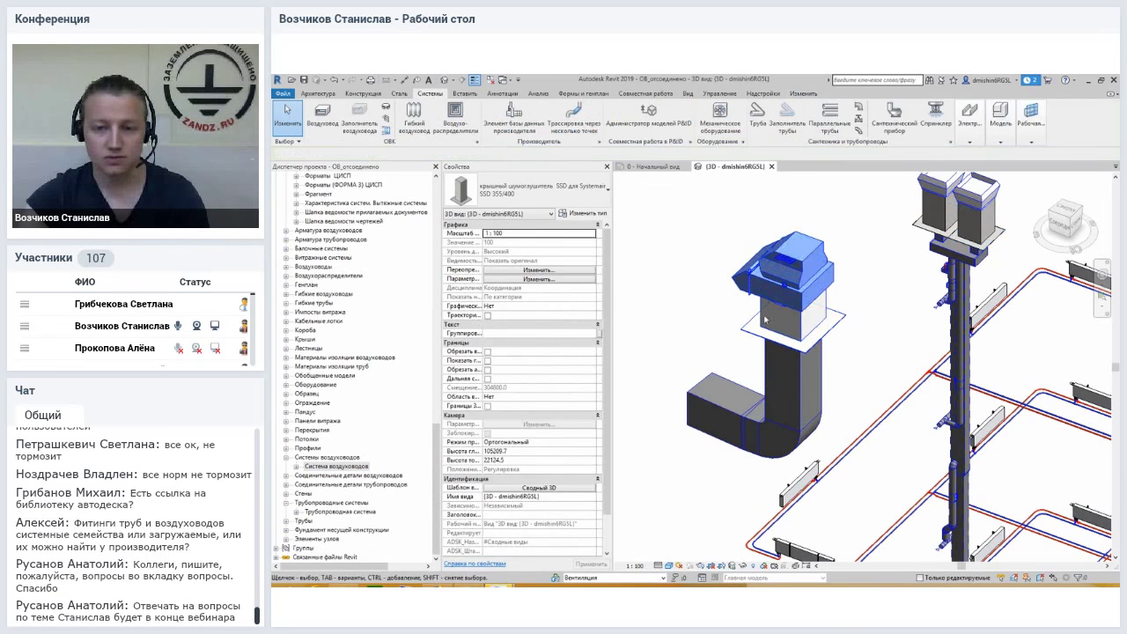
pyautogui.click(799, 362)
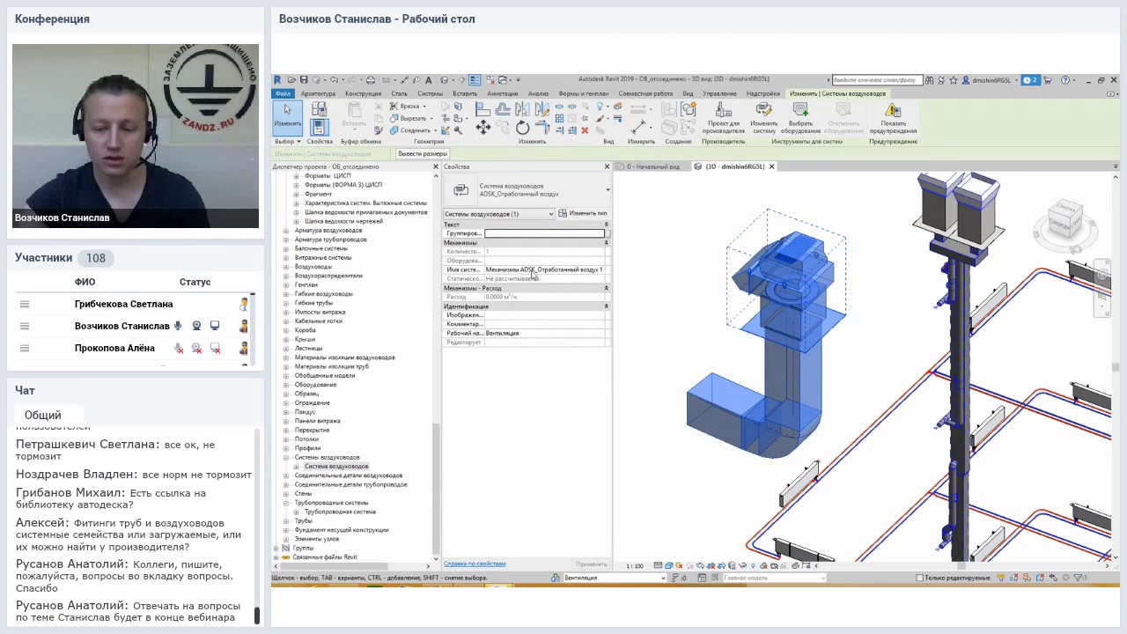
# Name the system В100; the rename to В3к is refused as already in use.
pyautogui.click(489, 272)
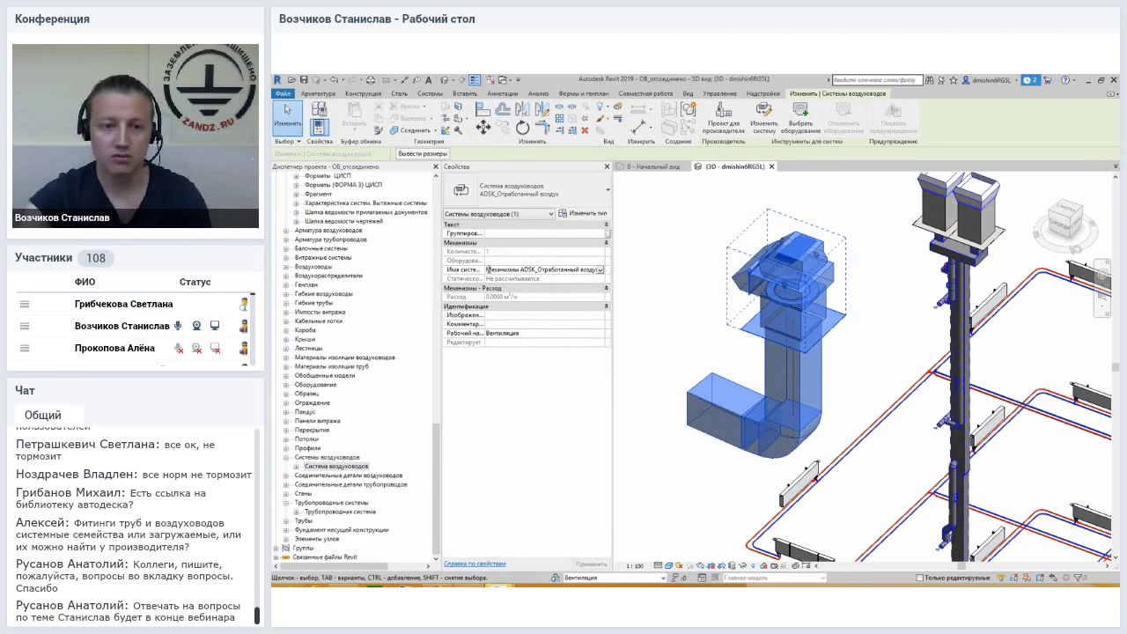
pyautogui.press('Delete')
pyautogui.press('Delete')
pyautogui.press('Delete')
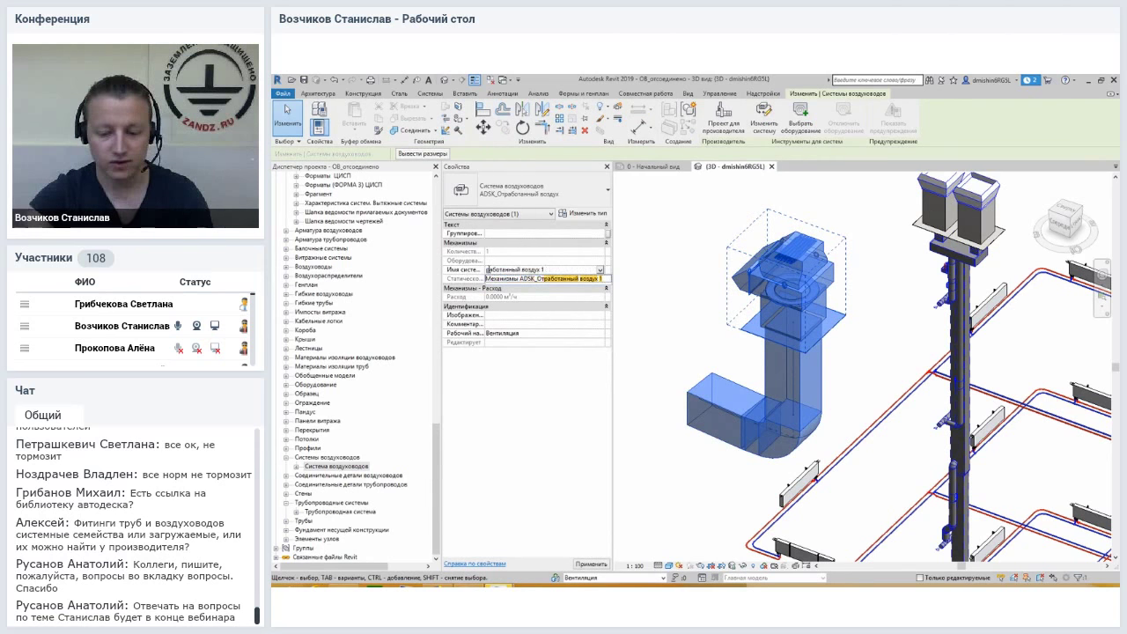
pyautogui.write('В100')
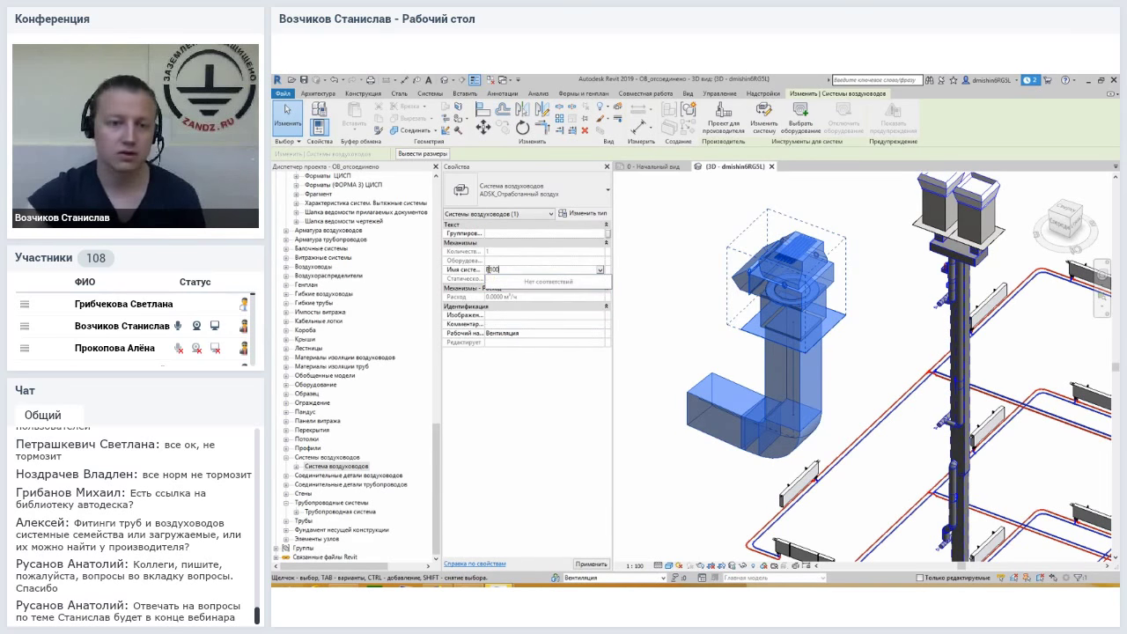
pyautogui.press('Return')
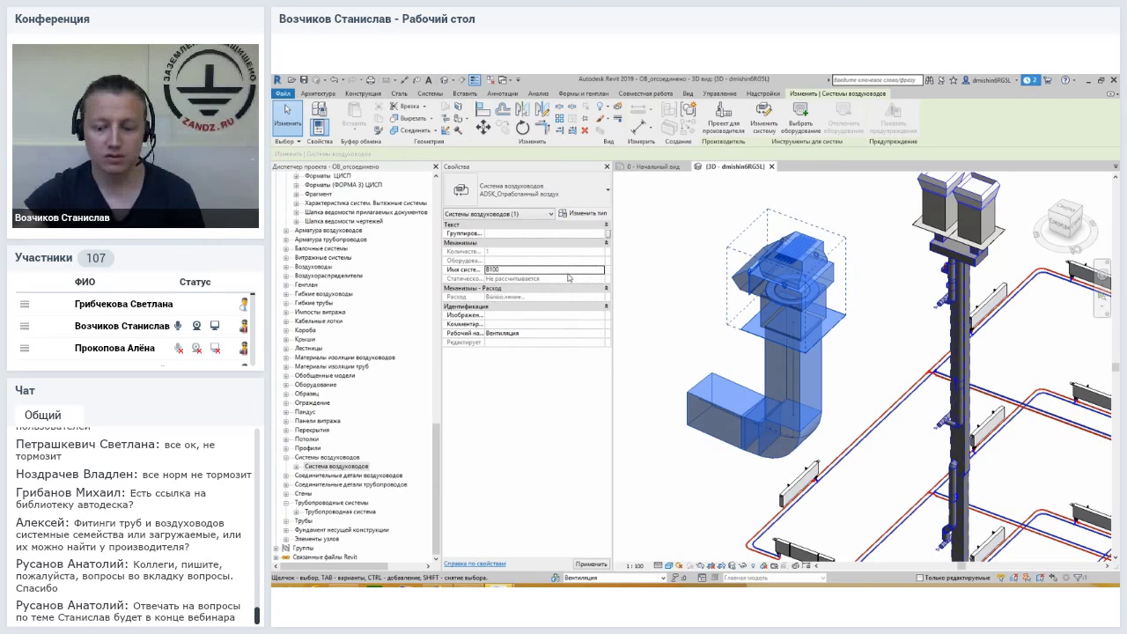
pyautogui.click(536, 269)
pyautogui.write('В')
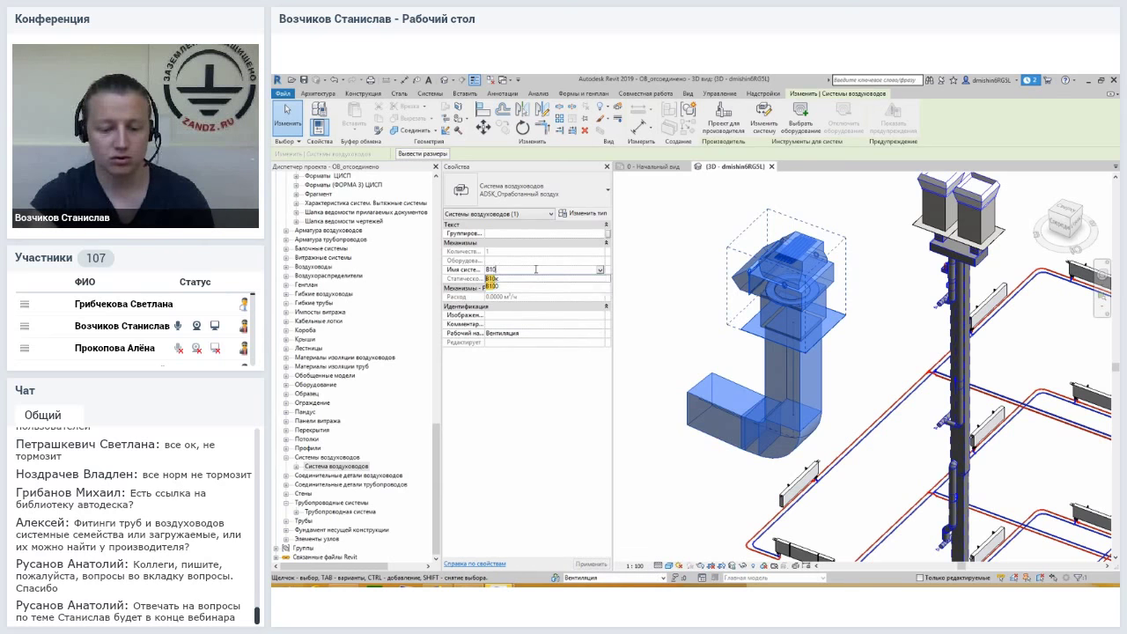
pyautogui.write('3к')
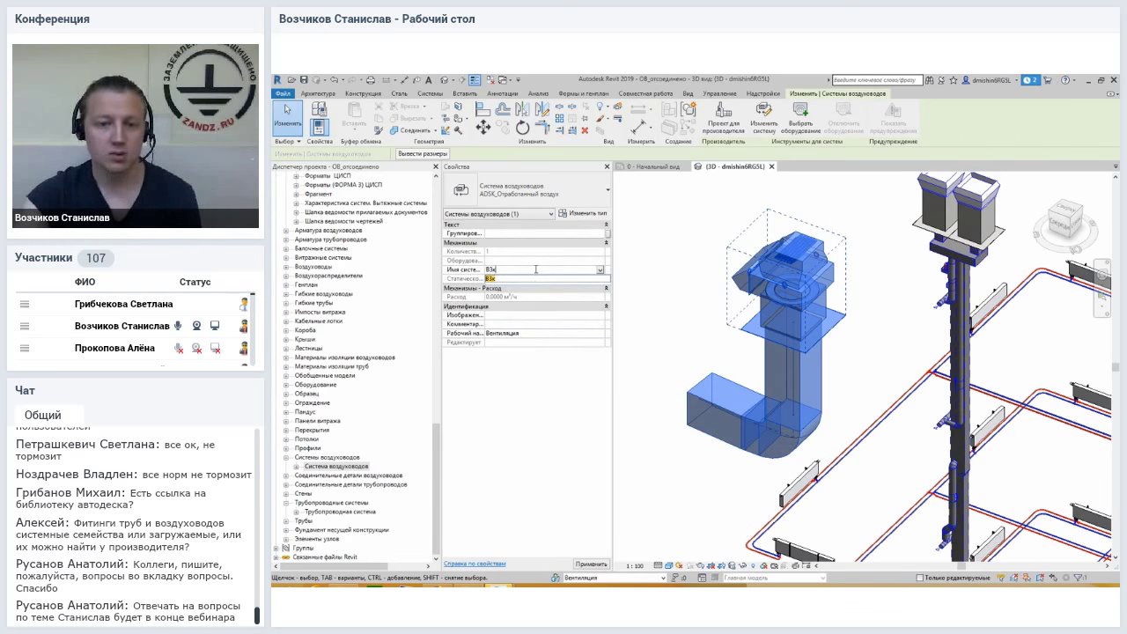
pyautogui.press('Return')
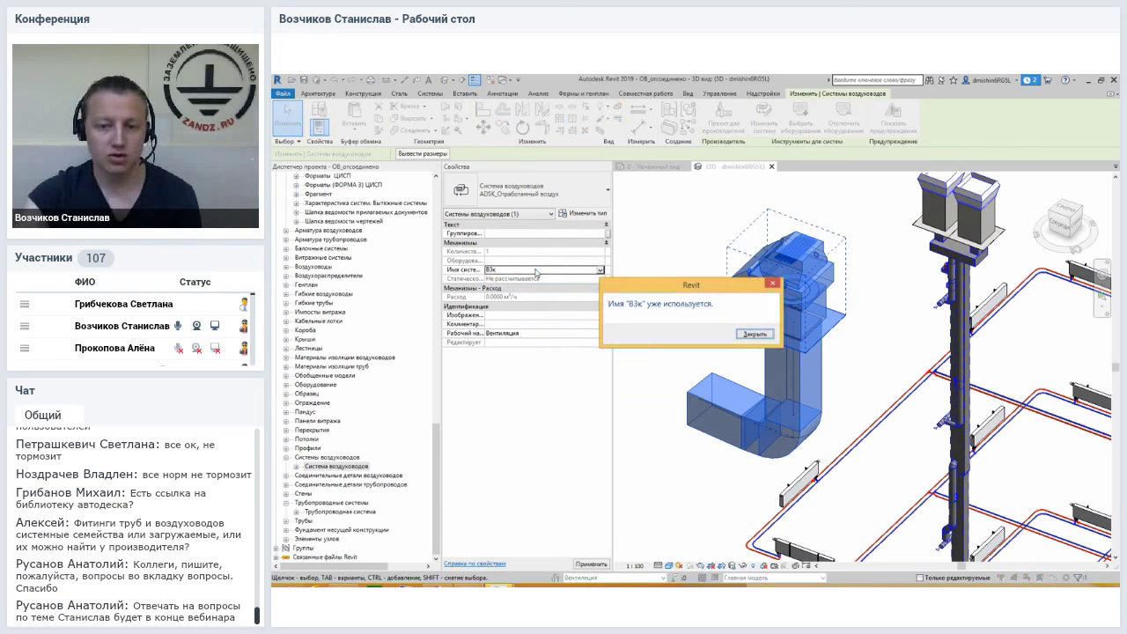
pyautogui.click(754, 334)
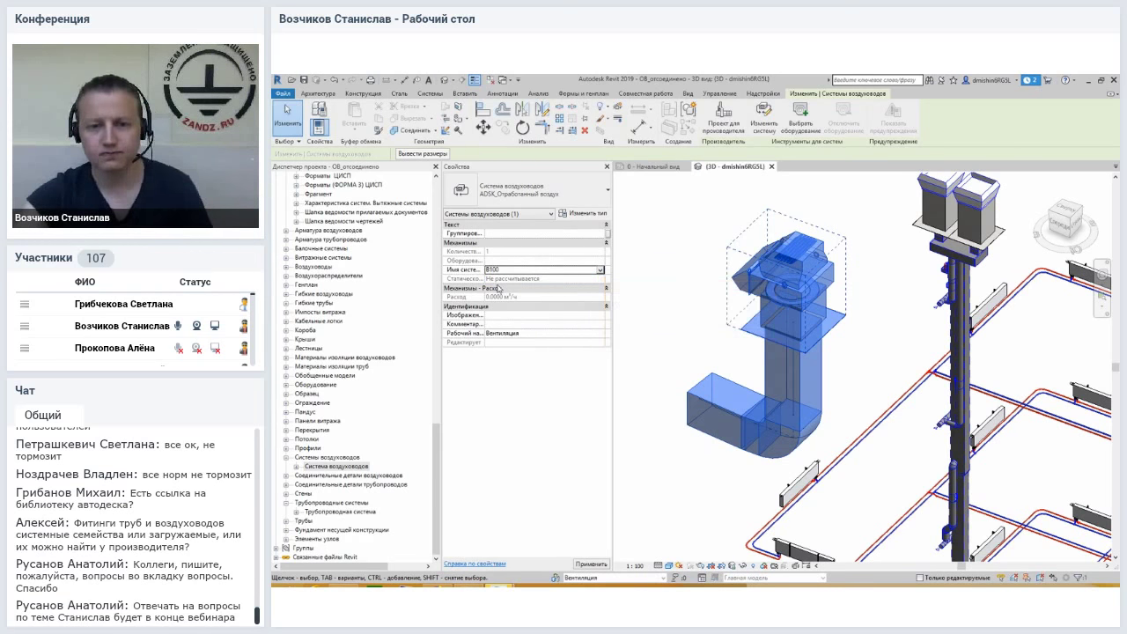
pyautogui.click(694, 340)
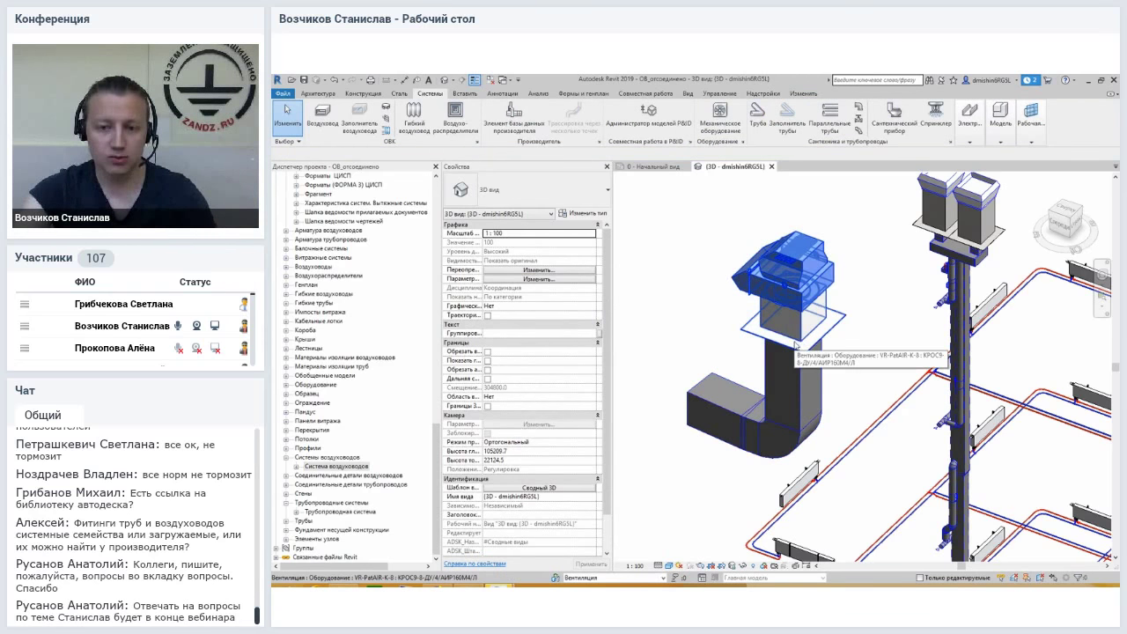
pyautogui.moveTo(814, 369); pyautogui.dragTo(789, 361, button='middle')
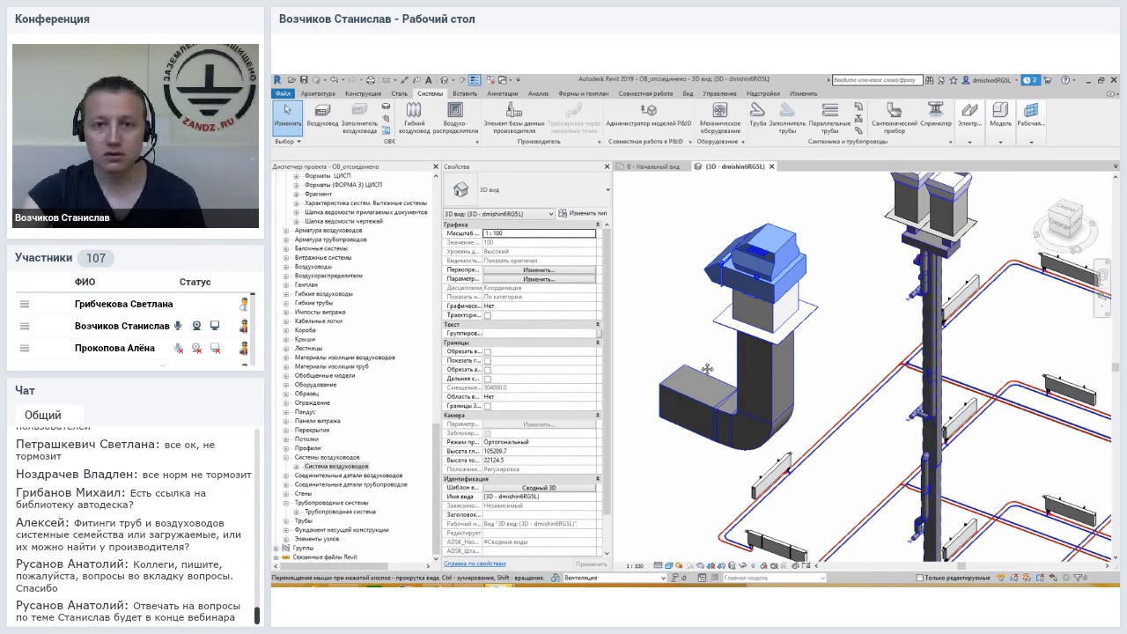
pyautogui.moveTo(694, 348); pyautogui.dragTo(699, 351, button='middle')
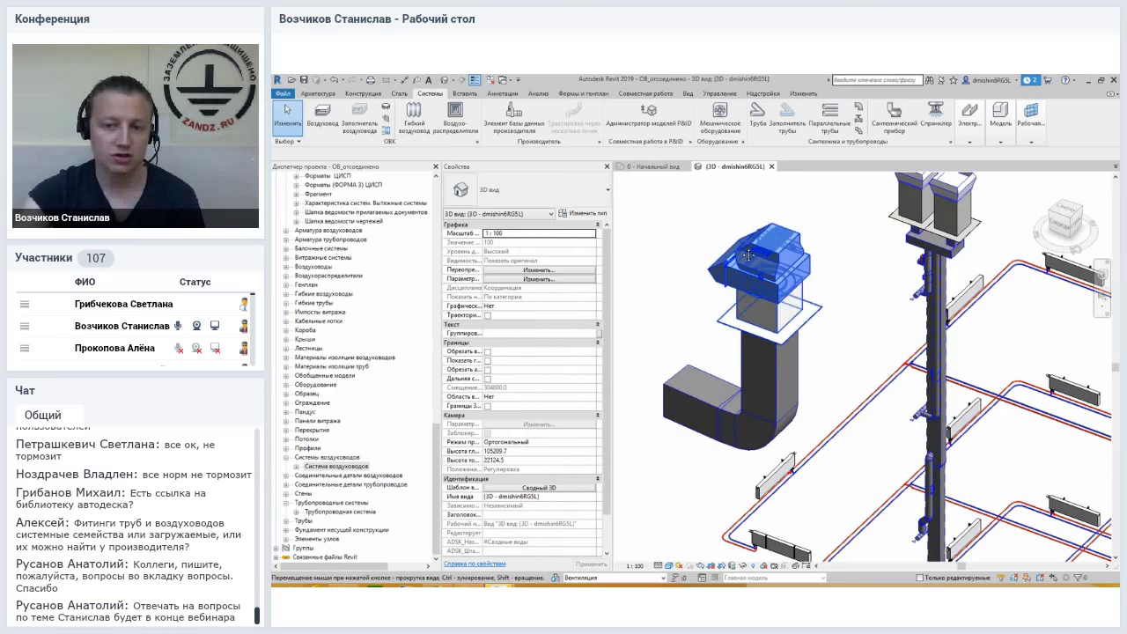
pyautogui.keyDown('shift'); pyautogui.moveTo(691, 229); pyautogui.dragTo(707, 278, button='middle'); pyautogui.keyUp('shift')
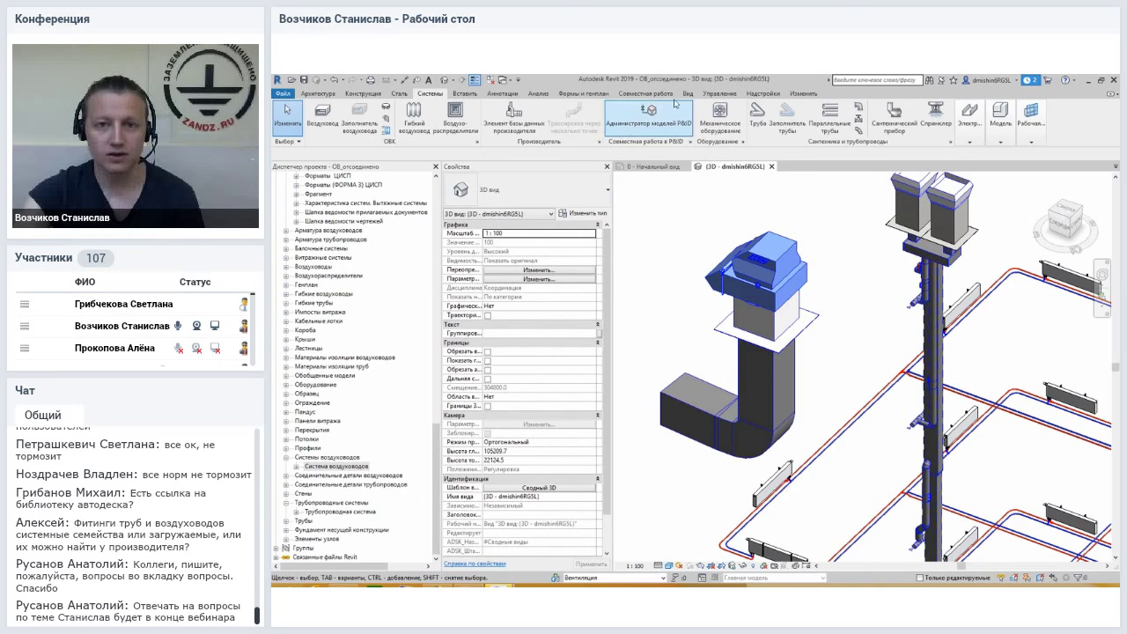
# Open the System Browser panel from the View user-interface list and widen it.
pyautogui.click(688, 94)
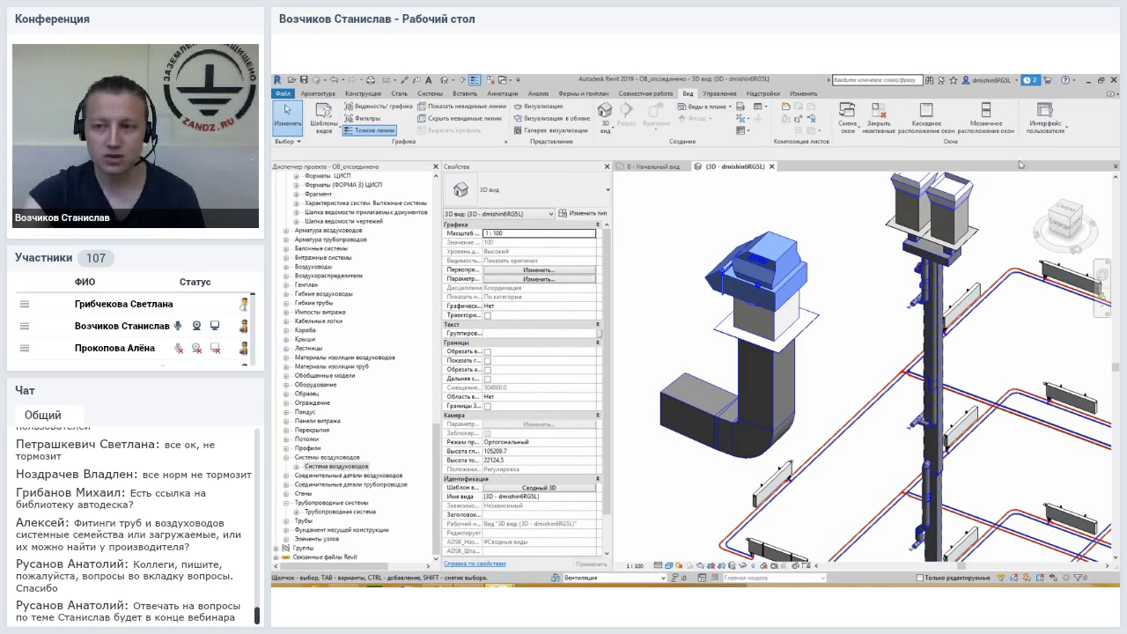
pyautogui.click(1046, 132)
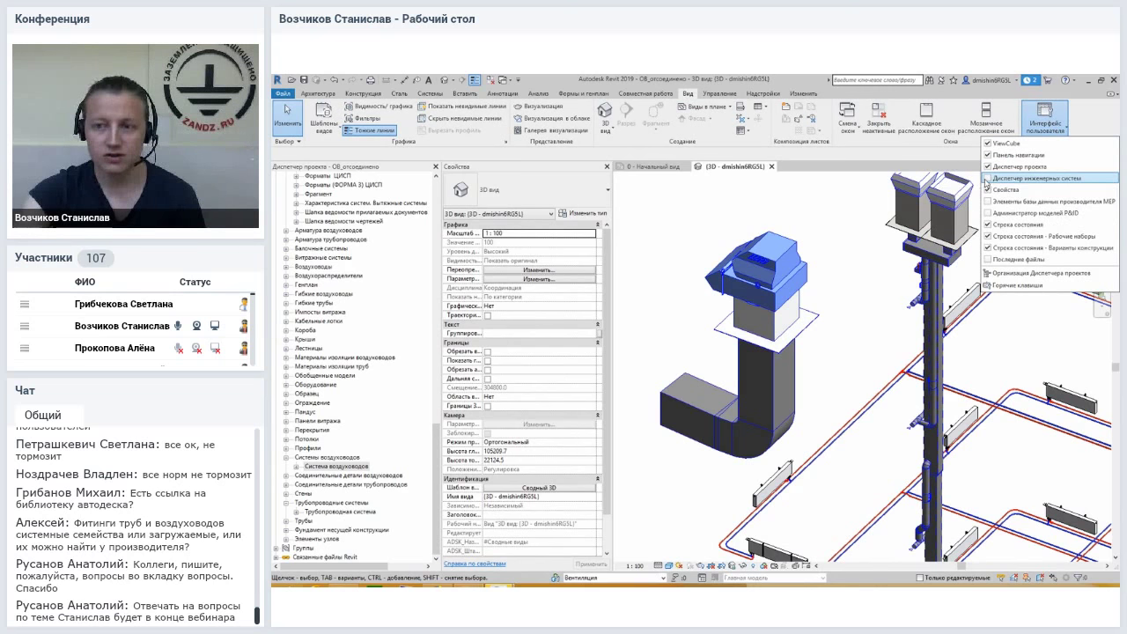
pyautogui.click(986, 179)
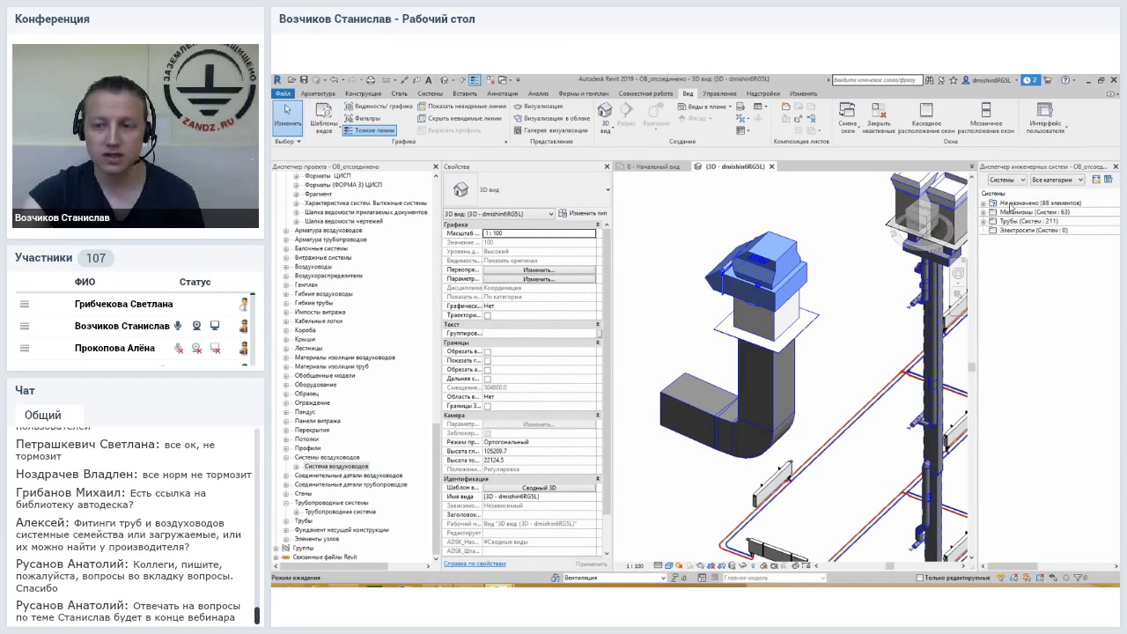
pyautogui.moveTo(977, 199); pyautogui.dragTo(955, 214)
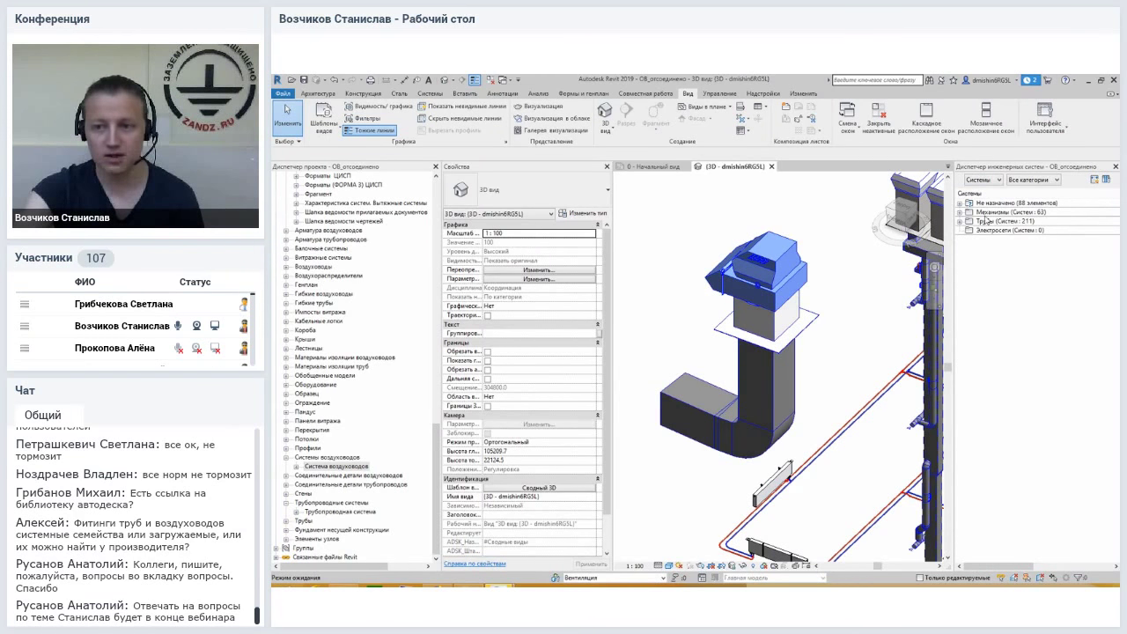
pyautogui.click(990, 213)
pyautogui.click(990, 222)
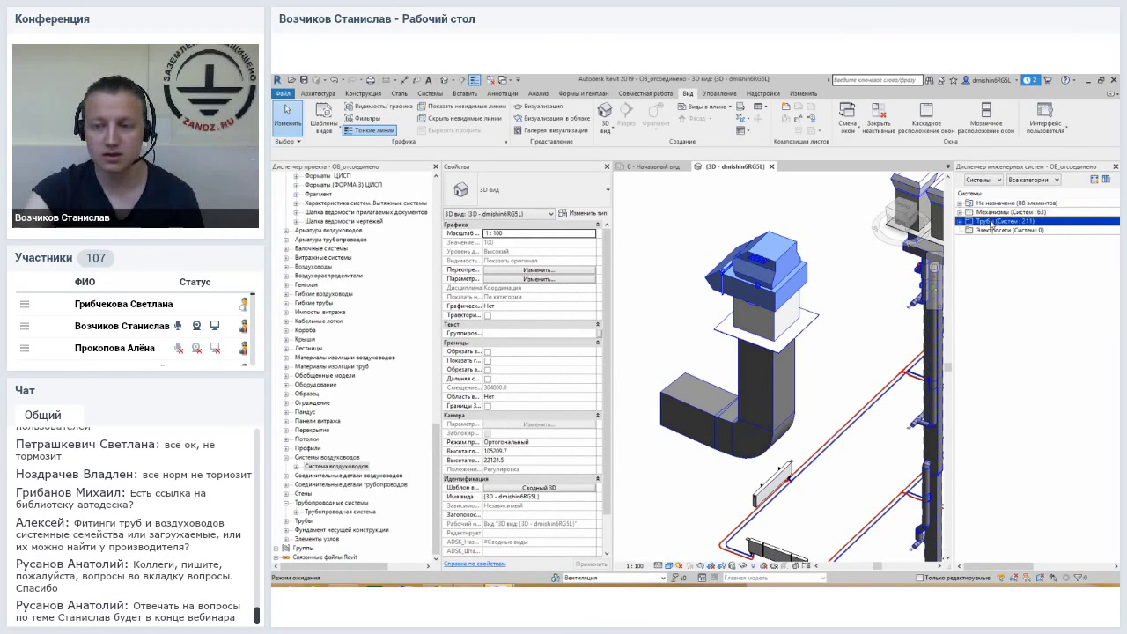
pyautogui.click(992, 230)
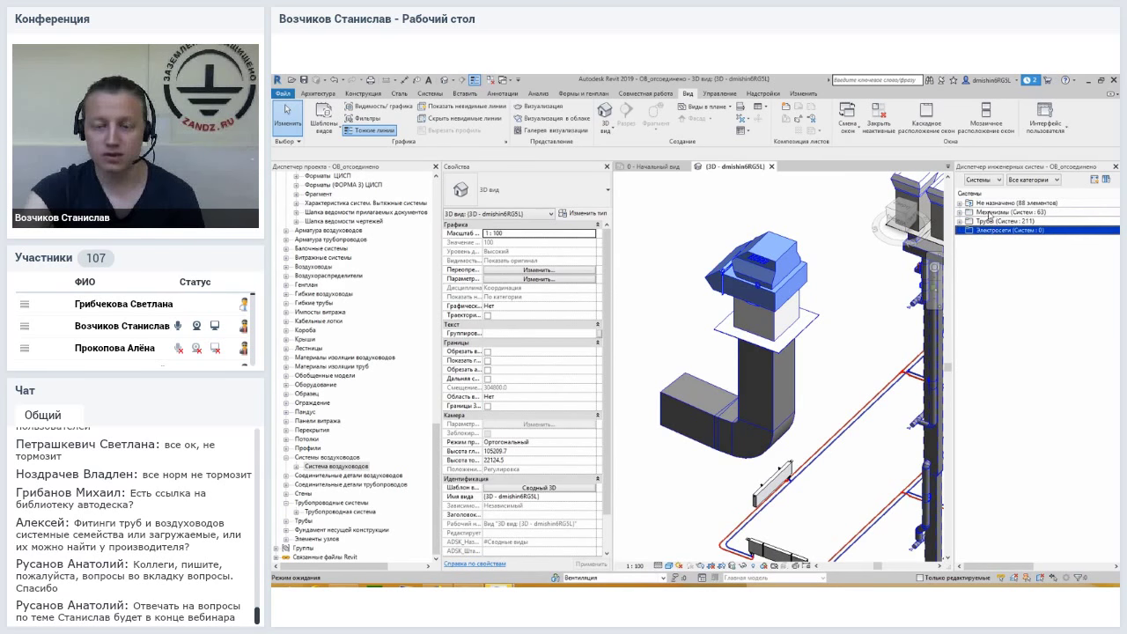
pyautogui.click(846, 255)
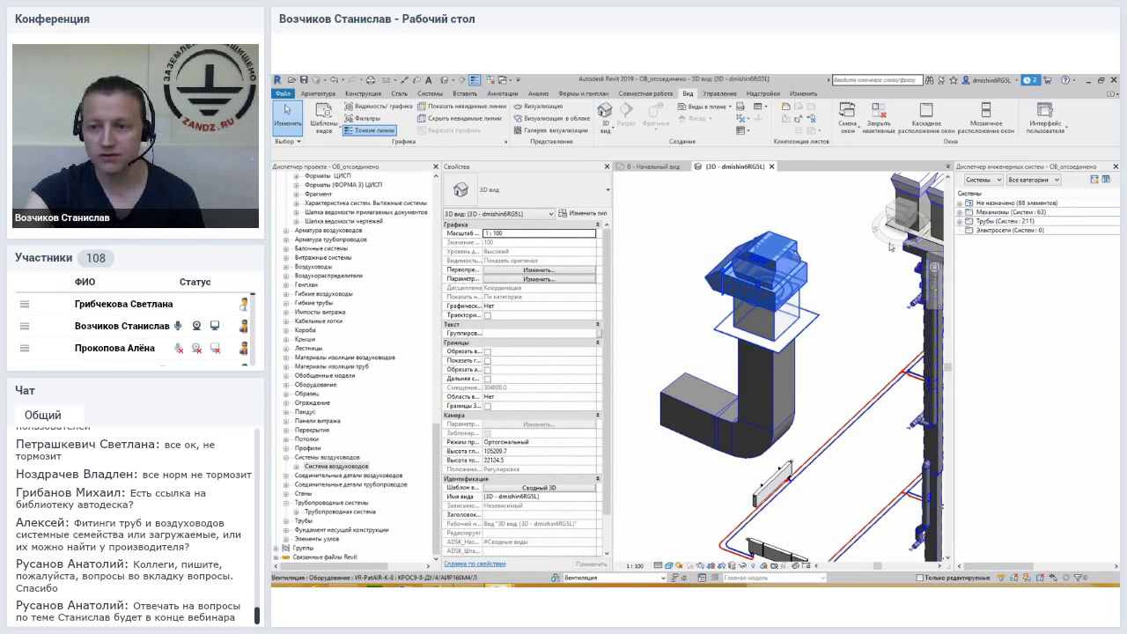
# Expand the mechanical systems and inspect the Отработанный воздух system В3к.
pyautogui.click(961, 213)
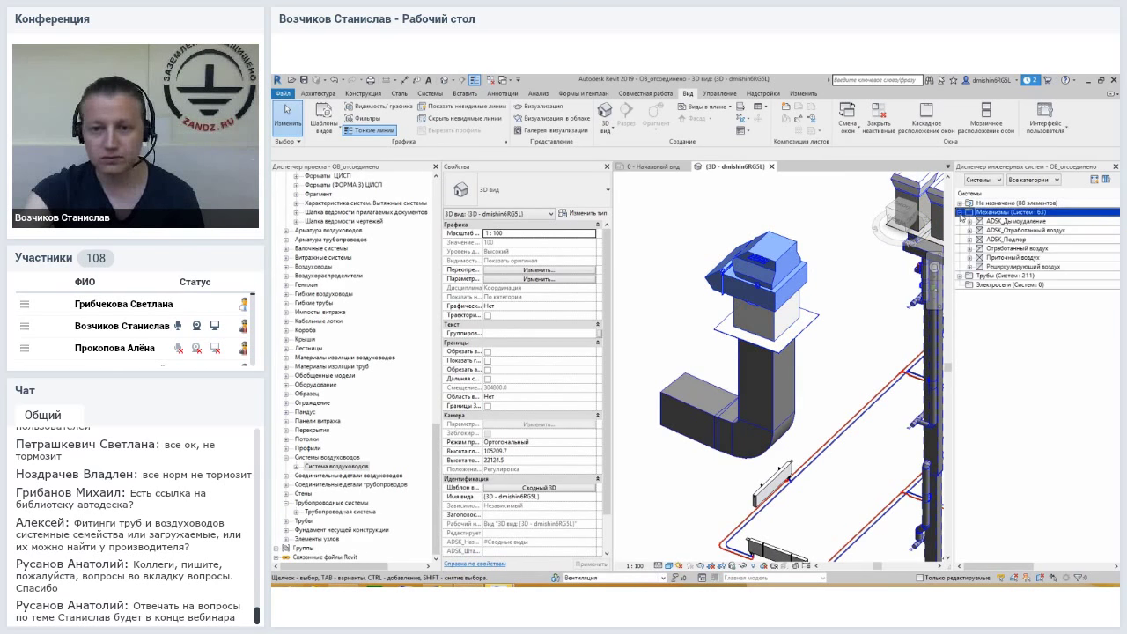
pyautogui.click(799, 251)
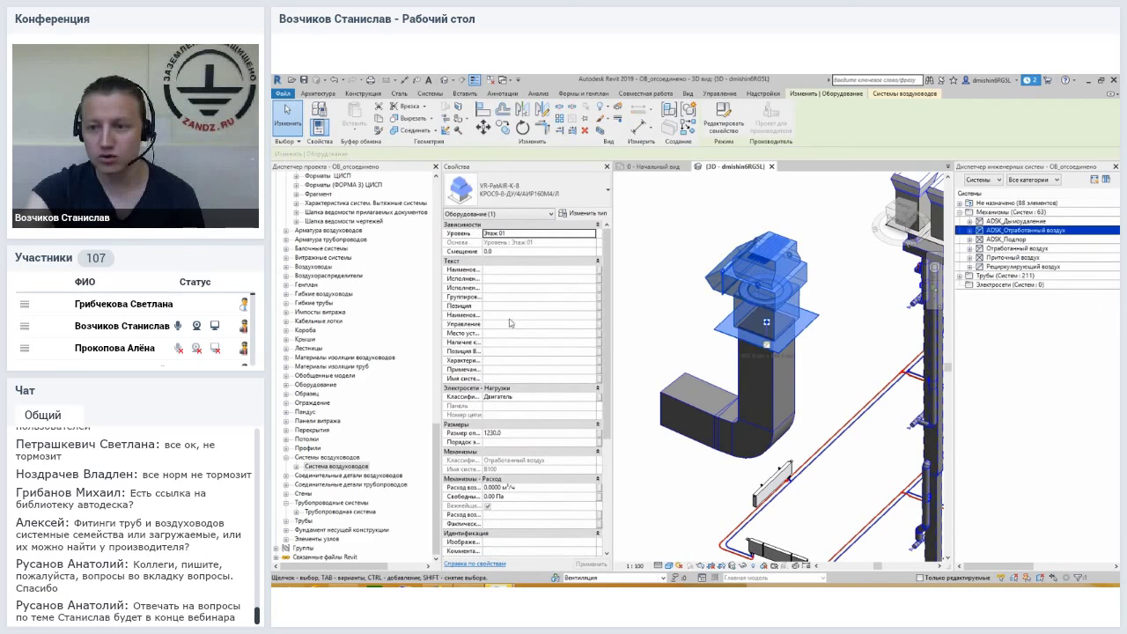
pyautogui.click(996, 250)
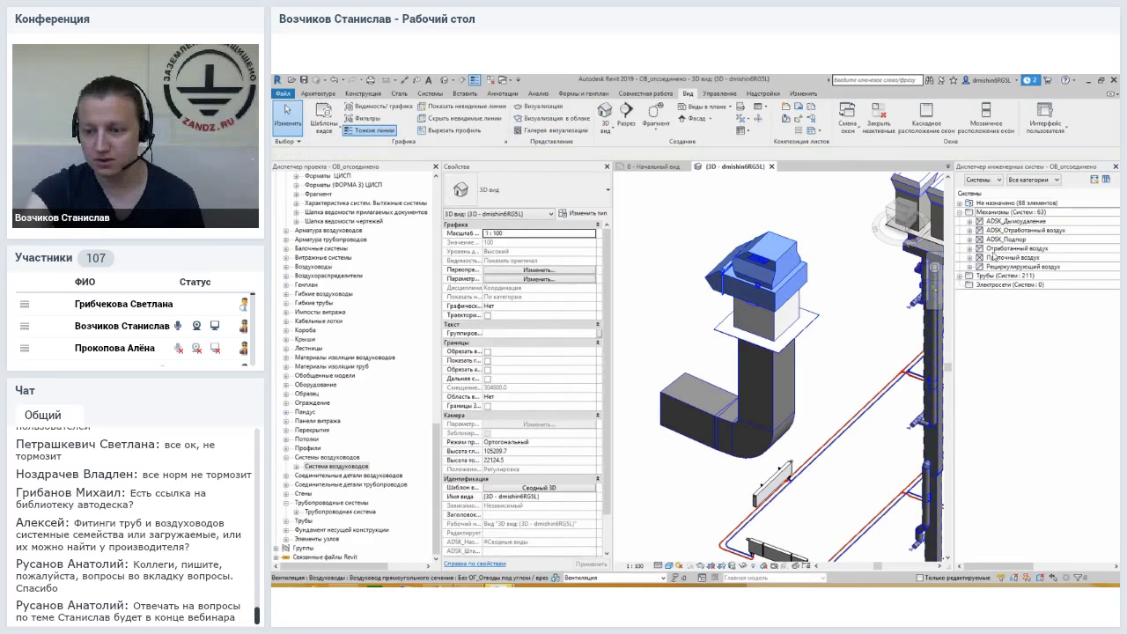
pyautogui.click(970, 251)
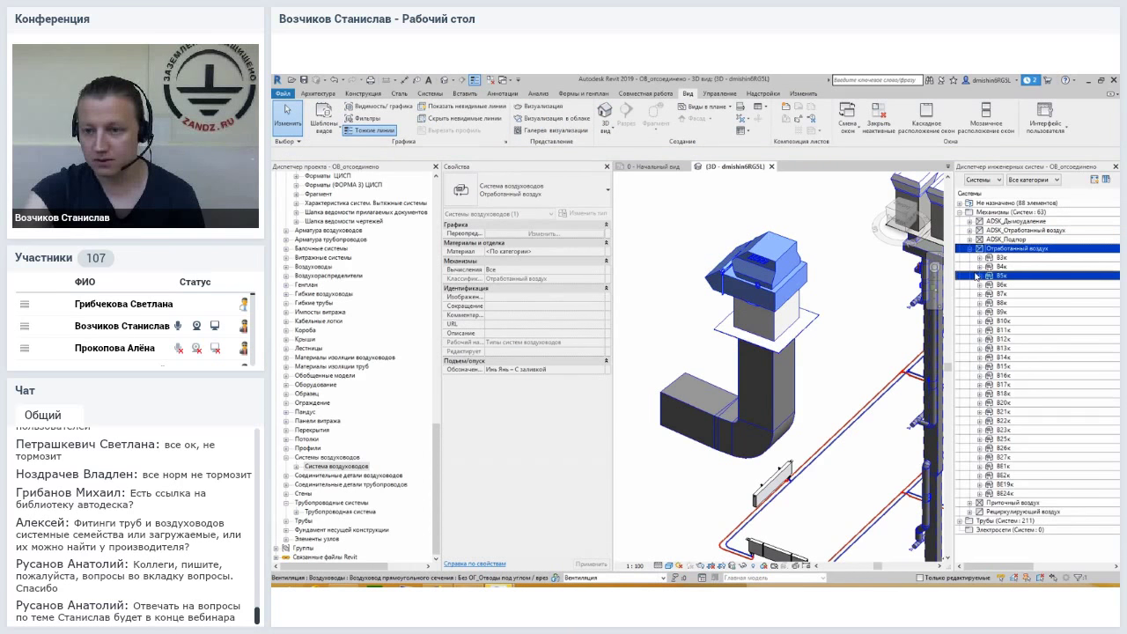
pyautogui.click(1001, 257)
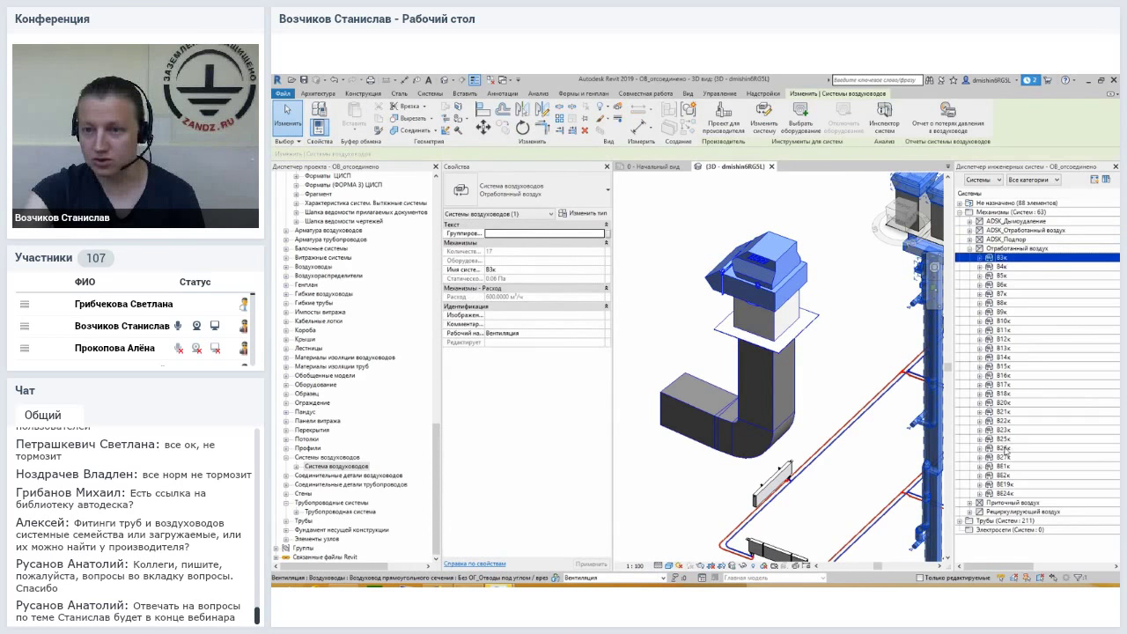
pyautogui.click(961, 204)
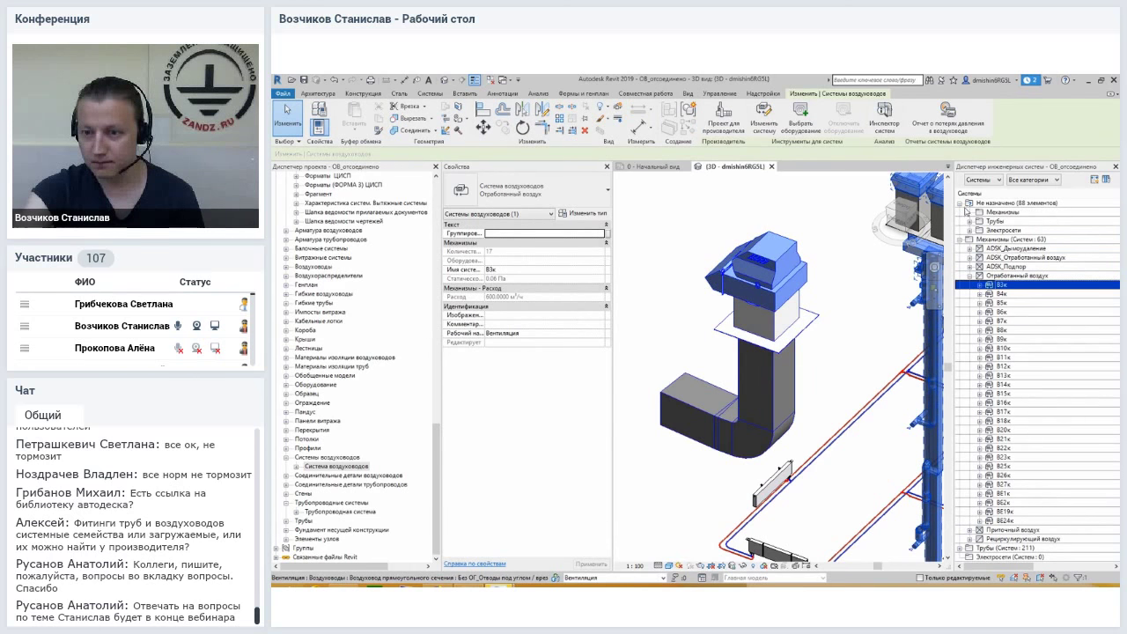
pyautogui.click(961, 205)
# Expand ADSK_Отработанный воздух > В100 and select its VR-PatAIR-K-8 fan.
pyautogui.click(961, 204)
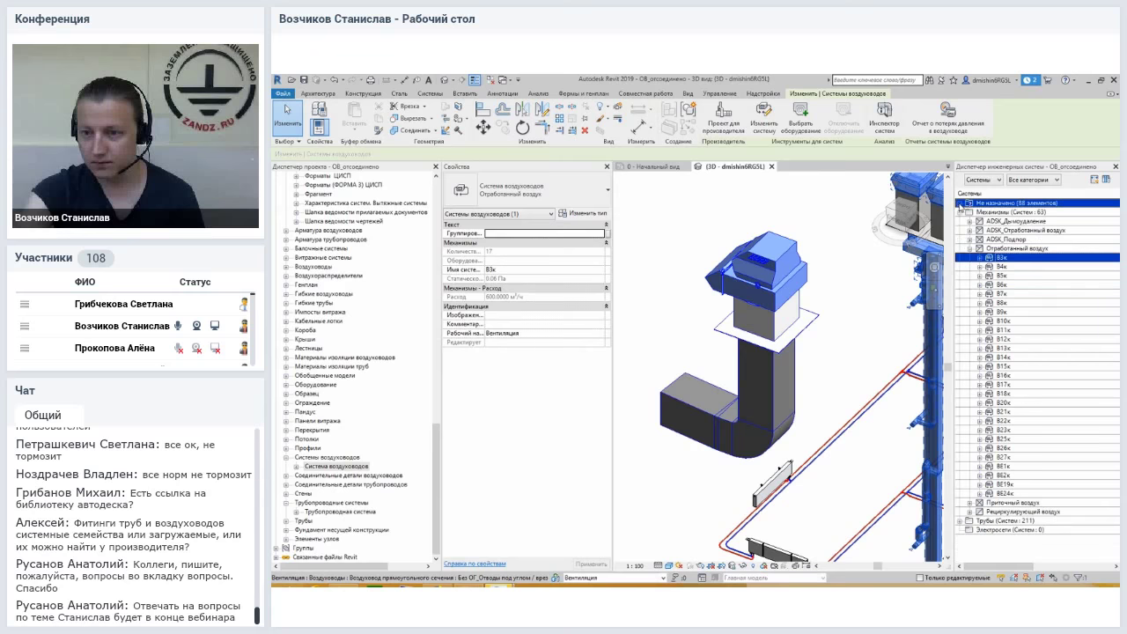
pyautogui.click(969, 231)
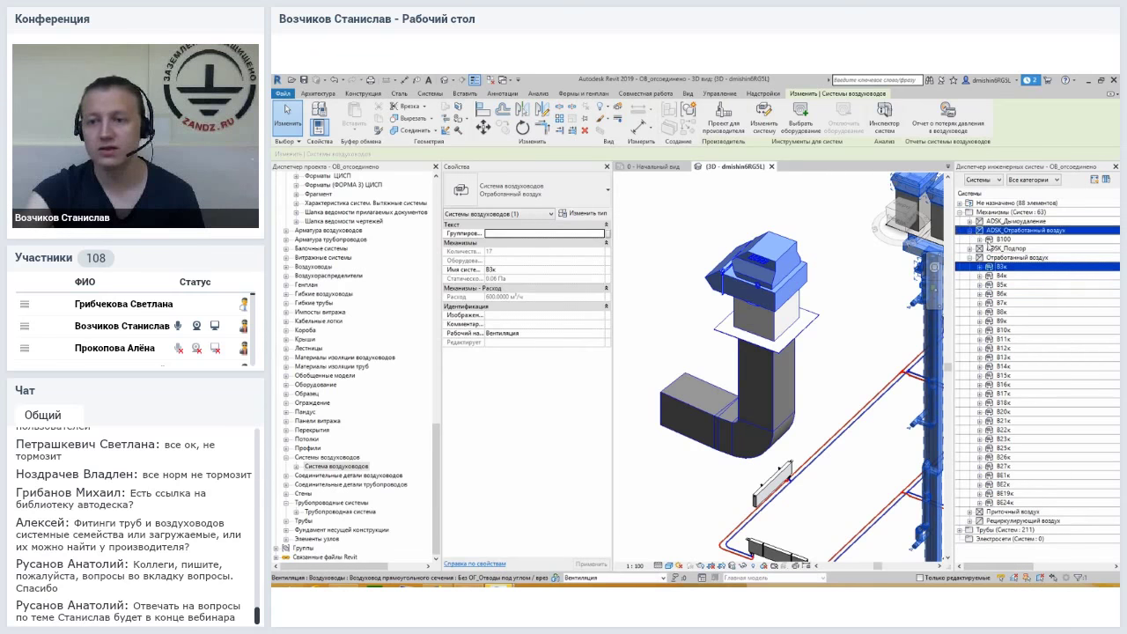
pyautogui.click(1014, 239)
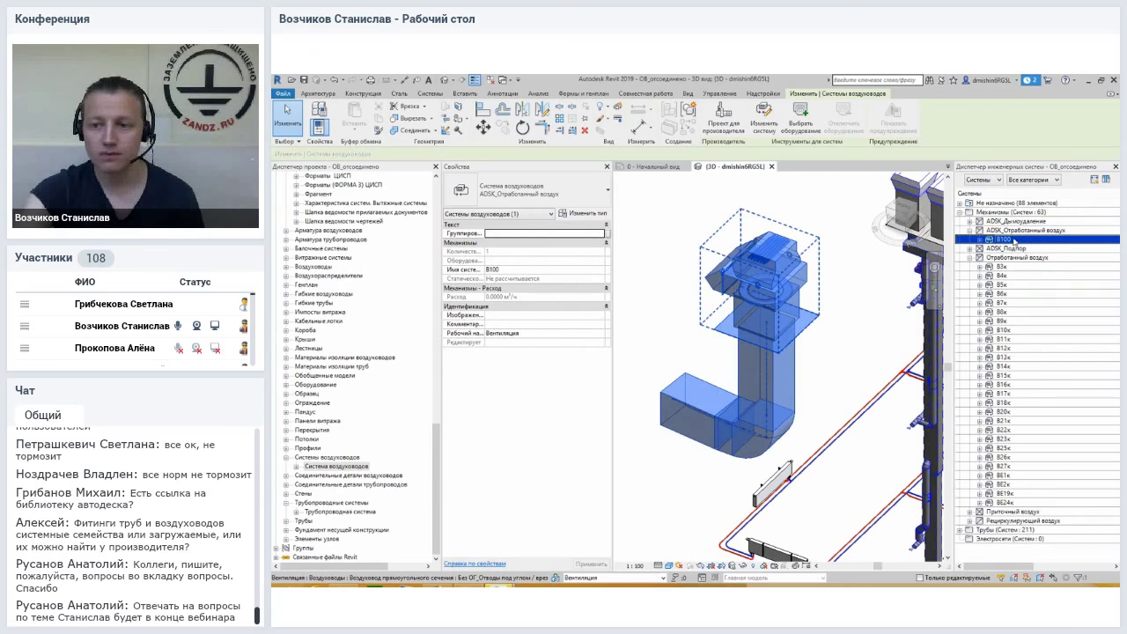
pyautogui.click(980, 240)
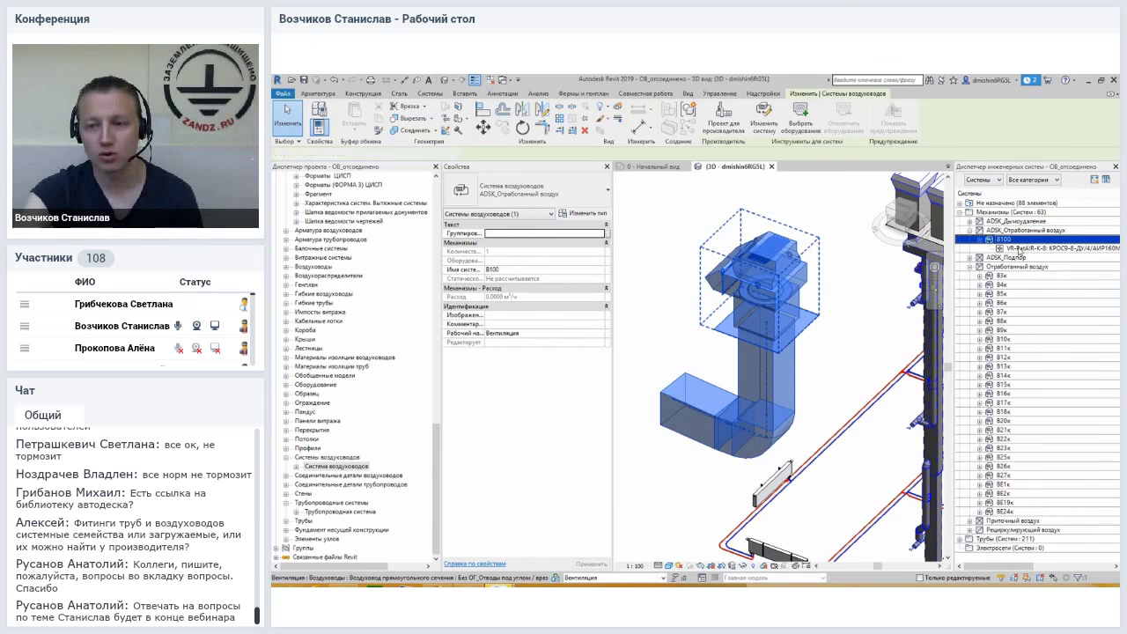
pyautogui.click(1018, 249)
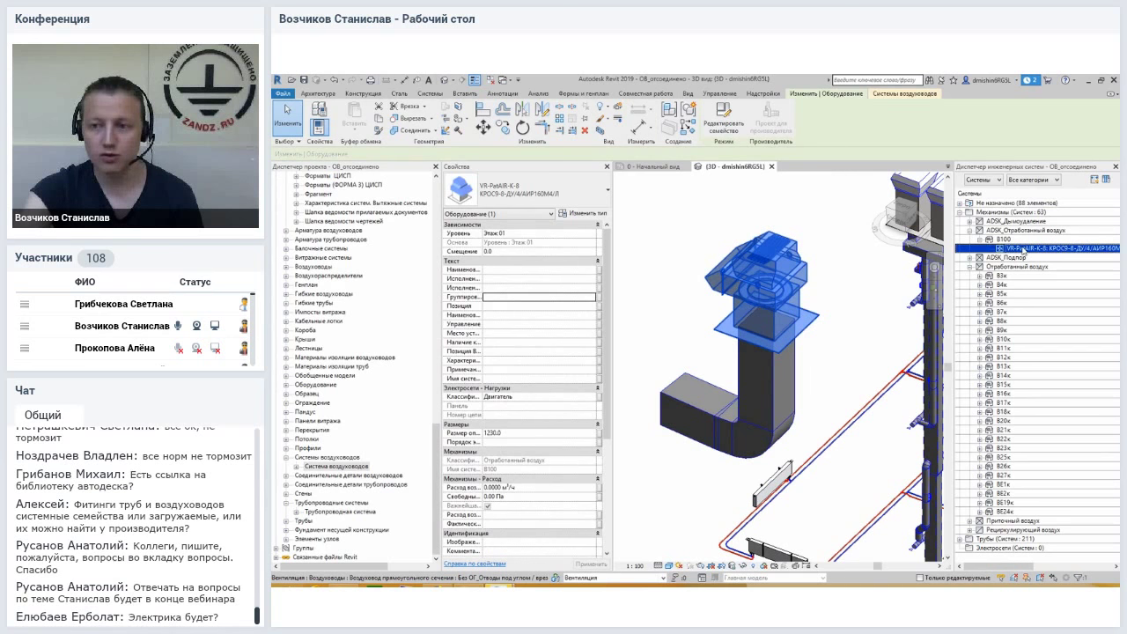
# Show the fan in the 3D view and centre it on screen.
pyautogui.rightClick(1042, 252)
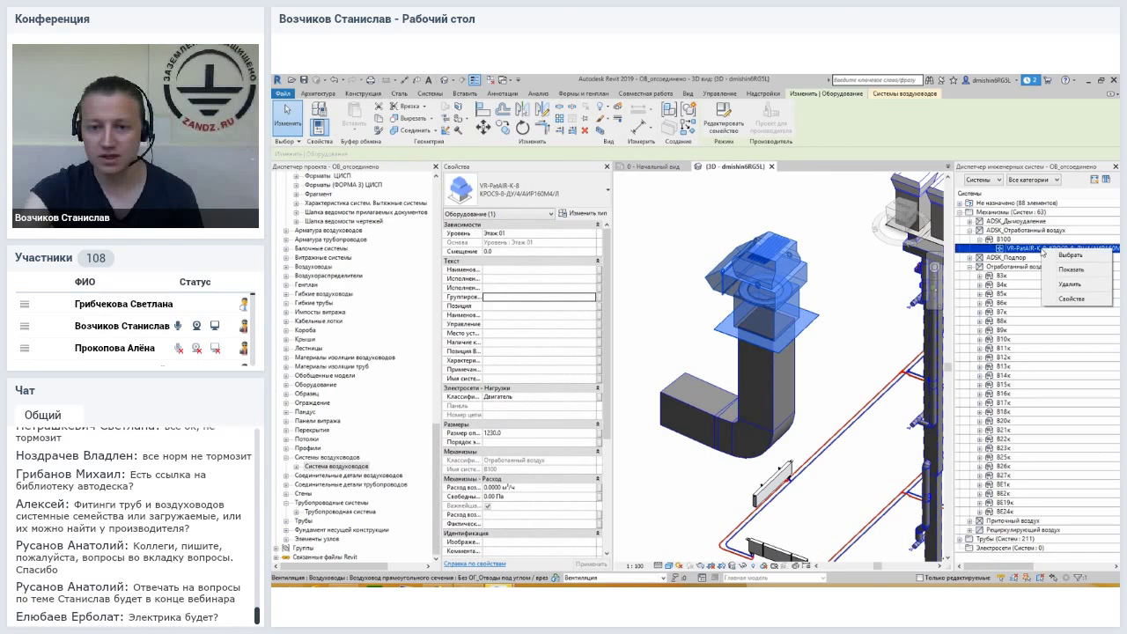
pyautogui.click(1061, 267)
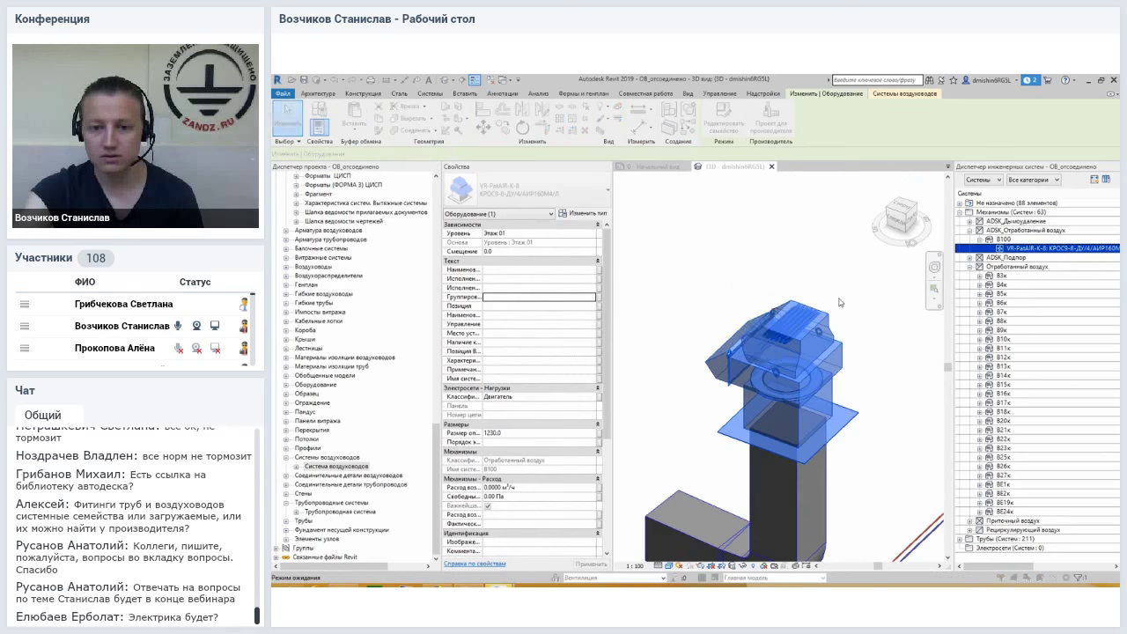
pyautogui.click(754, 349)
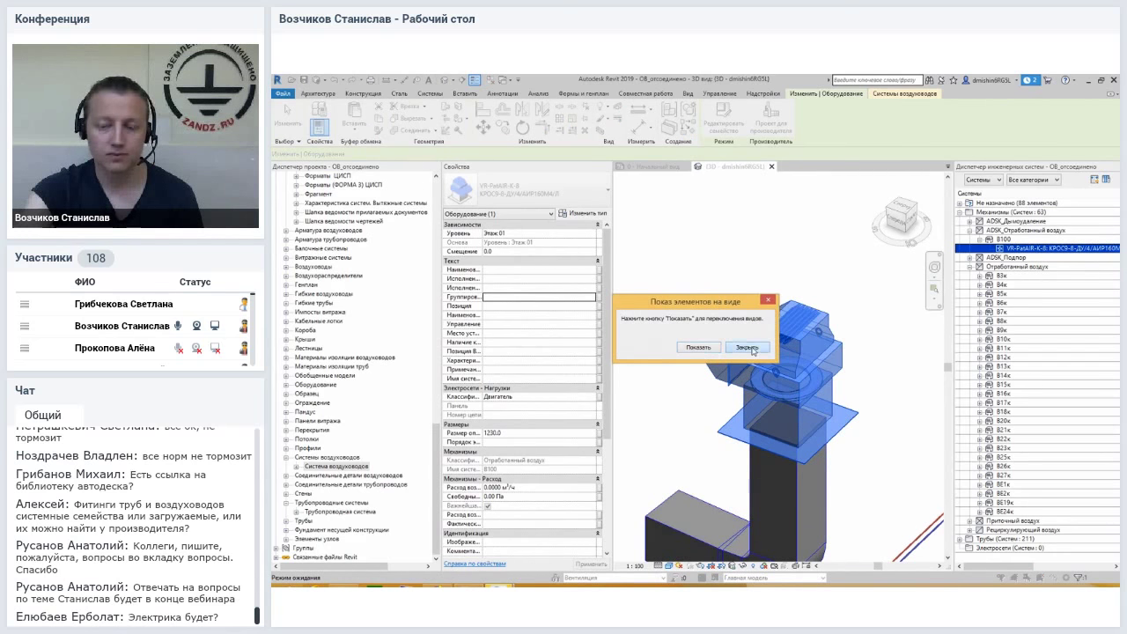
pyautogui.moveTo(753, 351); pyautogui.dragTo(740, 312, button='middle')
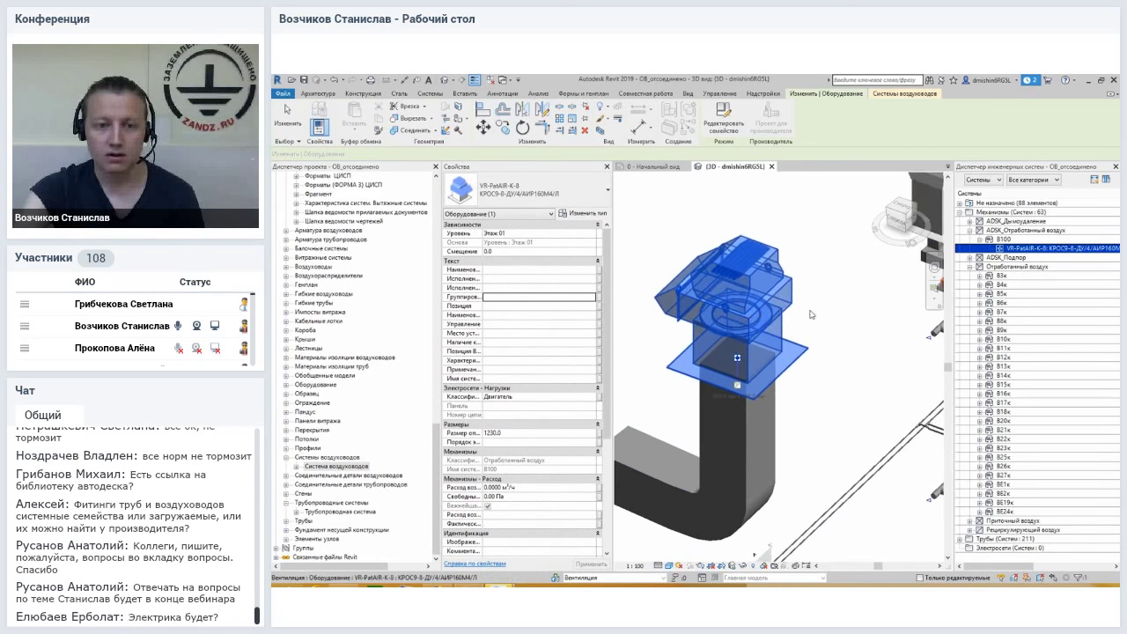
pyautogui.scroll(-5, 529, 370)
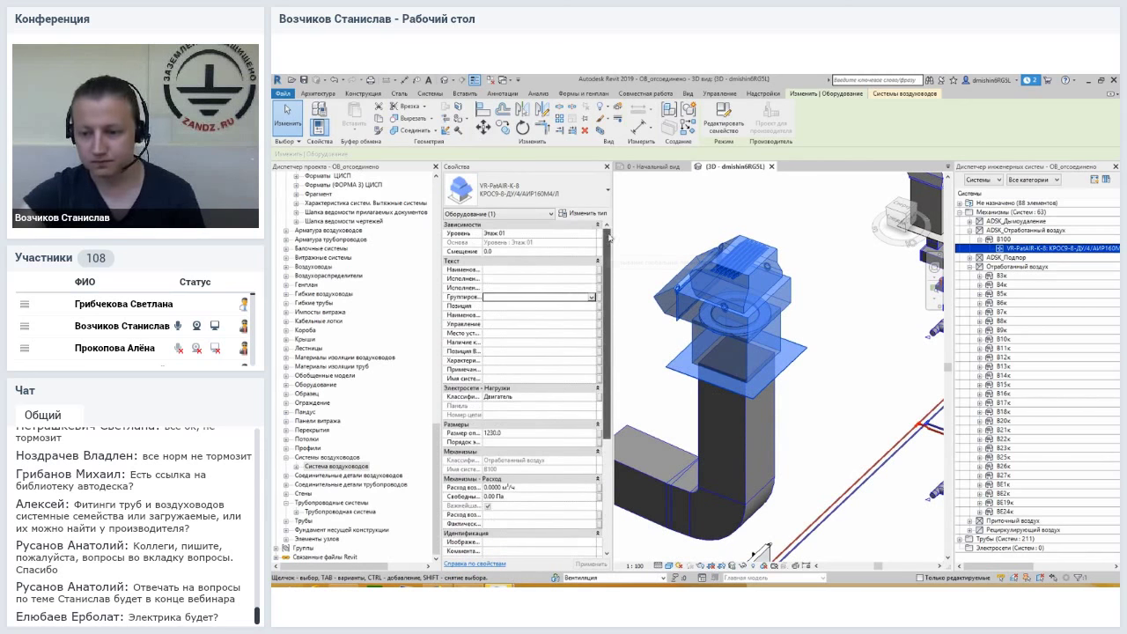
# Deselect the fan and collapse the Отработанный воздух, ADSK_Отработанный воздух and Механизмы groups.
pyautogui.click(808, 334)
pyautogui.click(809, 334)
pyautogui.scroll(-5, 808, 334)
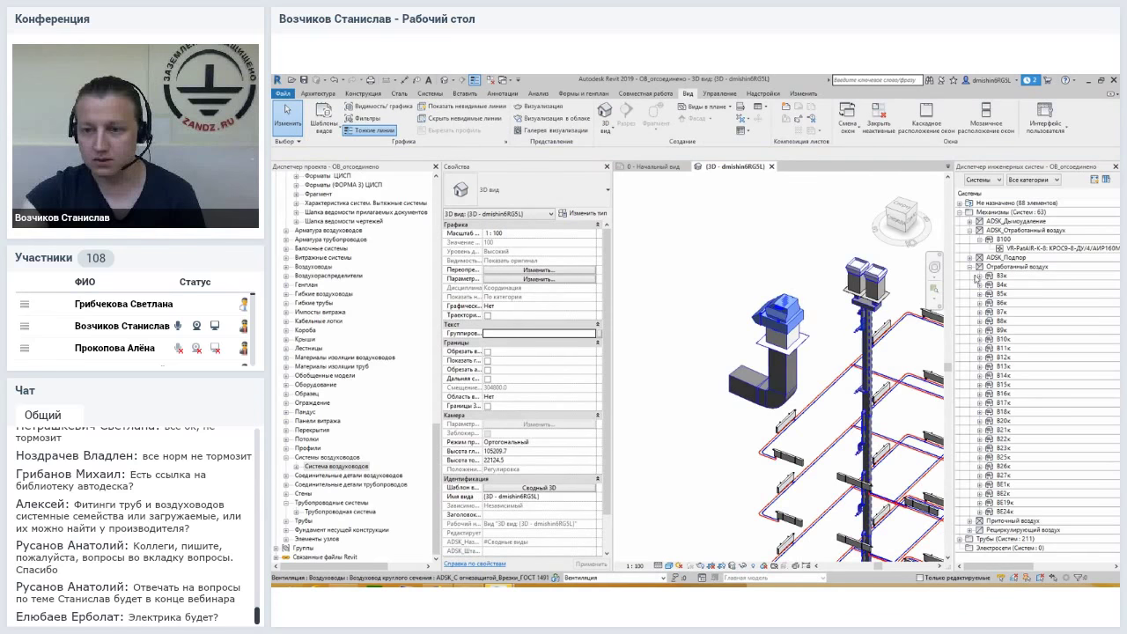
pyautogui.click(970, 266)
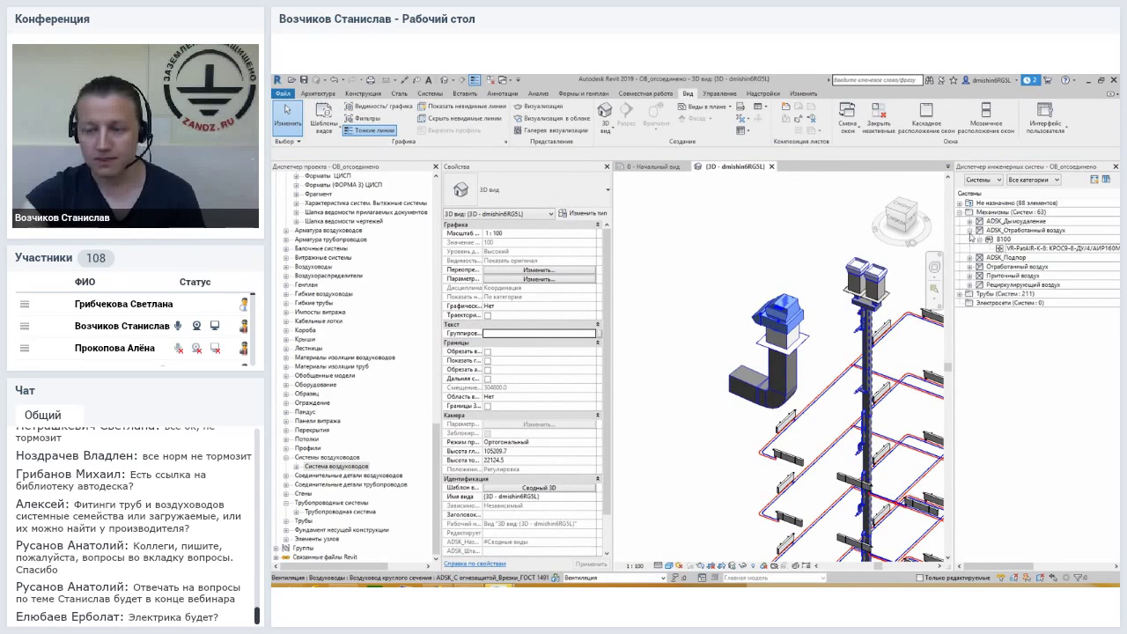
pyautogui.click(970, 231)
pyautogui.click(960, 213)
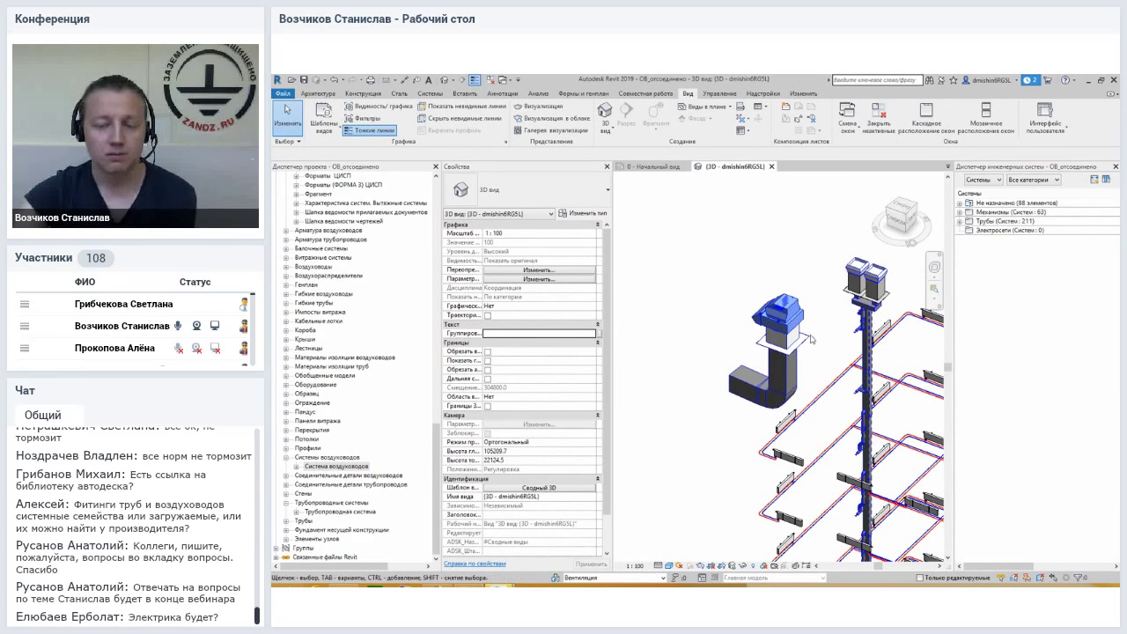
pyautogui.moveTo(804, 328); pyautogui.dragTo(742, 310, button='middle')
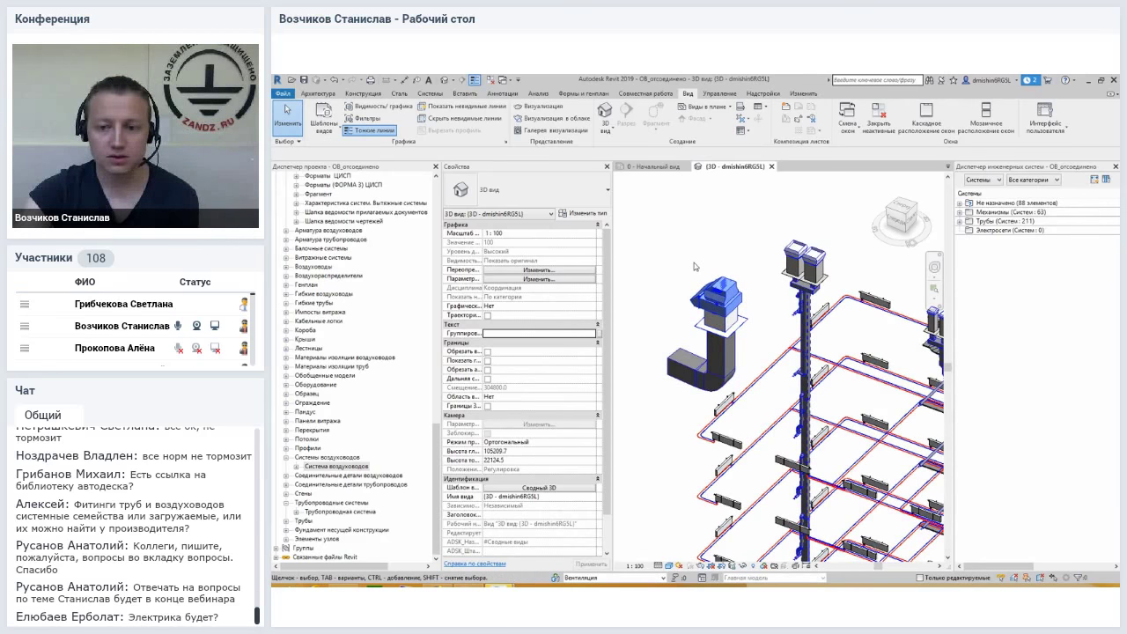
pyautogui.keyDown('shift'); pyautogui.moveTo(695, 266); pyautogui.dragTo(725, 361, button='middle'); pyautogui.keyUp('shift')
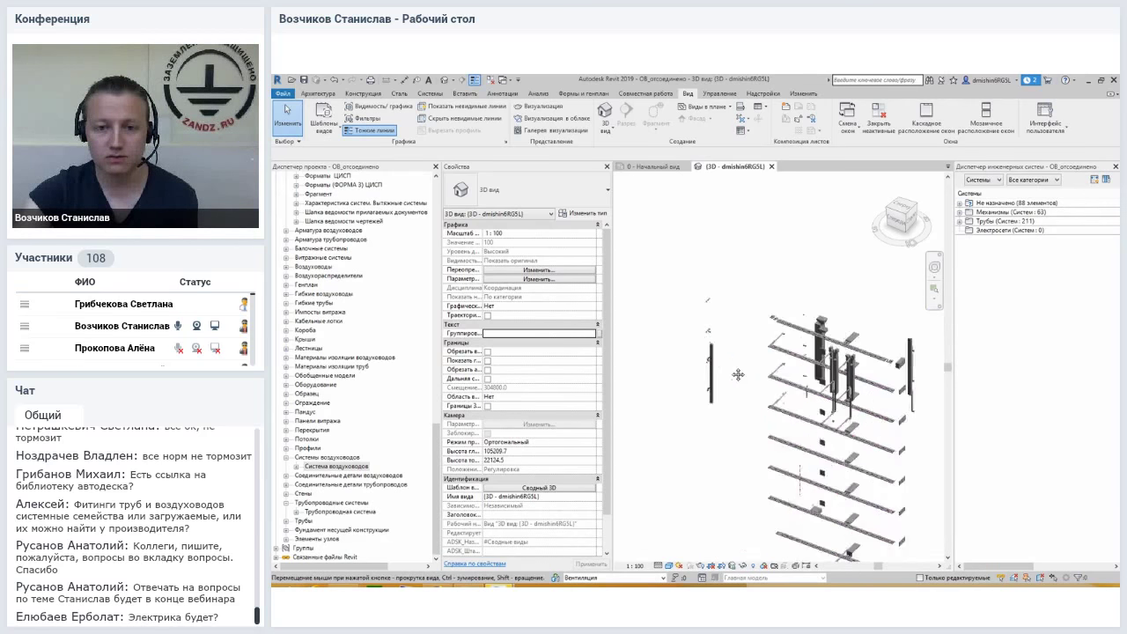
pyautogui.scroll(5, 724, 361)
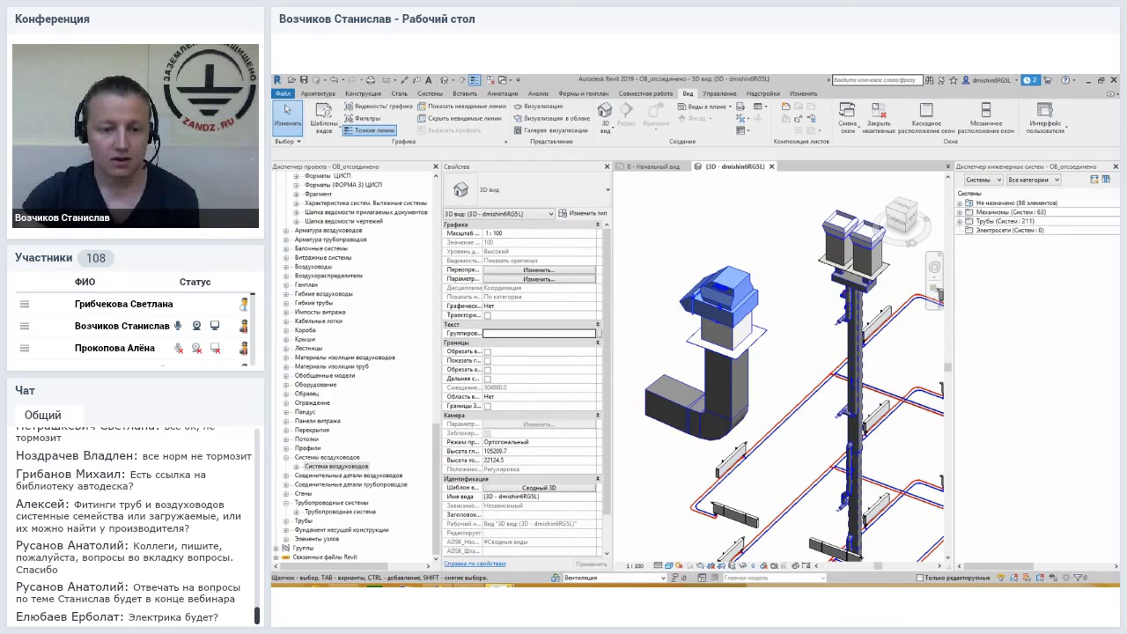
# Switch to the BK project, dismiss its warnings, and return to OB_отсоединено.
pyautogui.click(479, 564)
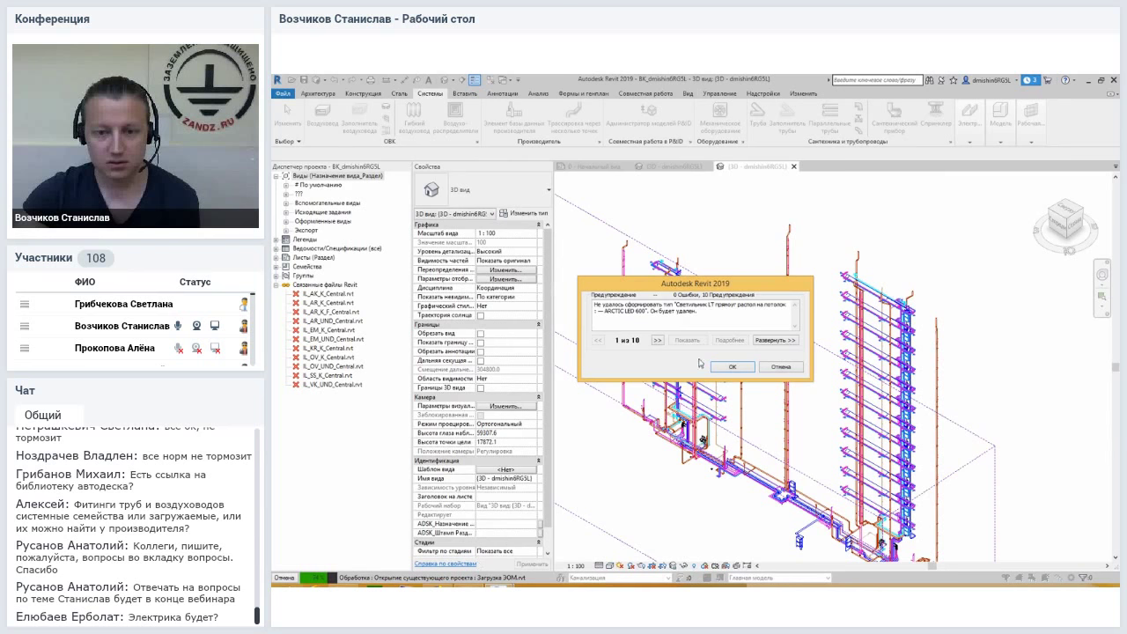
pyautogui.click(657, 340)
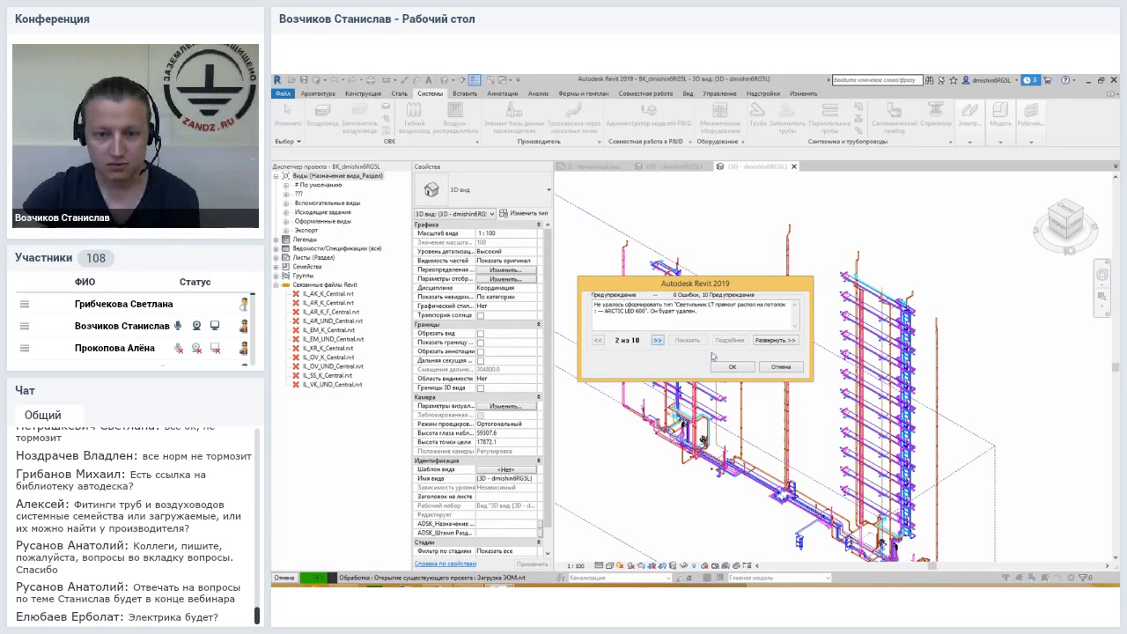
pyautogui.click(774, 366)
pyautogui.moveTo(500, 581)
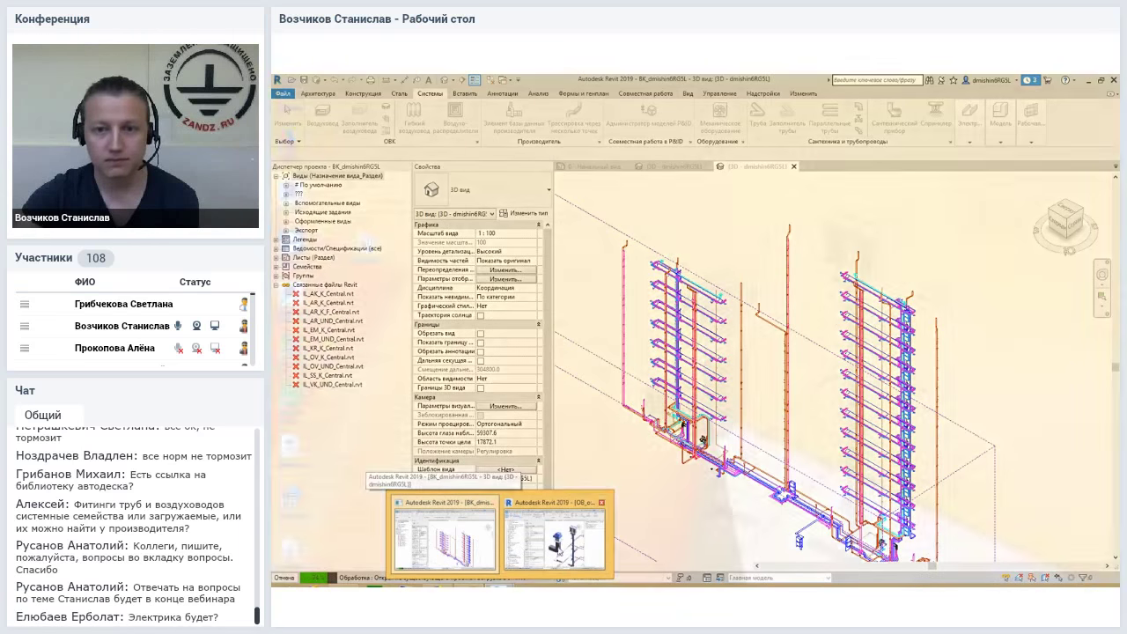
pyautogui.click(555, 533)
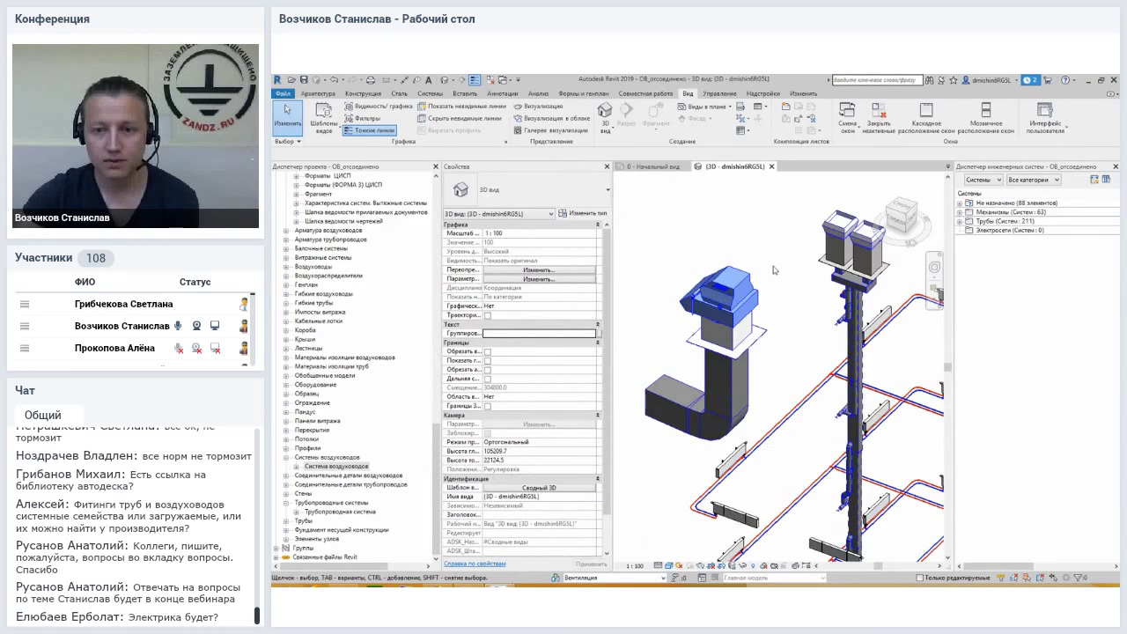
pyautogui.scroll(-5, 767, 271)
pyautogui.moveTo(767, 271)
pyautogui.mouseDown(button='middle')
pyautogui.moveTo(622, 152)
pyautogui.moveTo(456, 99)
pyautogui.mouseUp(button='middle')
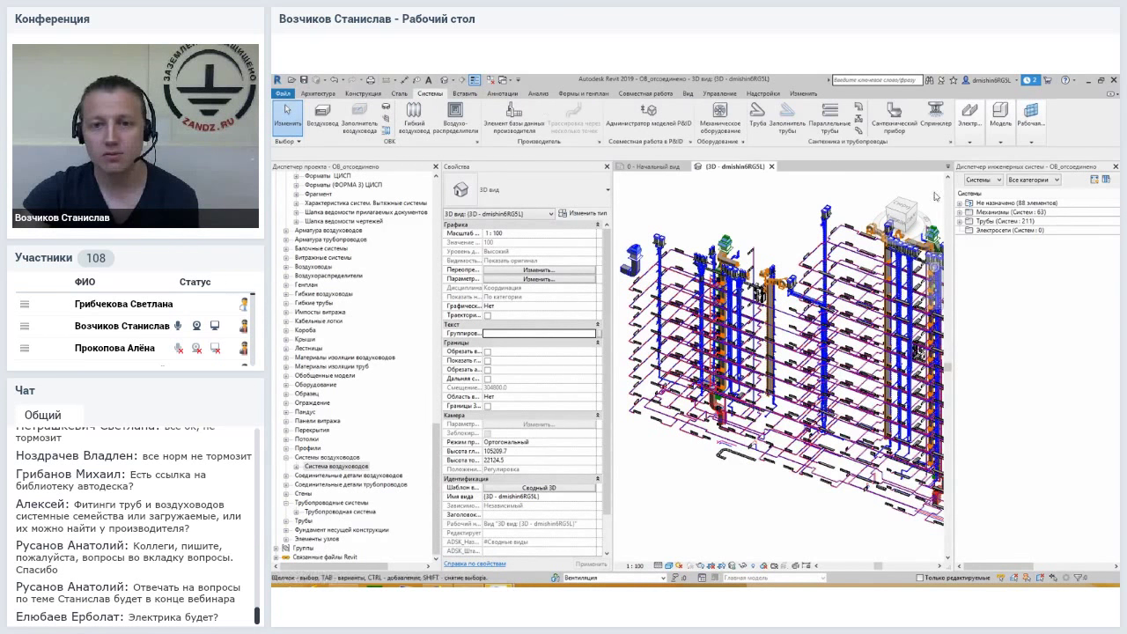
# Review the cable tray type's horizontal bend fitting (Нет), cancel unchanged, and exit the Cable Tray tool.
pyautogui.click(969, 119)
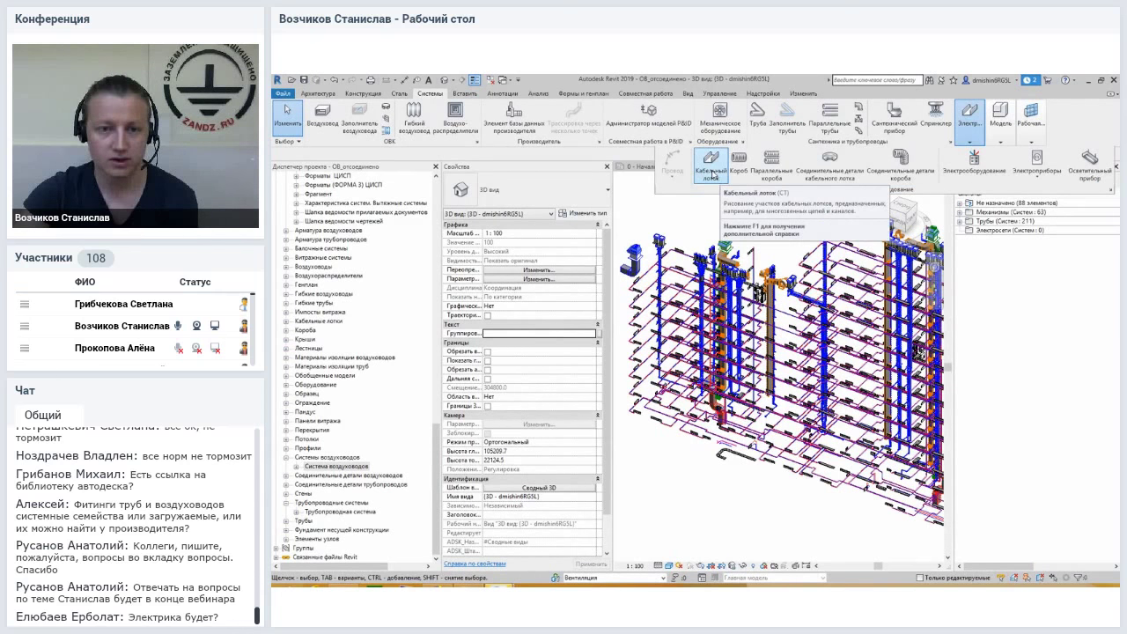
pyautogui.click(710, 168)
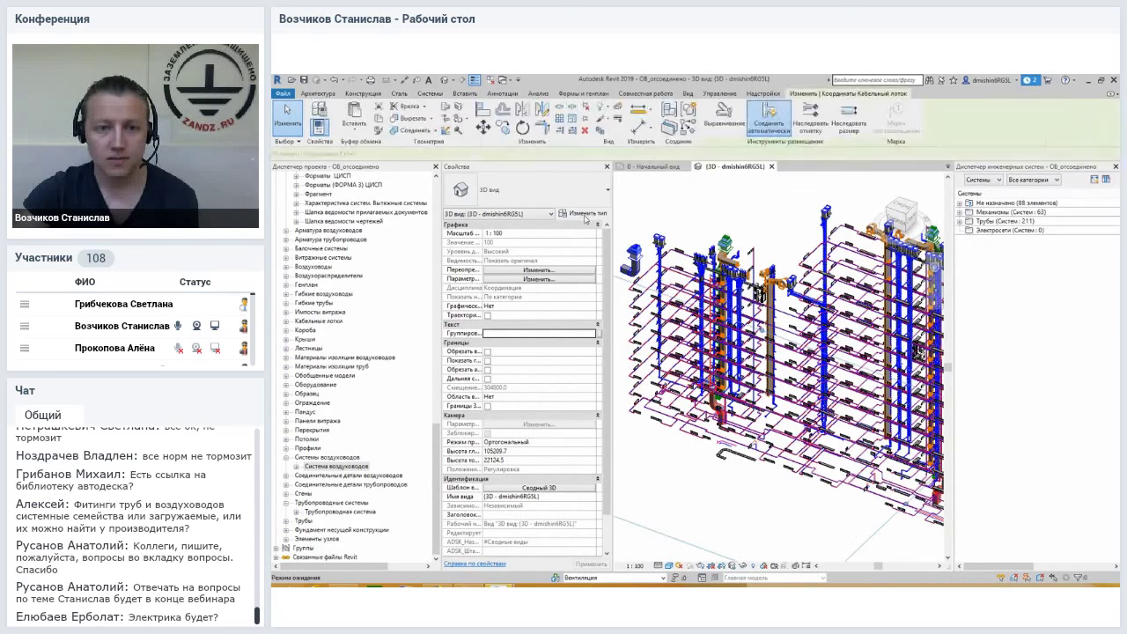
pyautogui.click(588, 214)
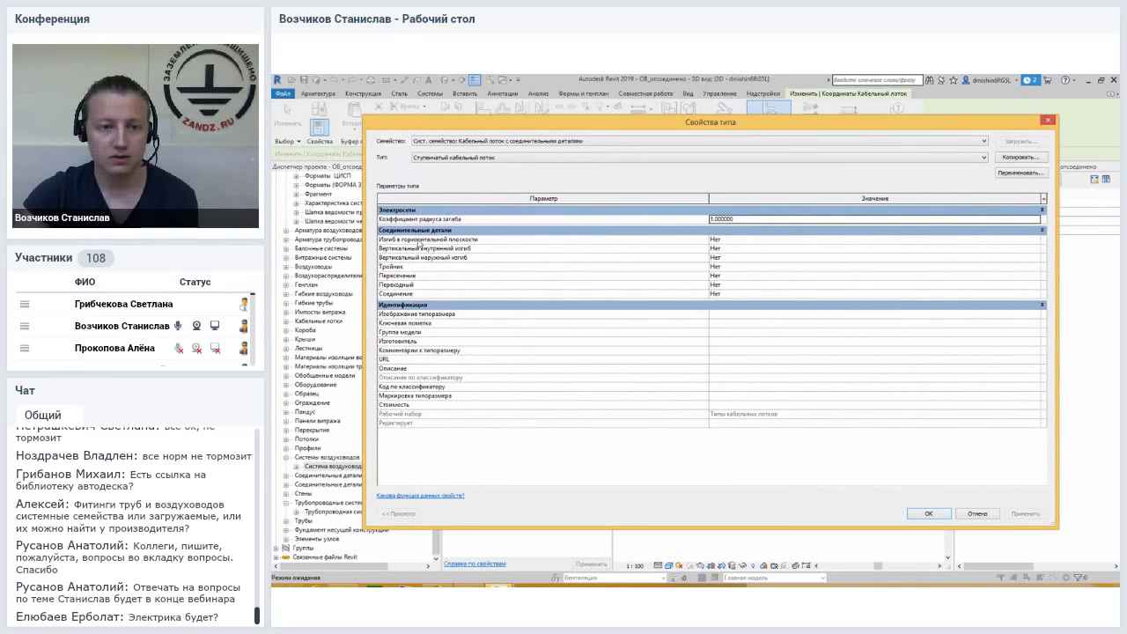
pyautogui.click(733, 241)
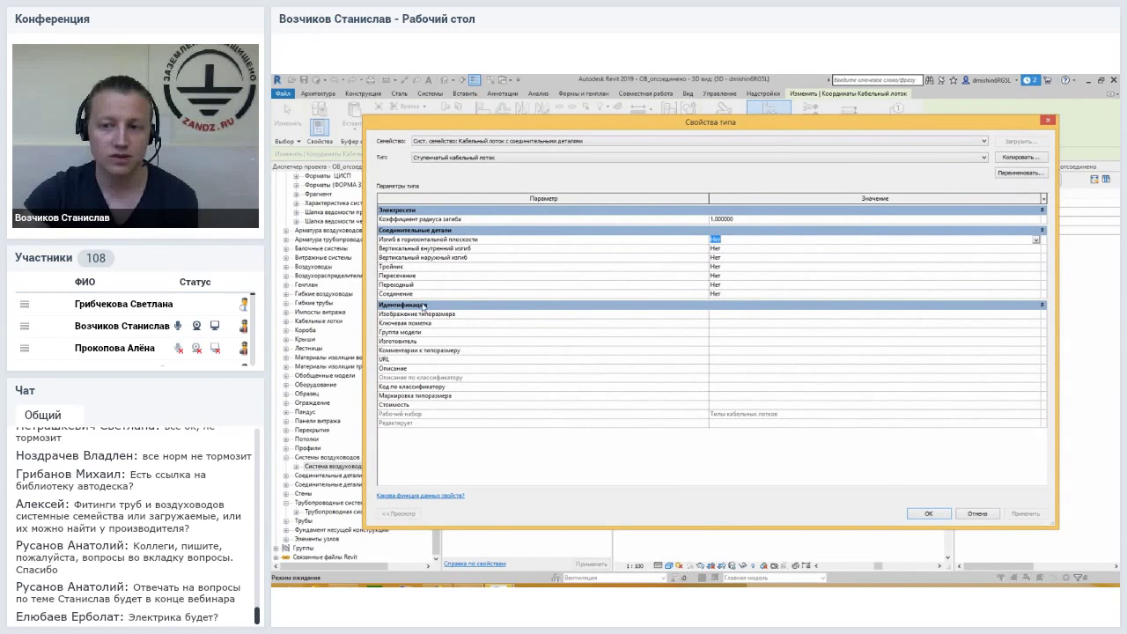
pyautogui.click(1036, 240)
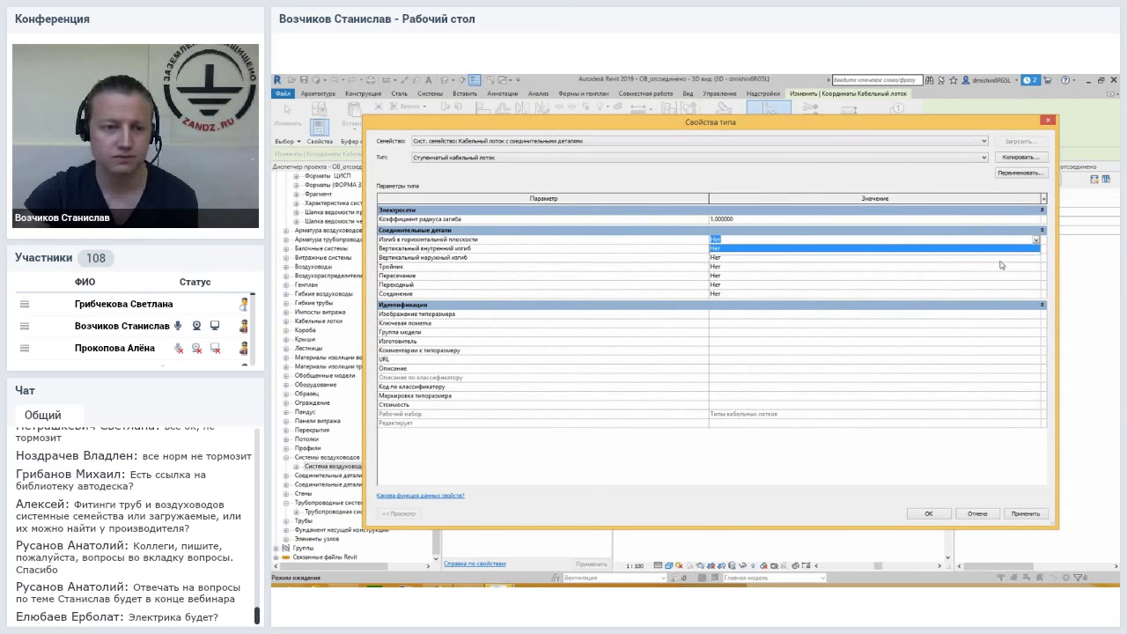
pyautogui.click(641, 251)
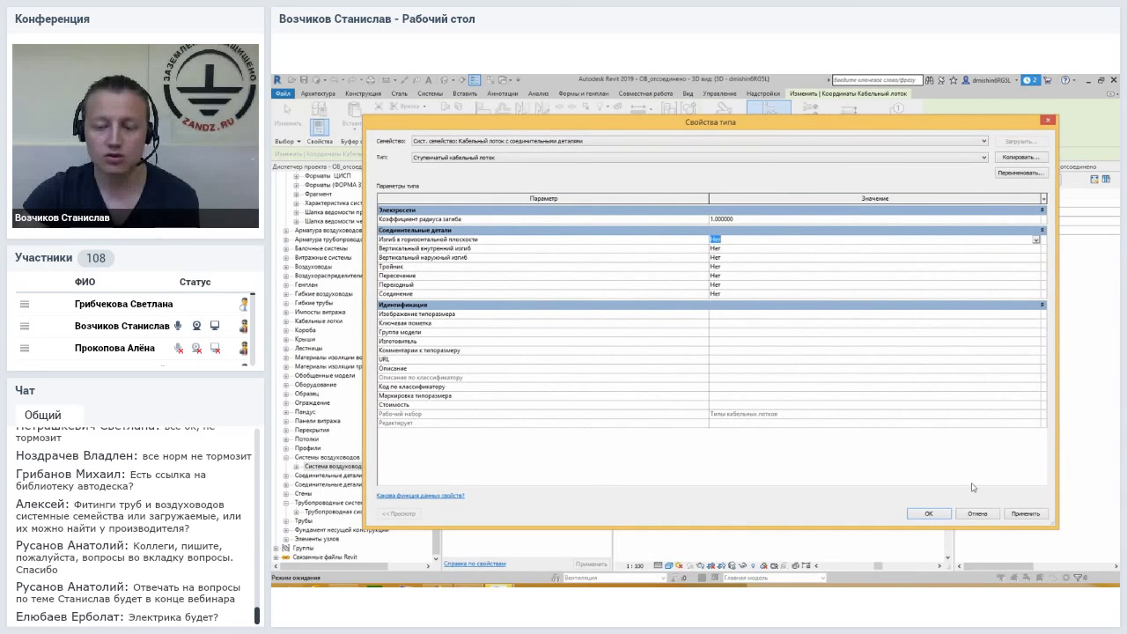
pyautogui.click(974, 514)
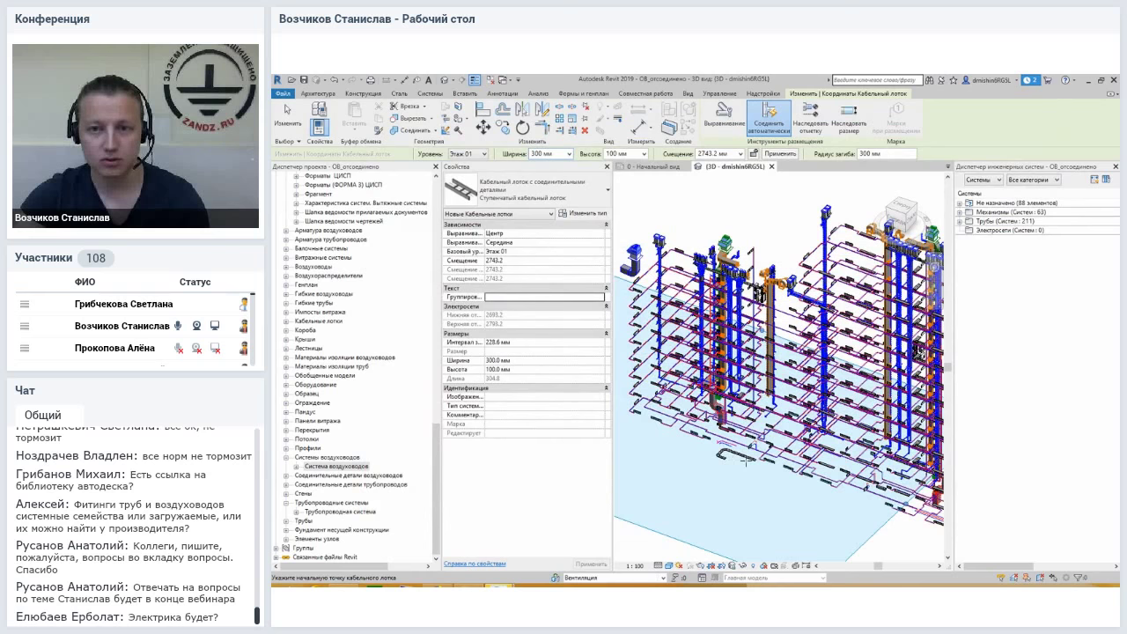
pyautogui.press('Escape')
pyautogui.keyDown('shift'); pyautogui.moveTo(747, 460); pyautogui.dragTo(748, 417, button='middle'); pyautogui.keyUp('shift')
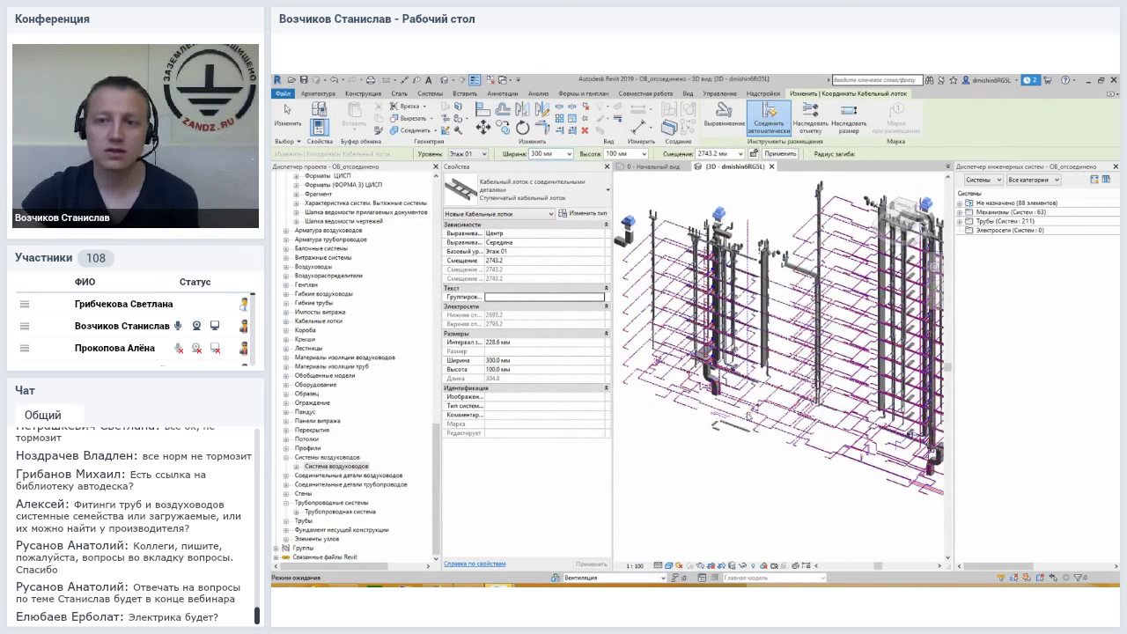
pyautogui.press('Escape')
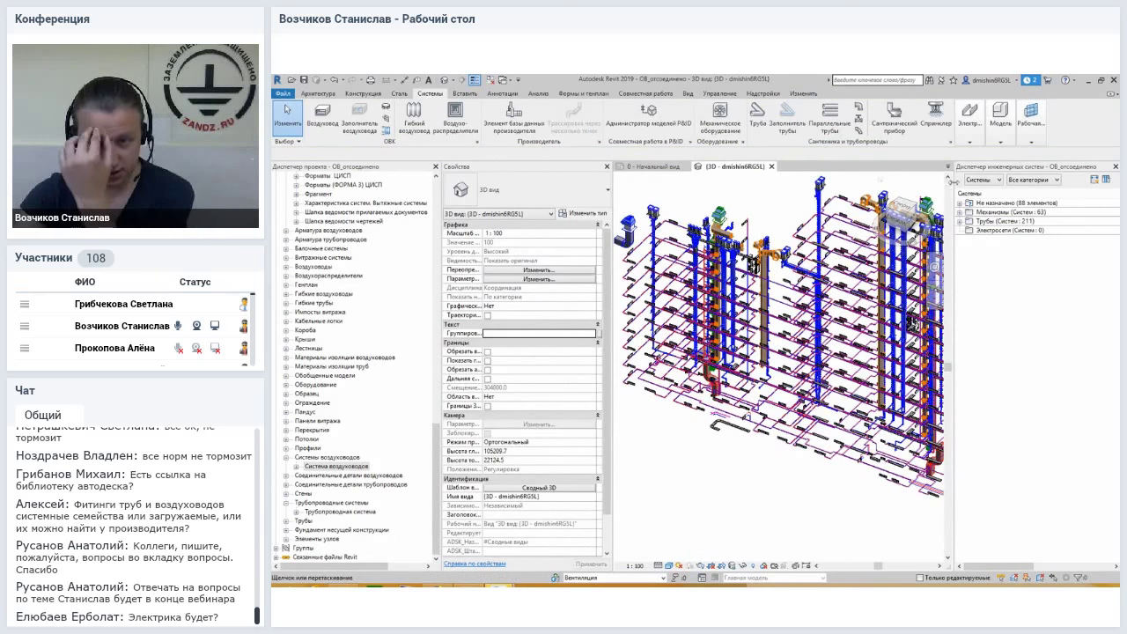
pyautogui.click(969, 117)
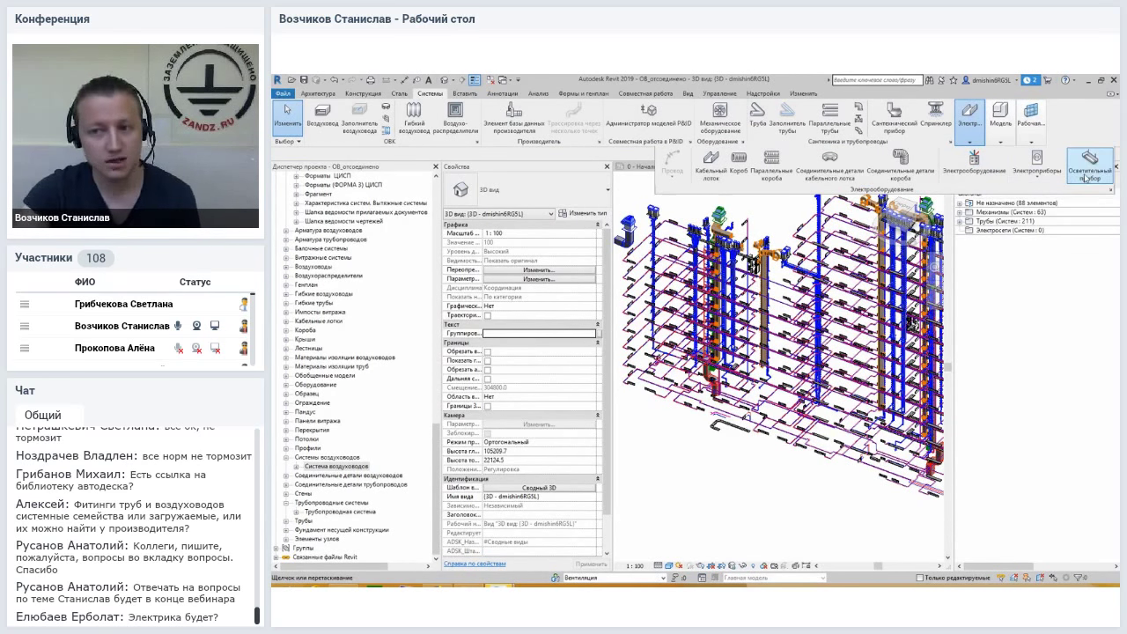
pyautogui.click(1042, 182)
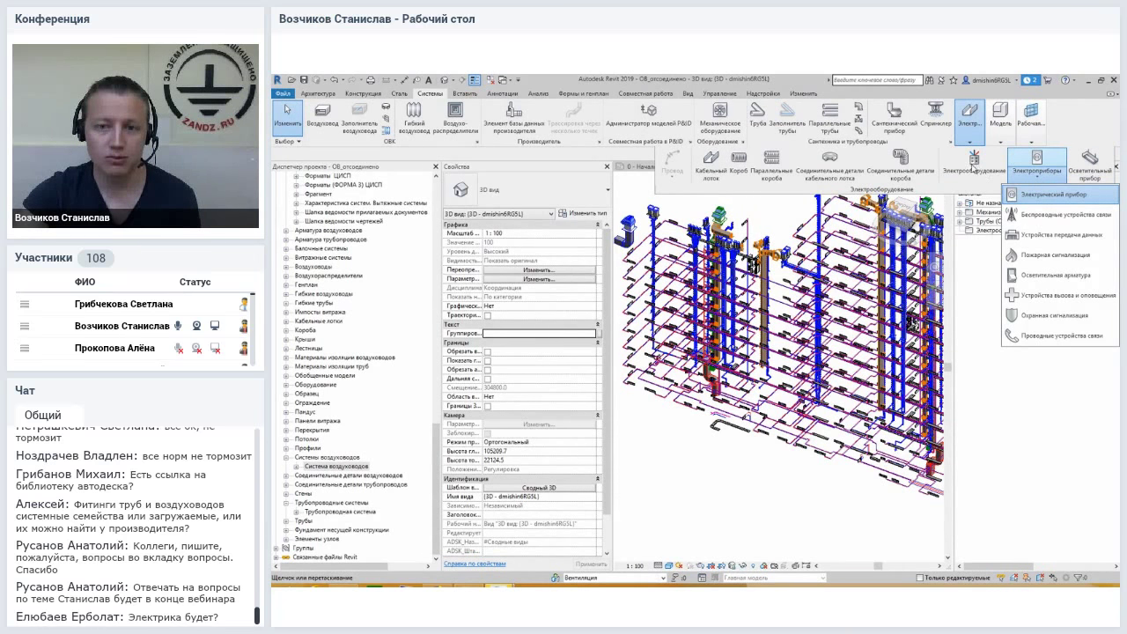
pyautogui.click(1052, 194)
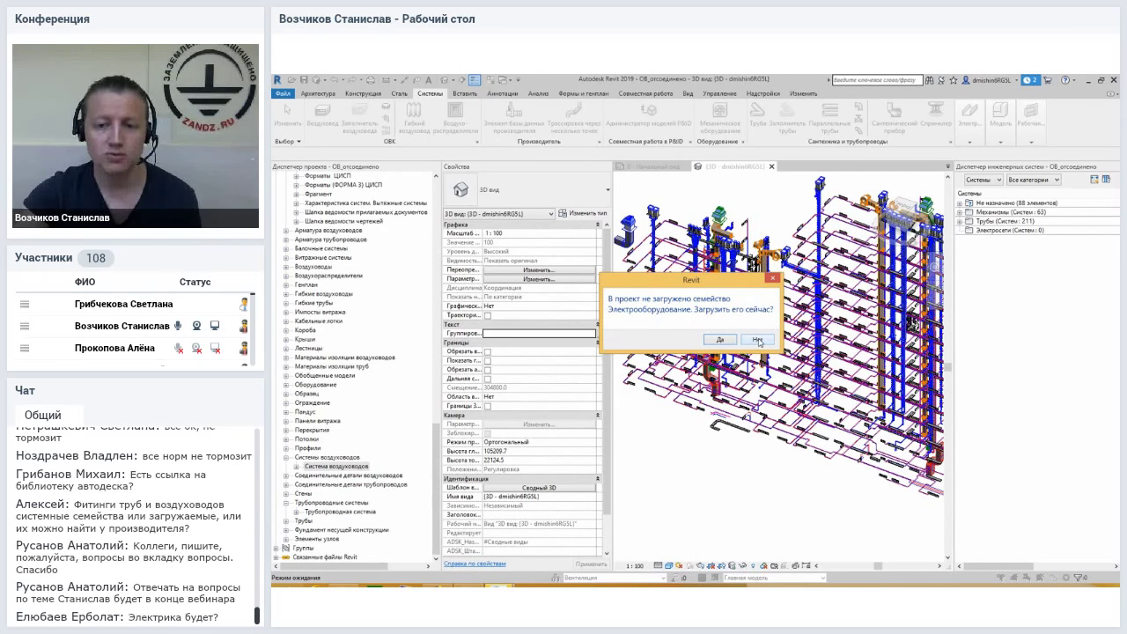
pyautogui.click(757, 340)
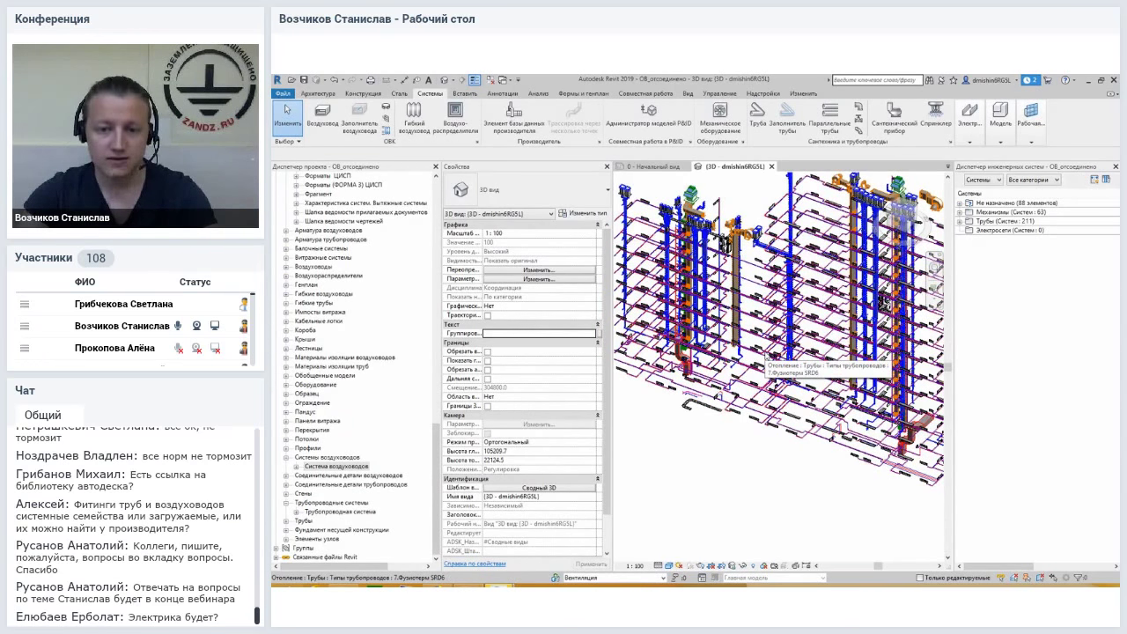
pyautogui.scroll(2, 740, 406)
pyautogui.scroll(2, 732, 421)
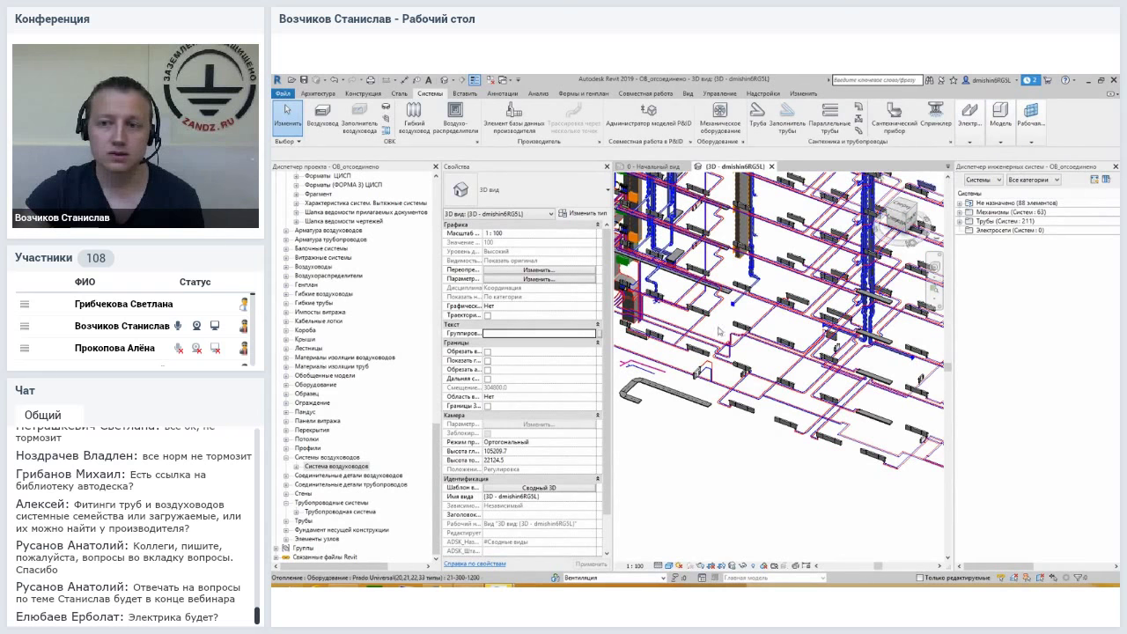
pyautogui.scroll(2, 809, 263)
pyautogui.scroll(1, 809, 263)
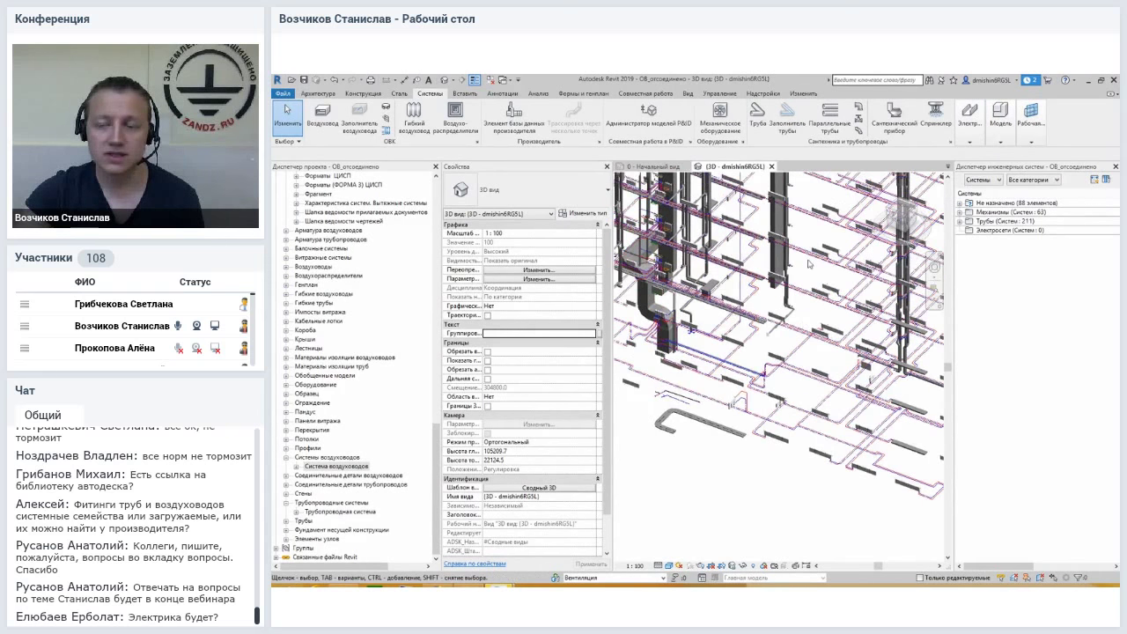
# Scroll the Project Browser to Views and open the Этаж 02 floor plan.
pyautogui.click(973, 141)
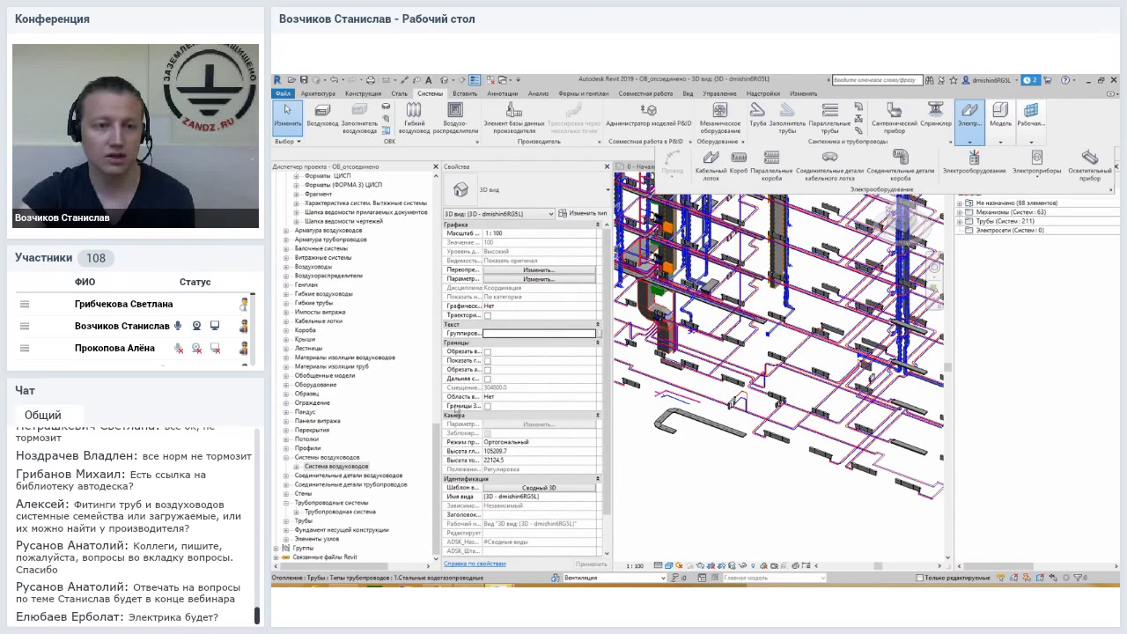
pyautogui.moveTo(436, 460); pyautogui.dragTo(436, 176)
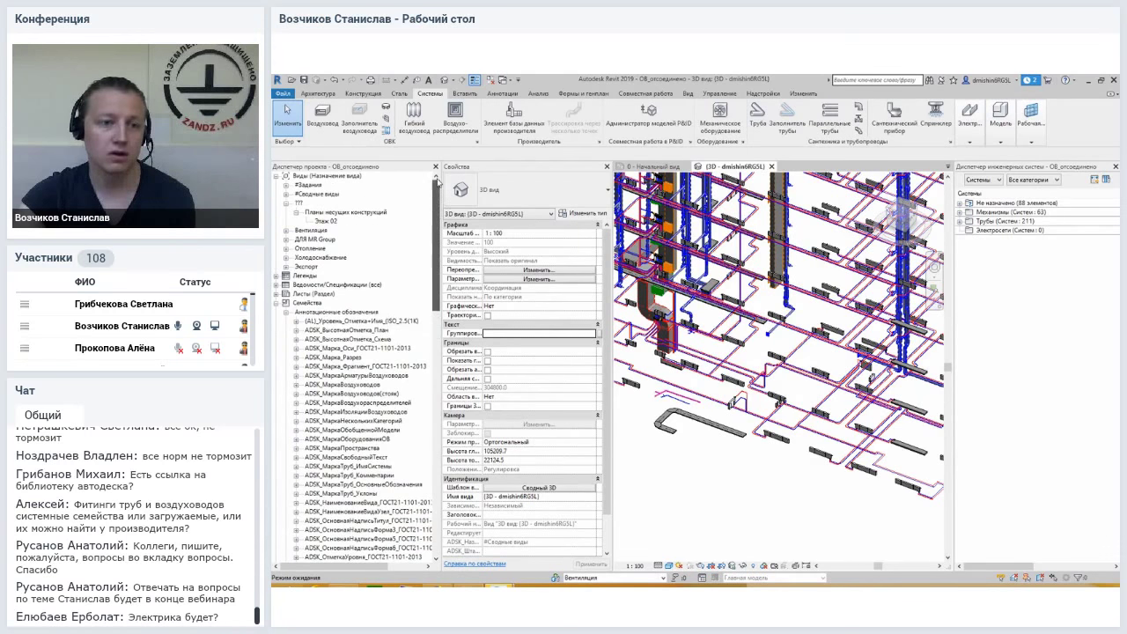
pyautogui.click(326, 221)
pyautogui.doubleClick(325, 222)
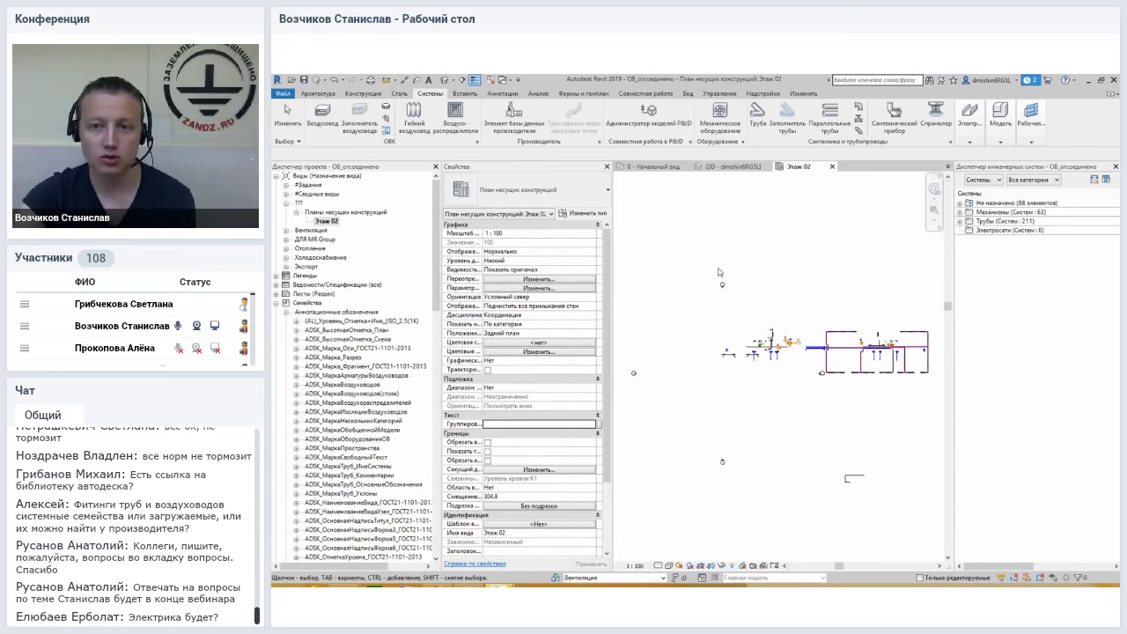
pyautogui.click(970, 115)
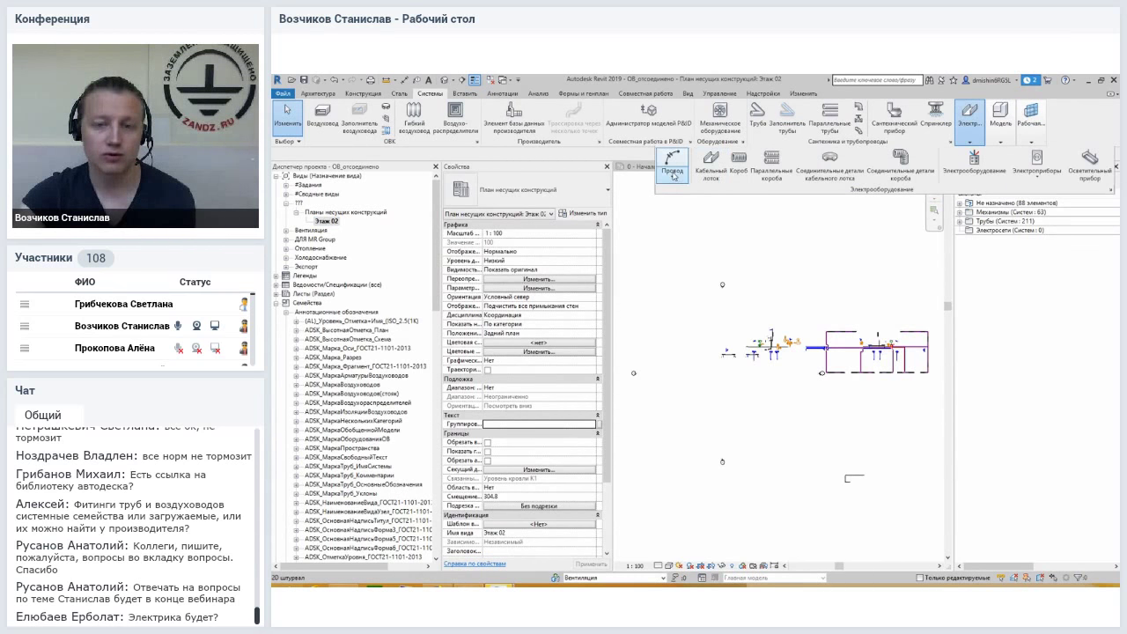
# Draw a chamfered three-point wire above the ventilation equipment, then inspect it.
pyautogui.click(675, 177)
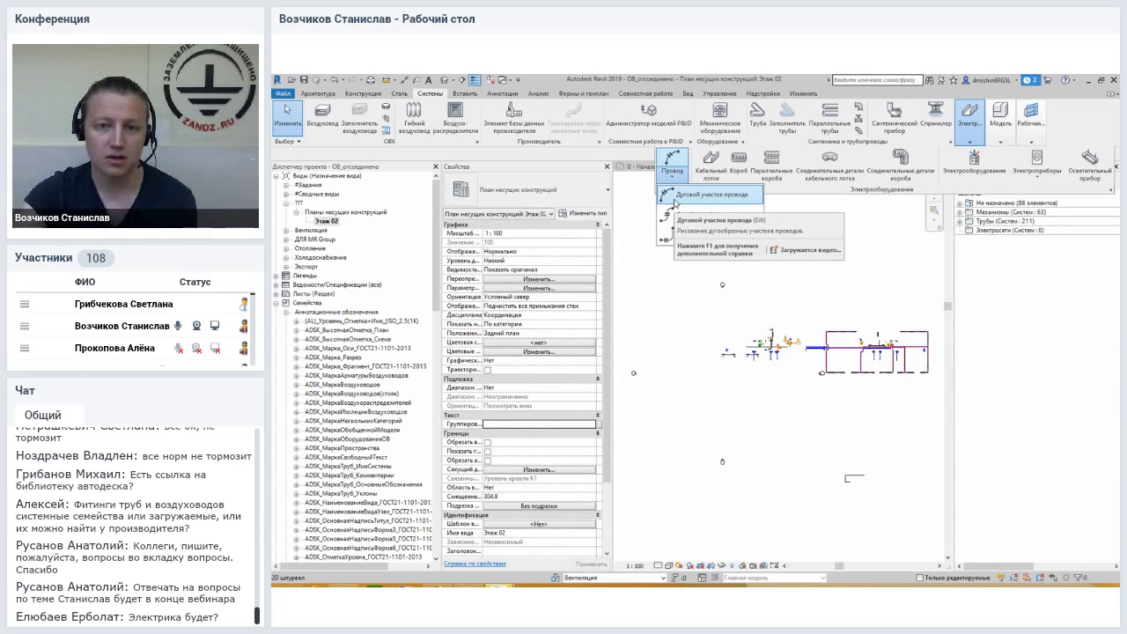
pyautogui.click(679, 197)
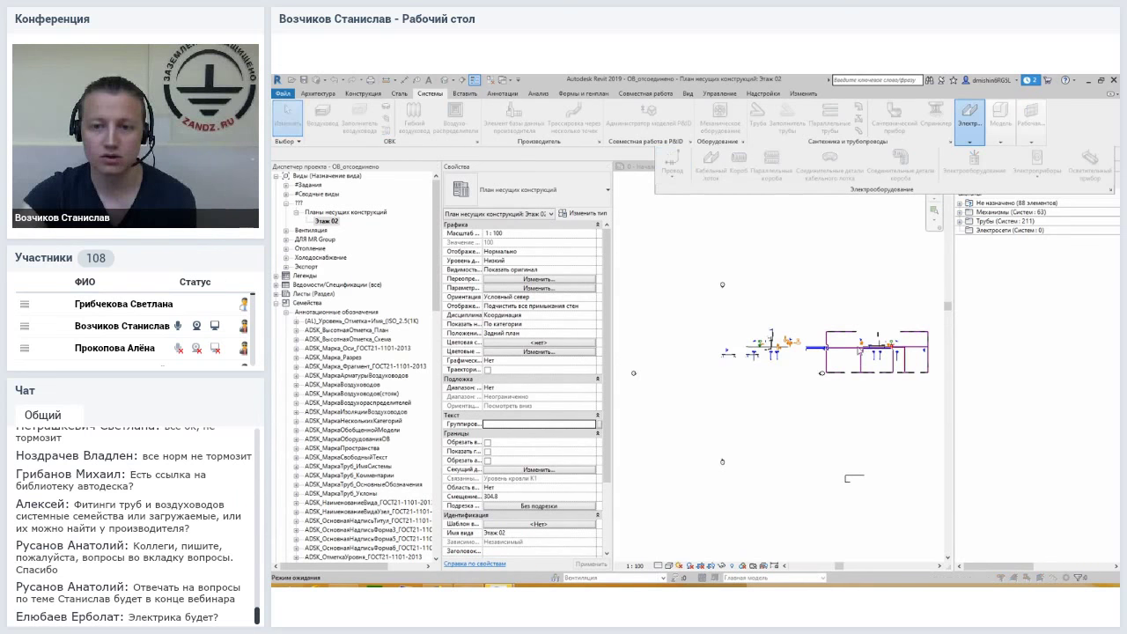
pyautogui.click(790, 239)
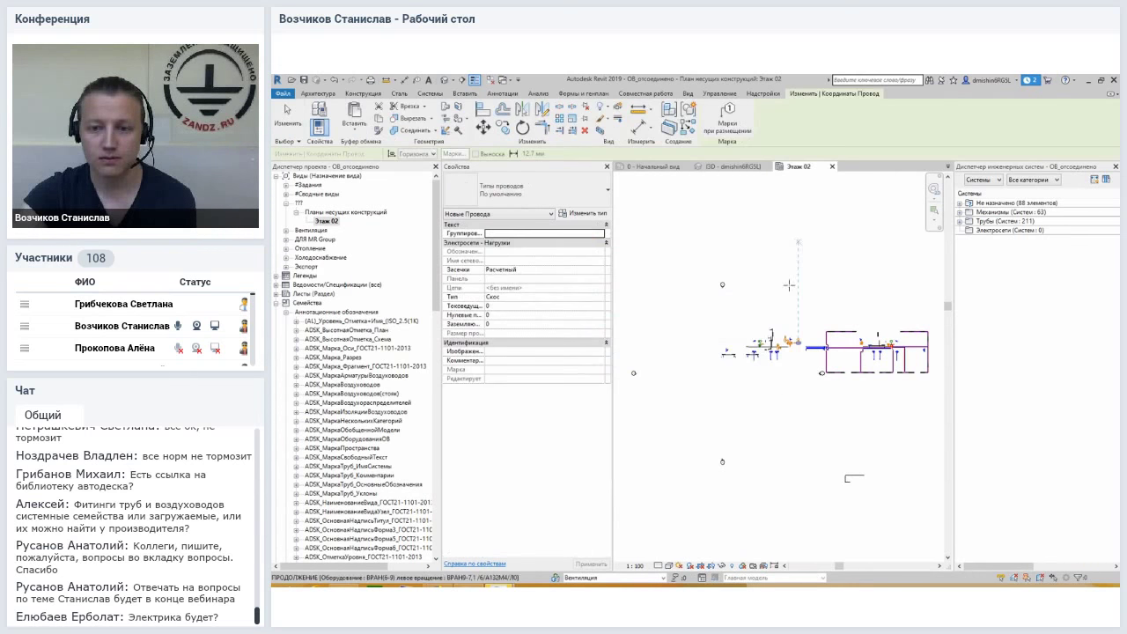
pyautogui.click(793, 301)
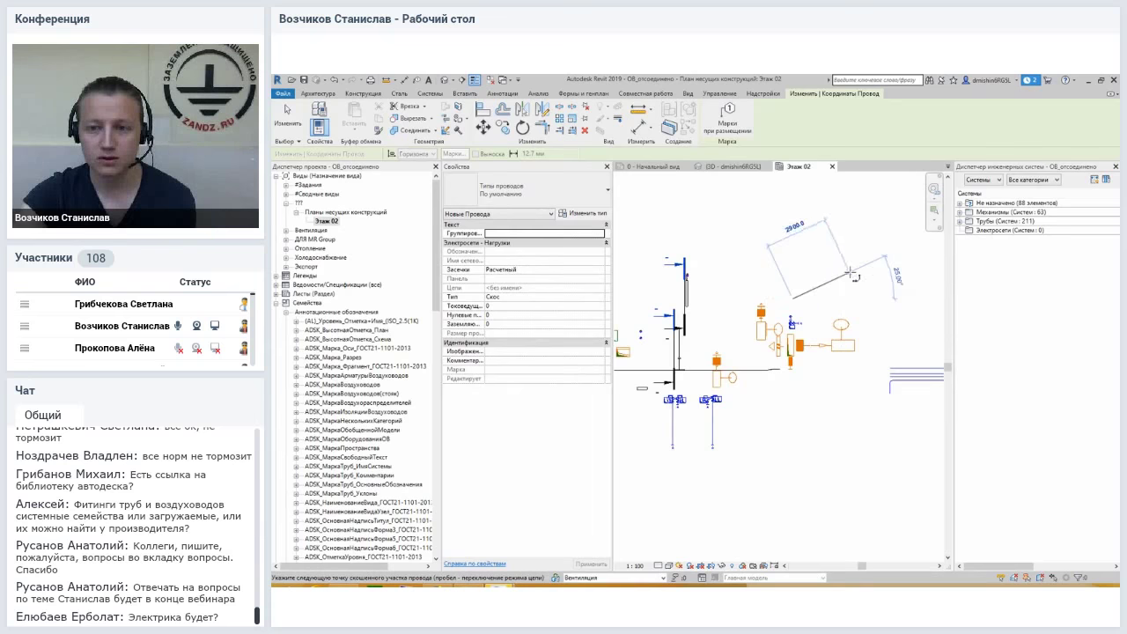
pyautogui.click(854, 234)
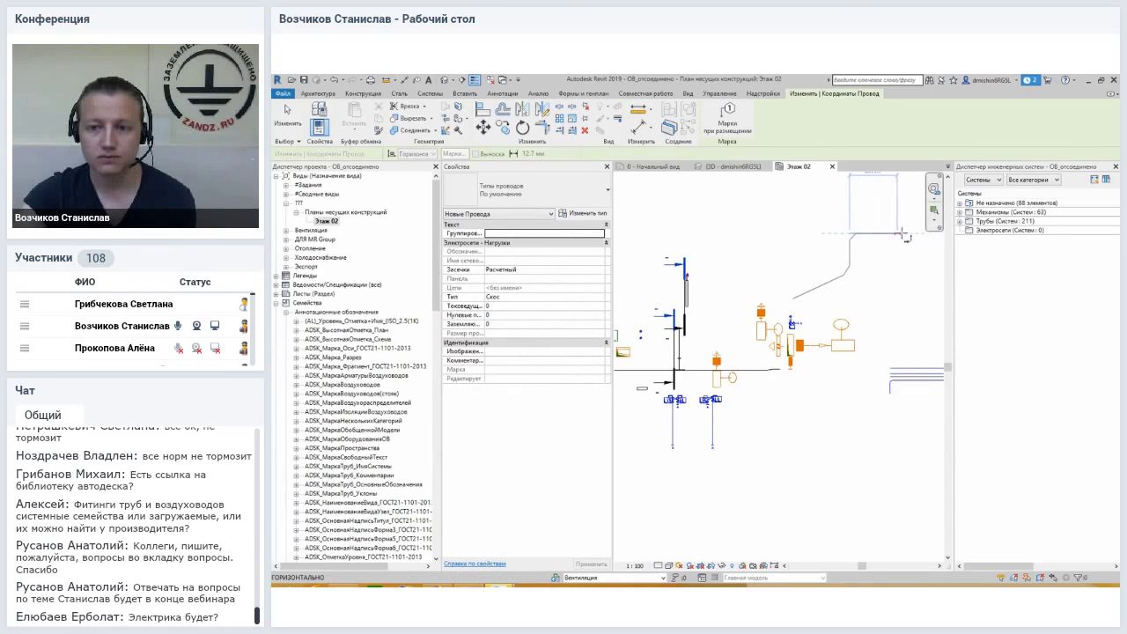
pyautogui.click(923, 277)
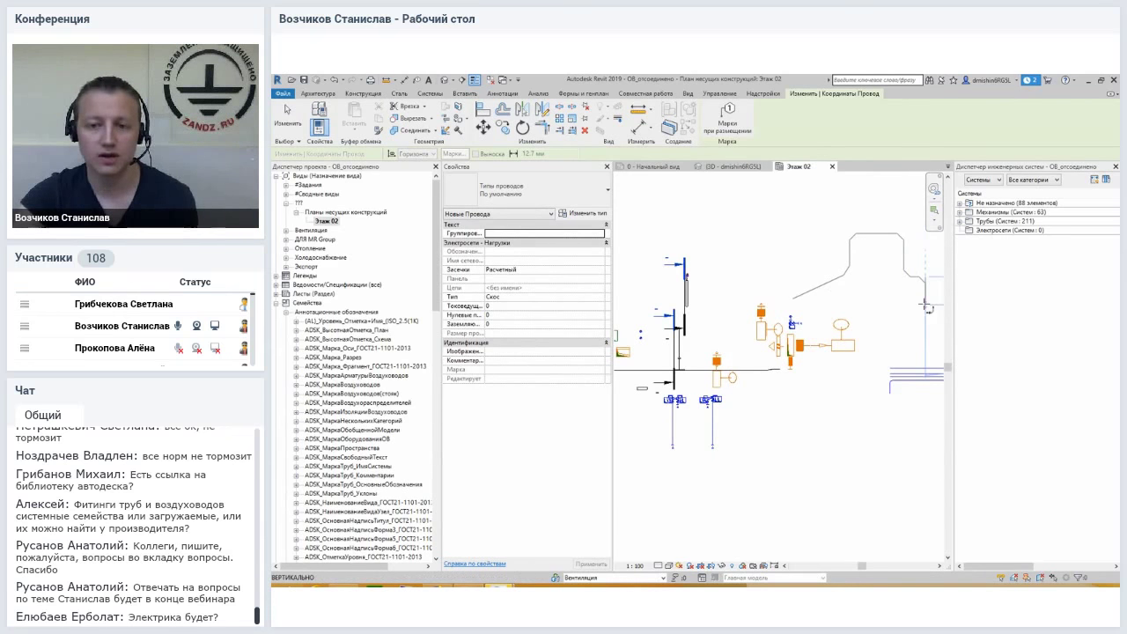
pyautogui.press('Escape')
pyautogui.press('Escape')
pyautogui.moveTo(906, 315); pyautogui.dragTo(793, 368, button='middle')
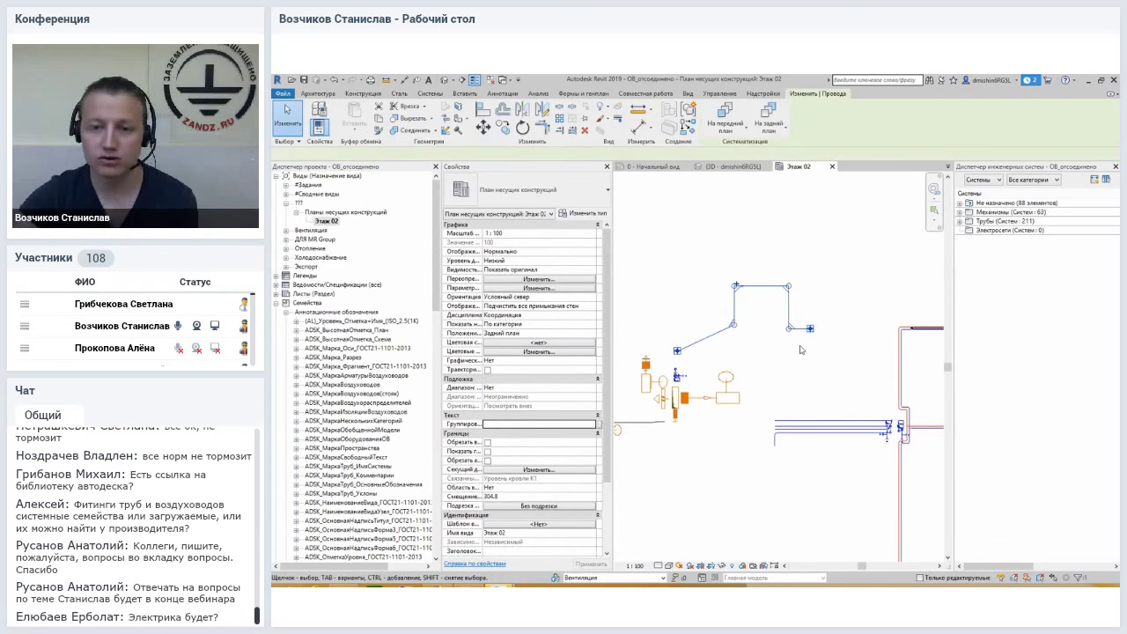
pyautogui.click(798, 328)
pyautogui.click(801, 350)
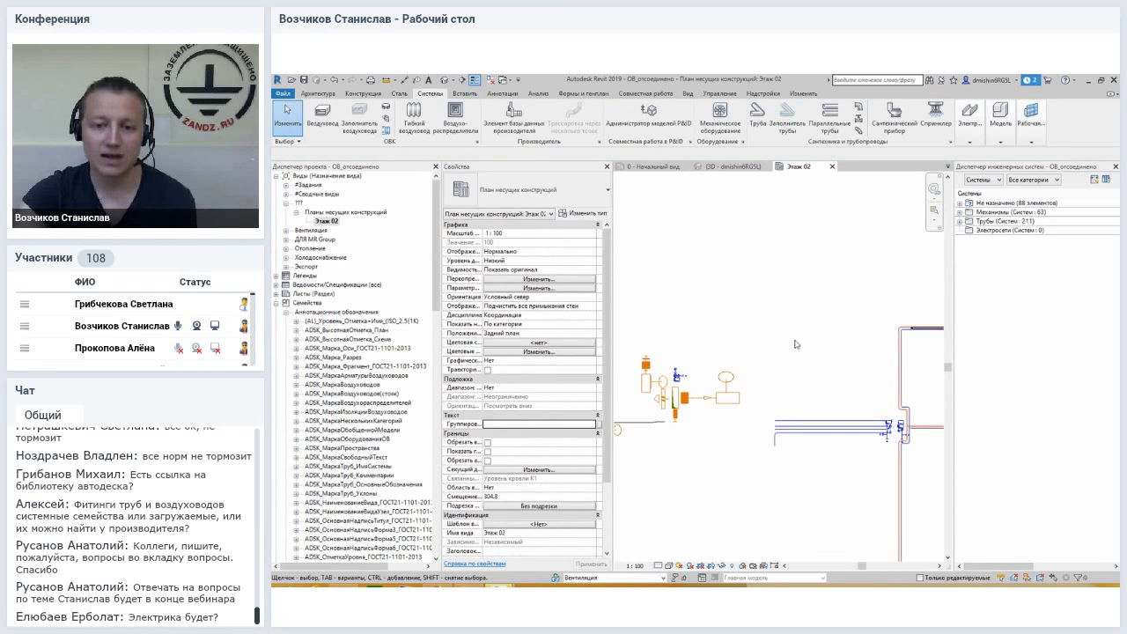
pyautogui.scroll(-3, 787, 339)
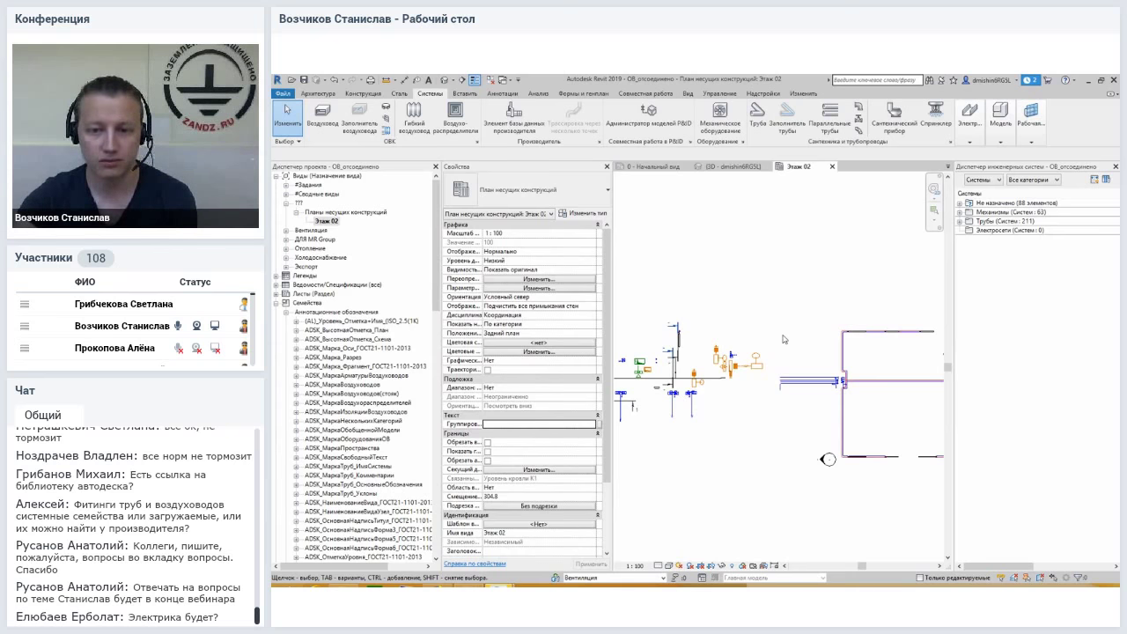
pyautogui.scroll(-1, 789, 355)
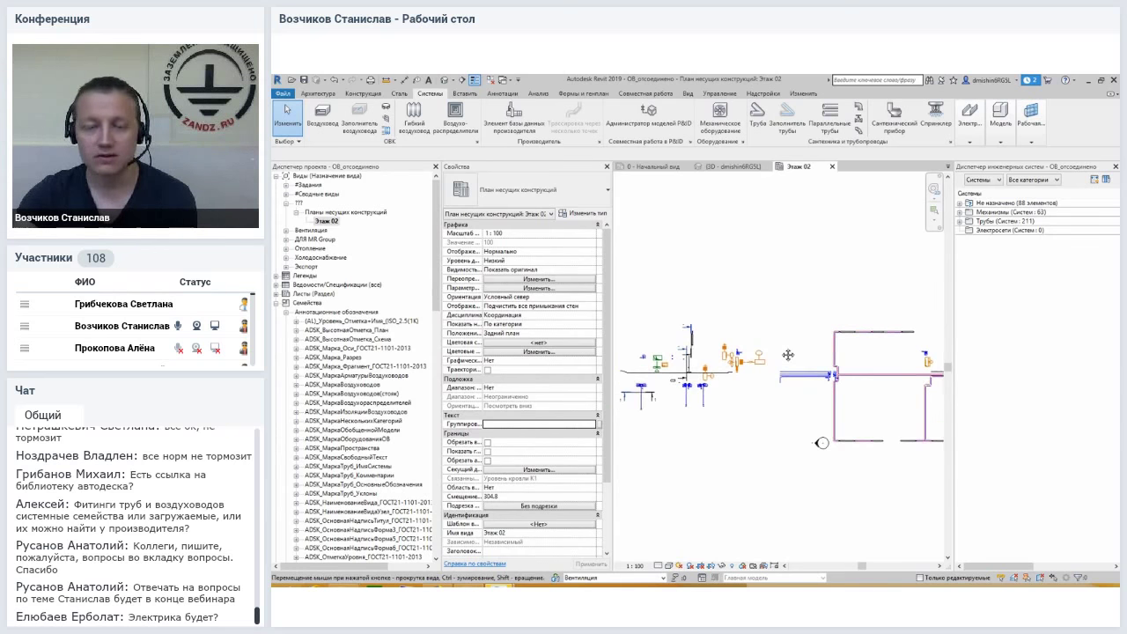
pyautogui.moveTo(788, 355); pyautogui.dragTo(768, 342, button='middle')
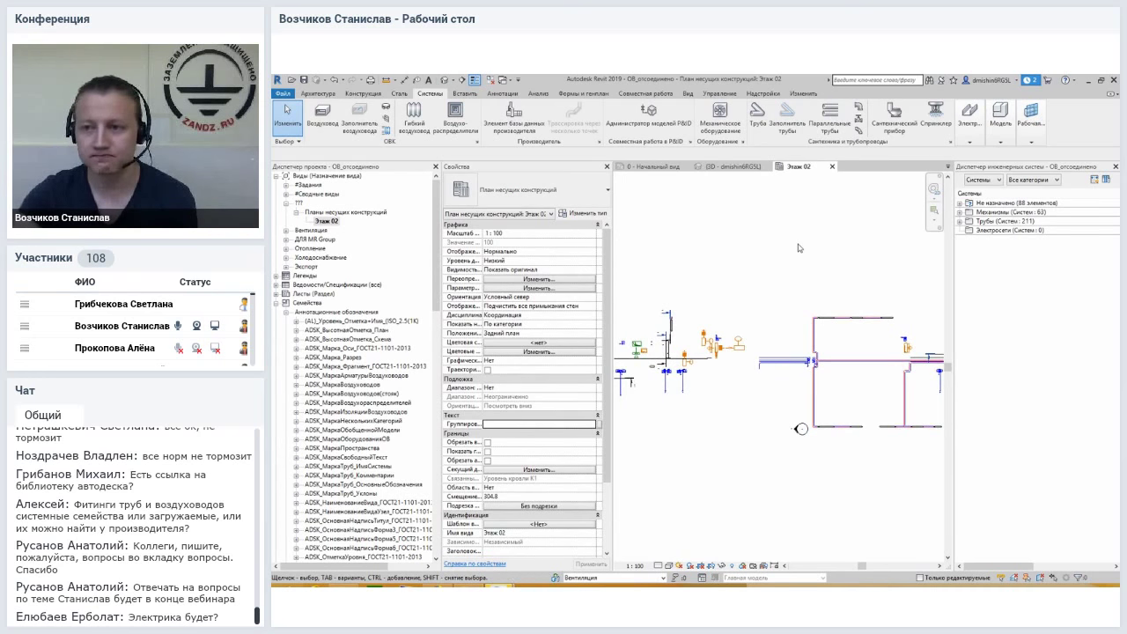
pyautogui.click(970, 114)
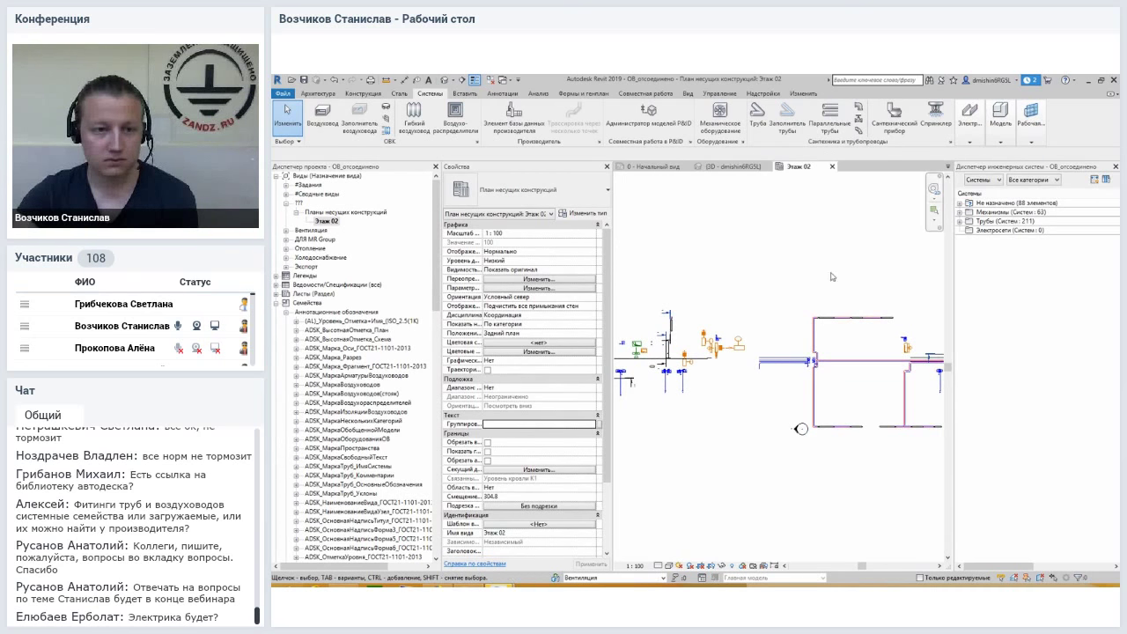
pyautogui.moveTo(434, 221); pyautogui.dragTo(434, 494)
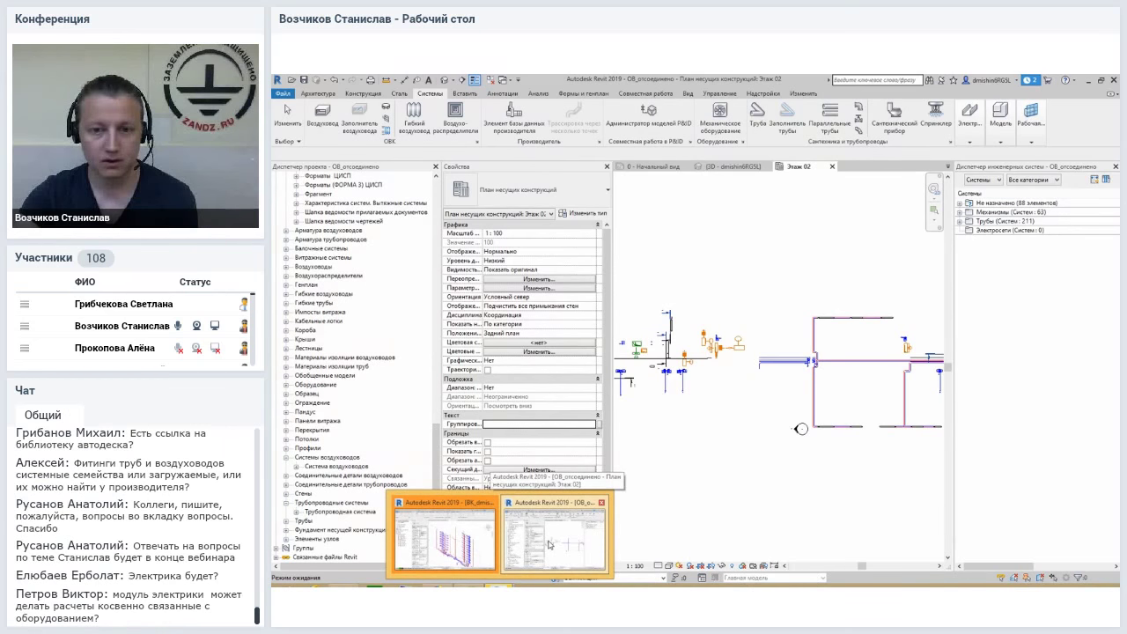
# Orbit the ОВ_отсоединено 3D view to a new angle, then bring the Mirapolis webinar room forward.
pyautogui.click(444, 536)
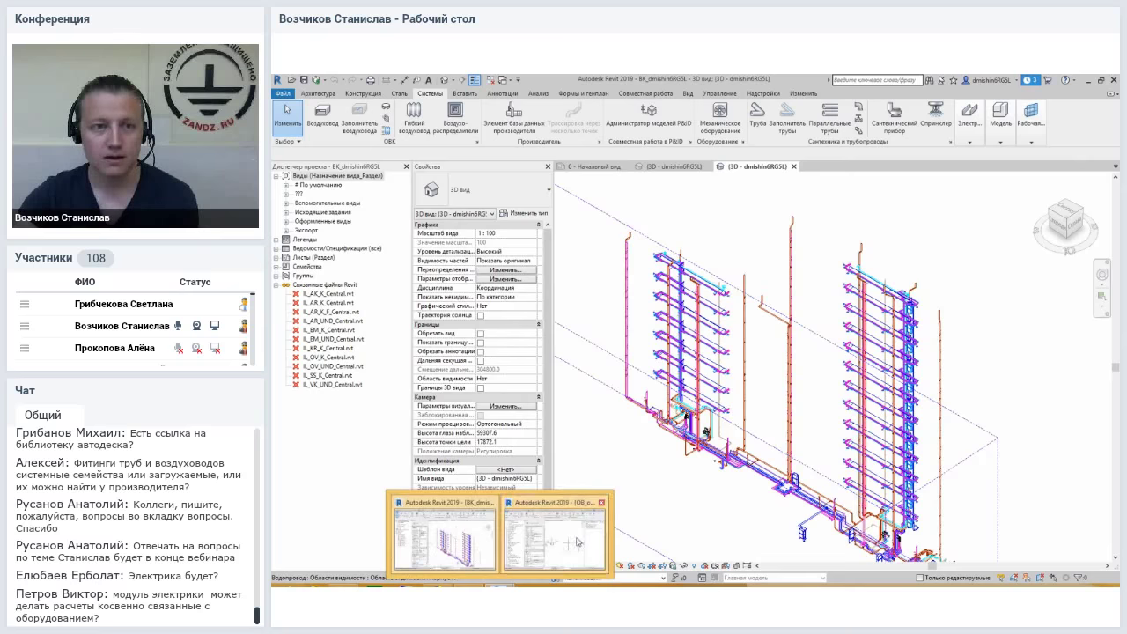
pyautogui.click(578, 543)
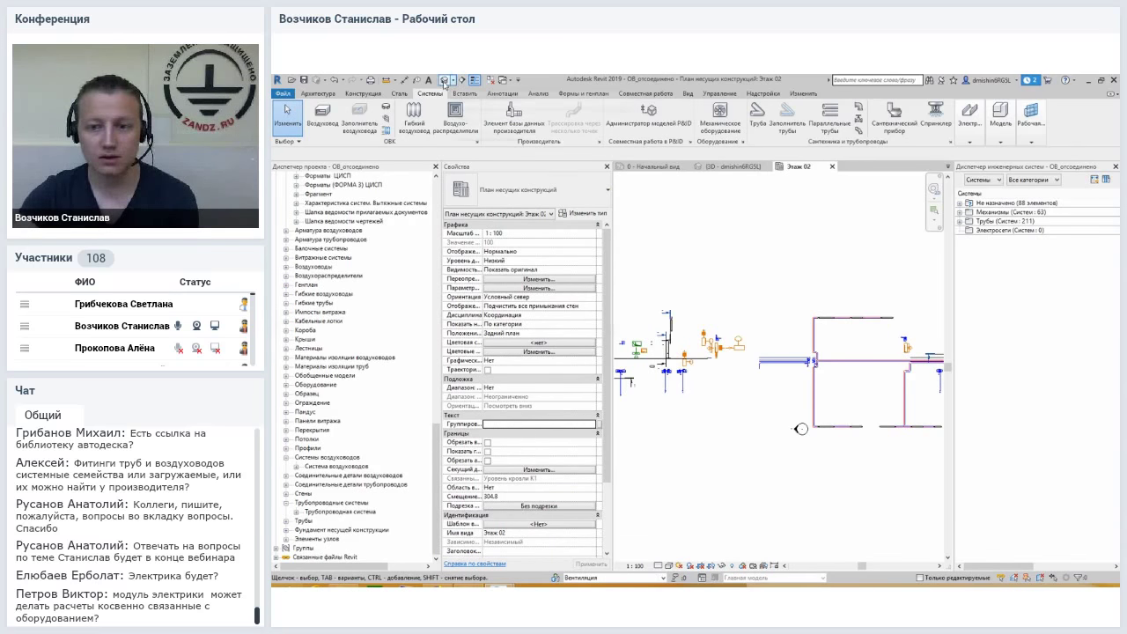
pyautogui.click(445, 81)
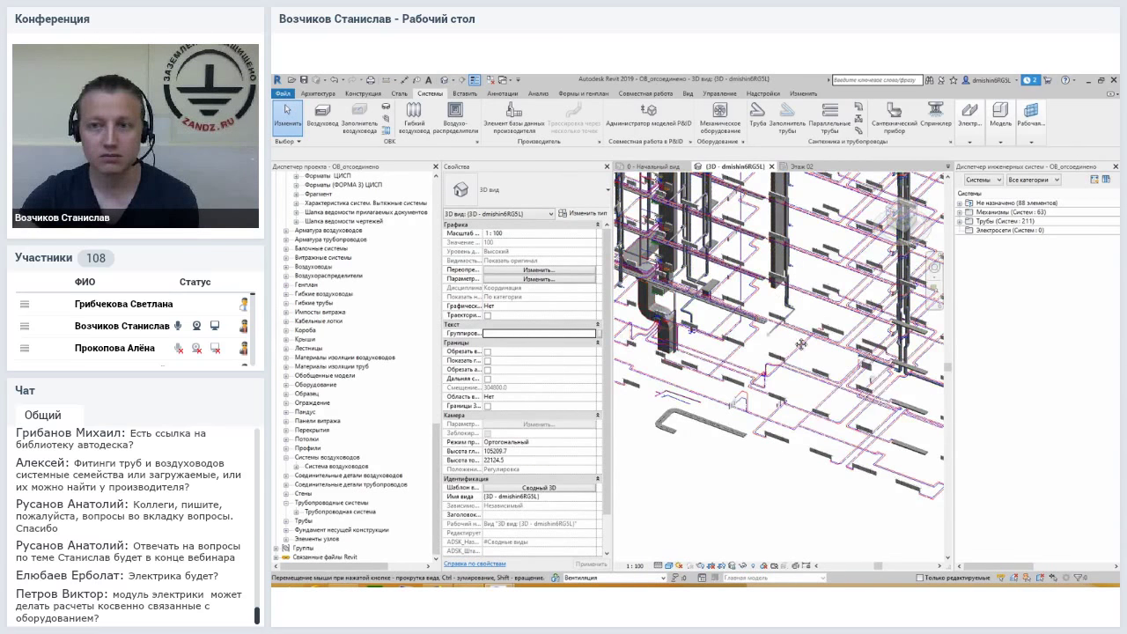
pyautogui.scroll(-3, 801, 345)
pyautogui.scroll(-3, 802, 346)
pyautogui.scroll(-3, 793, 352)
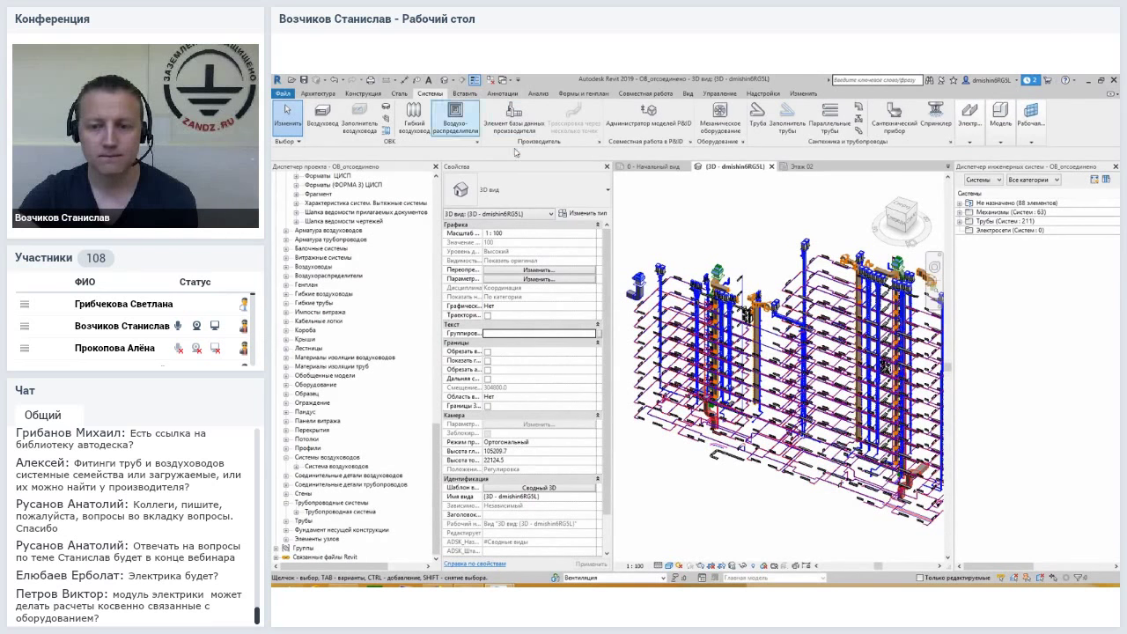
pyautogui.keyDown('shift'); pyautogui.moveTo(940, 472); pyautogui.dragTo(620, 472, button='middle'); pyautogui.keyUp('shift')
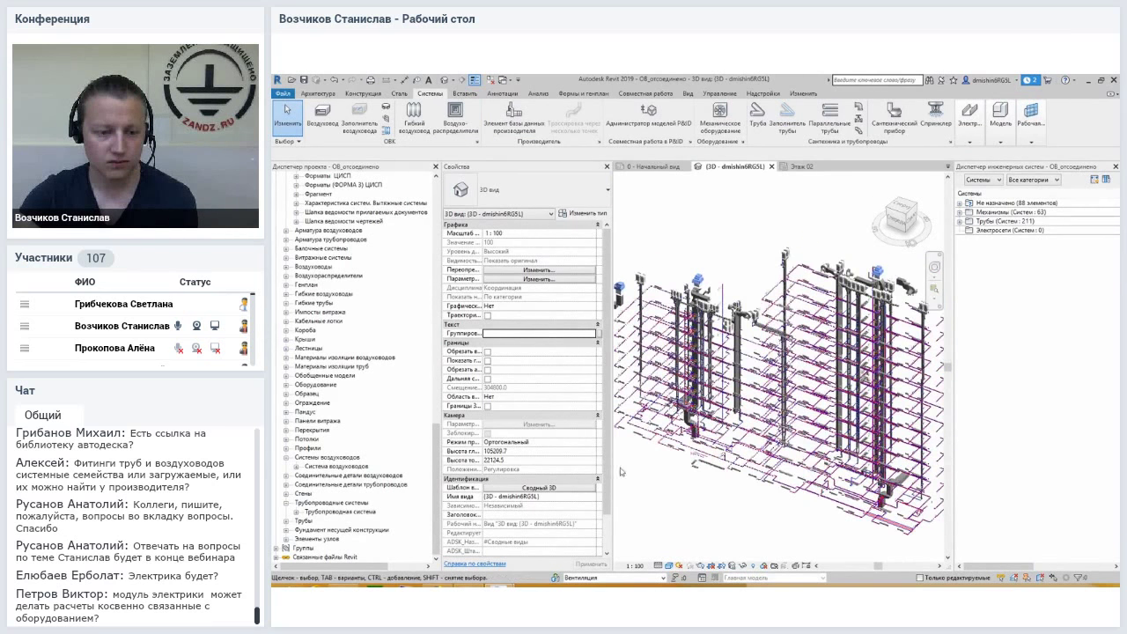
pyautogui.click(499, 585)
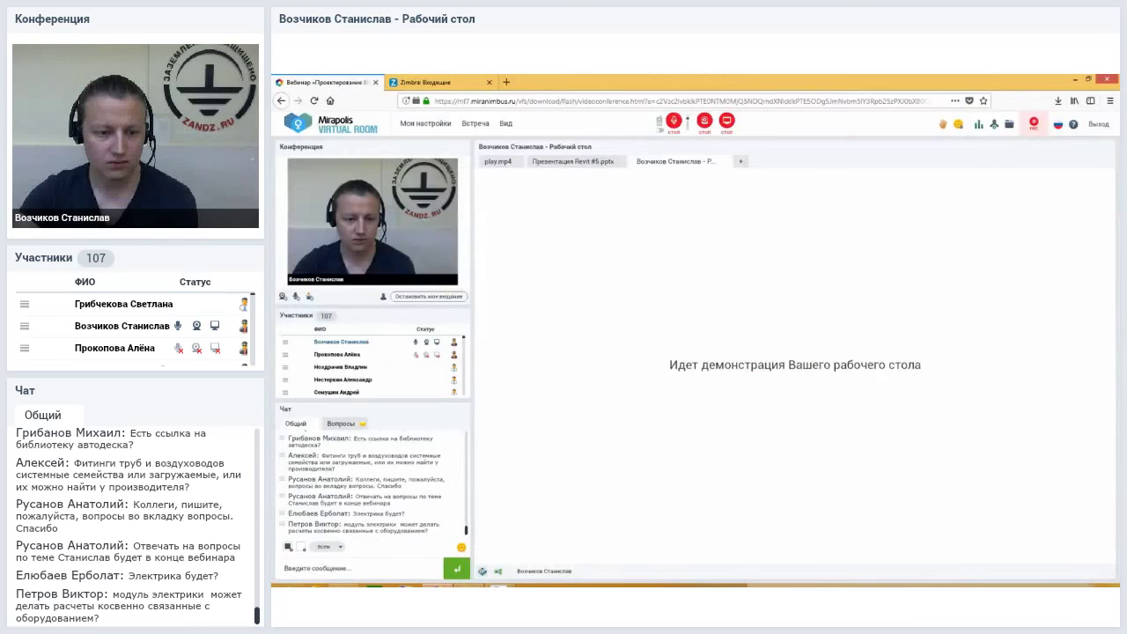
pyautogui.moveTo(369, 493)
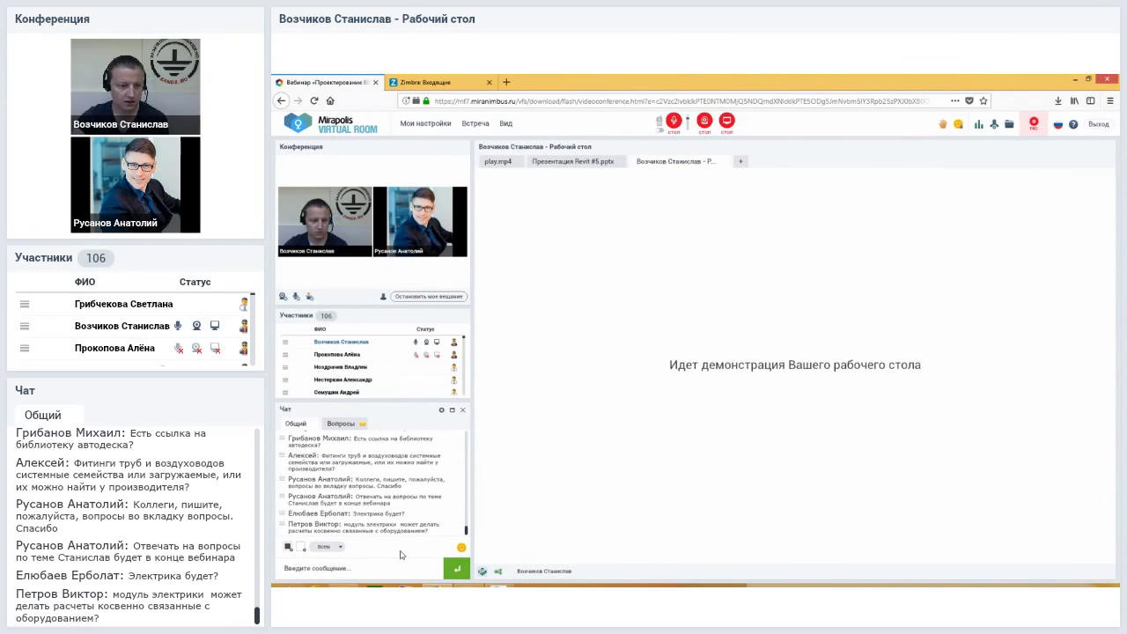
# Switch the chat to the Вопросы tab and scroll through the questions.
pyautogui.click(353, 428)
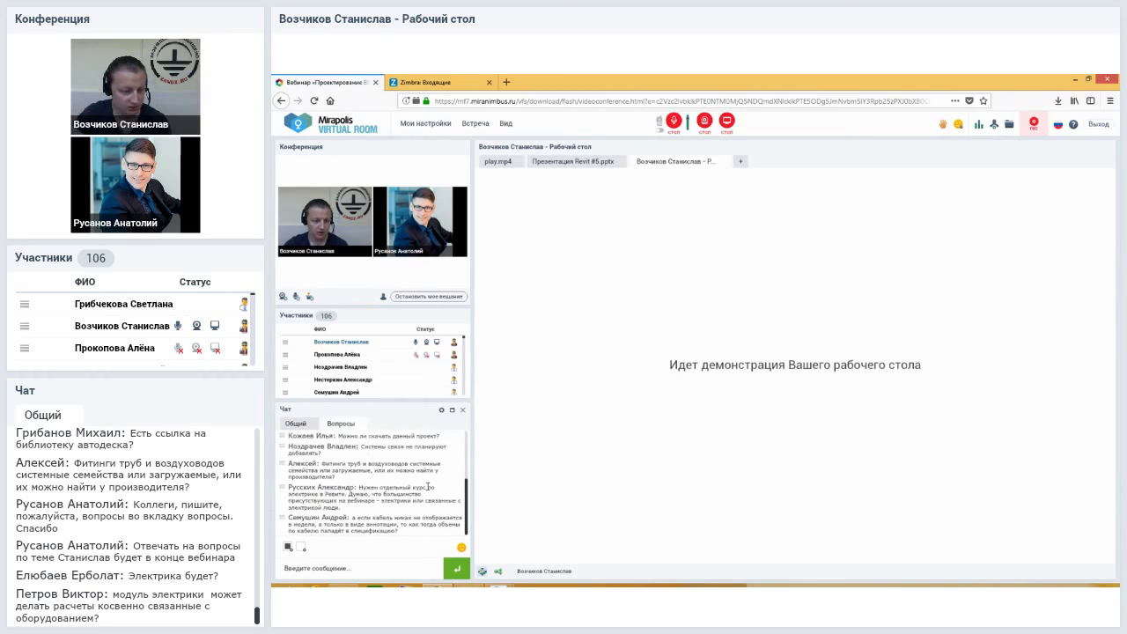
pyautogui.scroll(3, 428, 487)
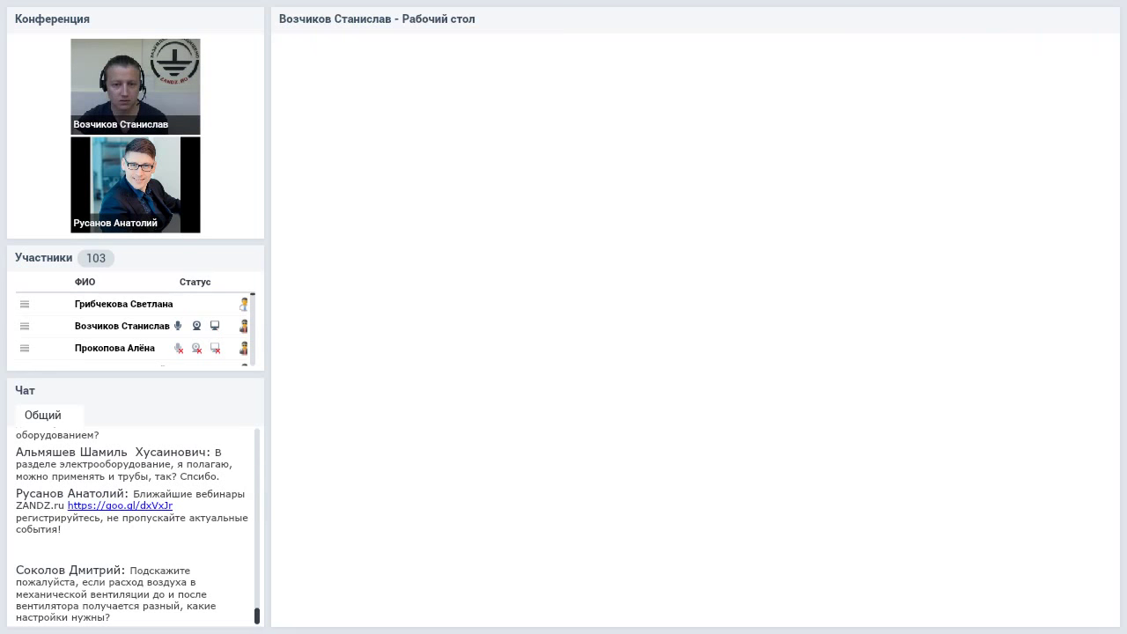
# Copy the rooftop exhaust fan and its J-shaped duct, placing the copy left of the original.
pyautogui.scroll(1, 658, 327)
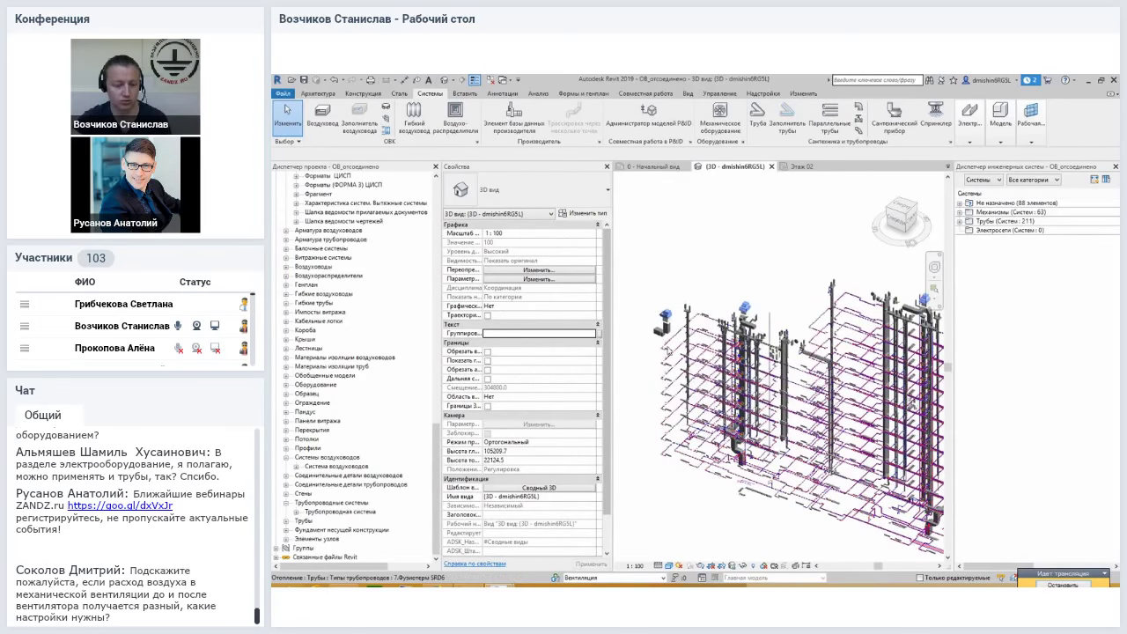
pyautogui.scroll(2, 658, 327)
pyautogui.scroll(2, 658, 327)
pyautogui.moveTo(658, 327); pyautogui.dragTo(749, 335, button='middle')
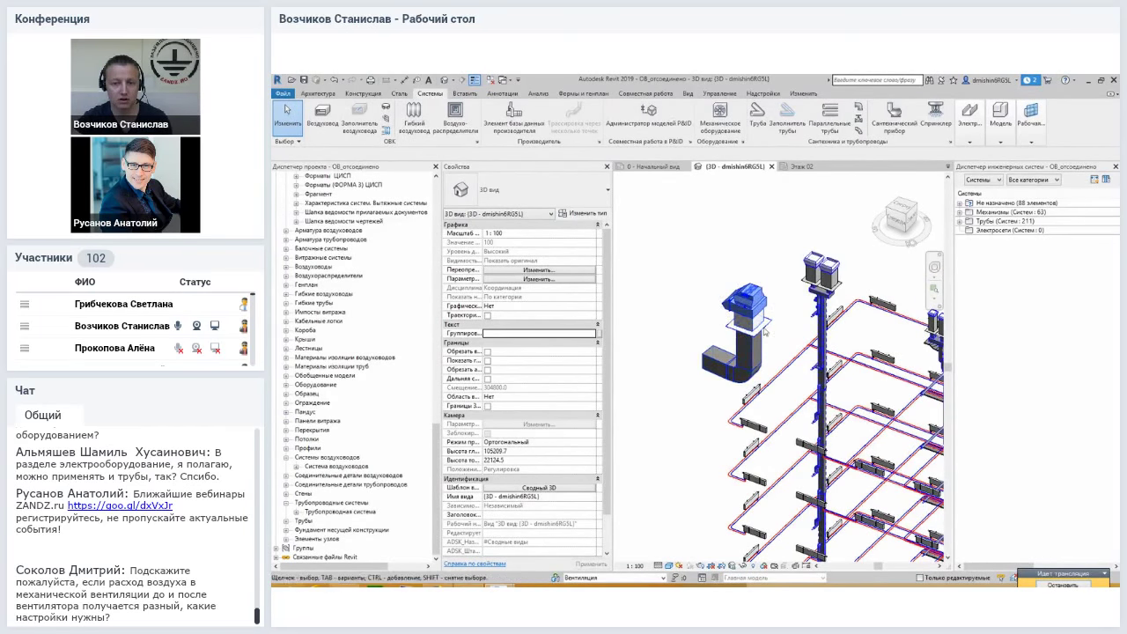
pyautogui.click(754, 353)
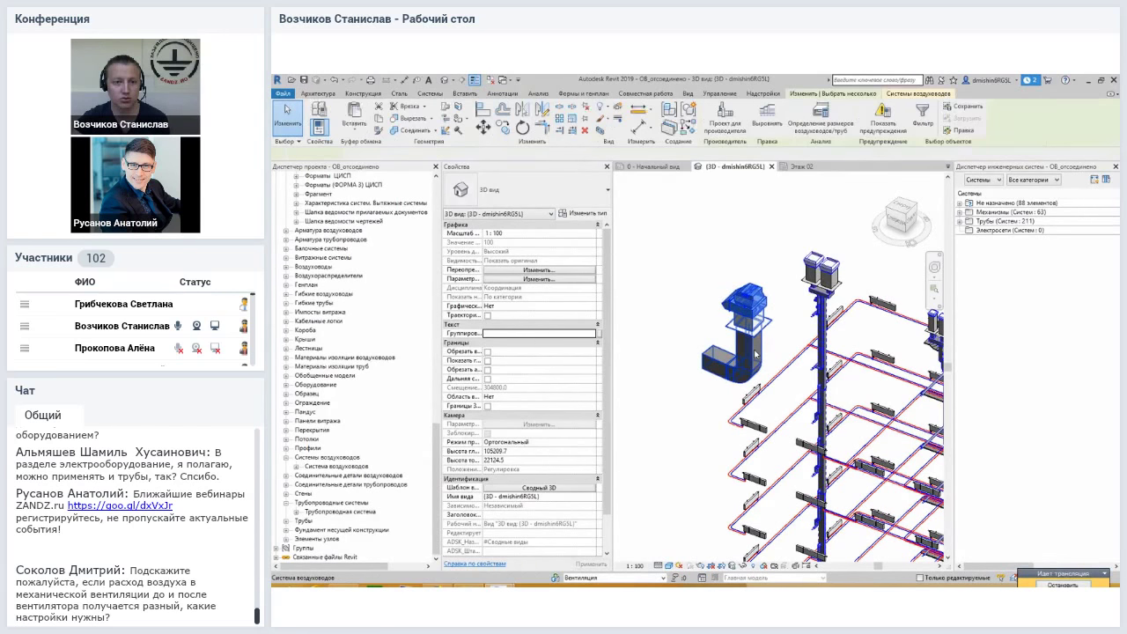
pyautogui.click(483, 127)
pyautogui.click(687, 373)
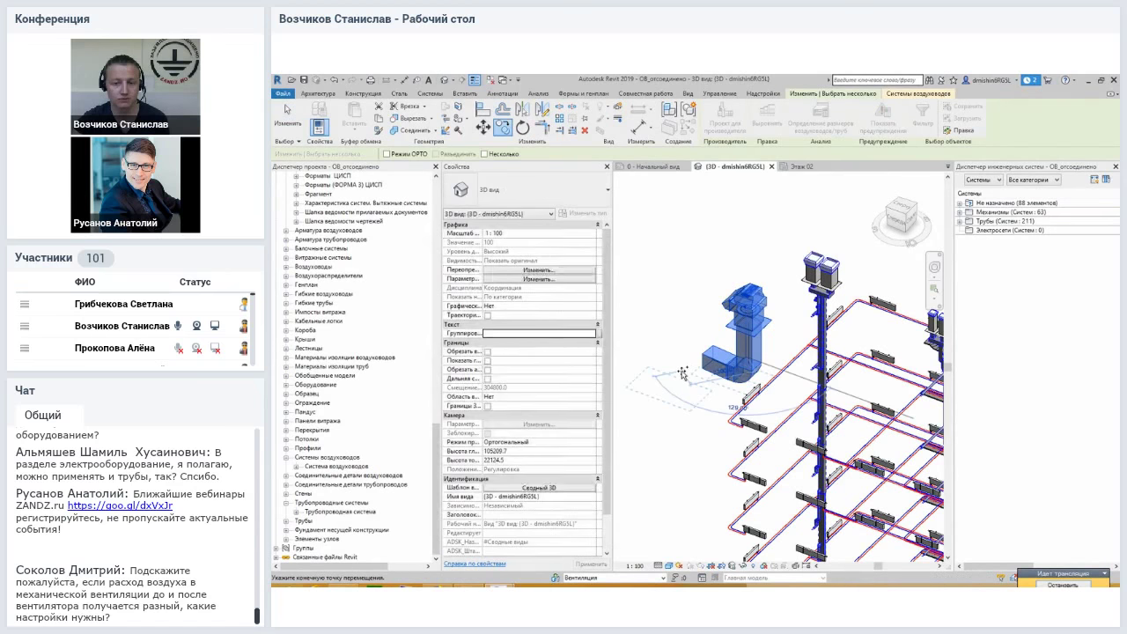
pyautogui.click(683, 377)
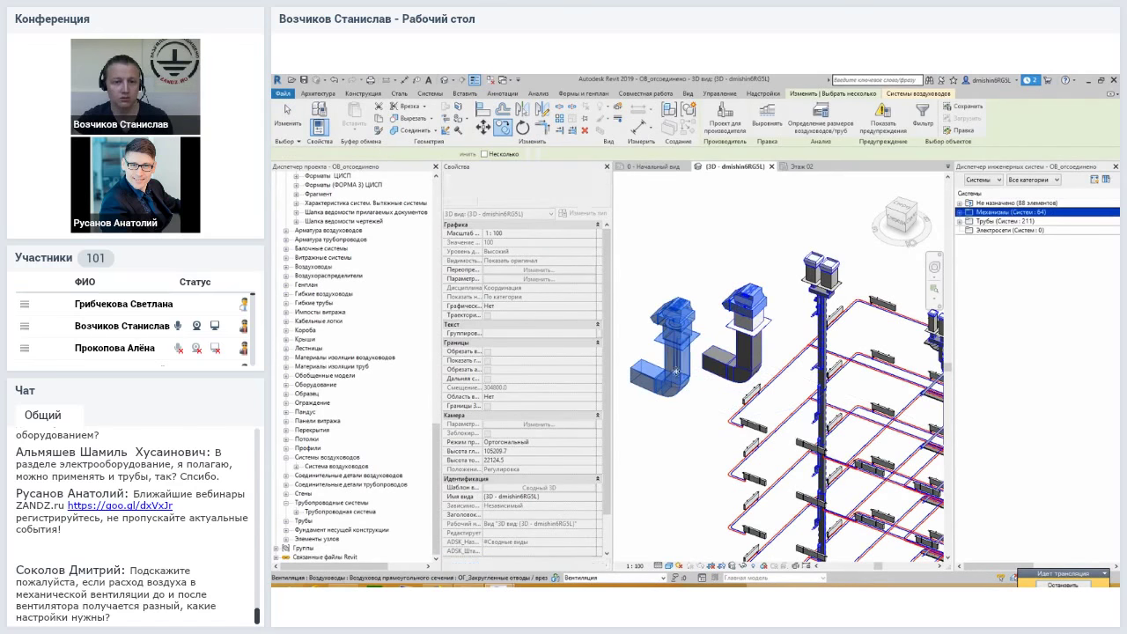
# Clear the selection and pre-highlight the copied fan and its duct system.
pyautogui.scroll(2, 697, 380)
pyautogui.scroll(2, 703, 386)
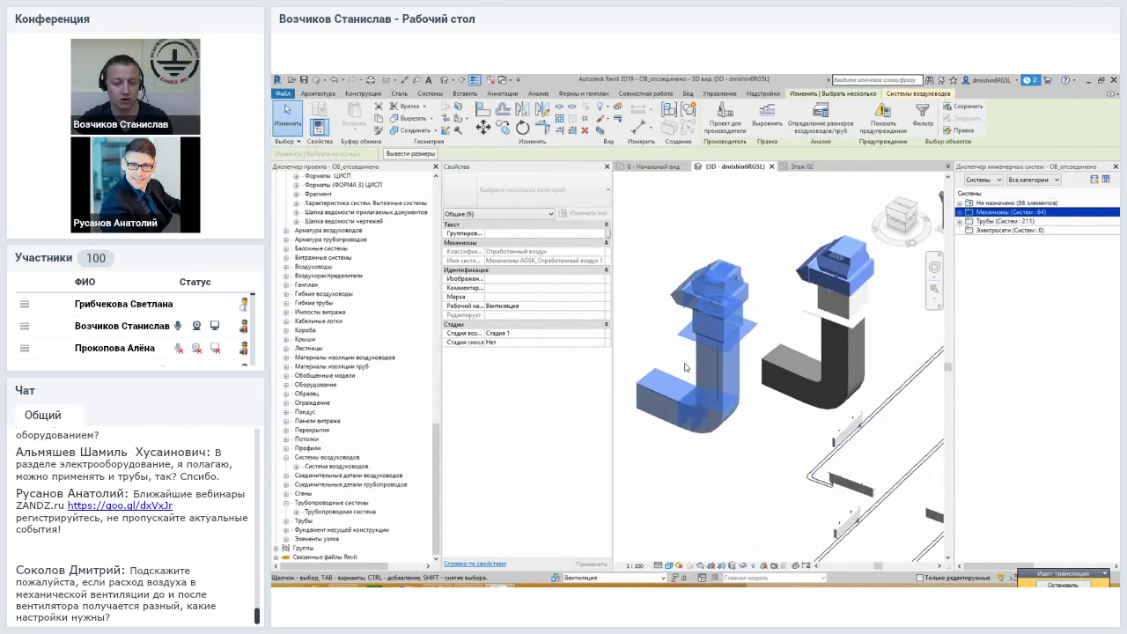
pyautogui.press('Escape')
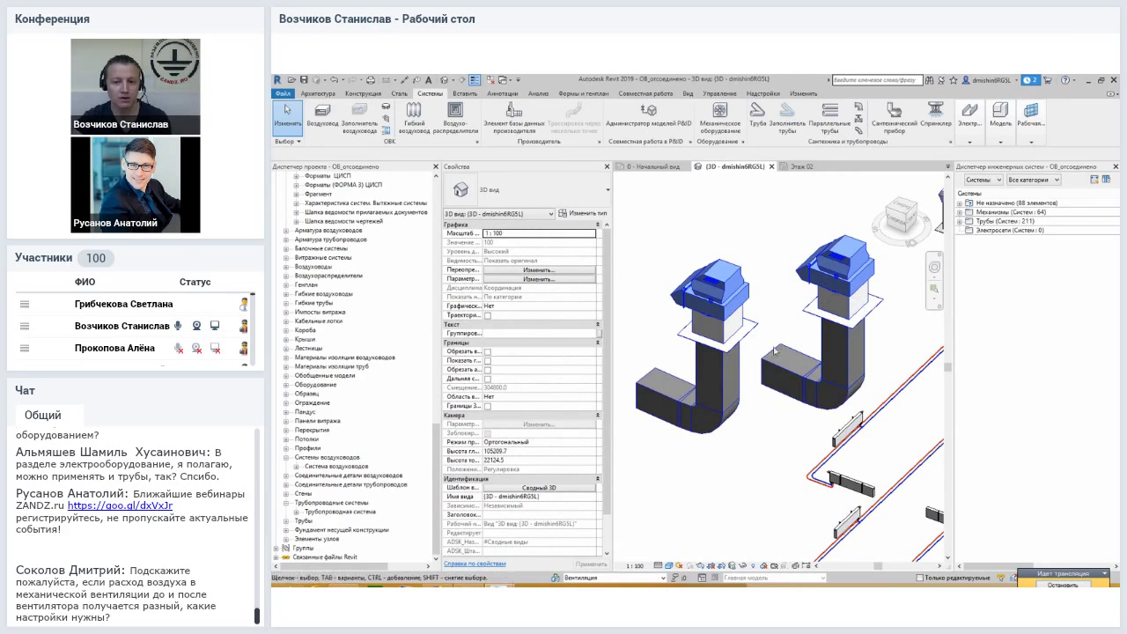
pyautogui.press('Tab')
pyautogui.press('Tab')
pyautogui.press('Tab')
pyautogui.press('Tab')
pyautogui.press('Tab')
pyautogui.press('Tab')
pyautogui.press('Tab')
pyautogui.press('Tab')
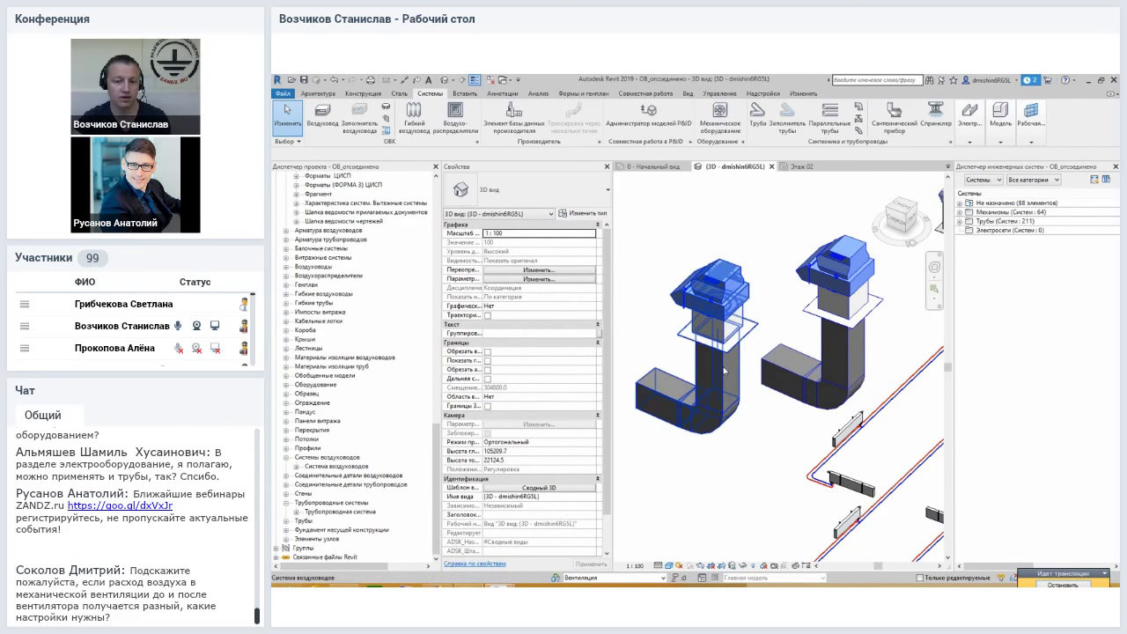
pyautogui.press('Tab')
pyautogui.press('Tab')
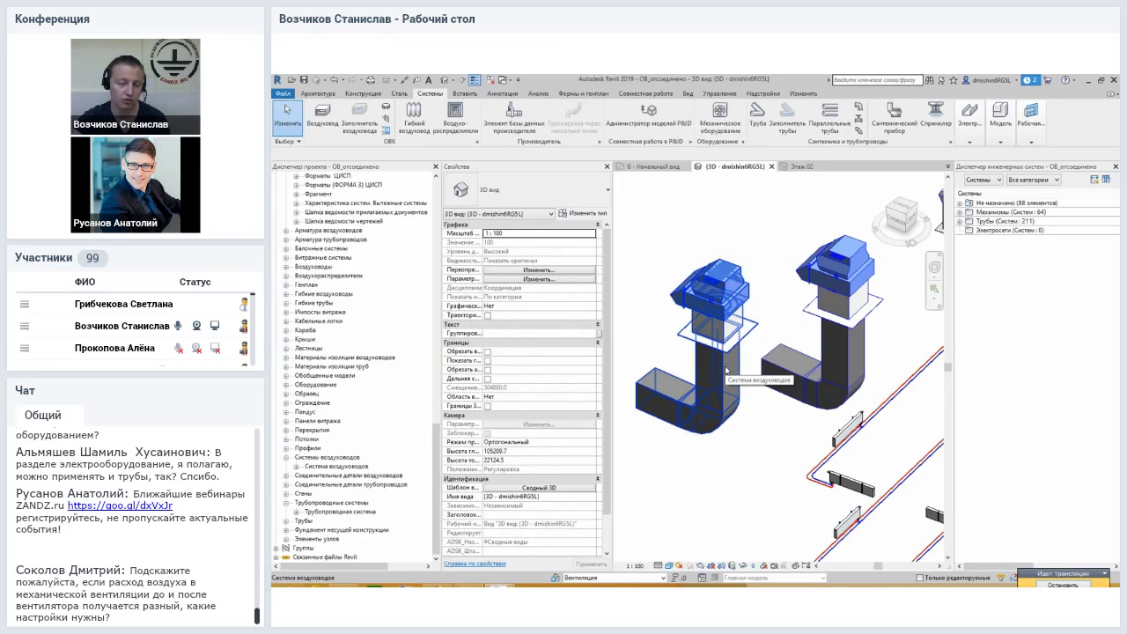
# Select the copied fan's exhaust air system, Механизмы ADSK_Отработанный воздух 1.
pyautogui.press('Tab')
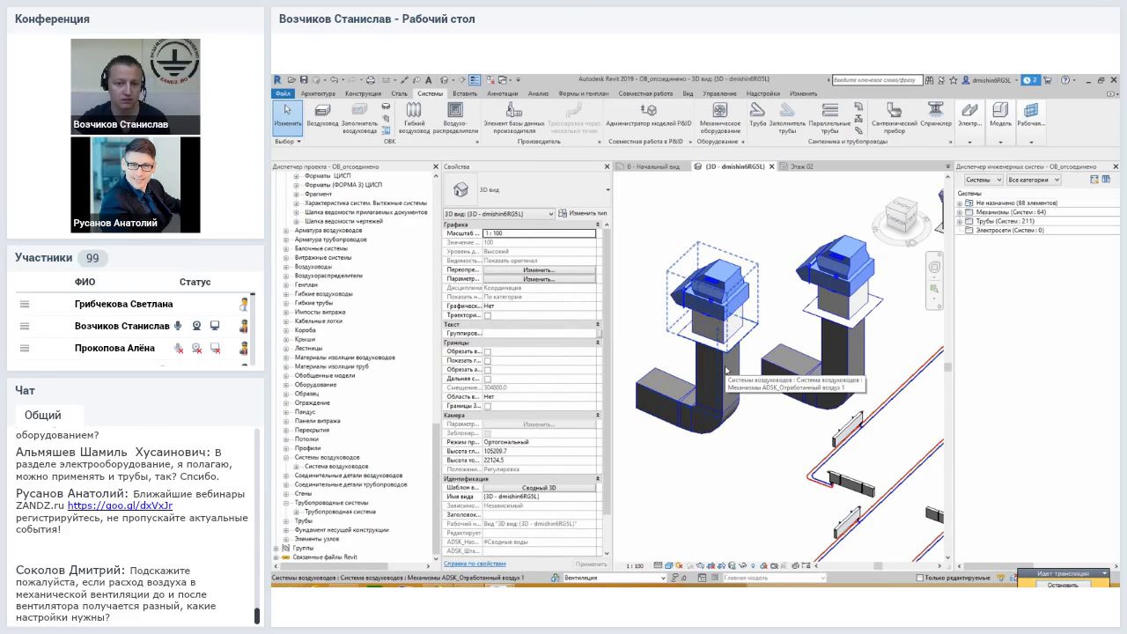
pyautogui.click(726, 371)
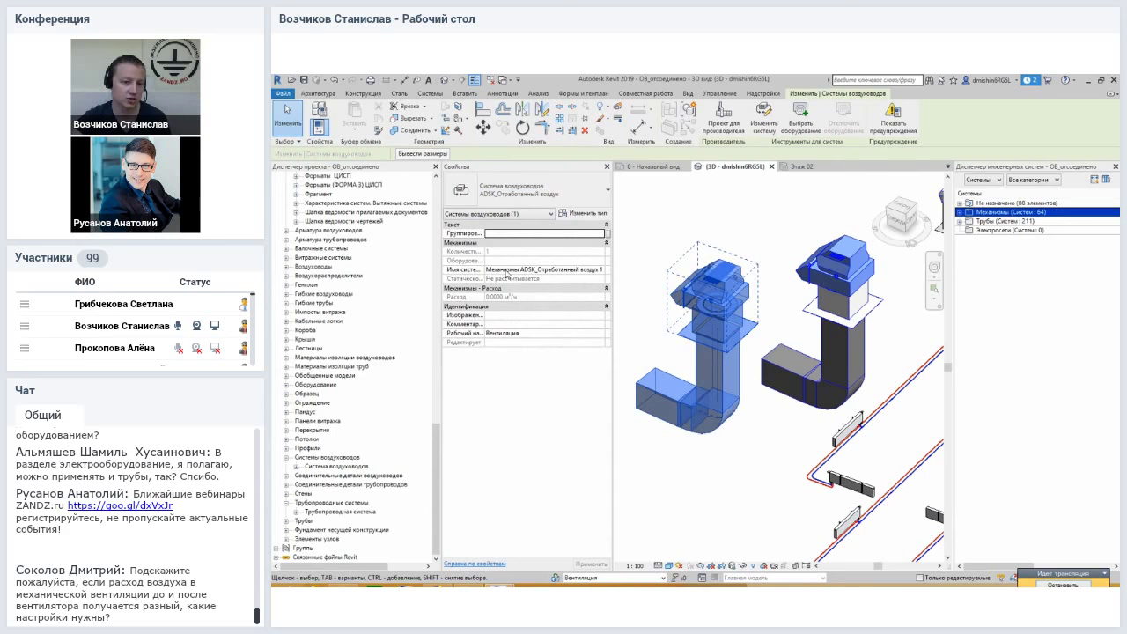
# Rename the copied fan's exhaust system to В101 in Properties.
pyautogui.click(490, 270)
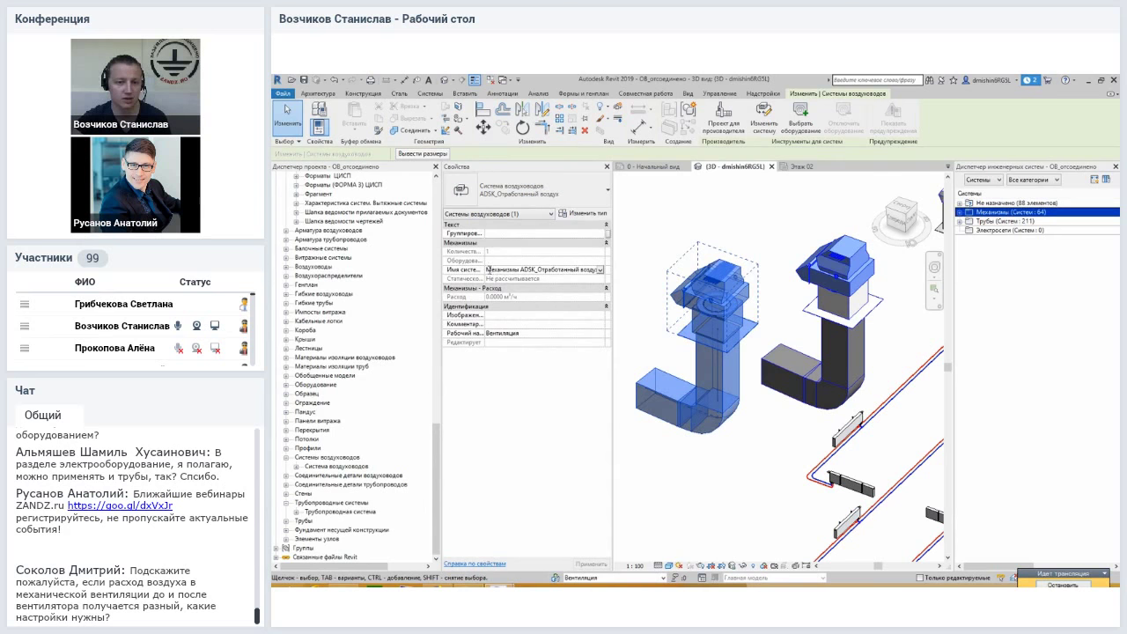
pyautogui.moveTo(572, 269); pyautogui.dragTo(606, 271)
pyautogui.click(600, 270)
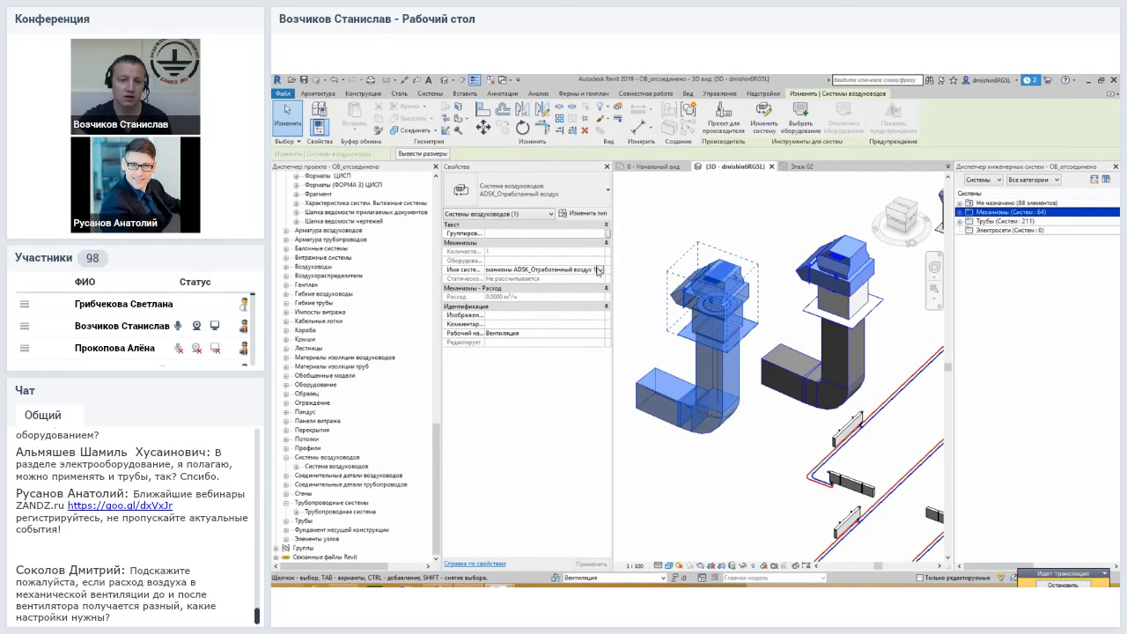
pyautogui.press('BackSpace')
pyautogui.press('BackSpace')
pyautogui.press('BackSpace')
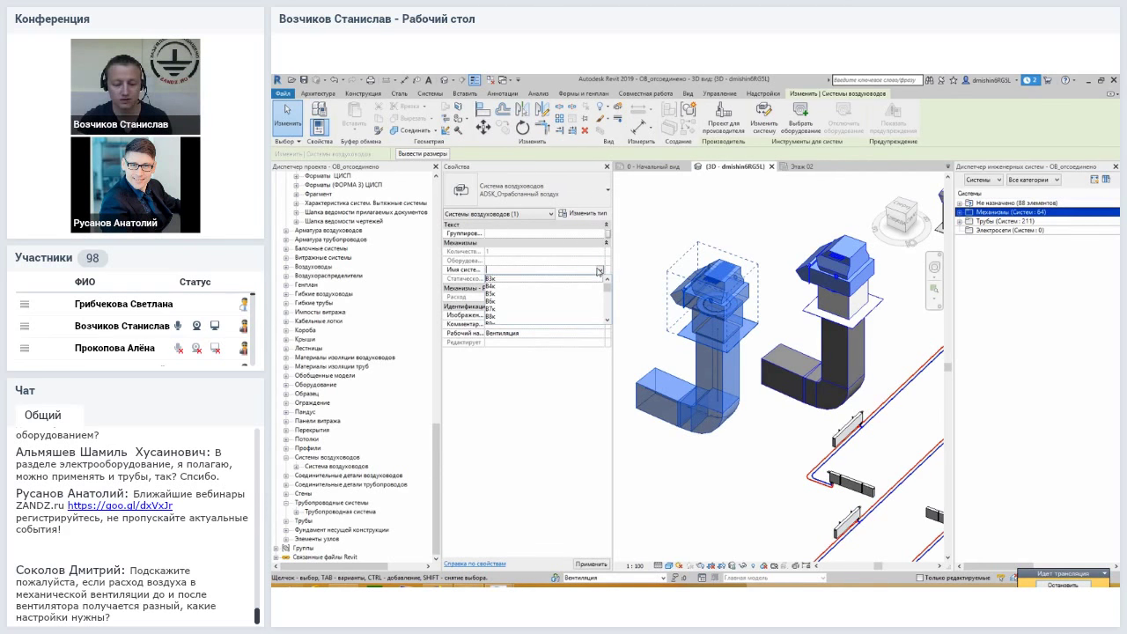
pyautogui.write('В10')
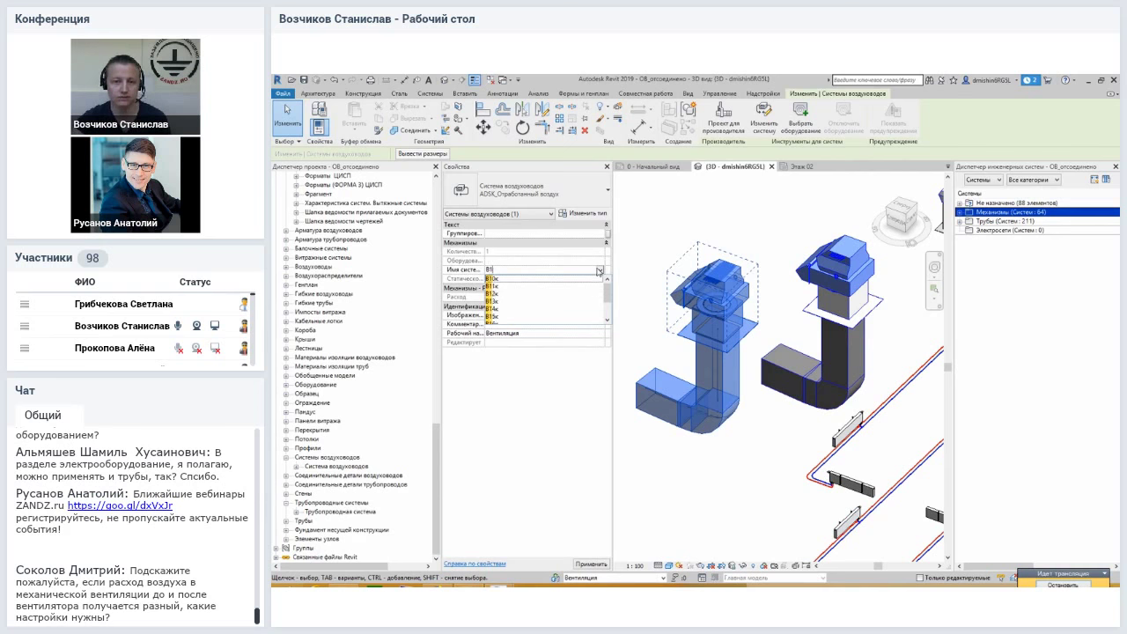
pyautogui.write('1')
pyautogui.press('Return')
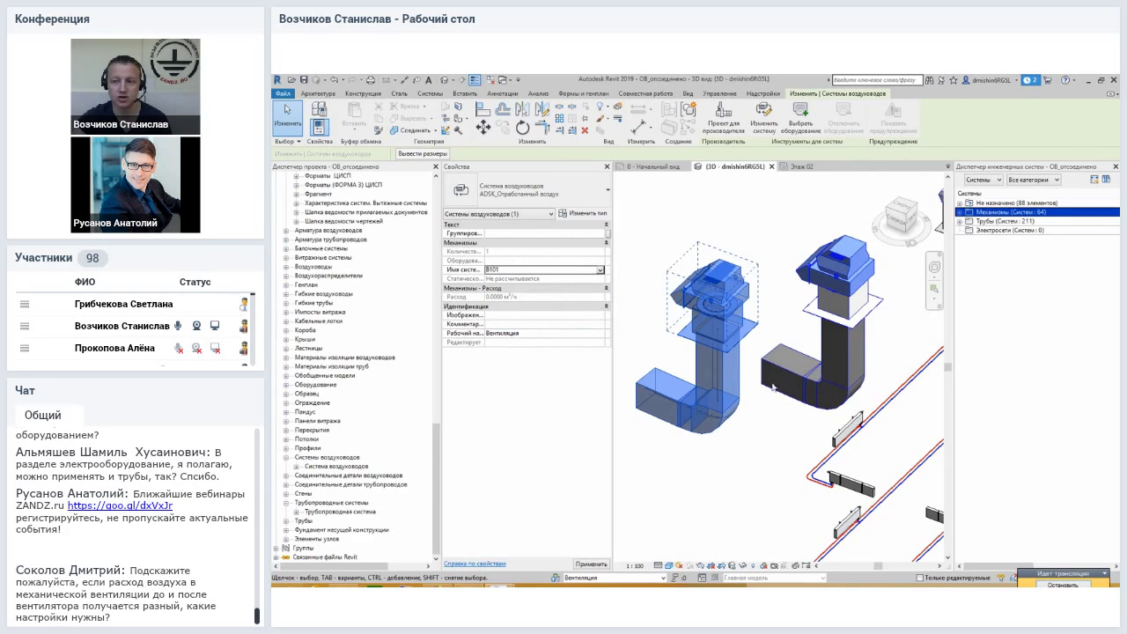
# Select system В101 under ADSK_Отработанный воздух in the System Browser.
pyautogui.click(960, 203)
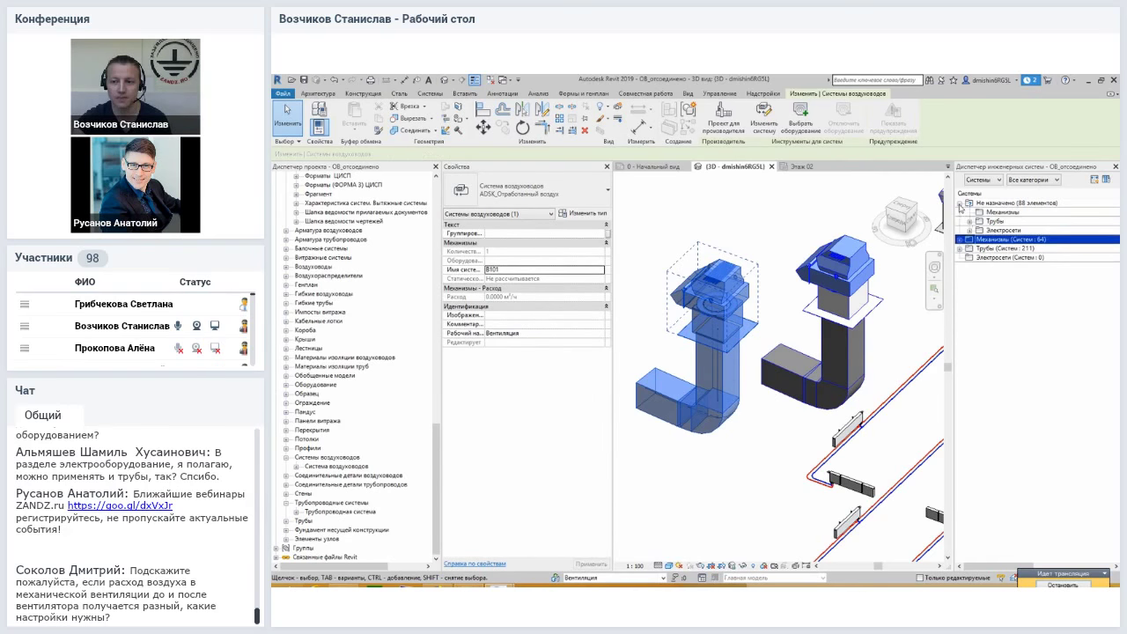
pyautogui.click(960, 239)
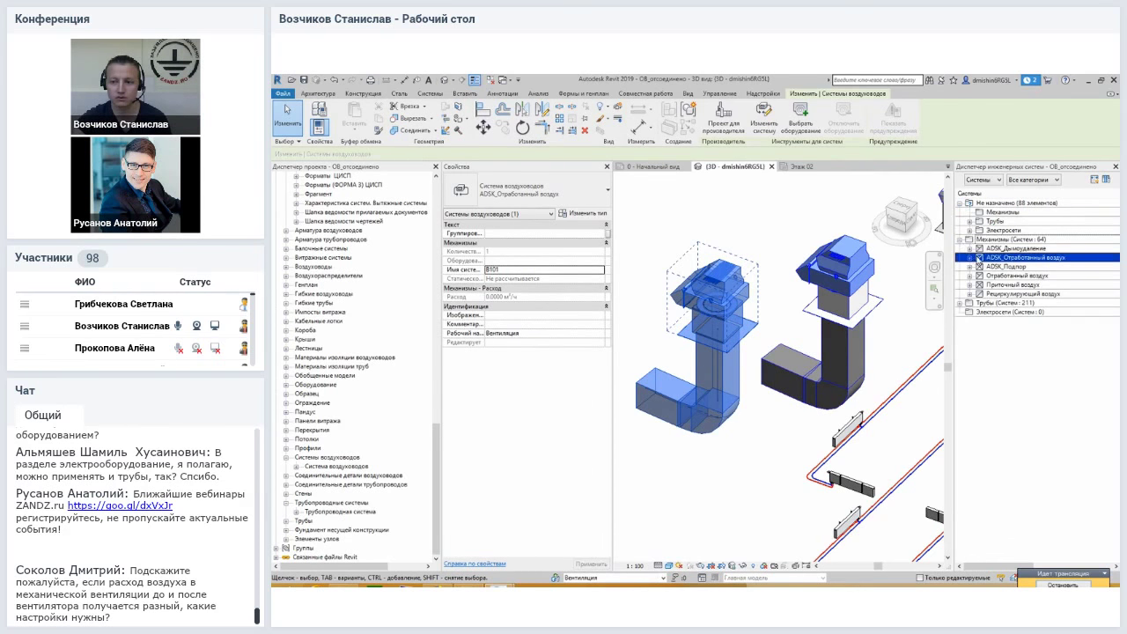
pyautogui.click(972, 260)
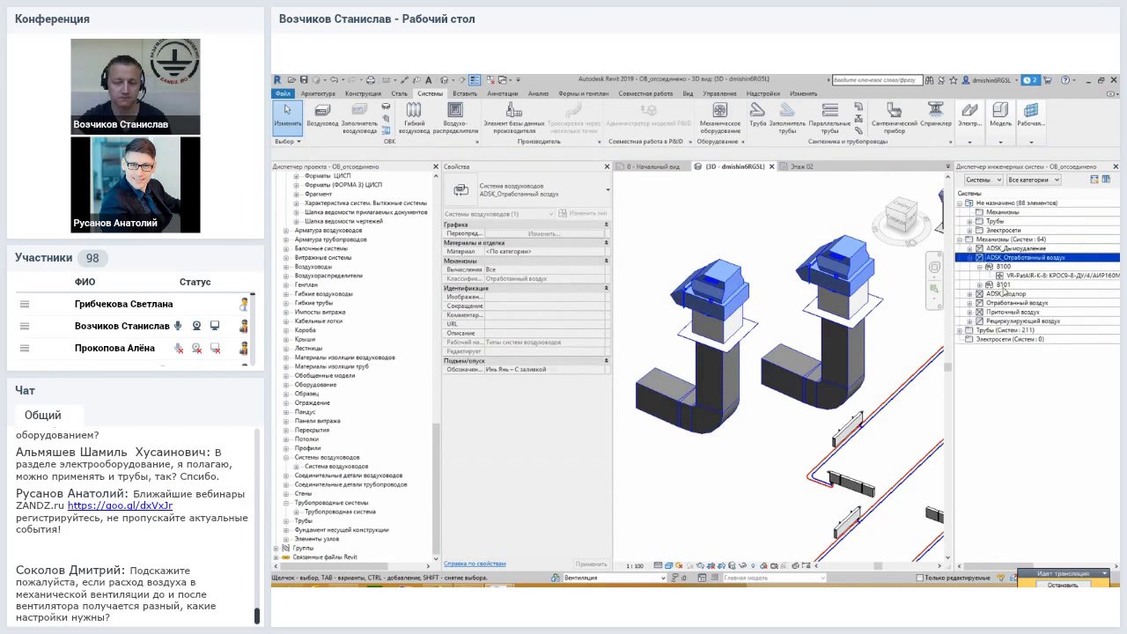
pyautogui.click(1004, 285)
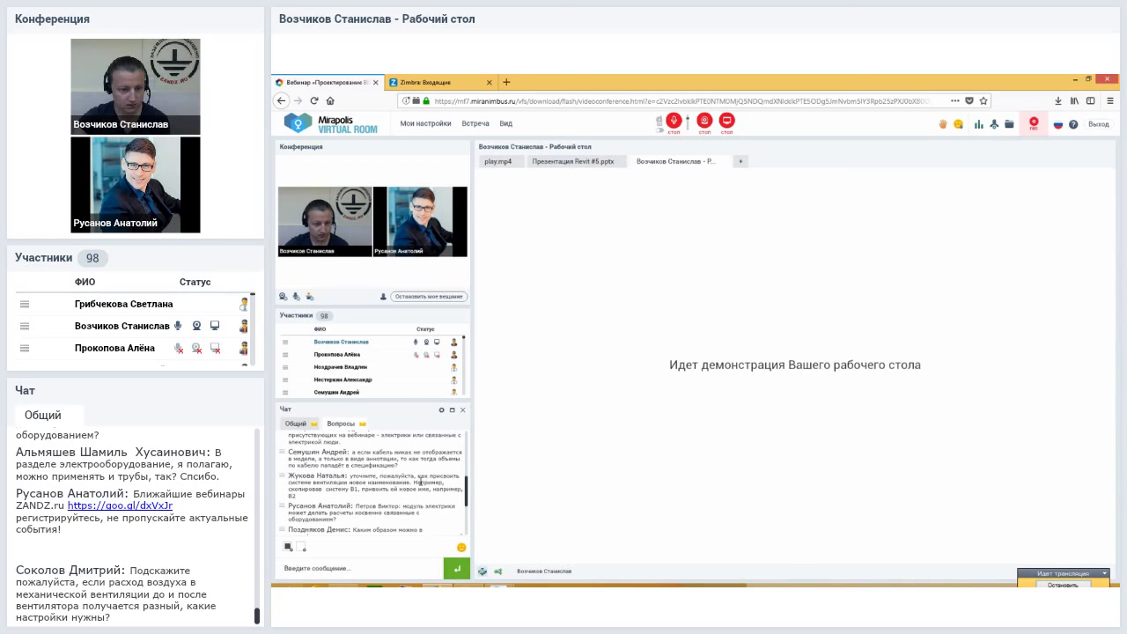
pyautogui.scroll(-1, 421, 482)
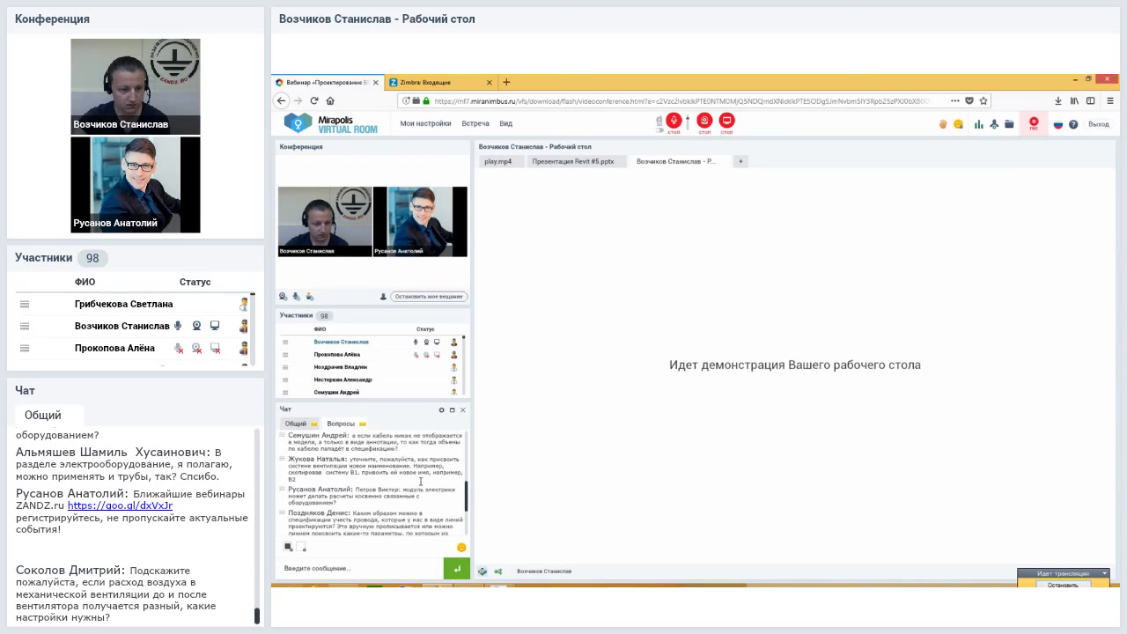
pyautogui.scroll(-1, 421, 482)
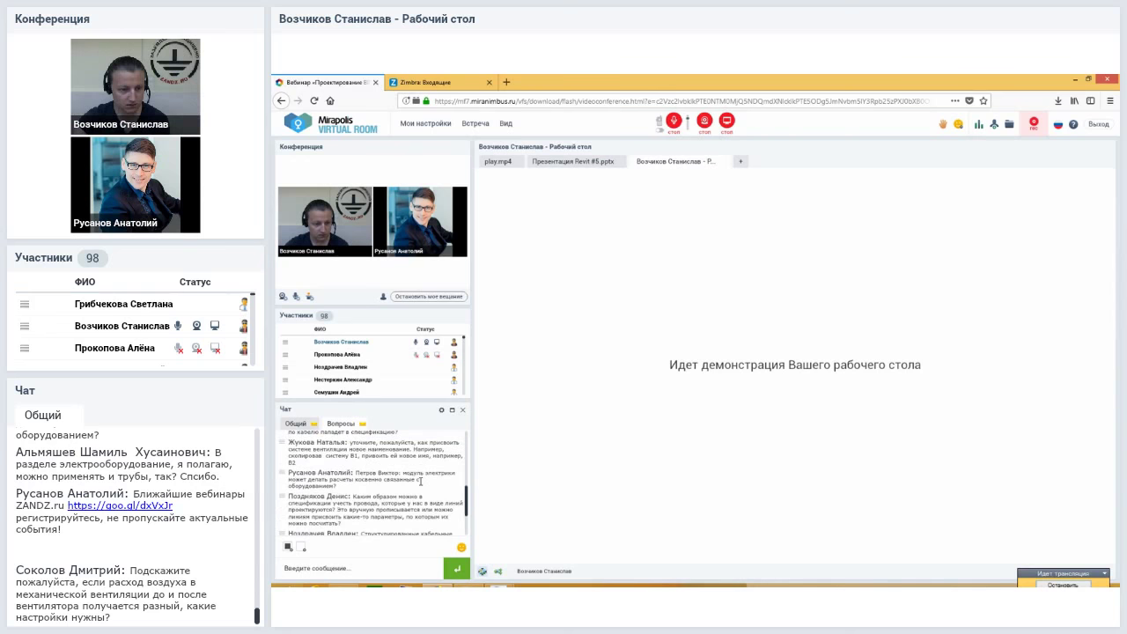
pyautogui.scroll(-1, 421, 482)
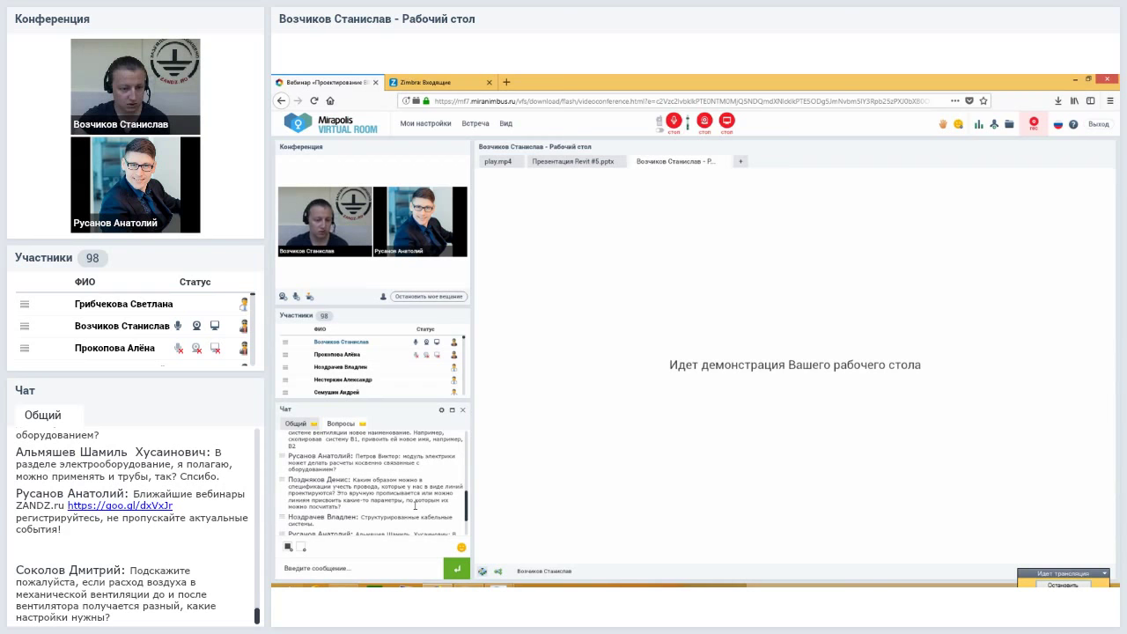
pyautogui.scroll(-1, 417, 505)
pyautogui.scroll(-1, 417, 505)
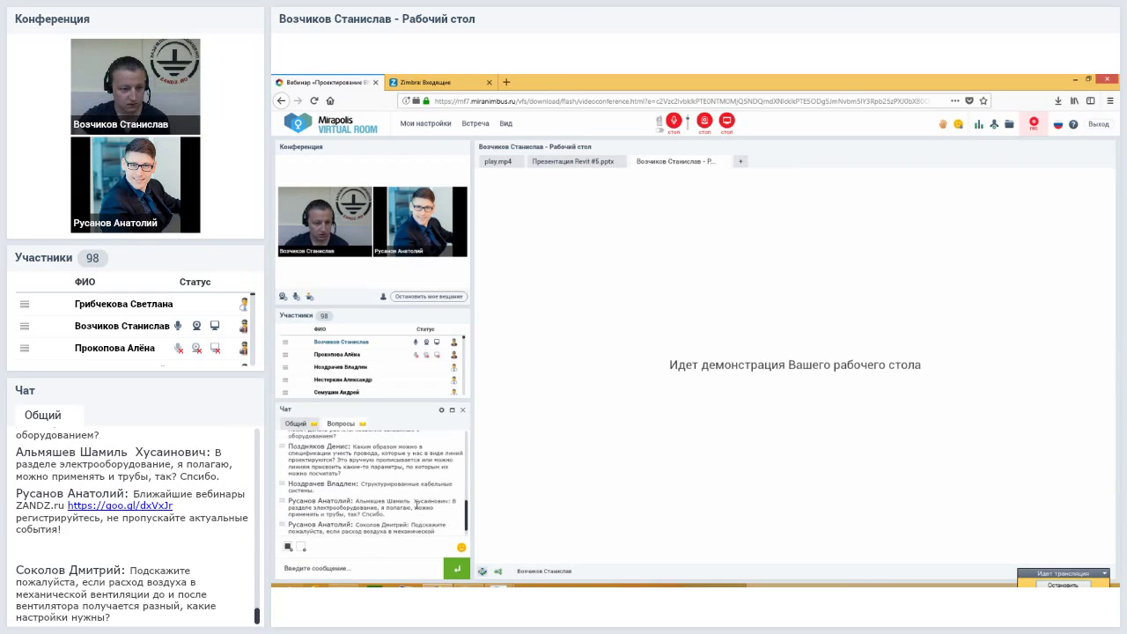
pyautogui.scroll(-1, 417, 505)
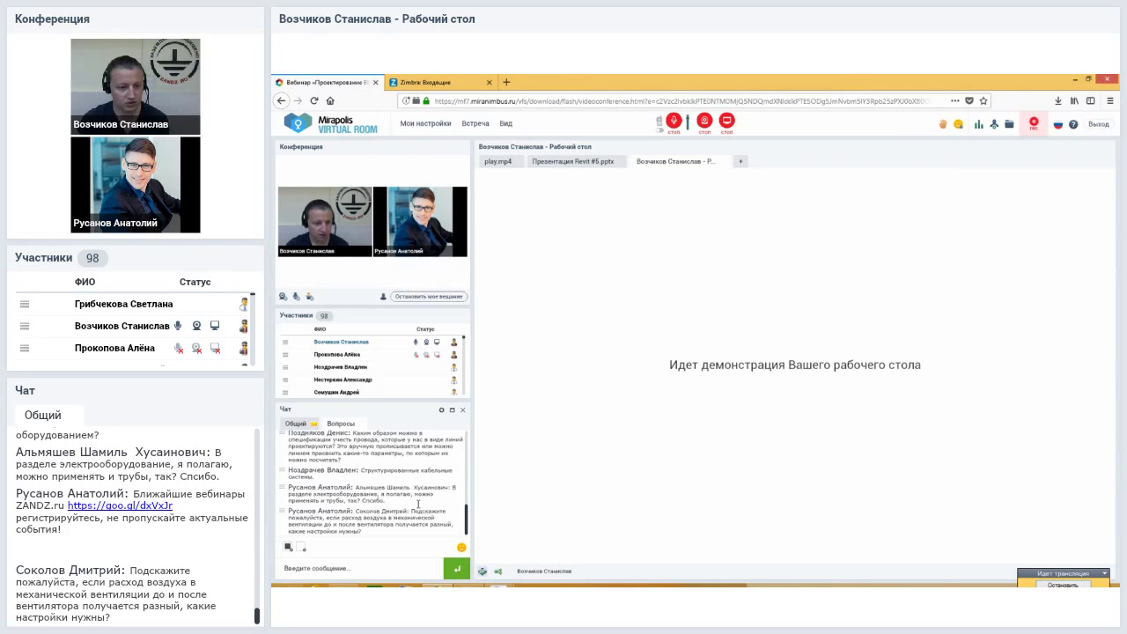
pyautogui.scroll(-1, 418, 505)
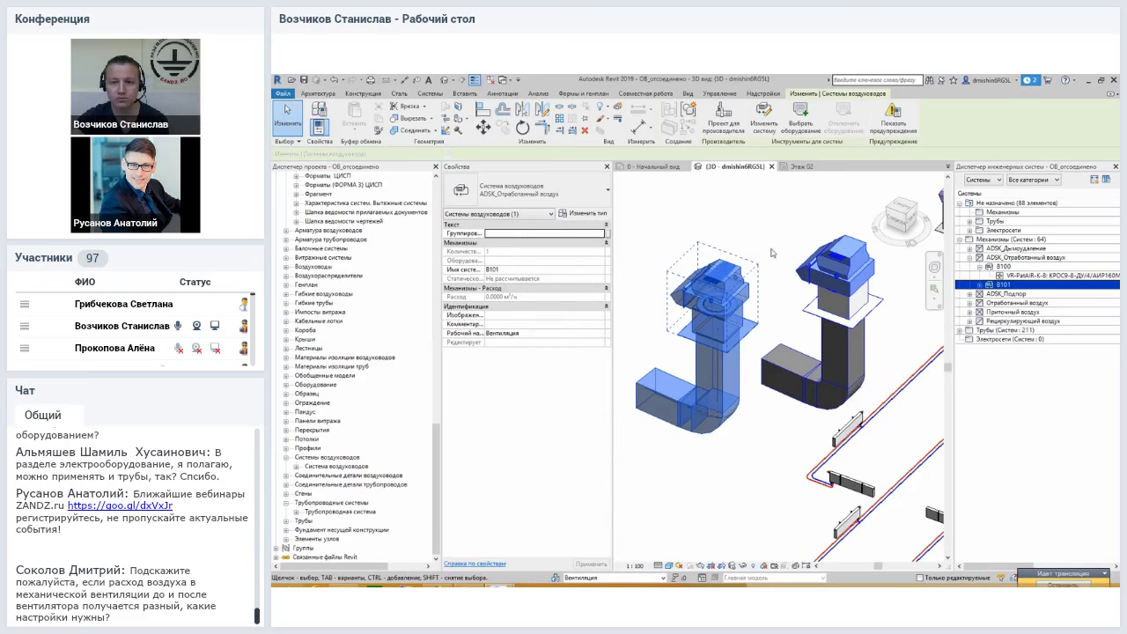
# Set the VR-РегAIR-К-8 roof fan's air flow in system В100 to 500 m³/h.
pyautogui.keyDown('shift'); pyautogui.moveTo(743, 244); pyautogui.dragTo(769, 276, button='middle'); pyautogui.keyUp('shift')
pyautogui.click(769, 276)
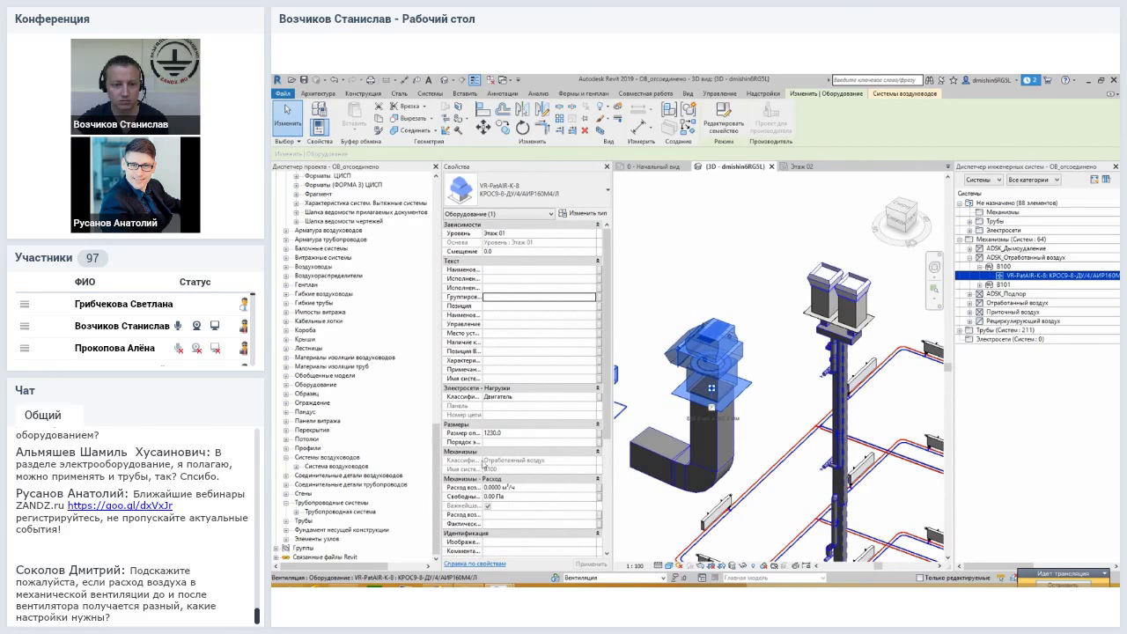
pyautogui.moveTo(483, 228); pyautogui.dragTo(523, 228)
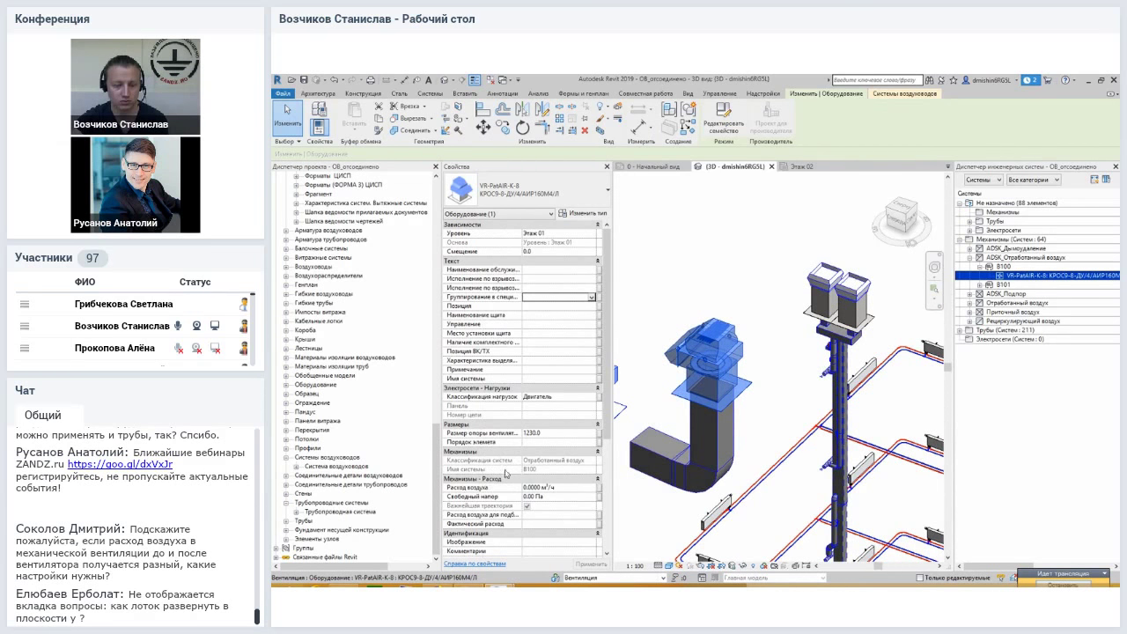
pyautogui.click(533, 487)
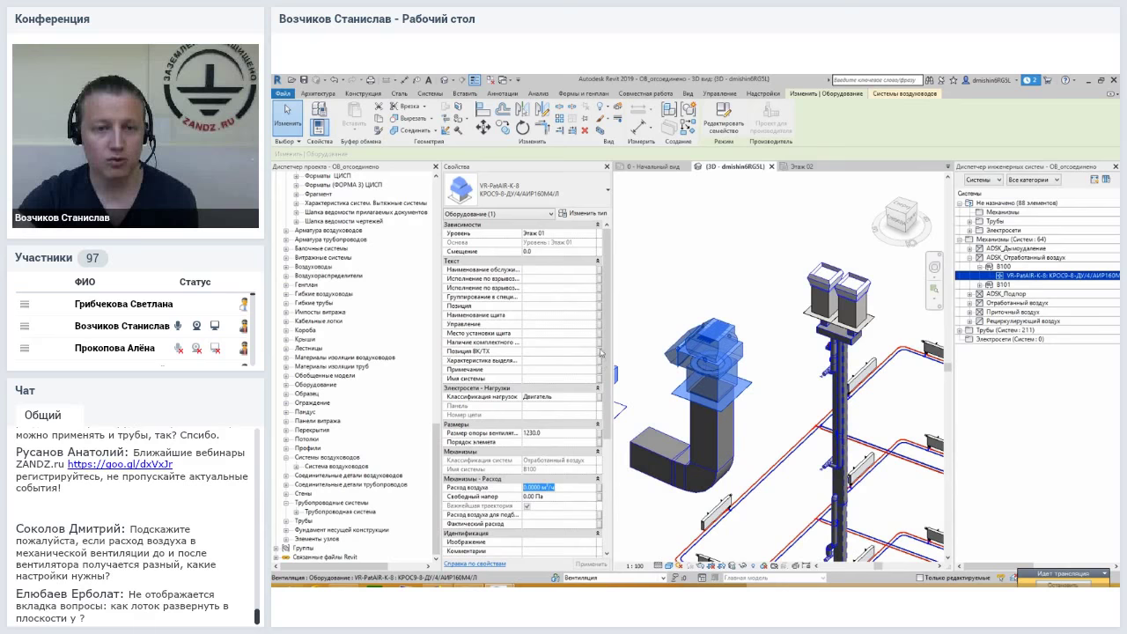
pyautogui.scroll(-3, 607, 350)
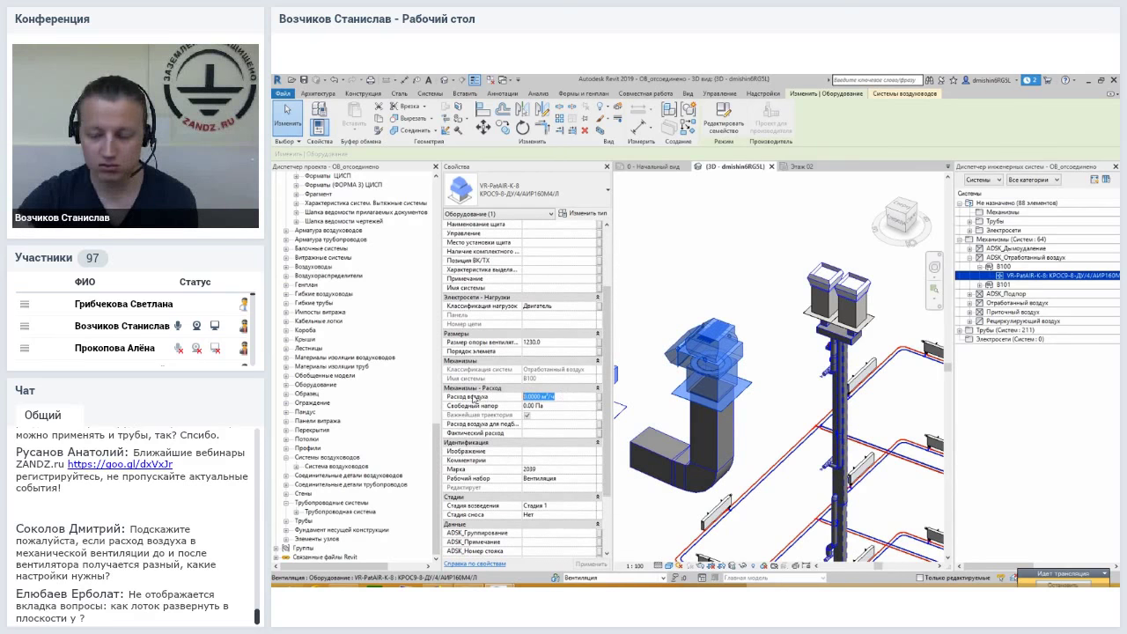
pyautogui.write('500')
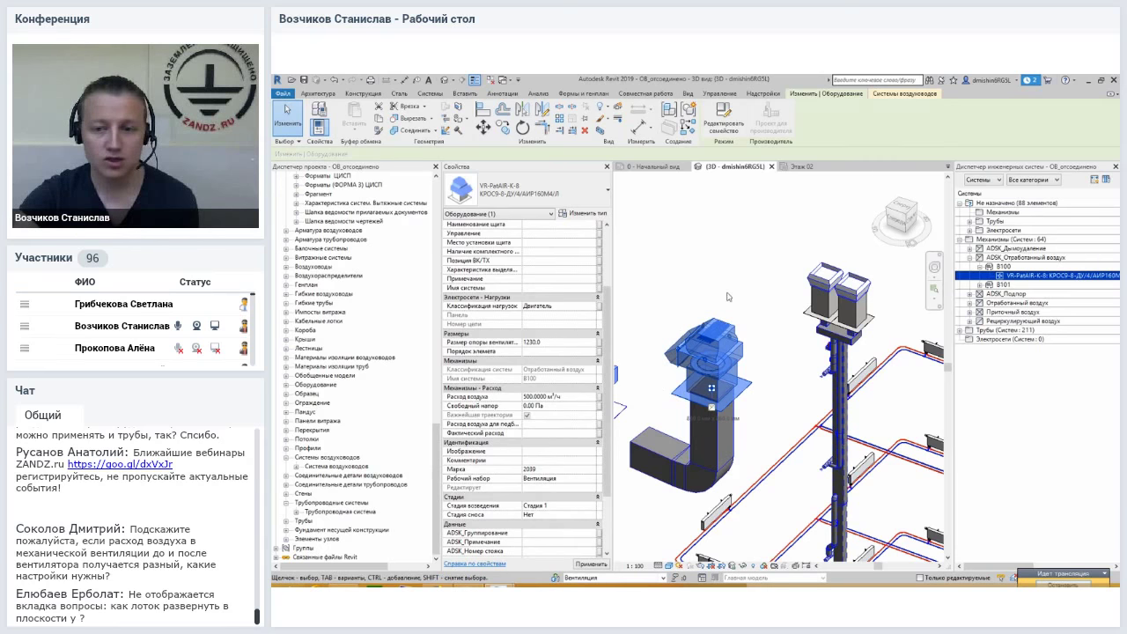
pyautogui.press('Escape')
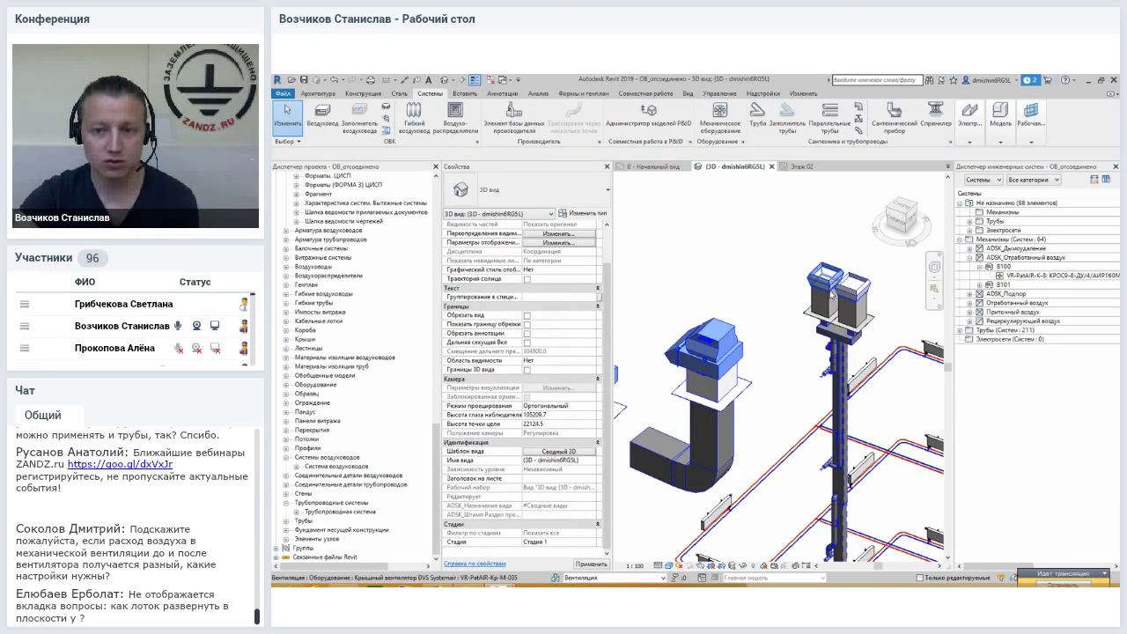
pyautogui.click(831, 291)
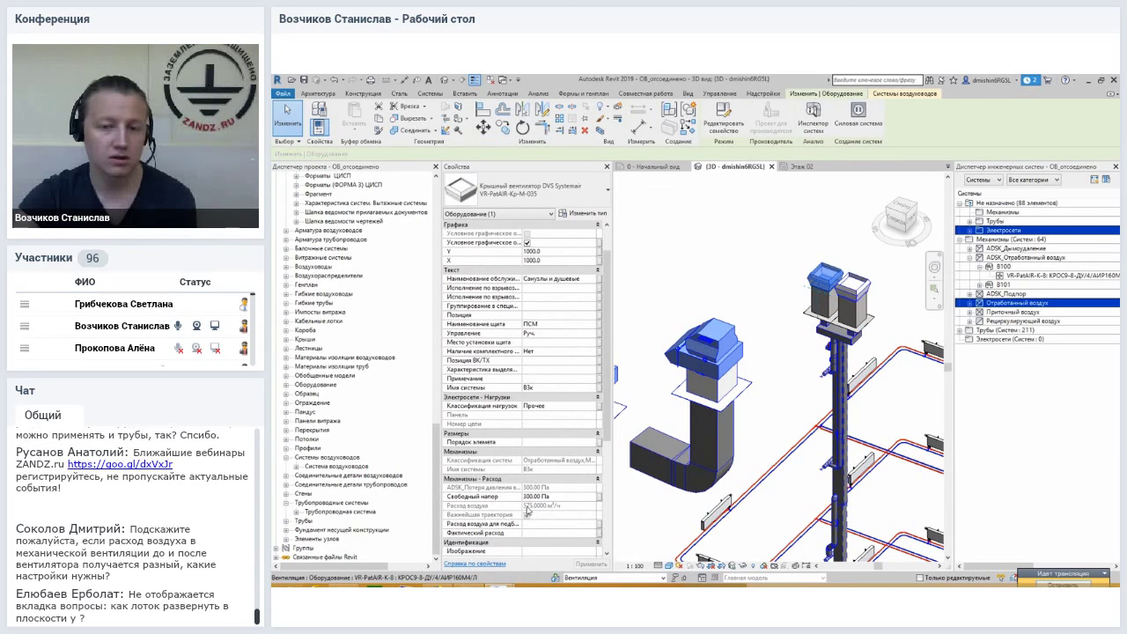
pyautogui.click(691, 290)
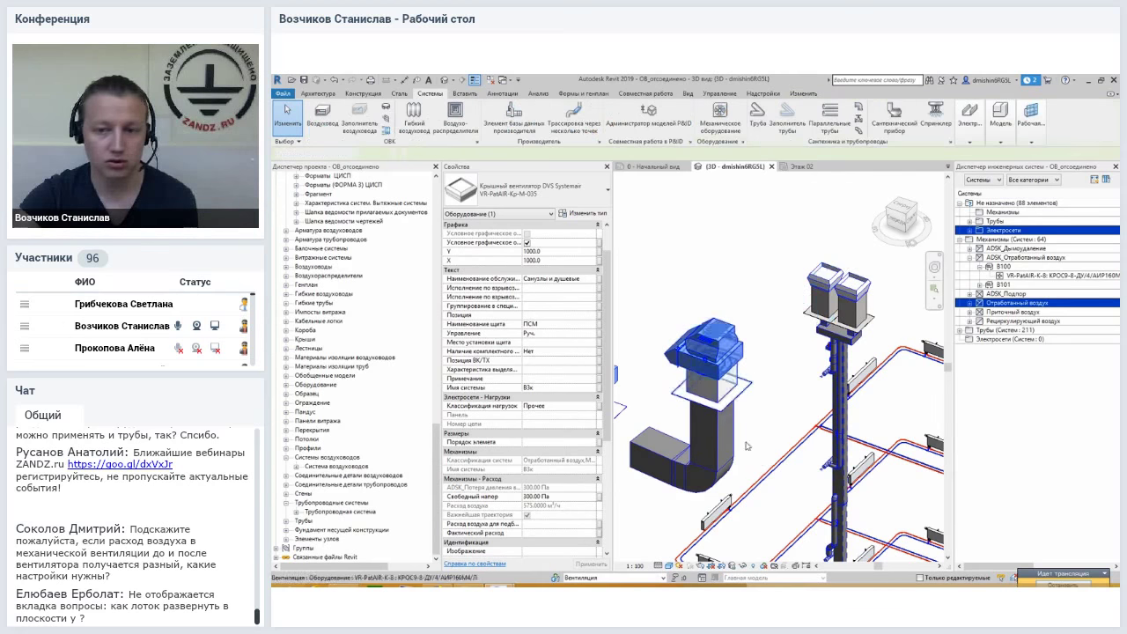
pyautogui.keyDown('shift'); pyautogui.moveTo(691, 291); pyautogui.dragTo(763, 431, button='middle'); pyautogui.keyUp('shift')
pyautogui.scroll(4, 775, 352)
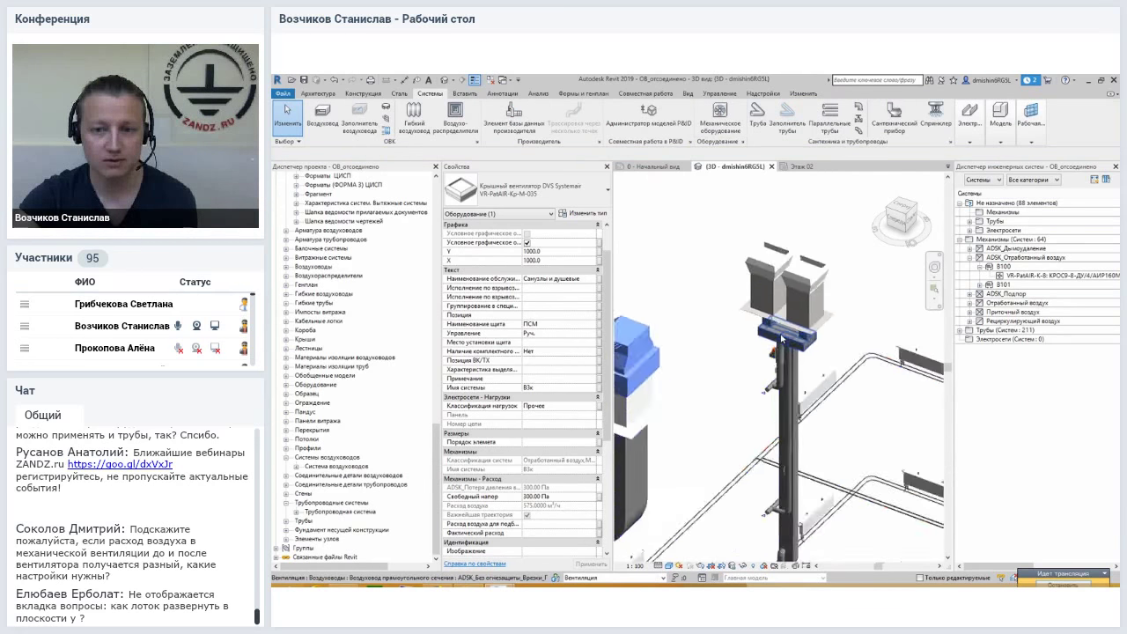
pyautogui.click(781, 337)
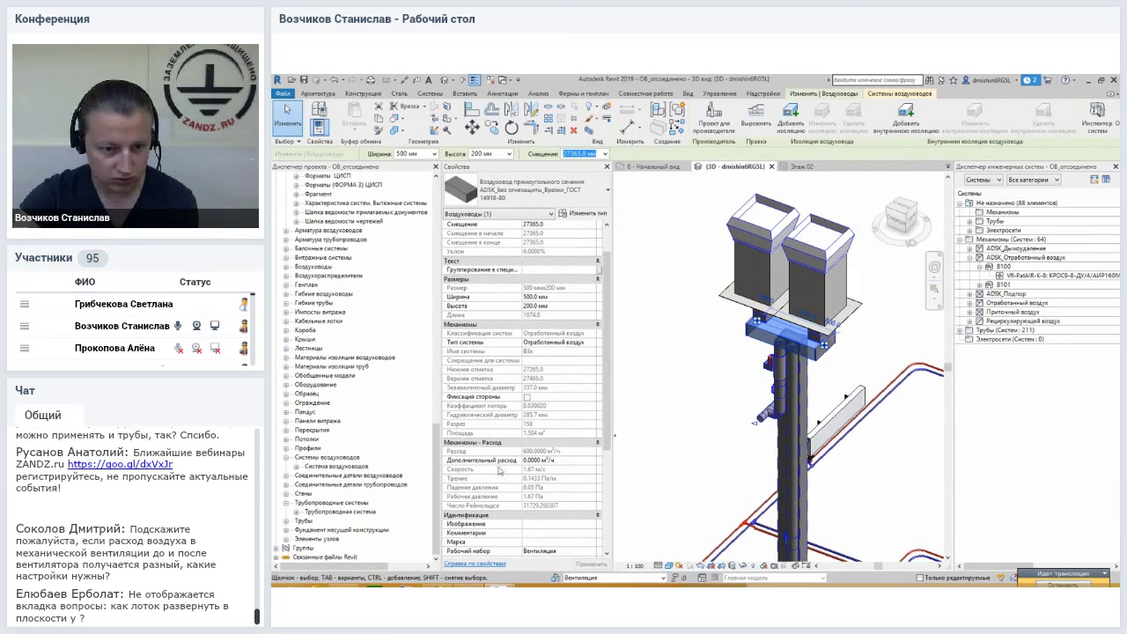
pyautogui.press('Escape')
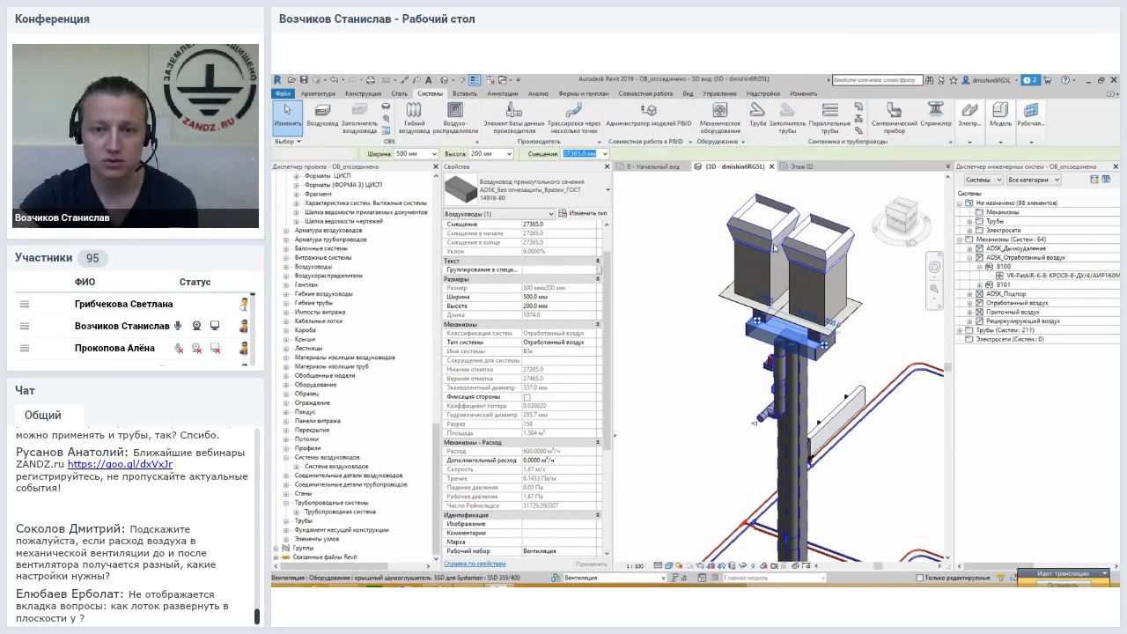
pyautogui.click(763, 216)
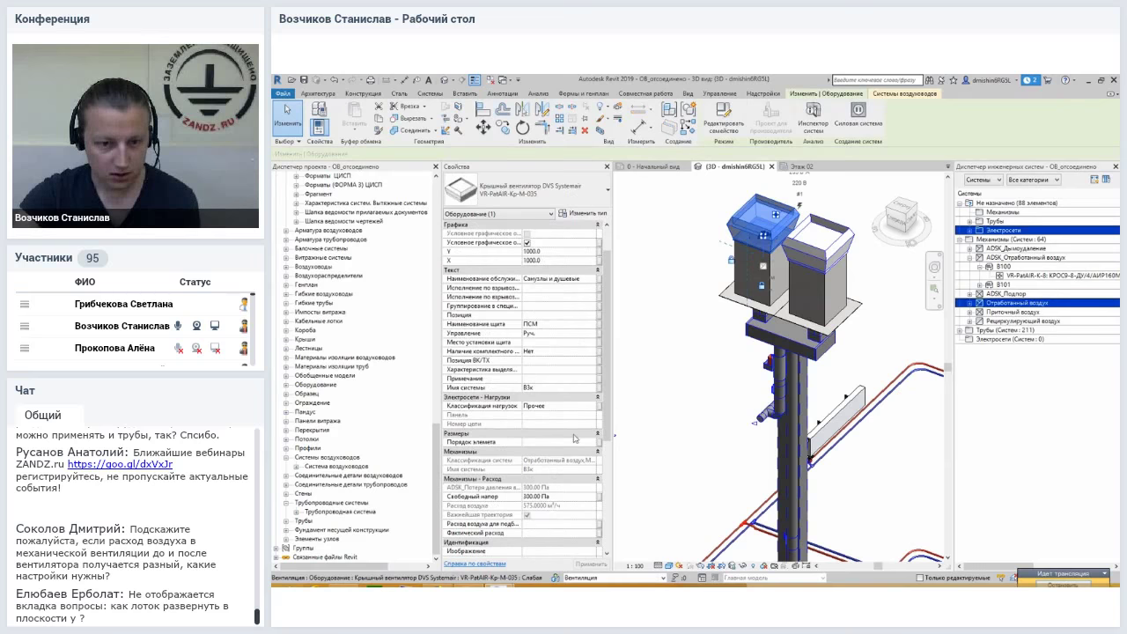
pyautogui.moveTo(606, 399)
pyautogui.mouseDown()
pyautogui.moveTo(606, 446)
pyautogui.moveTo(606, 380)
pyautogui.mouseUp()
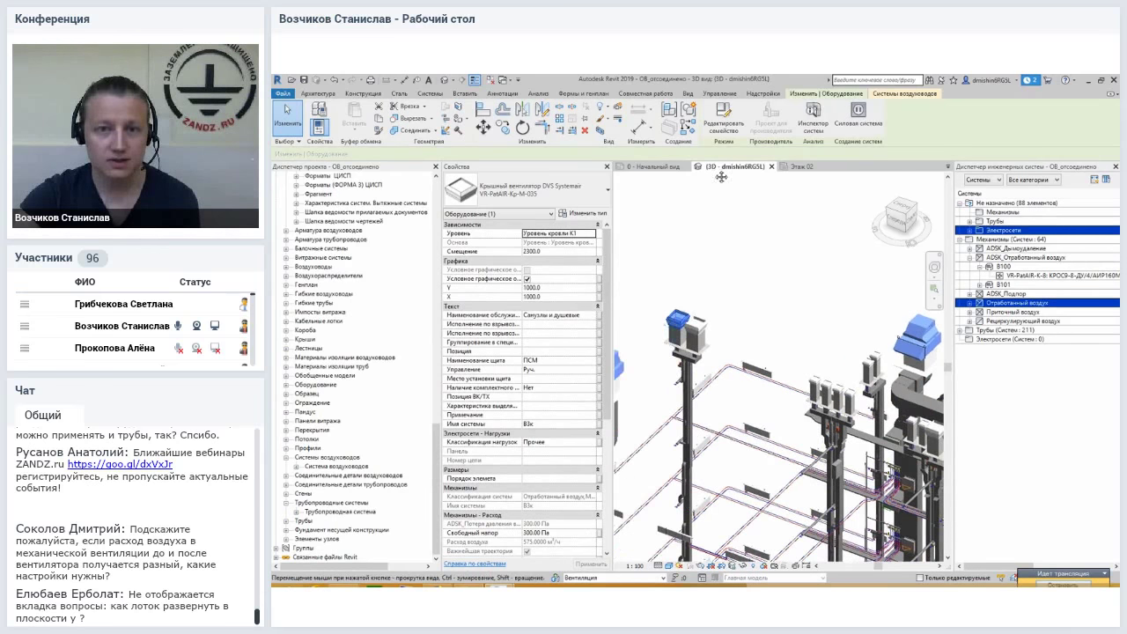
pyautogui.doubleClick(668, 297)
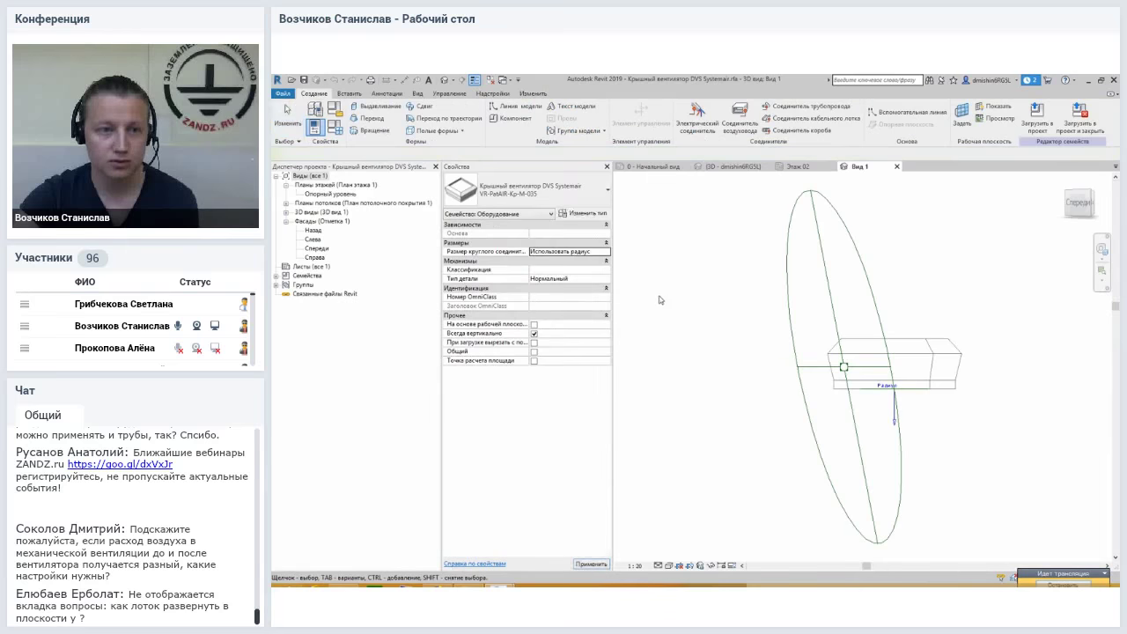
pyautogui.click(335, 129)
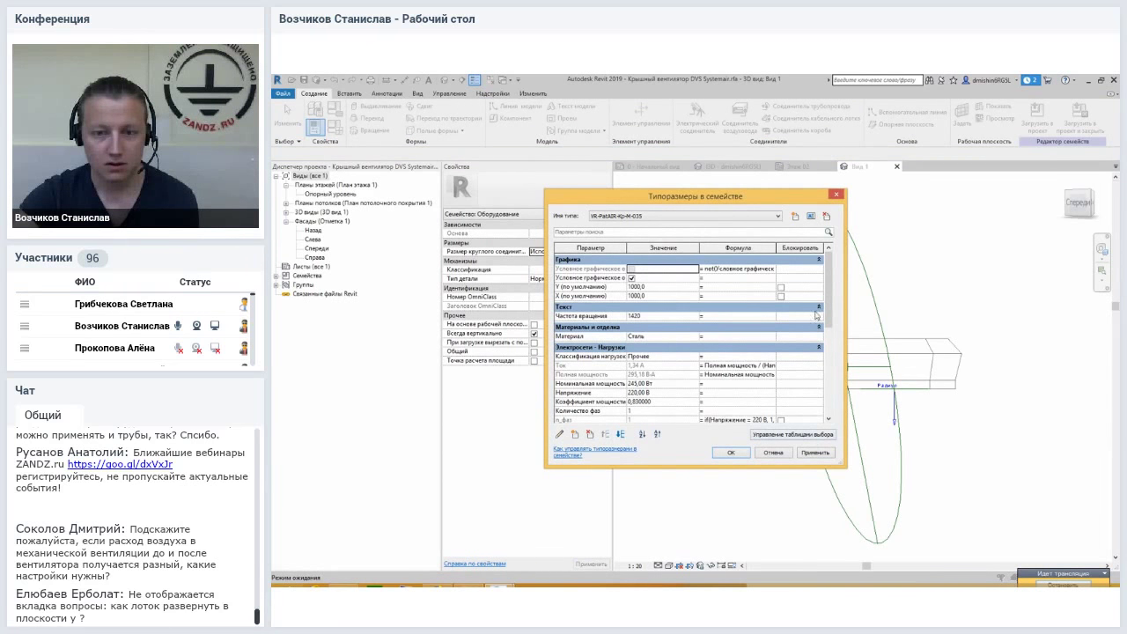
pyautogui.moveTo(828, 301); pyautogui.dragTo(827, 376)
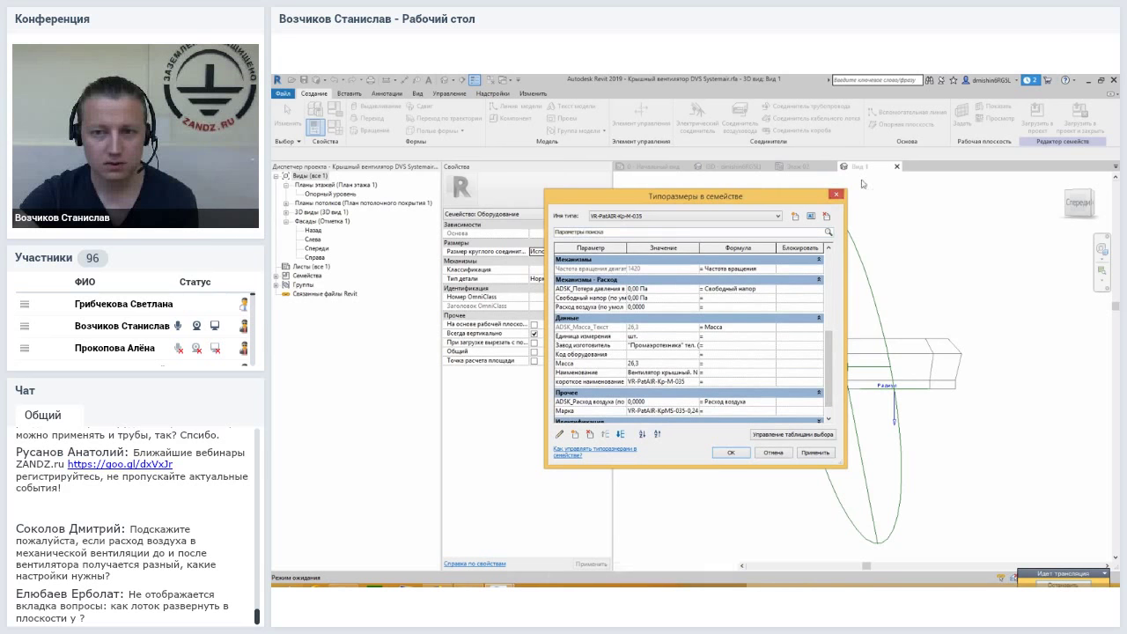
pyautogui.press('Escape')
pyautogui.click(897, 165)
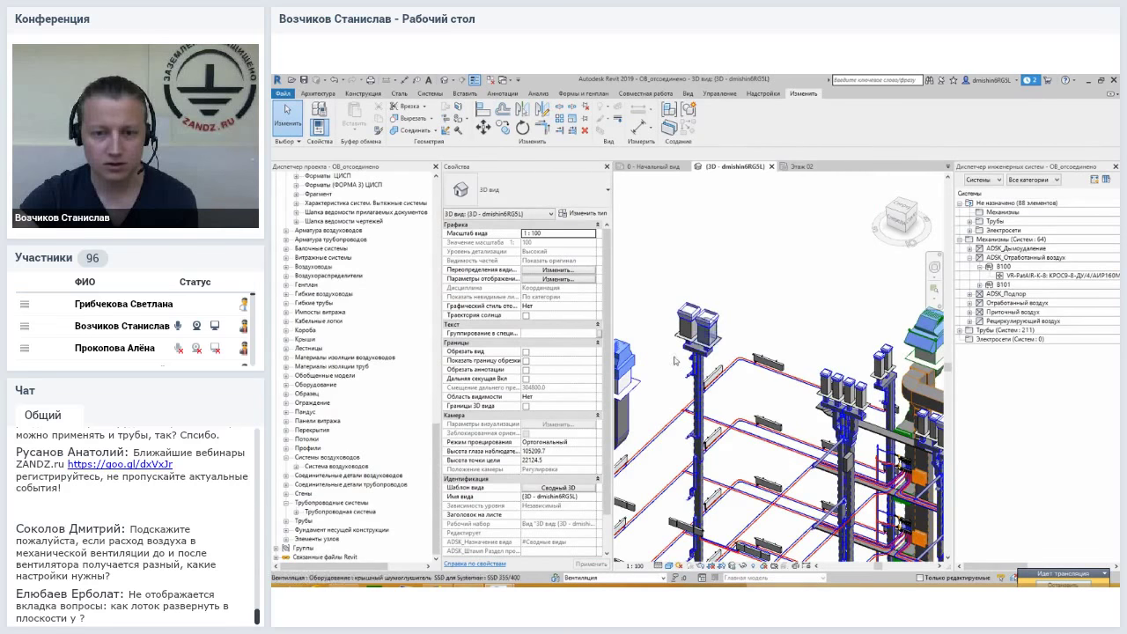
pyautogui.scroll(3, 676, 360)
pyautogui.scroll(2, 722, 335)
pyautogui.scroll(2, 775, 308)
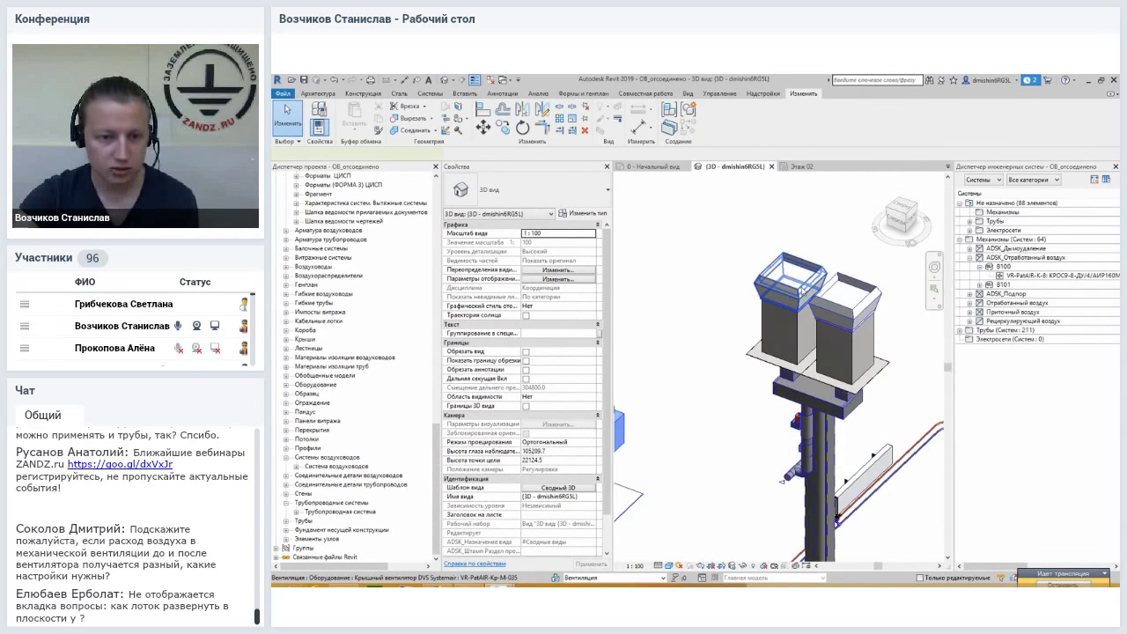
pyautogui.click(793, 286)
pyautogui.scroll(-3, 641, 387)
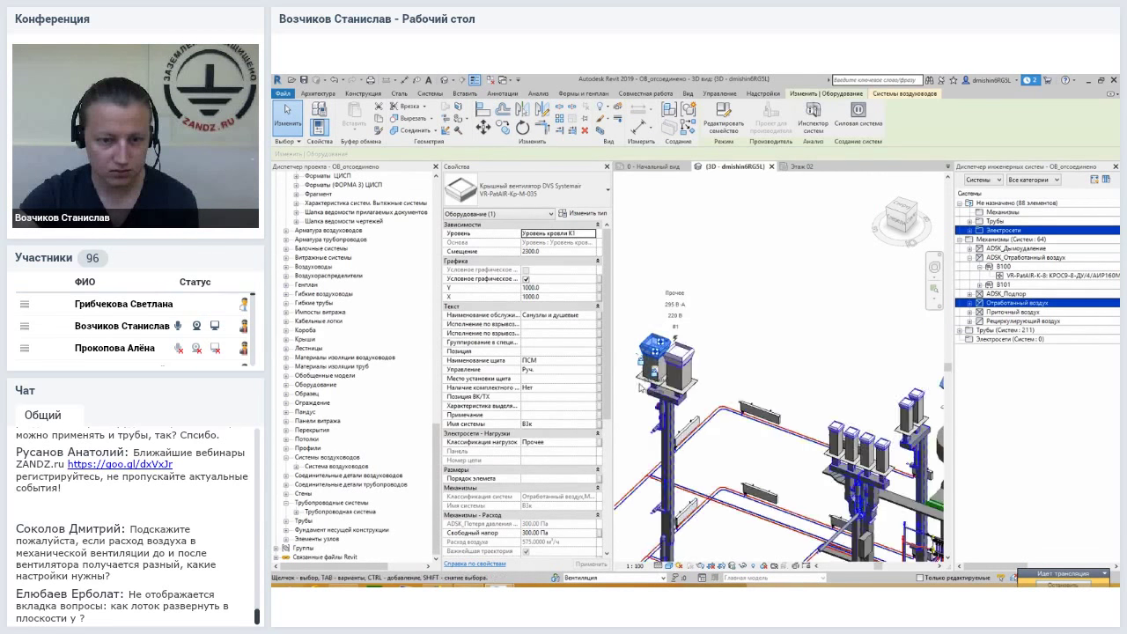
pyautogui.scroll(2, 641, 388)
pyautogui.scroll(2, 640, 388)
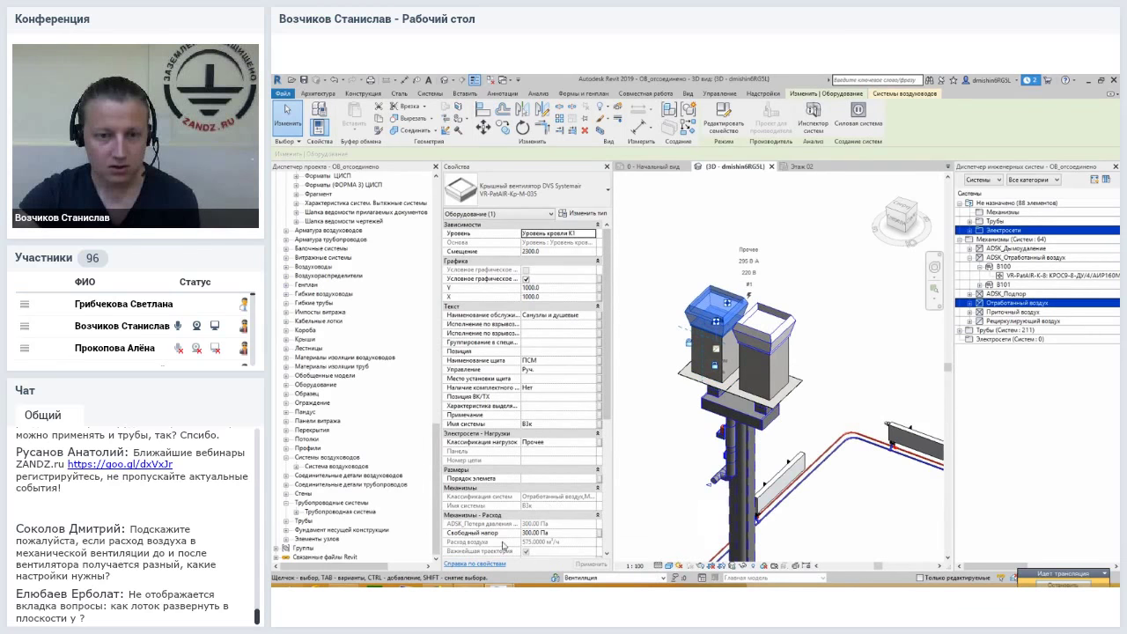
pyautogui.keyDown('shift'); pyautogui.moveTo(722, 412); pyautogui.dragTo(736, 399, button='middle'); pyautogui.keyUp('shift')
pyautogui.click(745, 404)
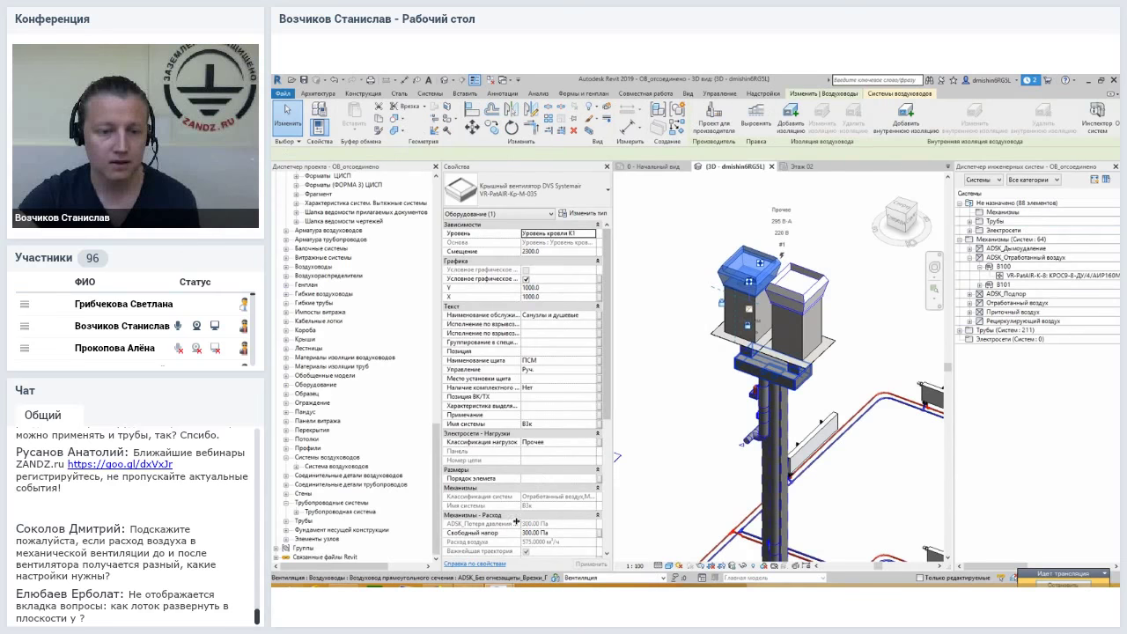
pyautogui.scroll(-5, 604, 379)
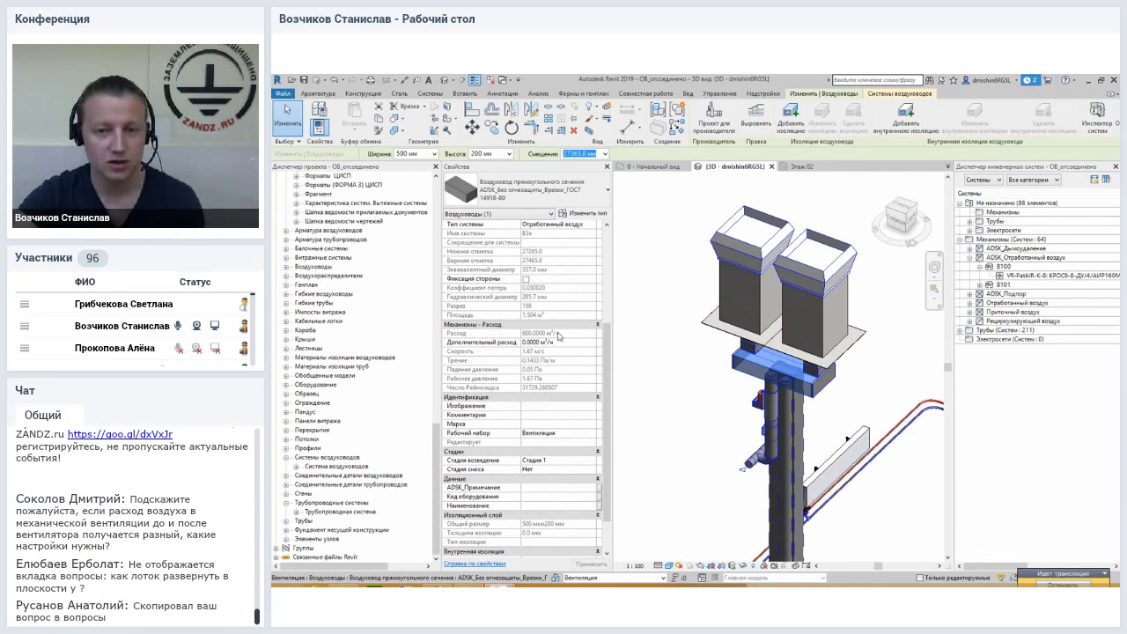
pyautogui.click(732, 246)
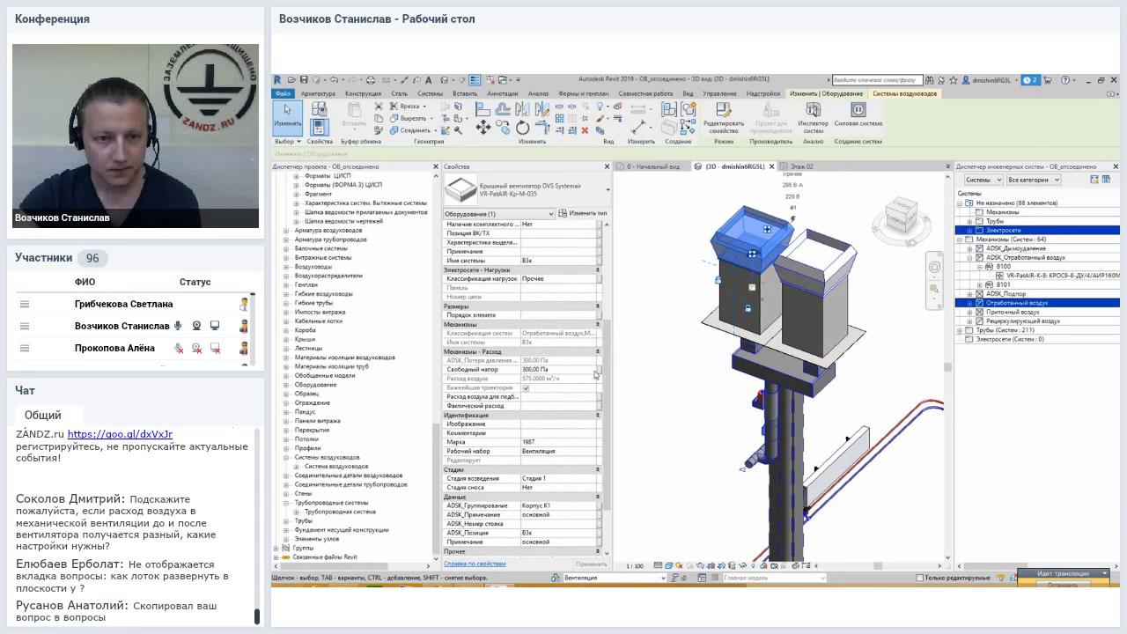
pyautogui.moveTo(607, 333)
pyautogui.mouseDown()
pyautogui.moveTo(606, 236)
pyautogui.moveTo(610, 477)
pyautogui.mouseUp()
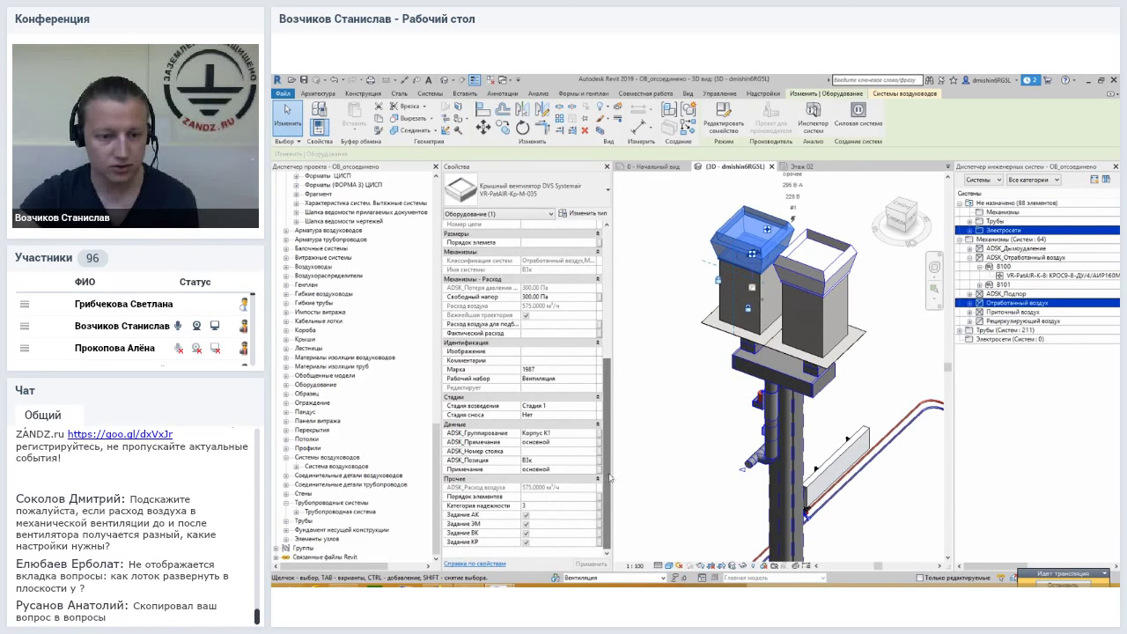
pyautogui.click(667, 420)
pyautogui.hotkey('alt', 'Tab')
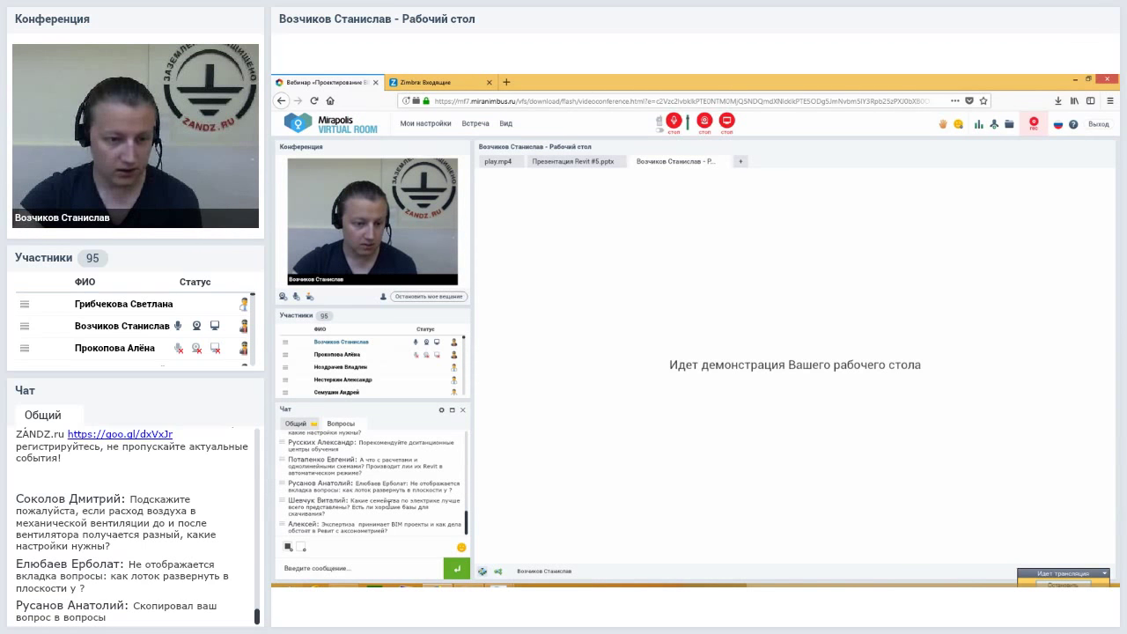
pyautogui.moveTo(351, 499); pyautogui.dragTo(362, 516)
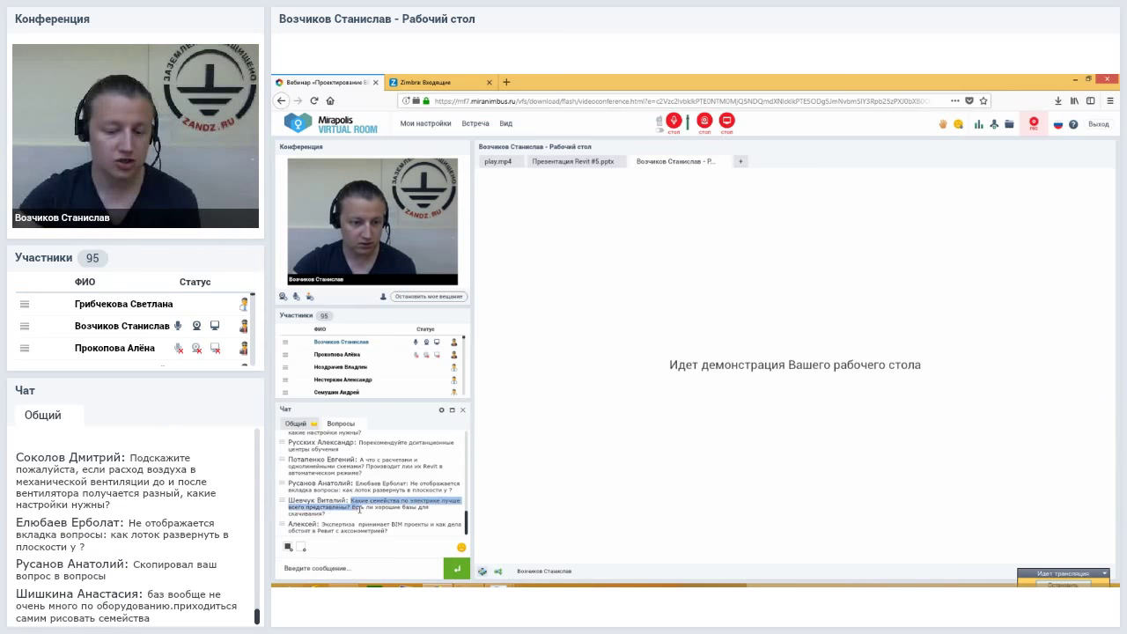
pyautogui.click(362, 515)
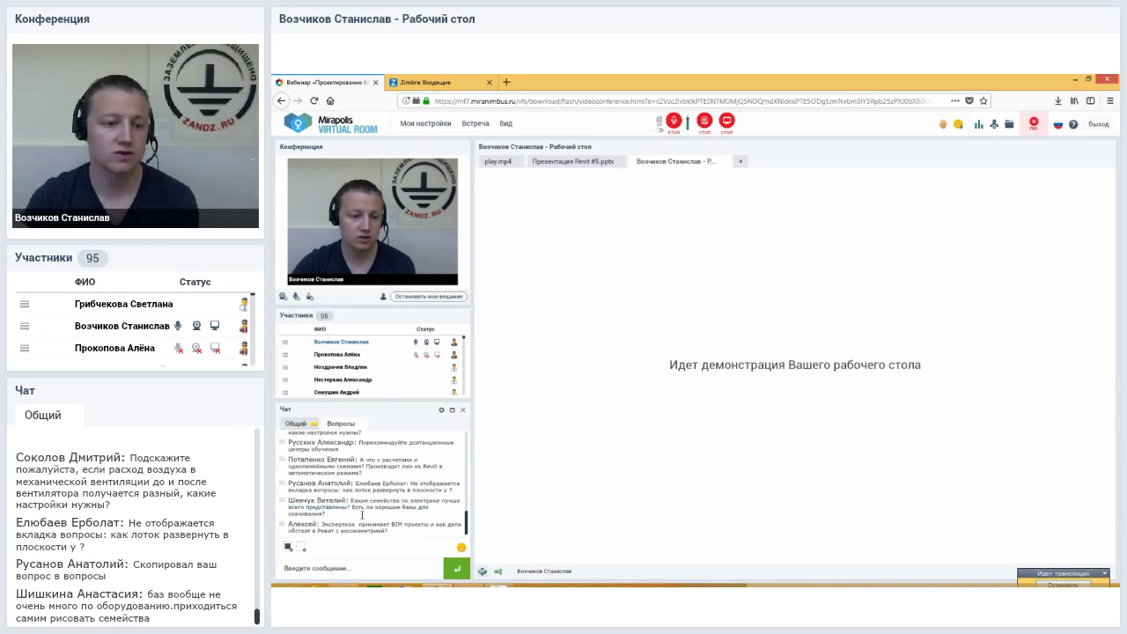